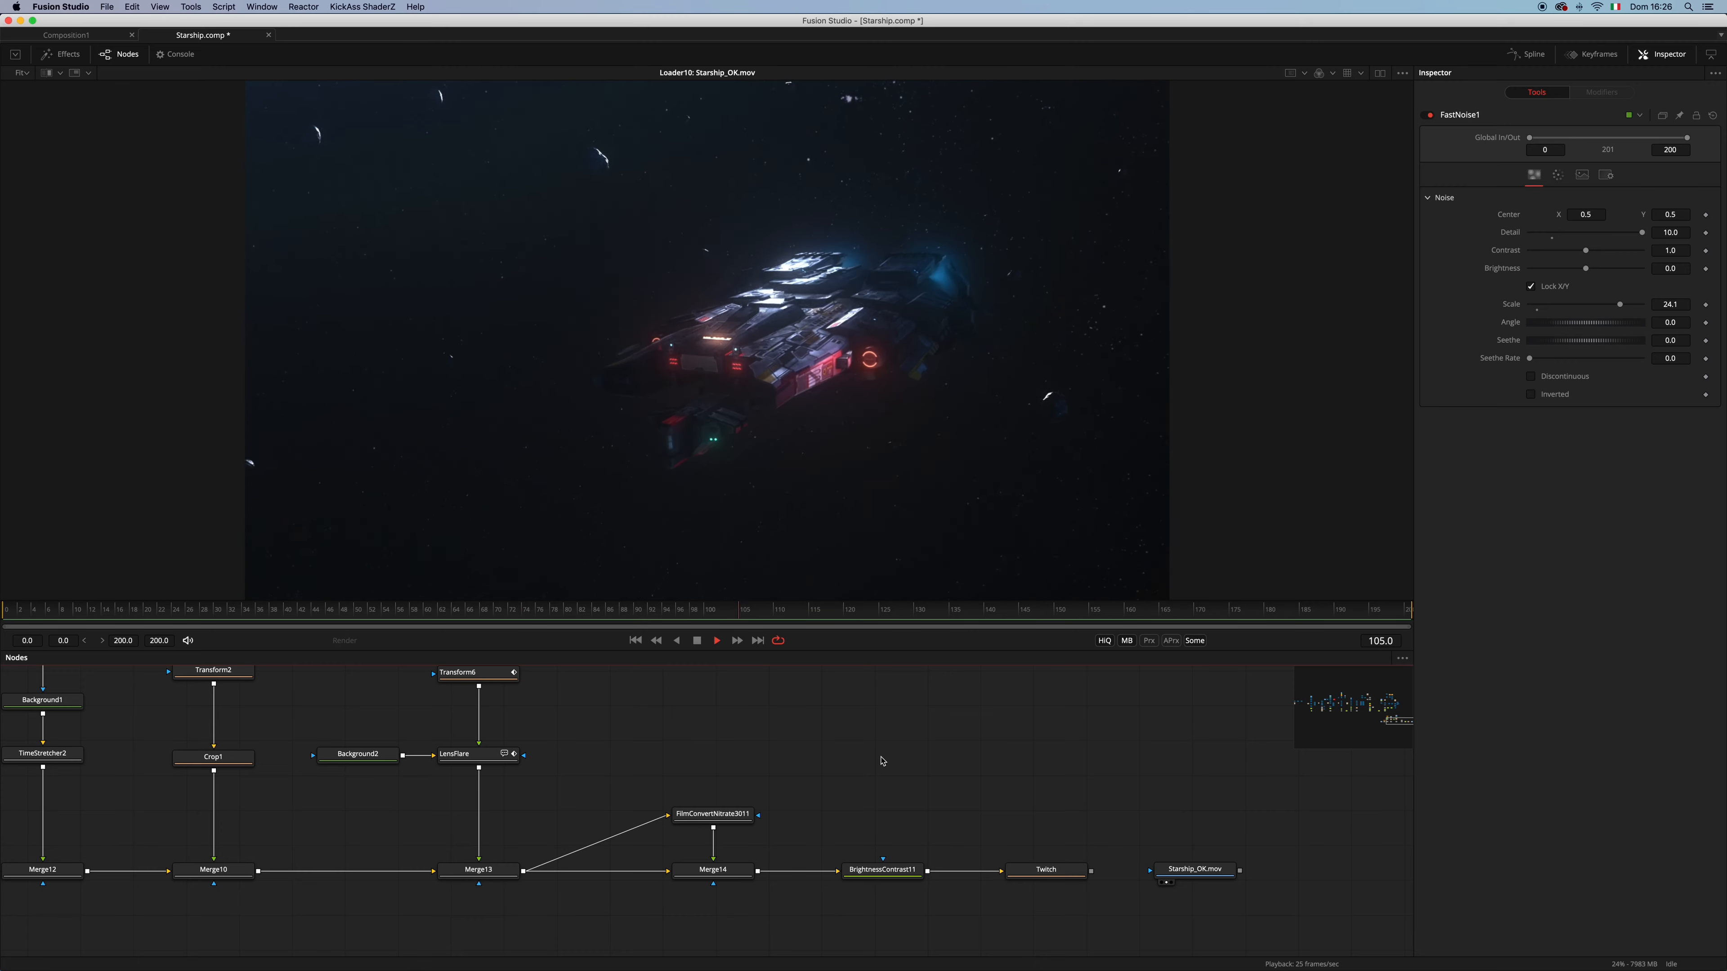
Switch to Finder, preview the Corvette-F3 bump, diffuse, glow, normal and specular texture images, and return to Fusion Studio
key("super+Tab")
key("super+Tab")
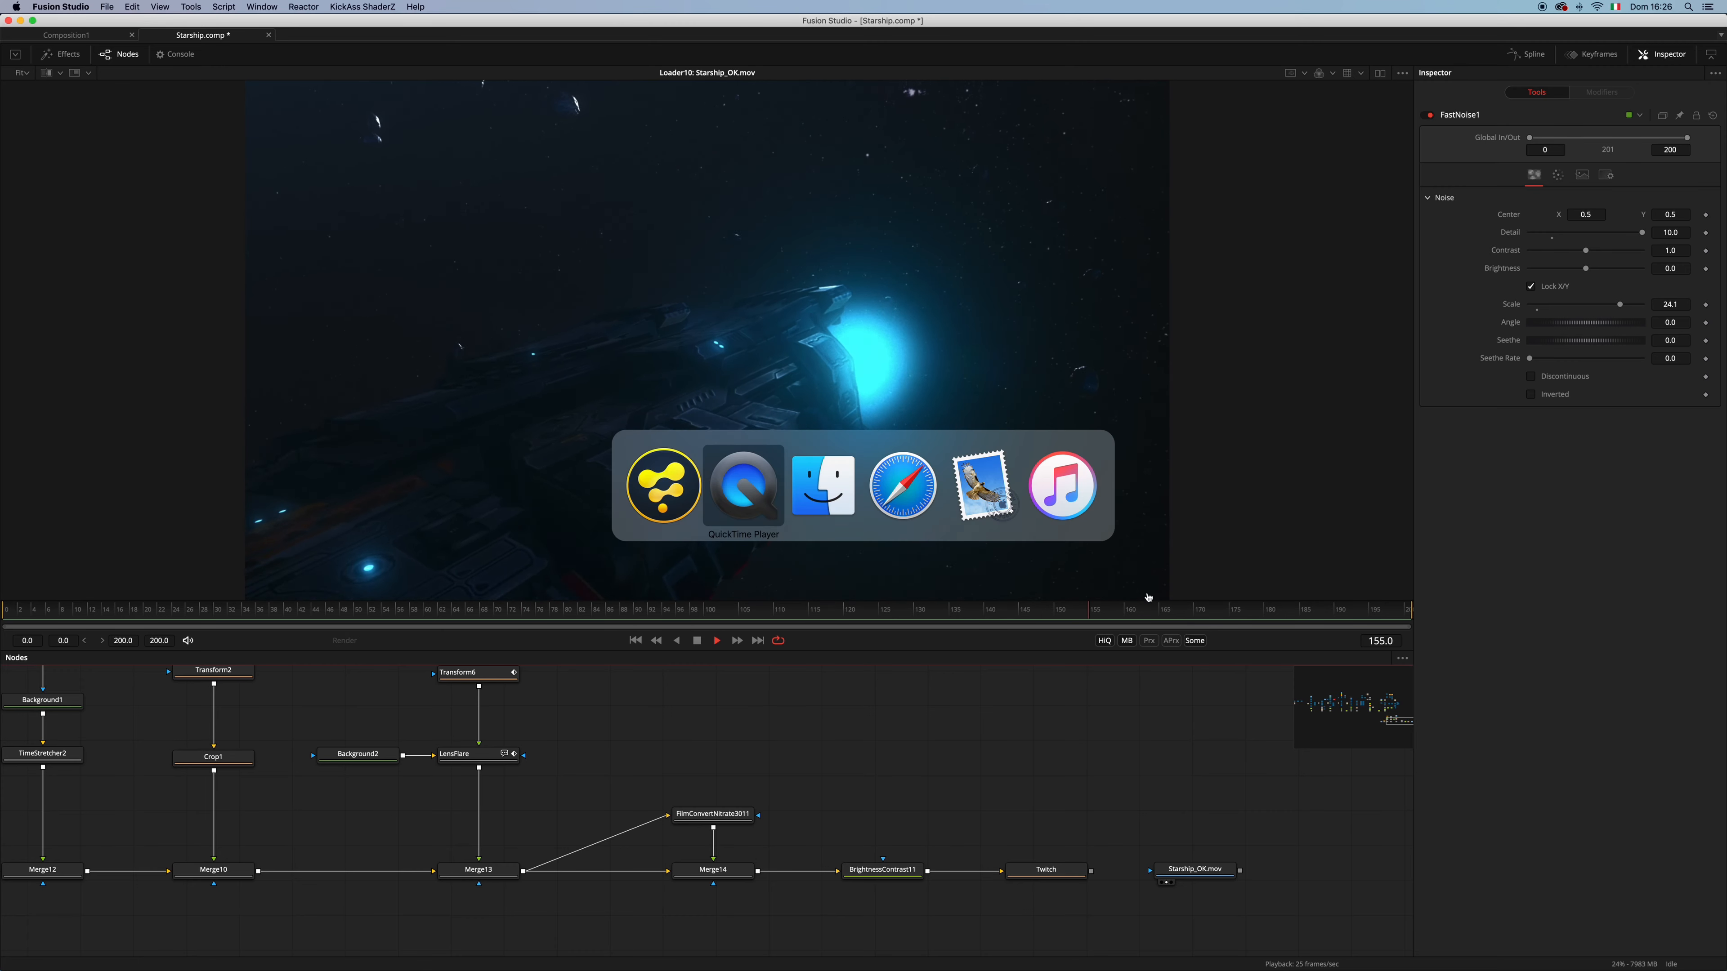
left_click_drag(1197, 293, 1423, 308)
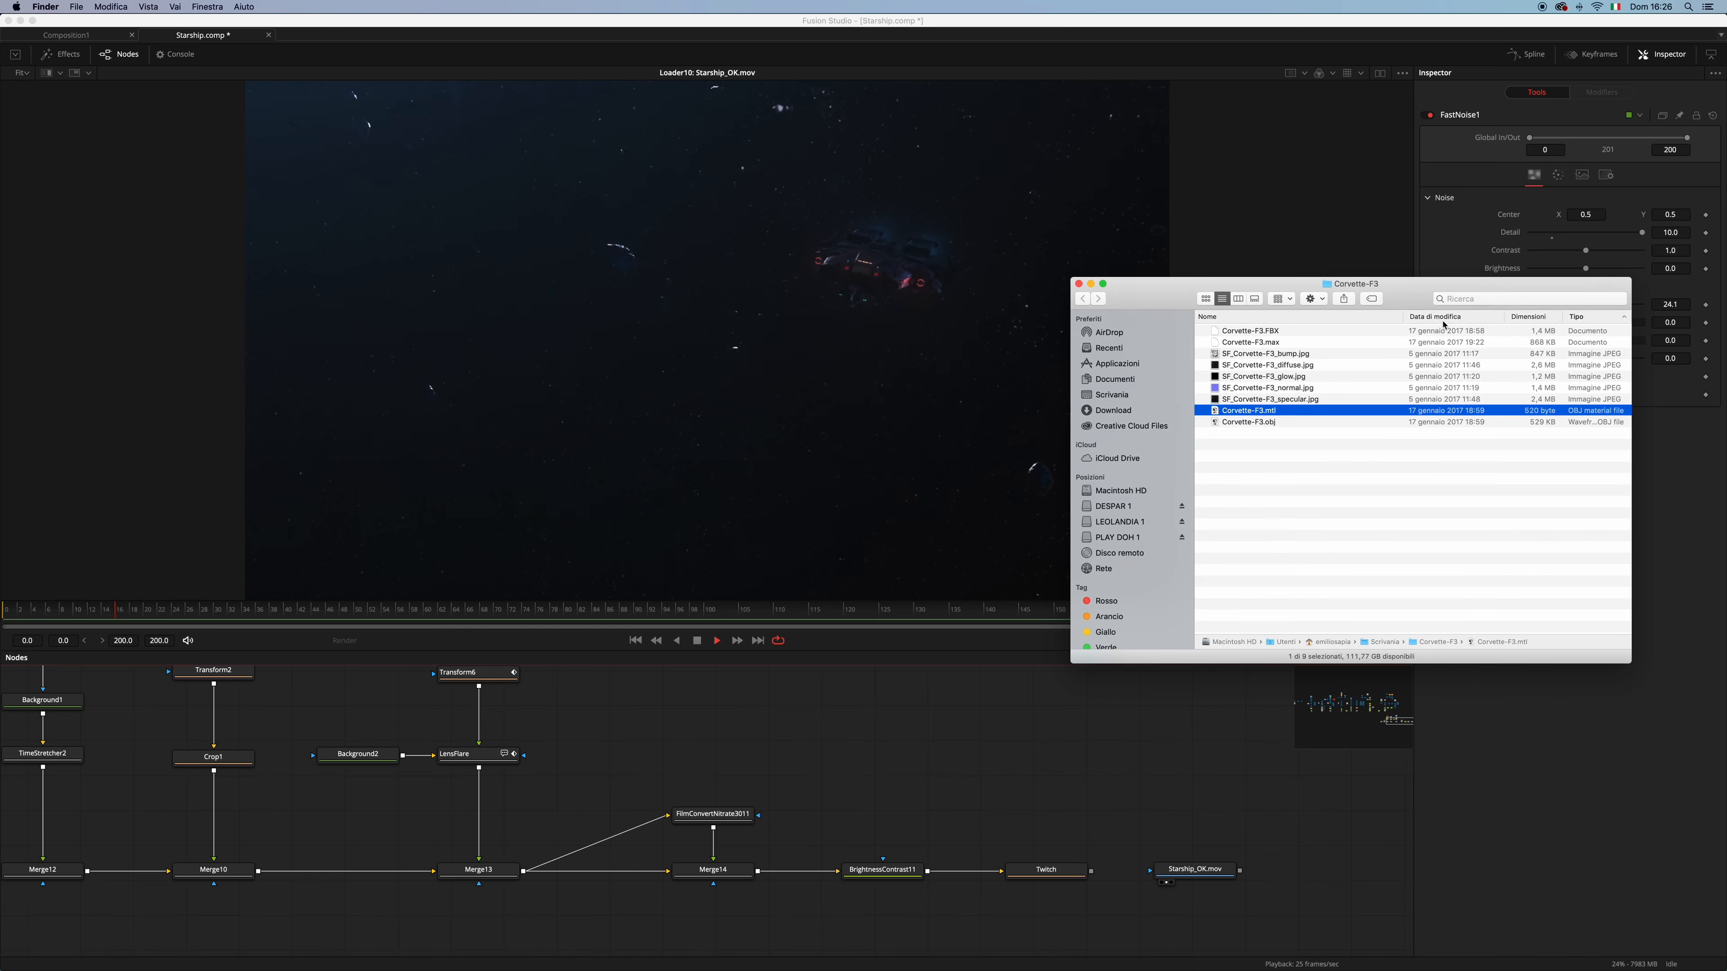
left_click(1283, 355)
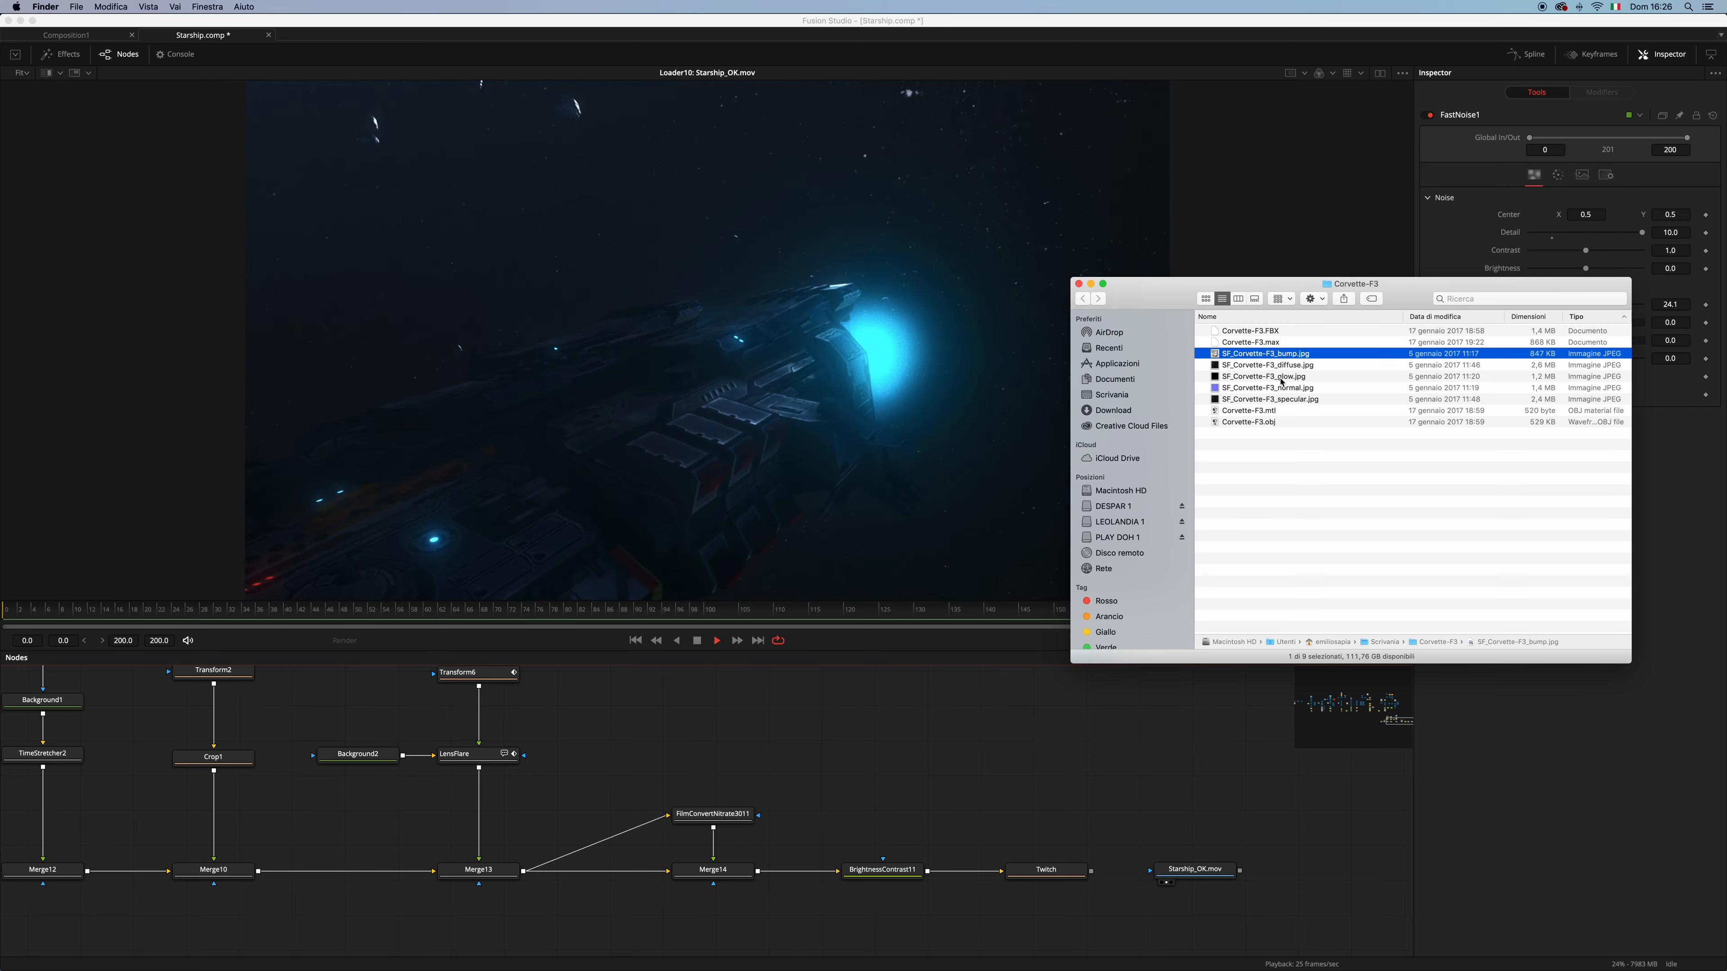
key("space")
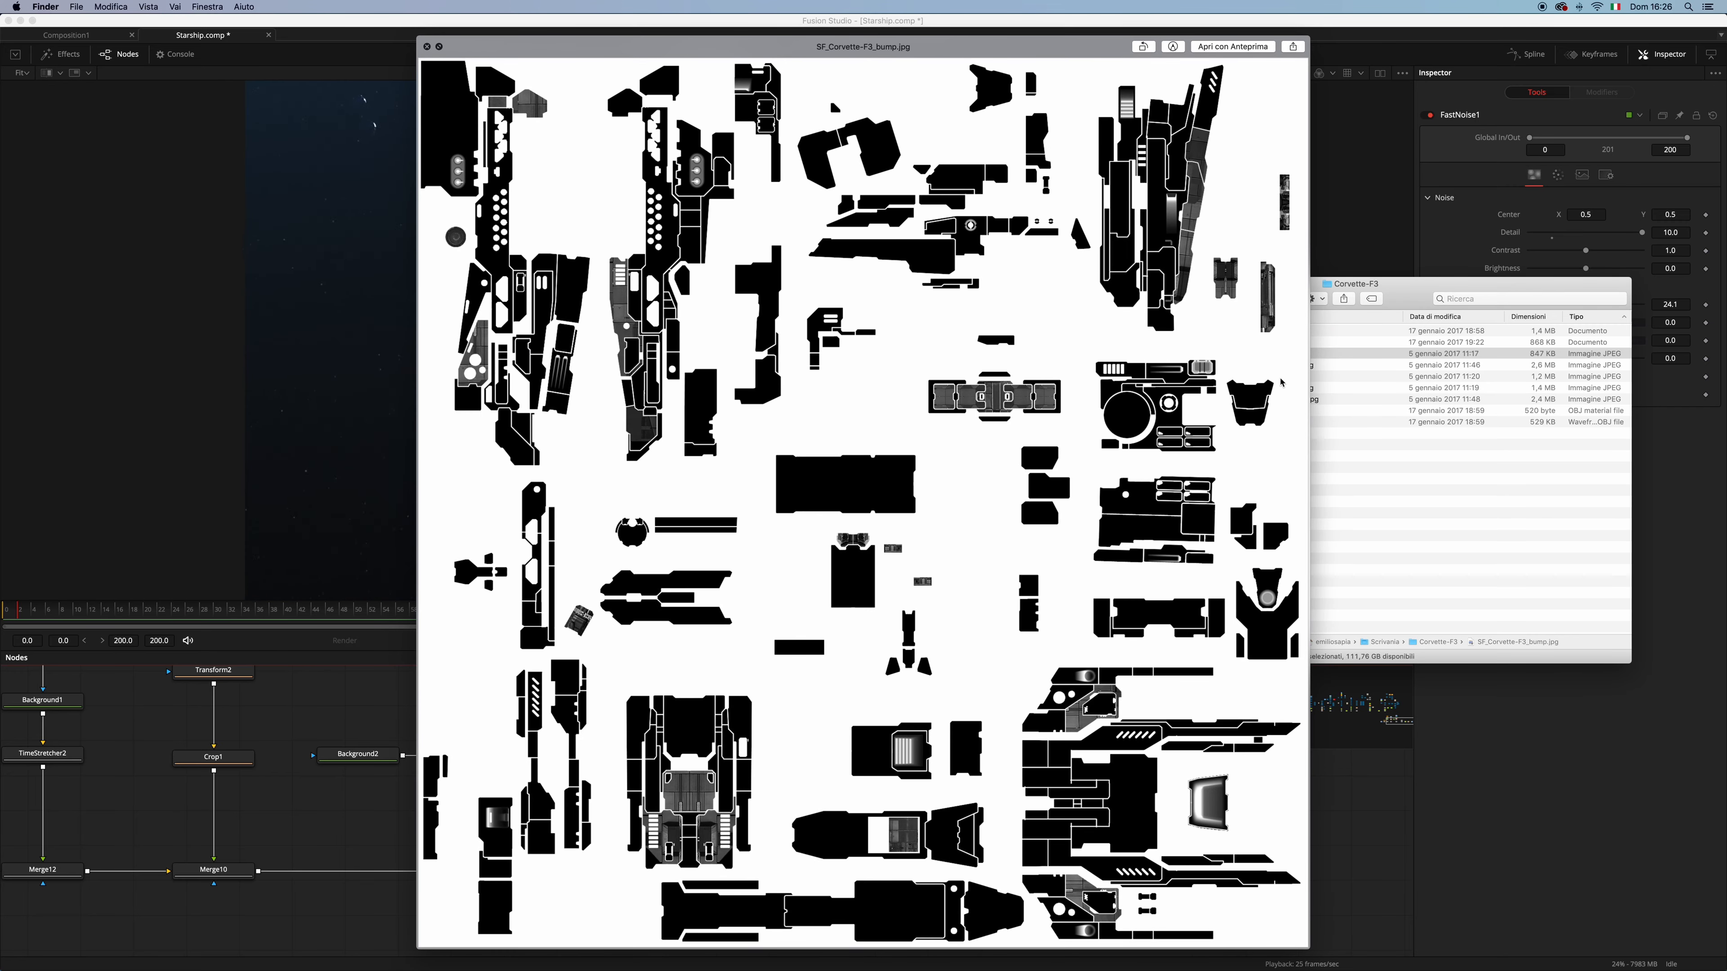
key("Down")
key("Down")
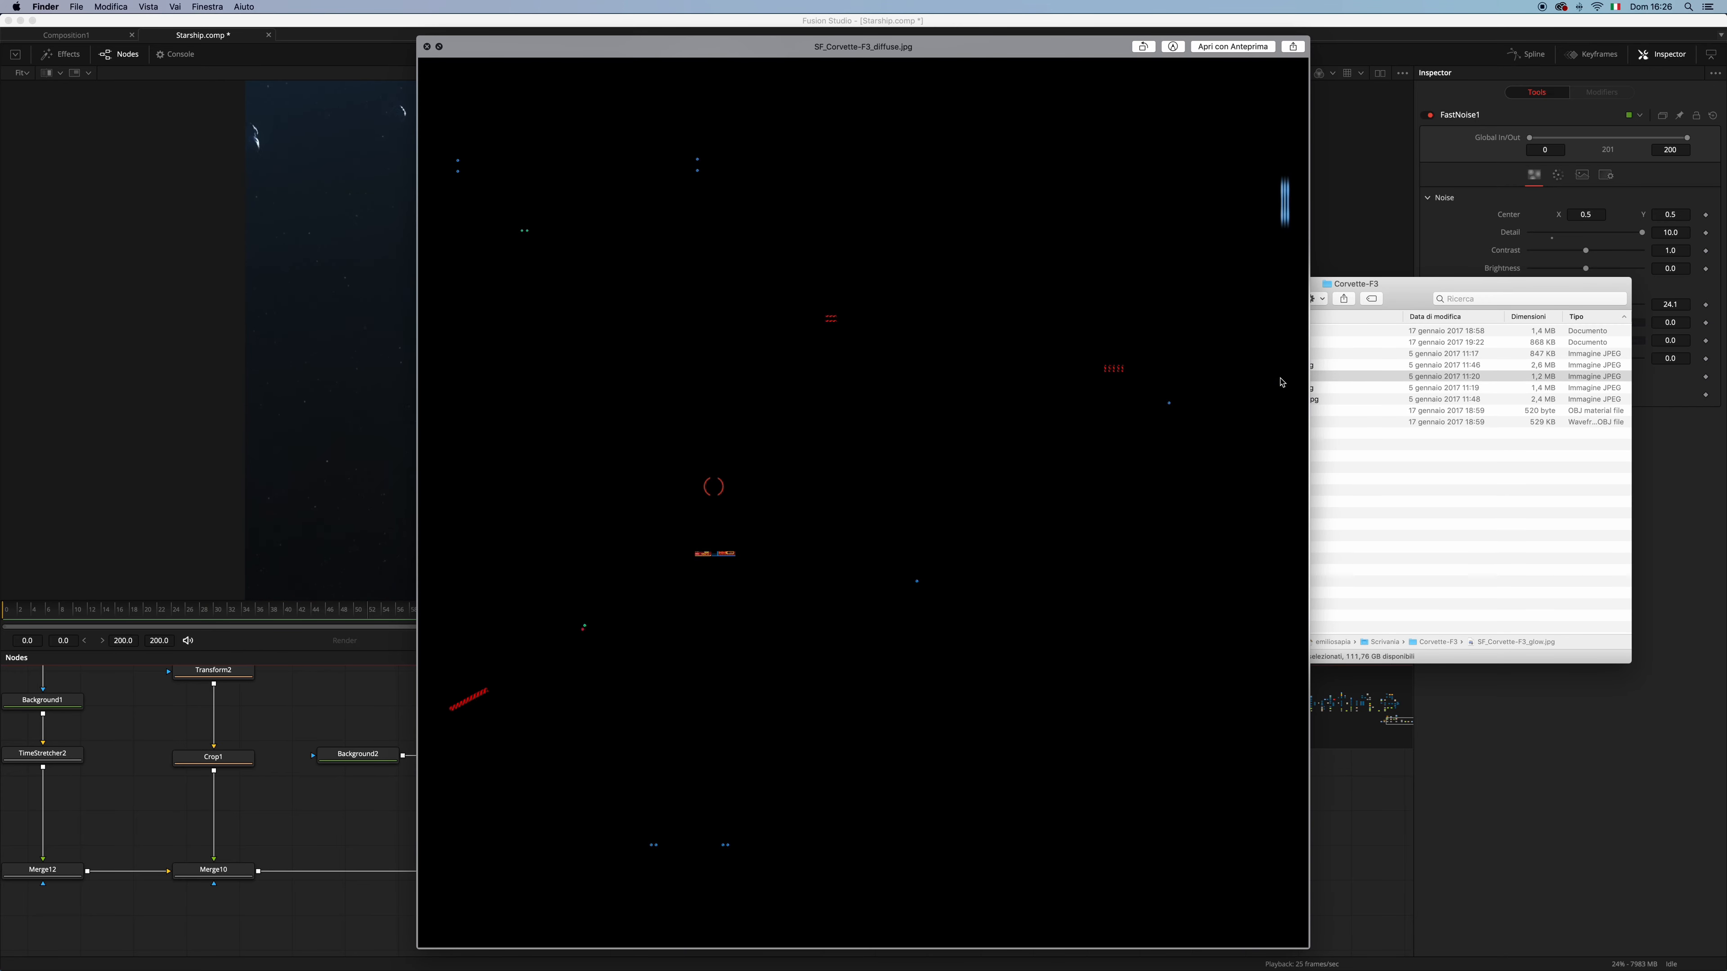
key("Down")
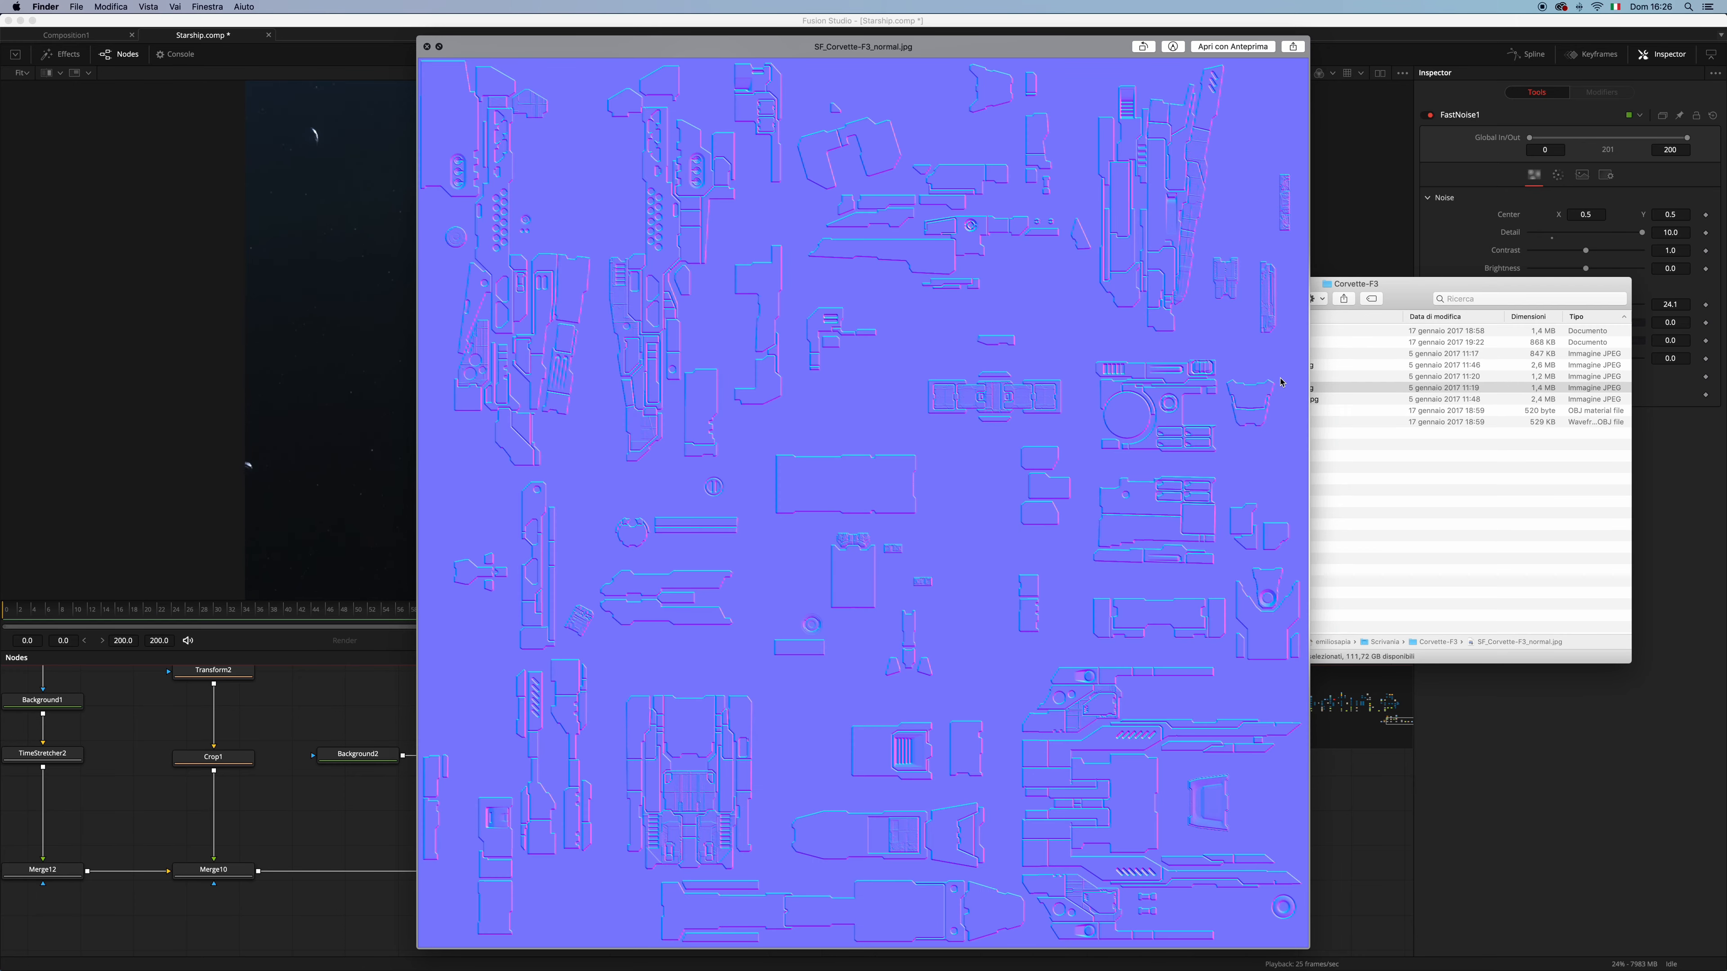
key("Down")
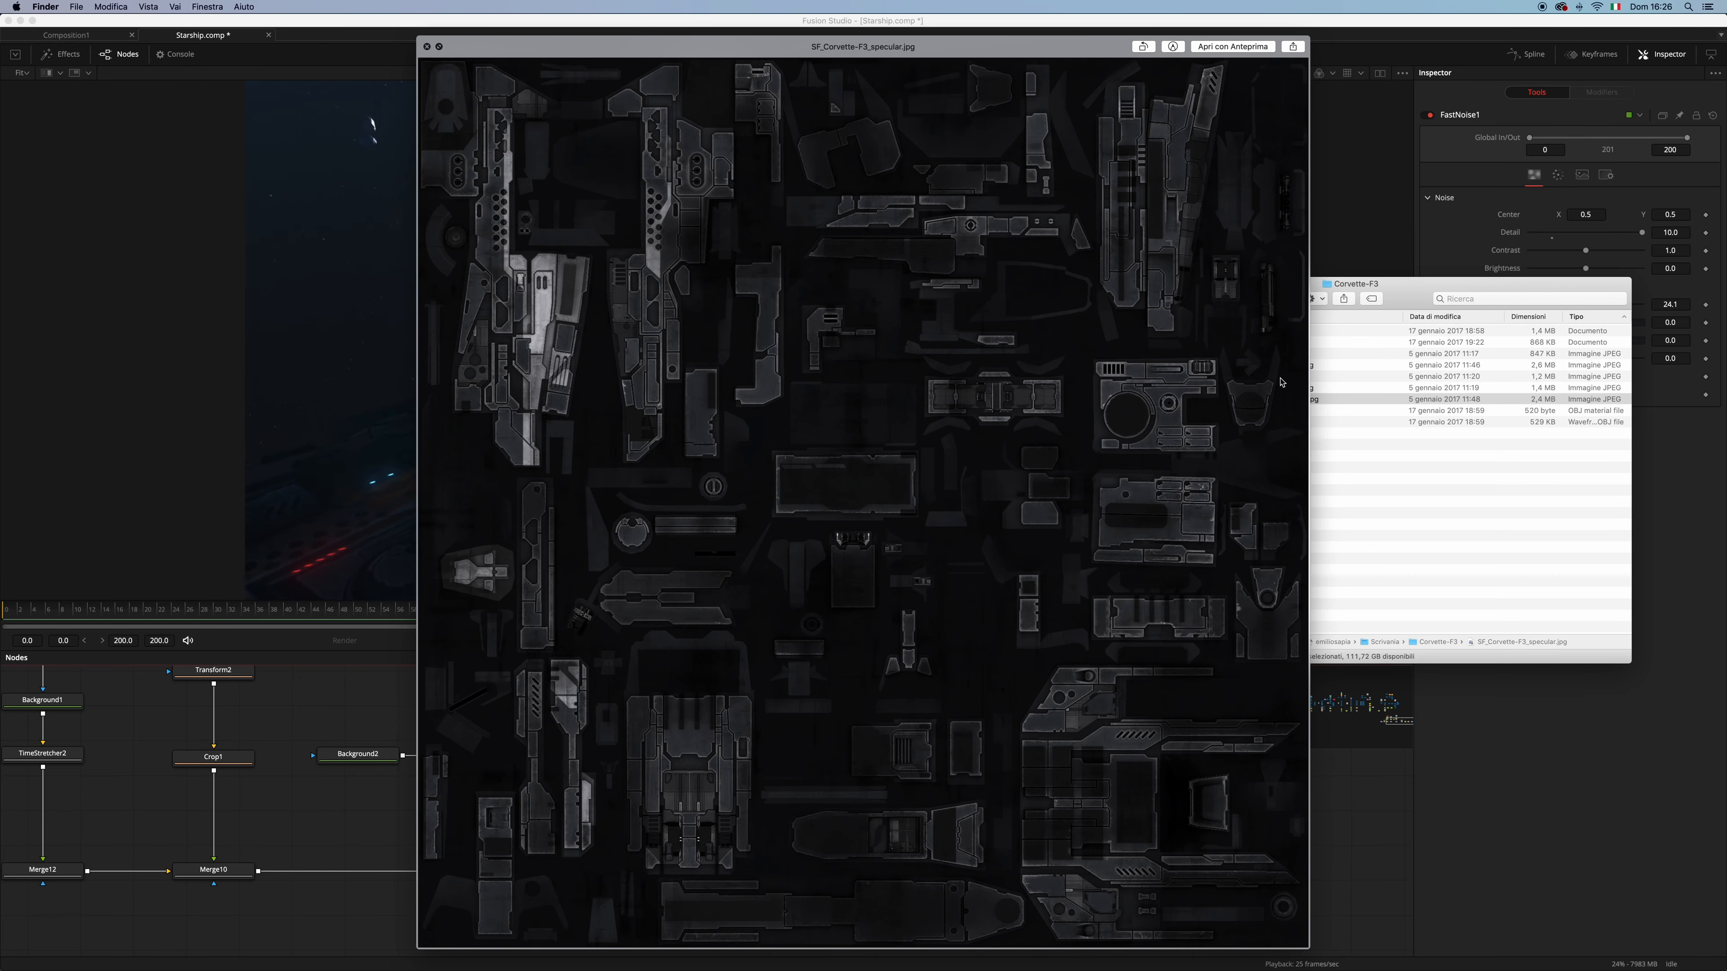
key("space")
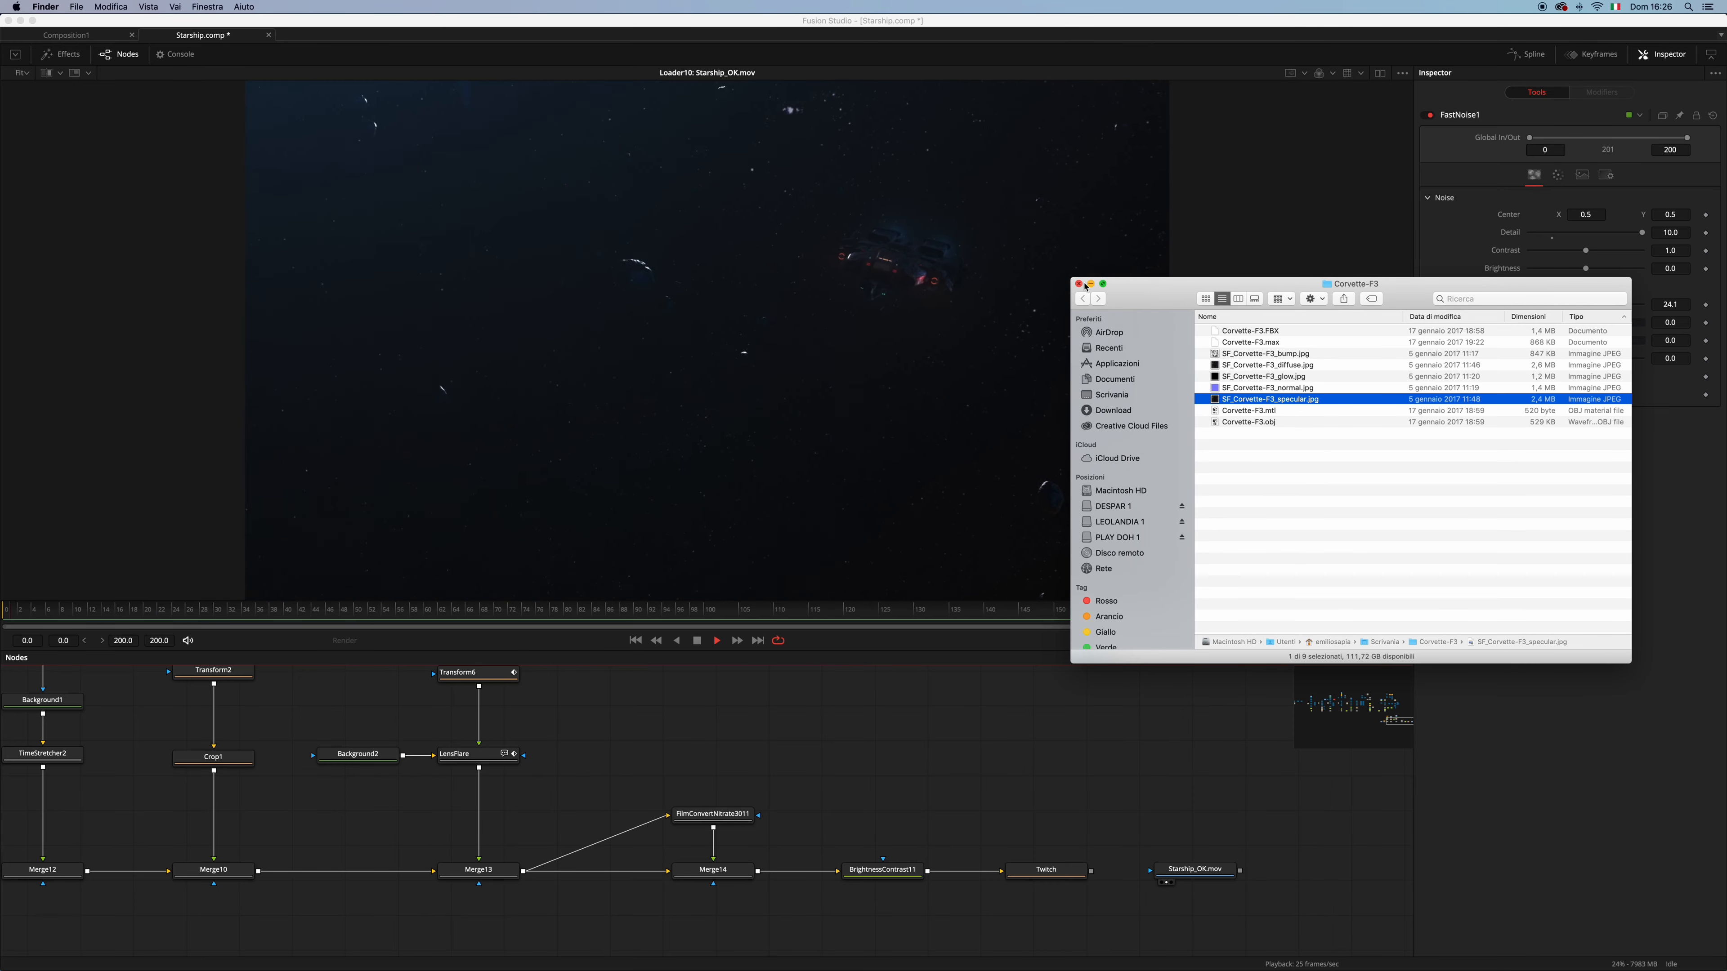
key("super+w")
left_click(1105, 394)
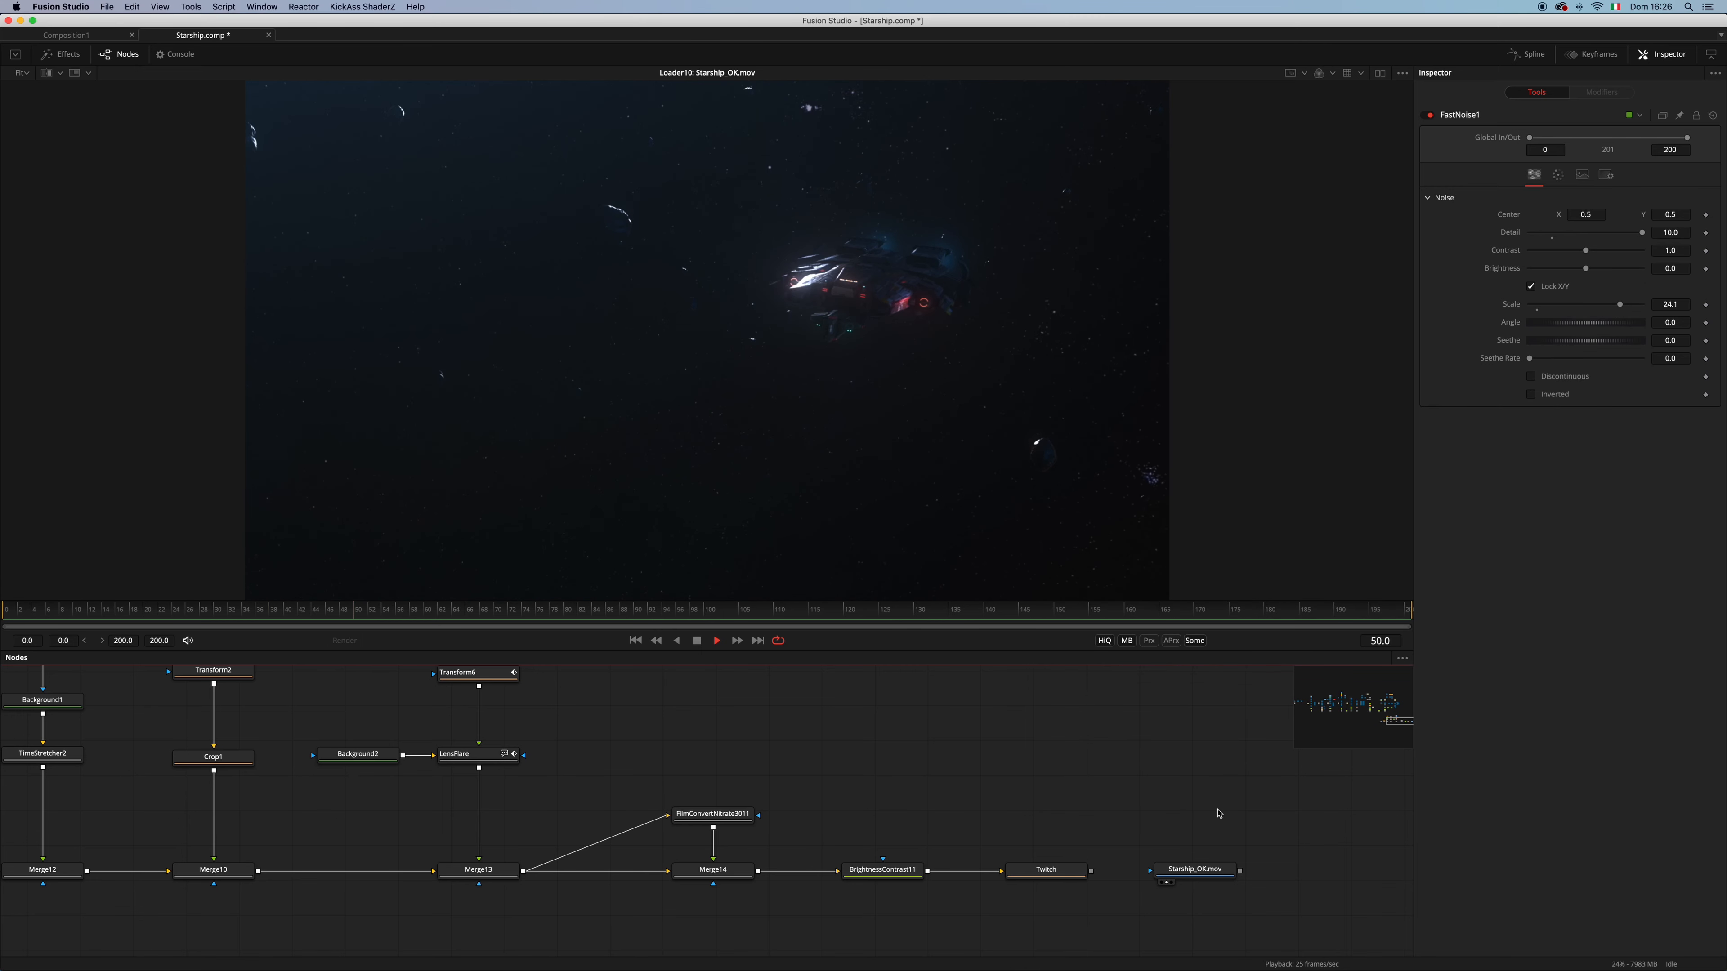
Stop the playback and display the Merge3D2 node from the ship section of the node graph in the viewer
left_click(1229, 781)
left_click(1307, 706)
left_click_drag(624, 751, 582, 834)
left_click_drag(799, 735, 778, 750)
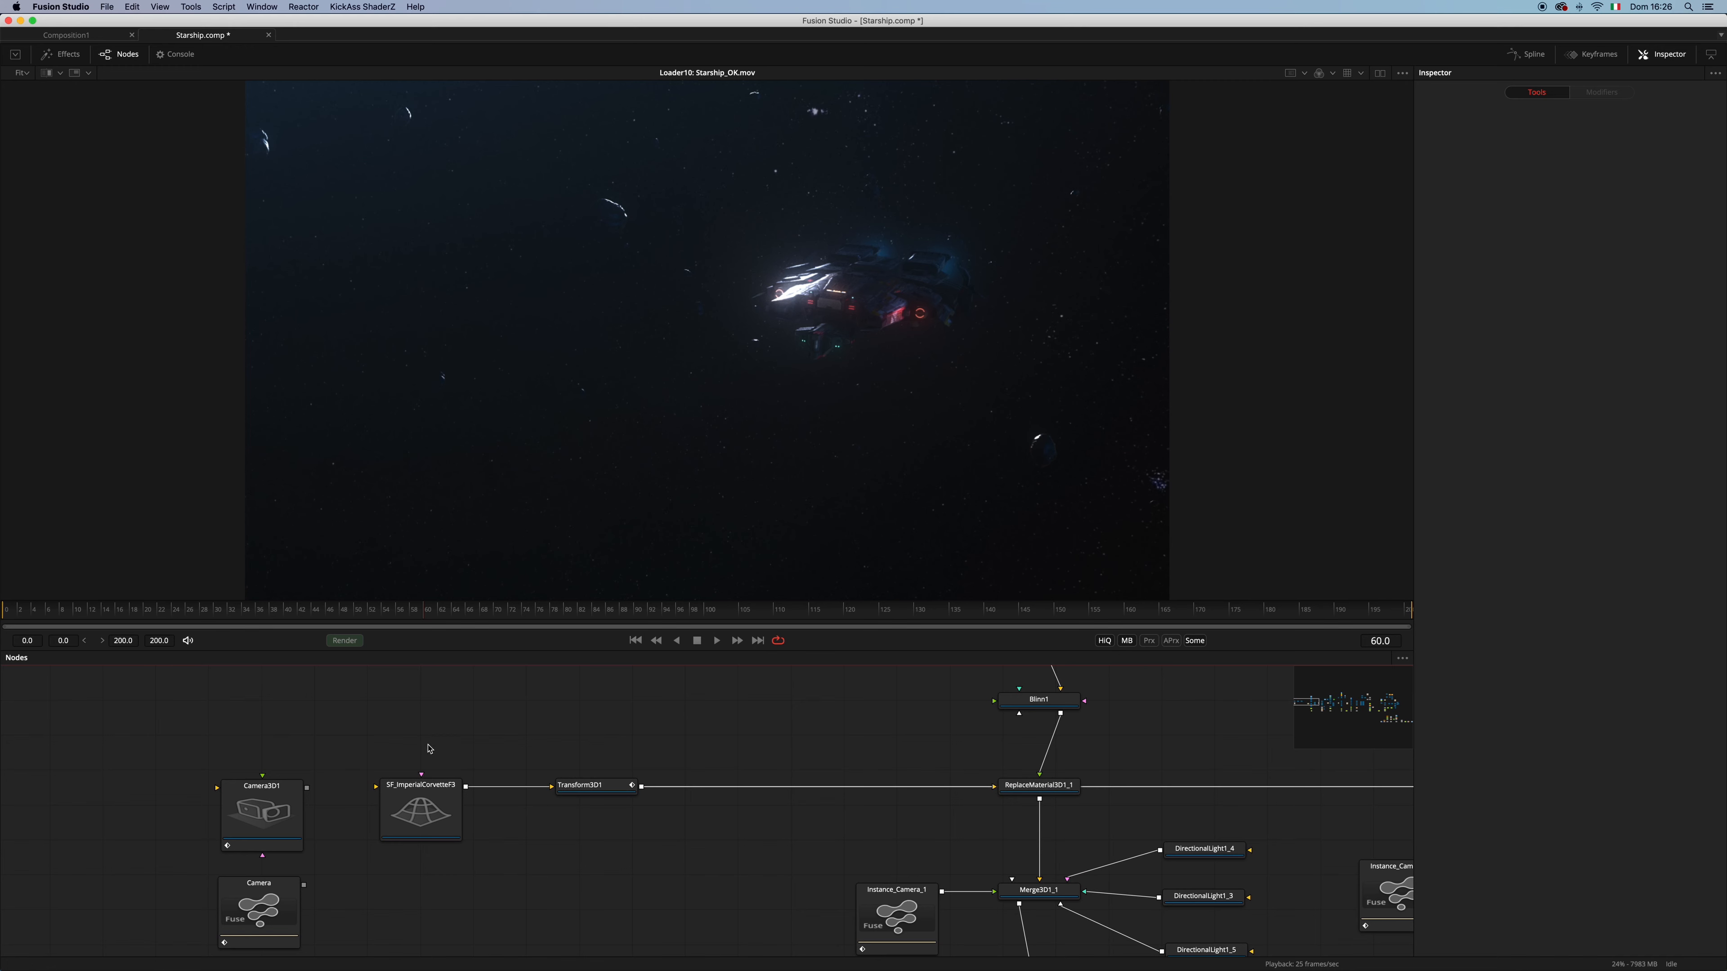
scroll(482, 877, "down", 2)
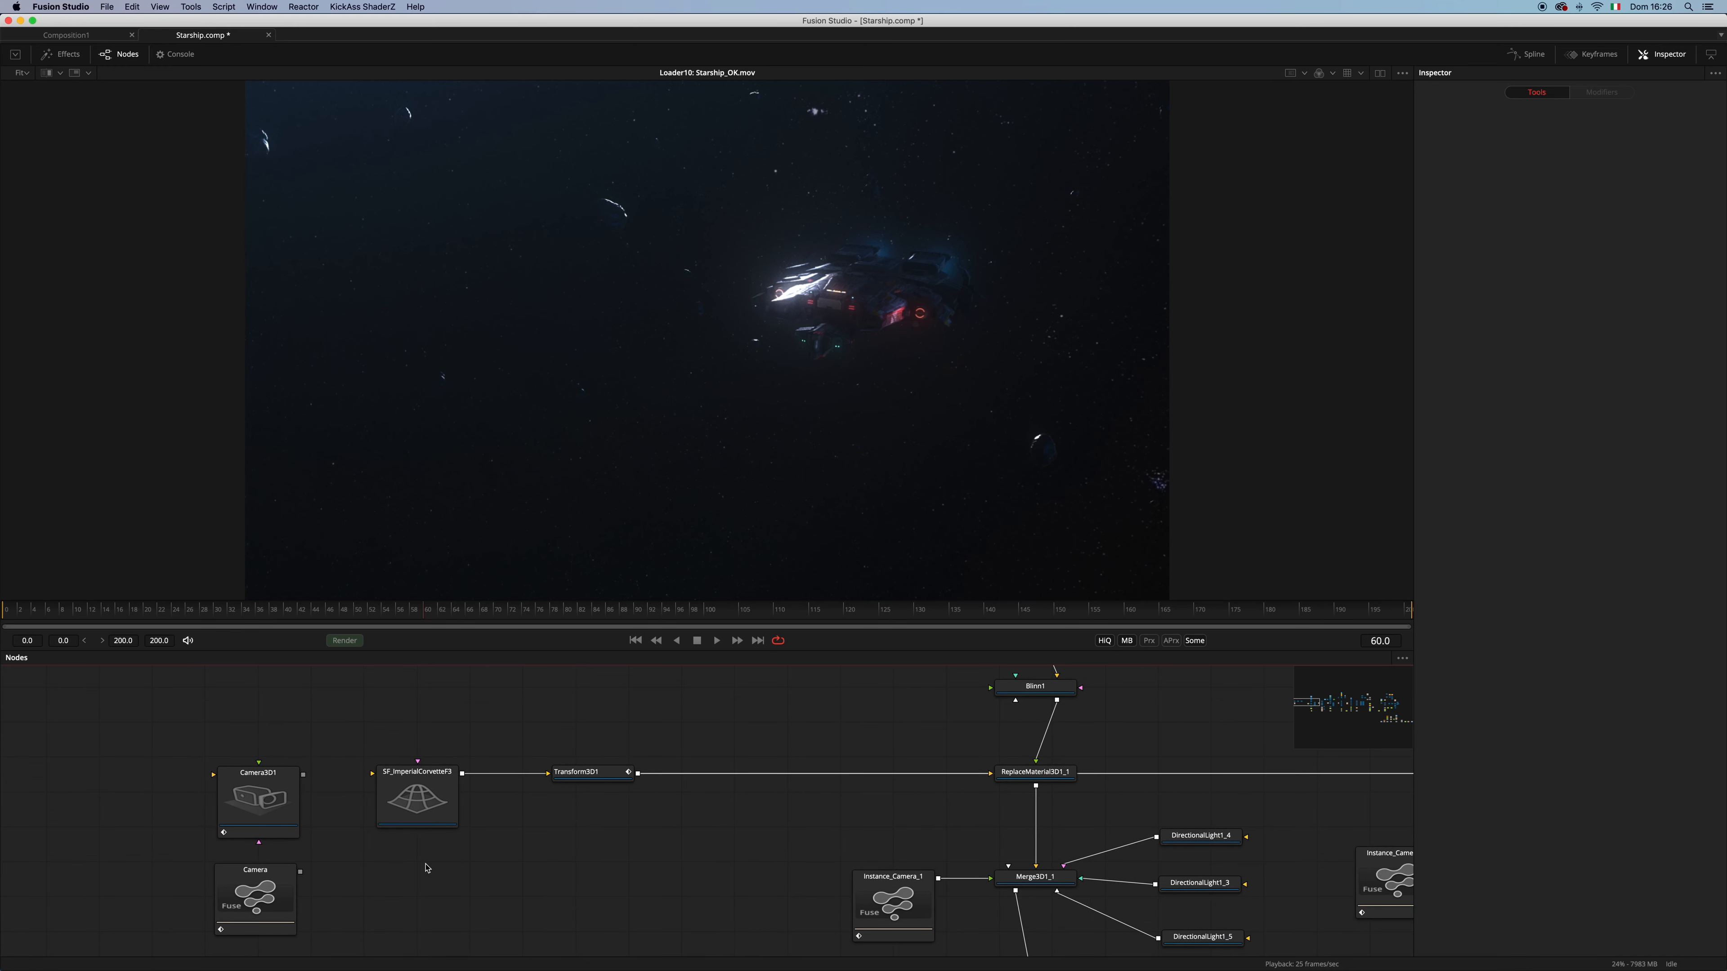
left_click_drag(675, 866, 578, 856)
scroll(646, 858, "down", 2)
scroll(602, 820, "down", 1)
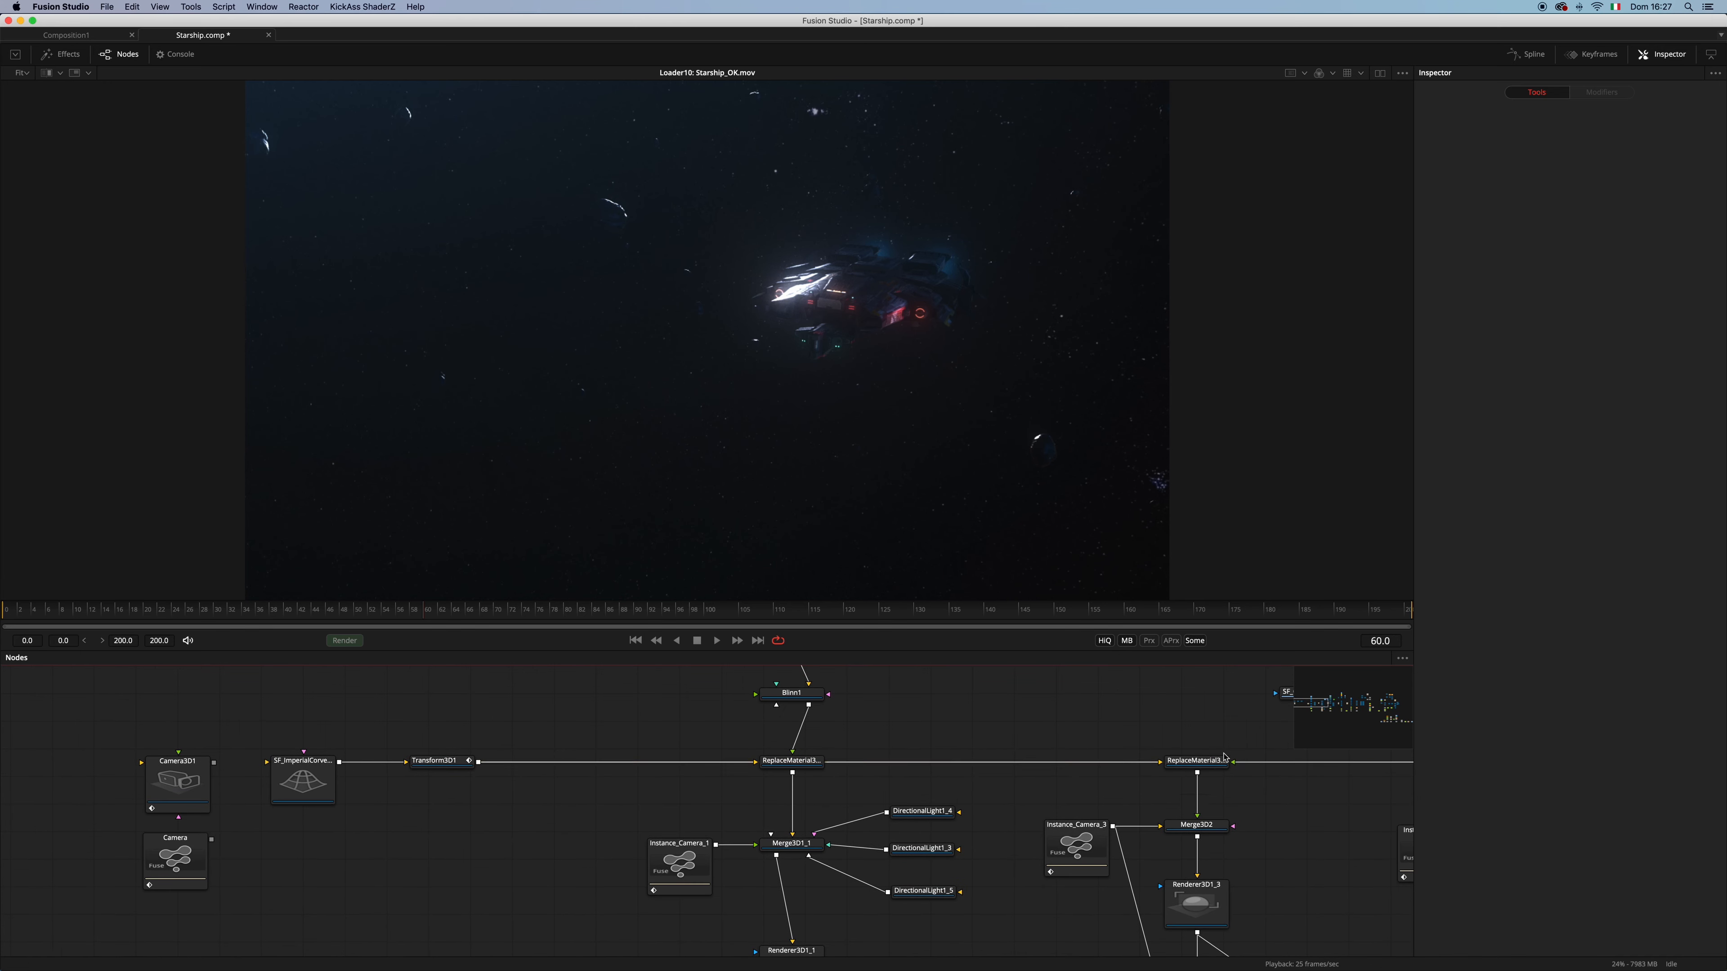
left_click_drag(1203, 831, 945, 503)
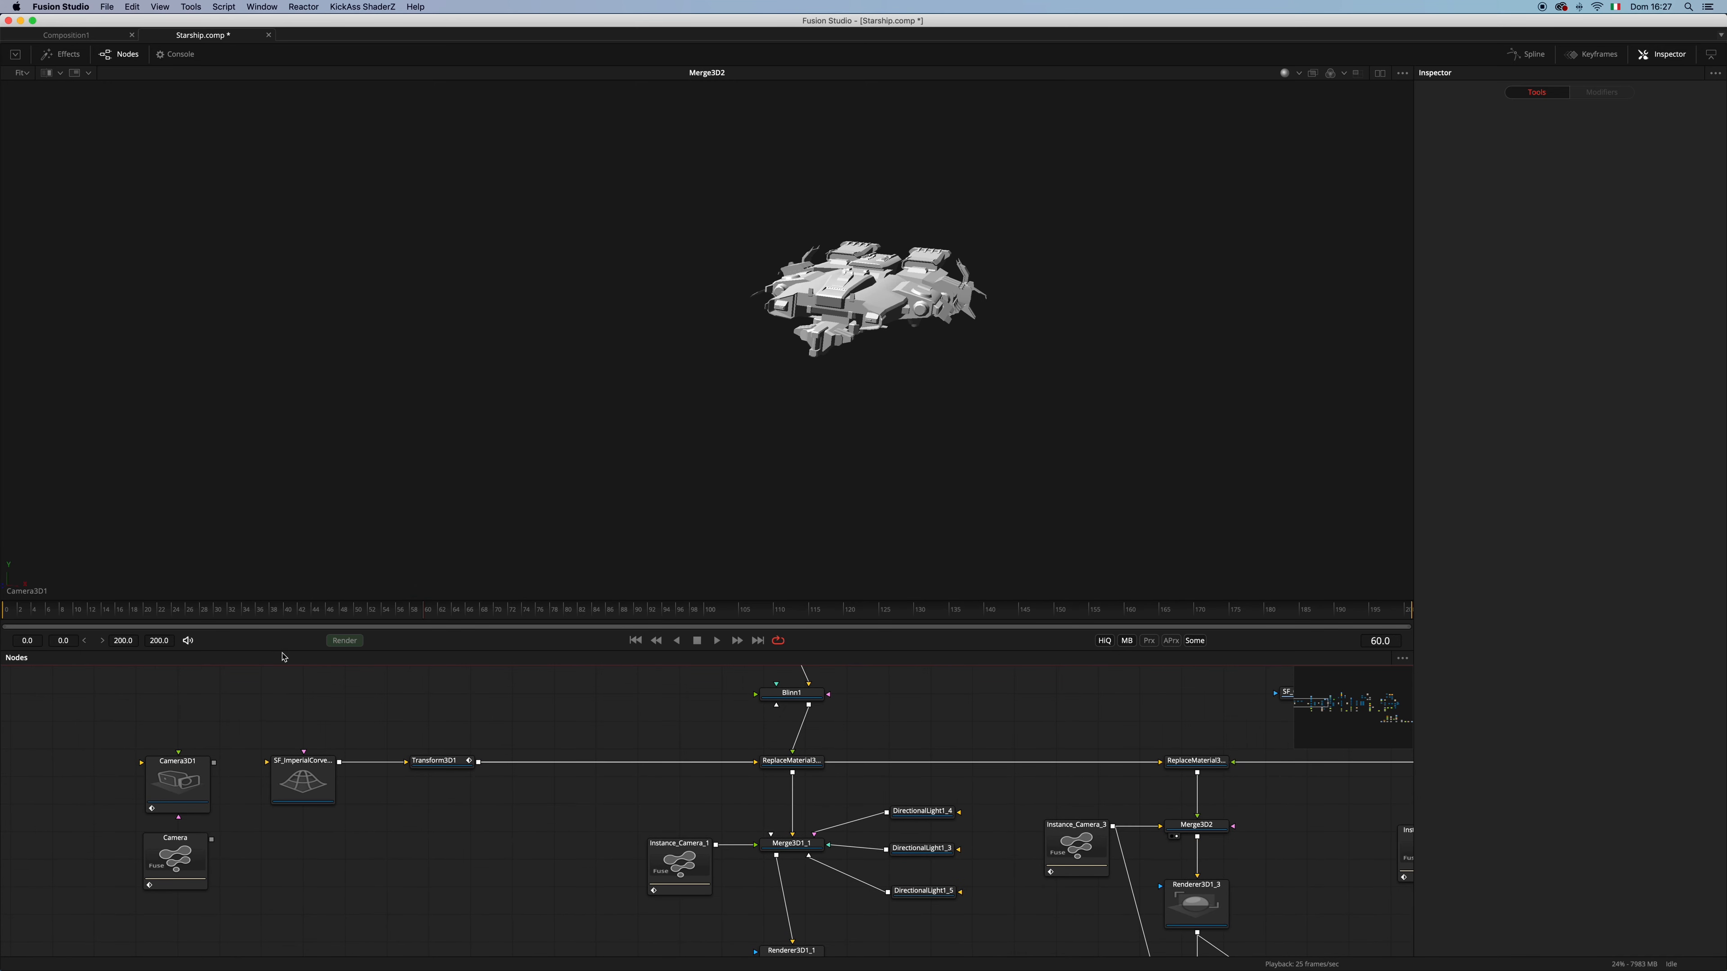
Examine the Merge3D2 scene in the Perspective view and play back the ship's animation, stopping at the close pass
right_click(24, 592)
left_click(59, 632)
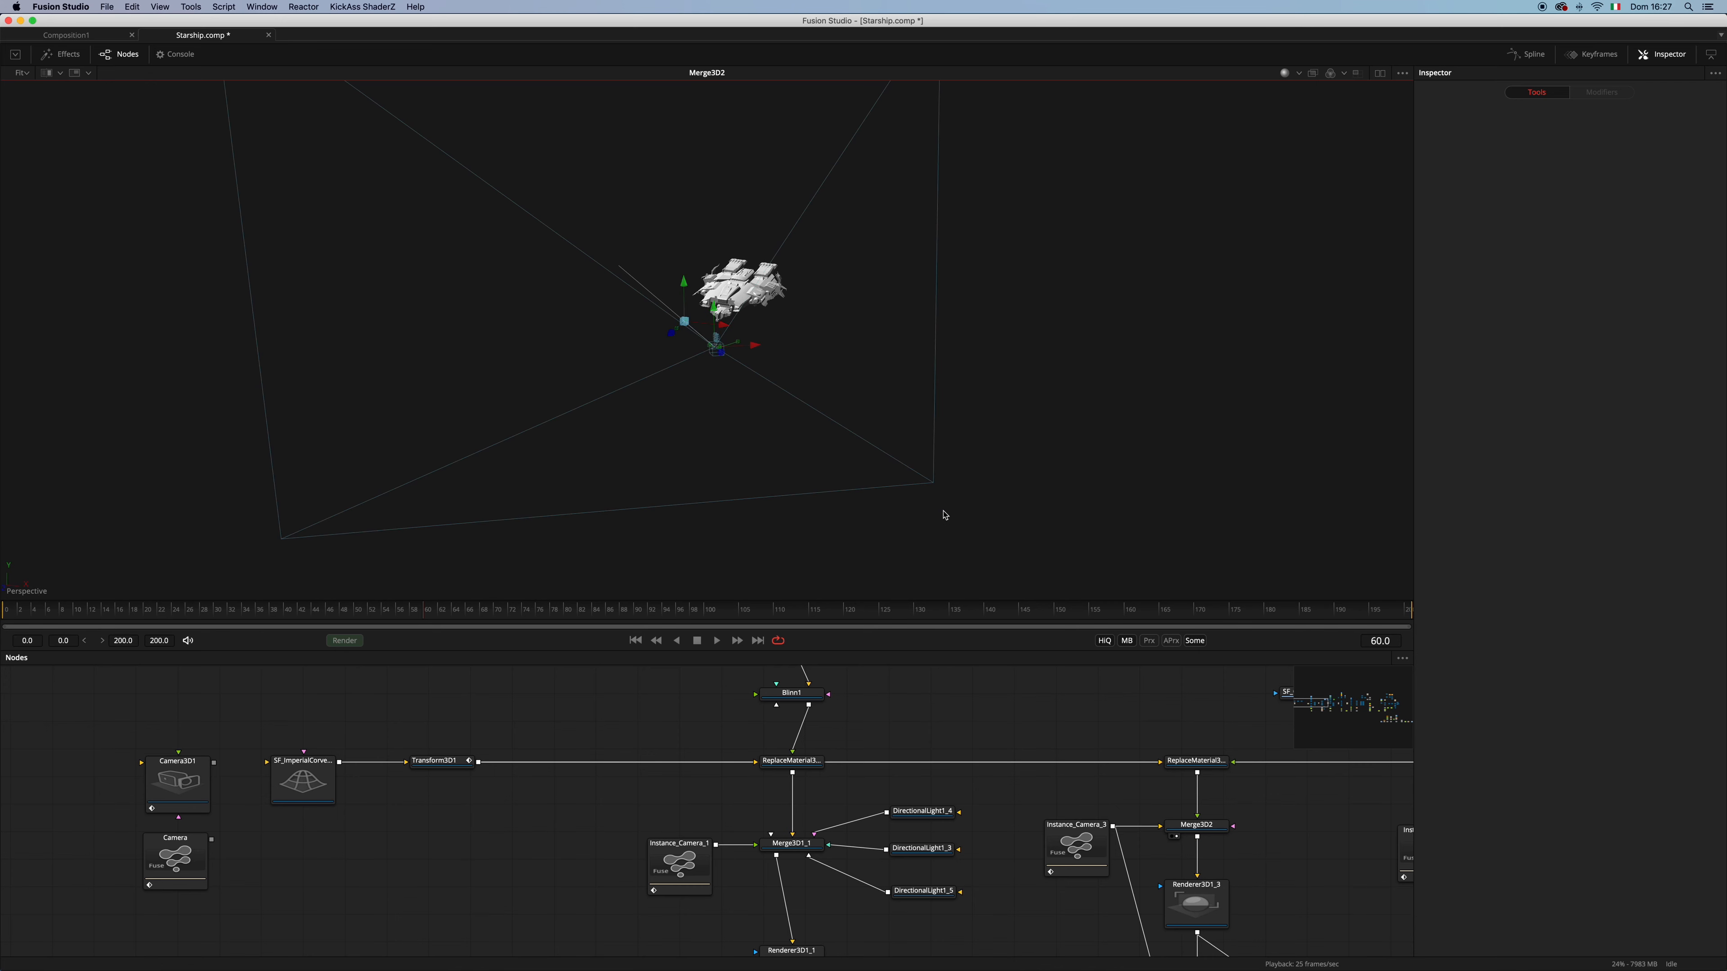
key("space")
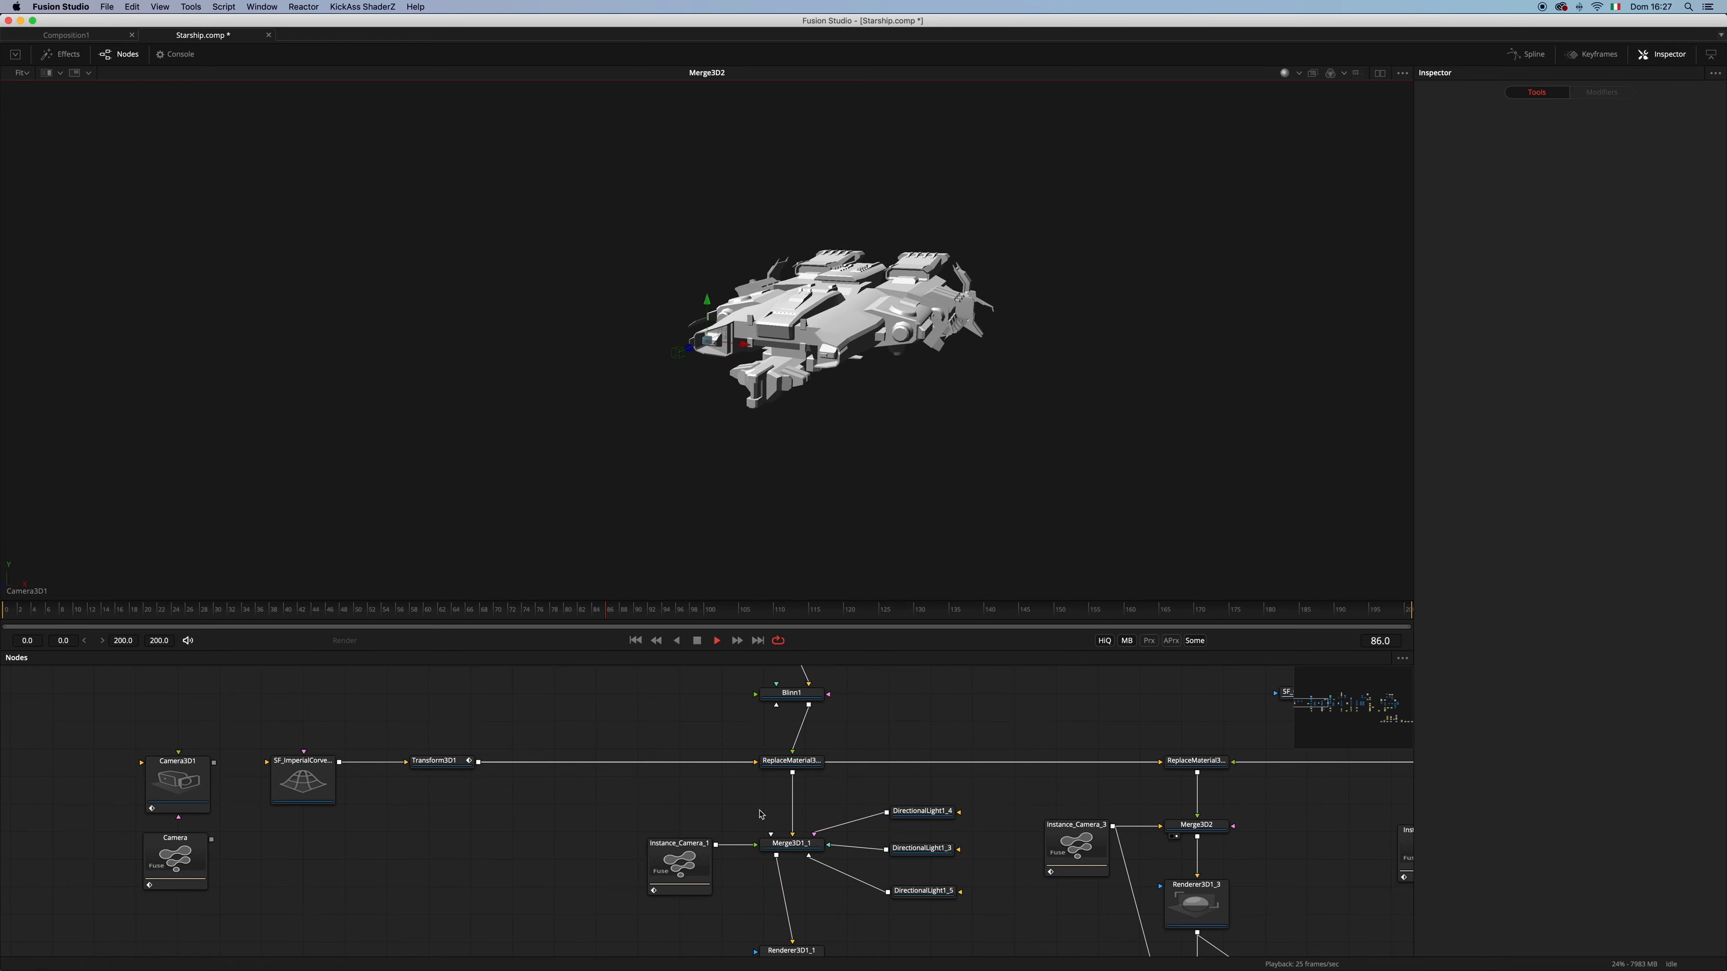
left_click_drag(933, 736, 920, 831)
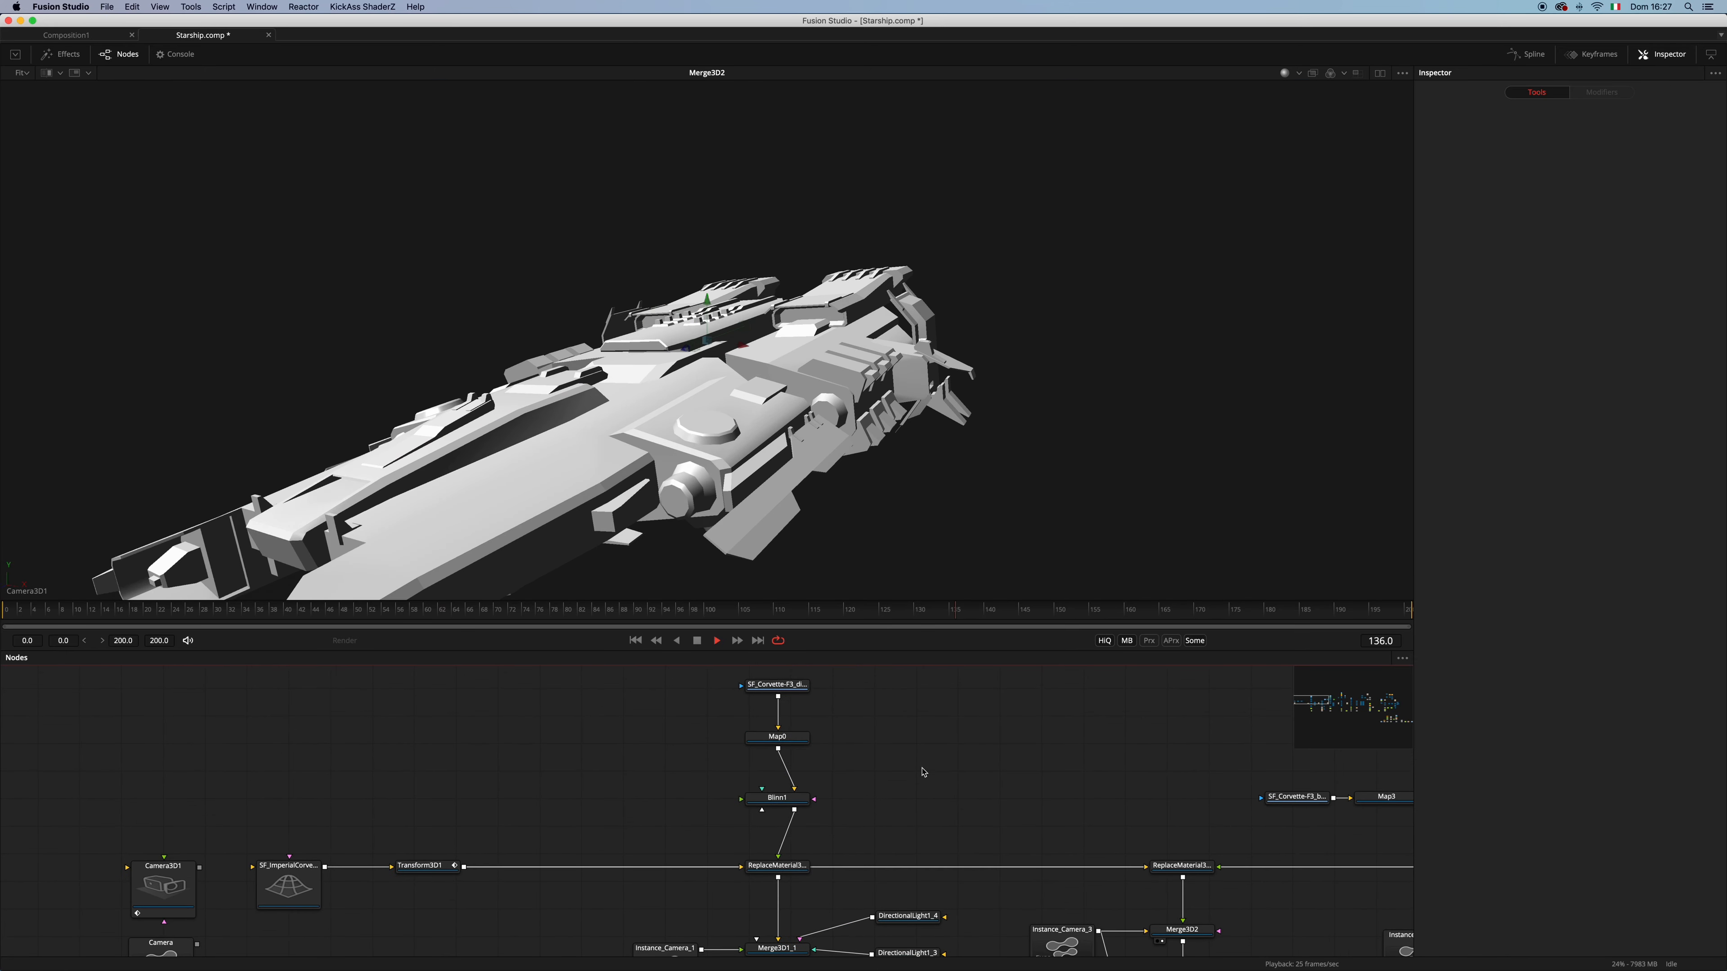
left_click(697, 641)
View the SF_Corvette-F3_diffuse.jpg loader, followed by the Blinn1 material with its diffuse and specular settings
left_click_drag(837, 740, 883, 416)
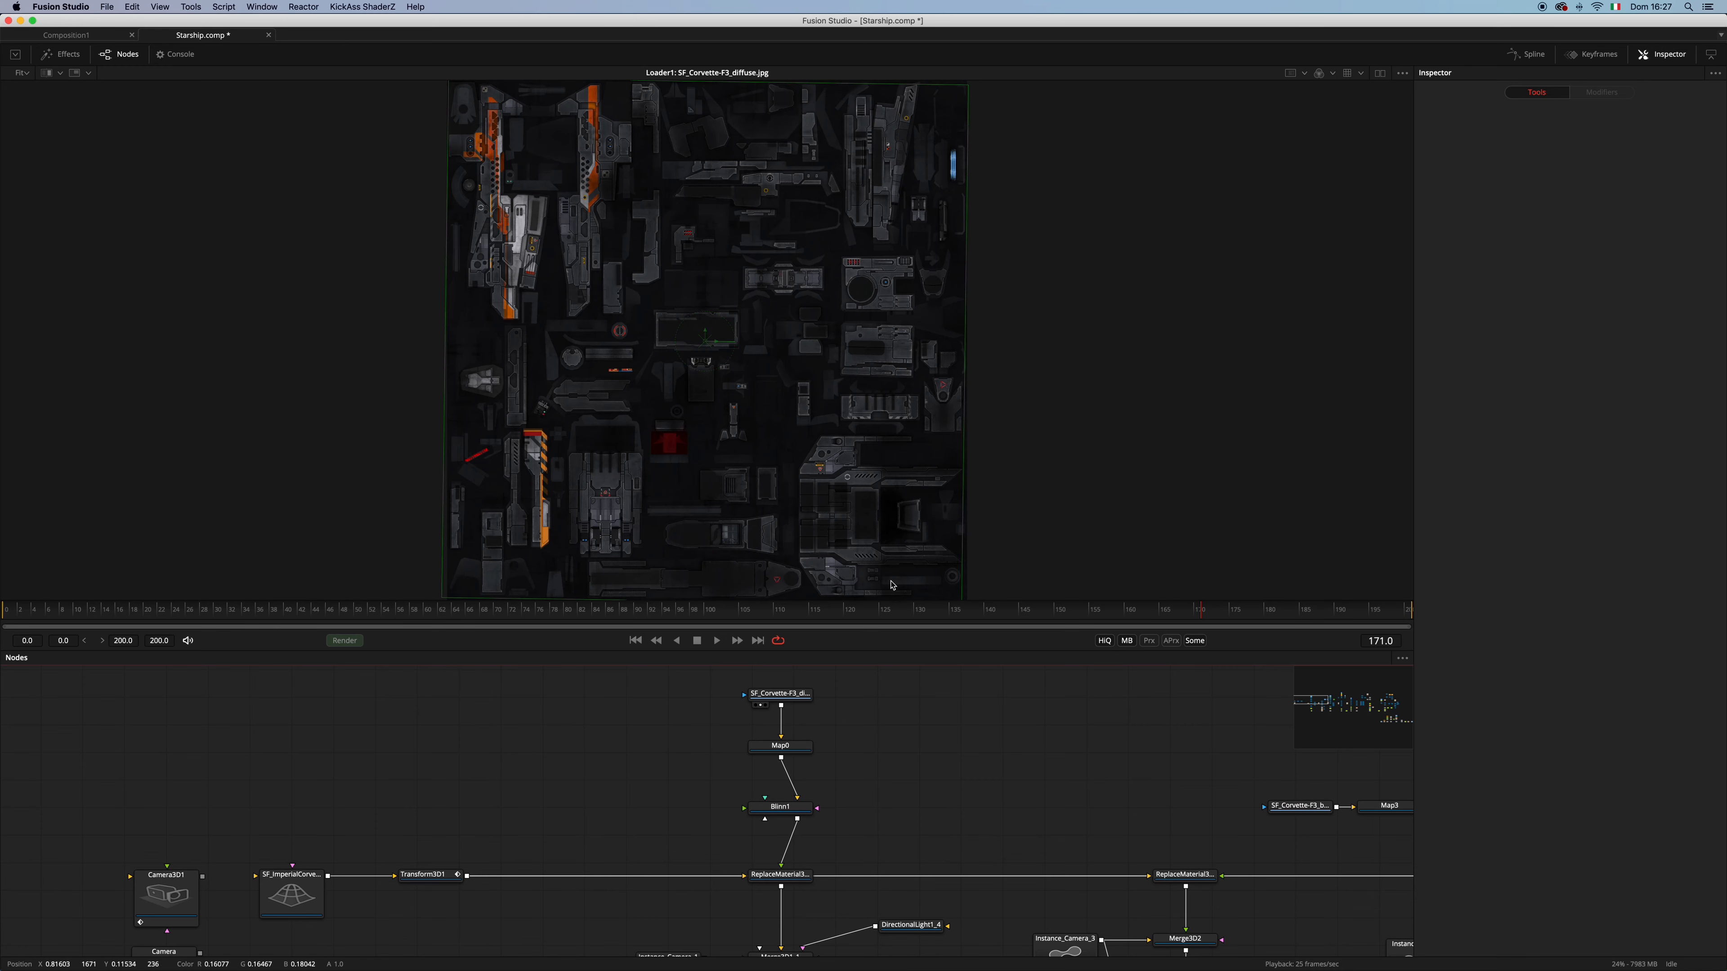
left_click(904, 712)
left_click(1094, 415)
key("super+k")
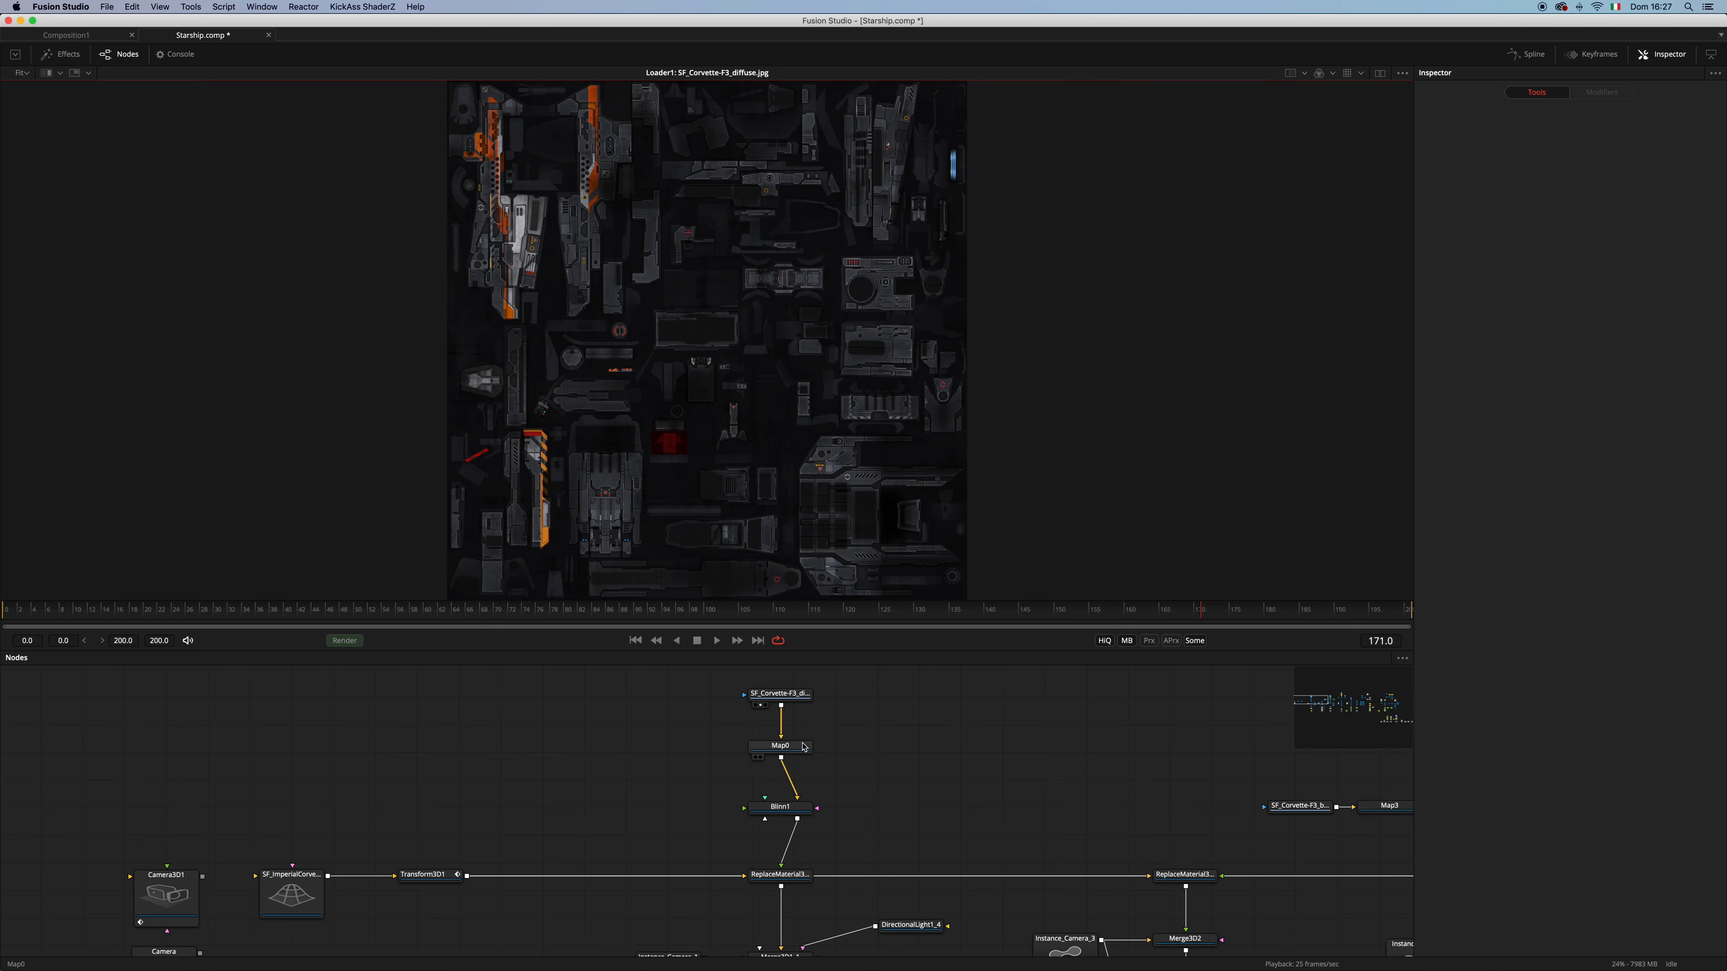
left_click_drag(787, 806, 769, 503)
left_click(790, 808)
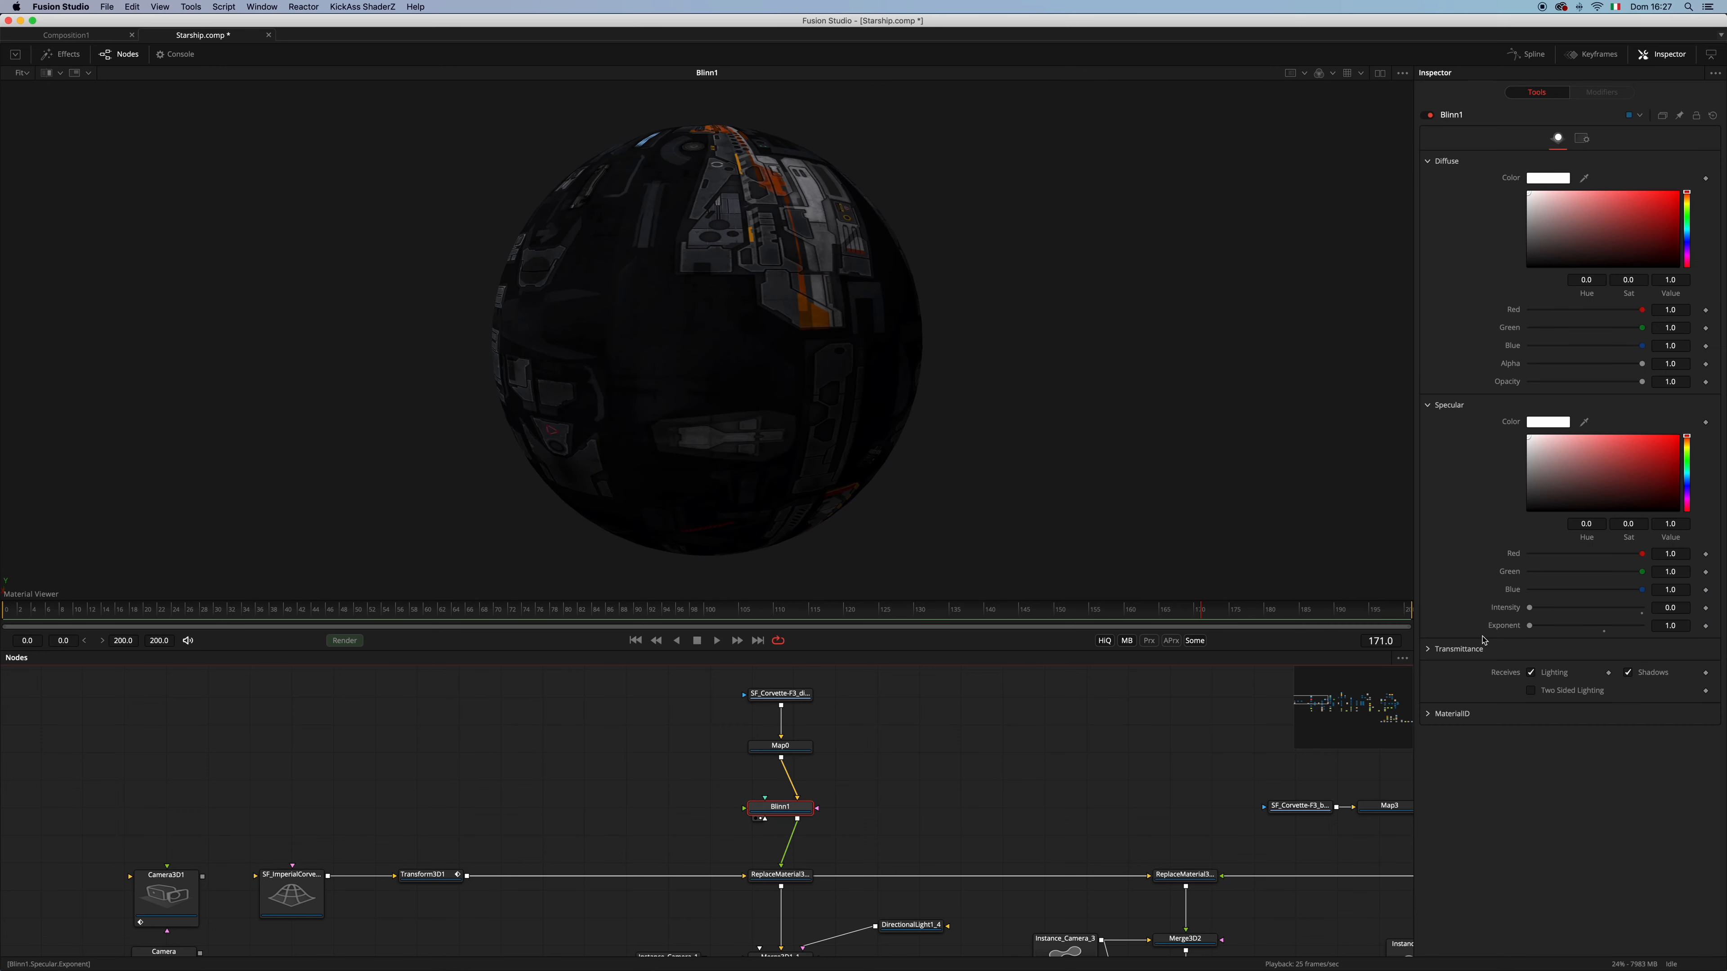
Display the textured, lit ship scene of Merge3D1_1 in the viewer and move the playhead to frame 112
scroll(860, 827, "down", 3)
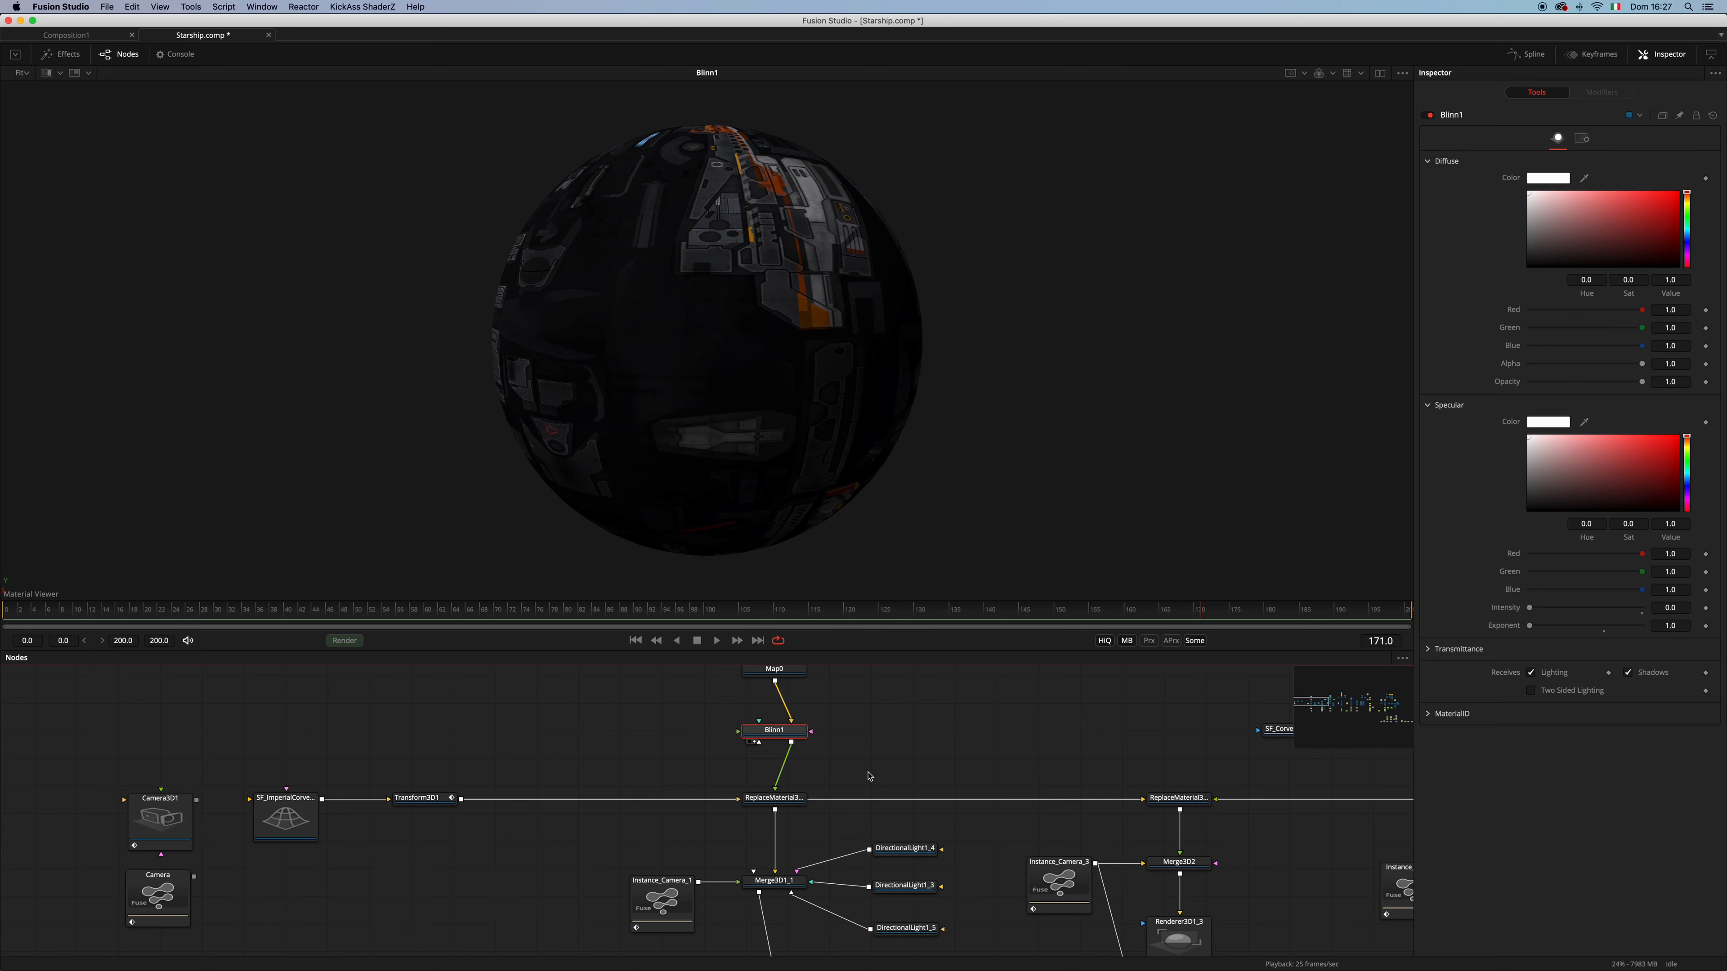
scroll(869, 781, "down", 1)
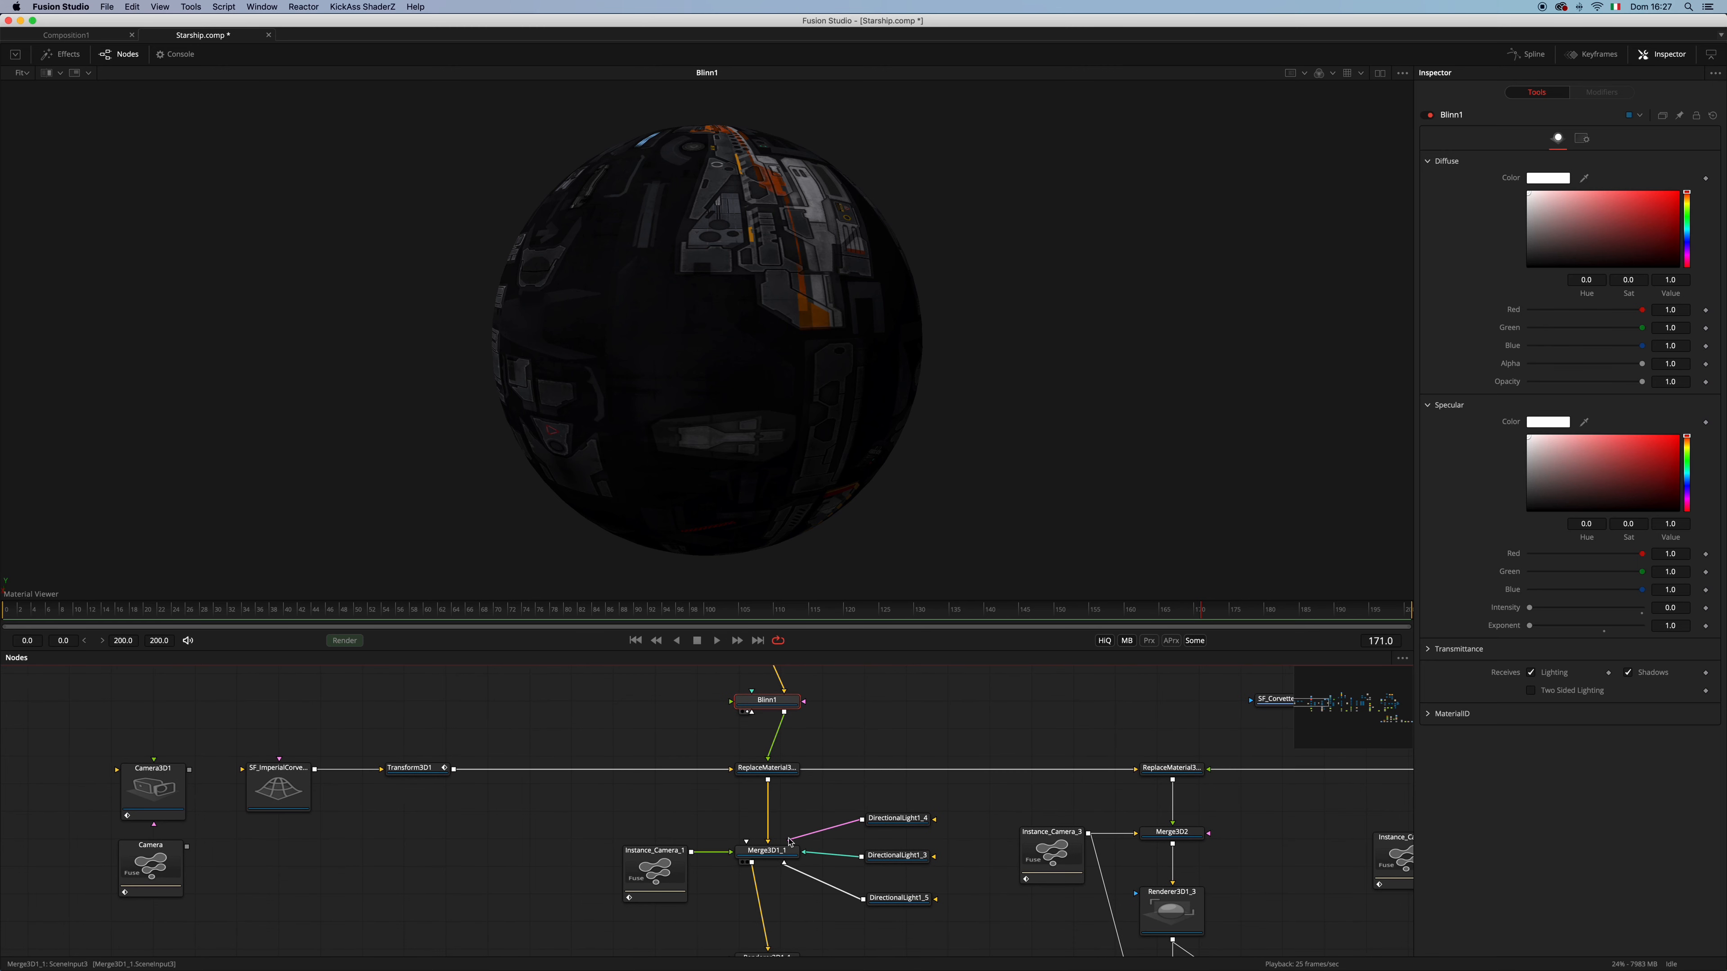
left_click_drag(767, 851, 824, 458)
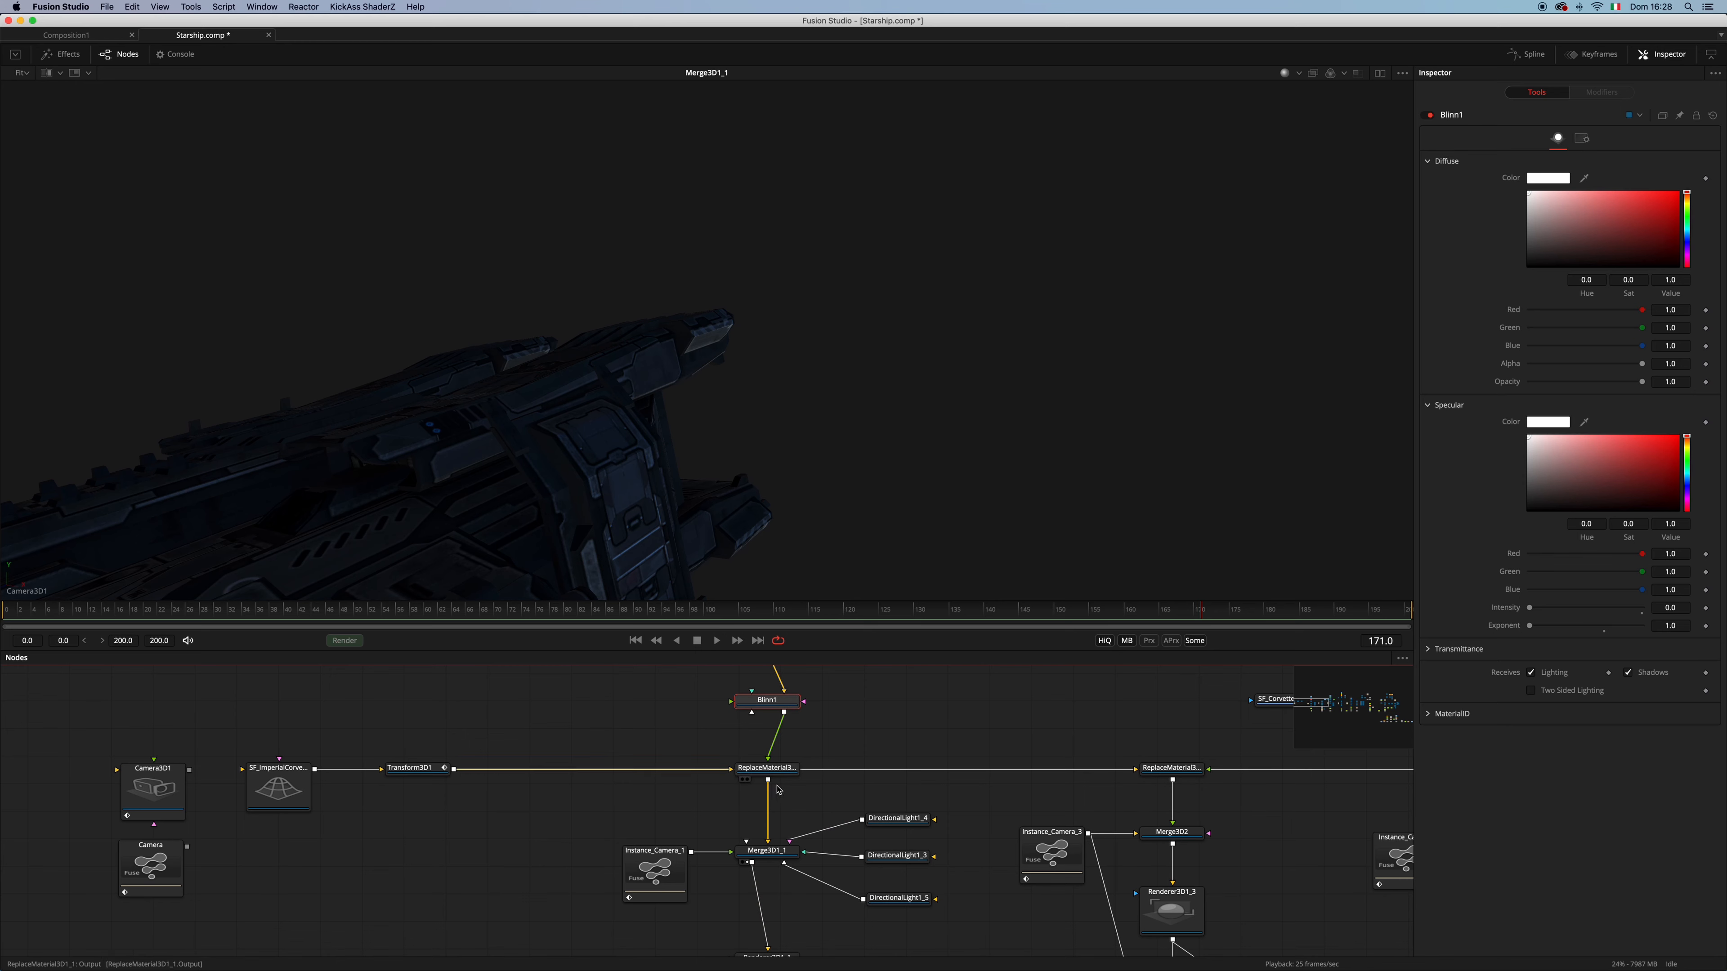
left_click(650, 611)
left_click_drag(649, 611, 788, 610)
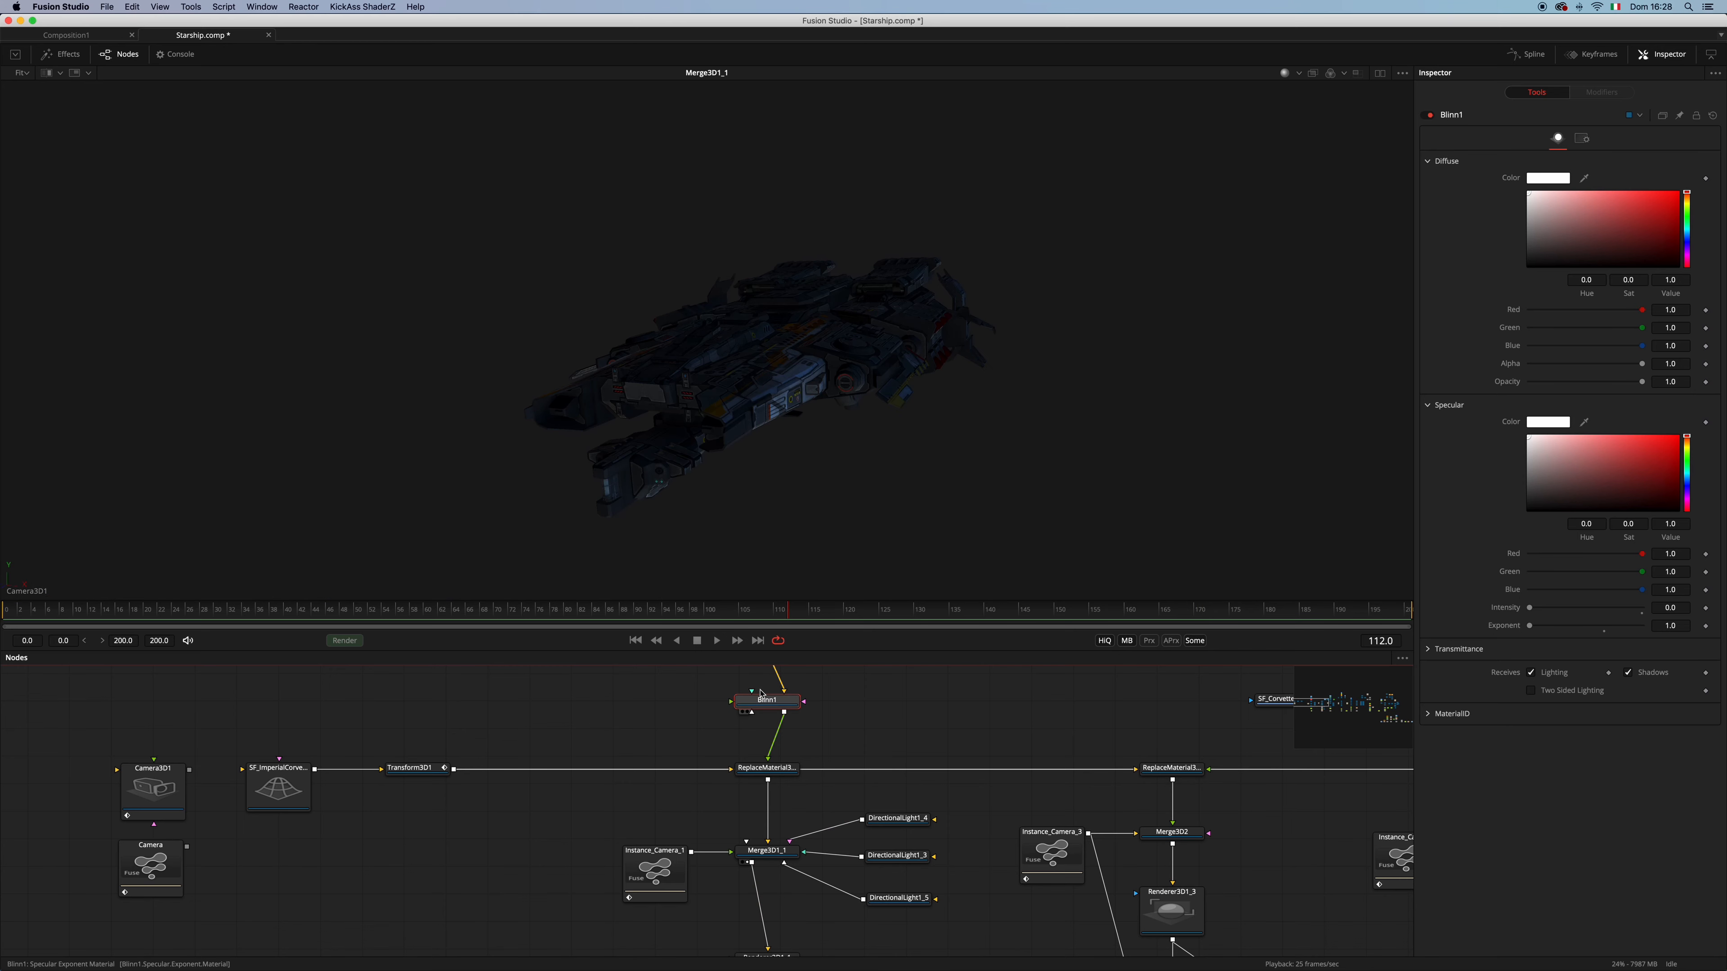
Display the output of BrightnessContrast4, below Renderer3D1_1, in the viewer
scroll(838, 706, "down", 1)
scroll(905, 897, "down", 6)
scroll(905, 896, "right", 8)
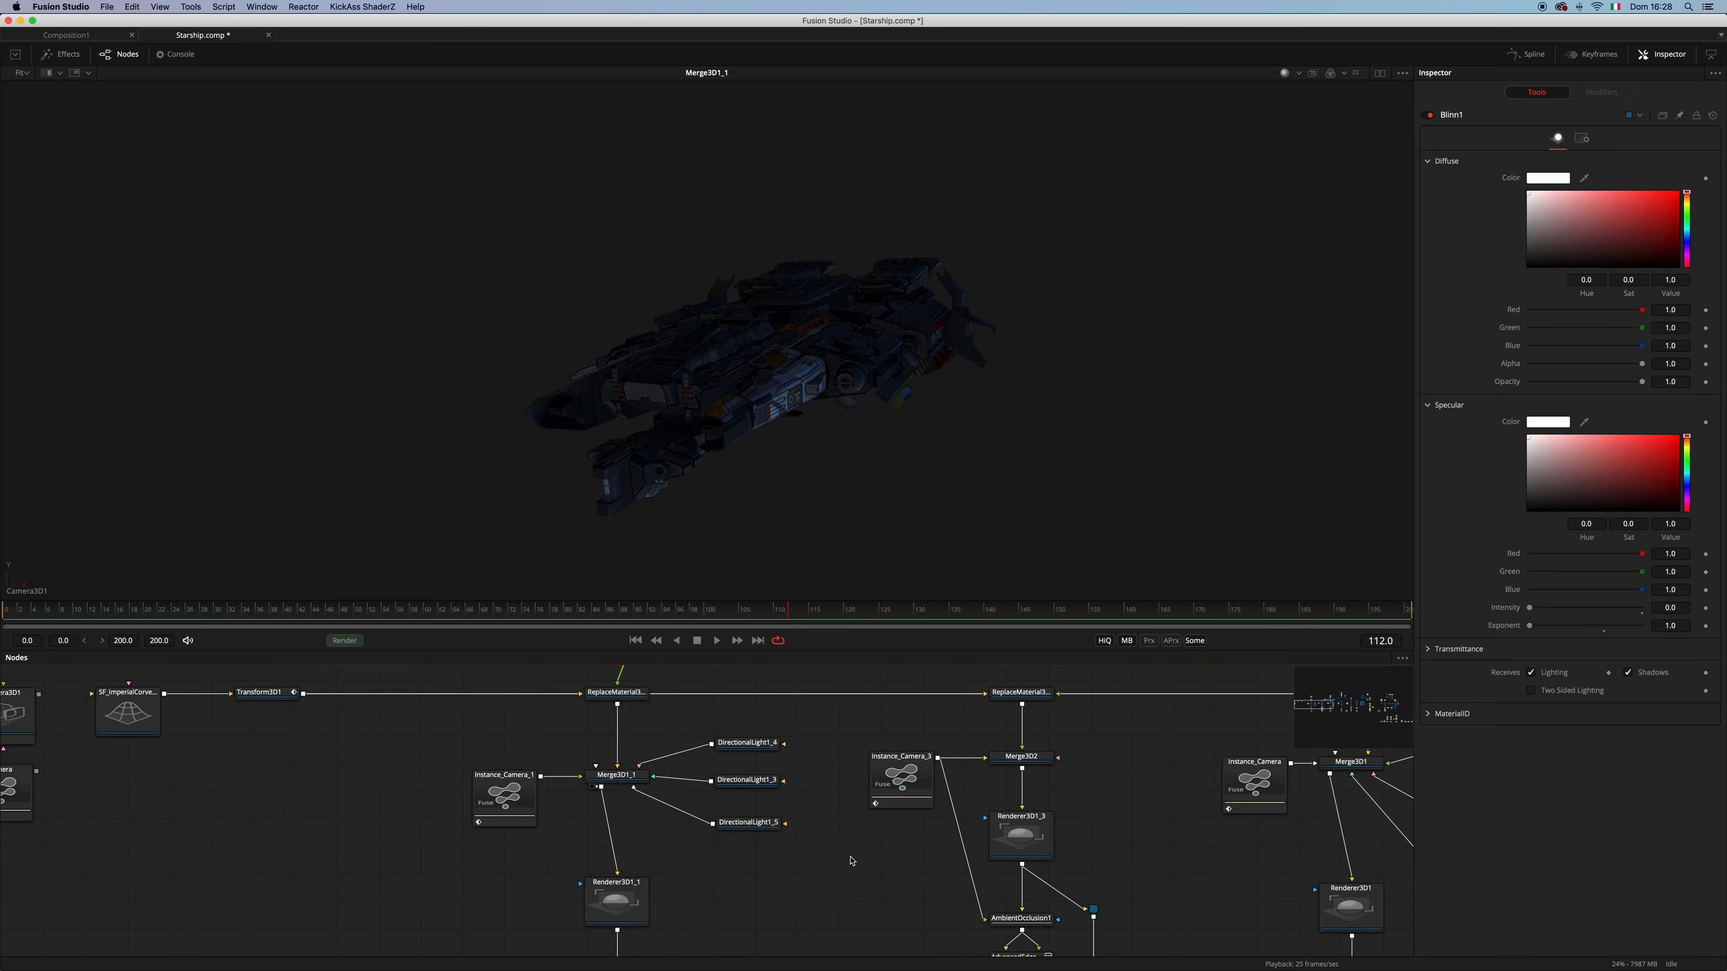
left_click_drag(601, 816, 563, 820)
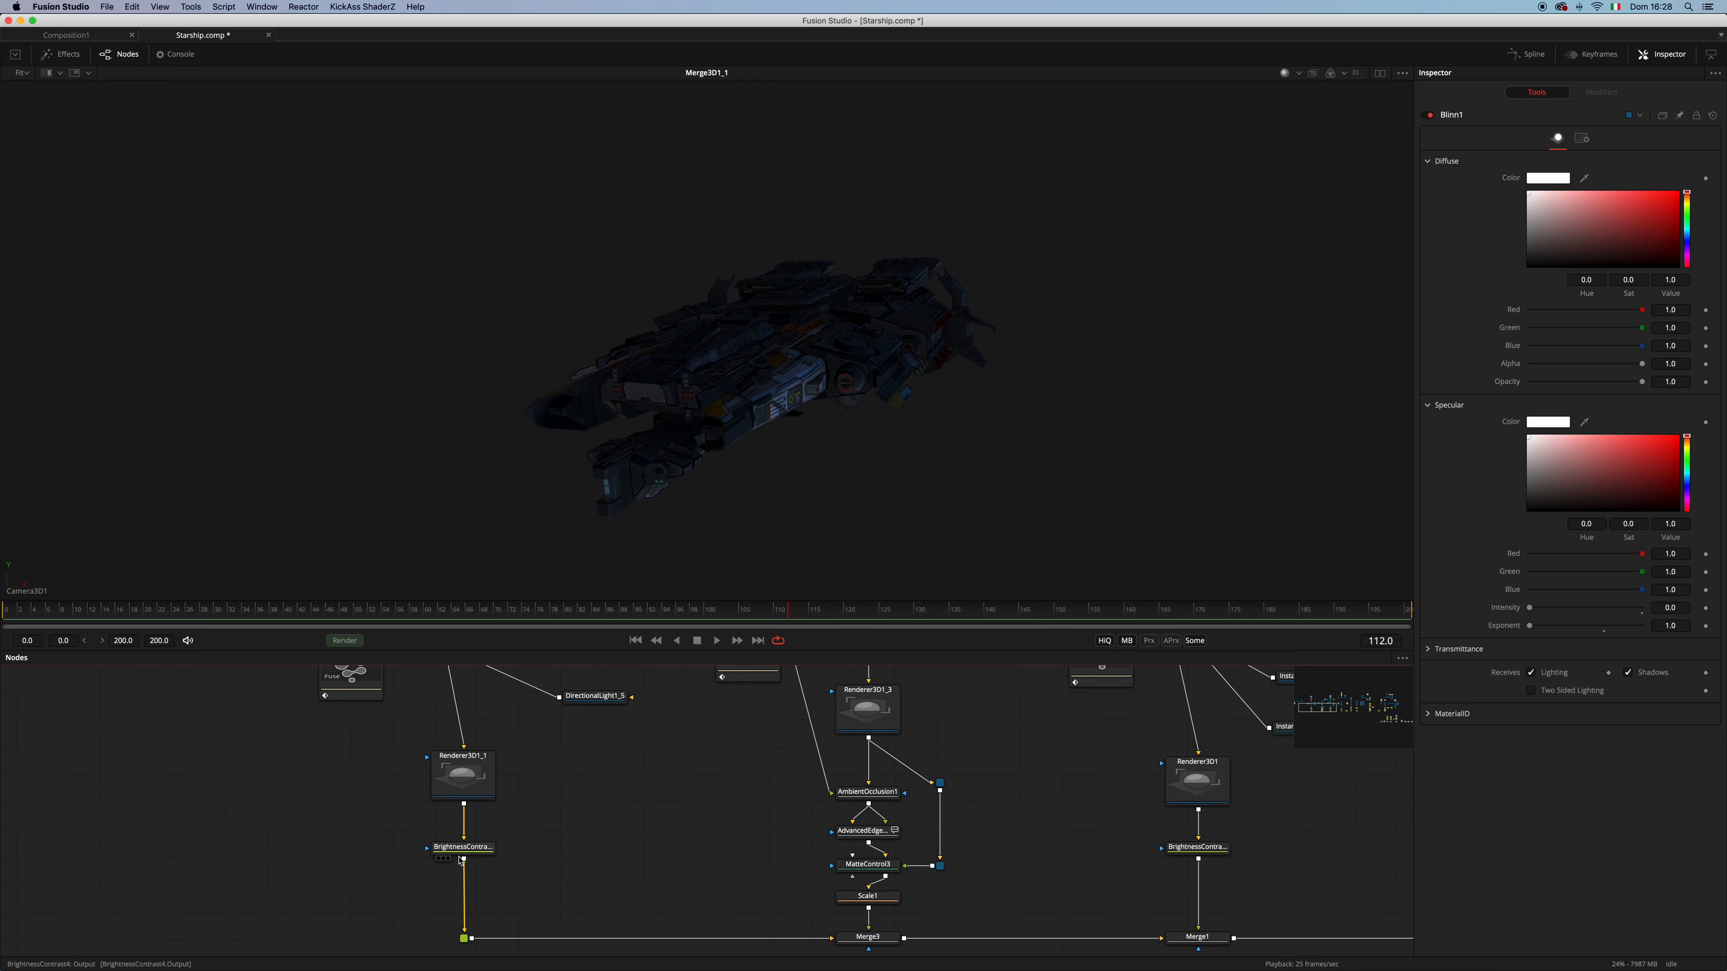
left_click_drag(466, 848, 782, 555)
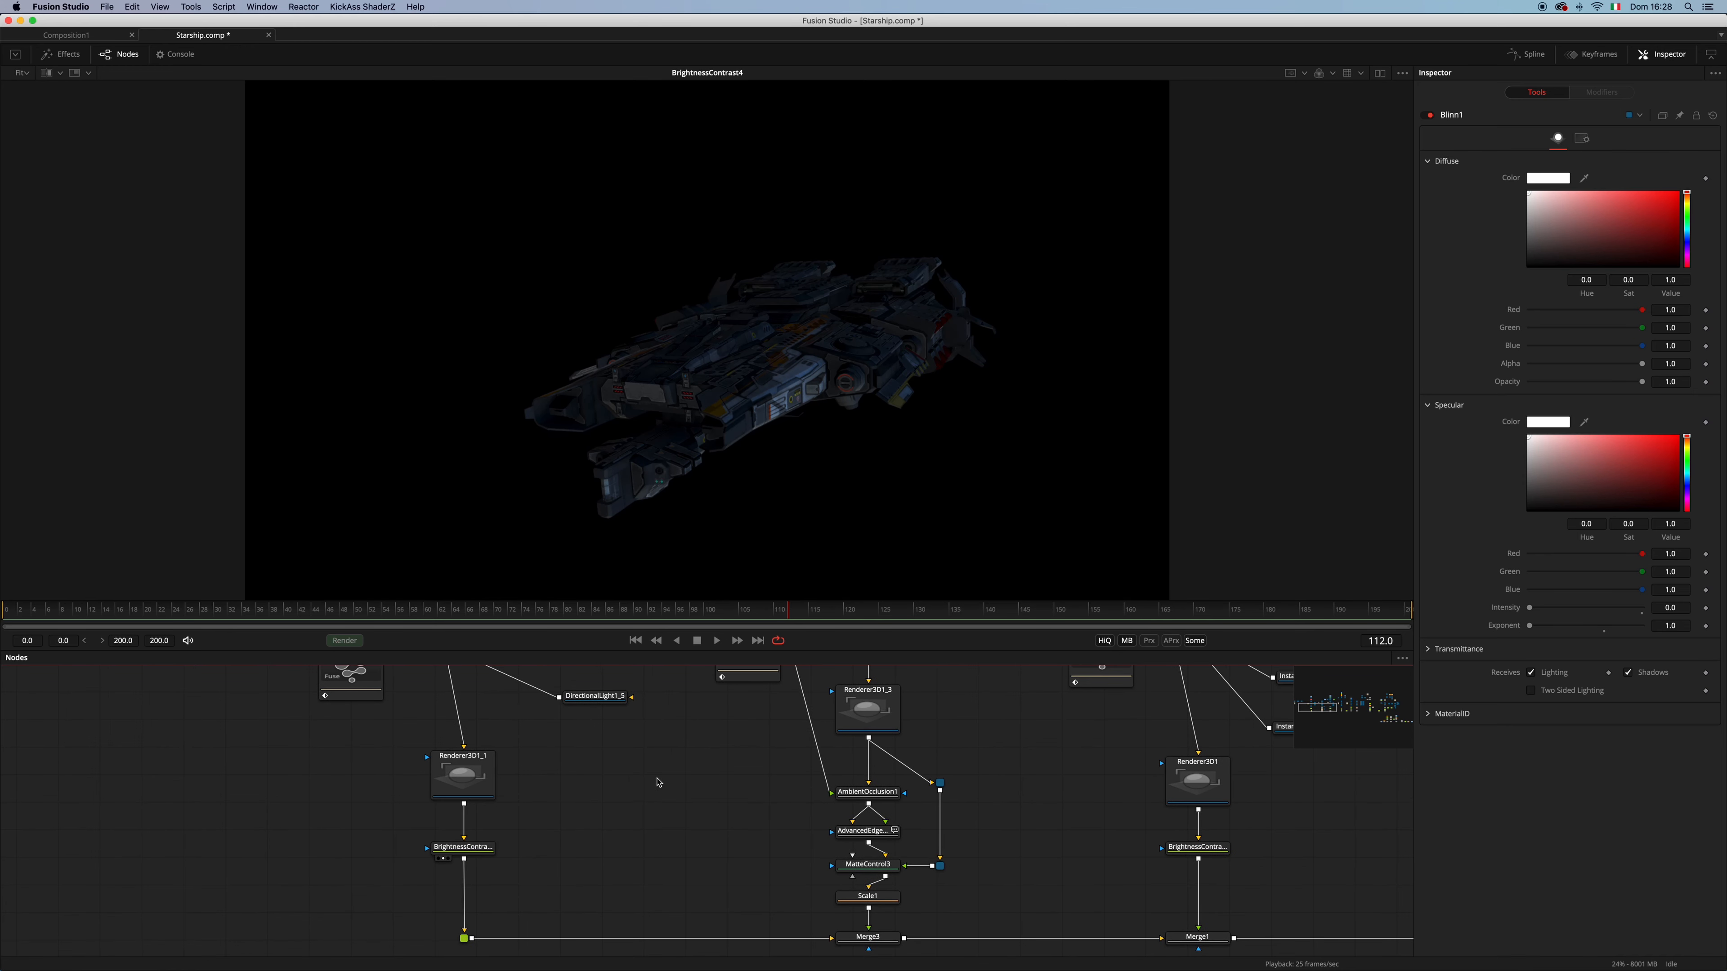
Select Renderer3D1_3 in the ambient occlusion branch to check its settings and display its output in the viewer
scroll(622, 808, "up", 3)
scroll(622, 808, "right", 4)
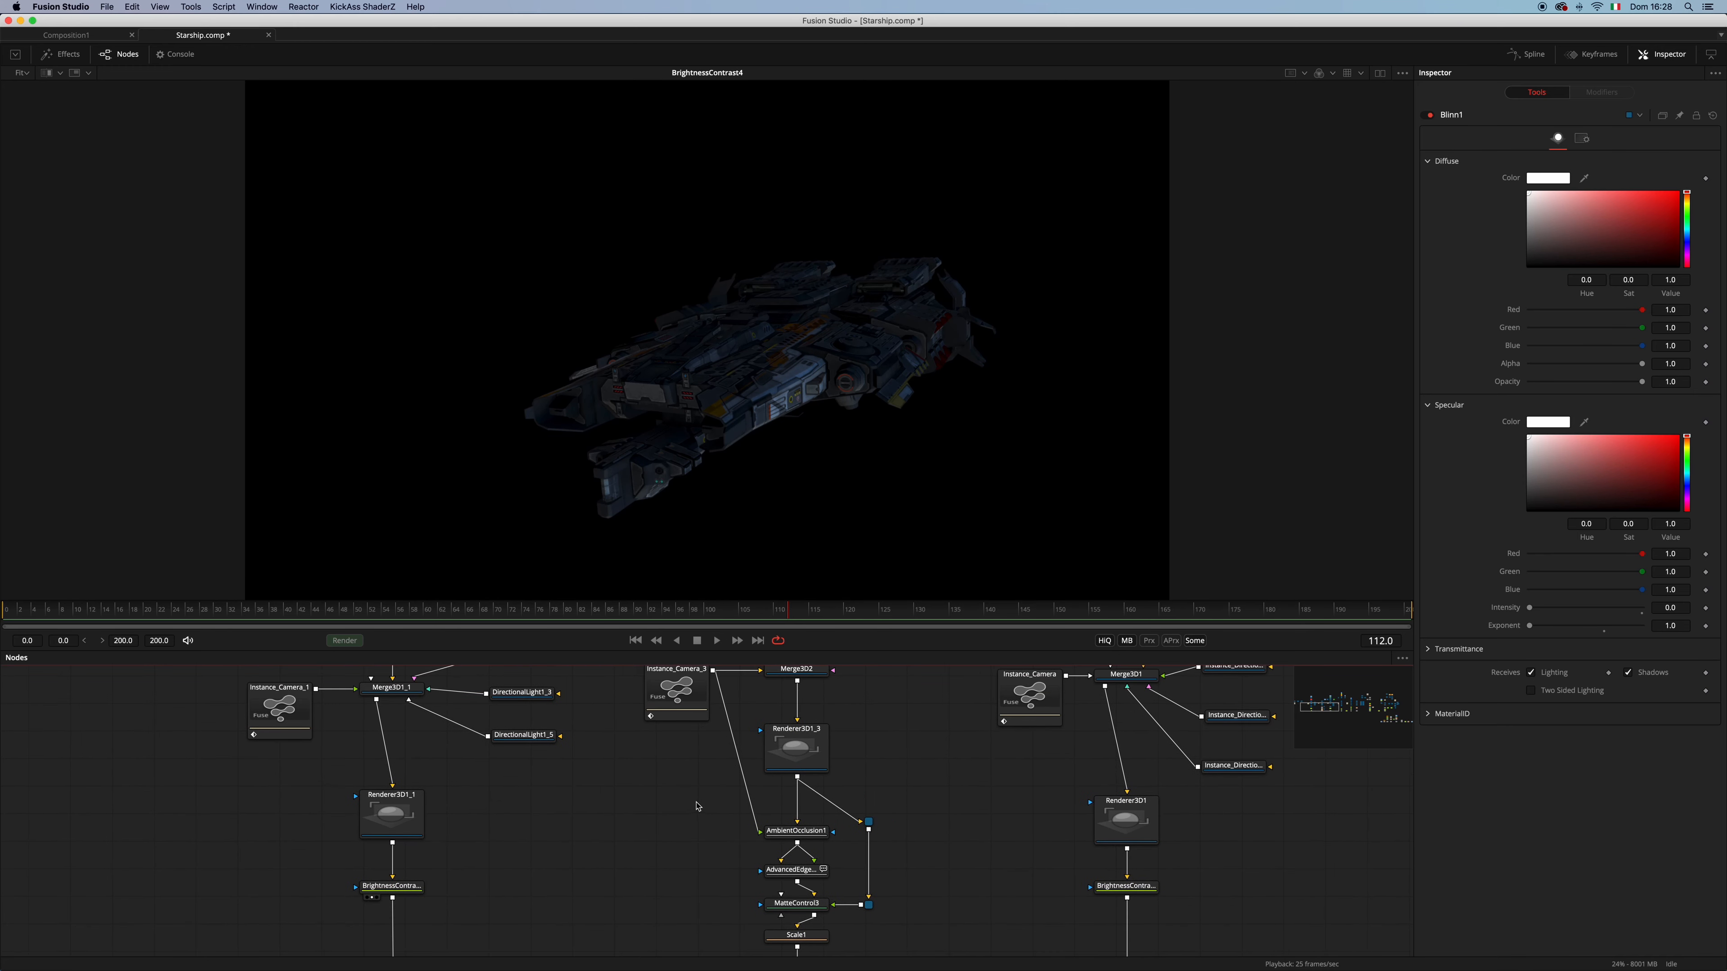
scroll(826, 817, "up", 3)
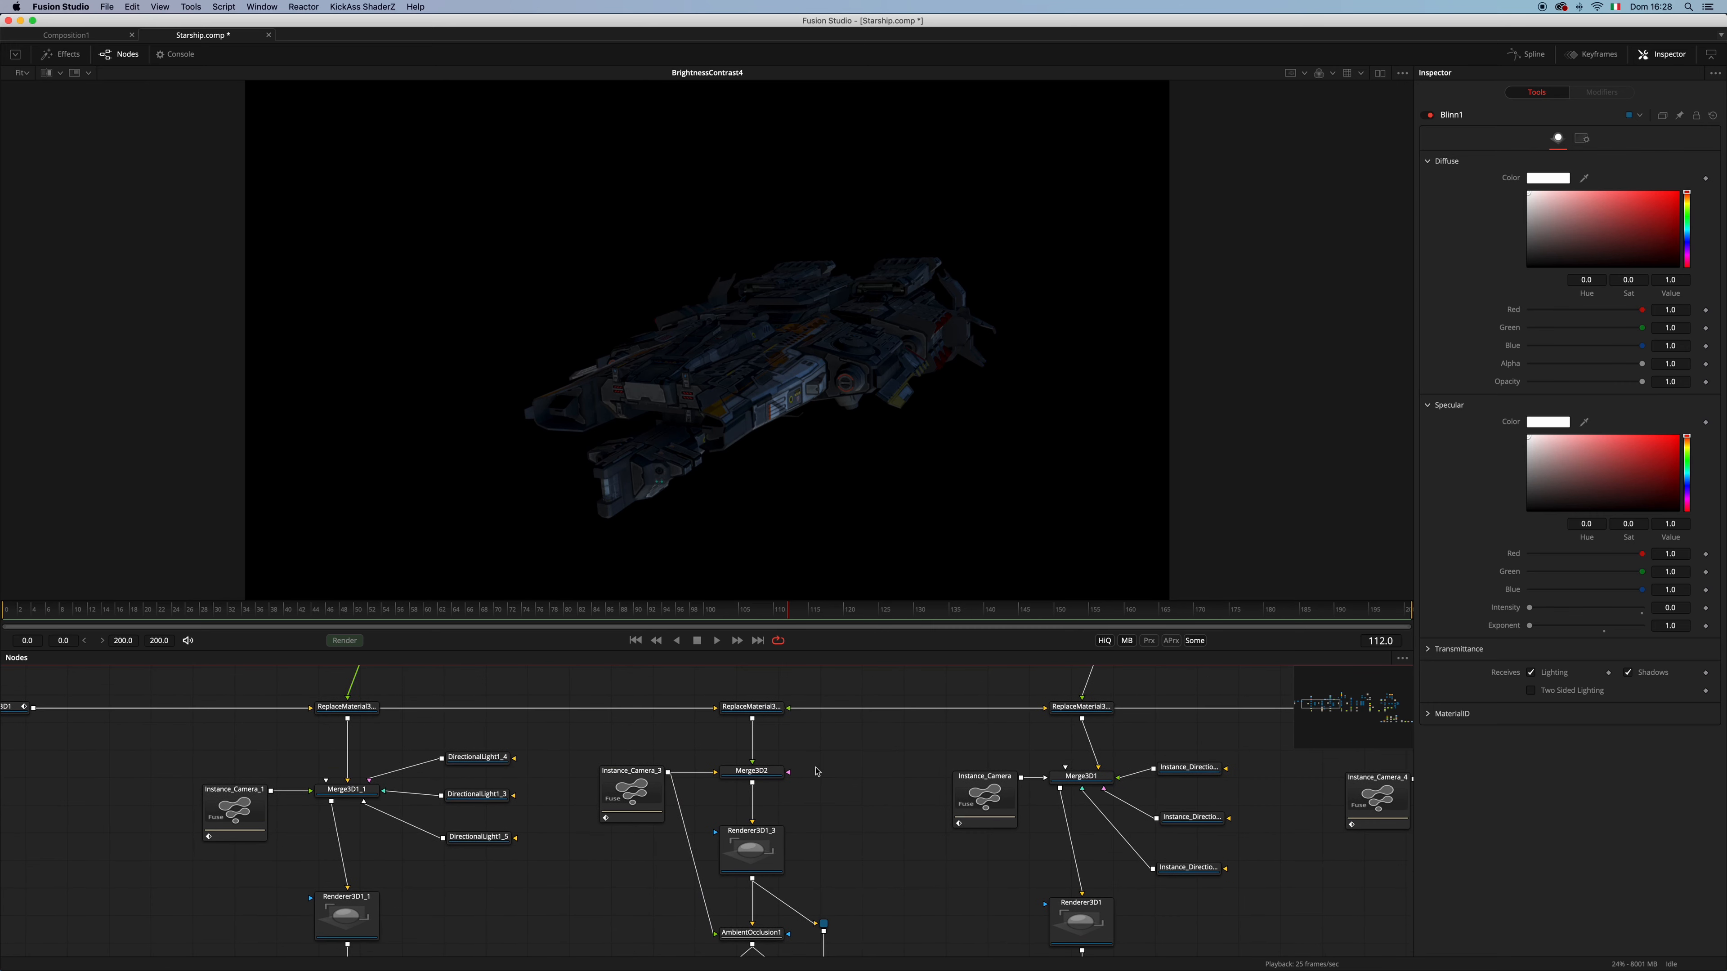
scroll(816, 768, "up", 1)
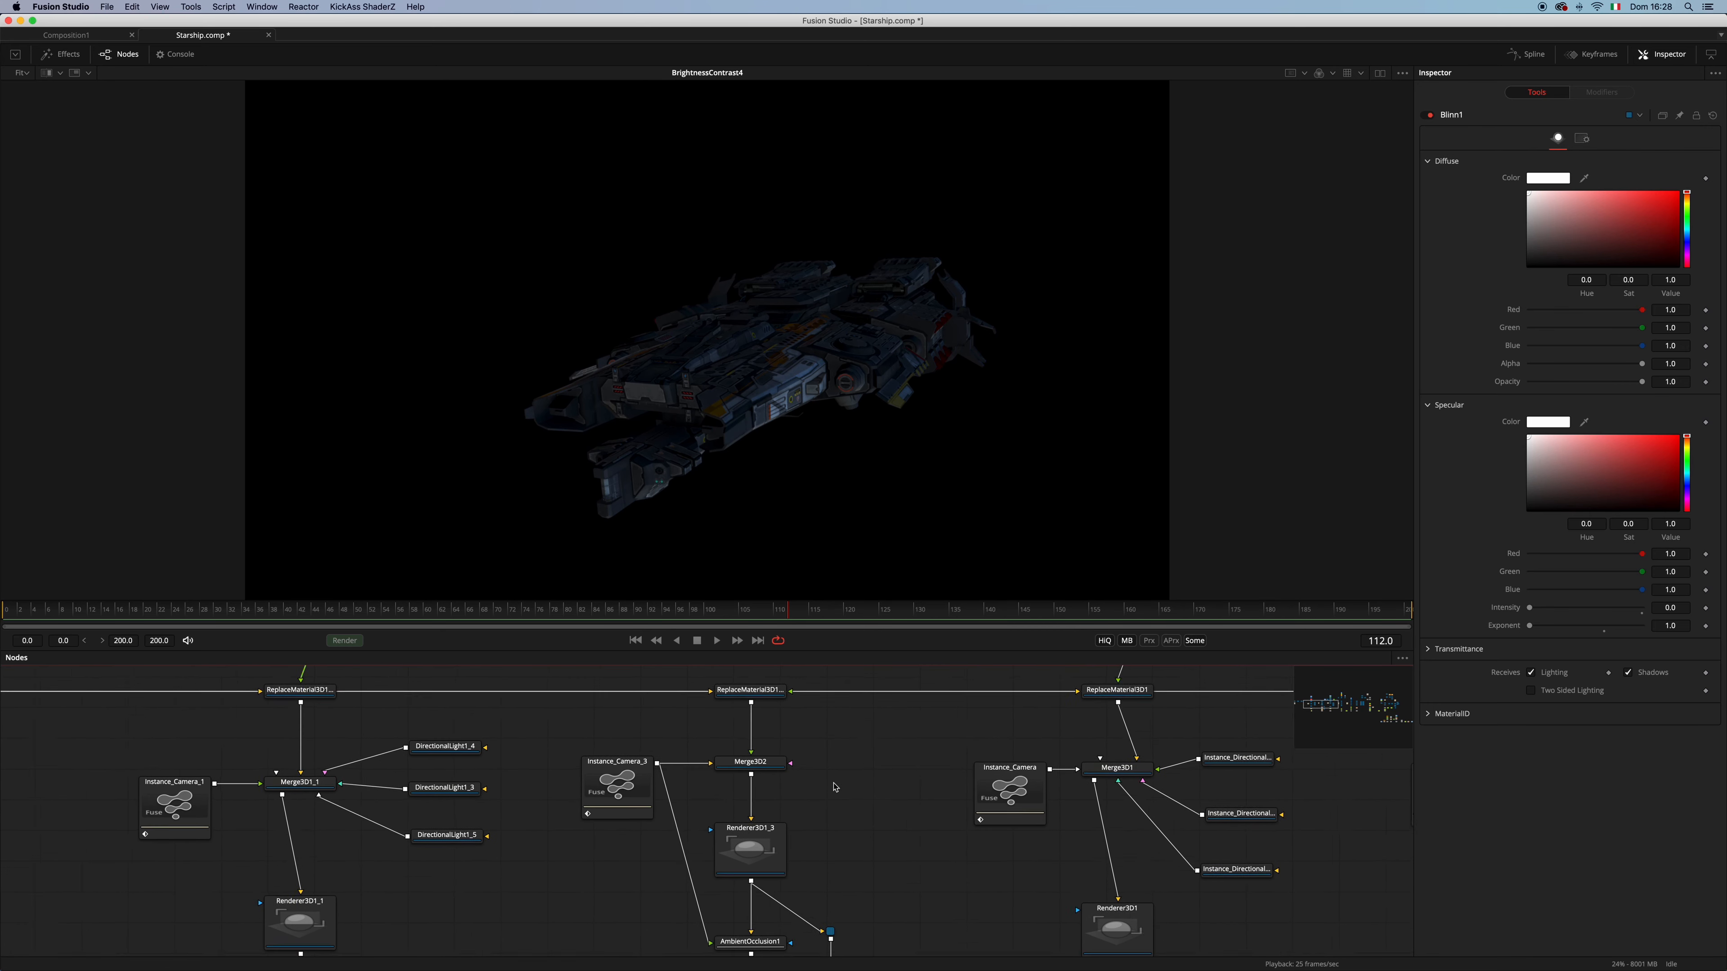
scroll(835, 787, "down", 1)
scroll(836, 787, "left", 1)
left_click_drag(795, 821, 795, 814)
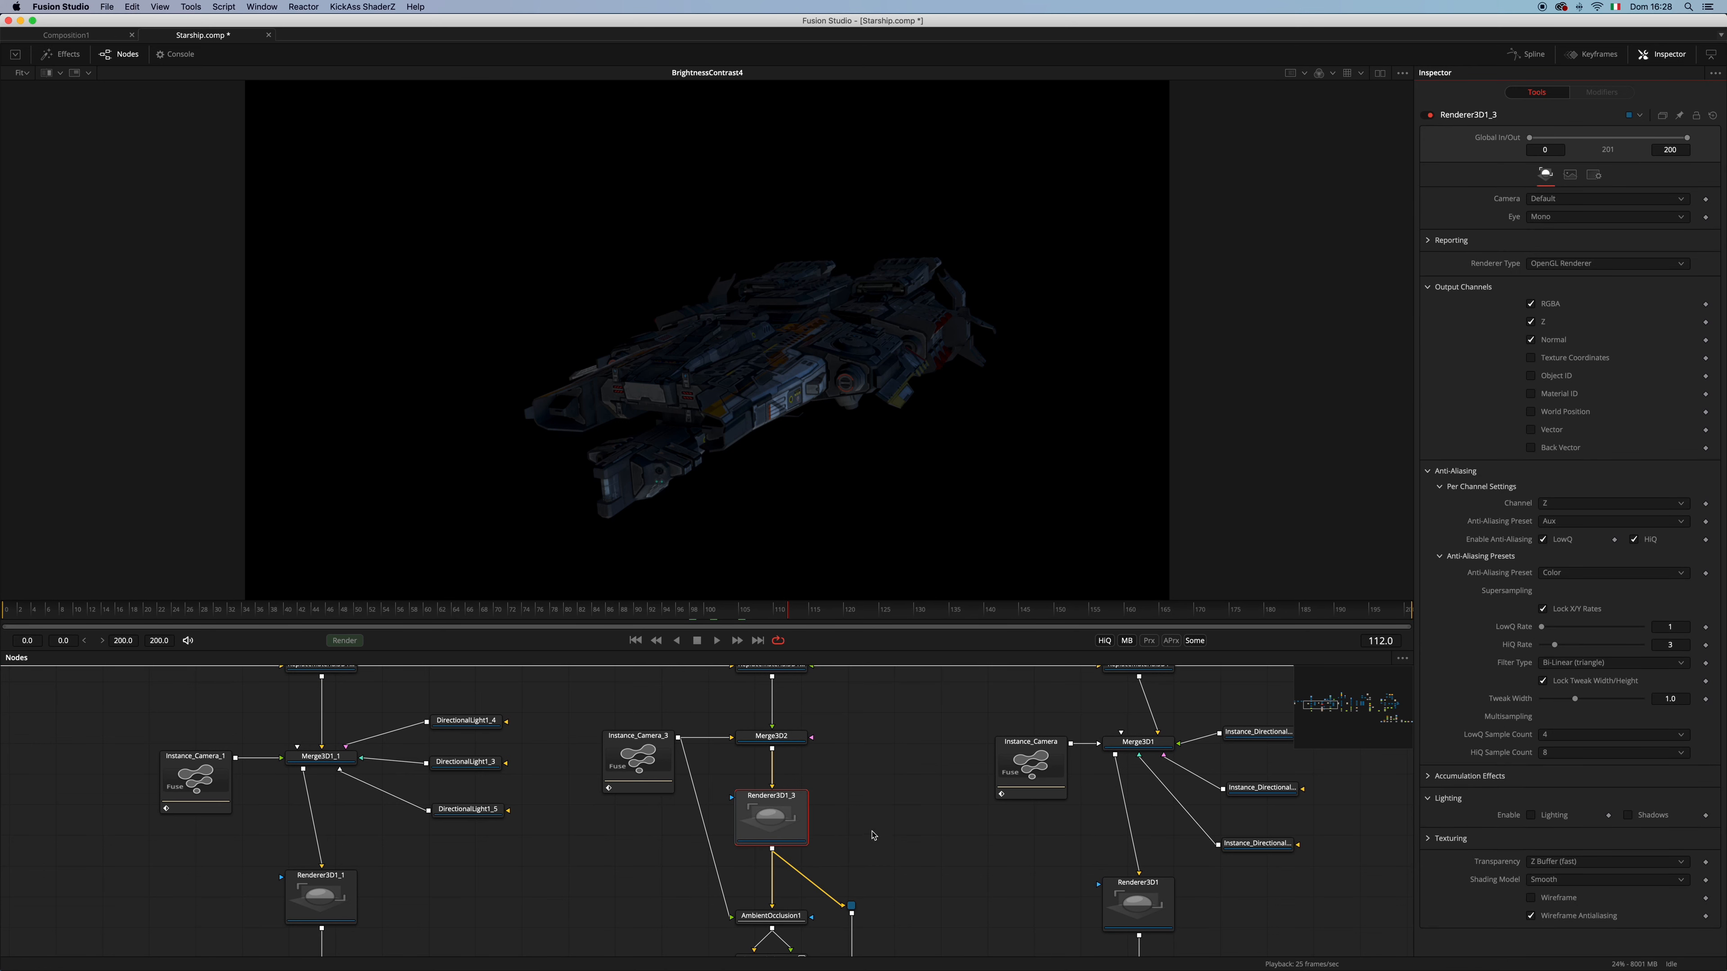
scroll(899, 790, "down", 5)
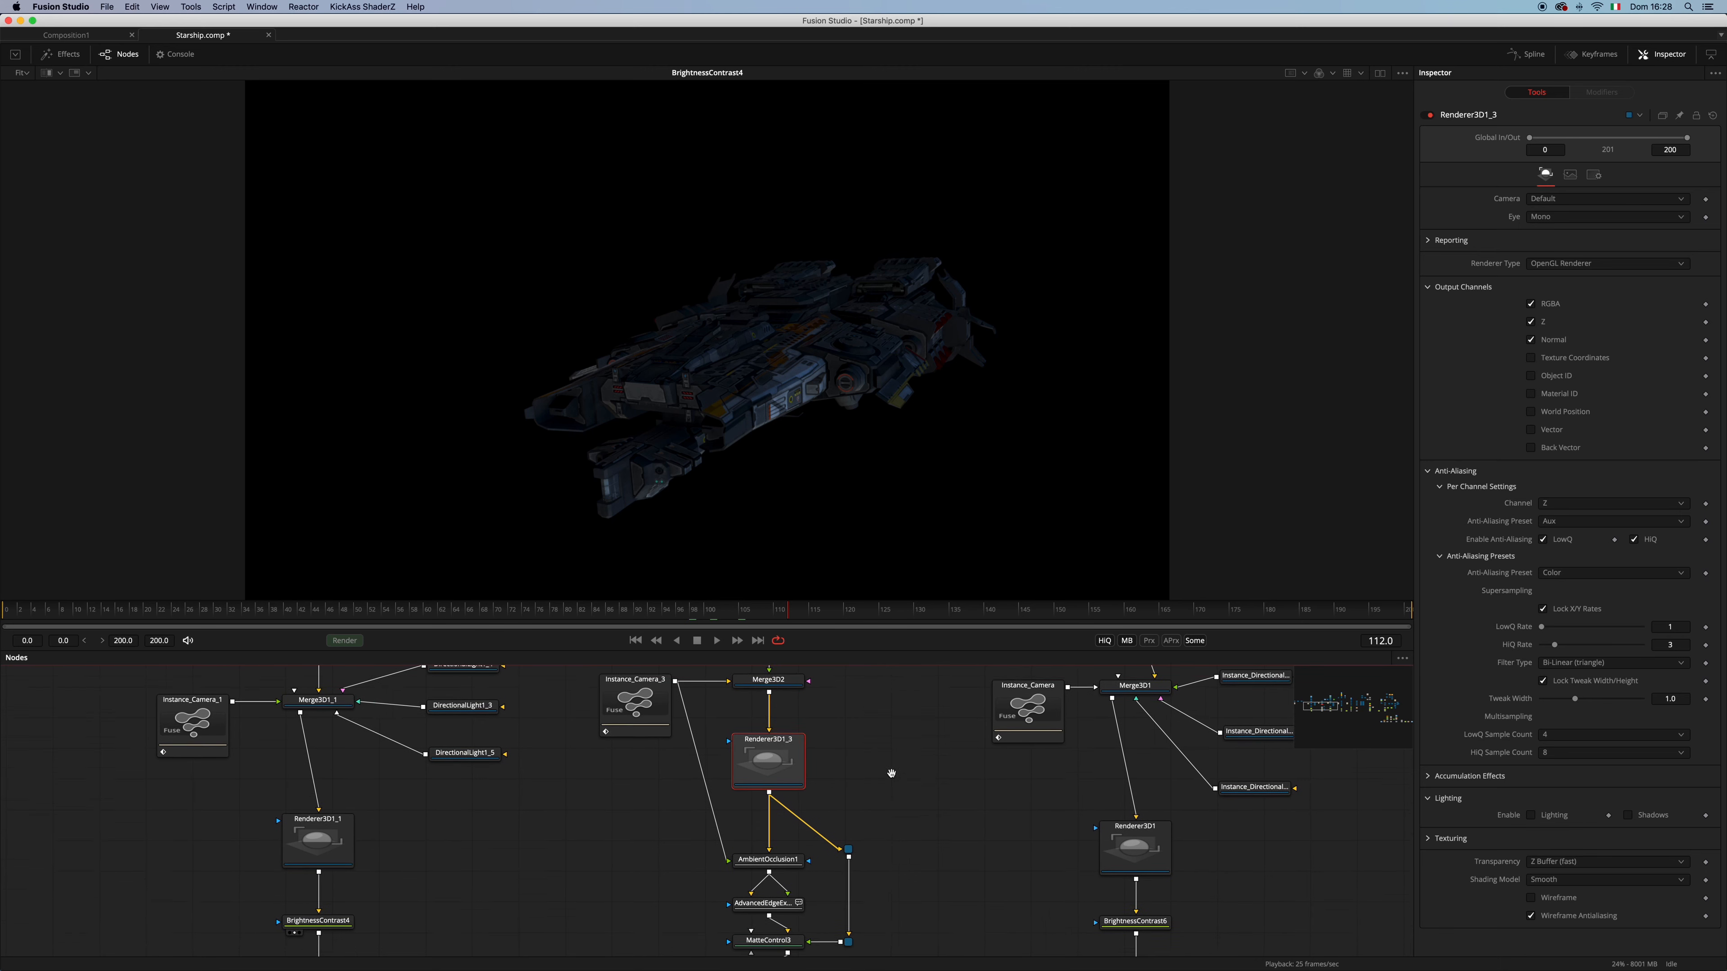
key("1")
View the Z channel of Renderer3D1_3 with Normalized Color Range enabled
left_click(1333, 73)
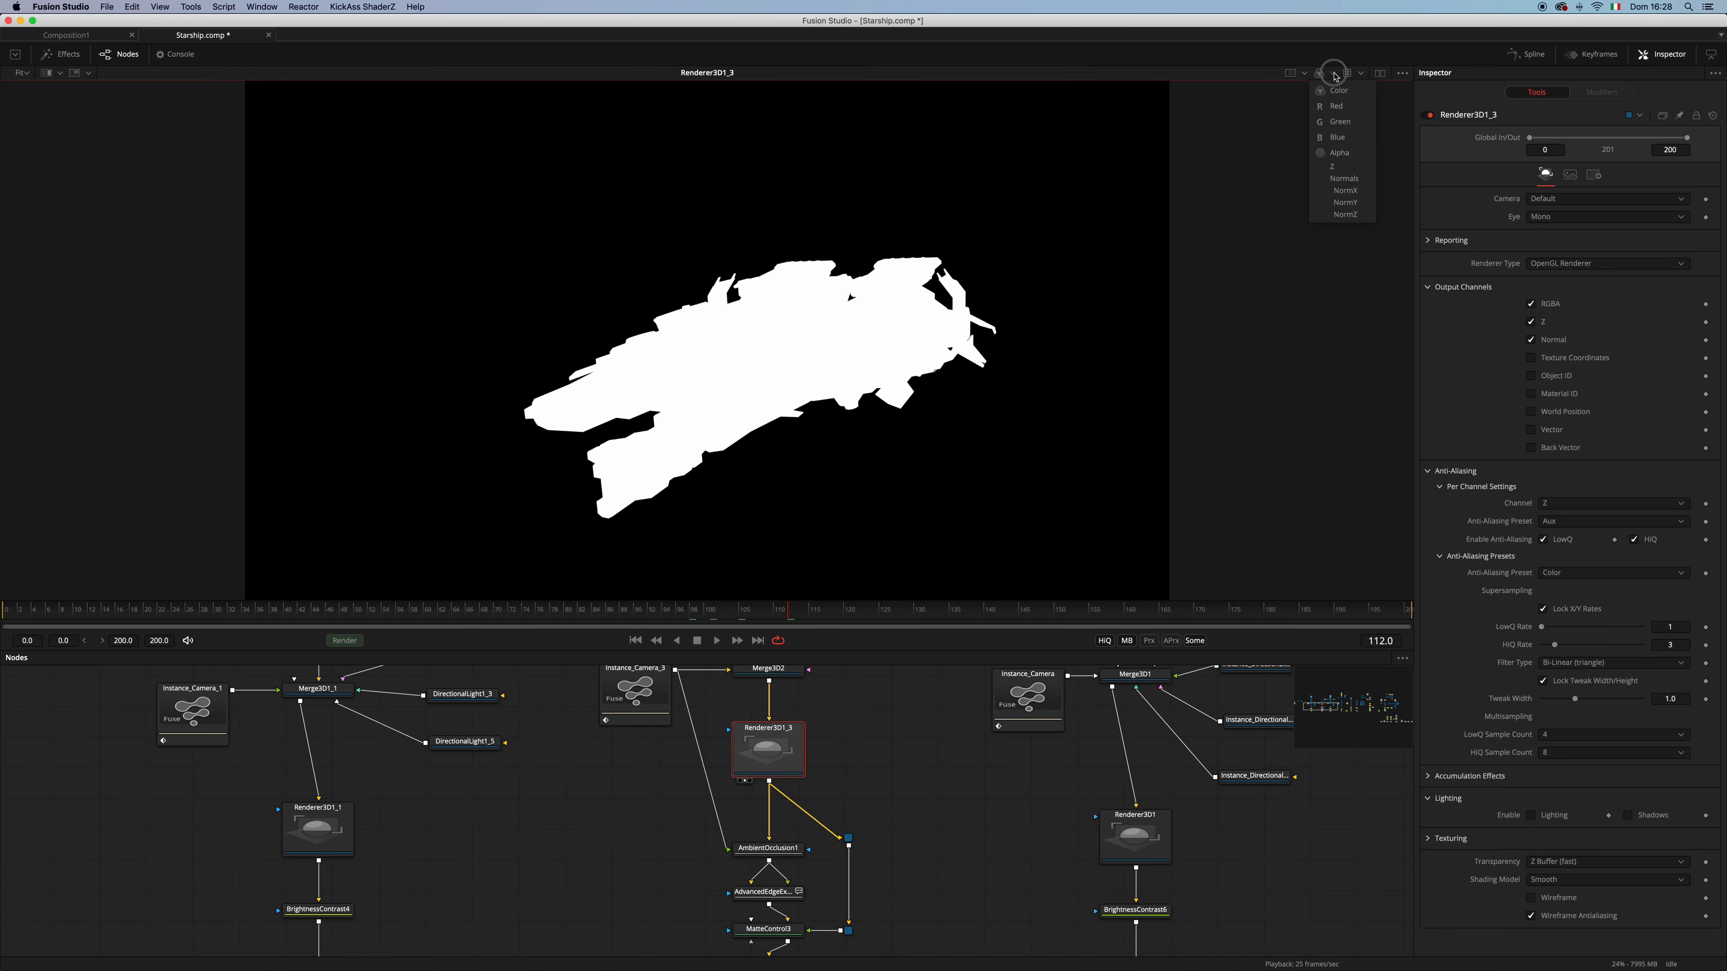
left_click(1336, 168)
left_click(1402, 73)
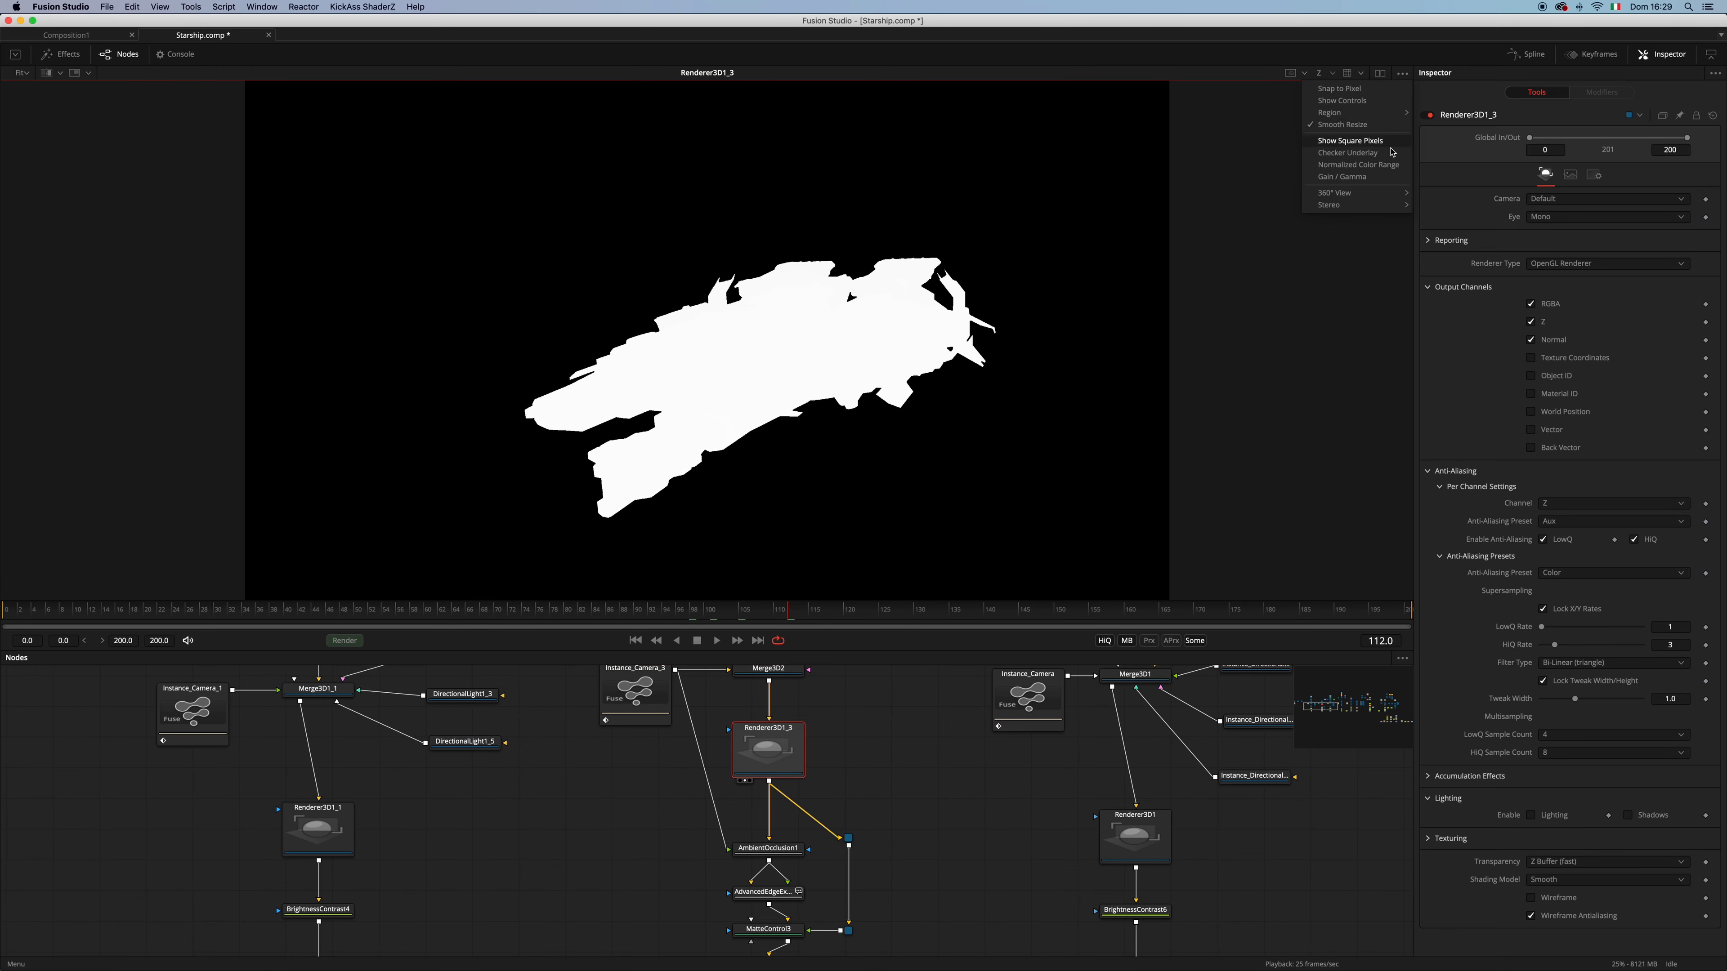
left_click(1386, 165)
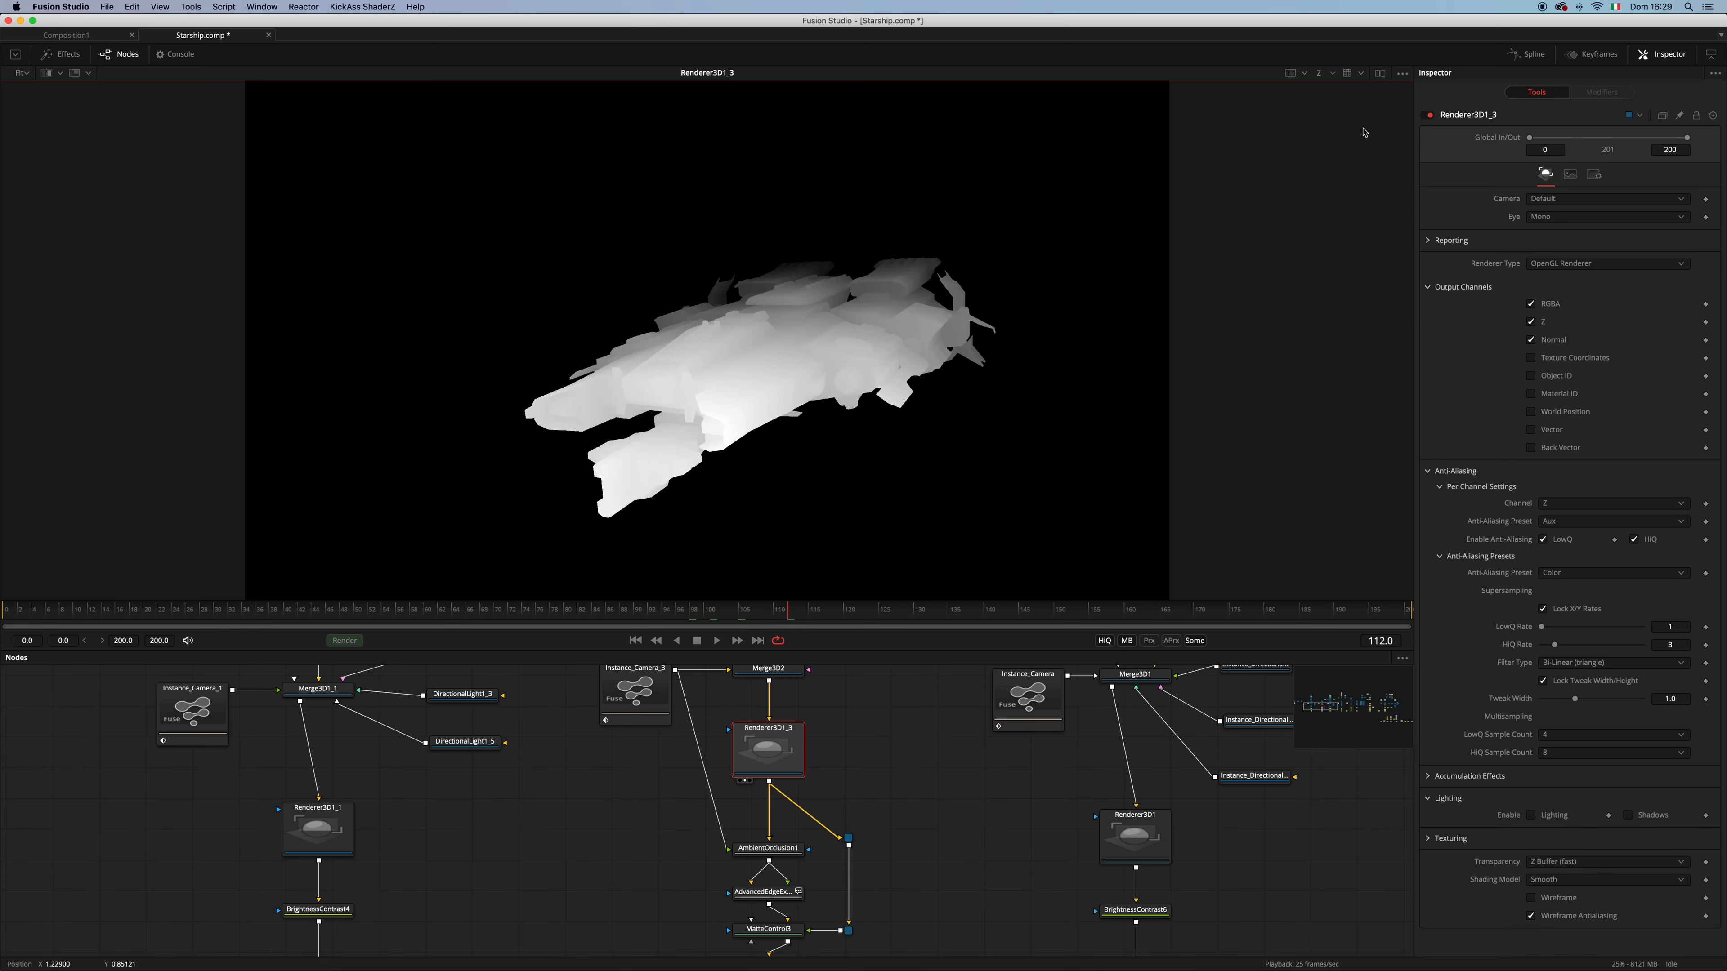
View the Normals channel of Renderer3D1_3 with Normalized Color Range turned off
left_click(1334, 75)
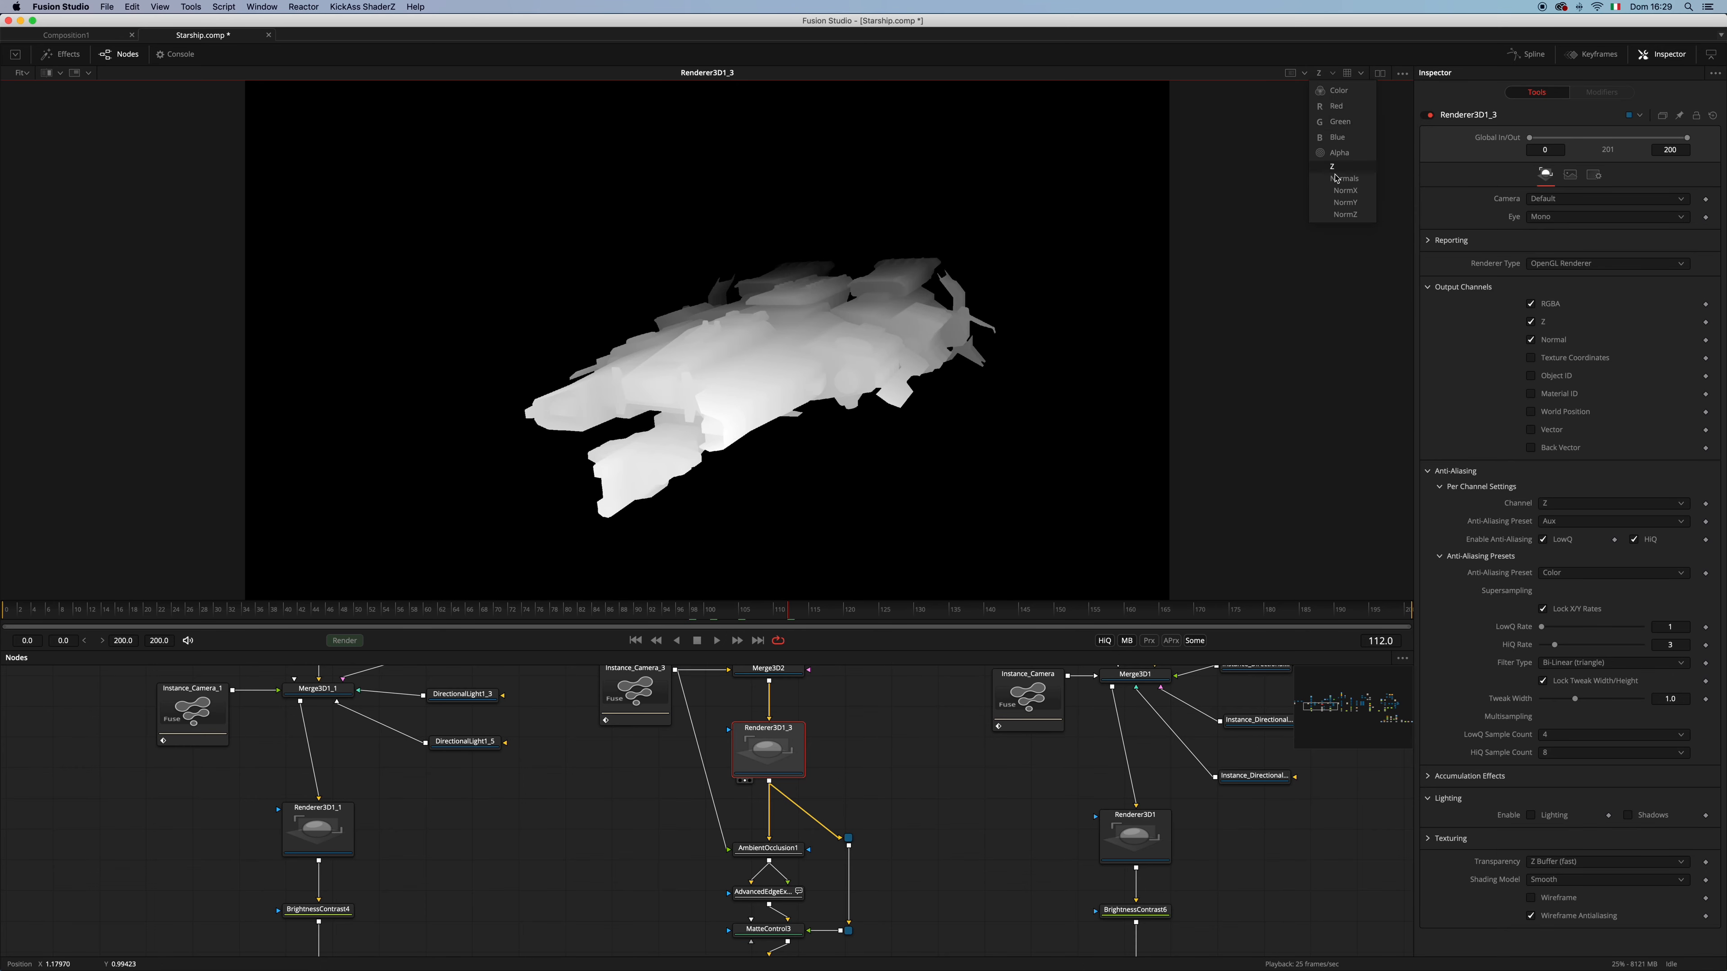
left_click(1335, 182)
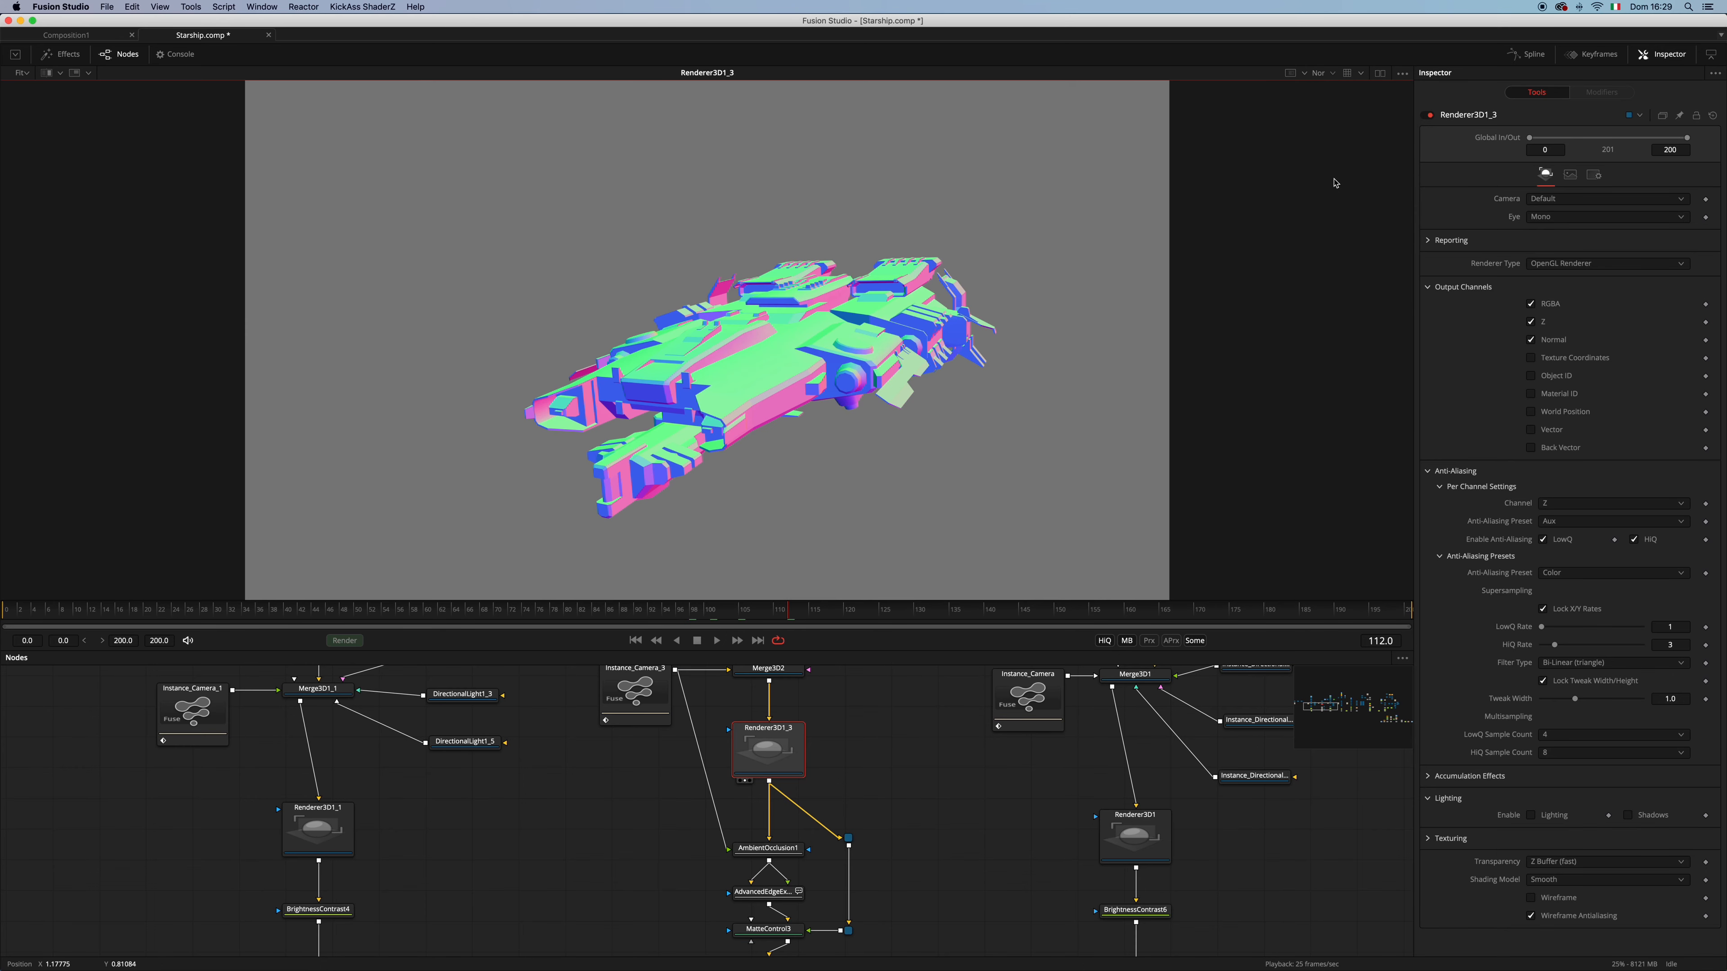
left_click(1402, 74)
left_click(1350, 165)
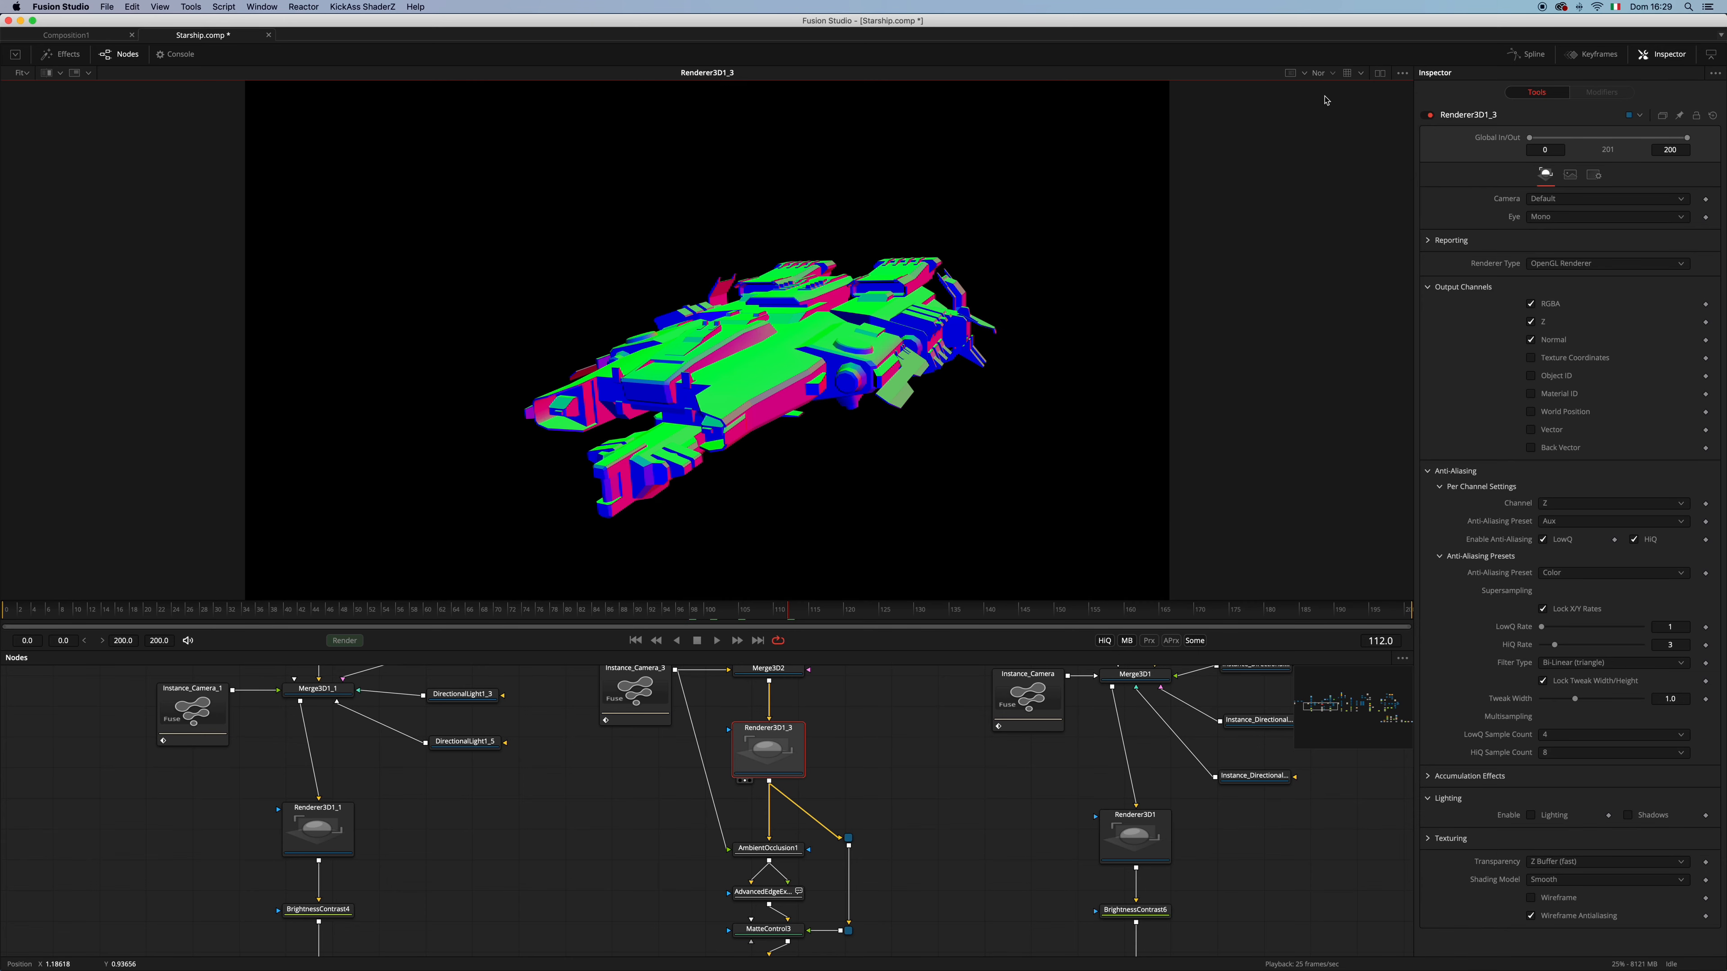
Return the viewer to the Color channel and open the image settings of Renderer3D1_3 to check its resolution
left_click(1319, 74)
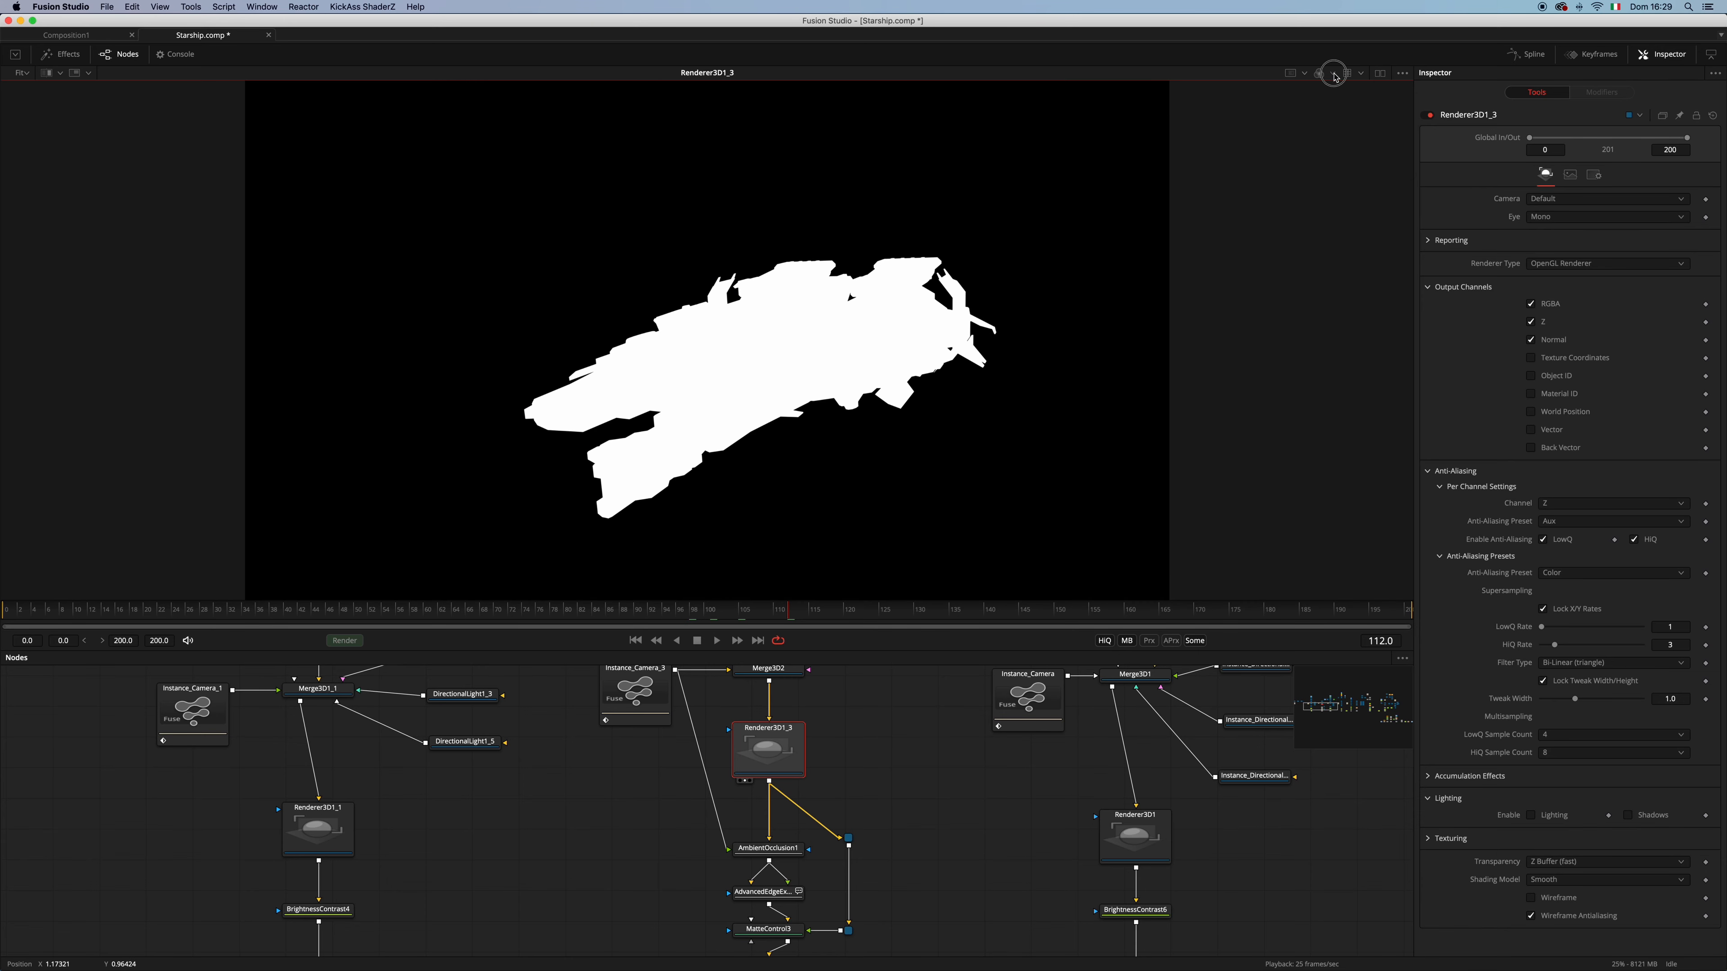
scroll(911, 840, "down", 2)
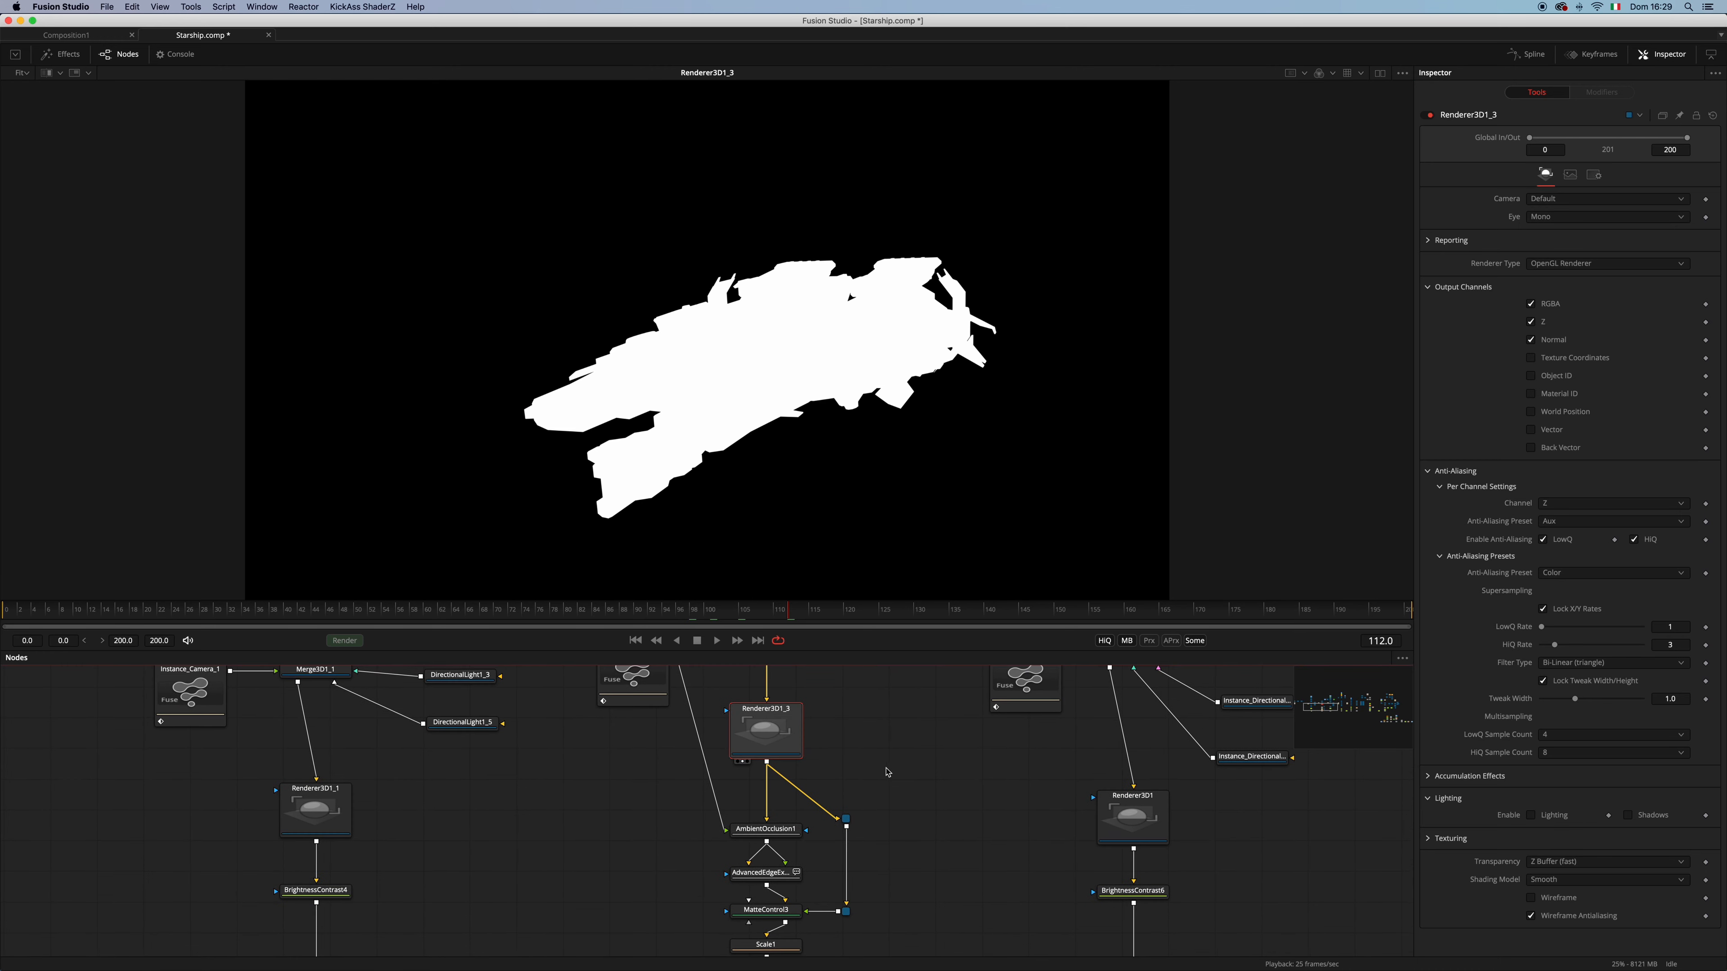
left_click(1570, 175)
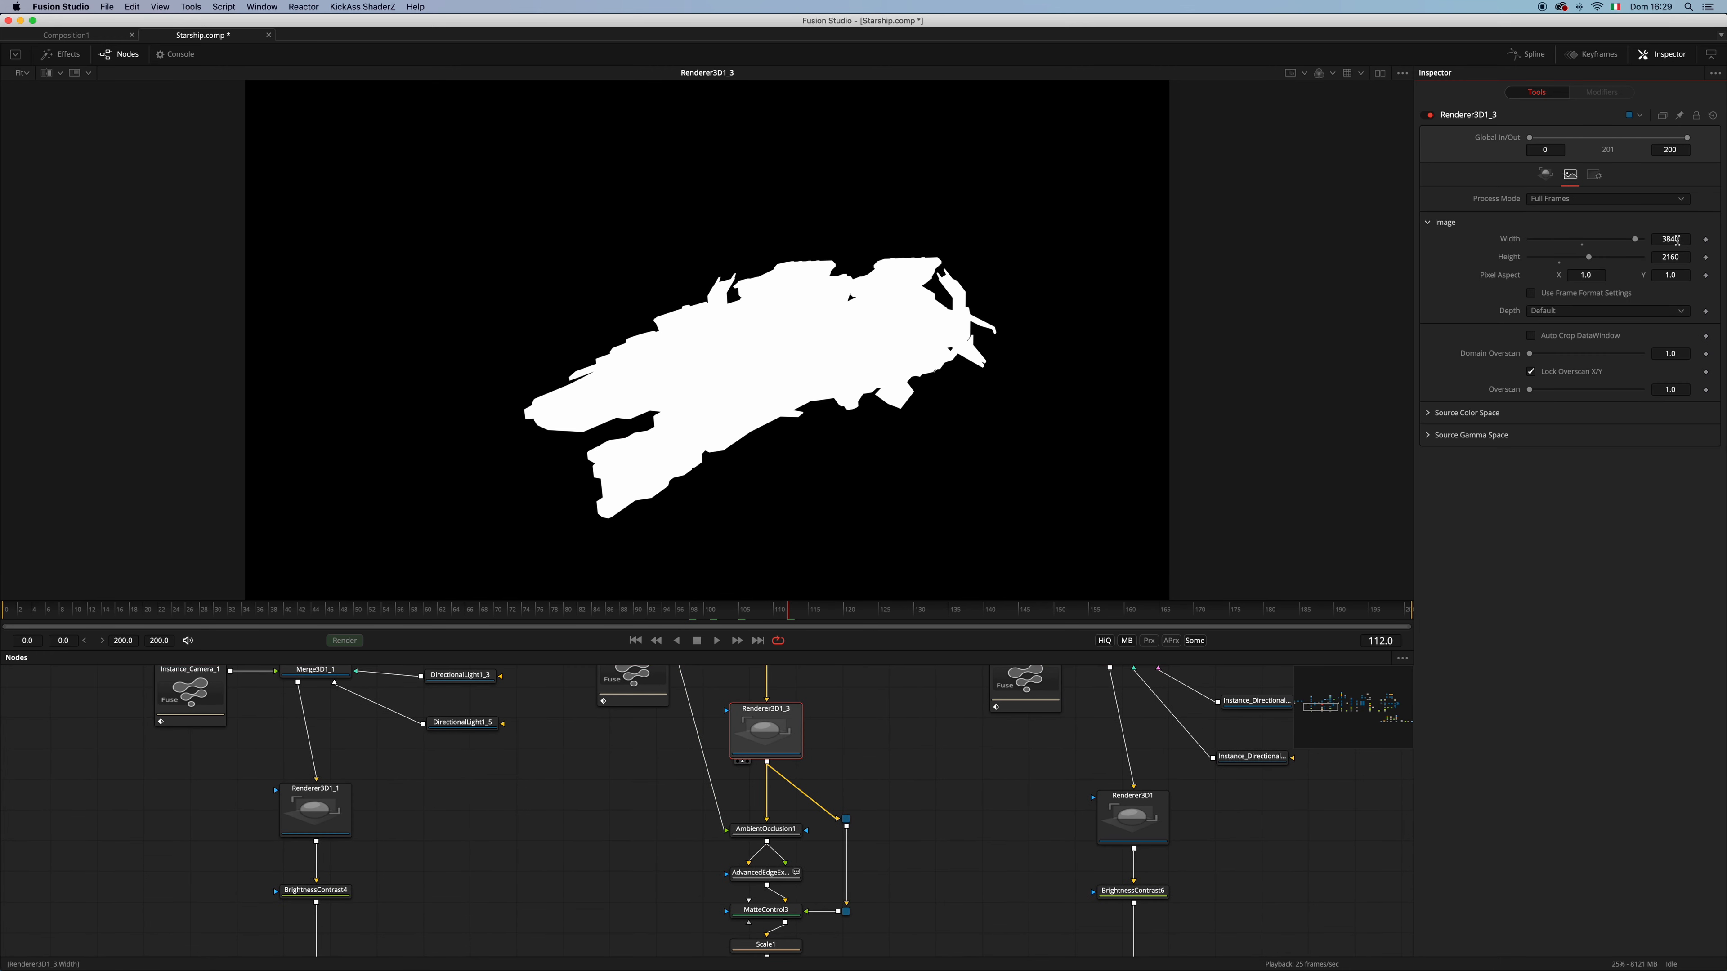
scroll(846, 770, "up", 1)
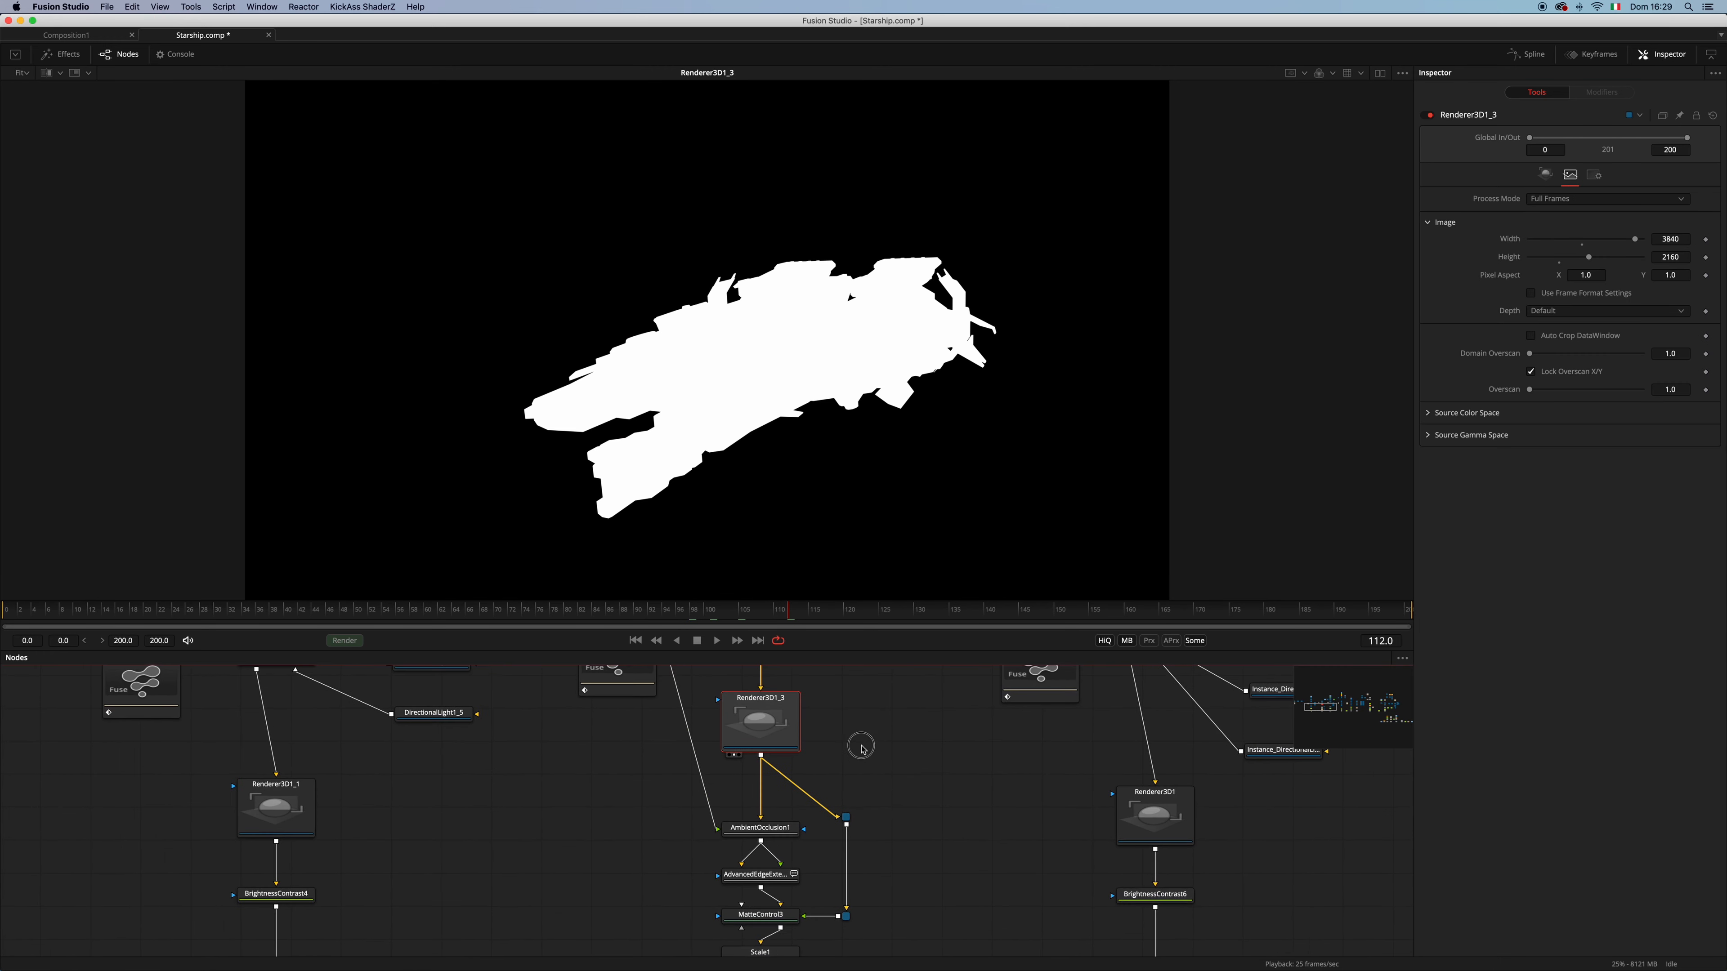
Display the output of AmbientOcclusion1 in the viewer and examine the hull's occlusion shading and edges up close
left_click_drag(787, 835, 863, 406)
scroll(804, 377, "up", 8)
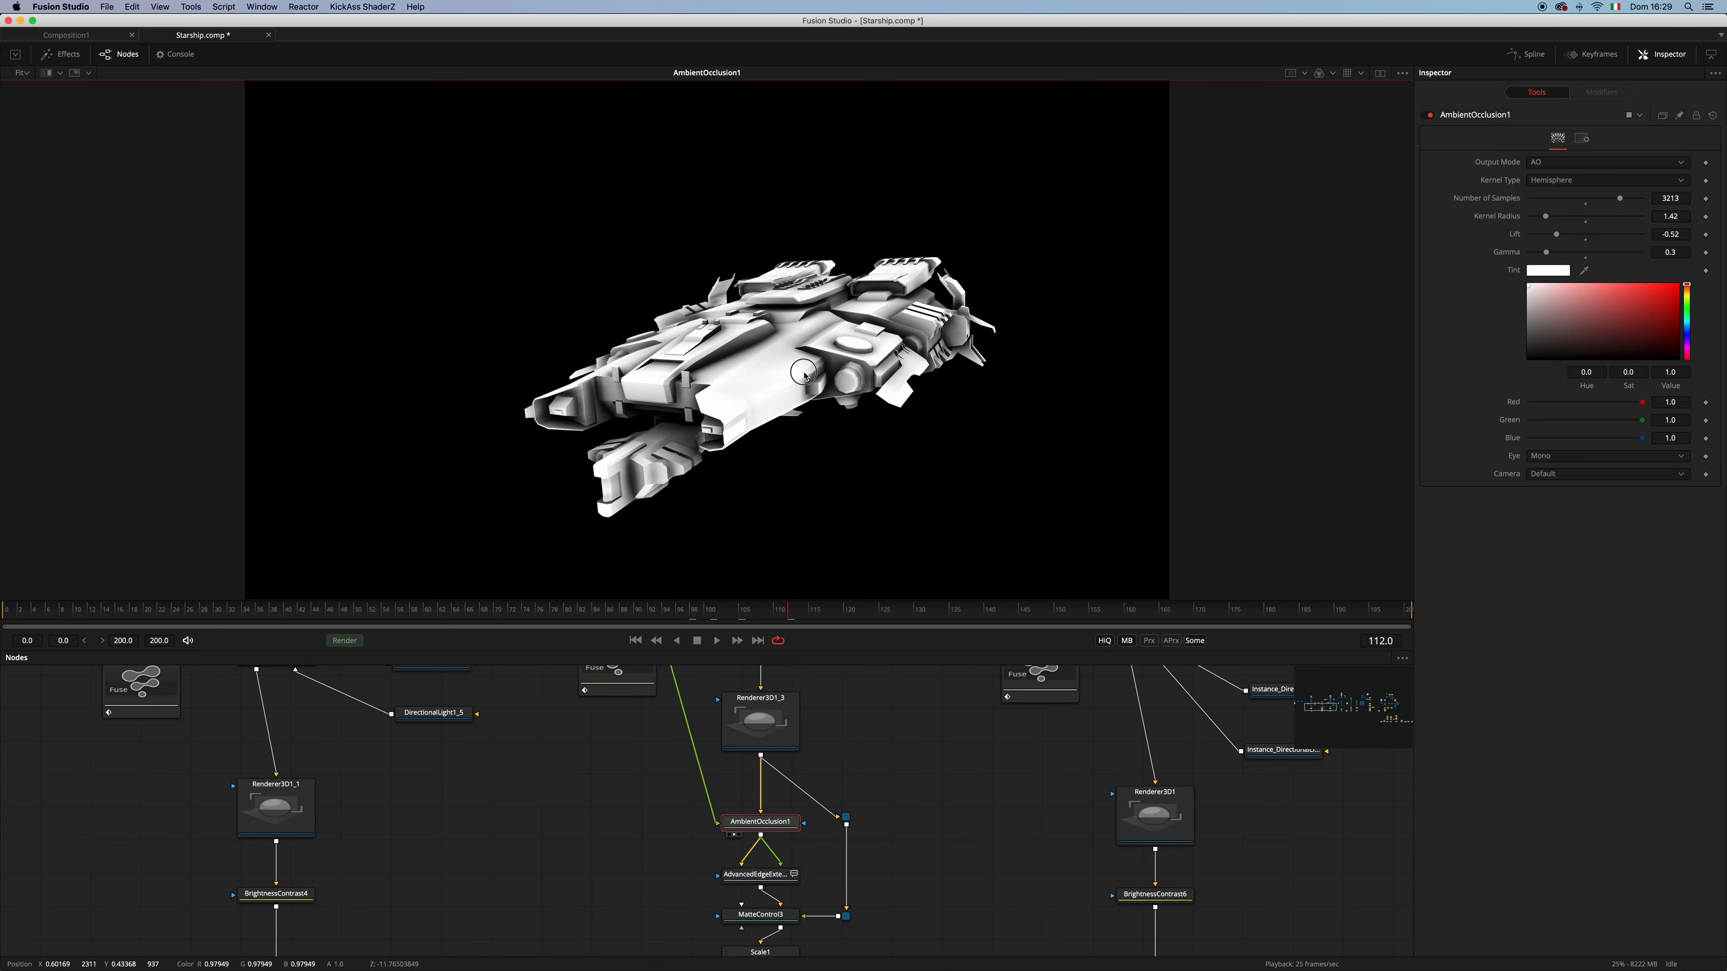
left_click_drag(911, 369, 943, 415)
left_click_drag(1014, 289, 865, 365)
scroll(864, 365, "up", 3)
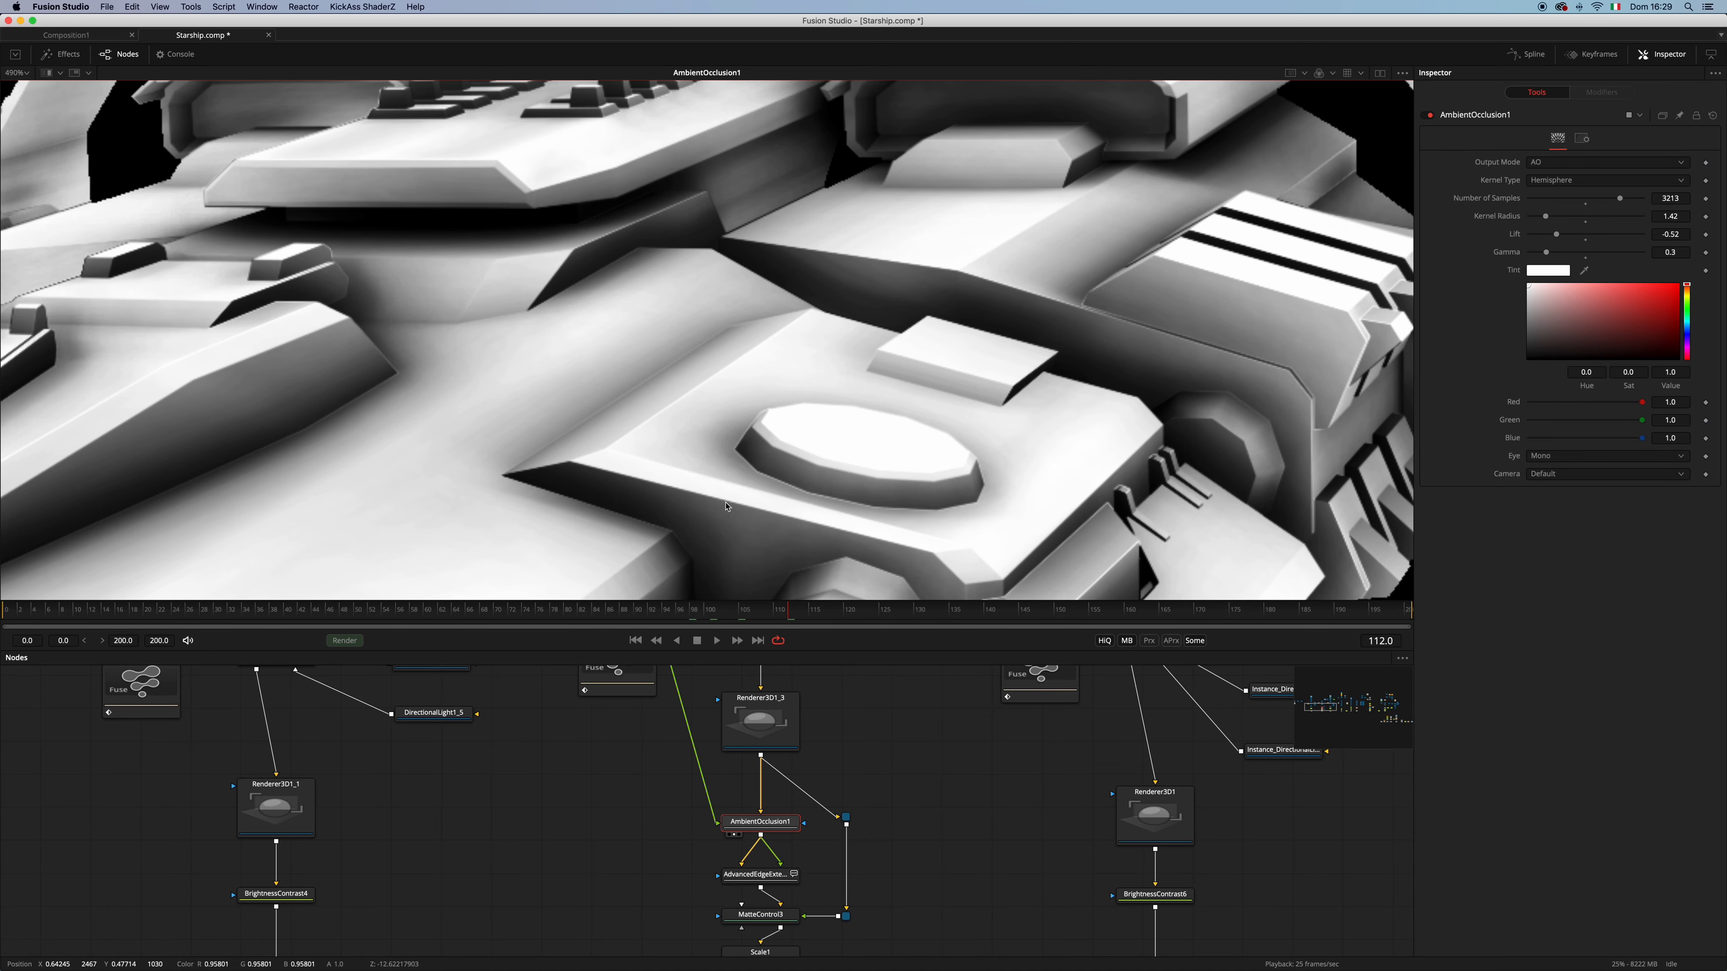
left_click_drag(714, 496, 786, 328)
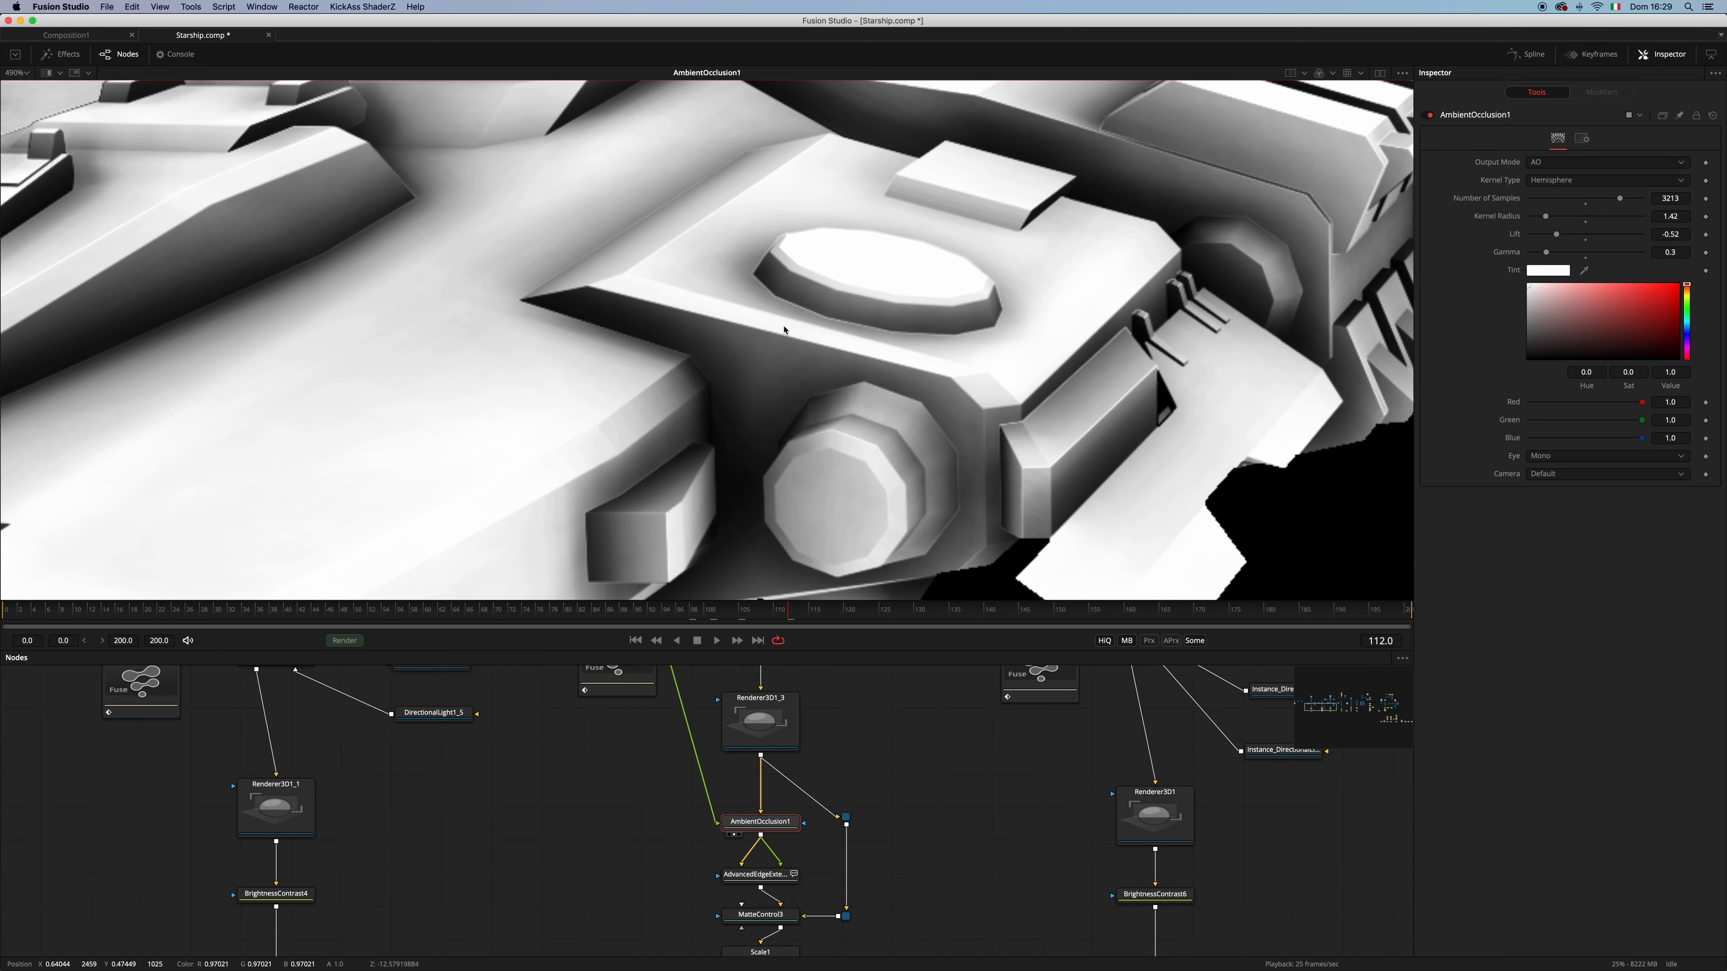
scroll(748, 408, "down", 2)
left_click_drag(745, 446, 757, 390)
left_click_drag(828, 747, 824, 730)
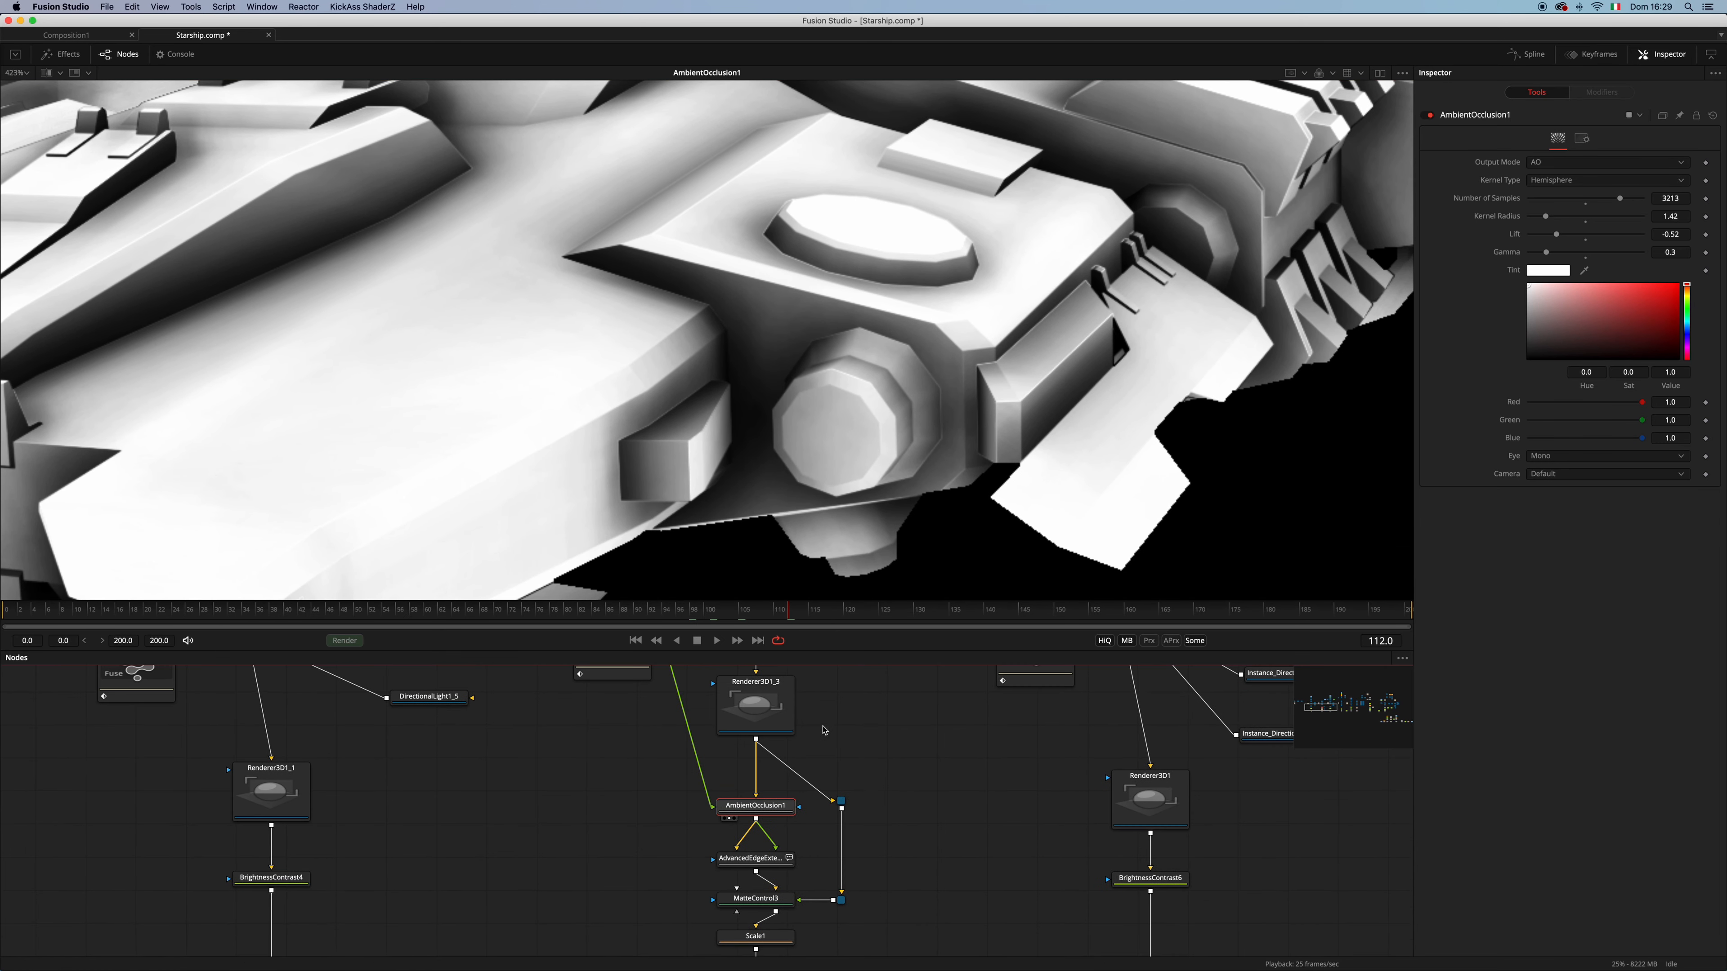
left_click_drag(736, 529, 765, 406)
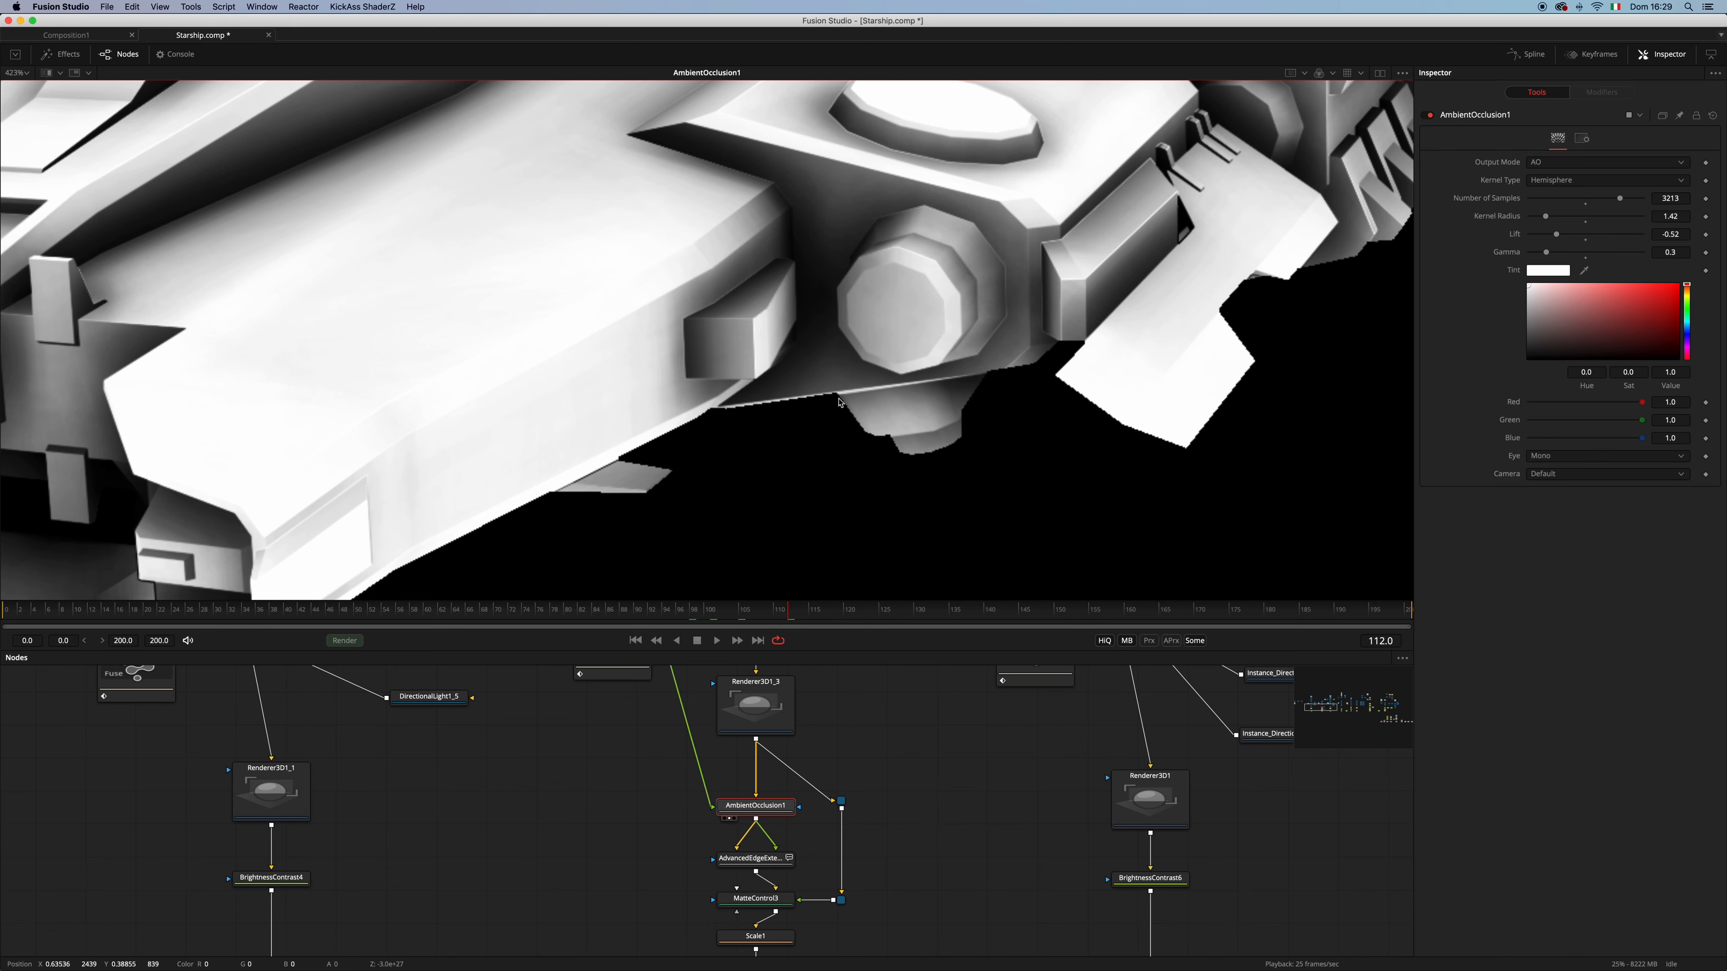
Select the AdvancedEdgeExtend node below AmbientOcclusion1 to check its settings and display its output in the viewer
scroll(666, 812, "down", 2)
left_click_drag(751, 851, 752, 847)
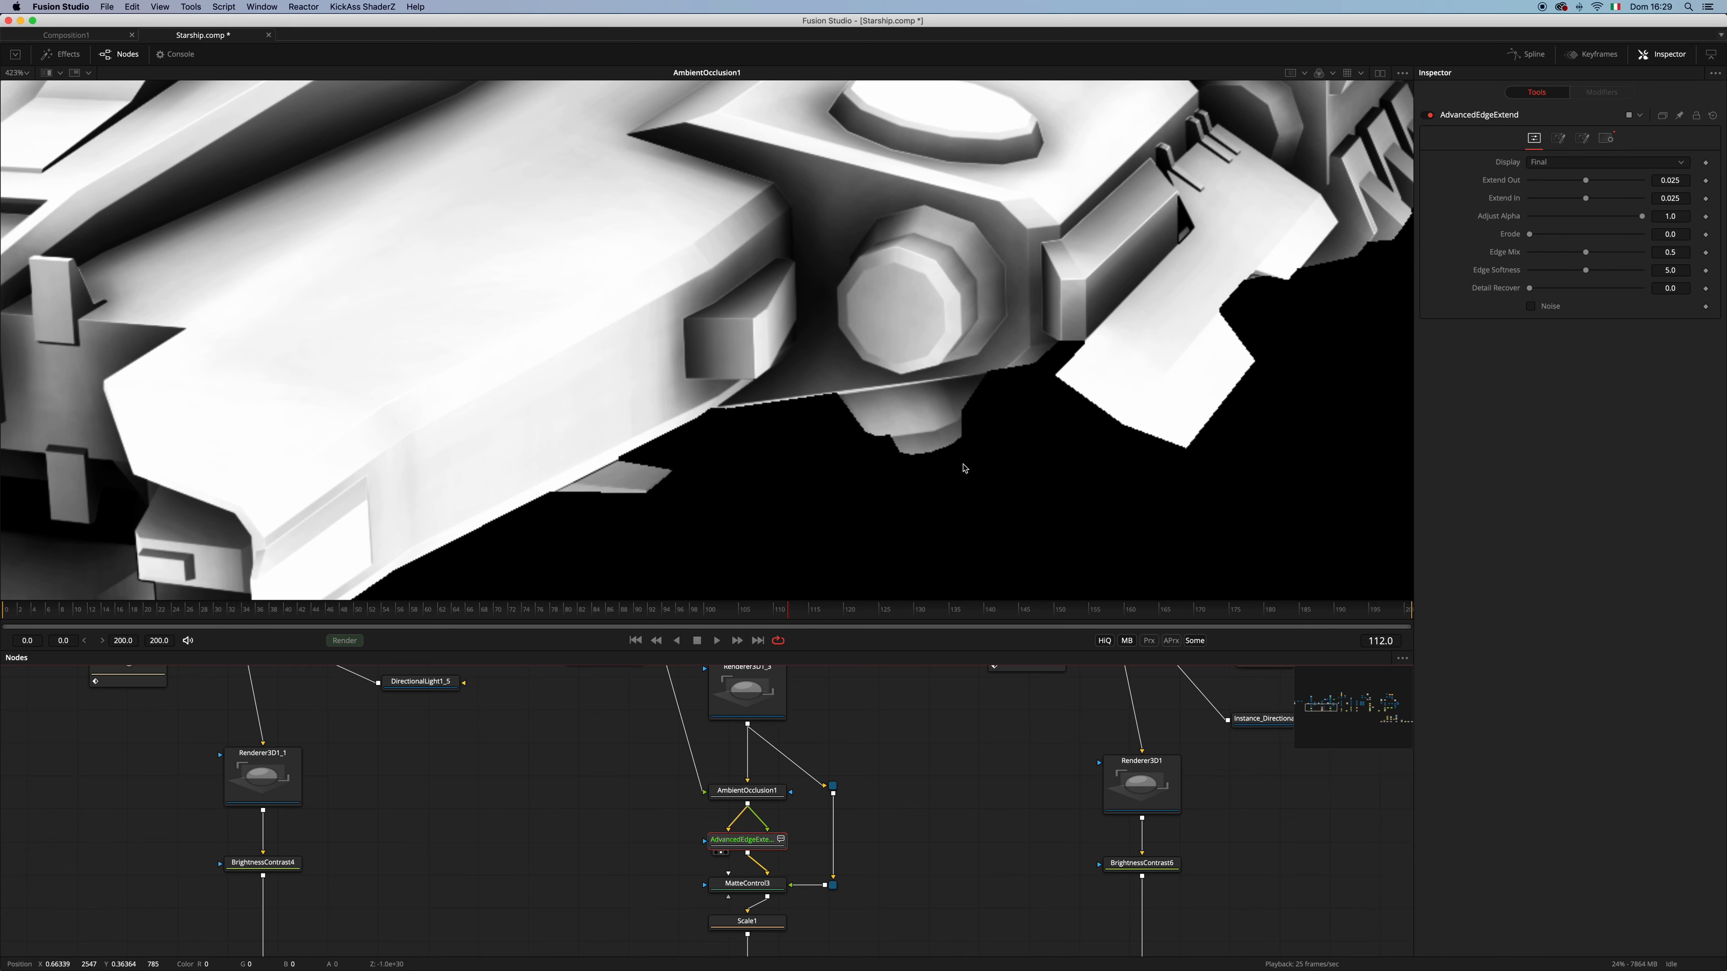
key("1")
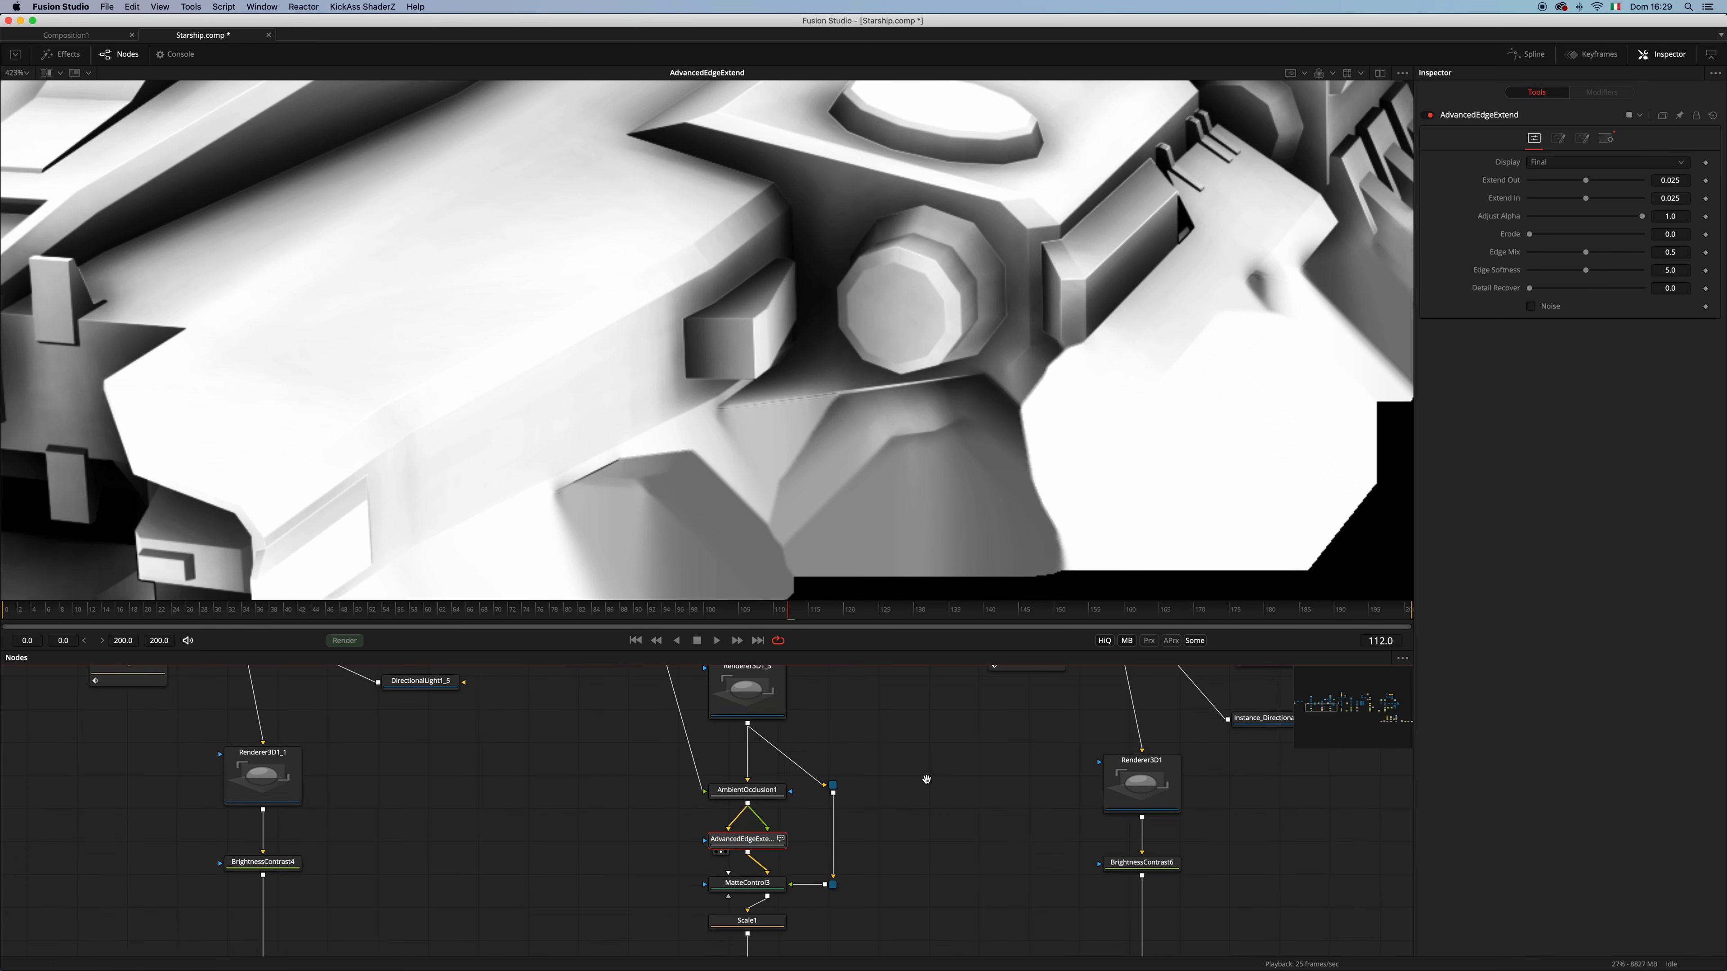
Display the output of MatteControl3 in the viewer and examine the ship's edges and surface shading up close
scroll(753, 850, "down", 3)
key("1")
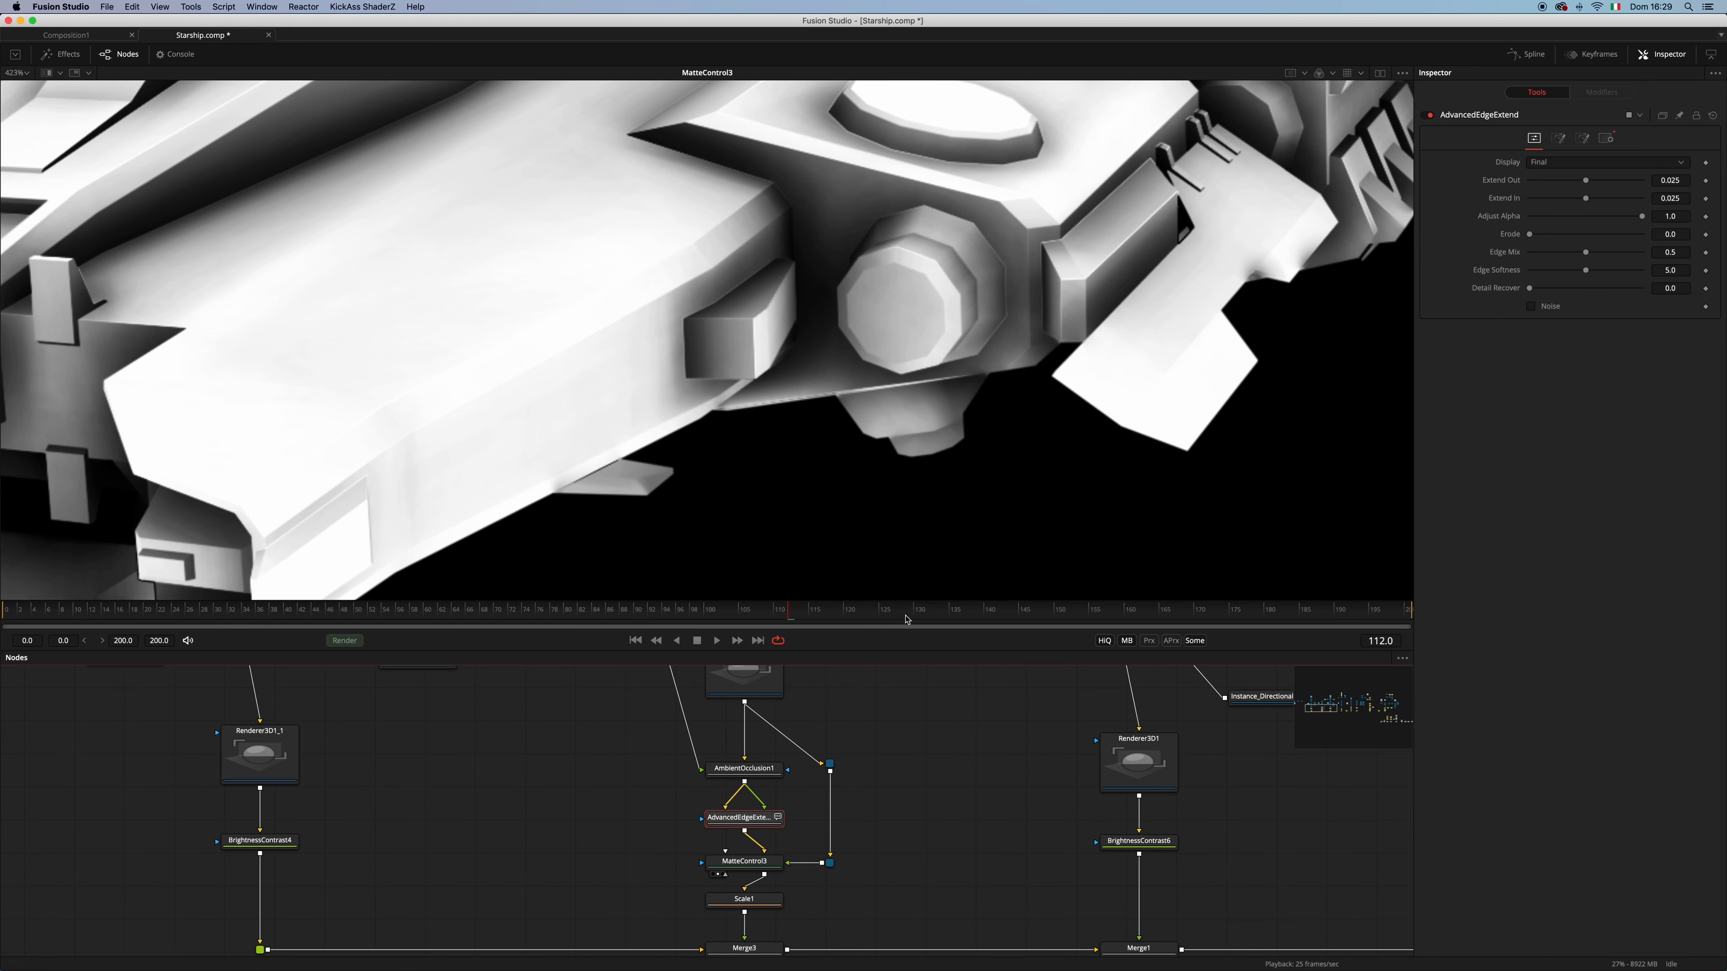
scroll(1088, 409, "right", 5)
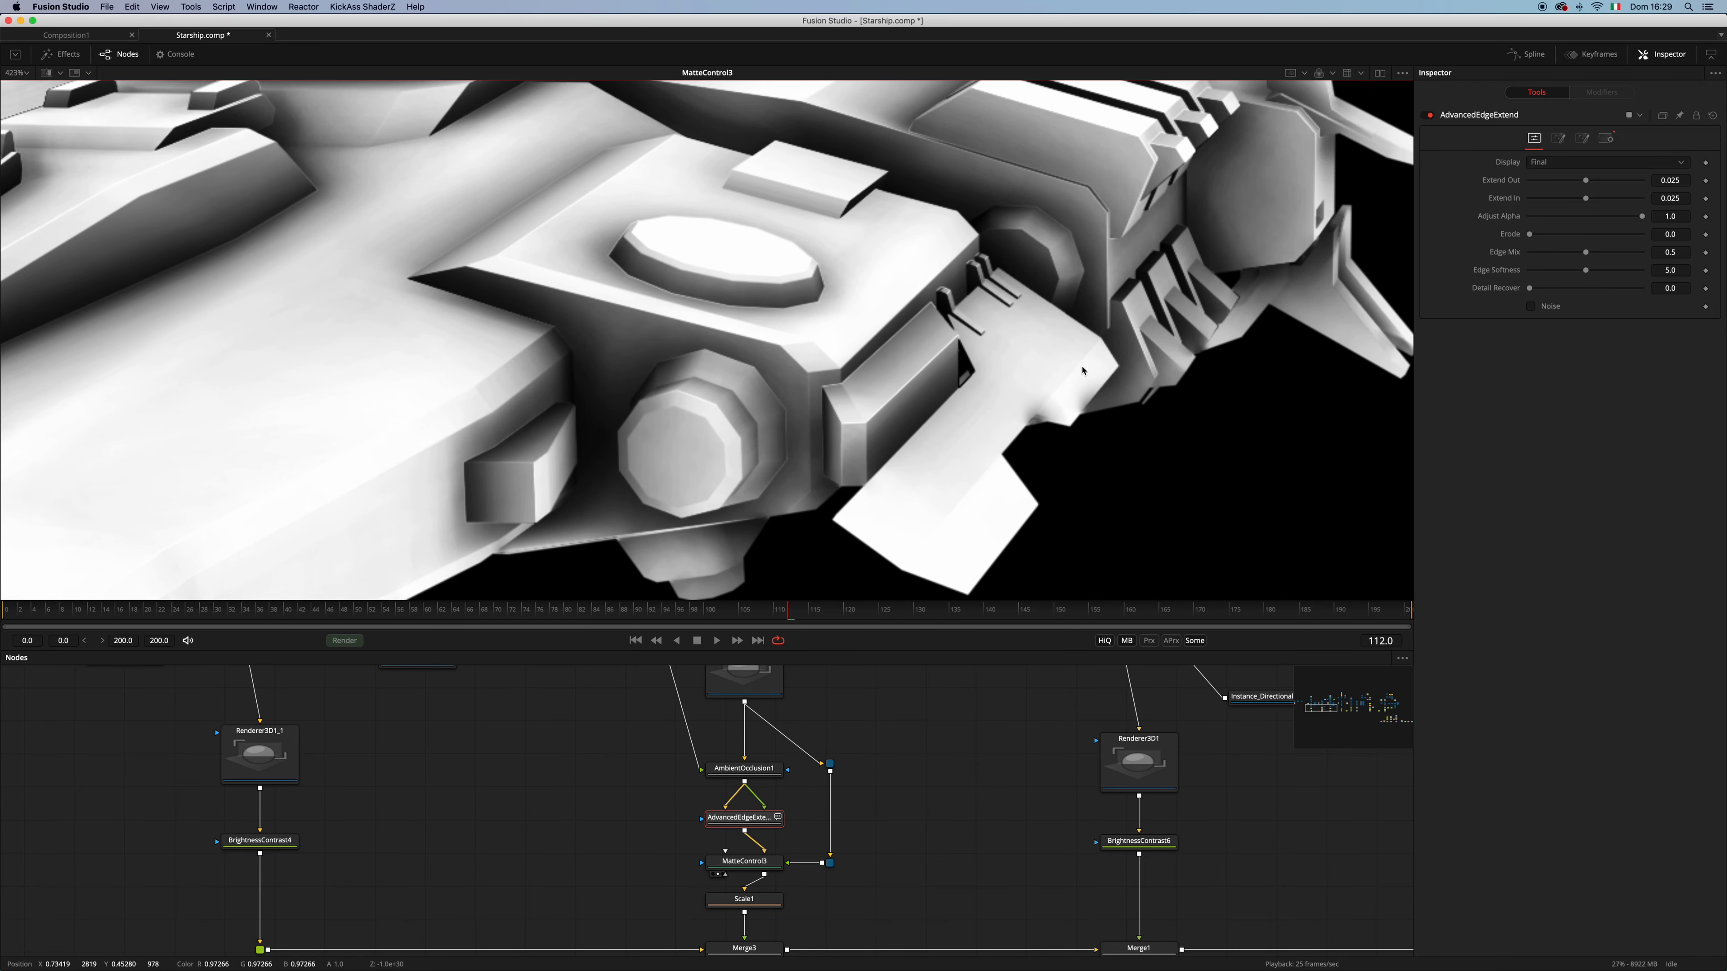
scroll(953, 408, "left", 4)
scroll(802, 442, "left", 5)
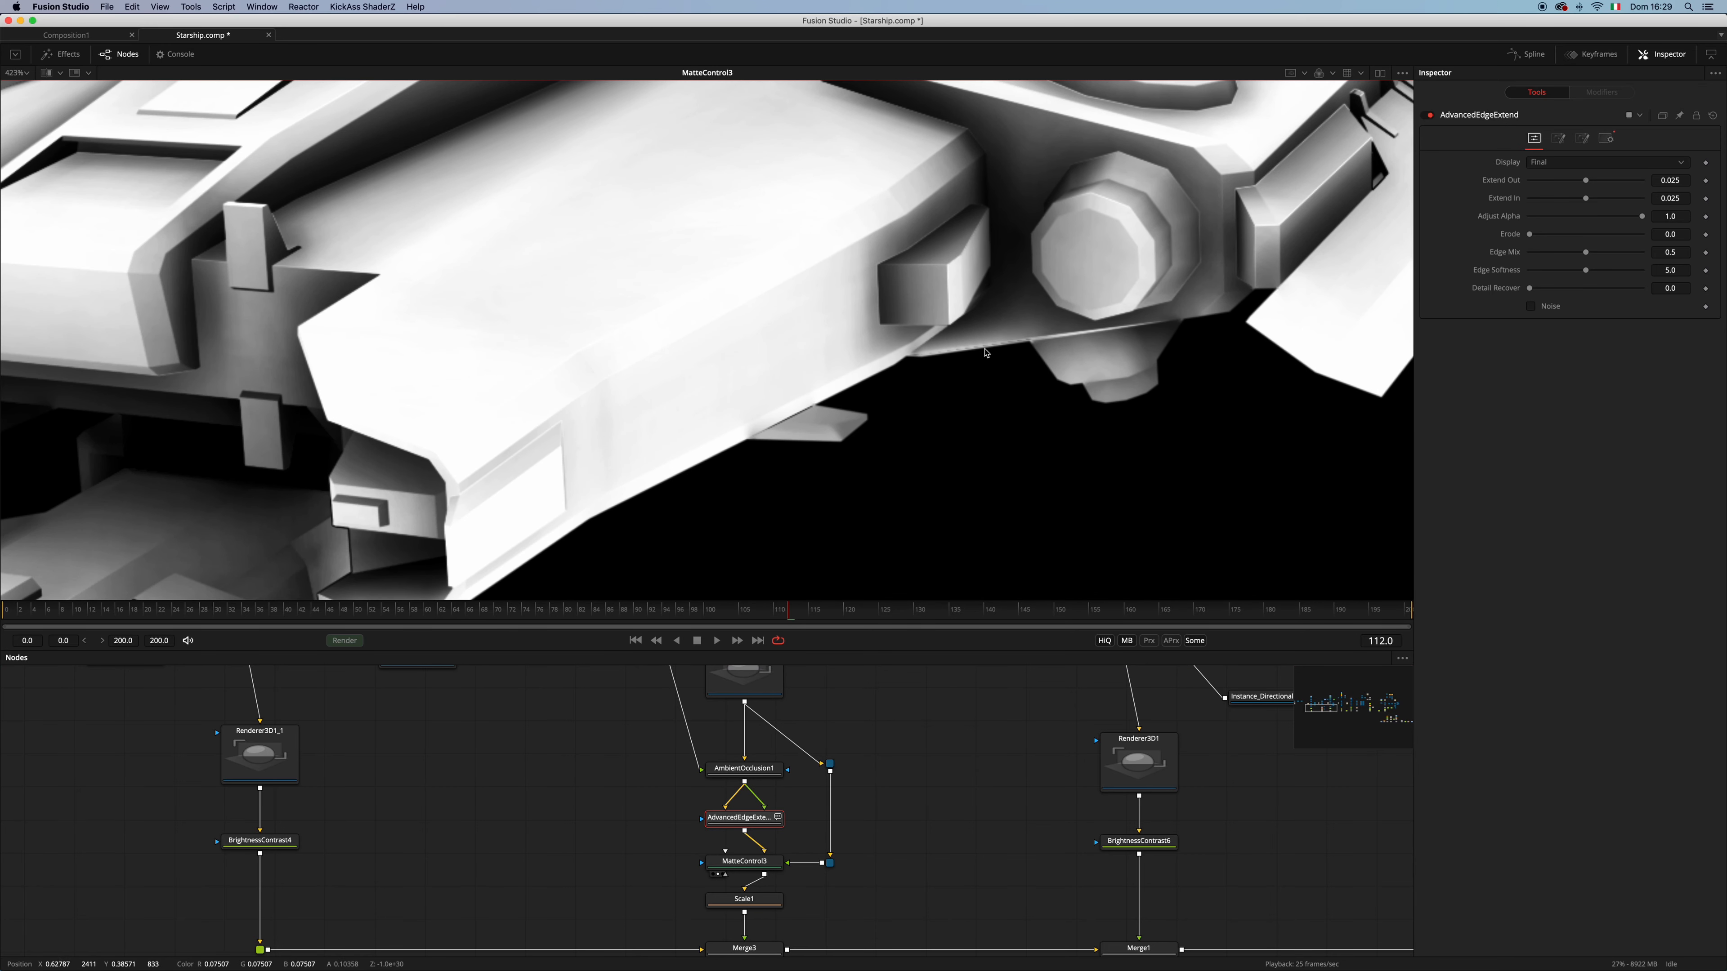
scroll(993, 351, "up", 3)
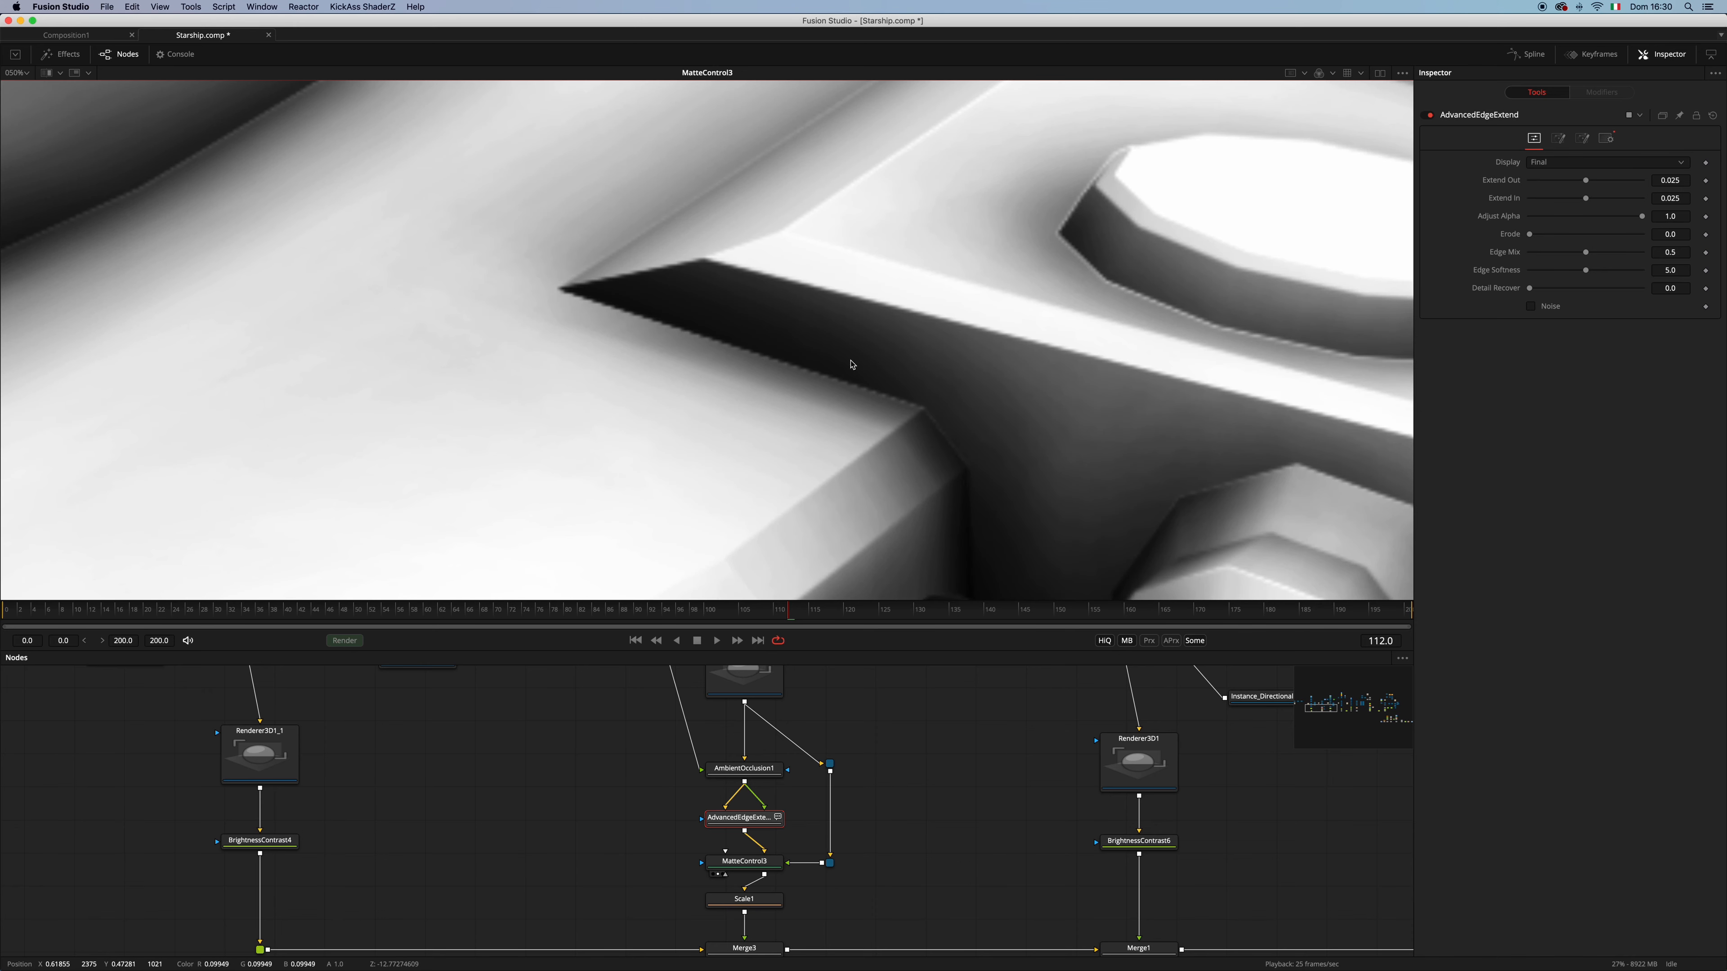
scroll(901, 357, "down", 3)
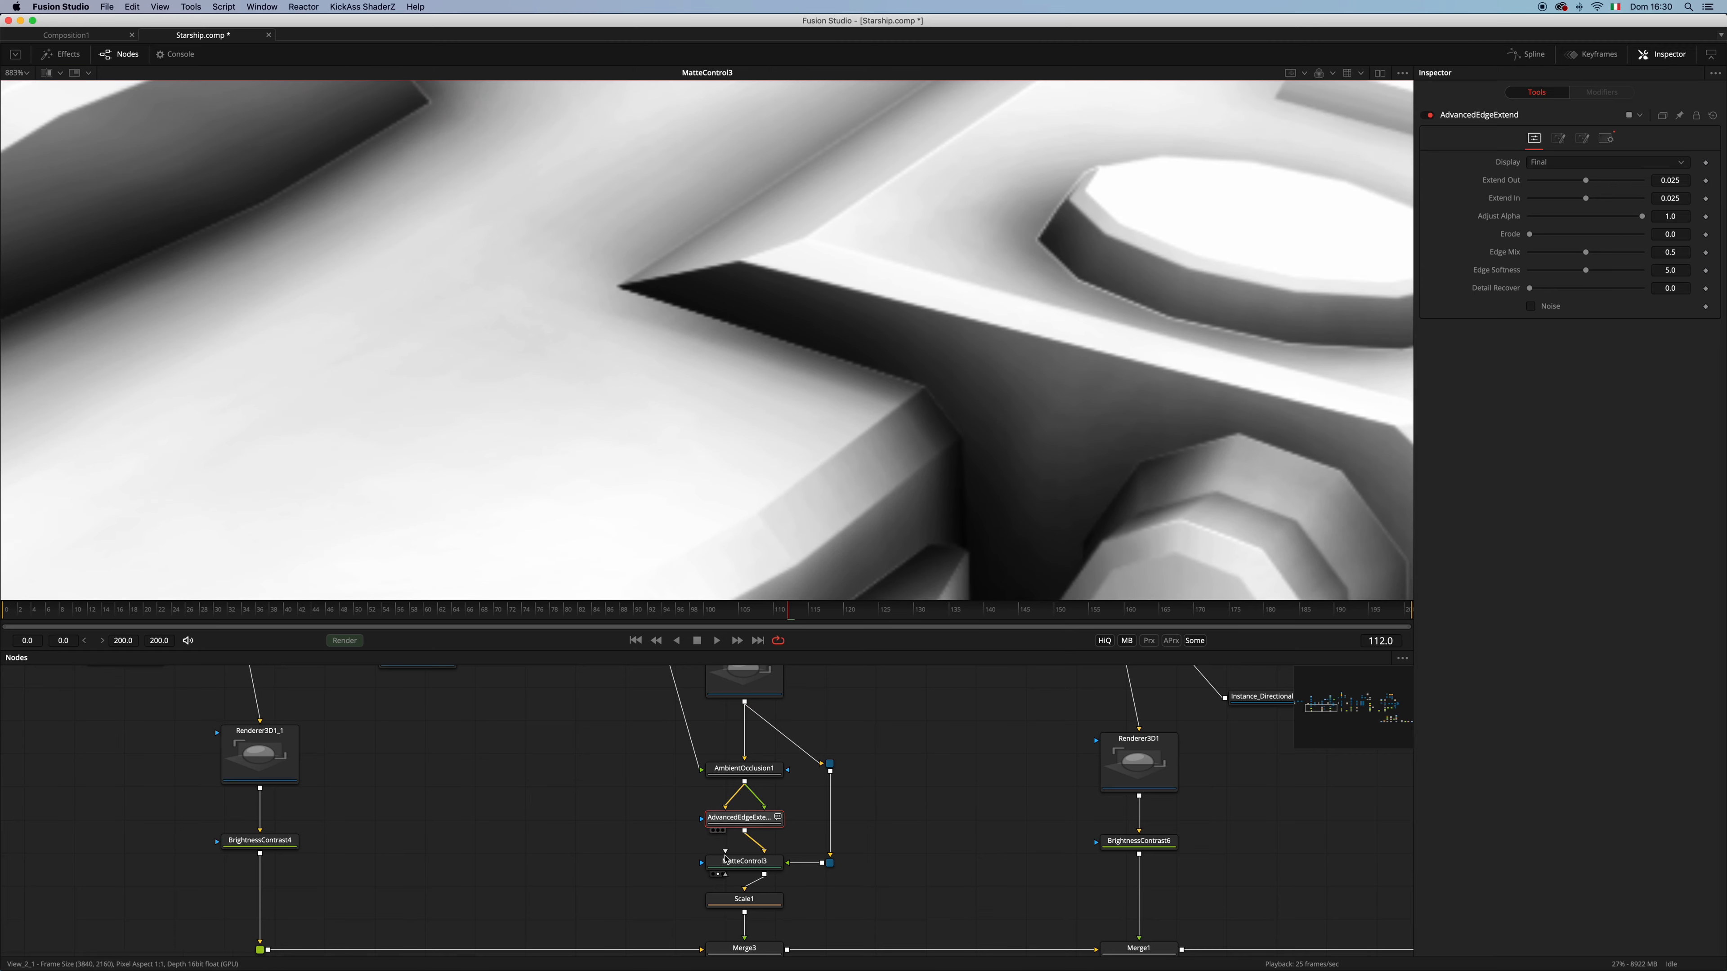
Display the output of Scale1 in the viewer and examine the ambient occlusion pass from close-up to the whole ship
left_click_drag(747, 906, 781, 422)
scroll(822, 309, "left", 5)
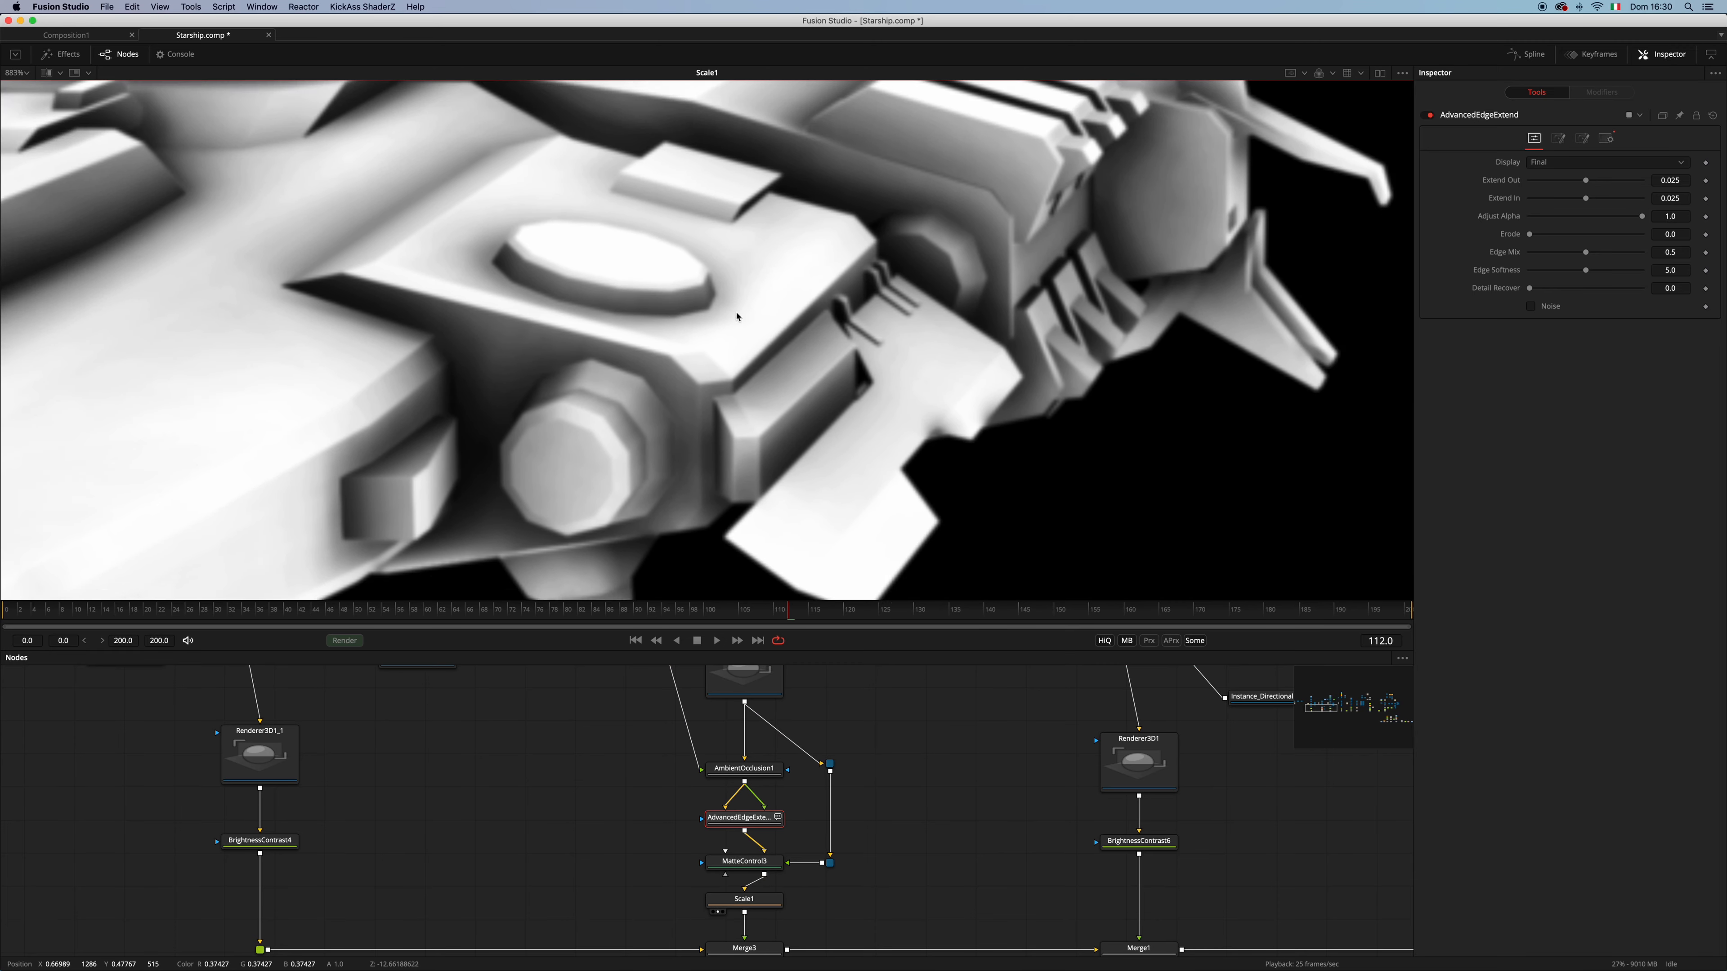
left_click(699, 318)
scroll(698, 319, "down", 8)
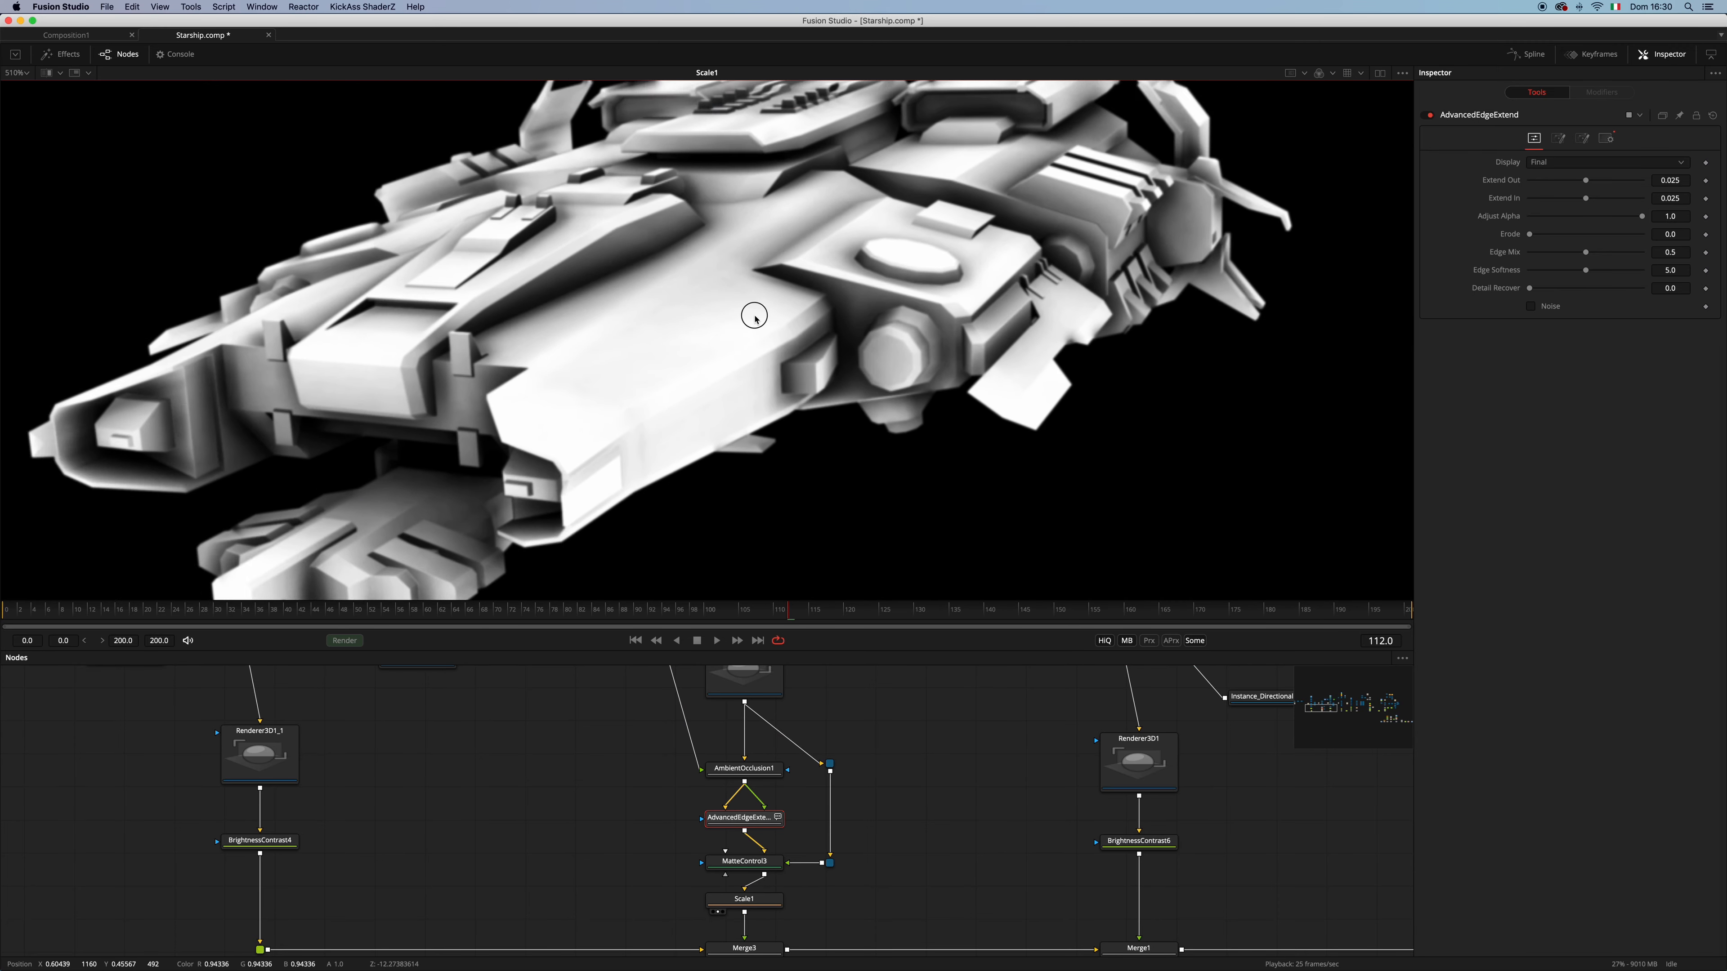
scroll(793, 320, "down", 3)
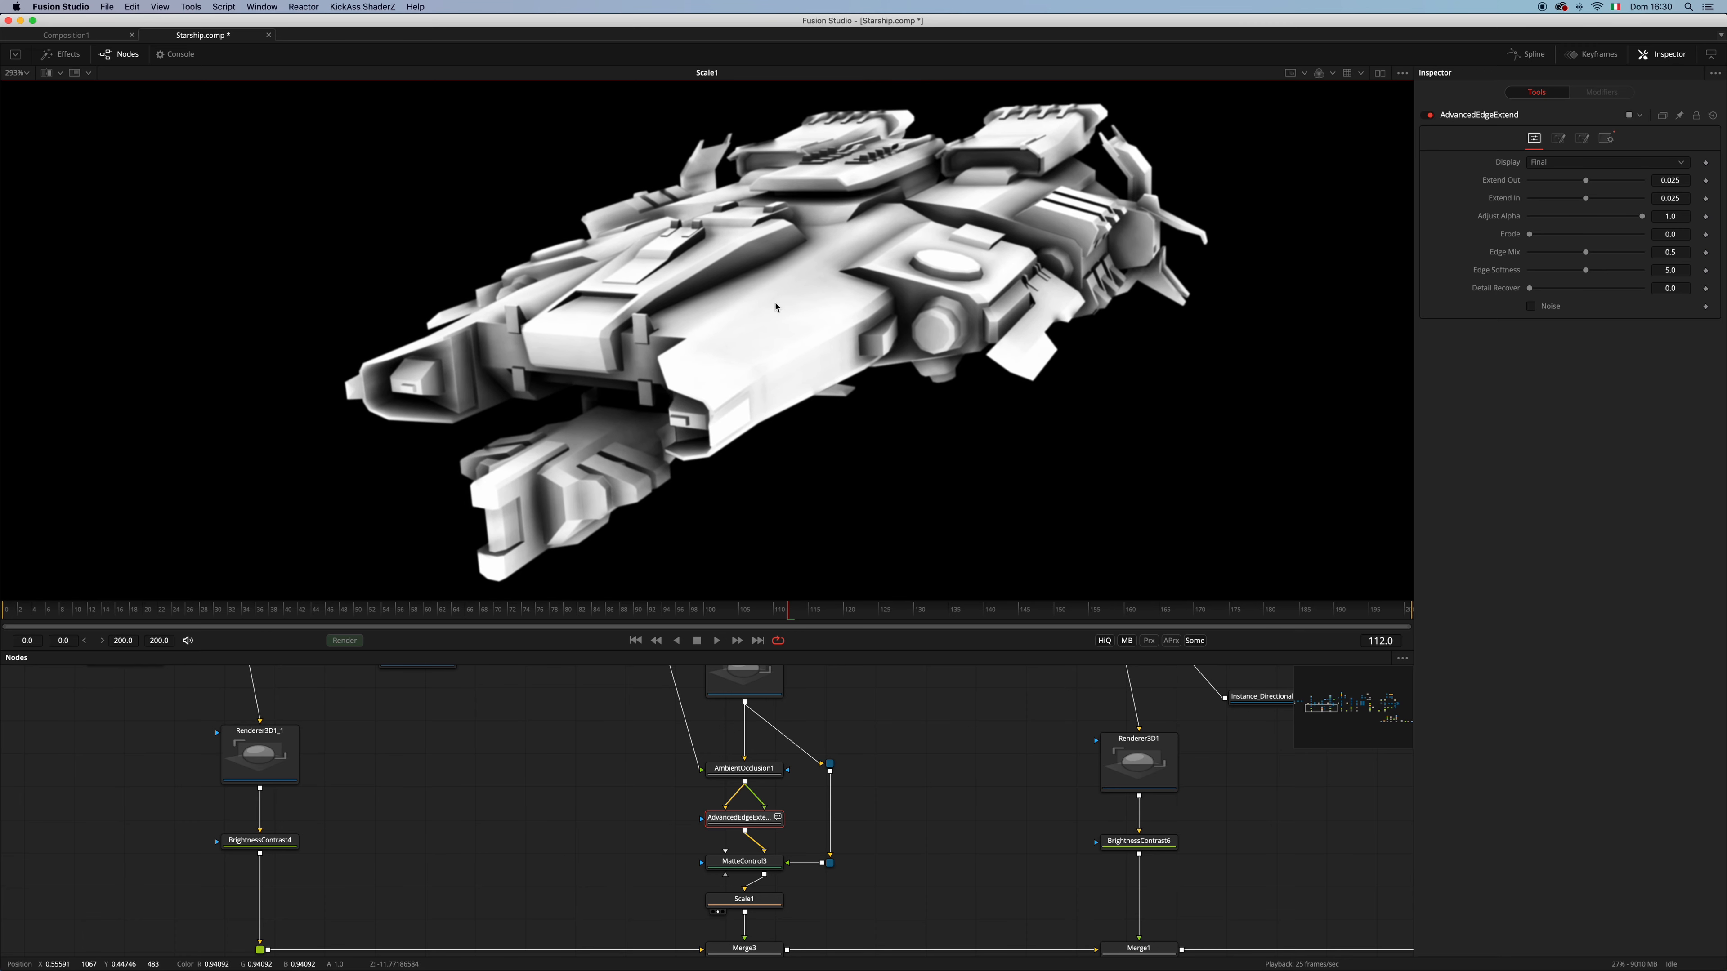
scroll(712, 501, "down", 2)
scroll(894, 798, "down", 2)
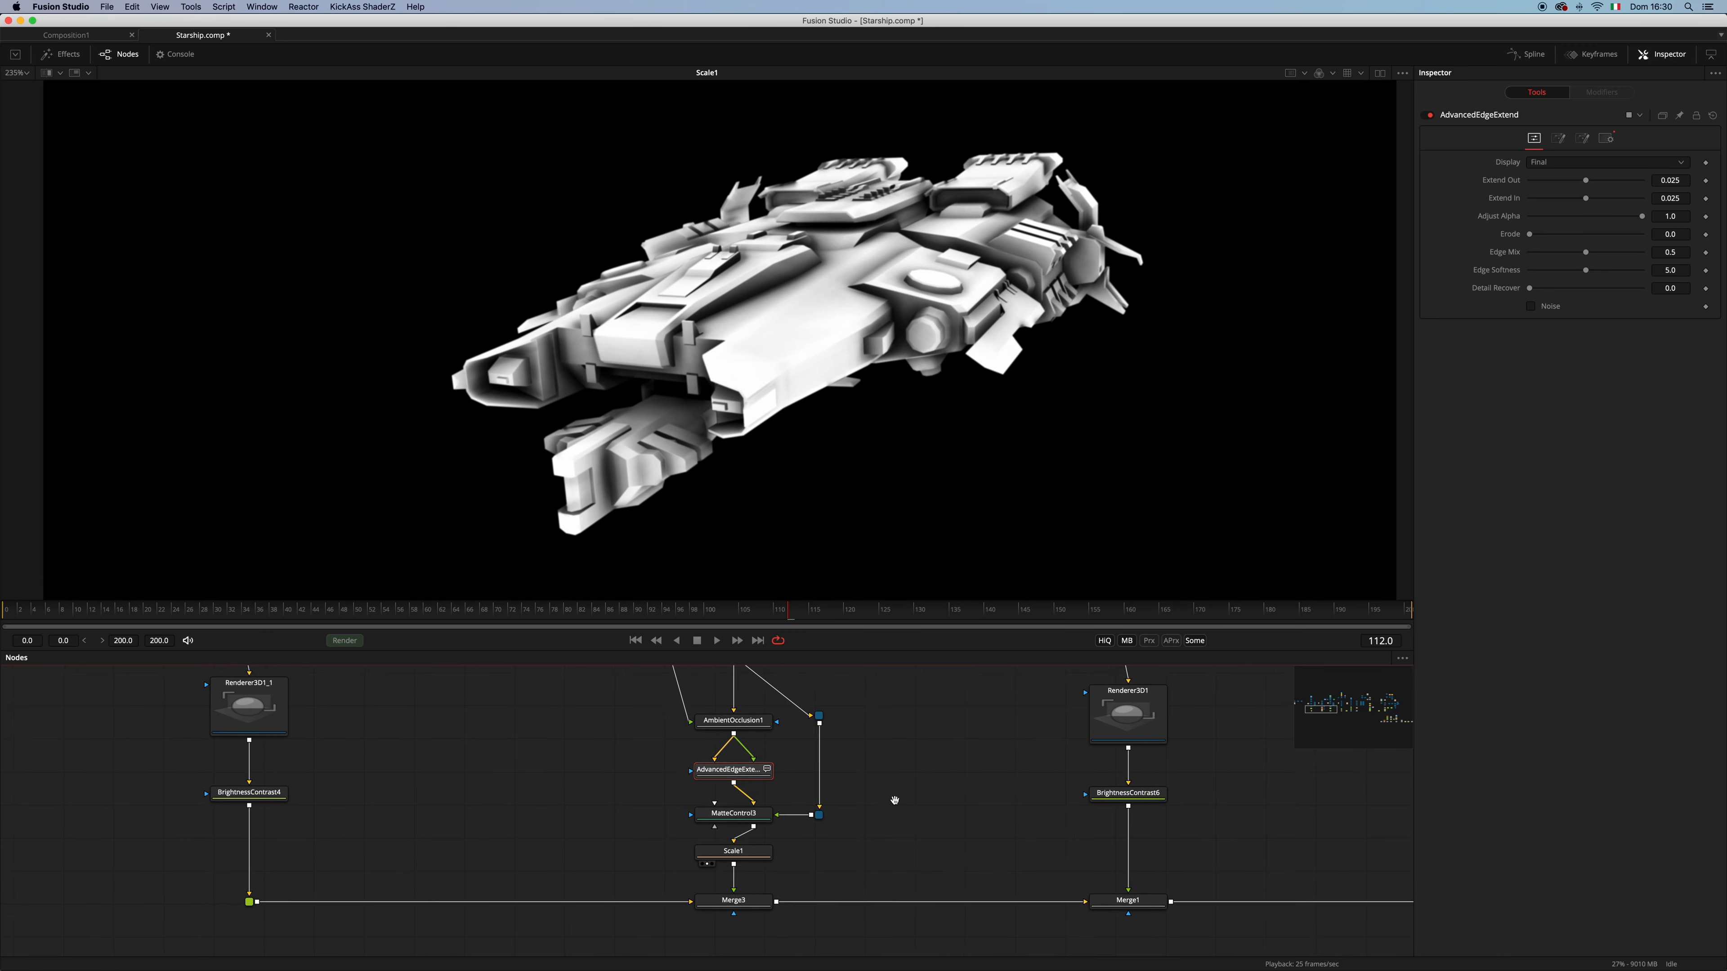
Display the output of Merge3 in the viewer and select the node to check its apply mode
left_click_drag(751, 905, 889, 457)
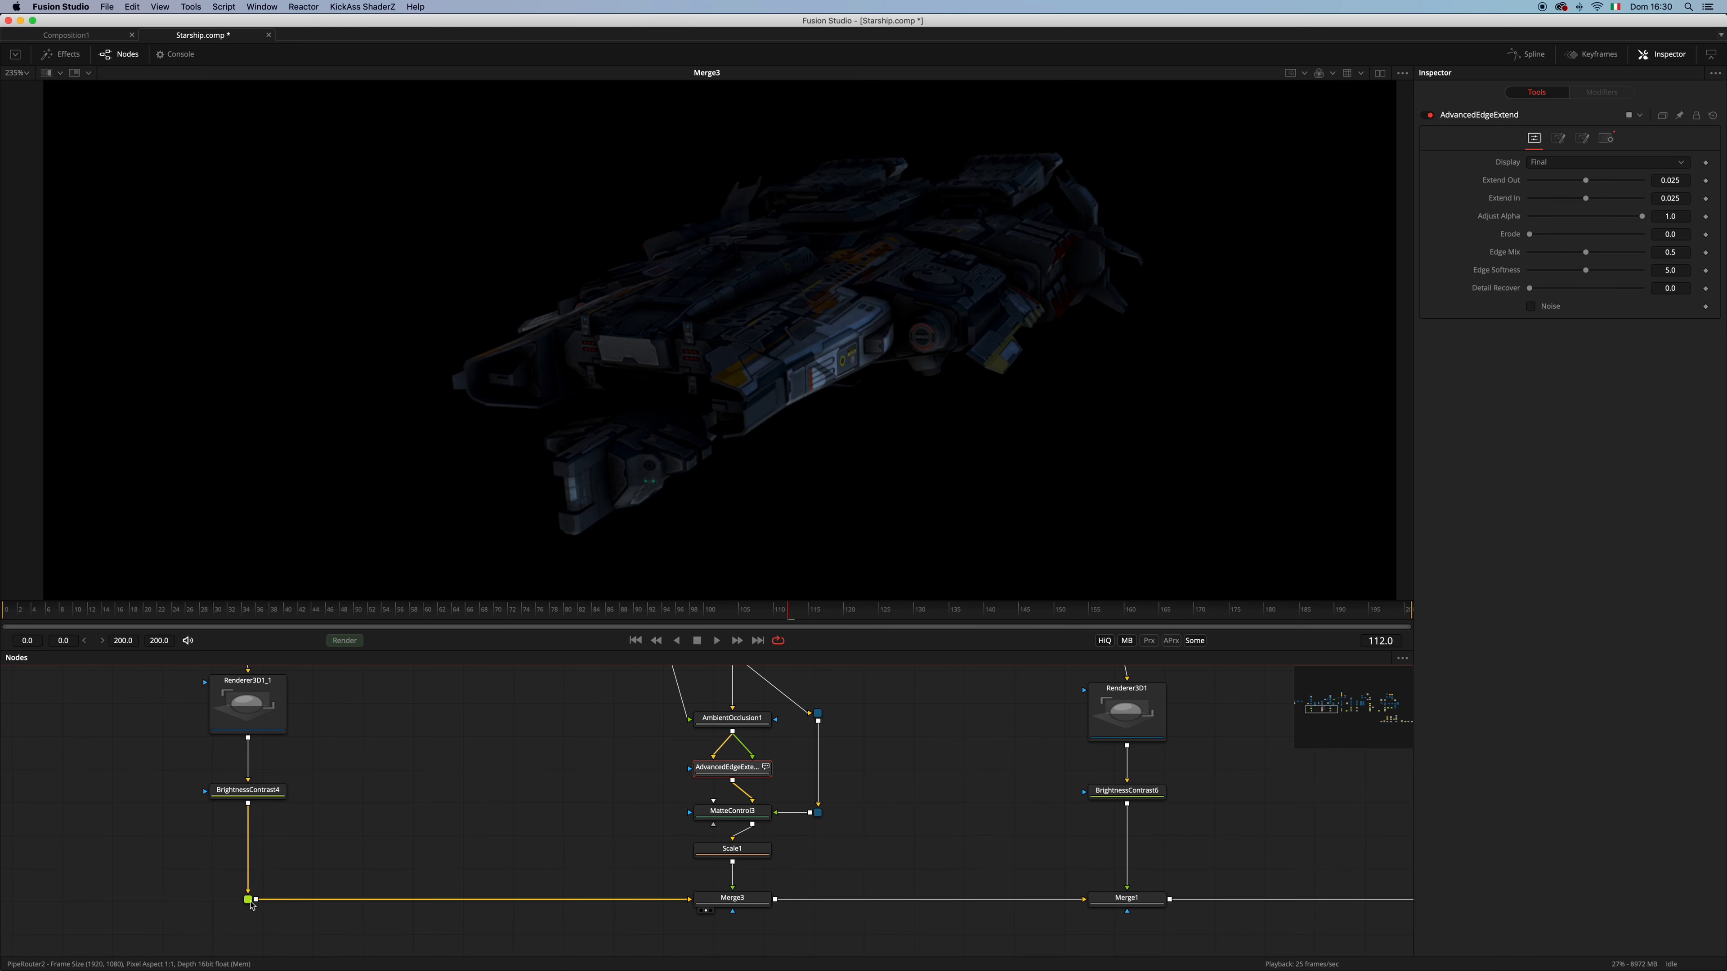
left_click(755, 904)
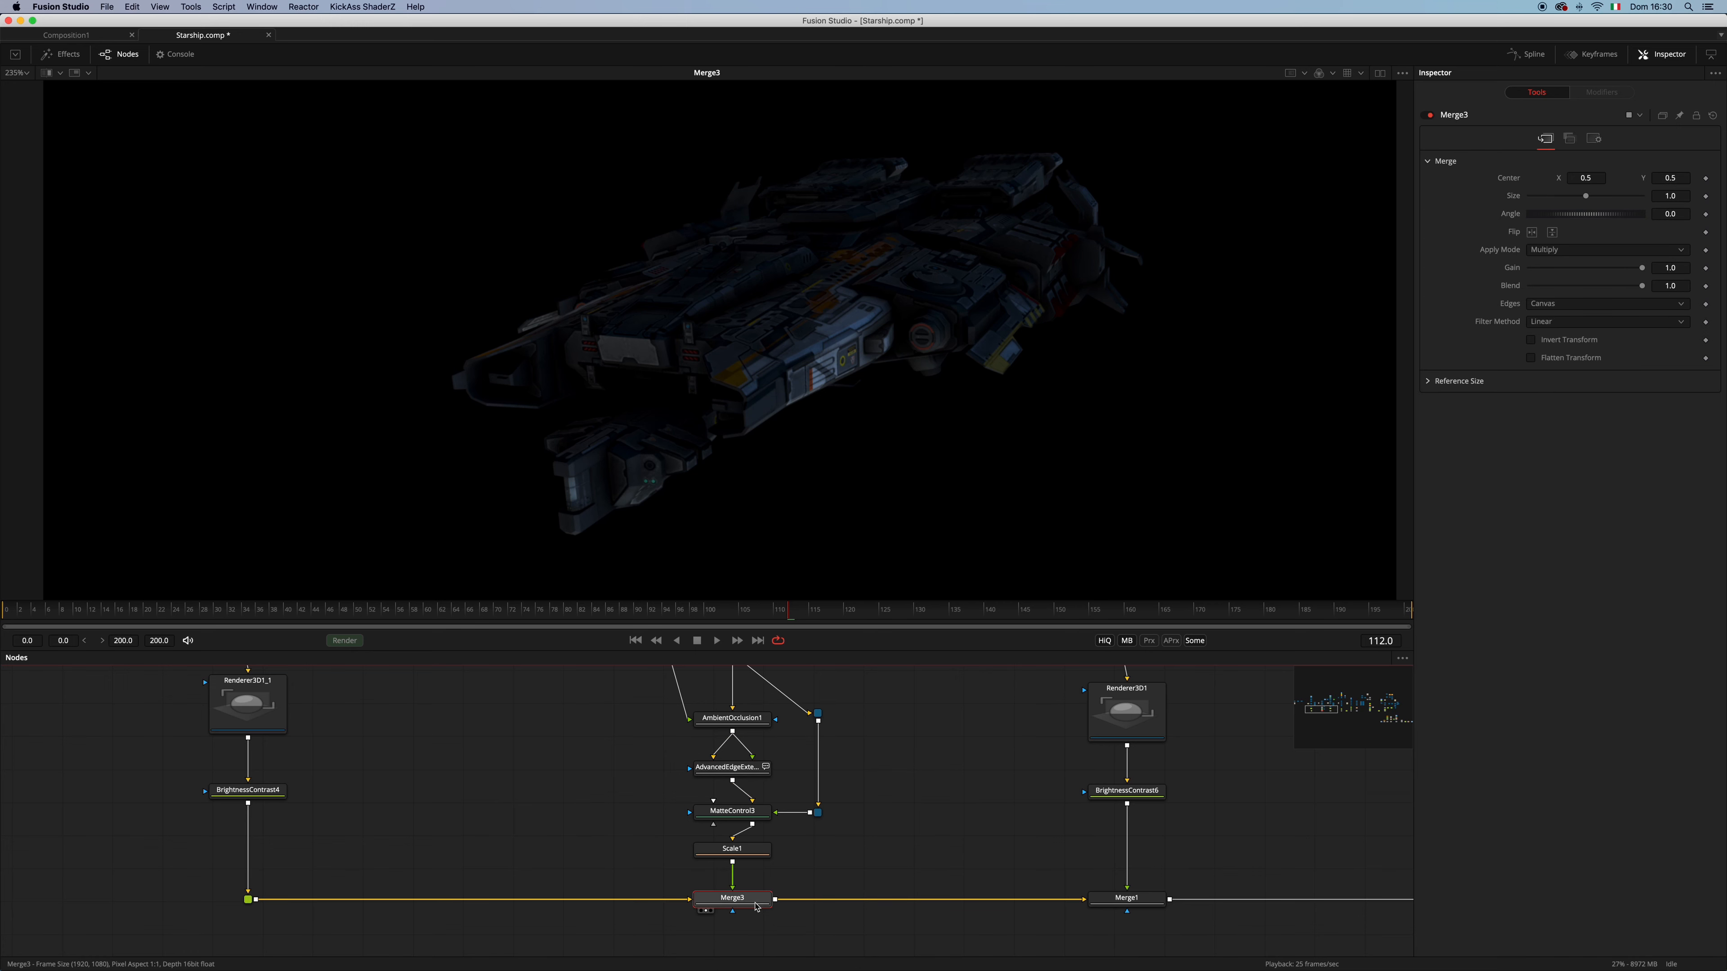
Display the SF_Corvette-F3_specular texture above LumaKeyer1 in the viewer and fit the whole image
scroll(911, 715, "up", 10)
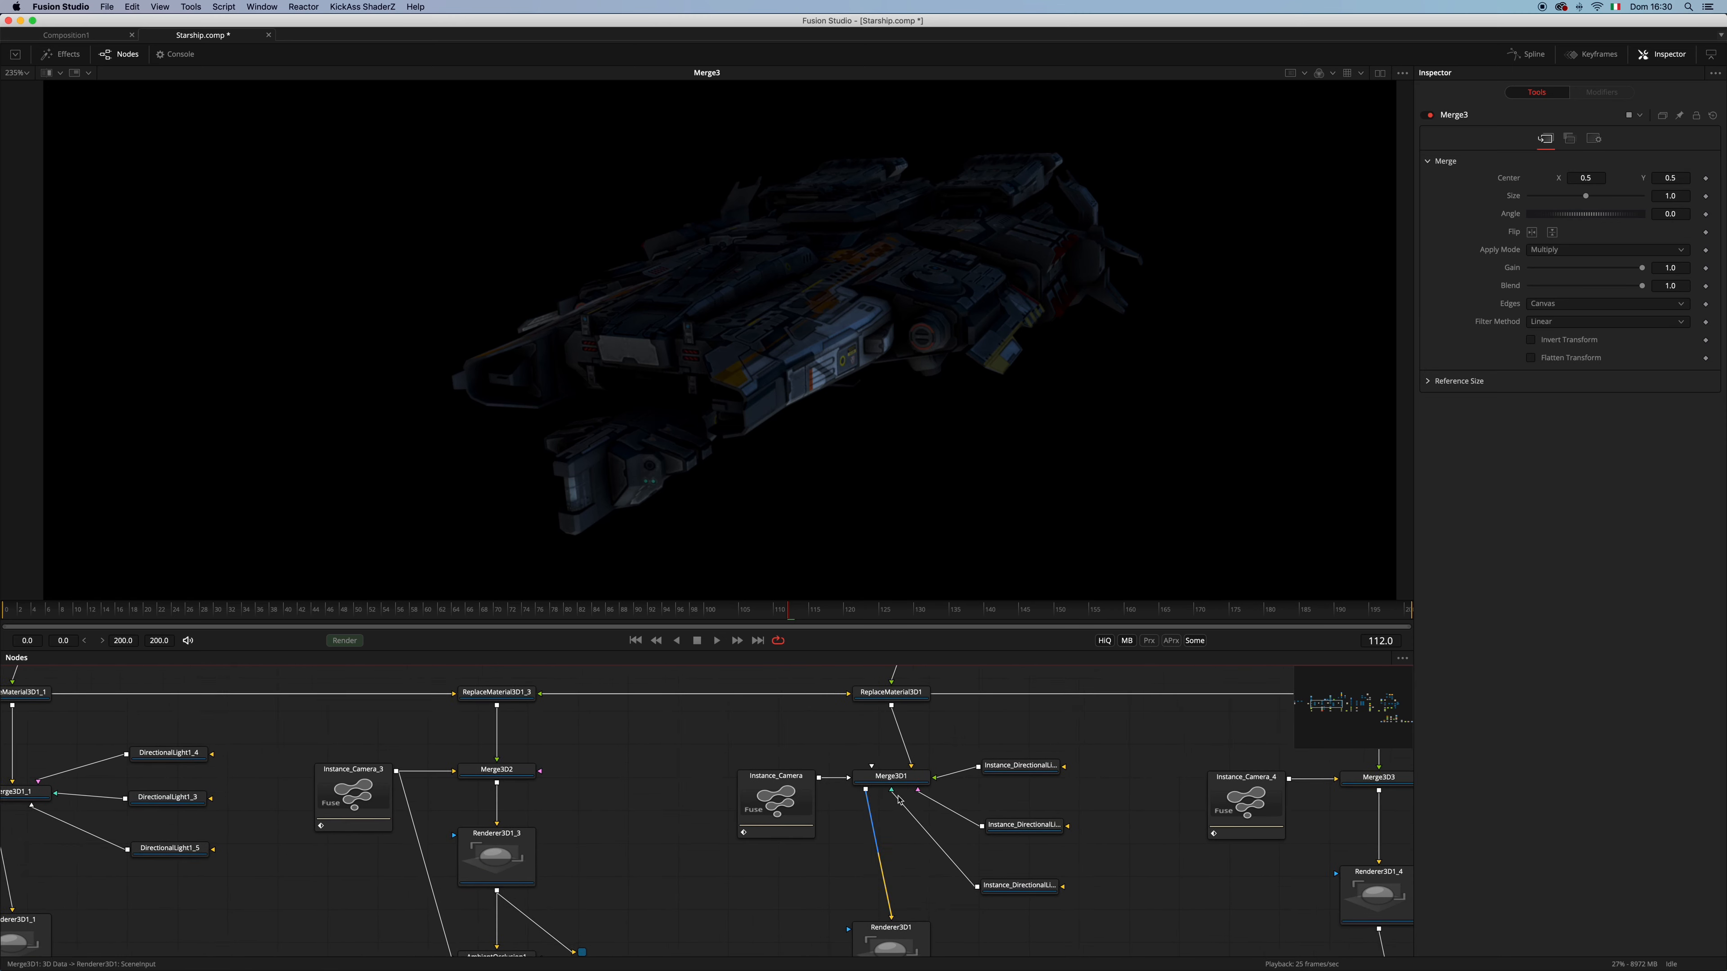
scroll(935, 741, "up", 3)
scroll(907, 790, "down", 3)
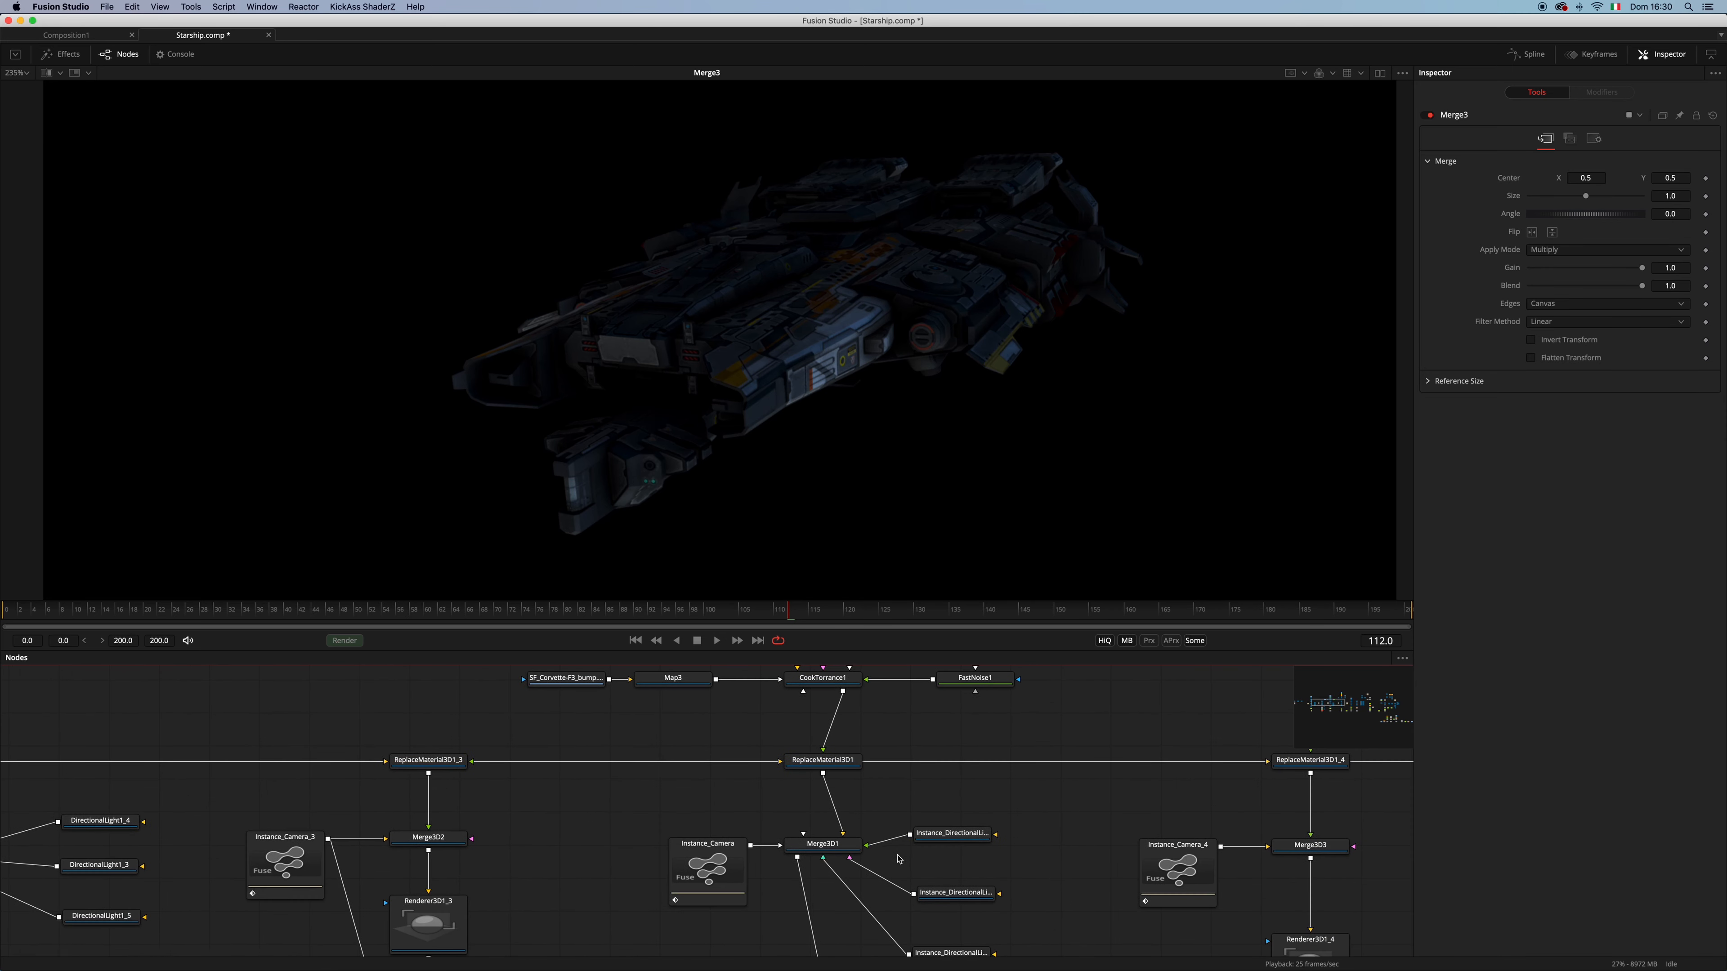
scroll(898, 756, "up", 3)
scroll(895, 744, "up", 4)
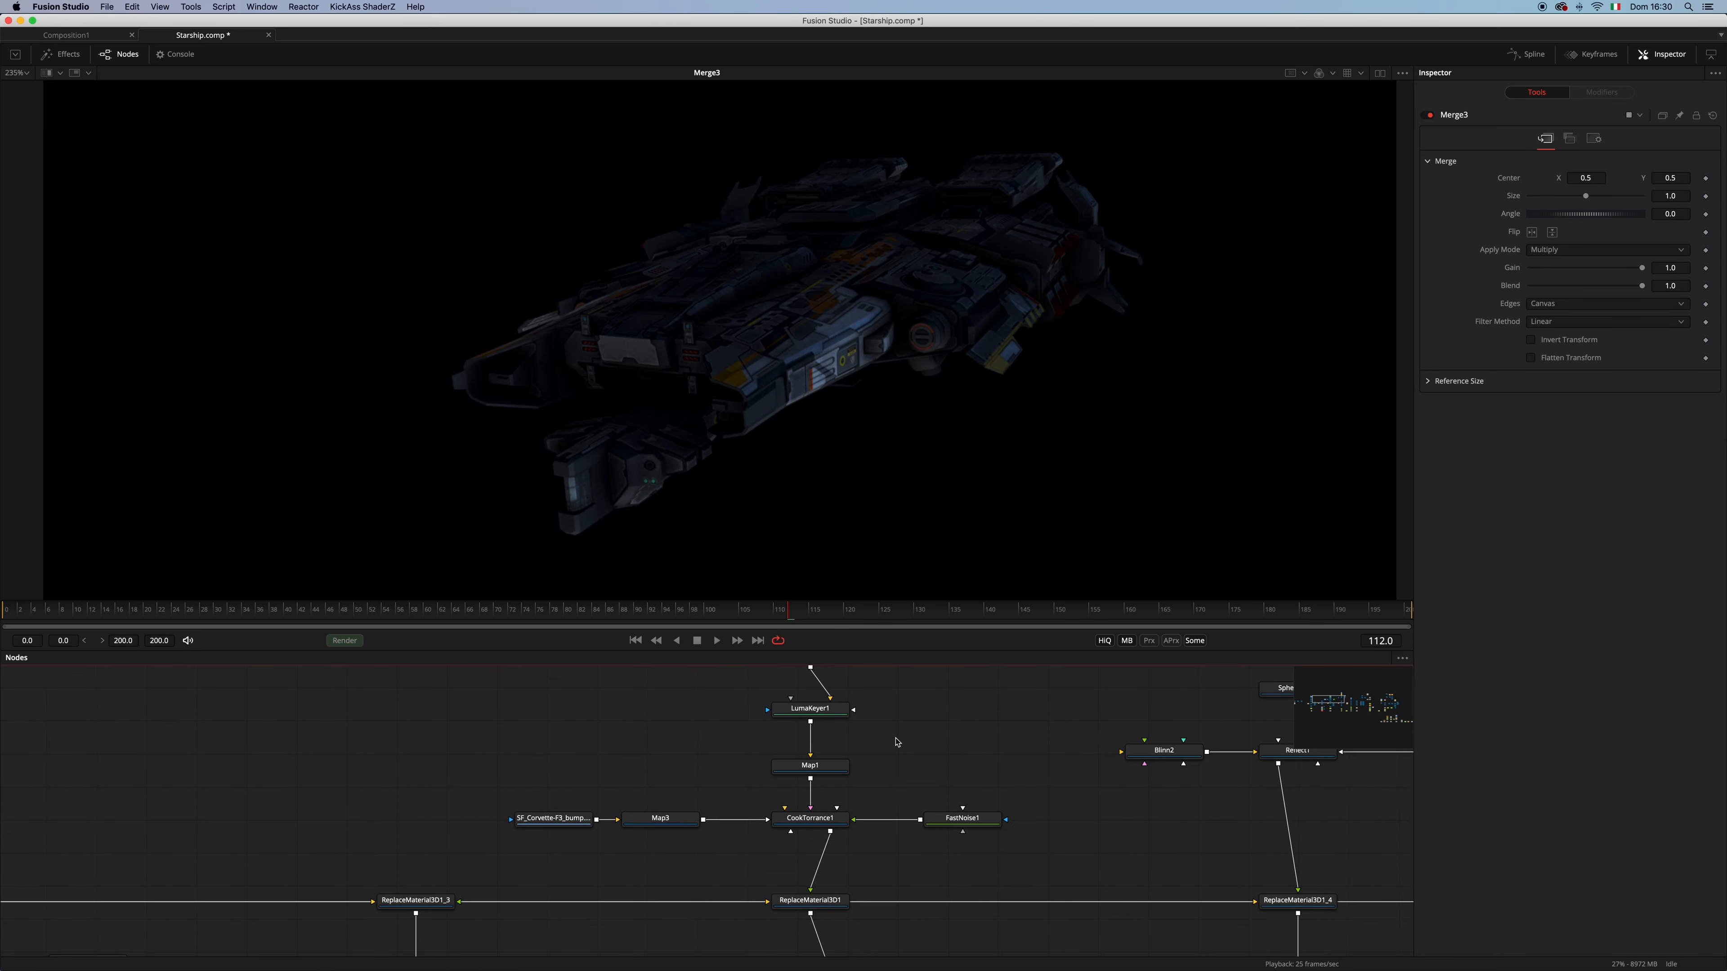
left_click_drag(831, 730, 807, 369)
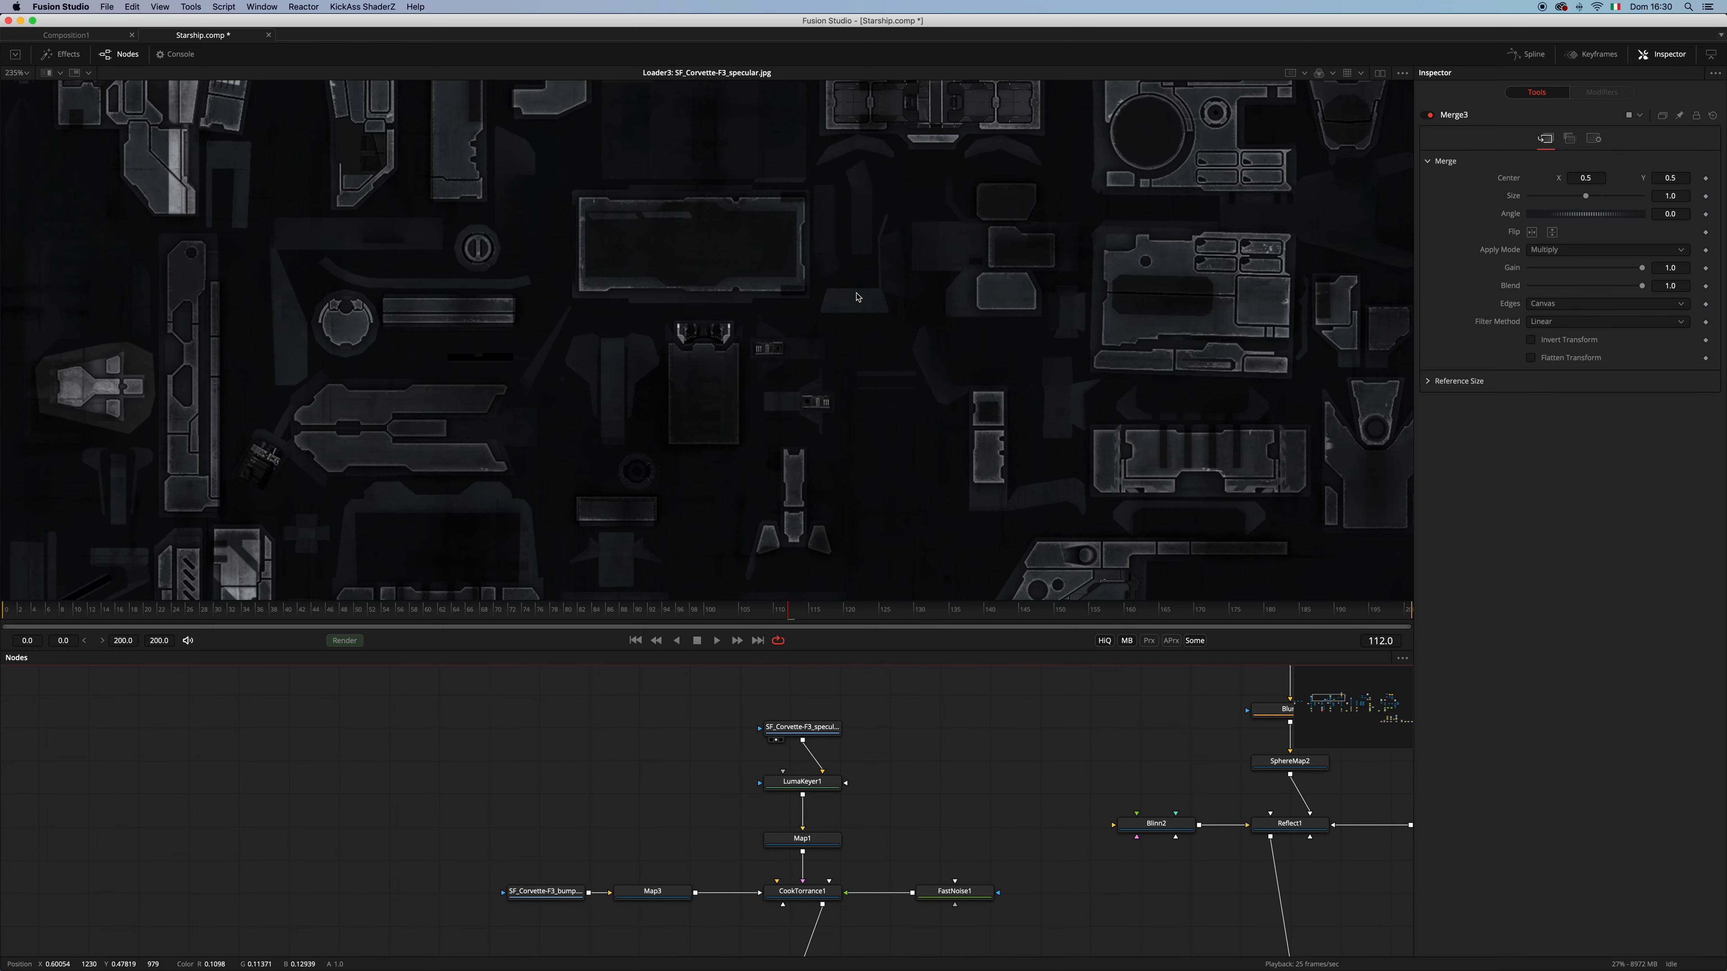
scroll(808, 369, "down", 6)
key("ctrl+f")
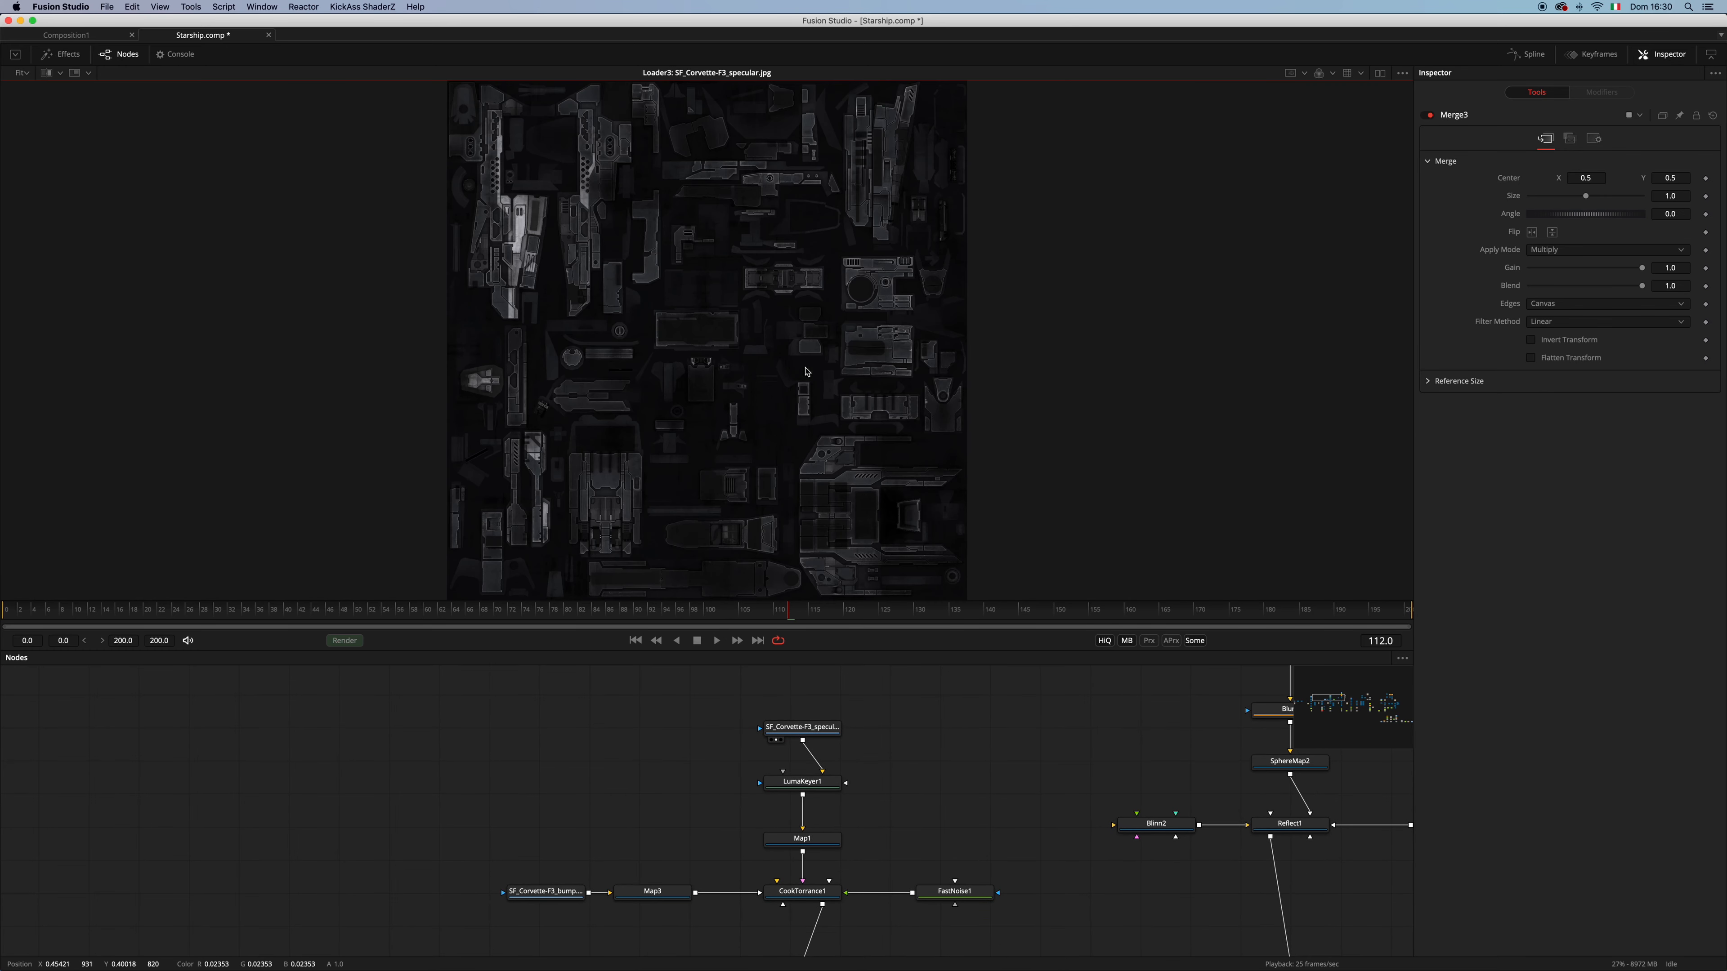
Clear the node selection and display the output of LumaKeyer1 in the viewer
left_click(845, 757)
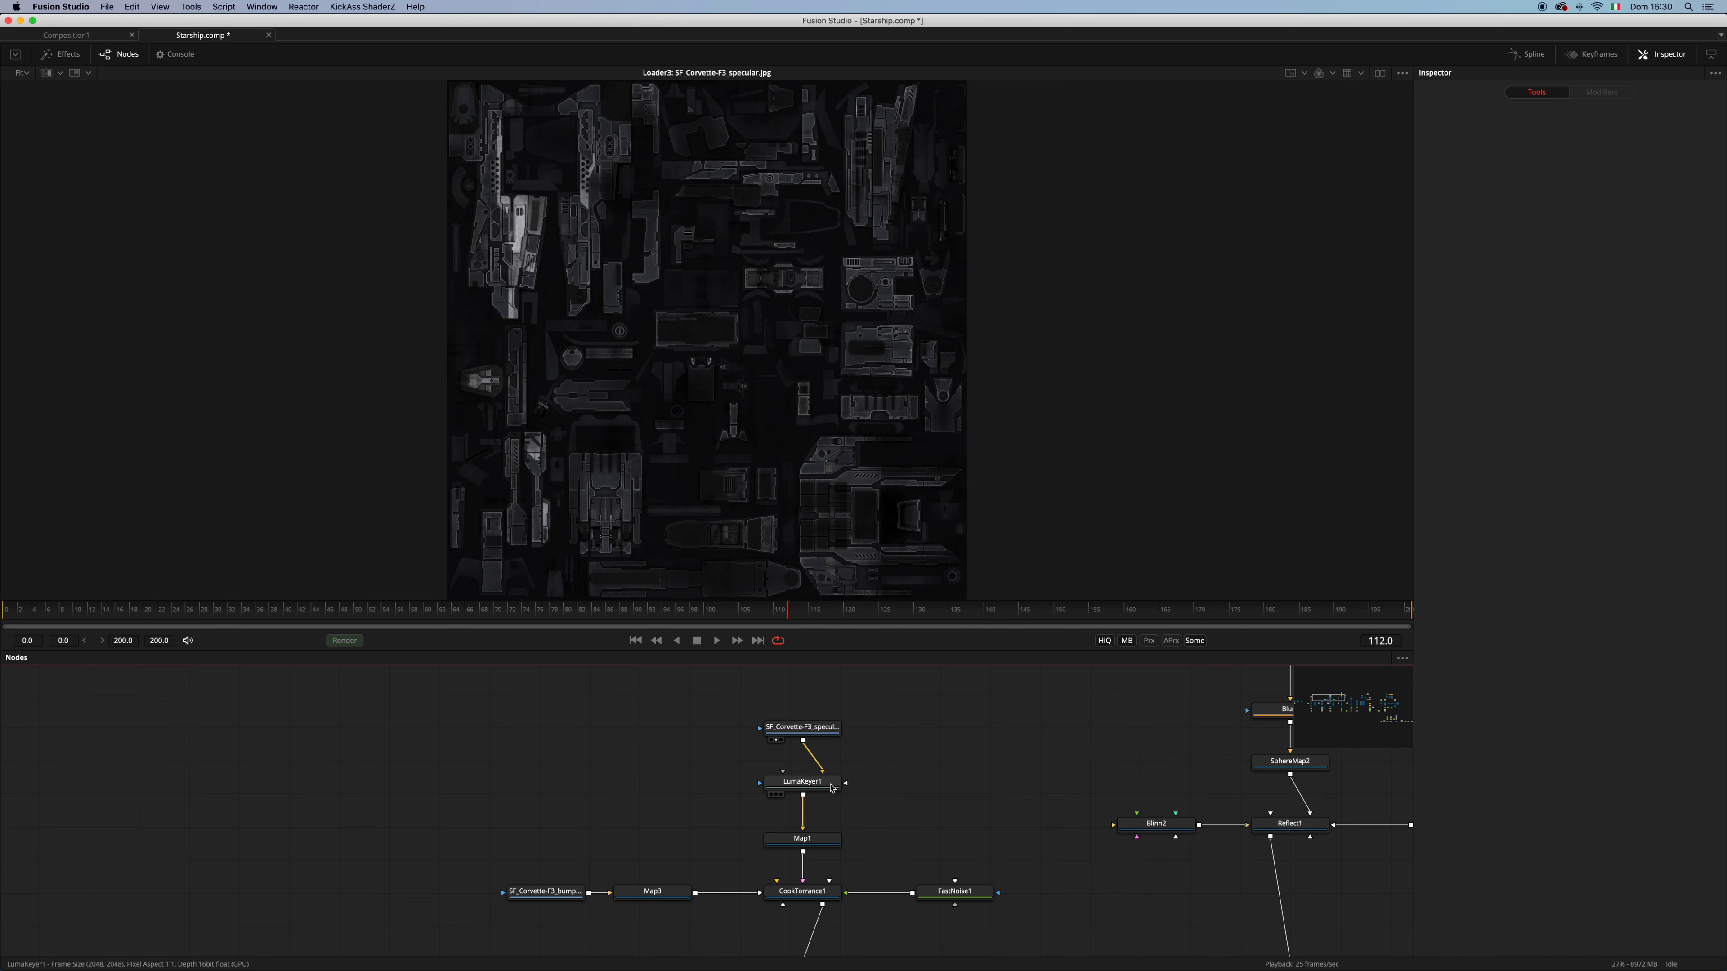
left_click_drag(831, 788, 884, 477)
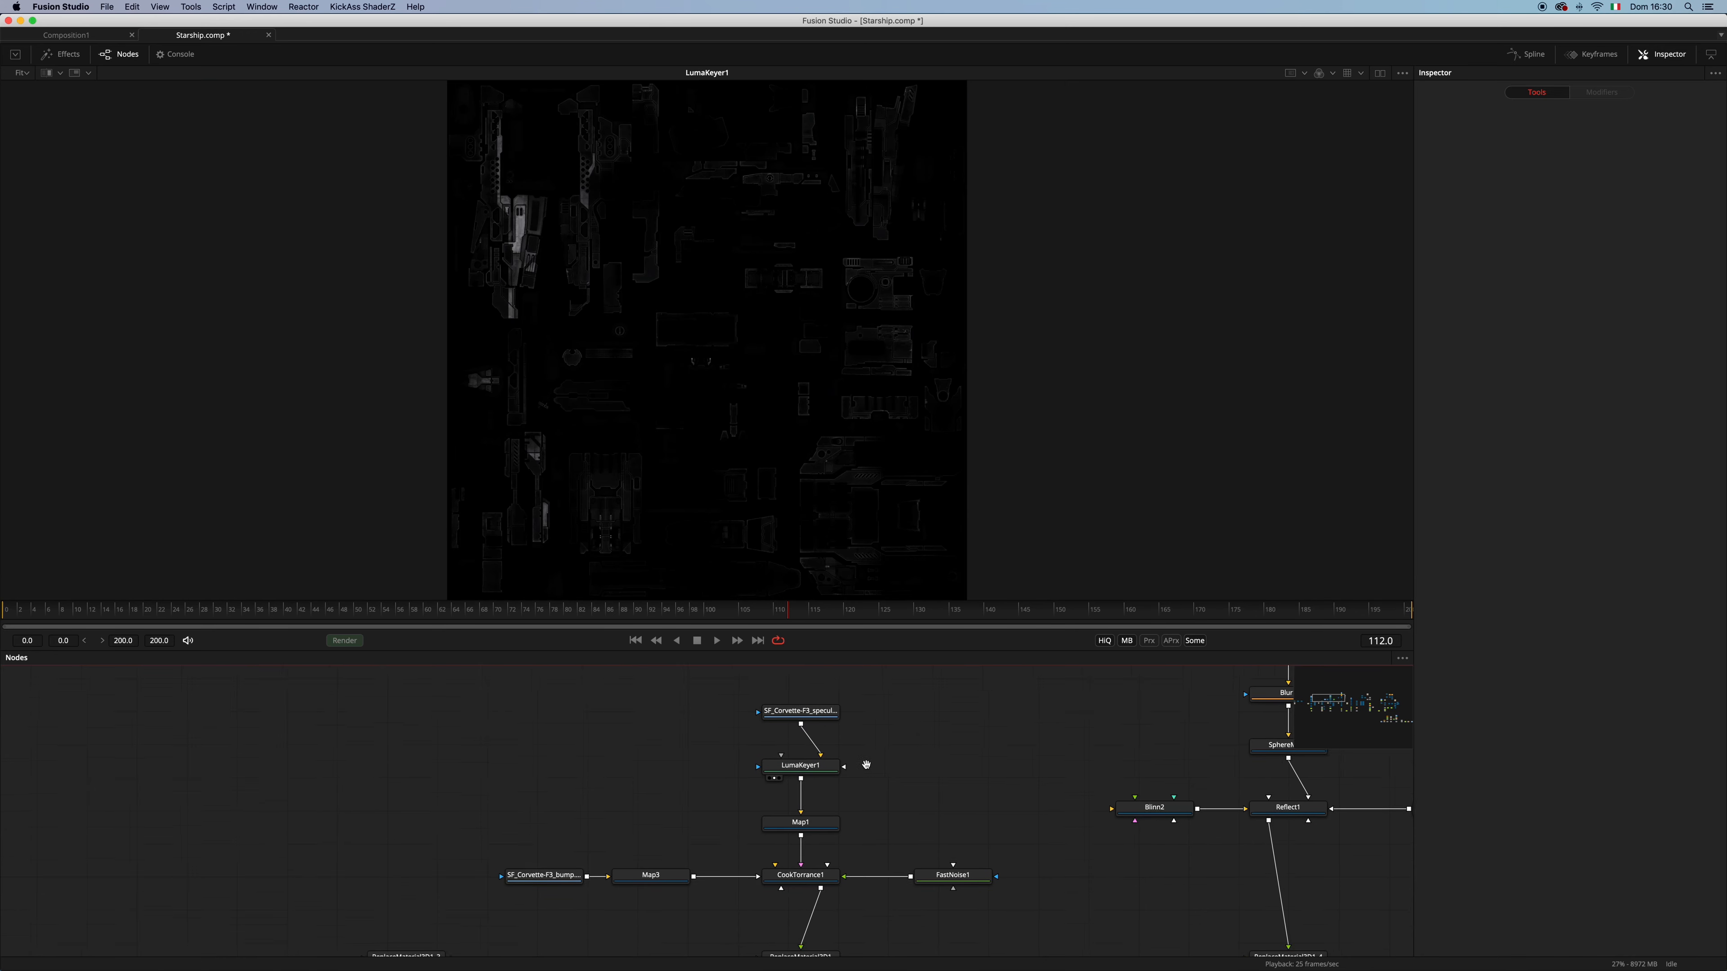
Display SF_Corvette-F3_bump.jpg in the viewer, and select Map3 to check its heightmap settings and display its output
scroll(804, 810, "down", 5)
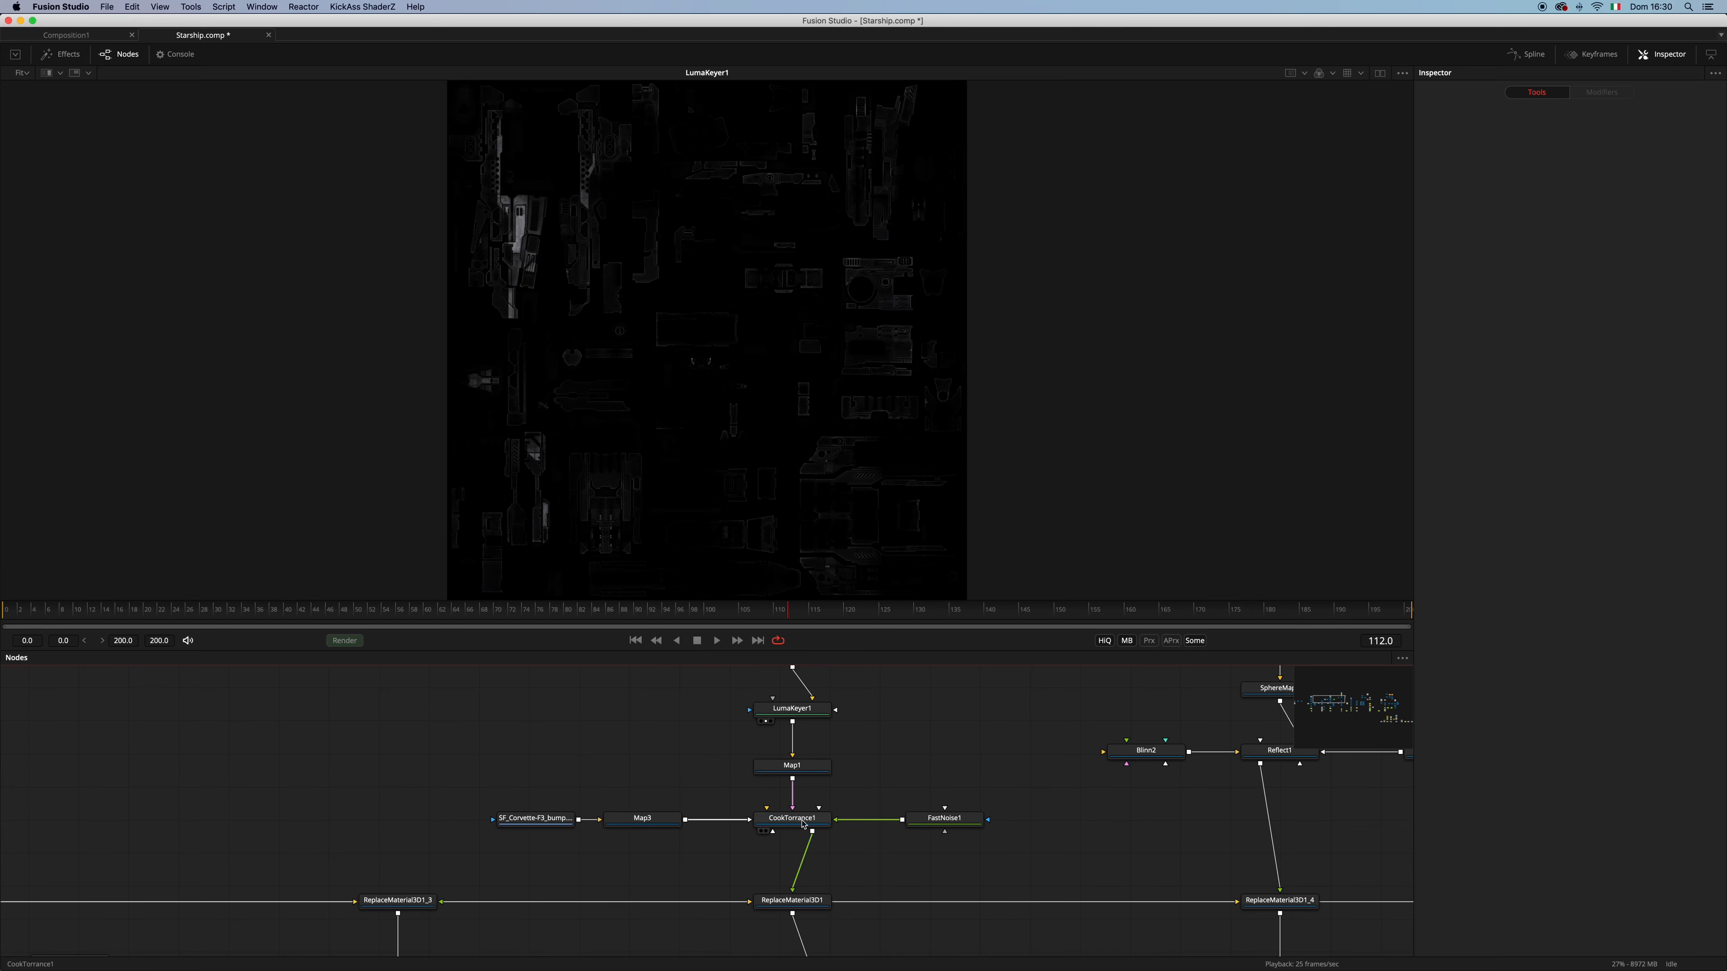
left_click(642, 823)
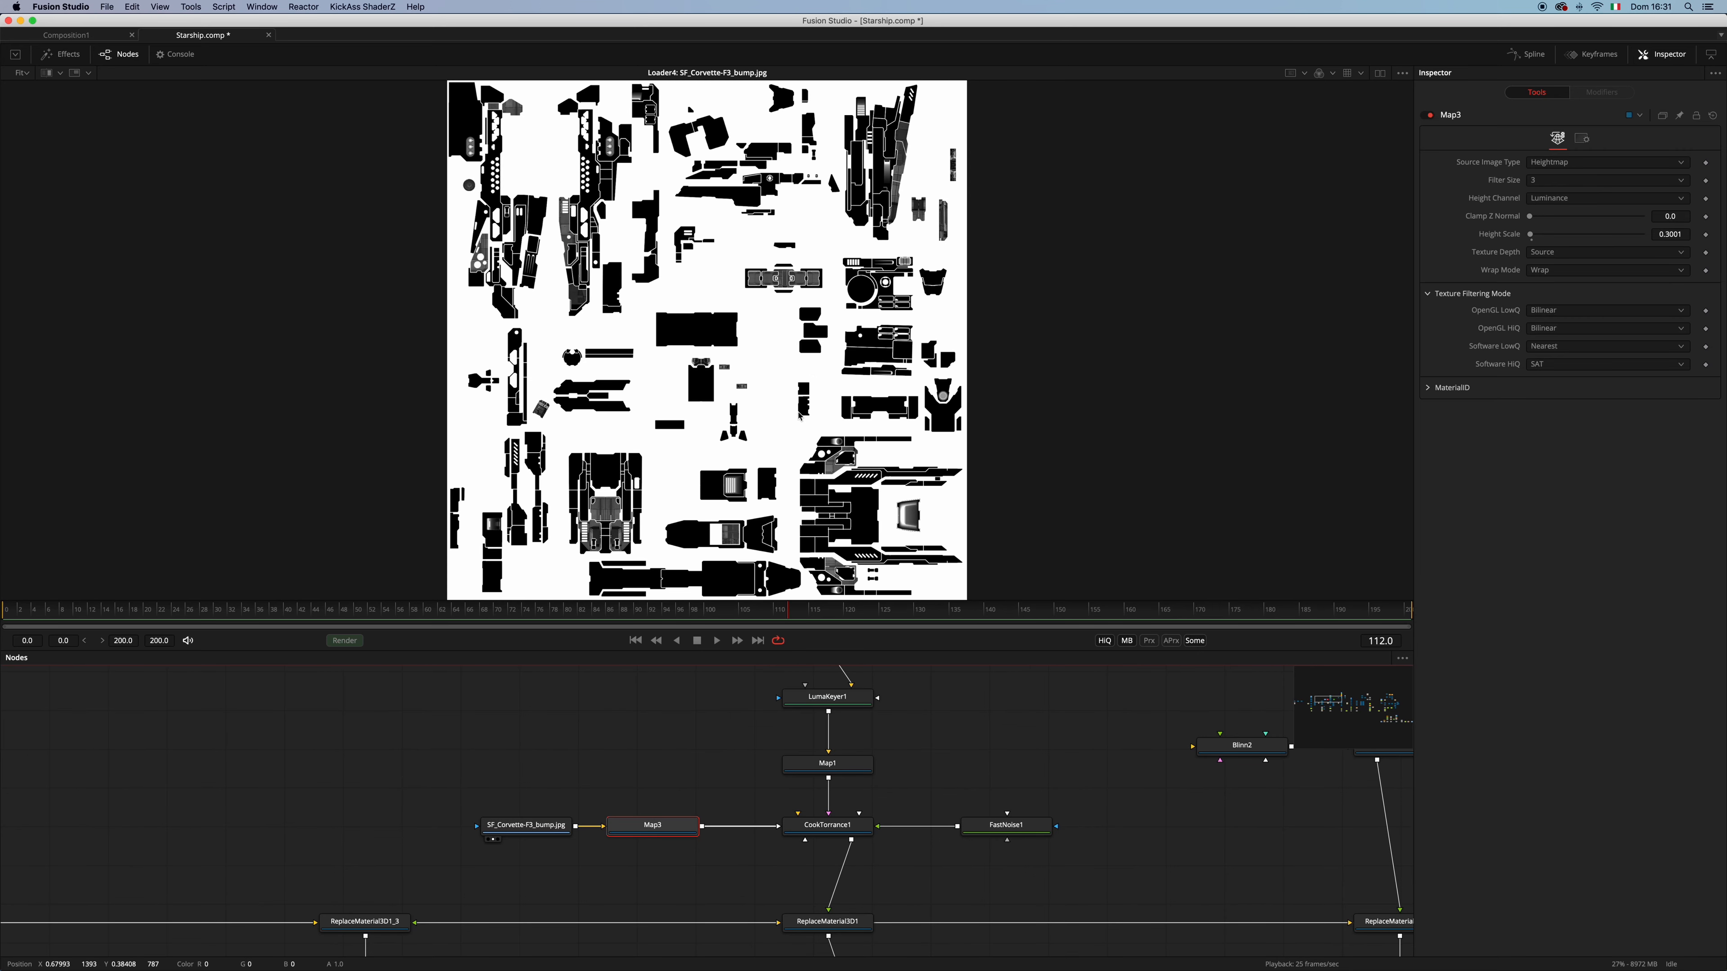
key("1")
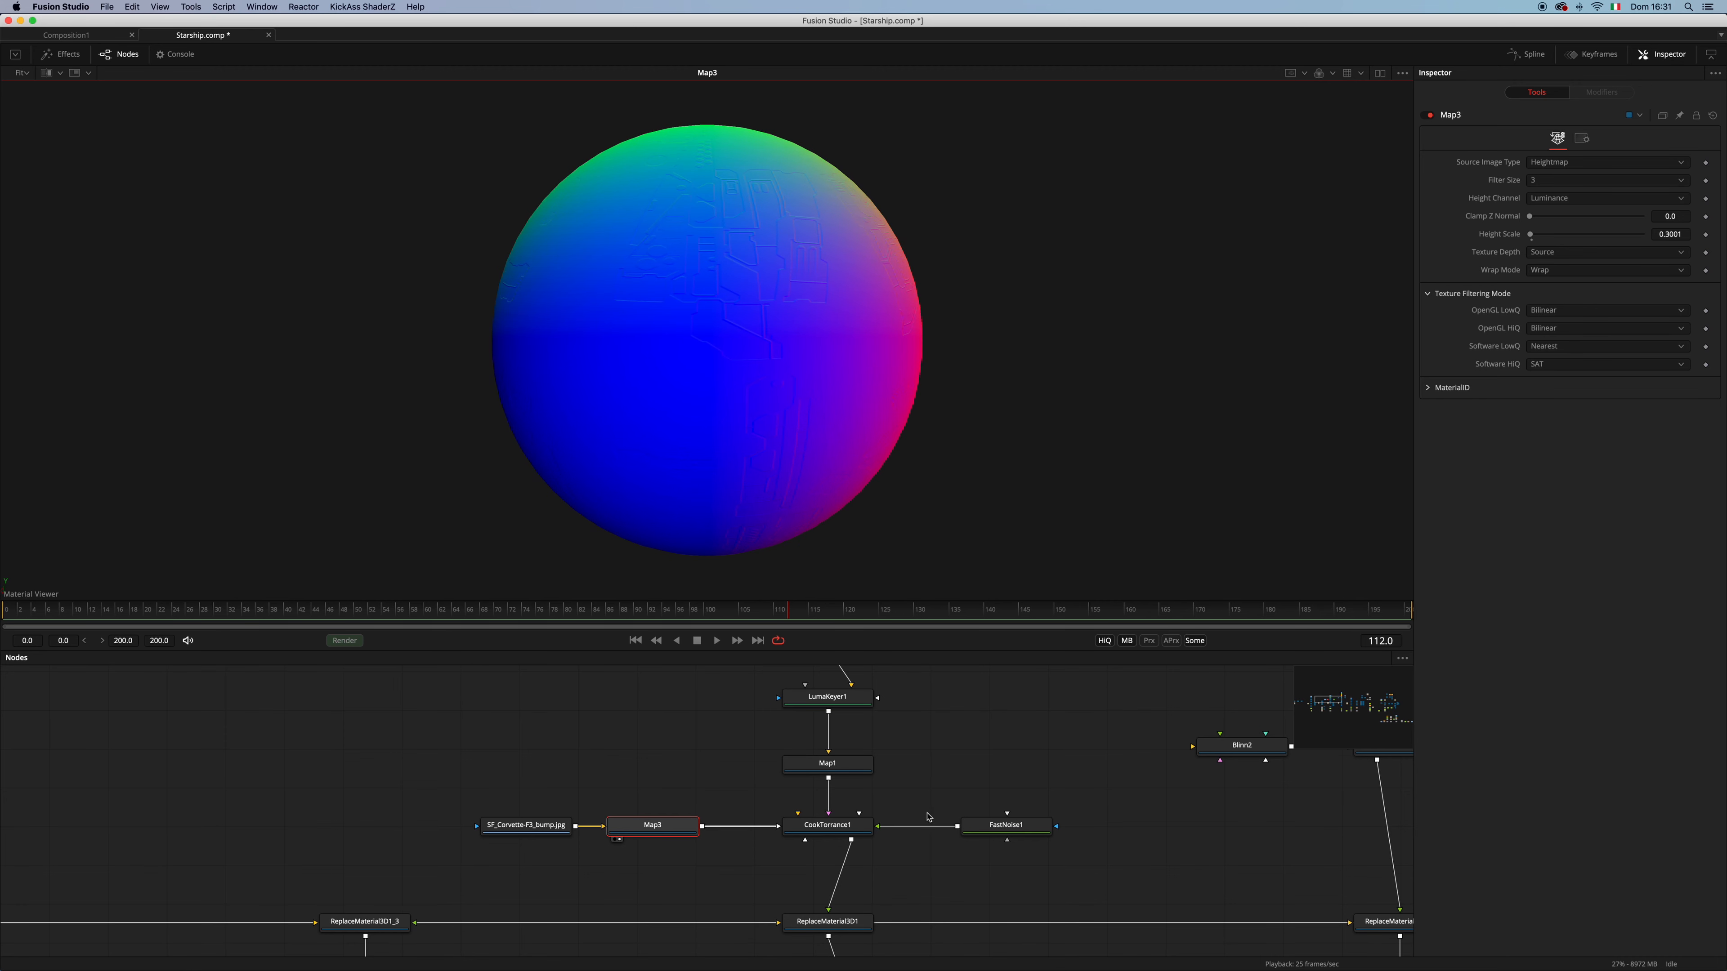
Display FastNoise1 and the Merge3D1 scene in the viewer, and scrub the timeline back to frame 95
key("1")
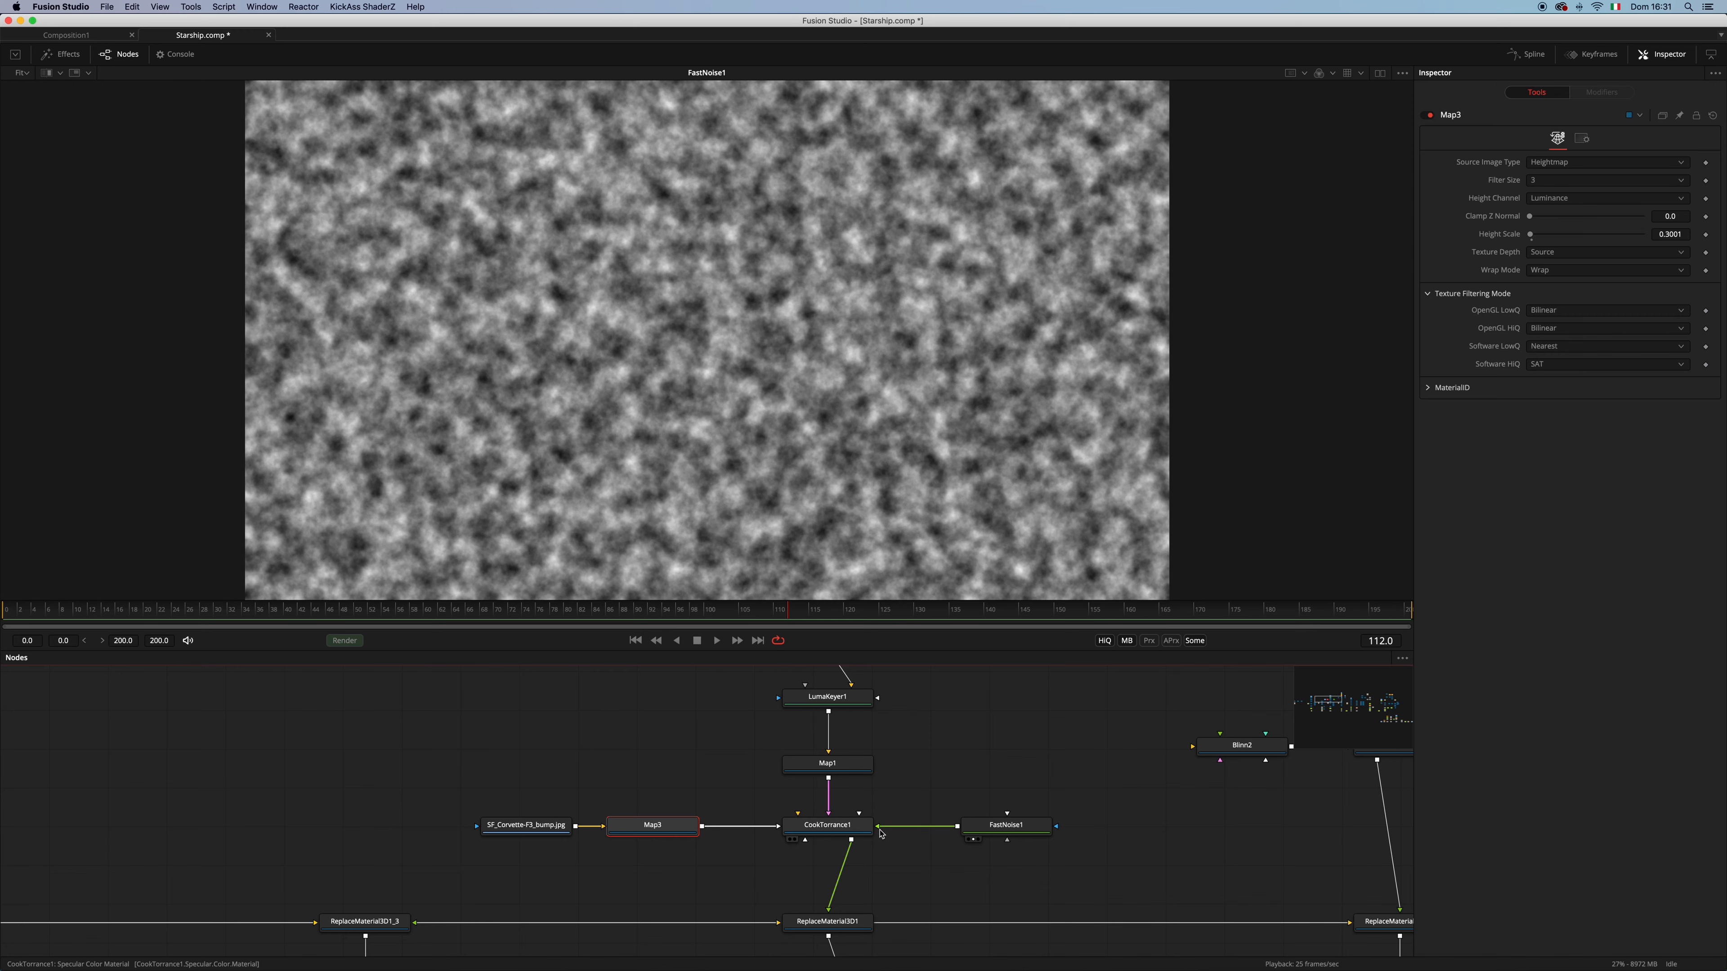
scroll(884, 810, "down", 5)
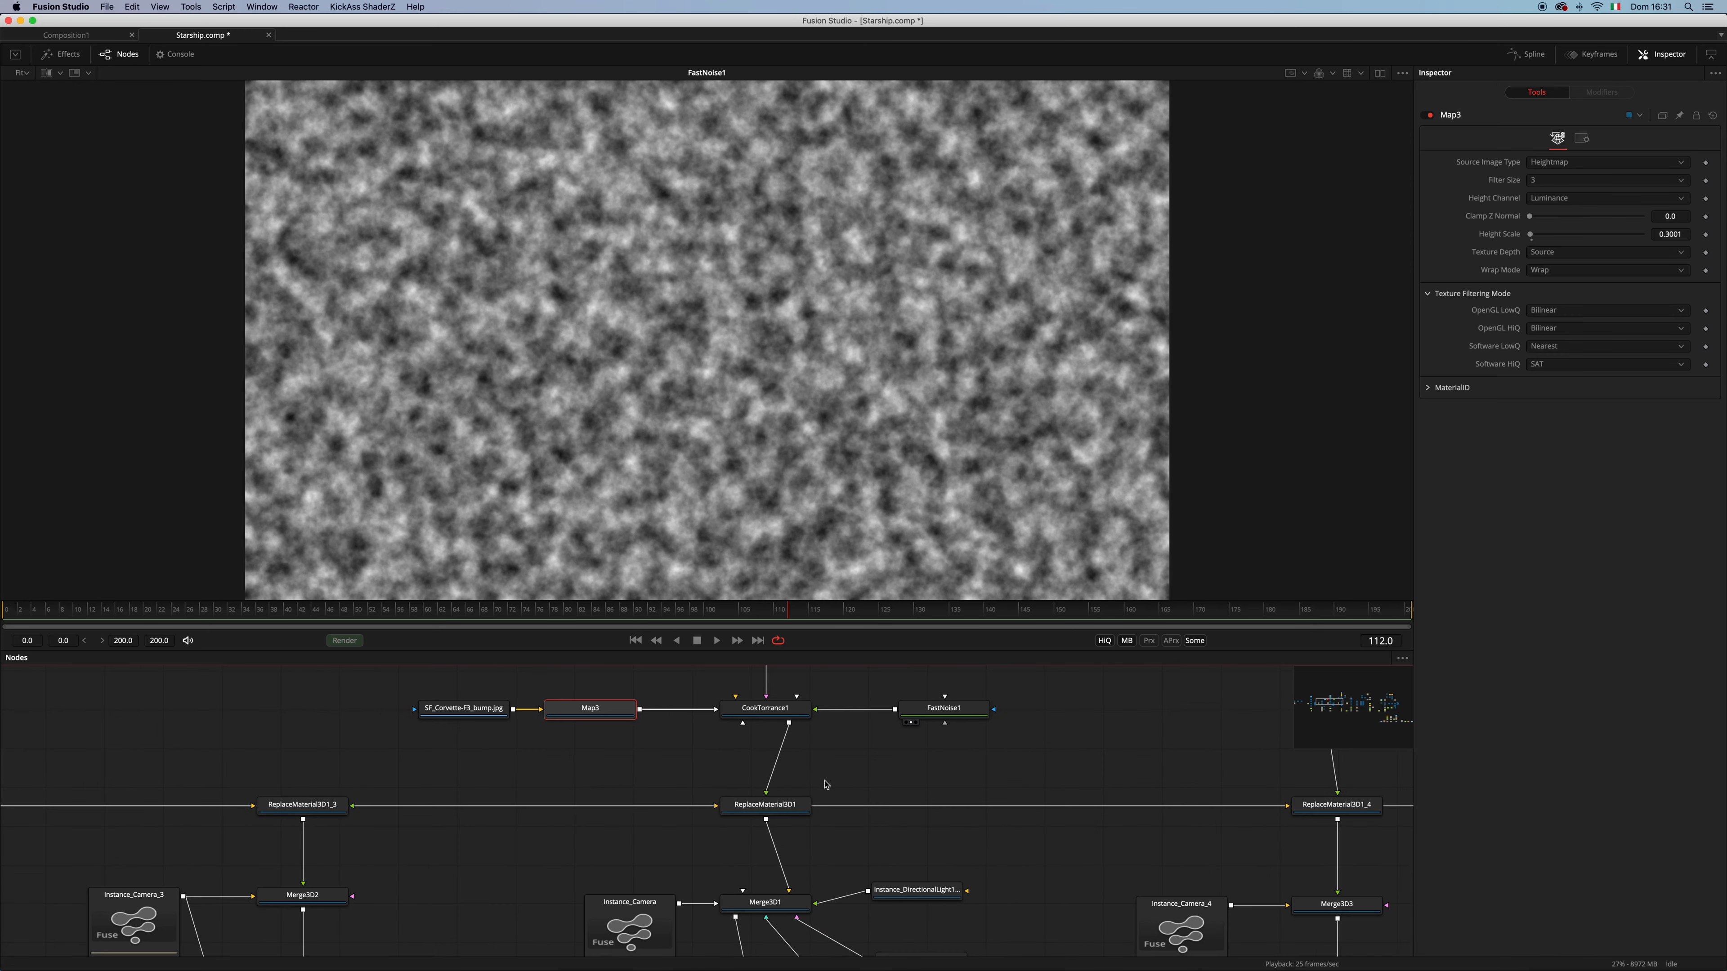
key("1")
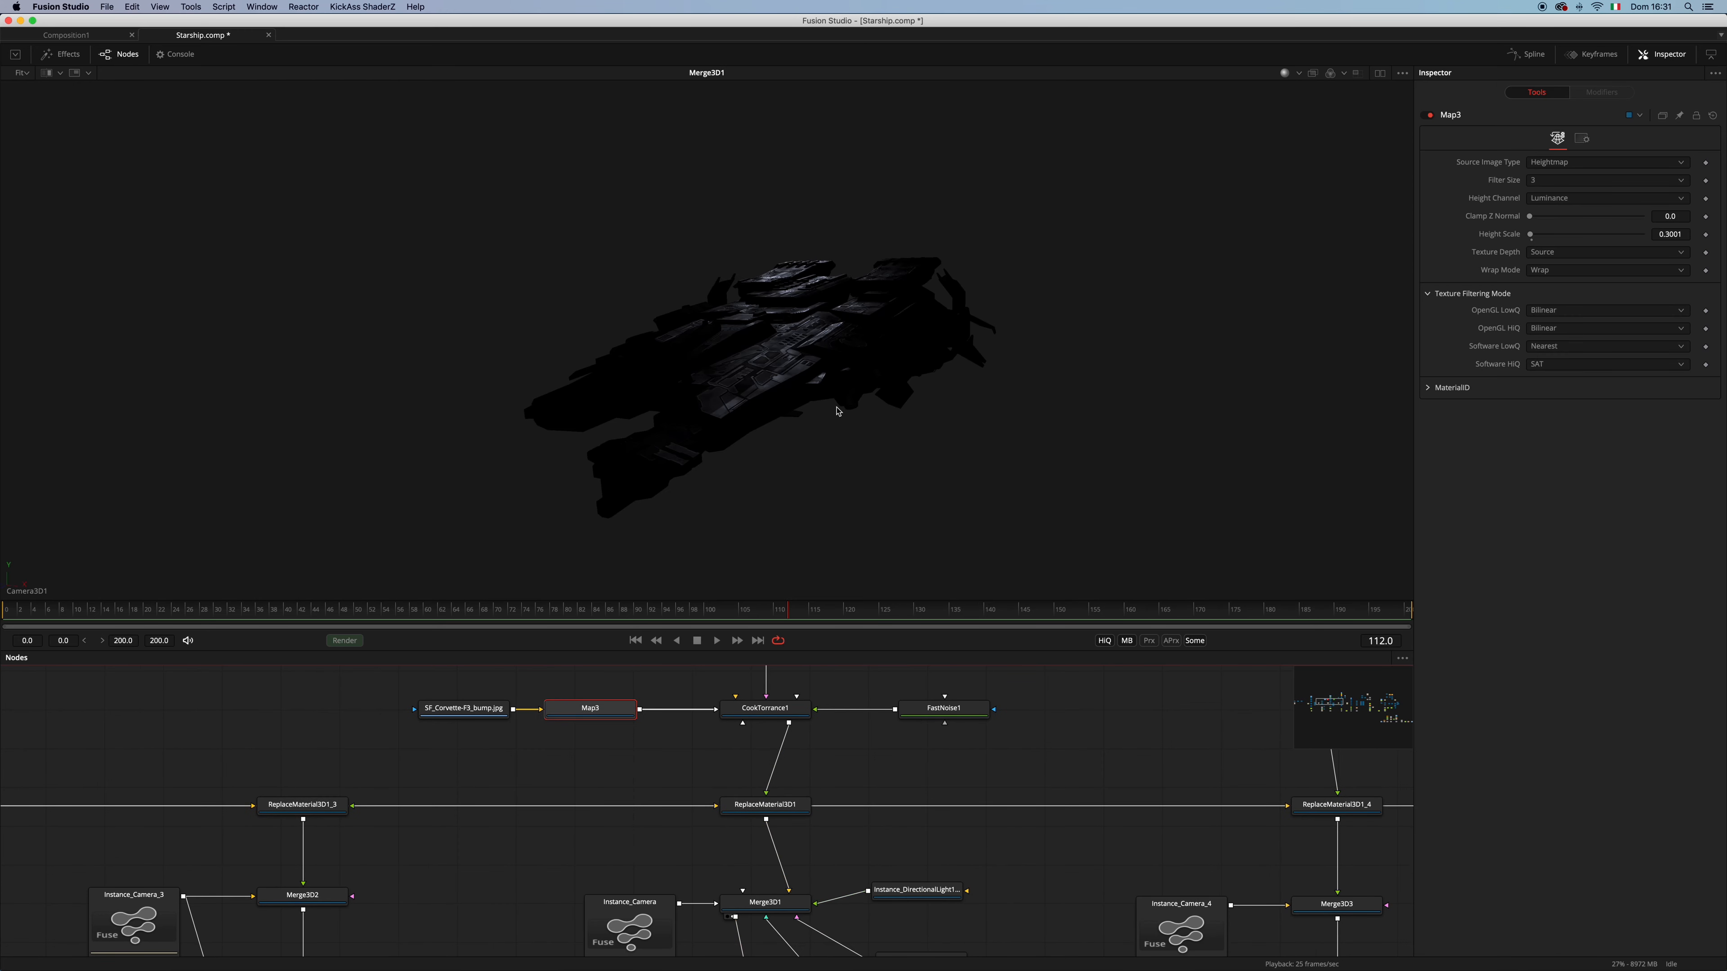
left_click_drag(784, 609, 739, 631)
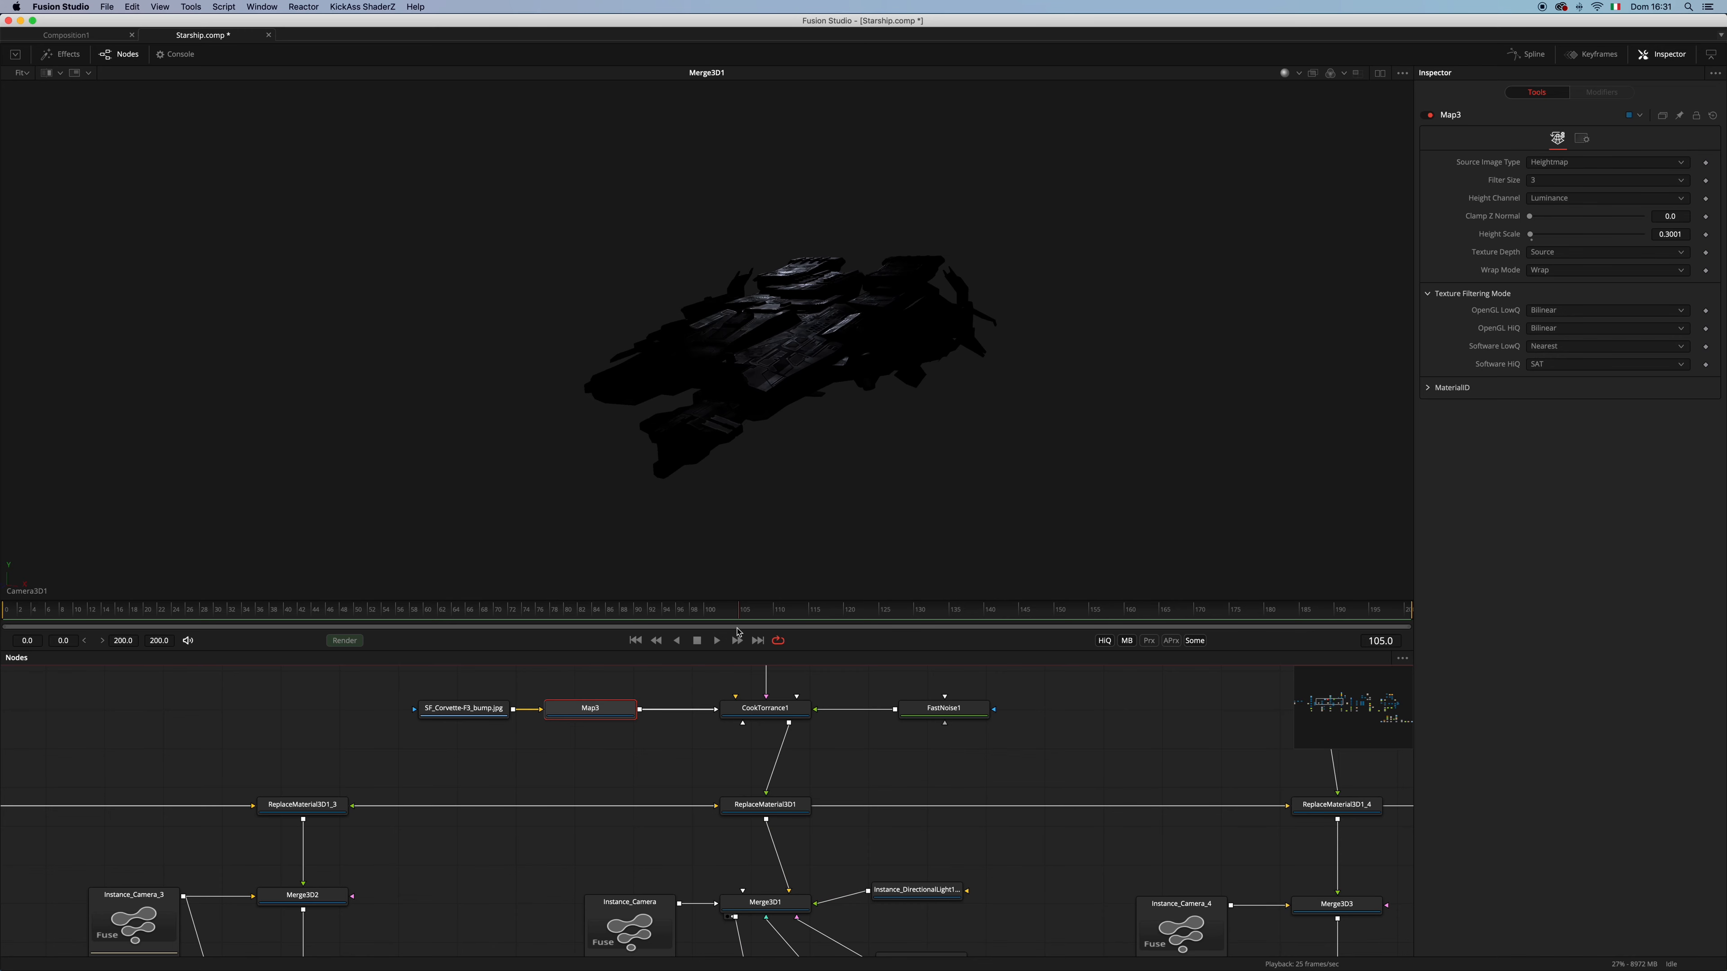
left_click(669, 607)
Compare the CookTorrance1 material with the Merge3D1 scene in the viewer, and play back the scene's animation
left_click_drag(763, 707, 841, 418)
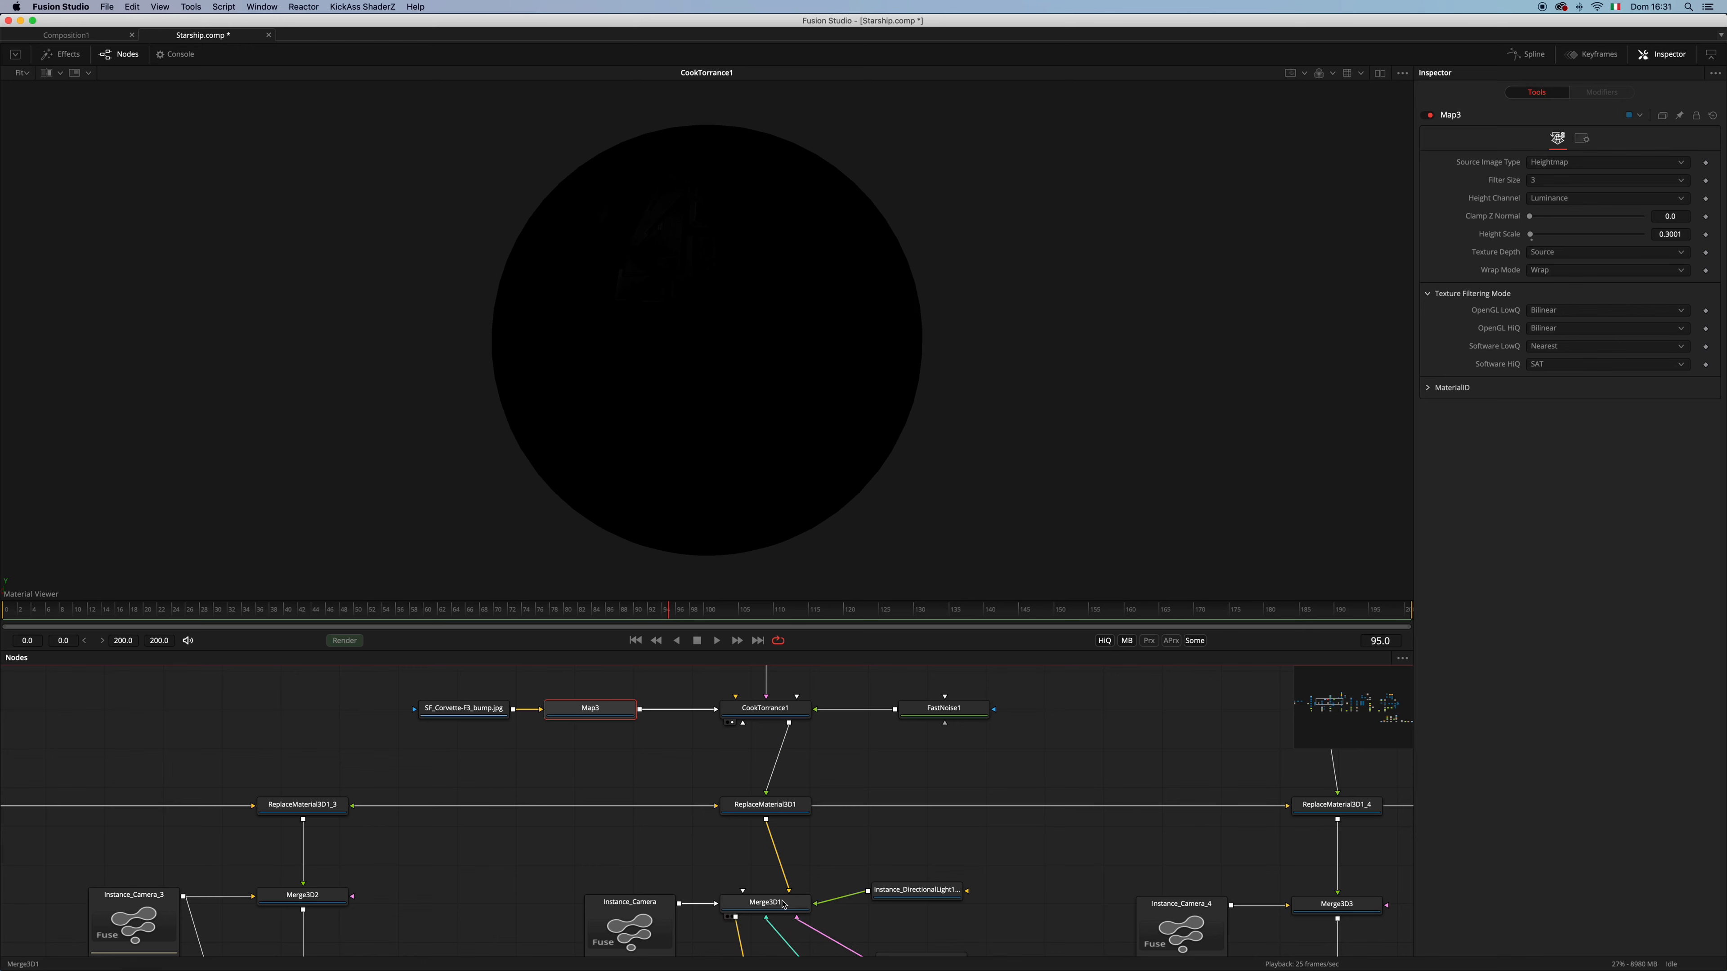
left_click_drag(764, 903, 797, 536)
key("space")
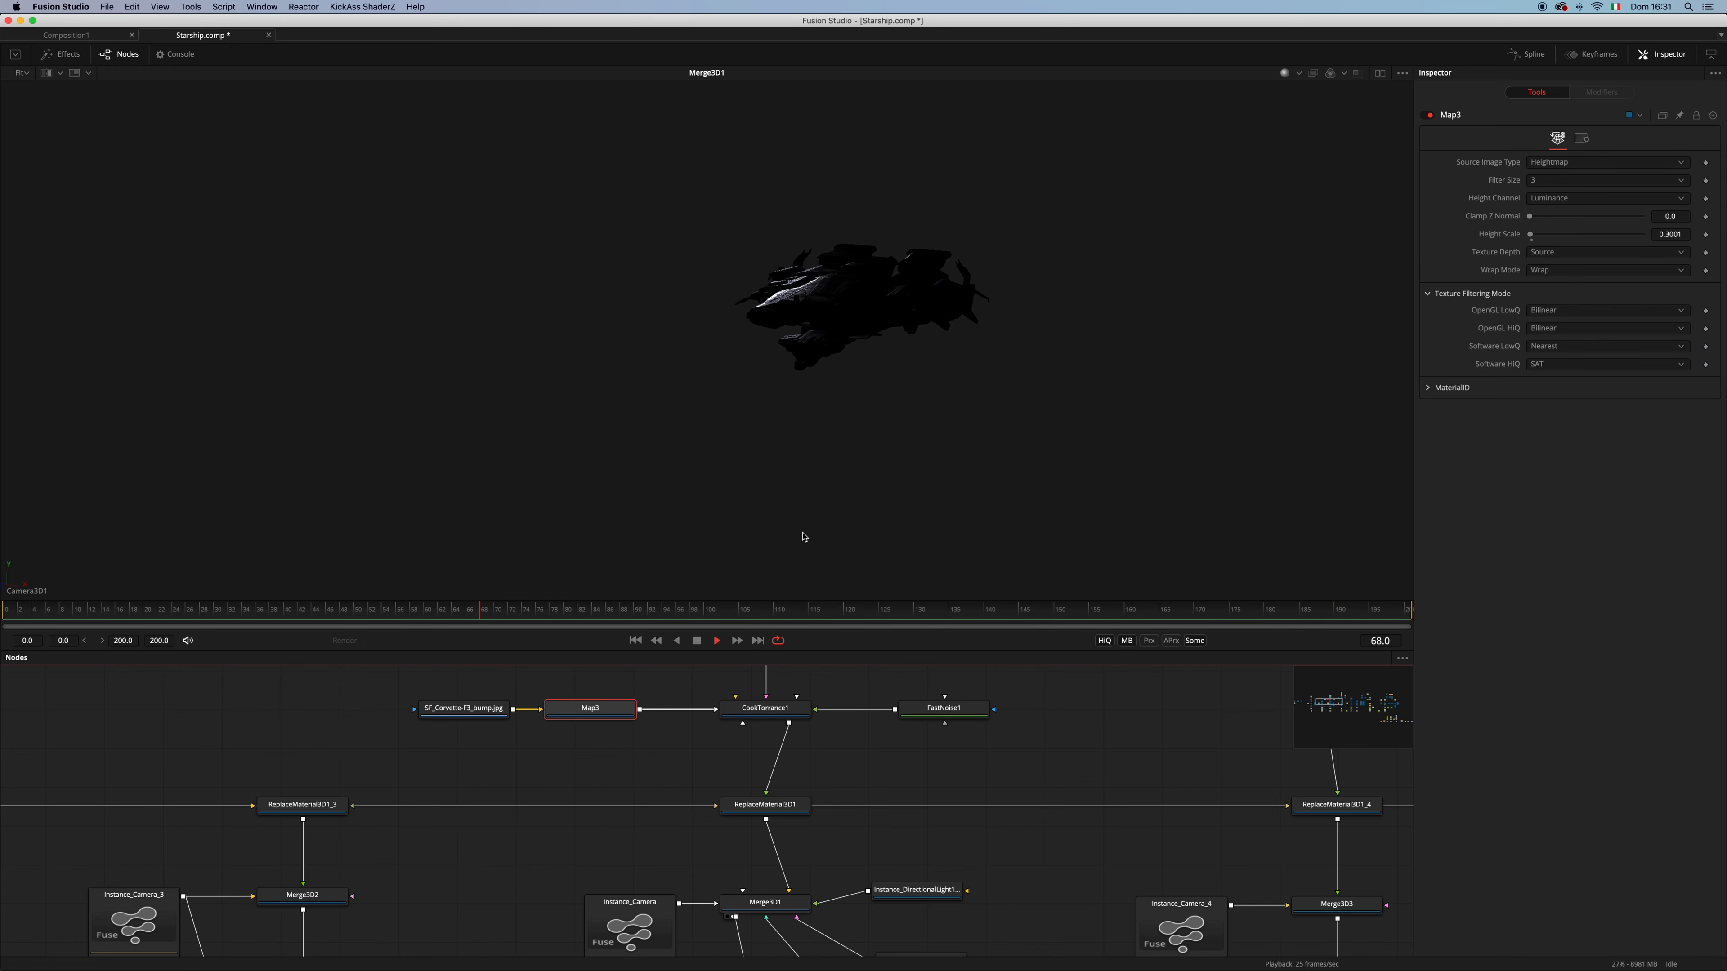
key("space")
Display the outputs of Renderer3D1 and BrightnessContrast6, and select BrightnessContrast6 to check its gain
scroll(933, 709, "down", 6)
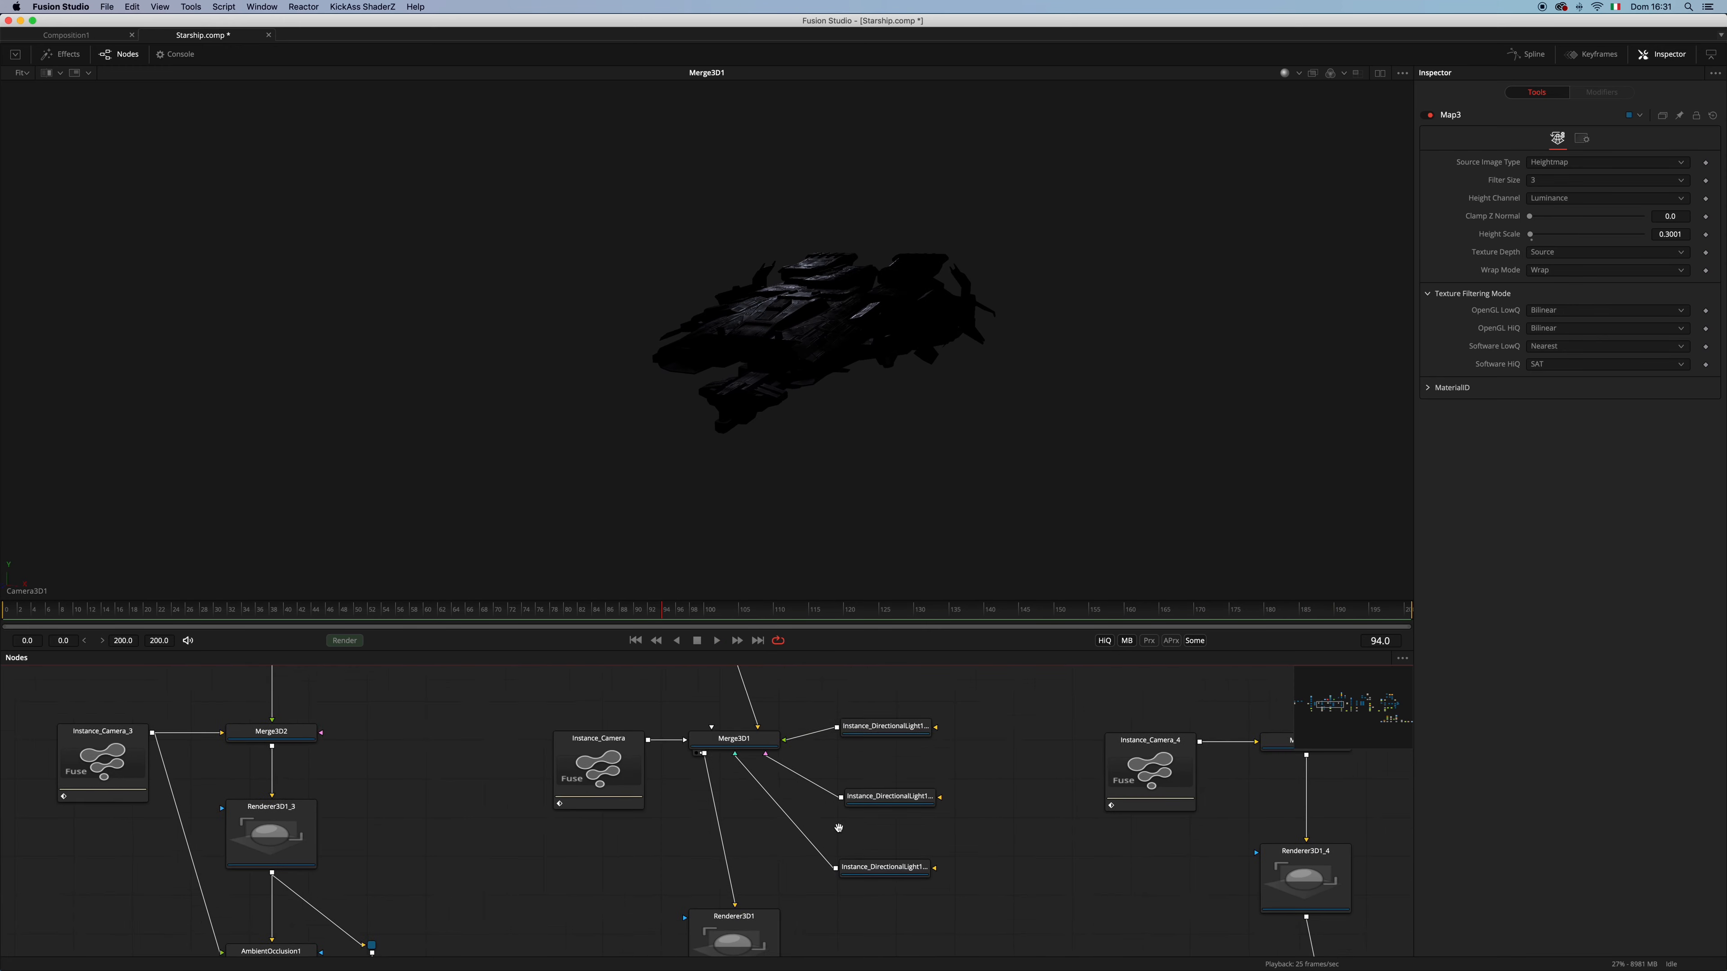
key("1")
scroll(867, 884, "down", 3)
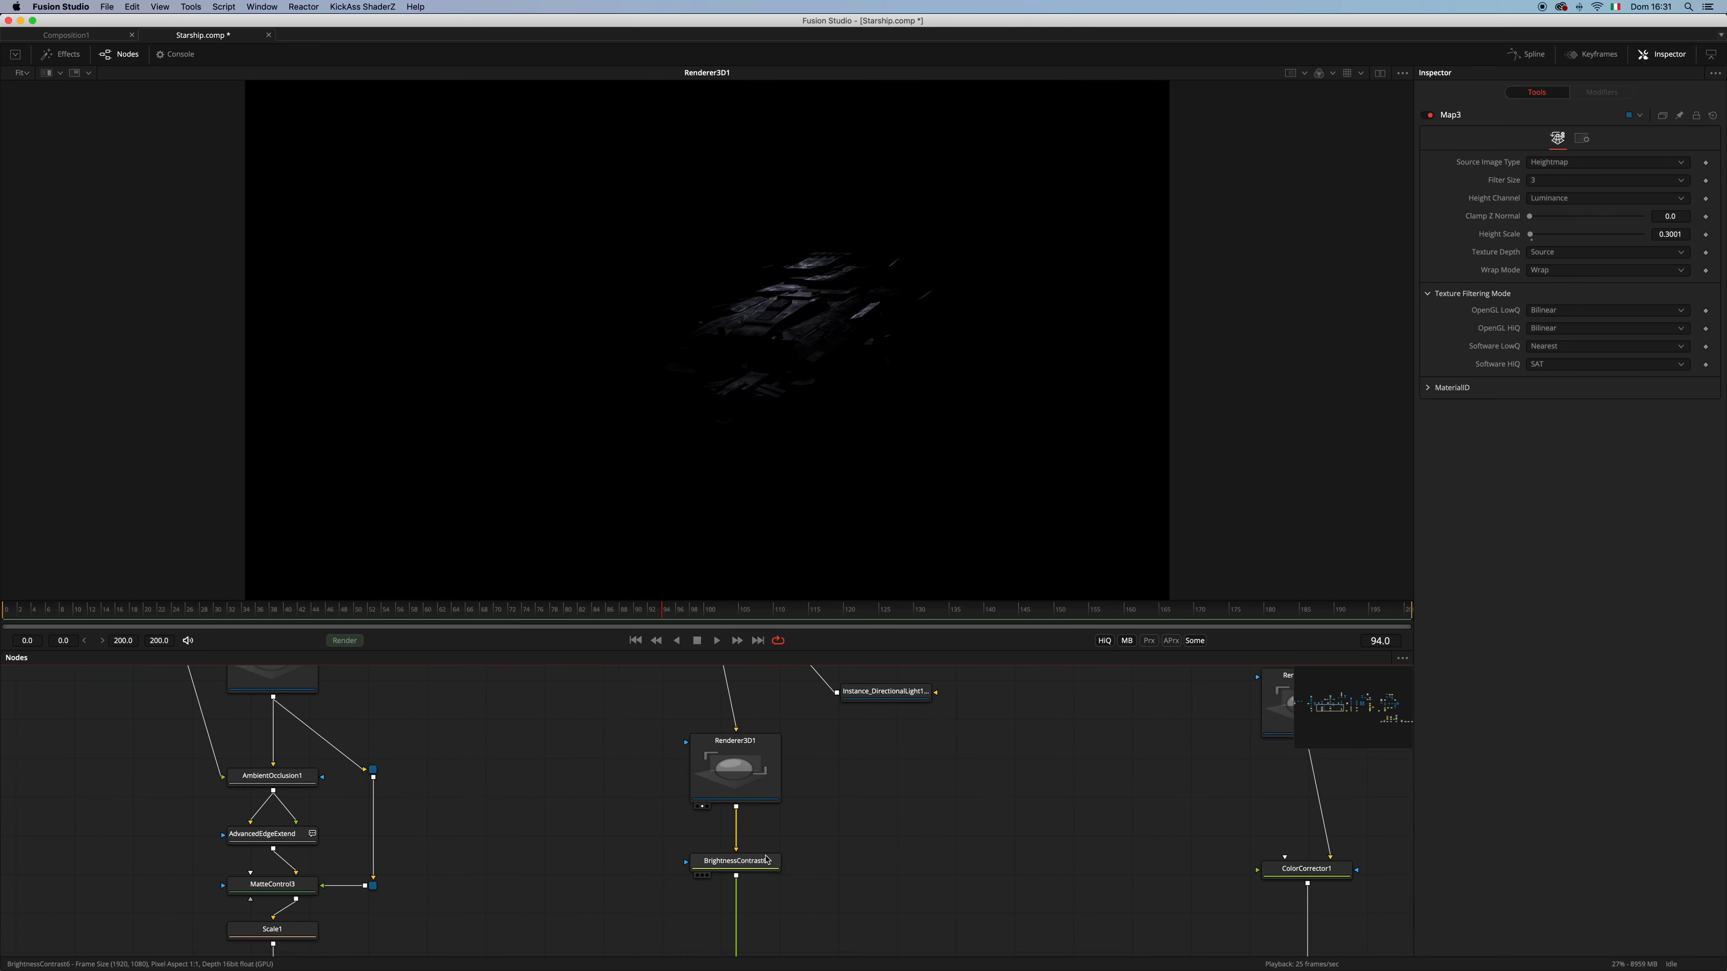
key("1")
left_click(748, 859)
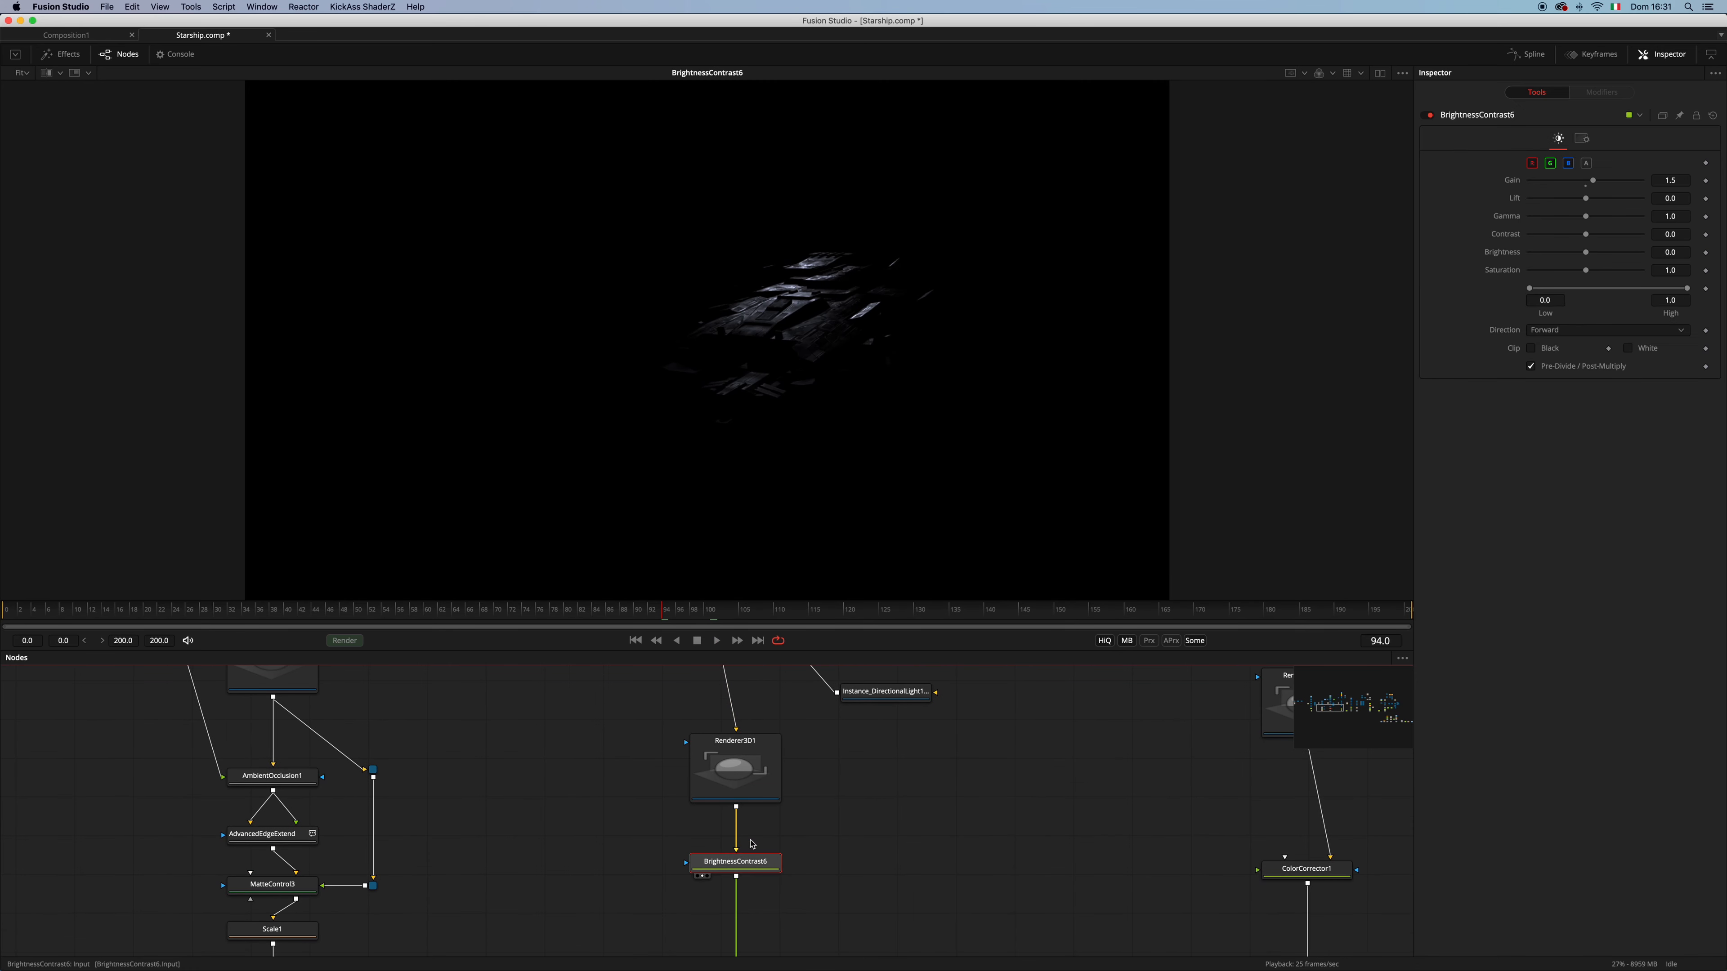
Select Merge1, display its output in the viewer, and go to frame 112
scroll(812, 817, "down", 4)
left_click(741, 861)
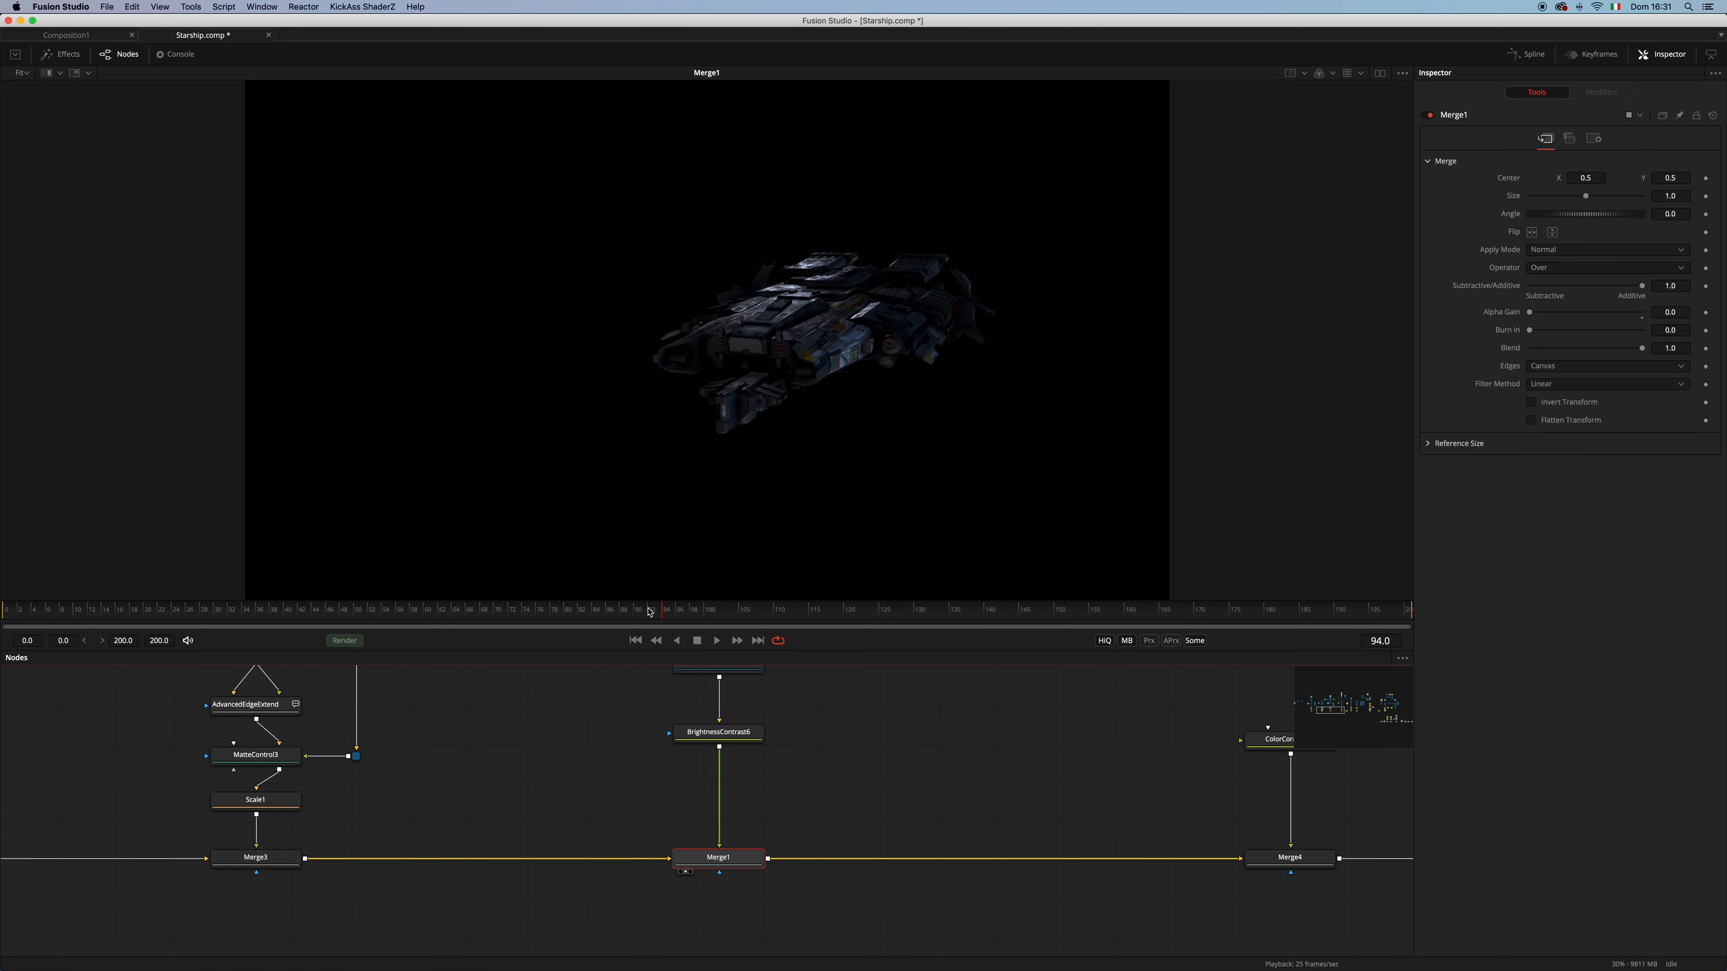
left_click(789, 610)
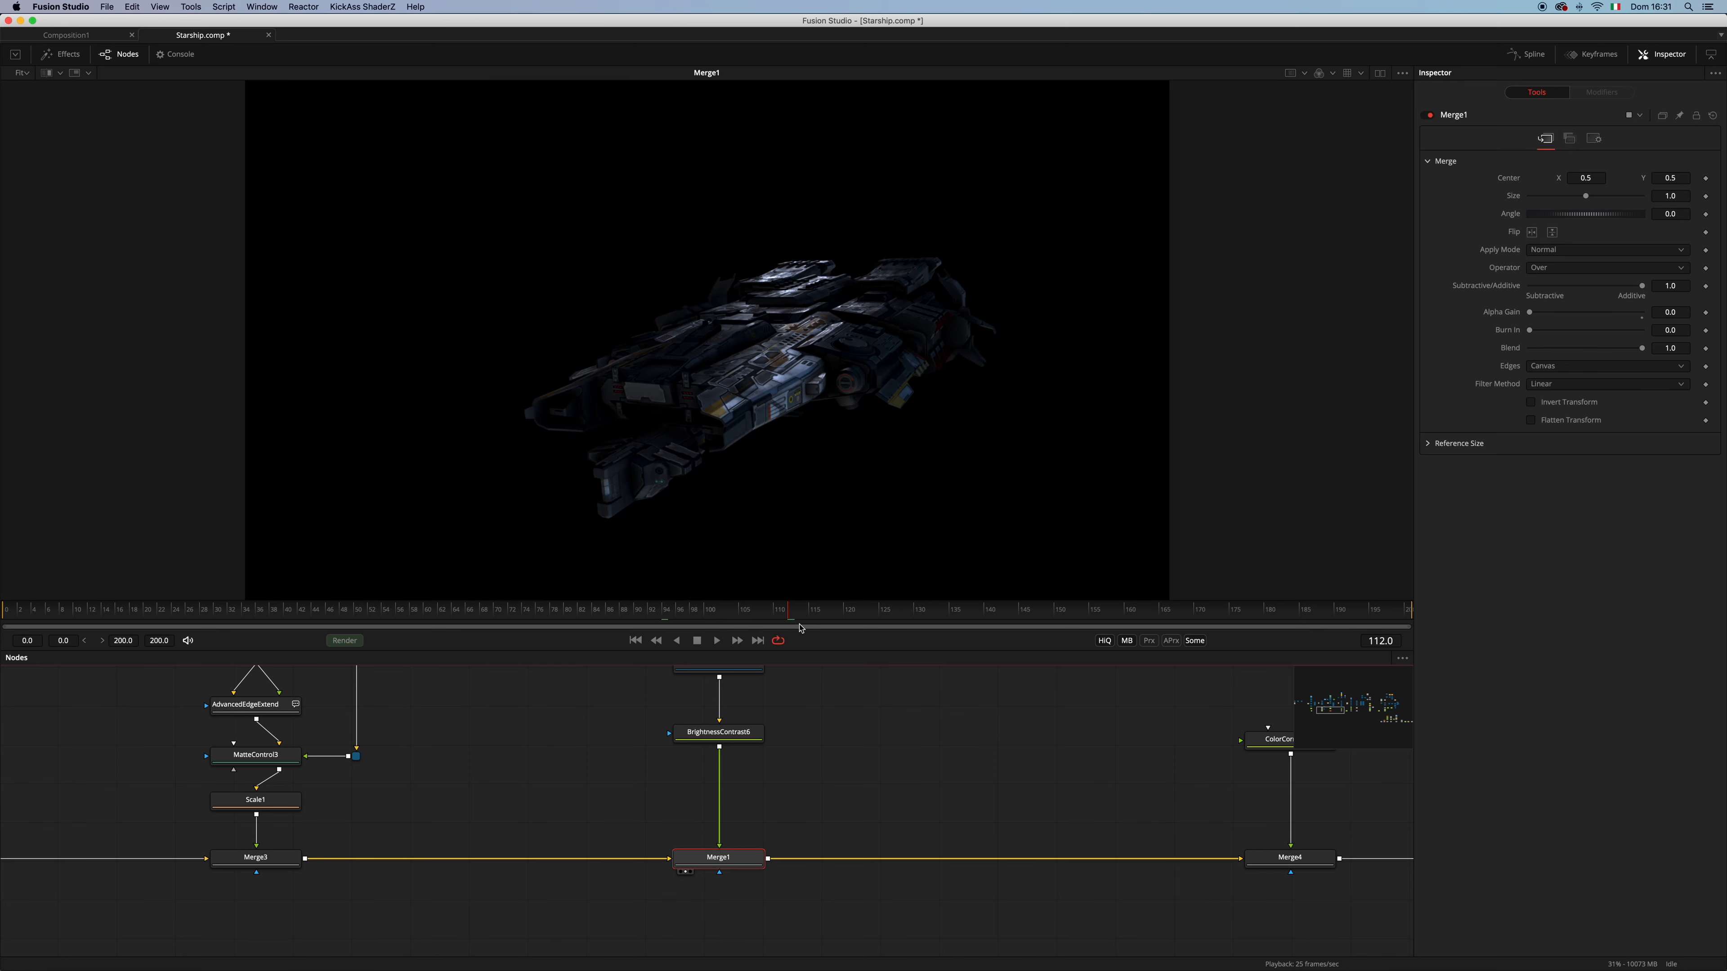
Display the airplane hangar HDRI image above Reflect1 and the output of BrightnessContrast5 in the viewer
scroll(1009, 777, "up", 10)
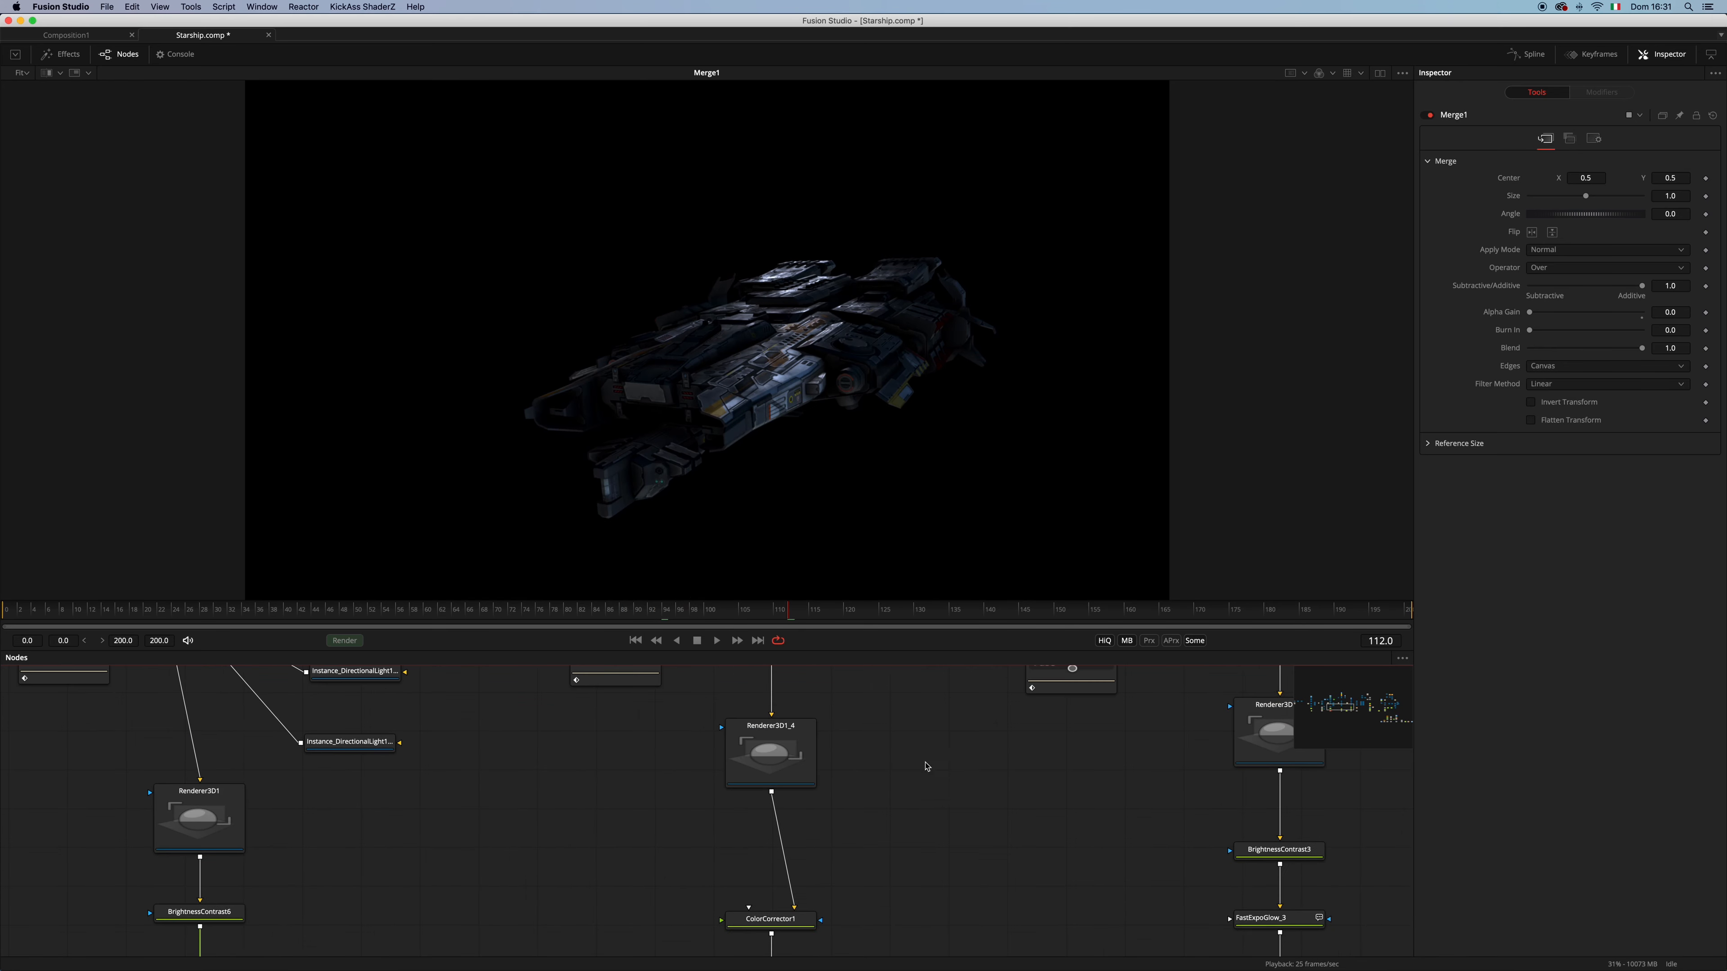
scroll(910, 894, "up", 10)
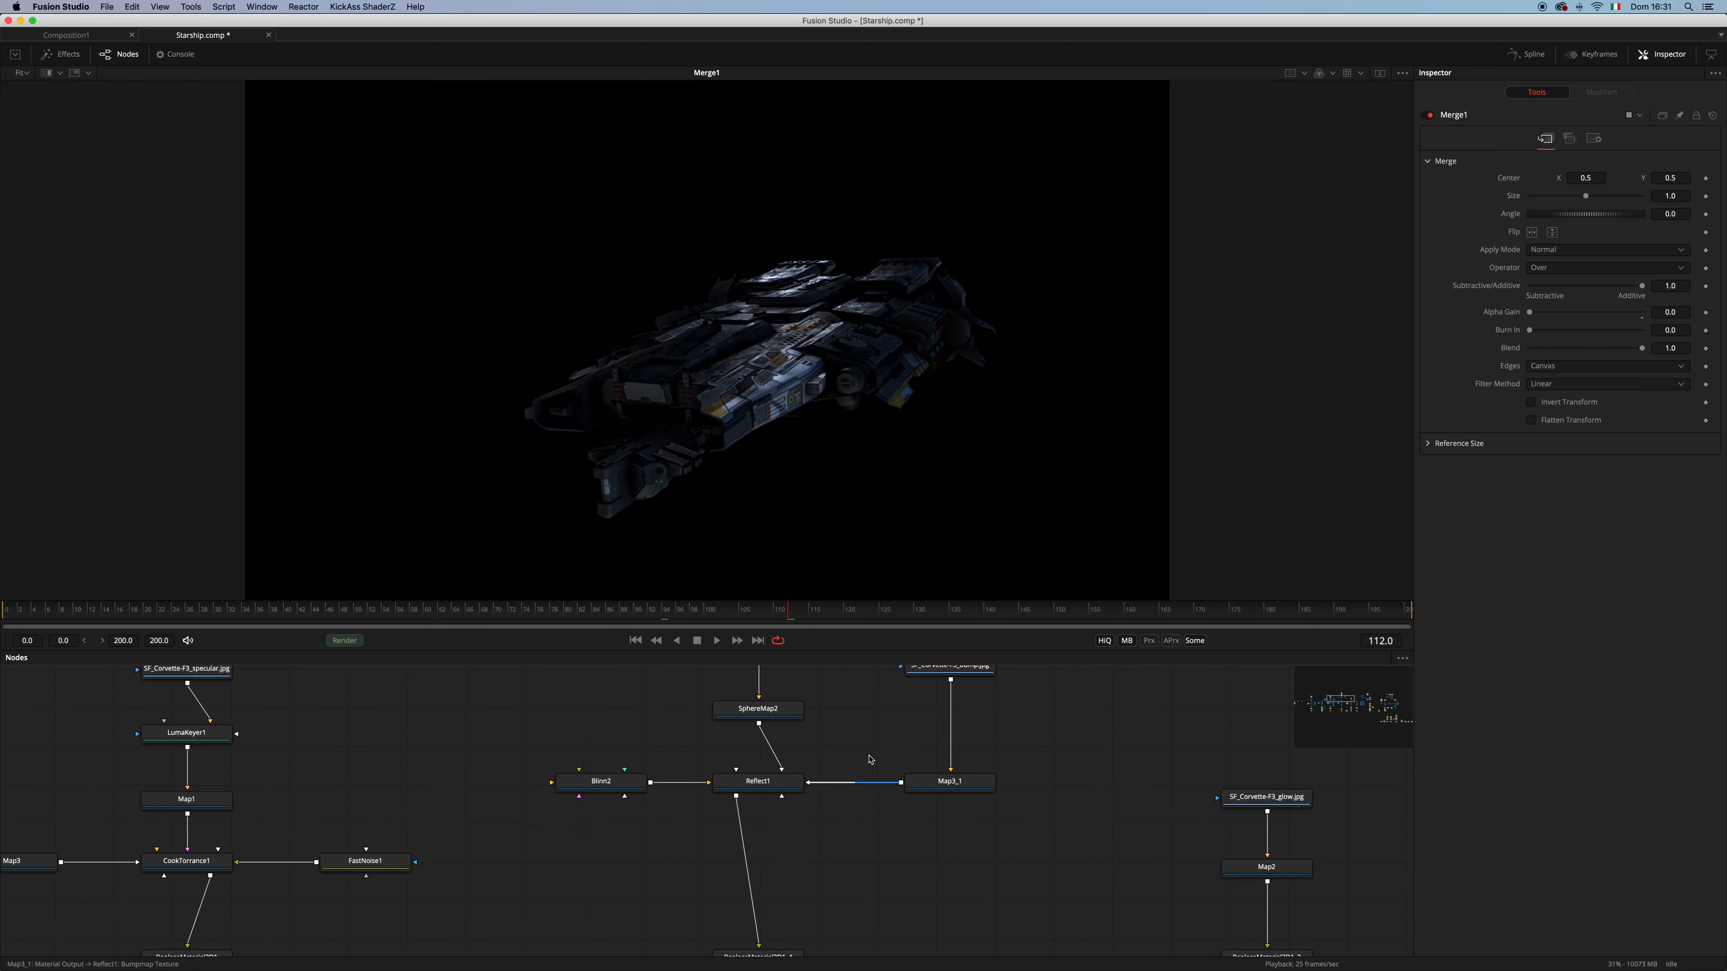
scroll(866, 745, "up", 3)
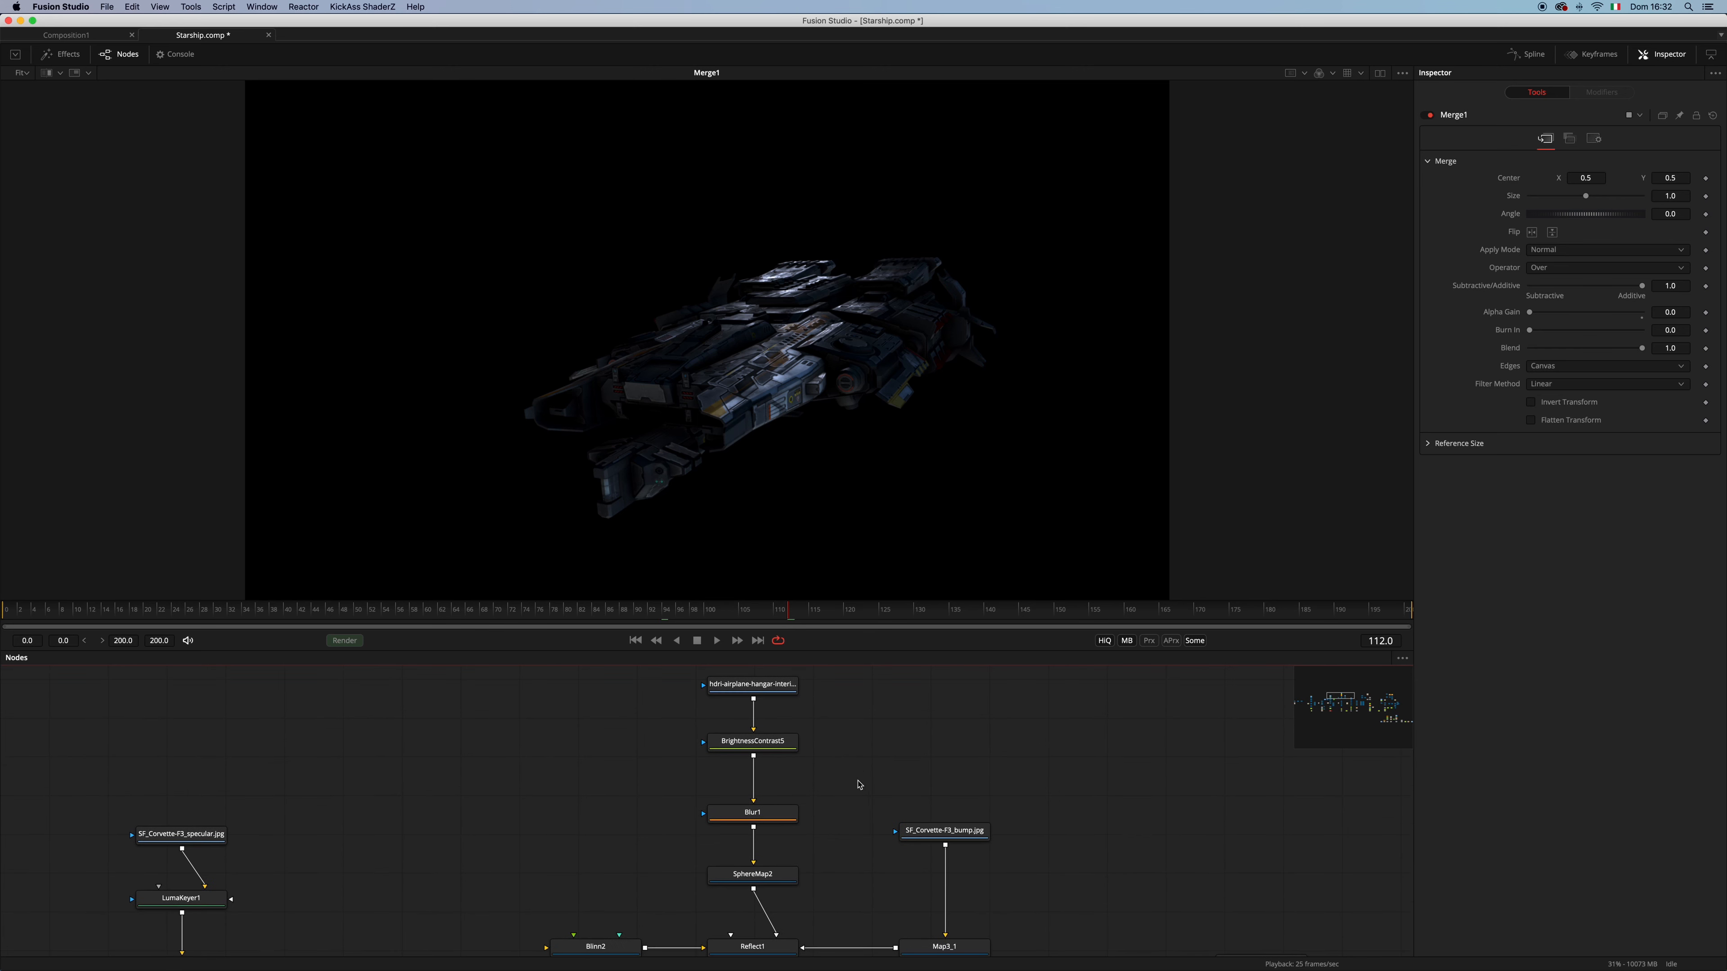
scroll(857, 766, "down", 8)
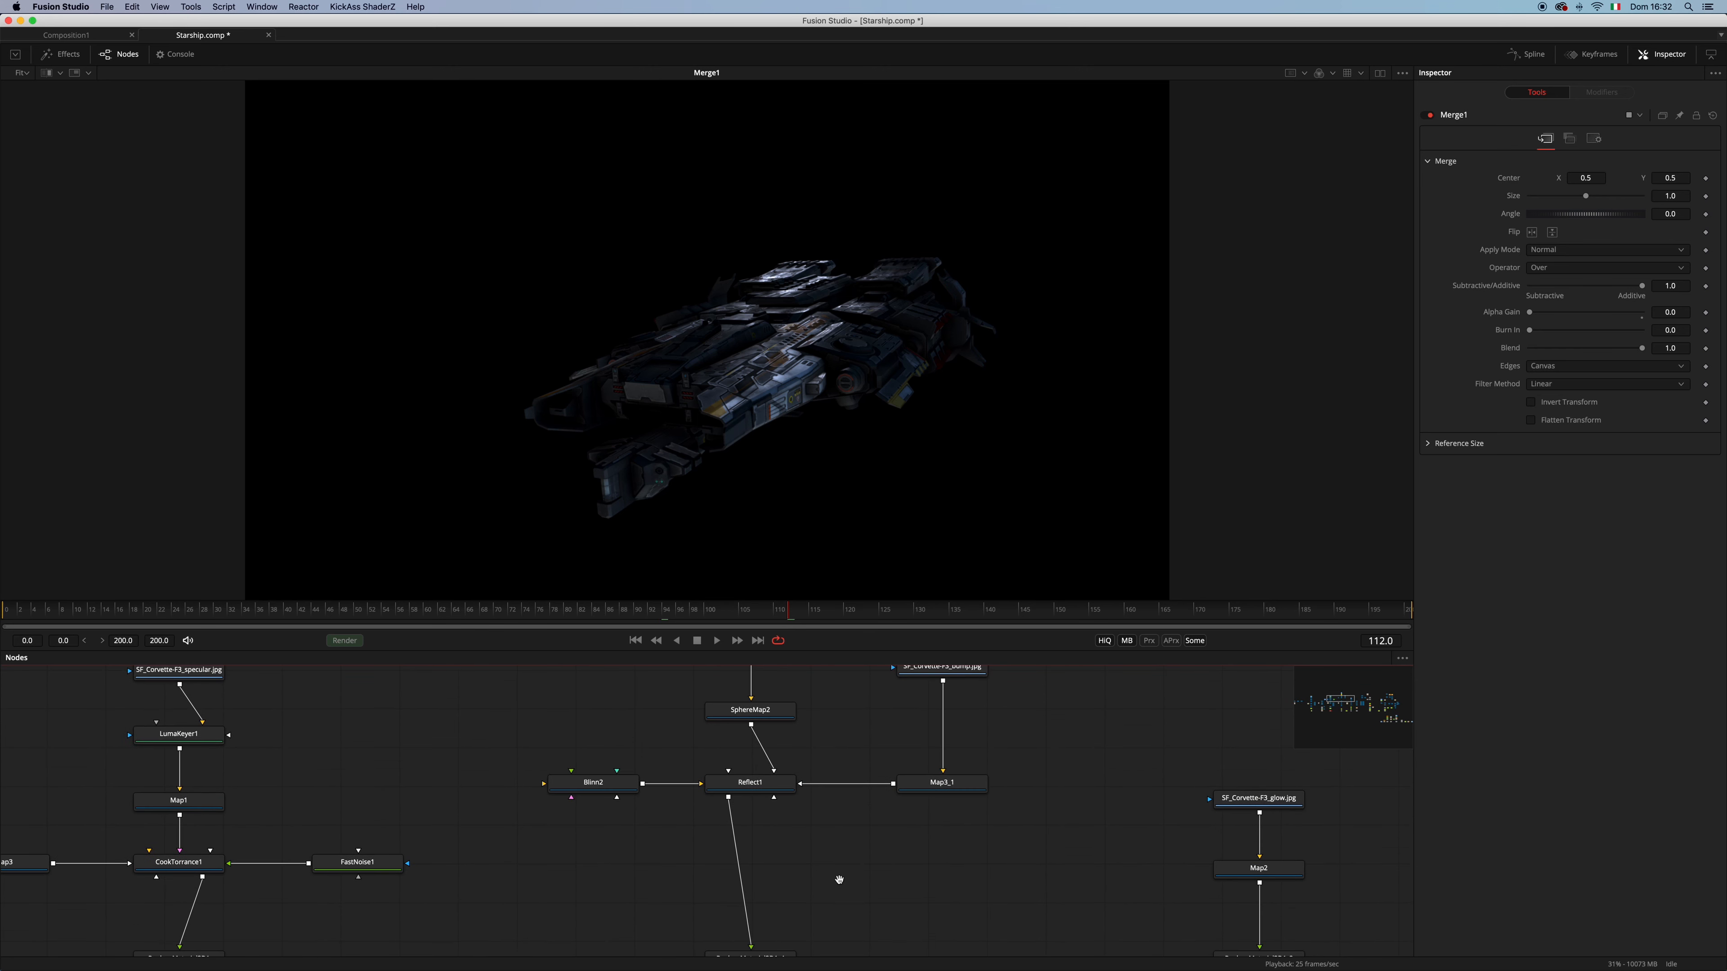
scroll(842, 924, "up", 12)
left_click_drag(778, 732, 855, 327)
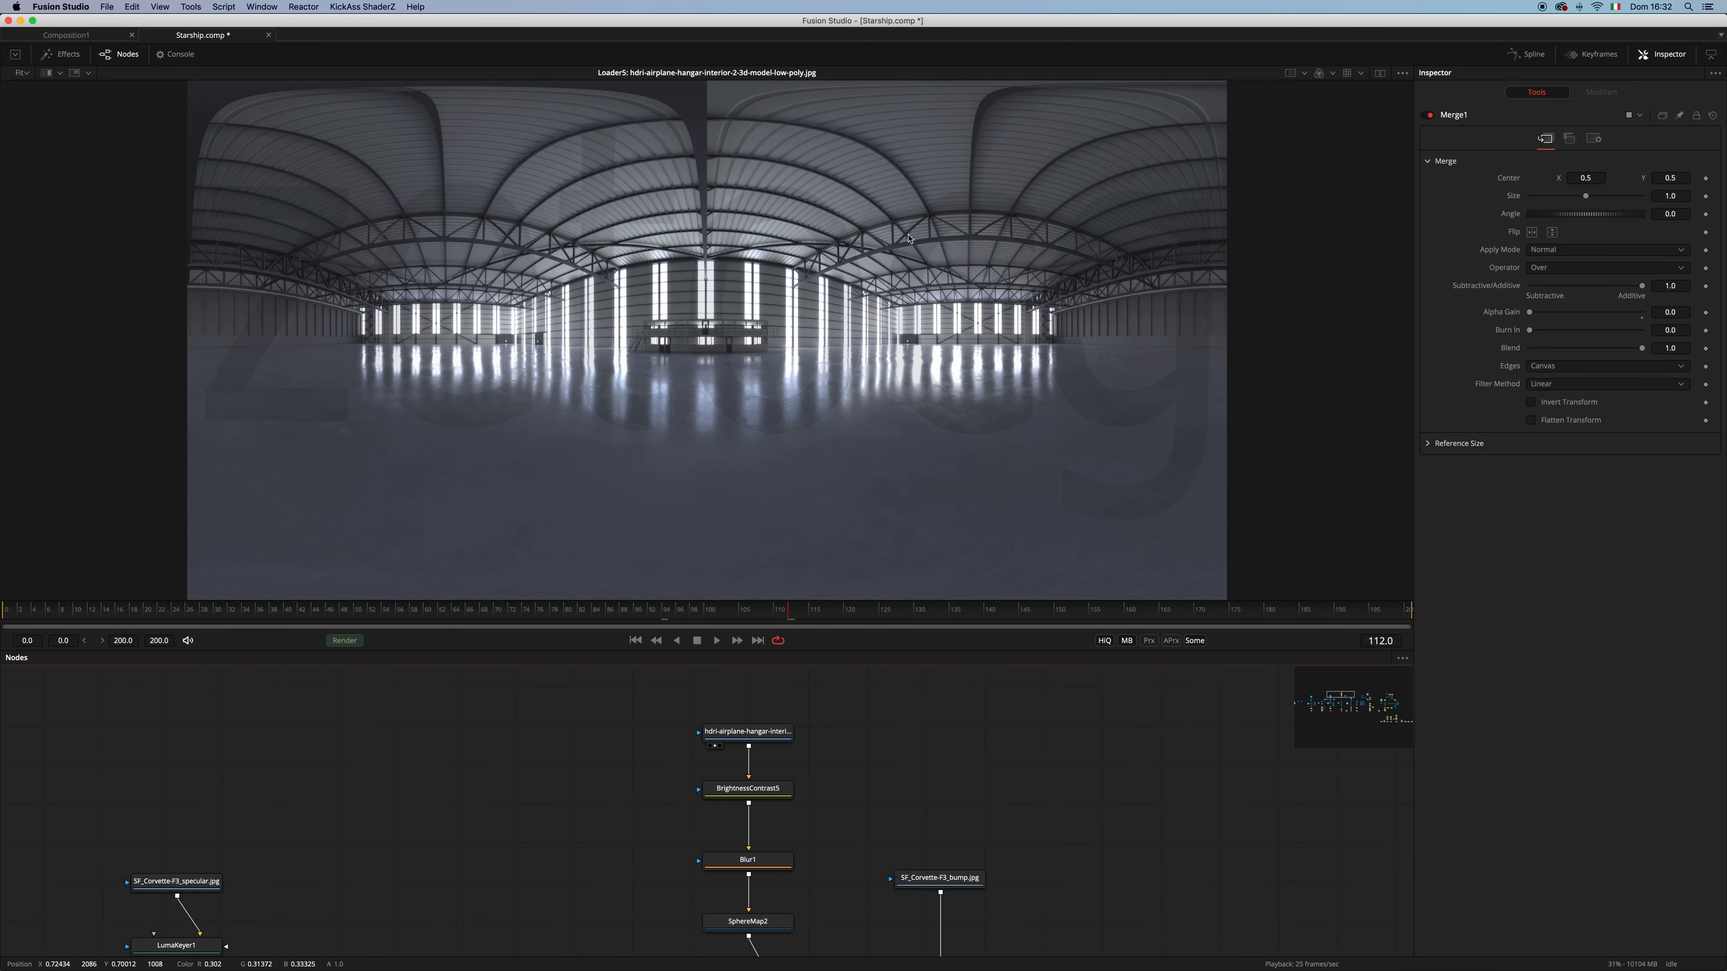
left_click_drag(772, 795, 857, 418)
Display the outputs of Blur1 and SphereMap2 from the reflection branch in the viewer
scroll(782, 791, "down", 3)
left_click(772, 808)
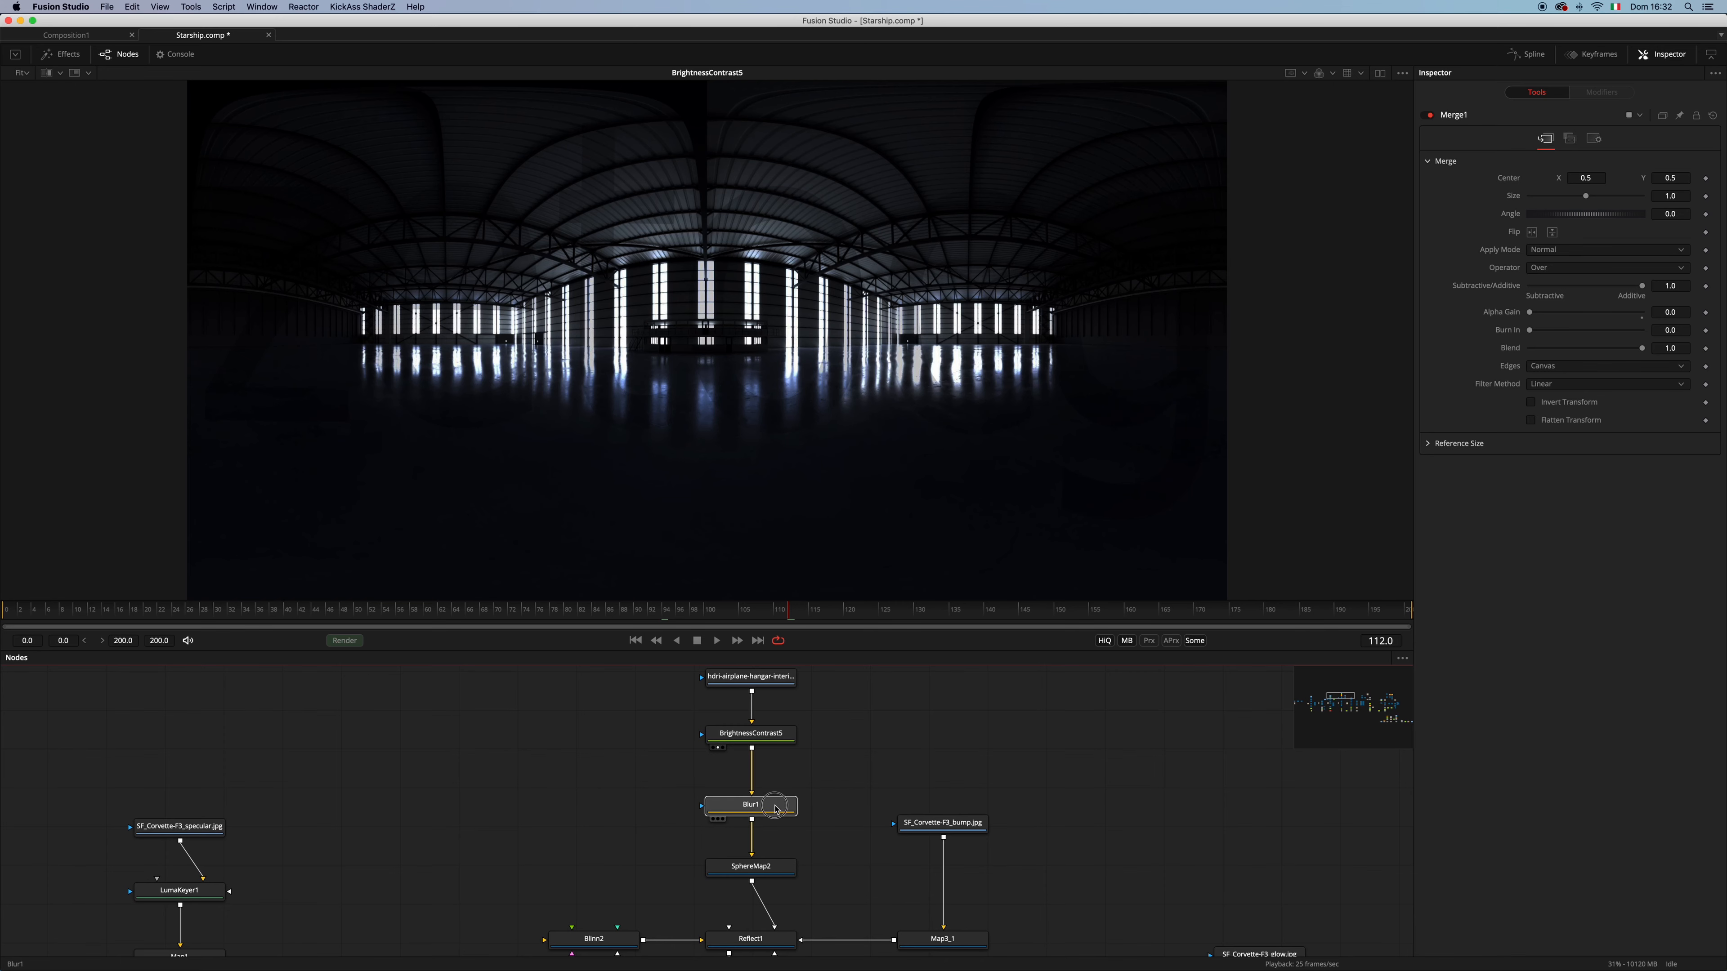
key("1")
scroll(775, 790, "down", 4)
left_click(777, 780)
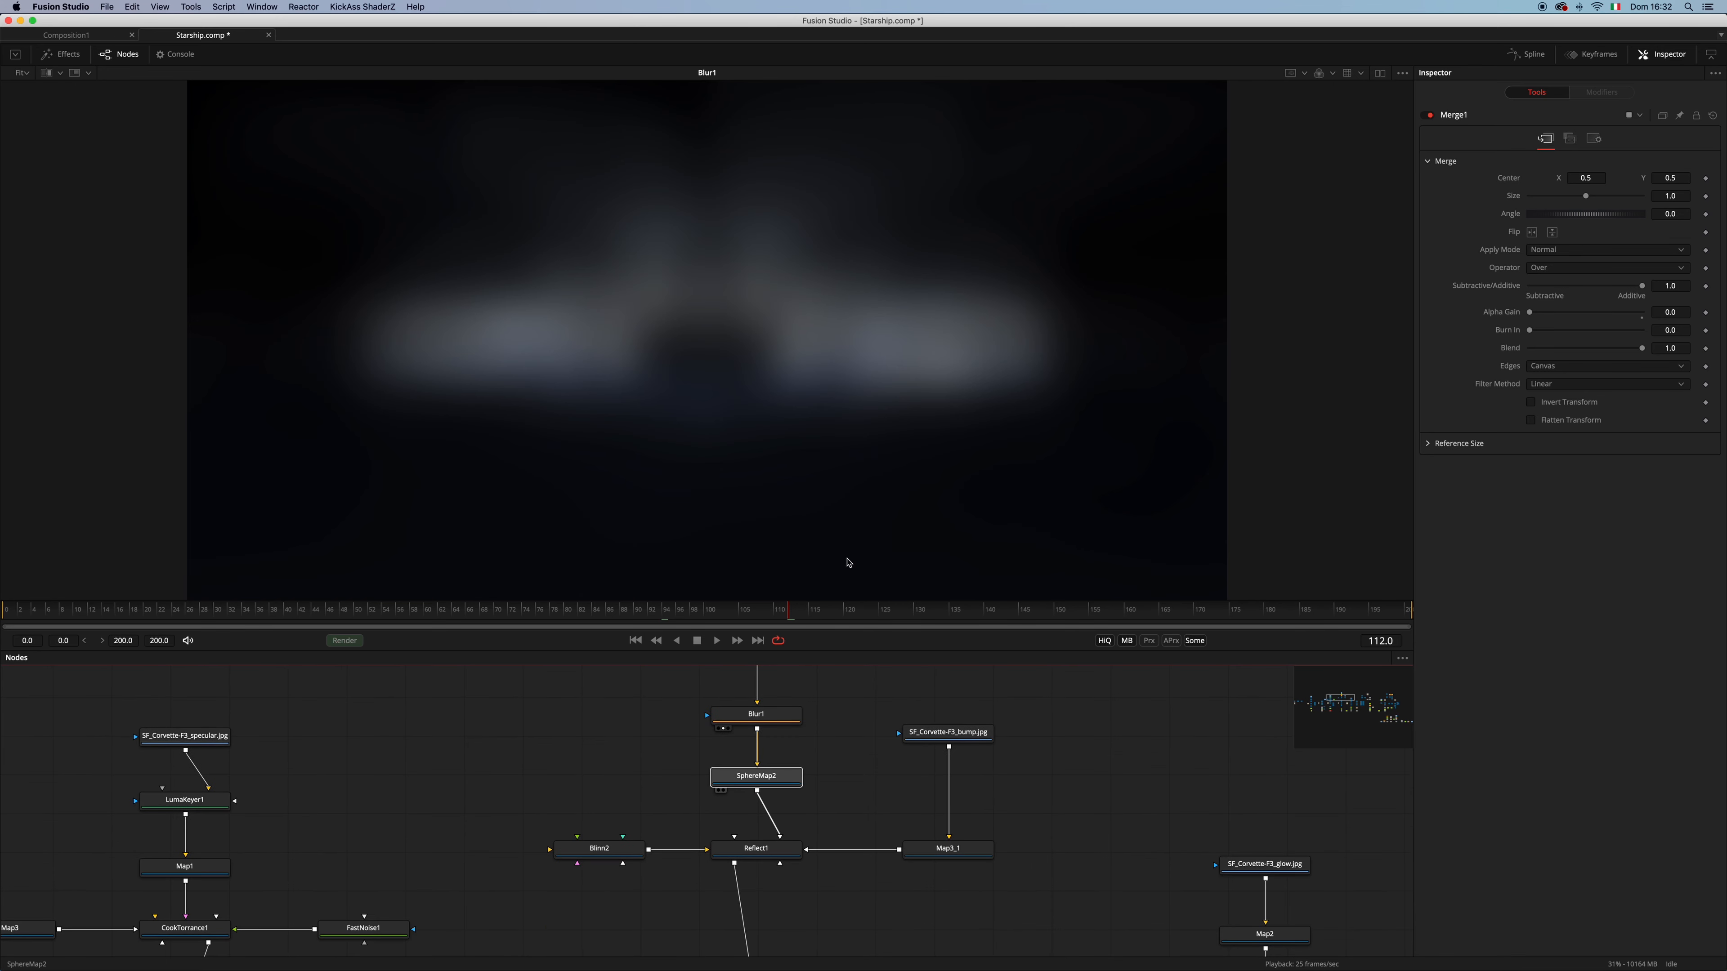
key("1")
Display the Reflect1 material, check the SF_Corvette-F3_bump.jpg texture that feeds it, and return the viewer to Reflect1
scroll(782, 816, "down", 2)
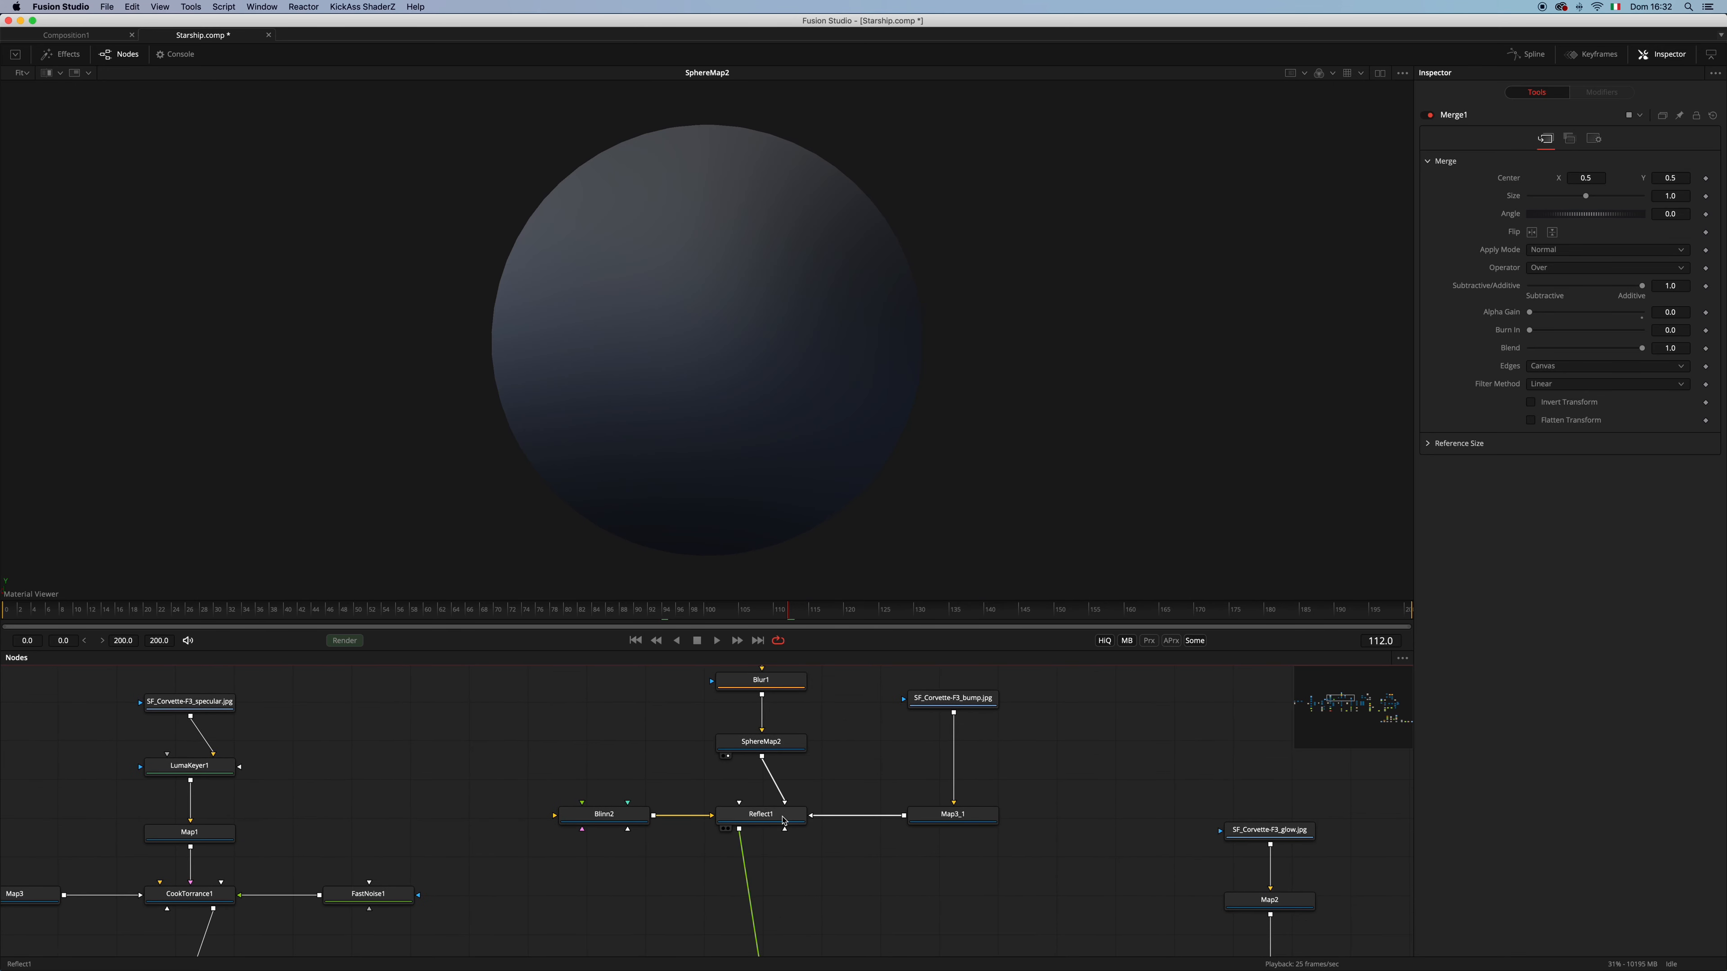
left_click_drag(784, 821, 841, 355)
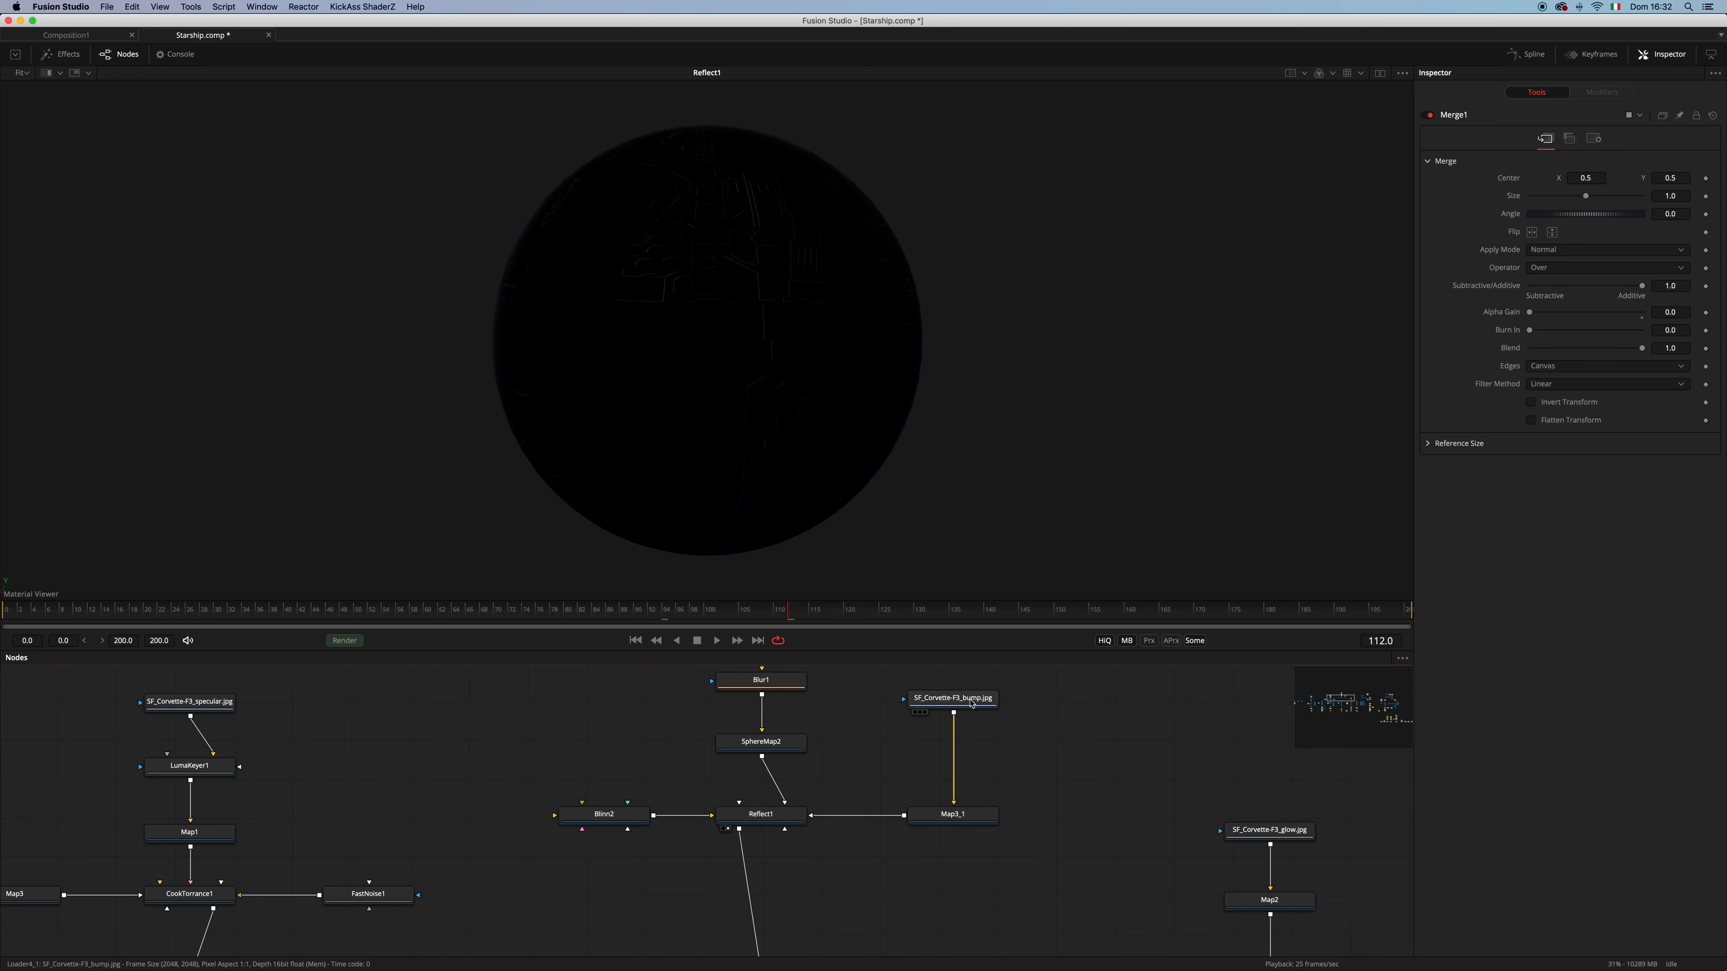
left_click_drag(974, 704, 1032, 402)
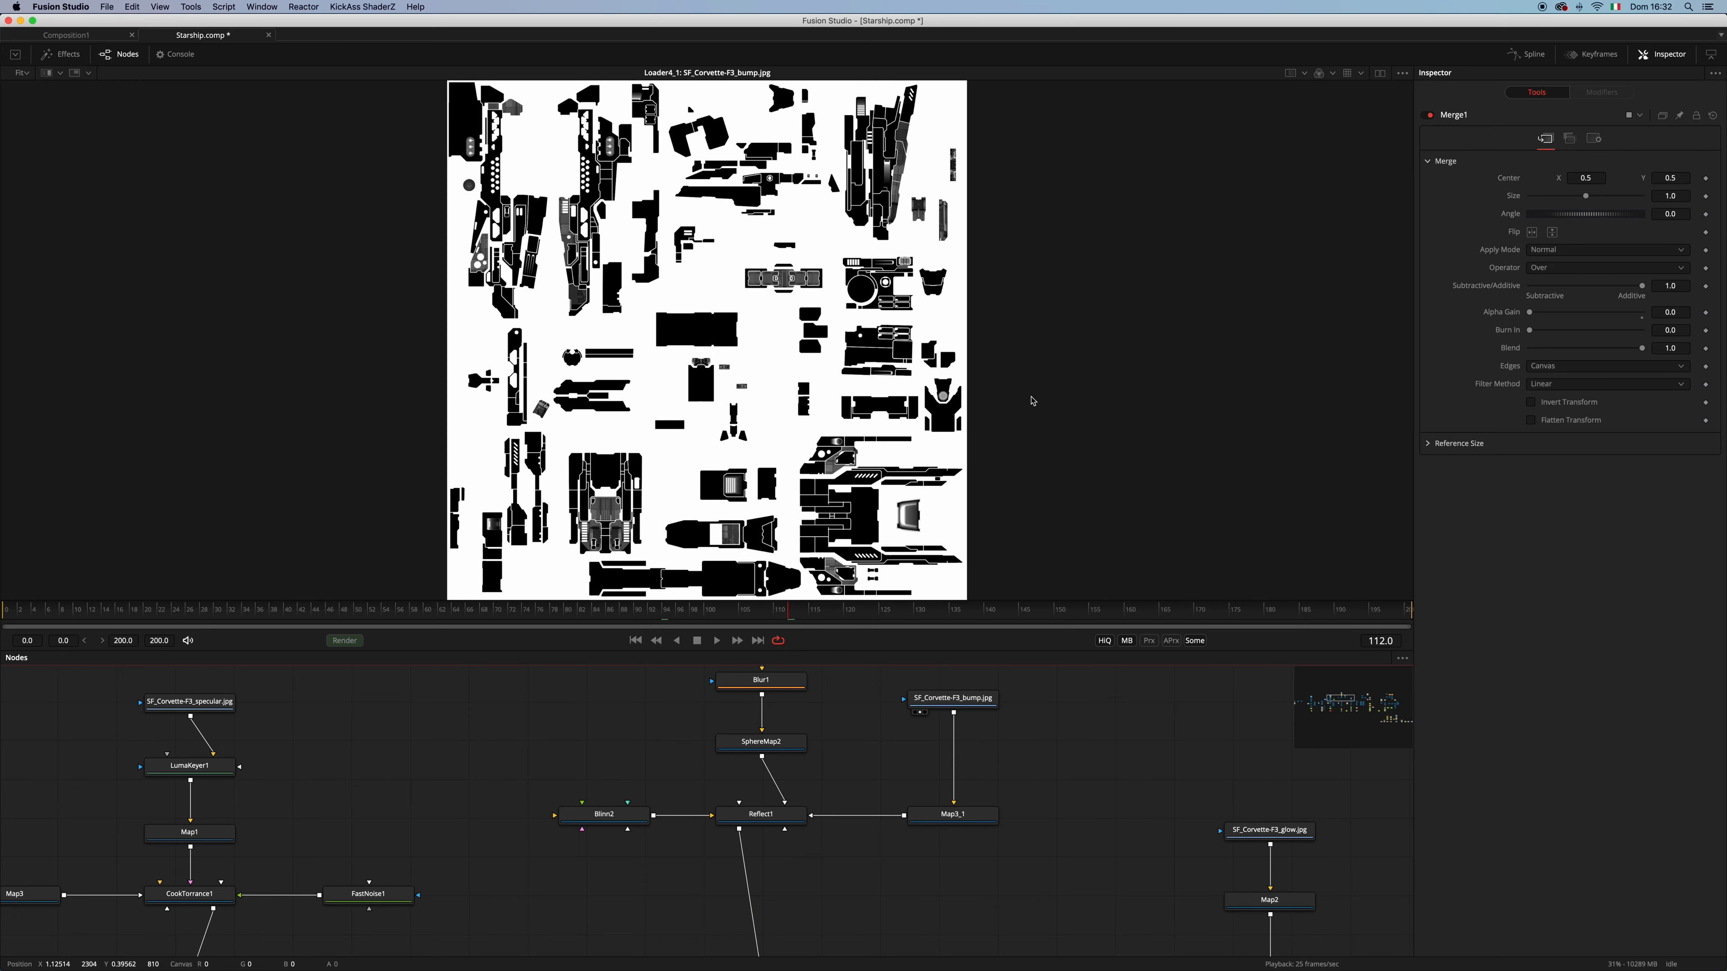
left_click_drag(761, 815, 704, 279)
Display the Merge3D3 scene in the viewer and orbit around the ship in the perspective view
scroll(848, 765, "down", 5)
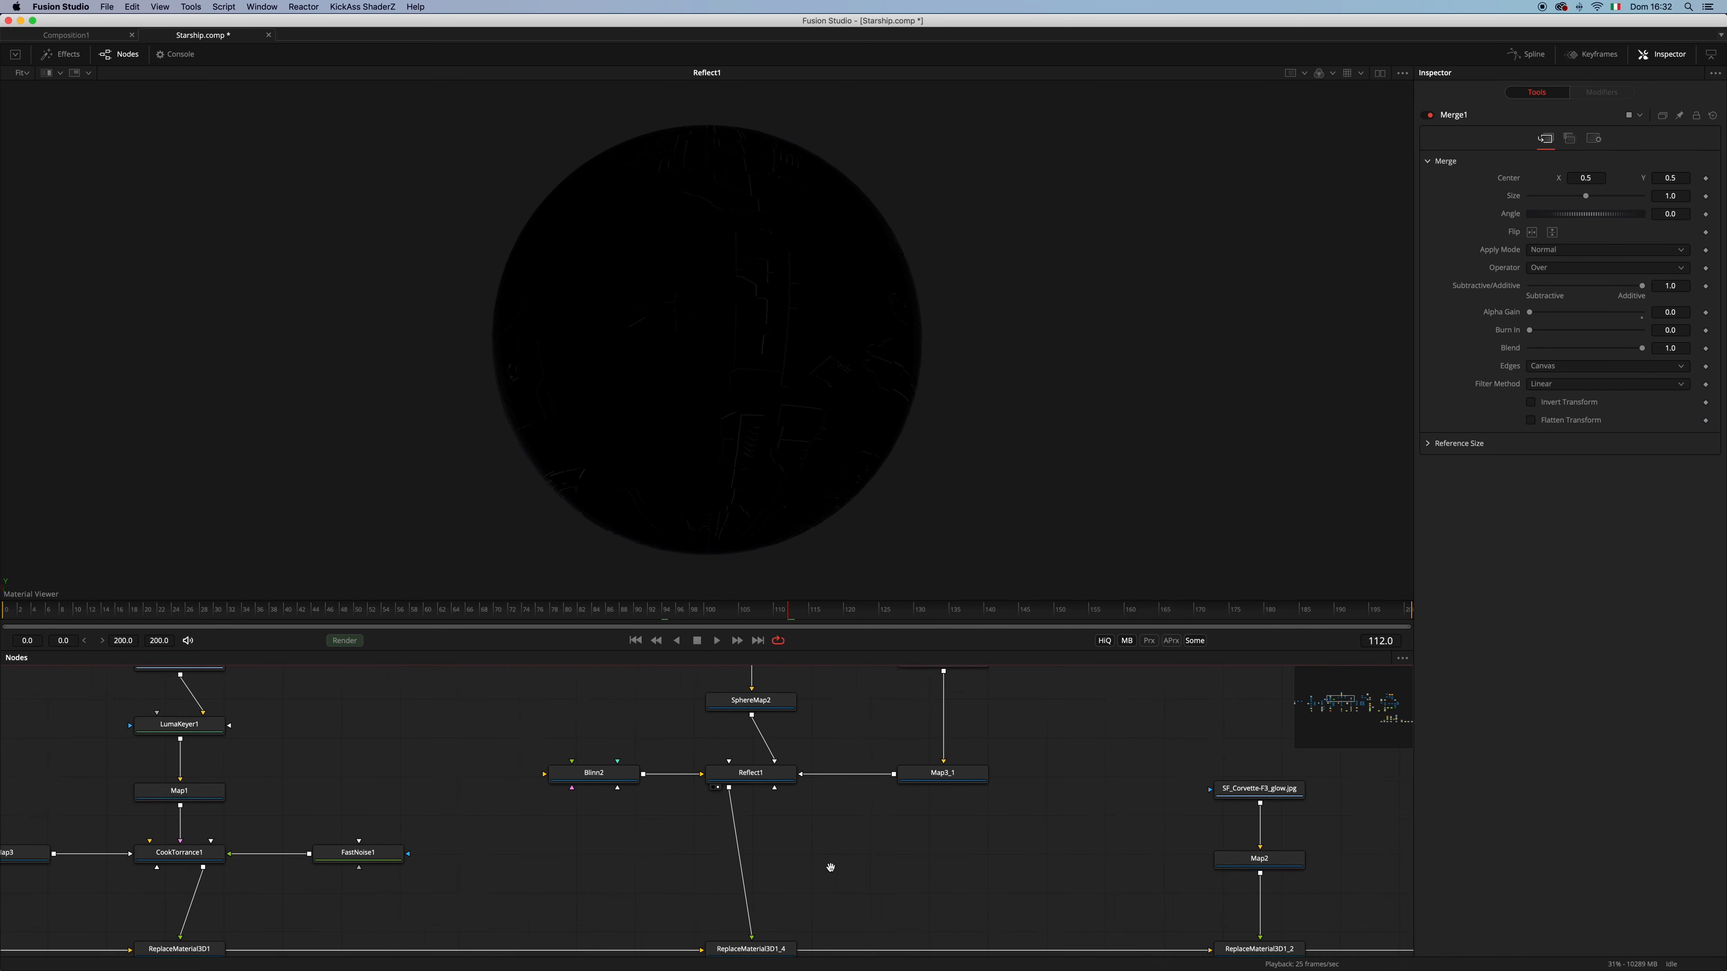
scroll(788, 841, "down", 2)
left_click_drag(740, 832, 791, 416)
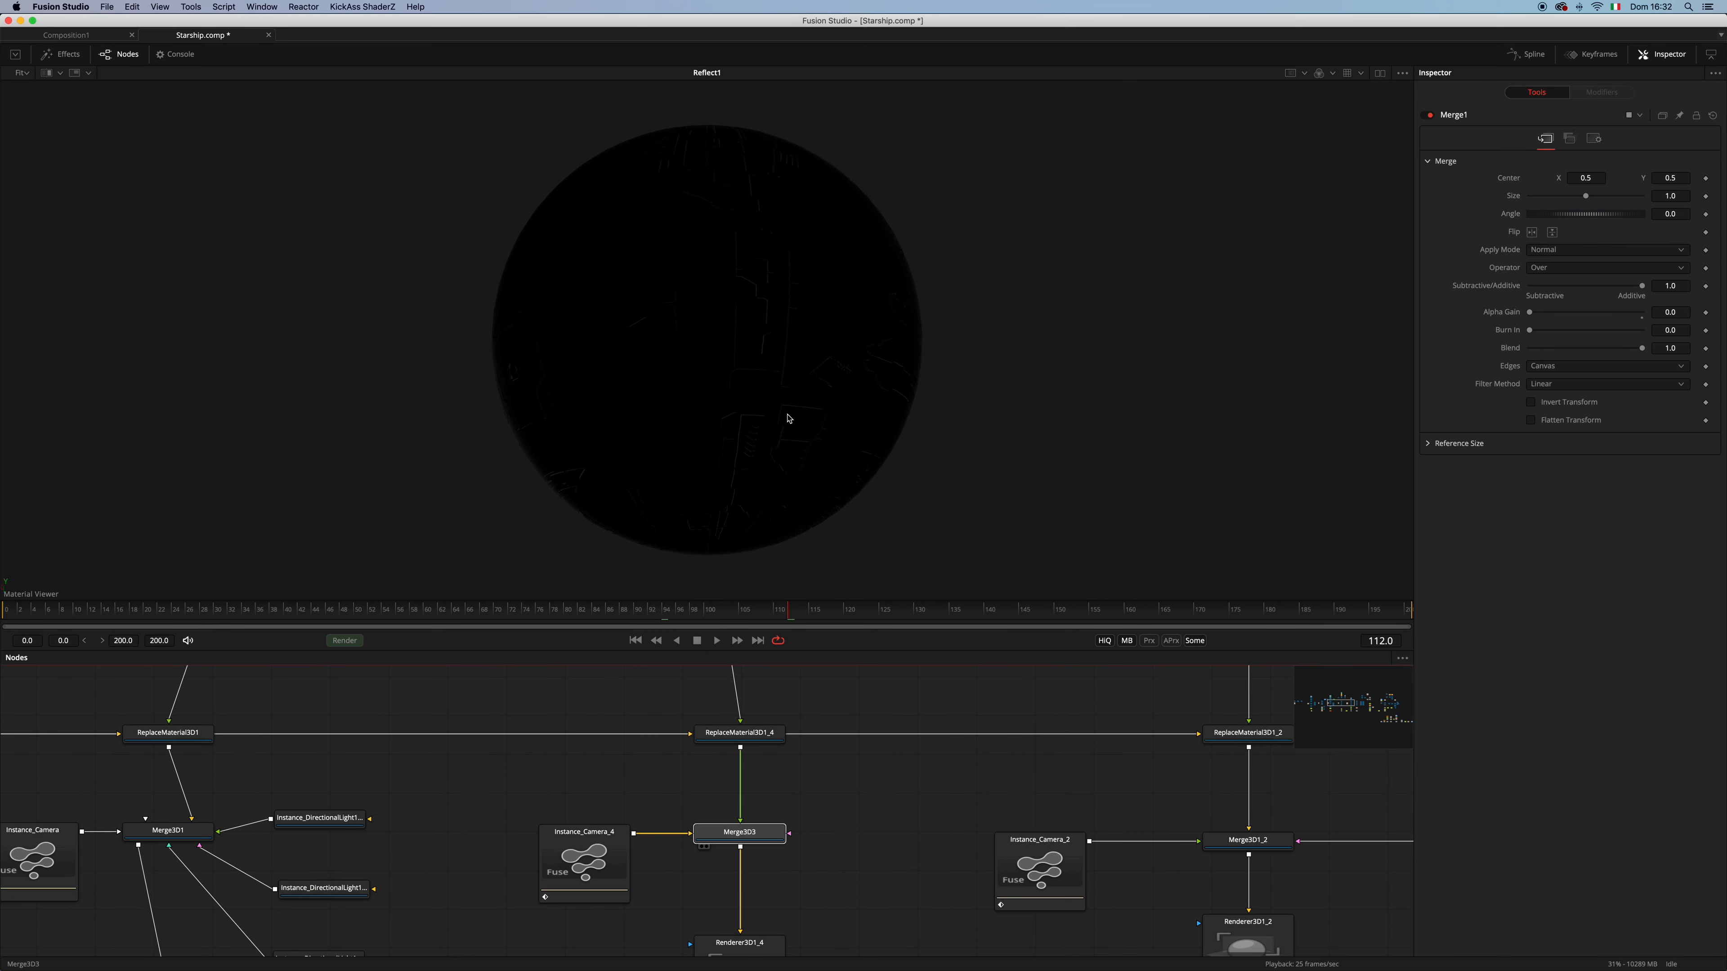
right_click(42, 600)
left_click(81, 629)
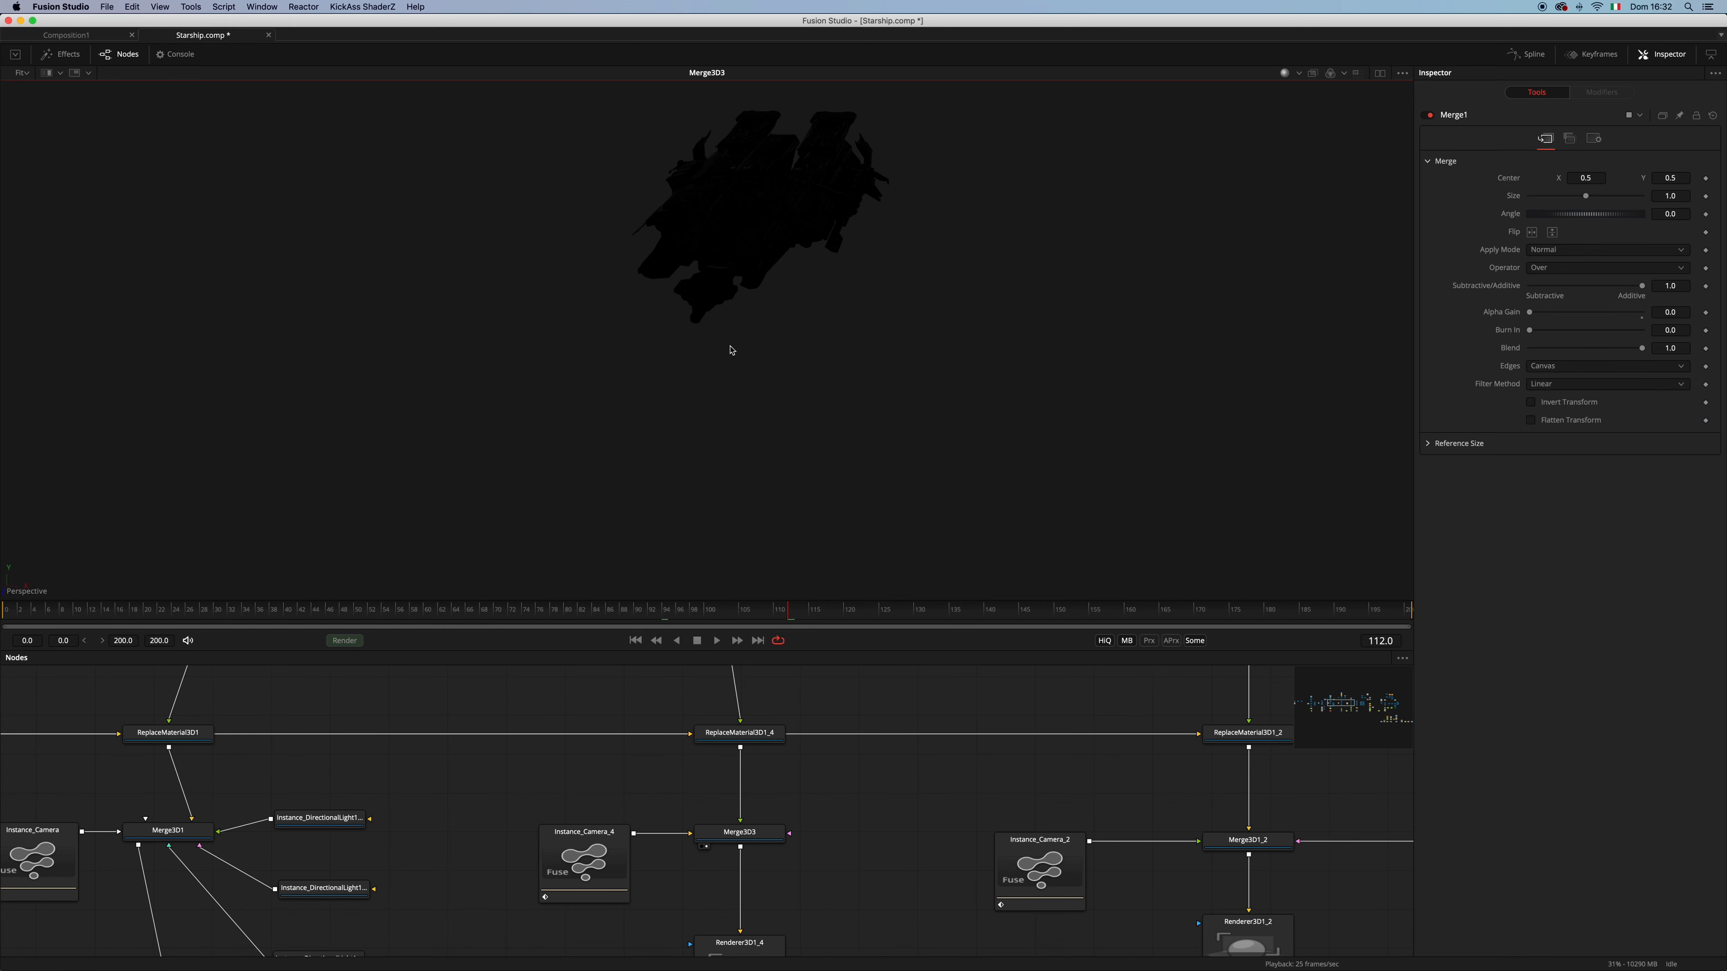
left_click_drag(731, 351, 850, 328)
scroll(845, 283, "up", 5)
Display the outputs of Renderer3D1_4 and ColorCorrector1, and select ColorCorrector1 to check its tint and gain
left_click_drag(854, 864, 791, 810)
left_click_drag(681, 908, 905, 454)
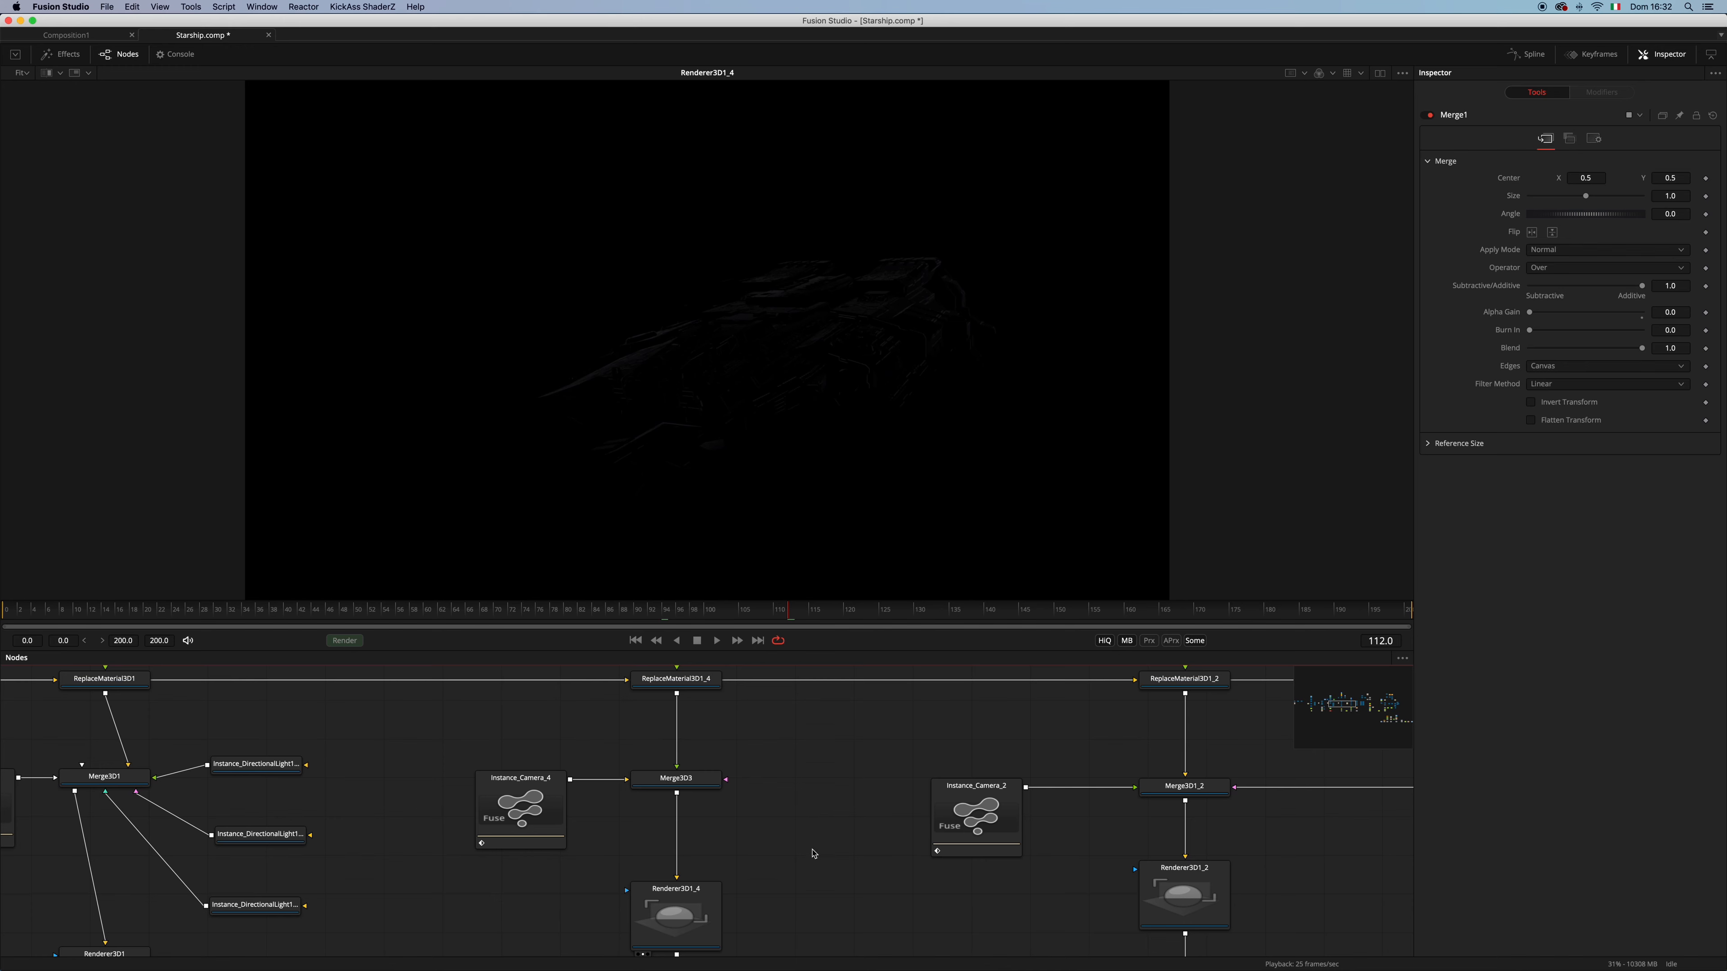
scroll(794, 754, "down", 5)
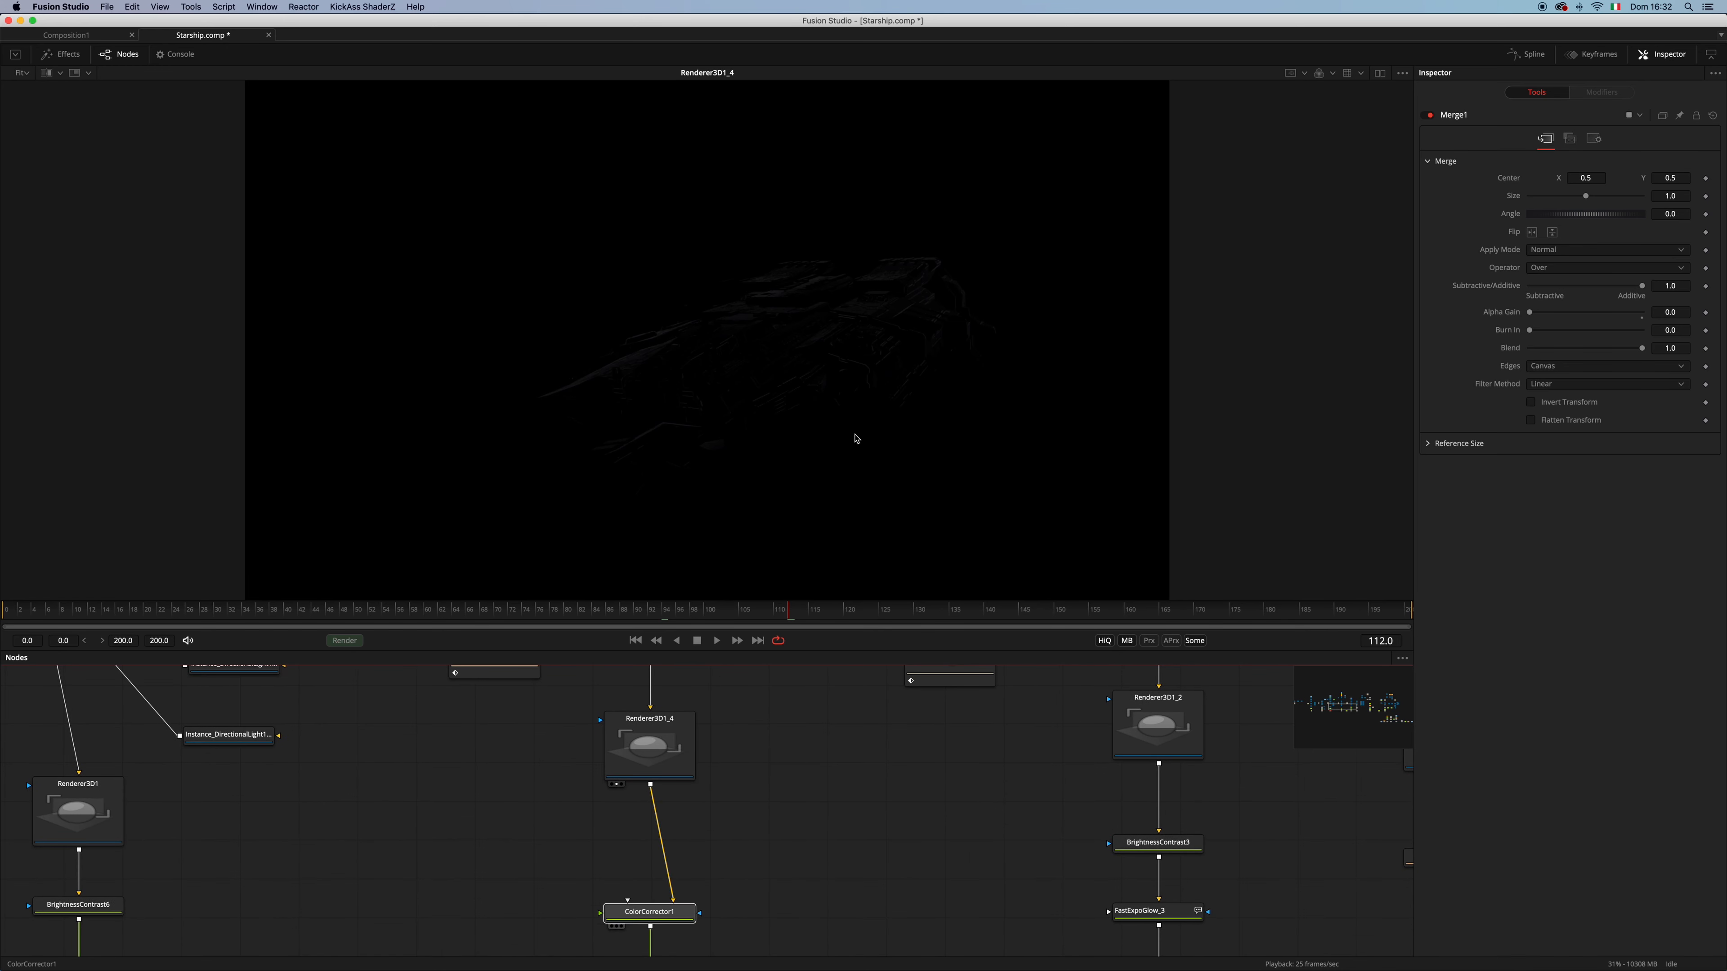
left_click_drag(854, 435, 856, 435)
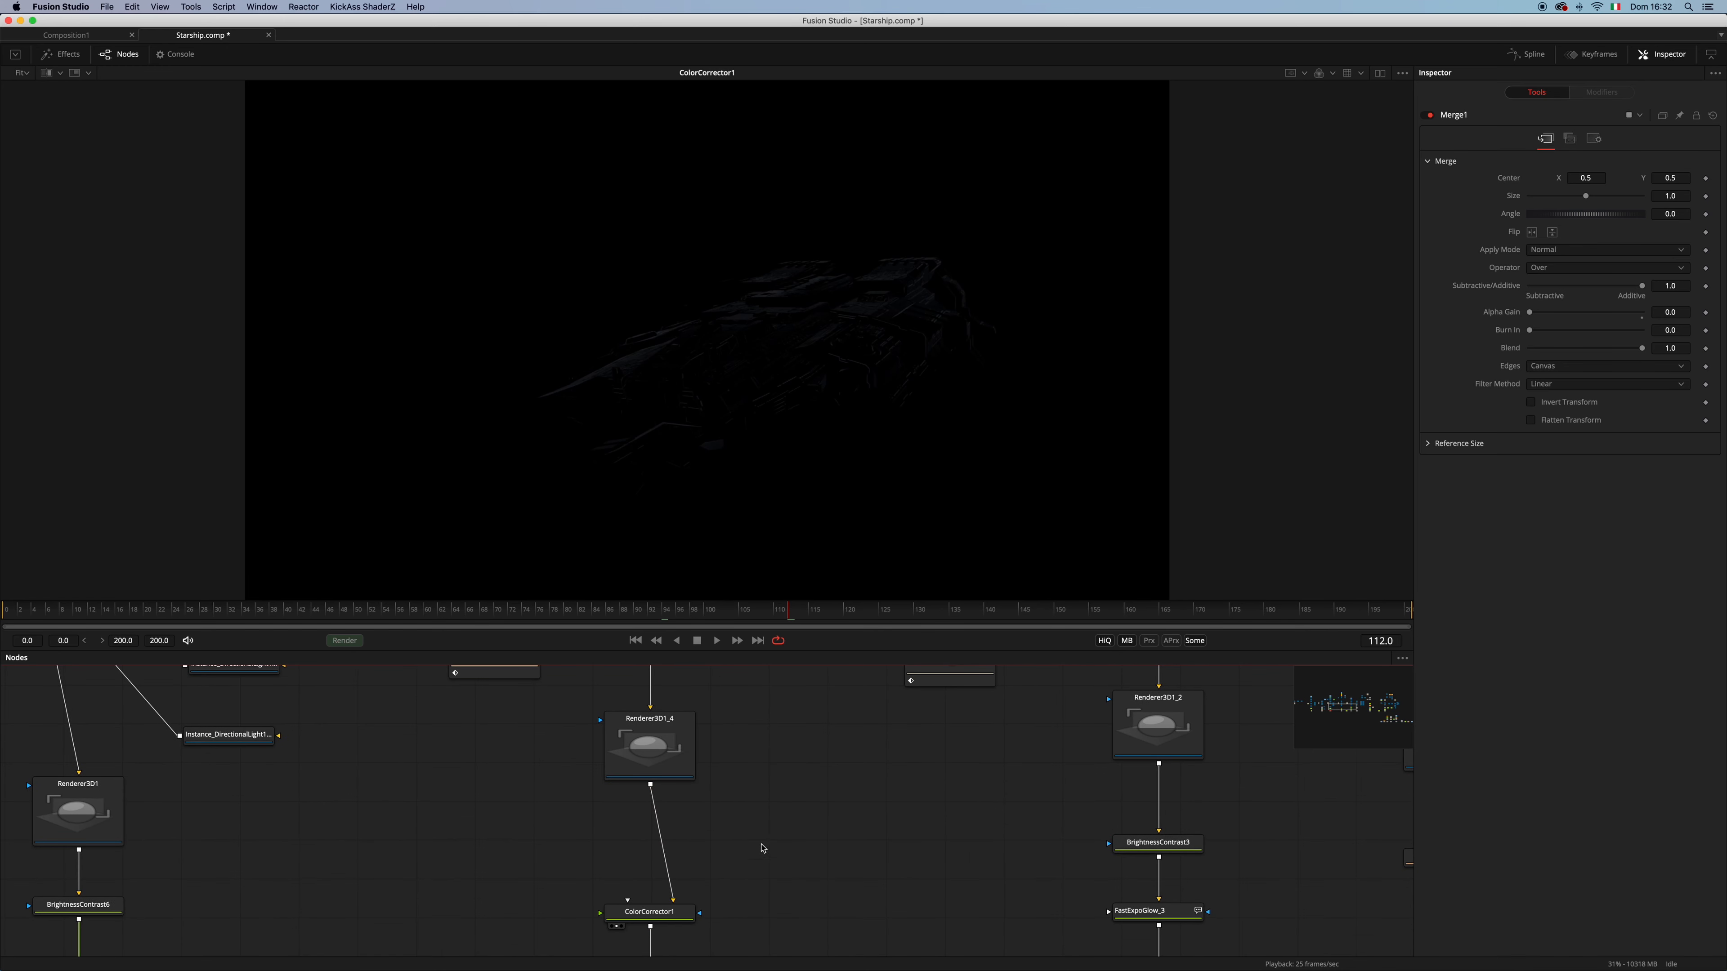
left_click(676, 915)
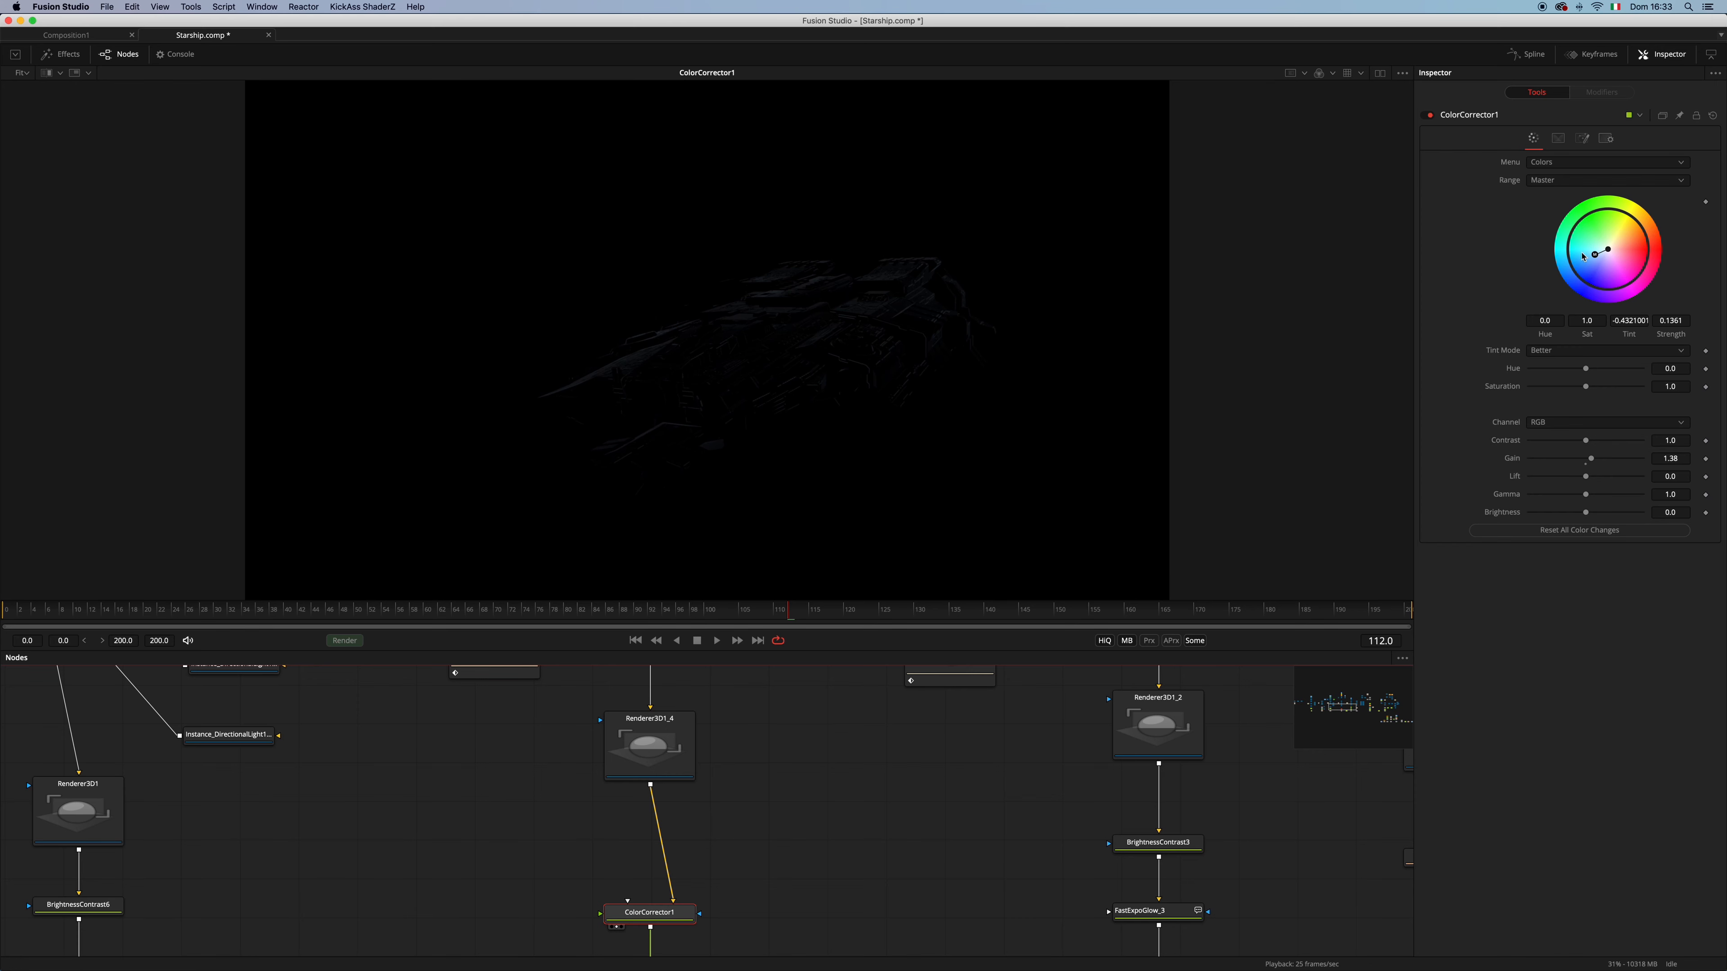
Display the output of Merge4 and toggle the node's pass-through to compare the ship with and without reflections
scroll(775, 803, "down", 5)
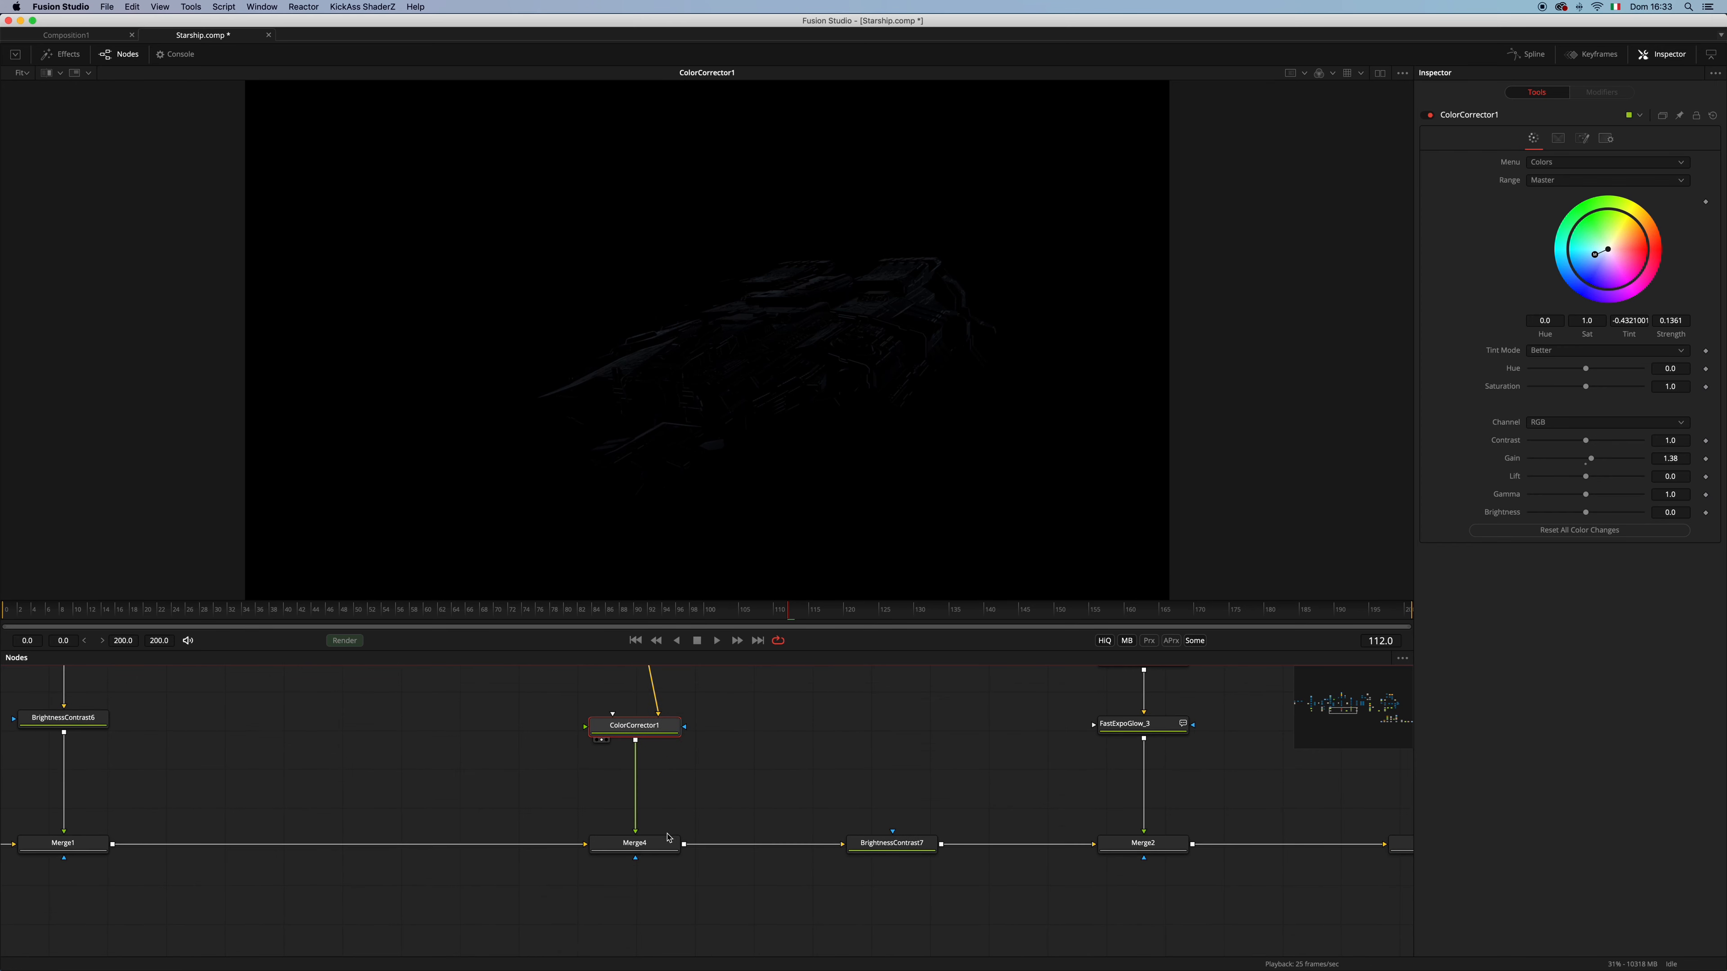
left_click_drag(899, 339, 899, 339)
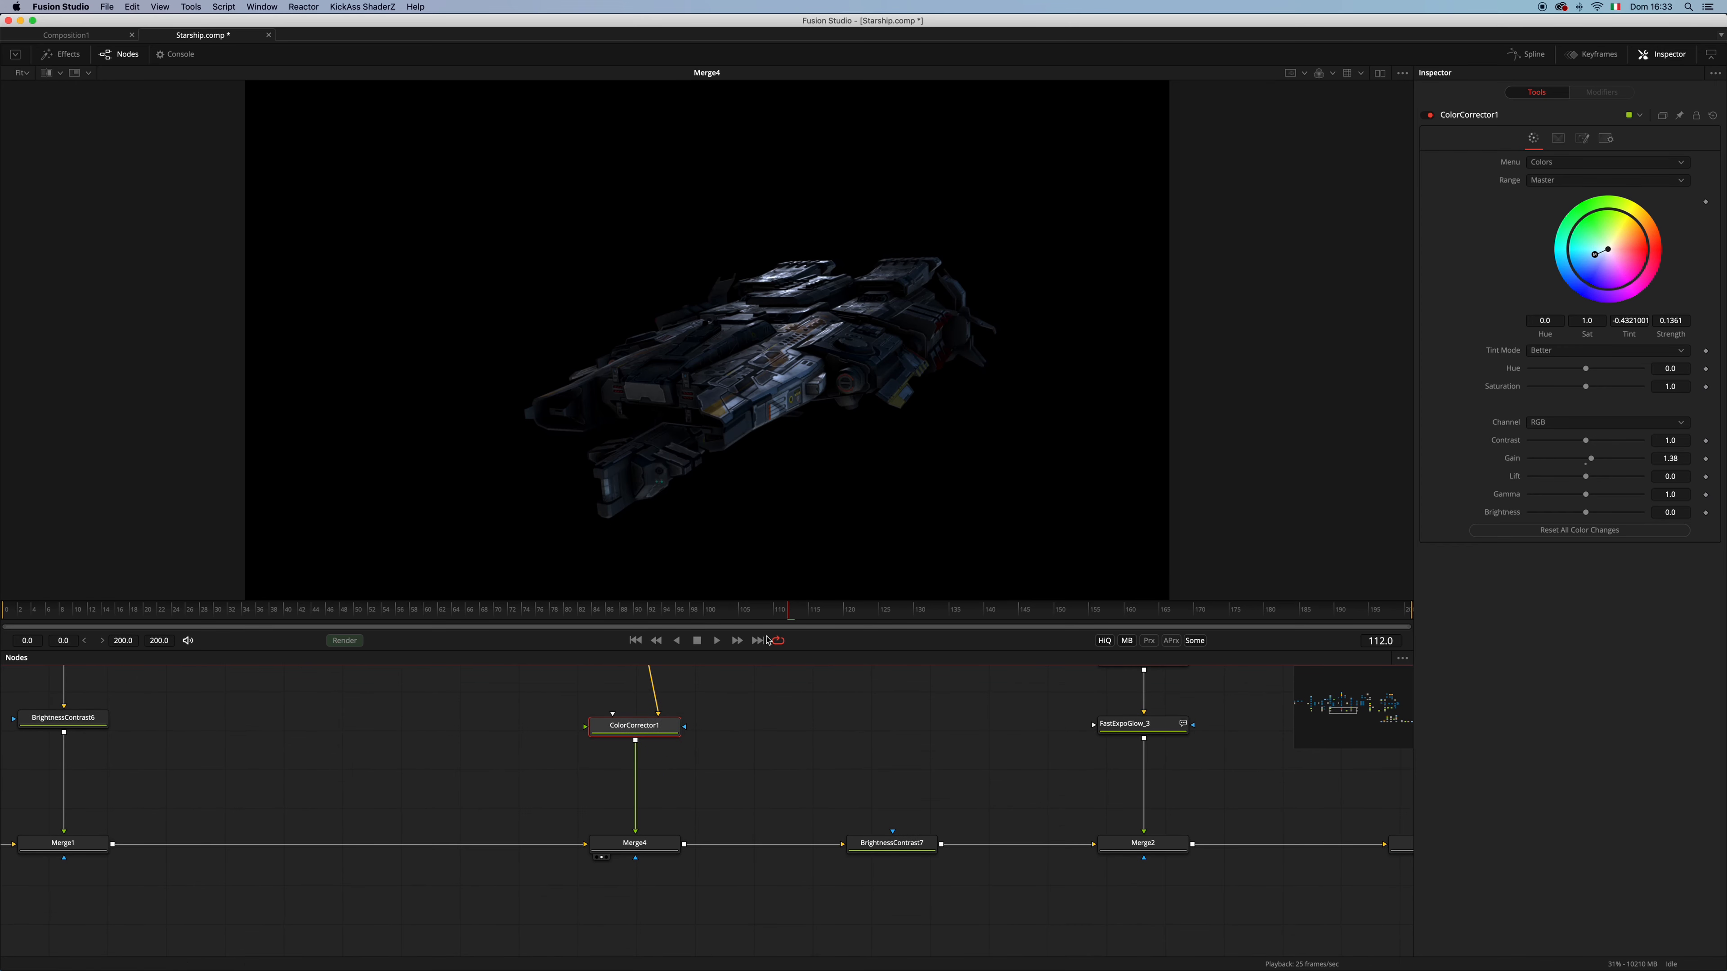
left_click(648, 846)
key("super+p")
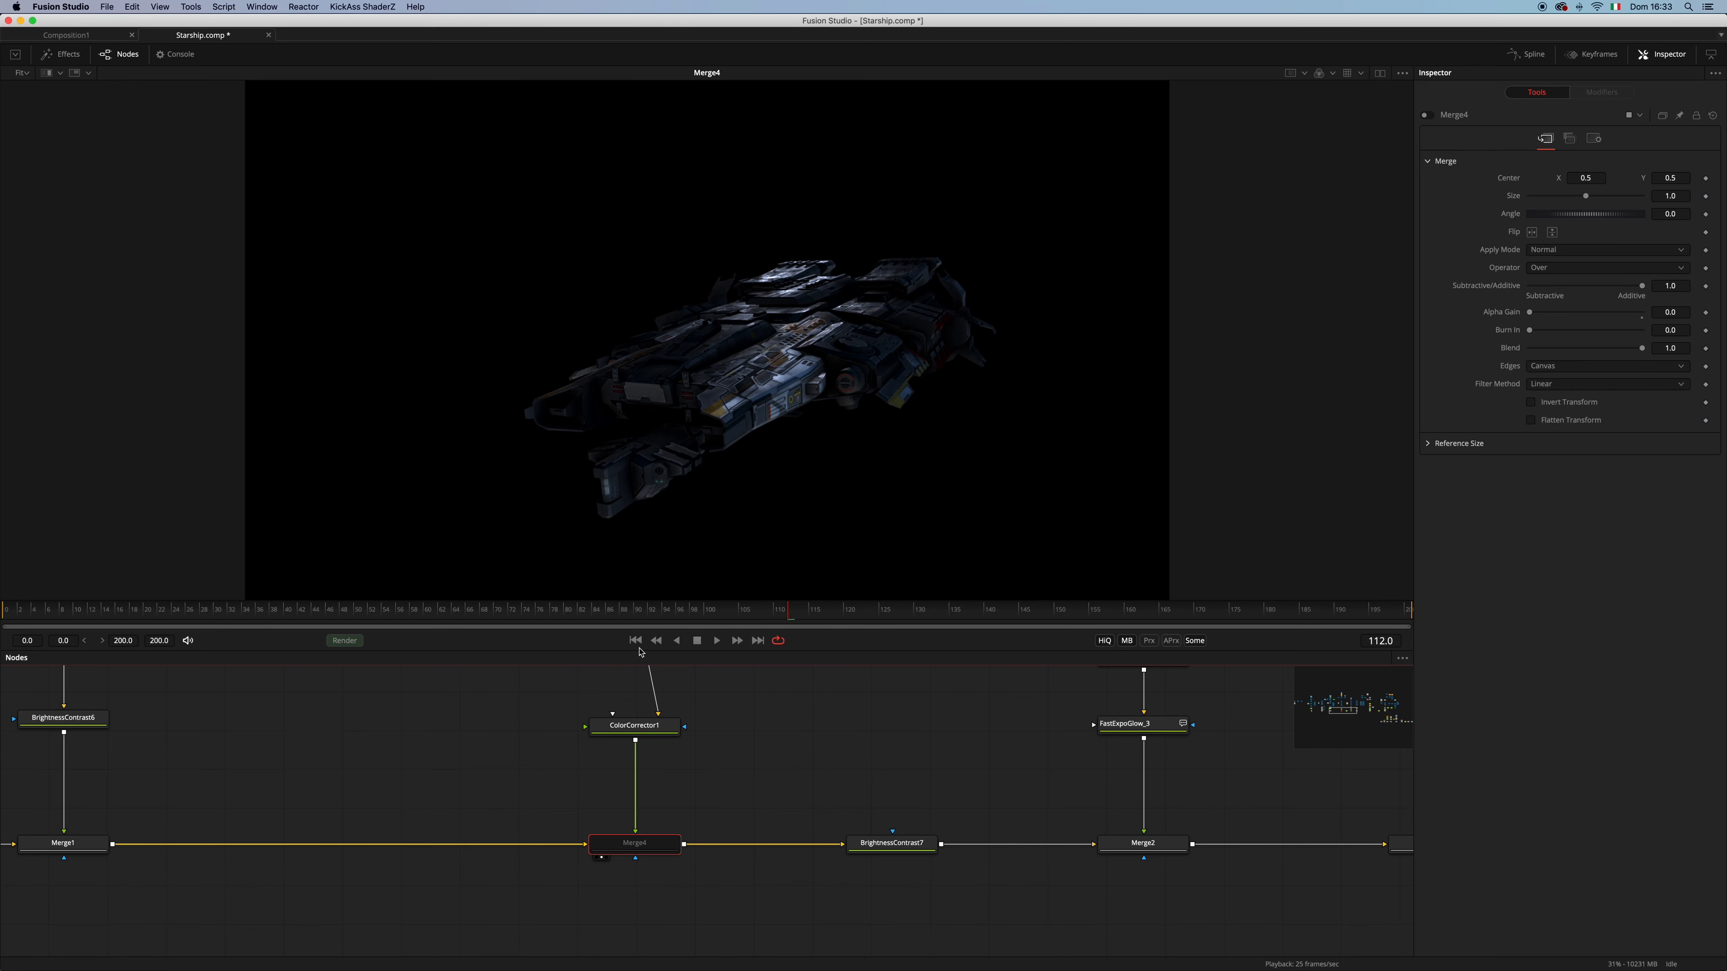
key("super+p")
key("super+p")
key("super+p")
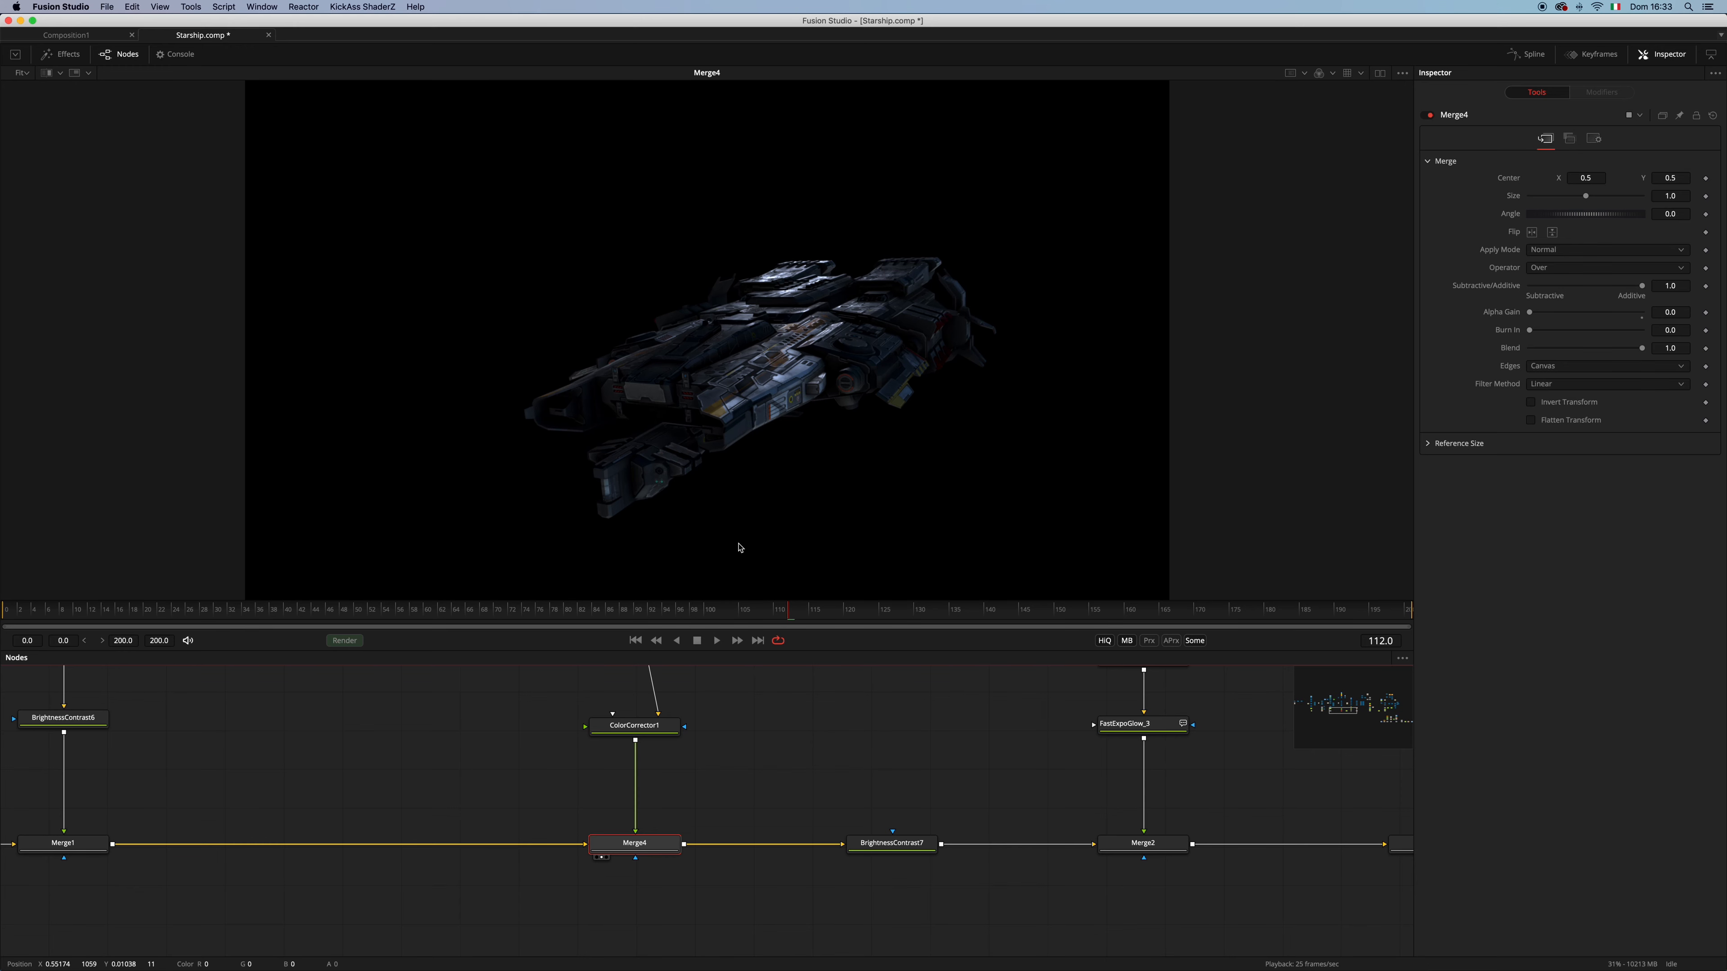
Display the output of BrightnessContrast7 in the viewer
left_click_drag(900, 782, 783, 799)
left_click(798, 865)
left_click_drag(798, 865, 847, 504)
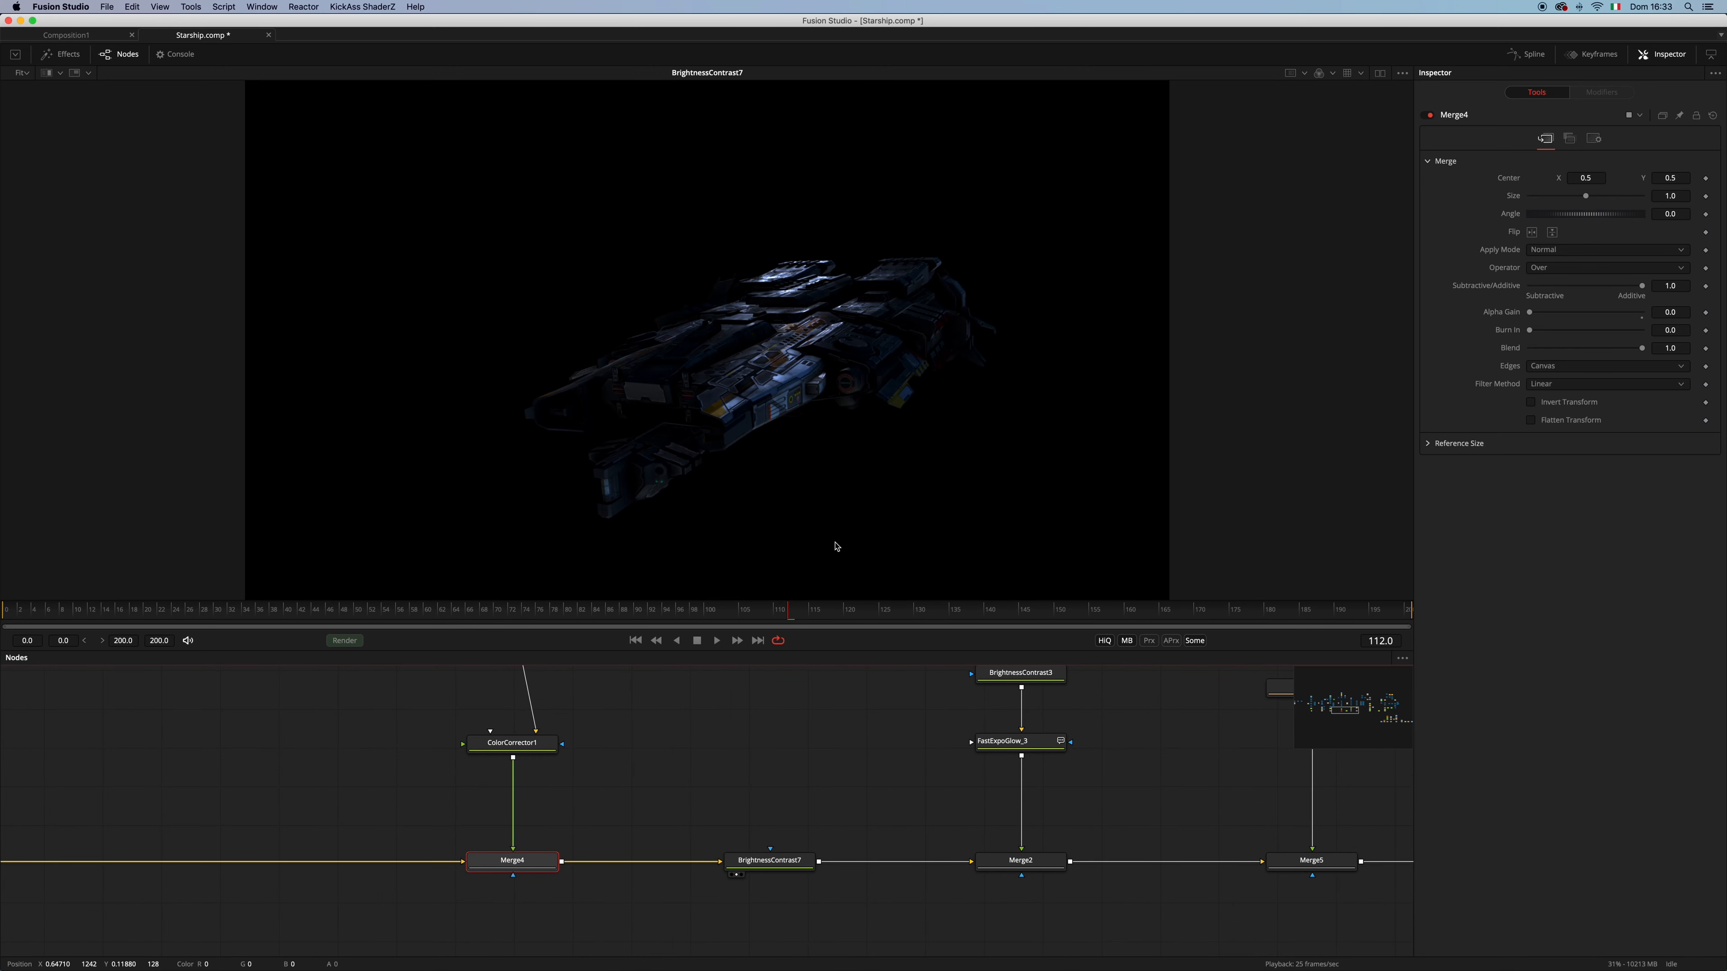
Display the Loader2 glow texture SF_Corvette-F3_glow.jpg in the viewer
scroll(1011, 844, "up", 10)
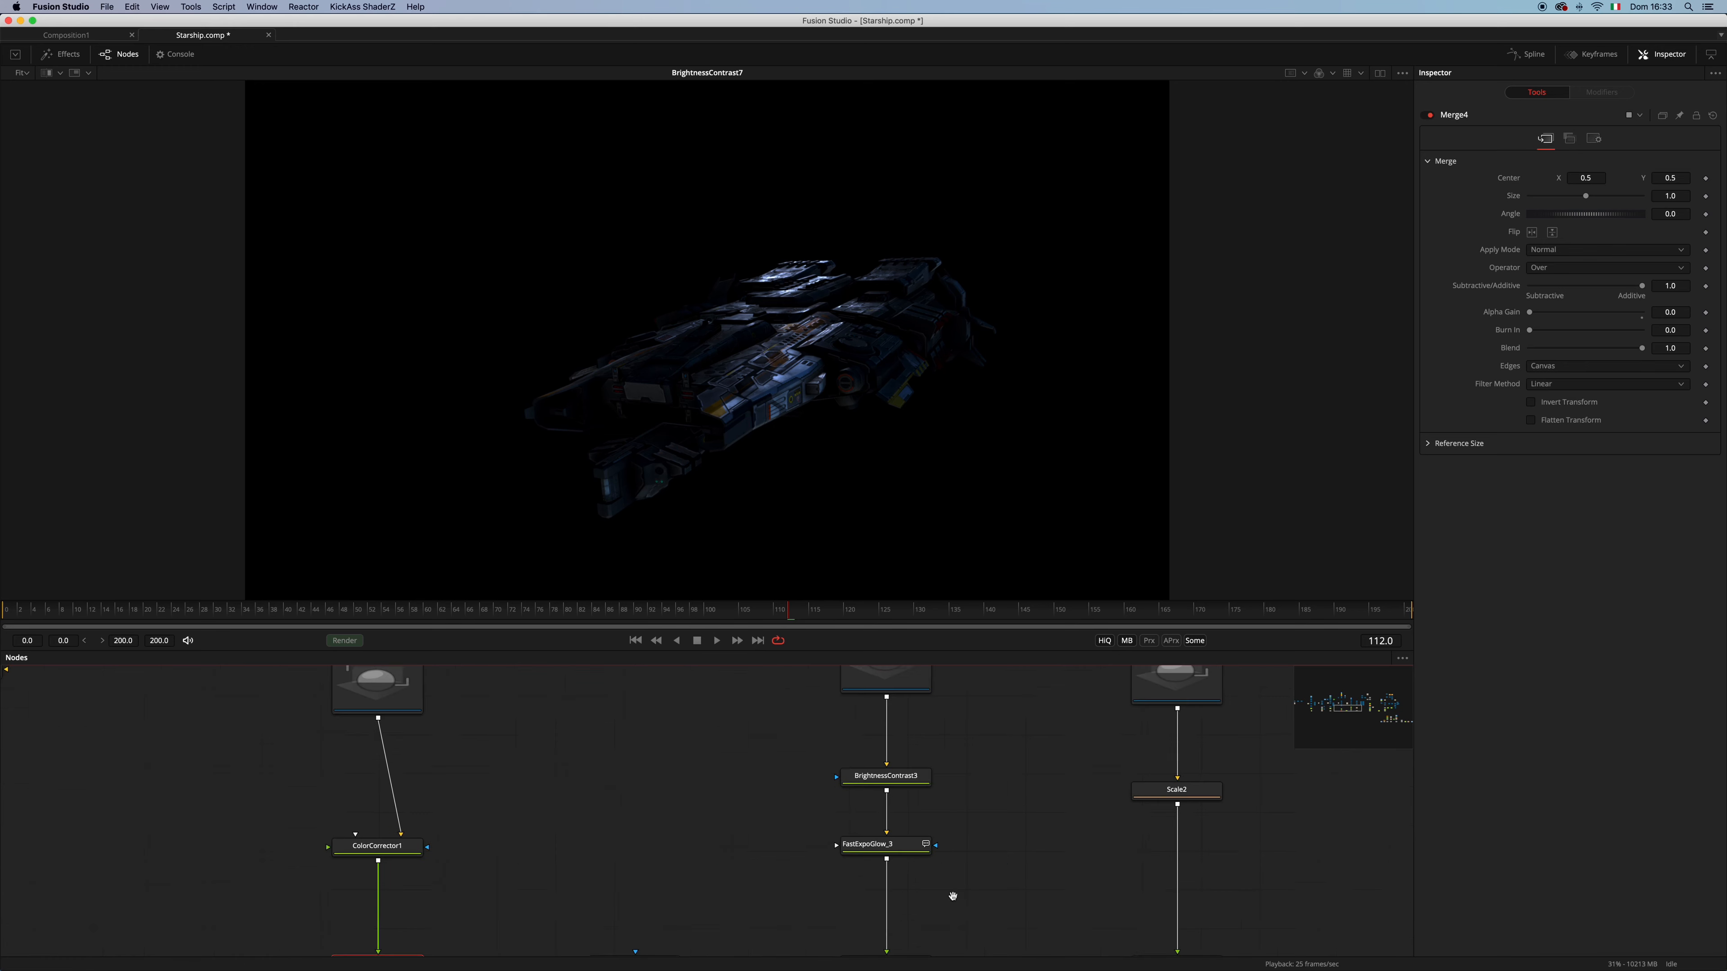
scroll(935, 869, "up", 8)
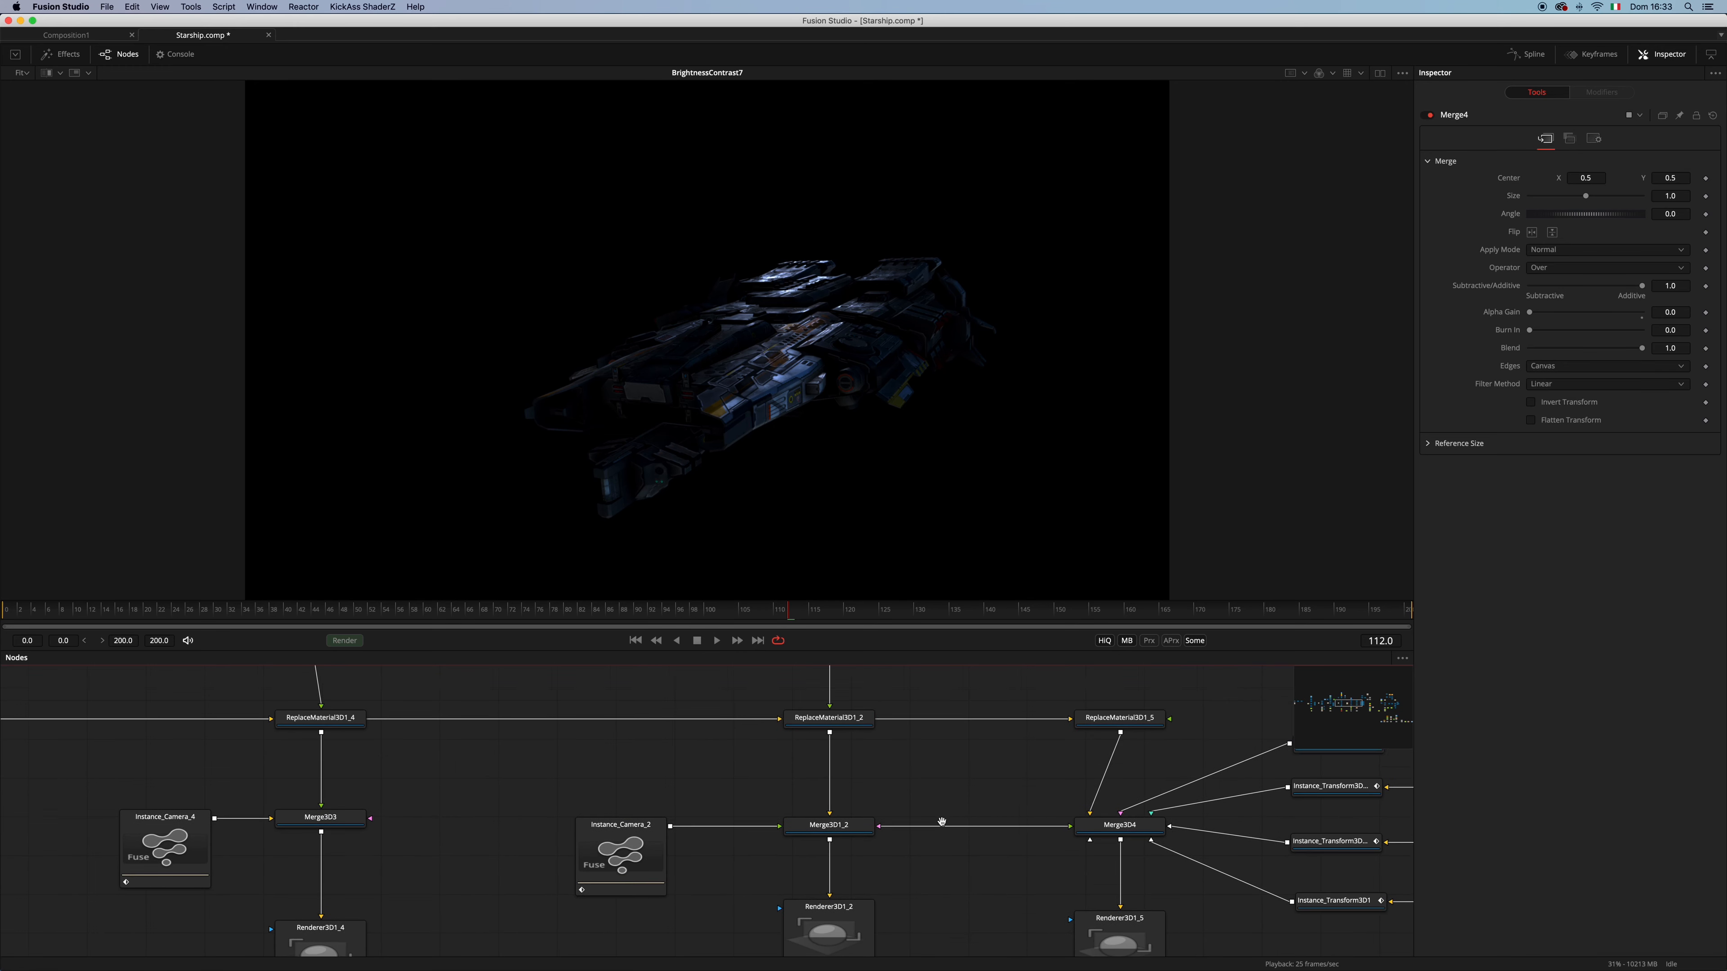
left_click_drag(859, 732, 921, 298)
Display the Merge3D1_2 scene in the viewer and look at it through Camera3D1
scroll(871, 725, "down", 5)
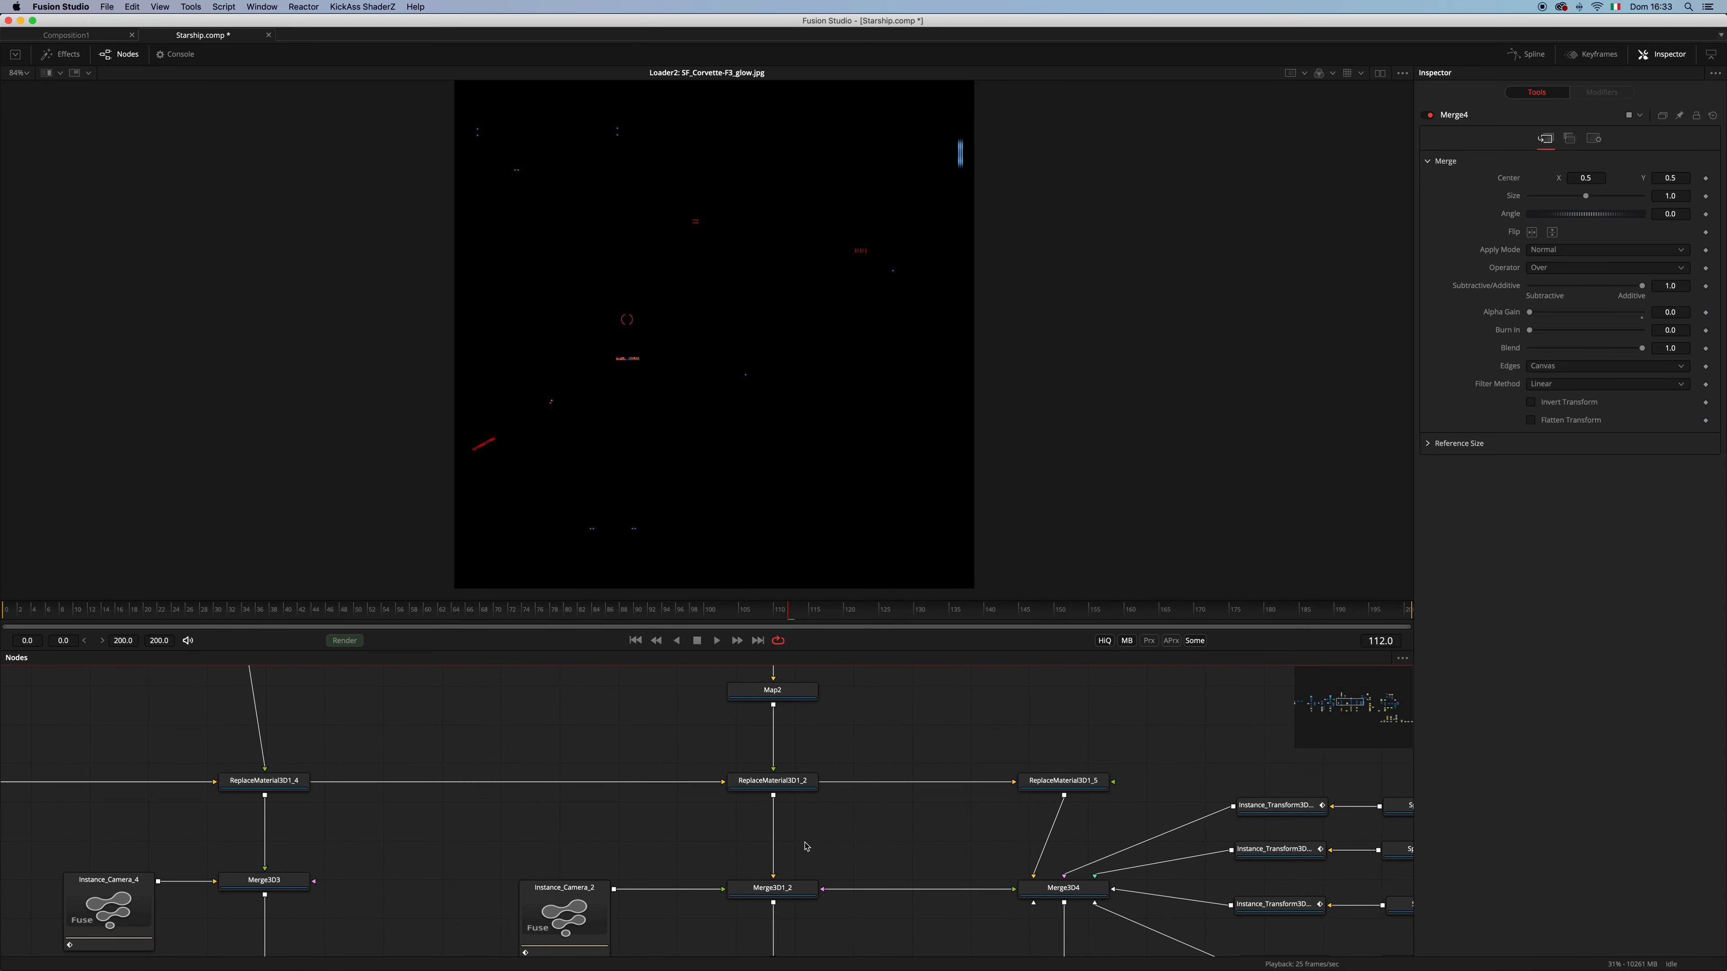
scroll(790, 821, "down", 3)
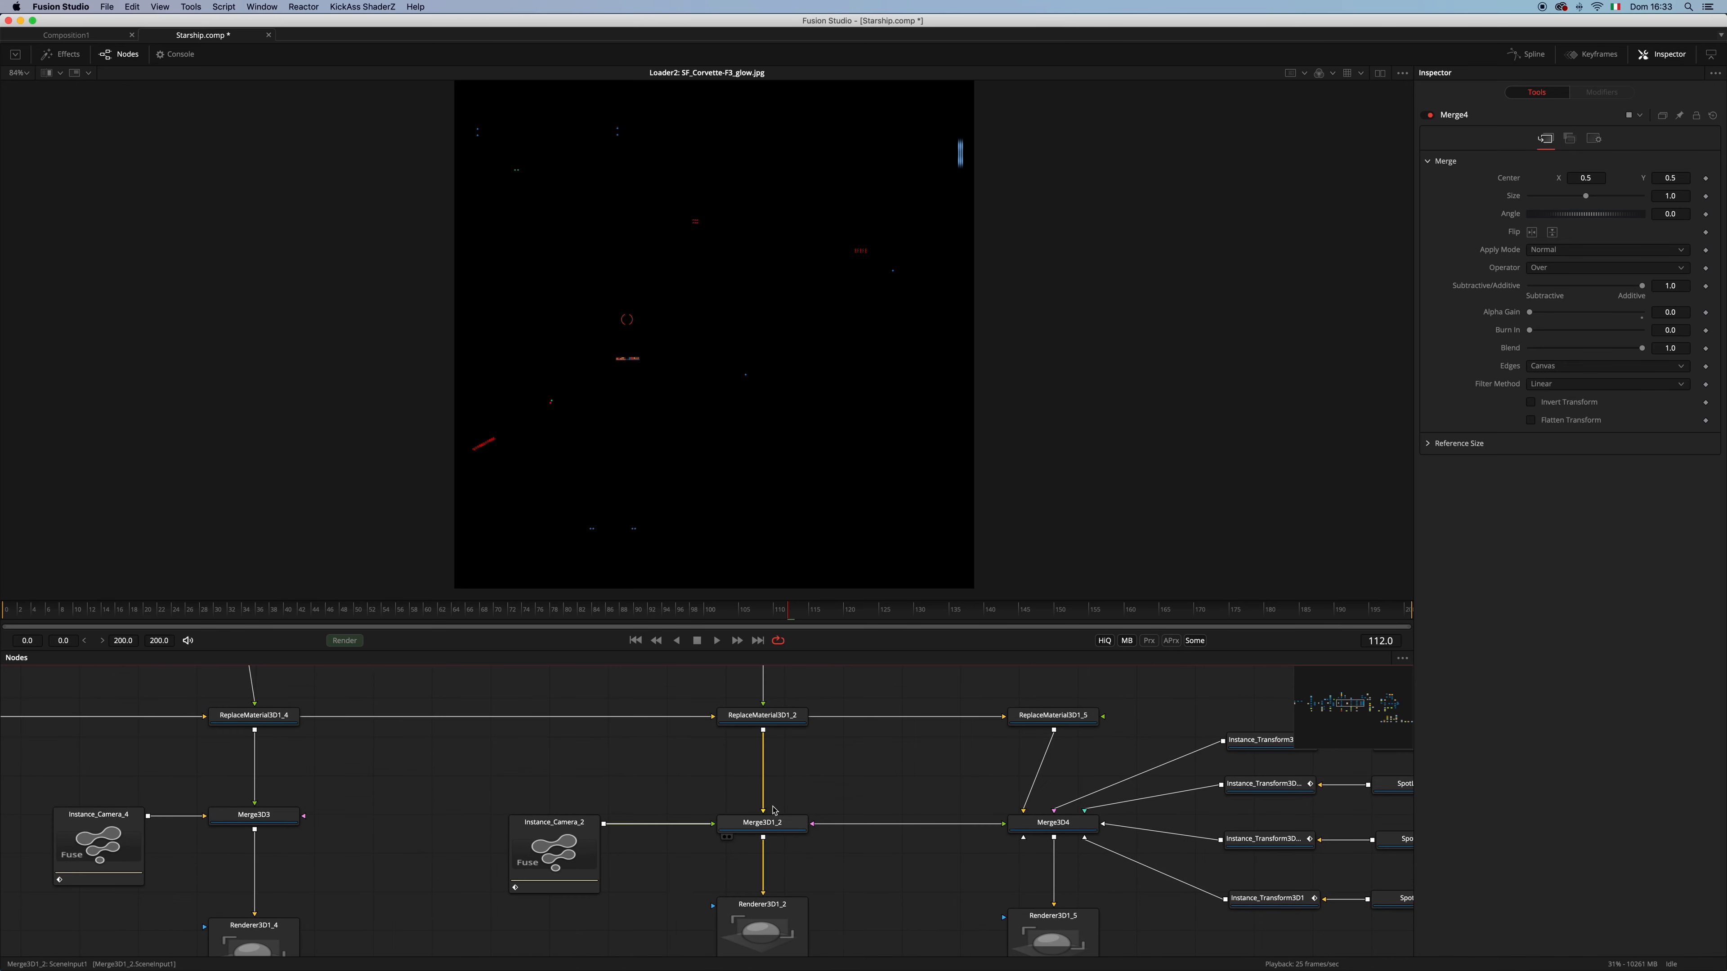
key("1")
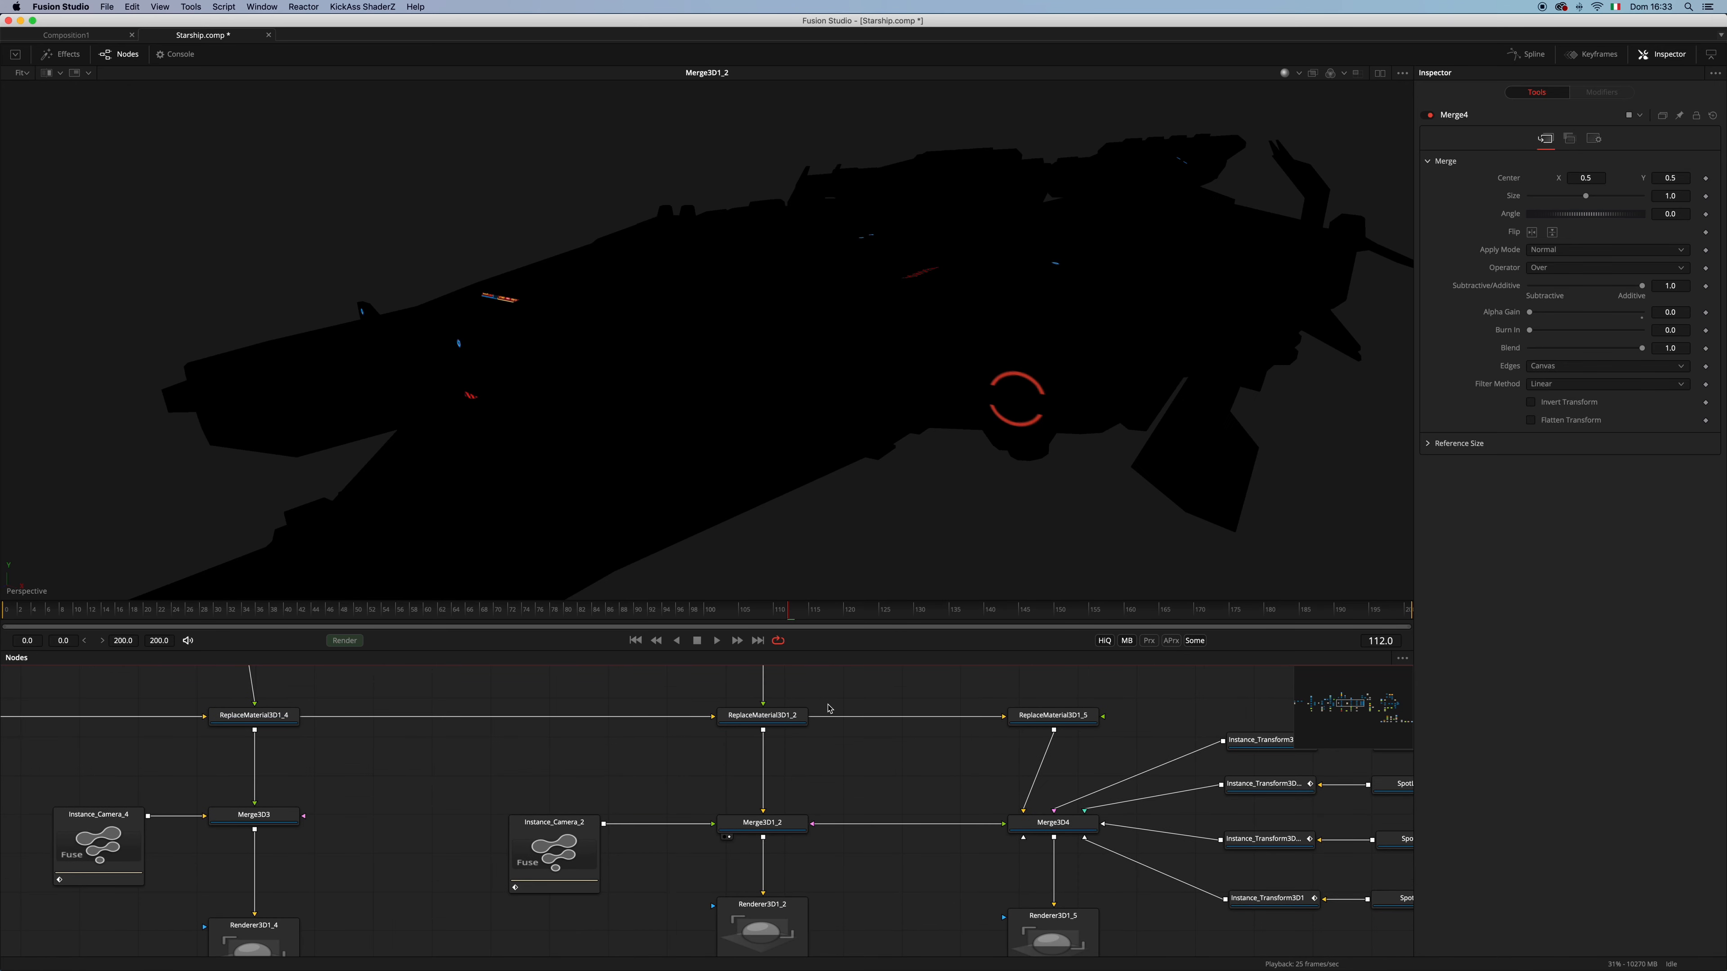
right_click(30, 596)
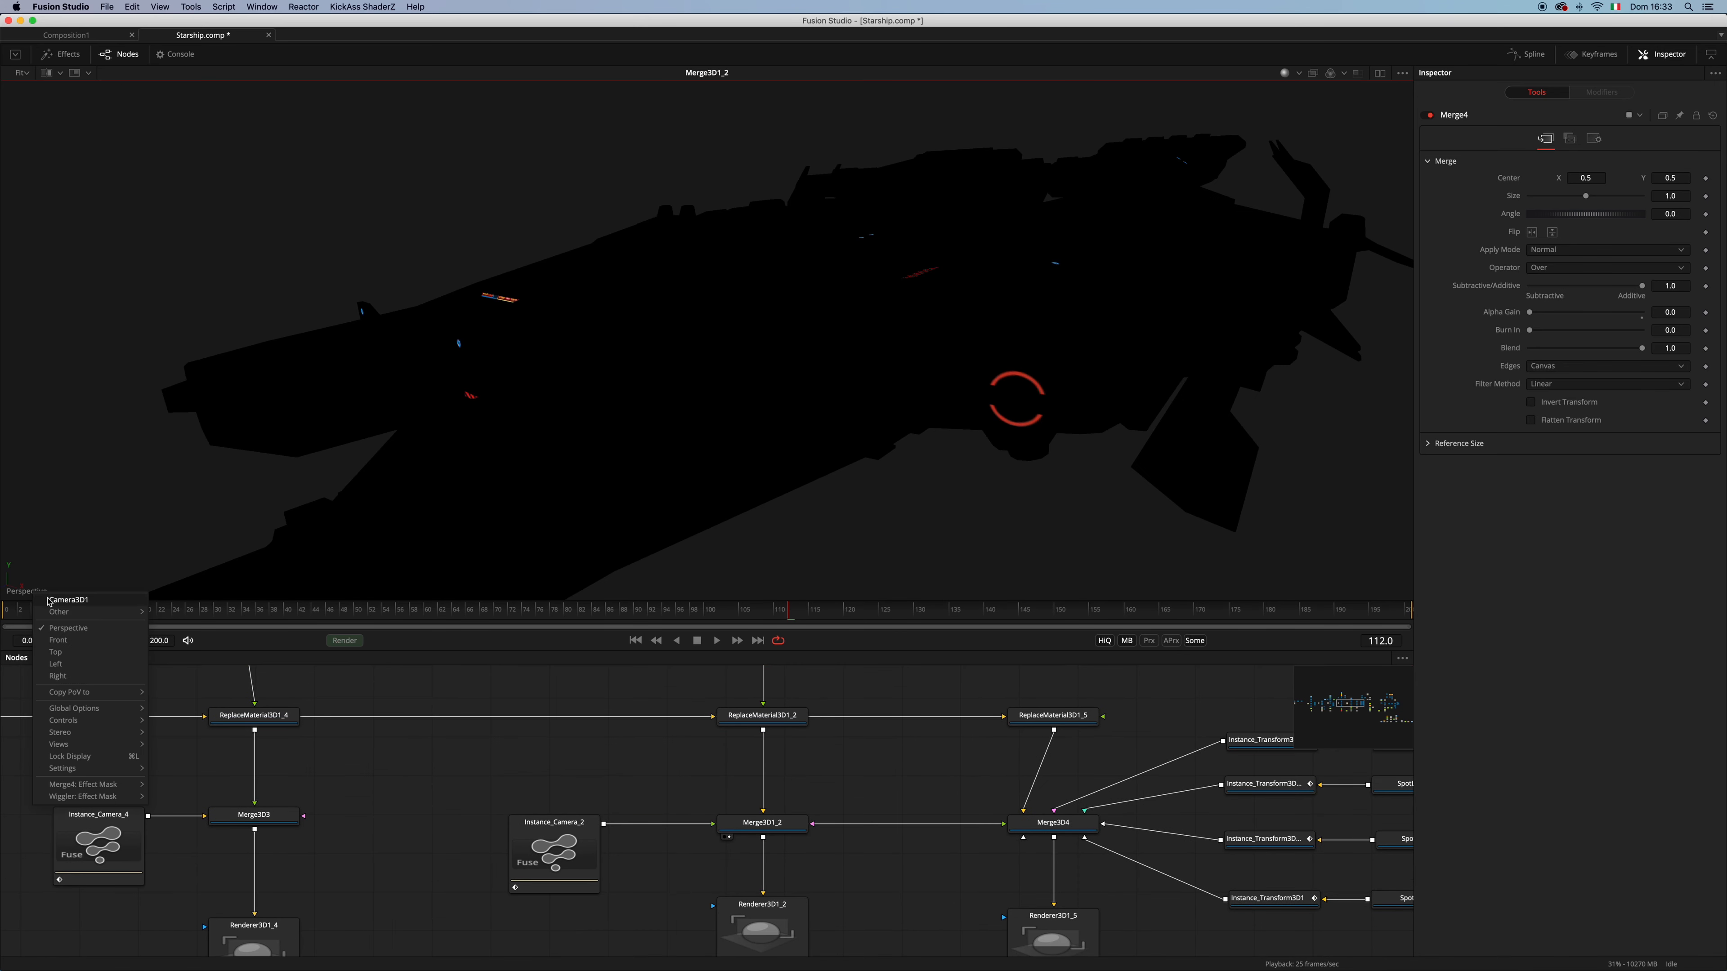
left_click(57, 600)
Display the outputs of Renderer3D1_2 and BrightnessContrast3, and select BrightnessContrast3 to check its gain
scroll(838, 884, "down", 1)
scroll(838, 884, "down", 2)
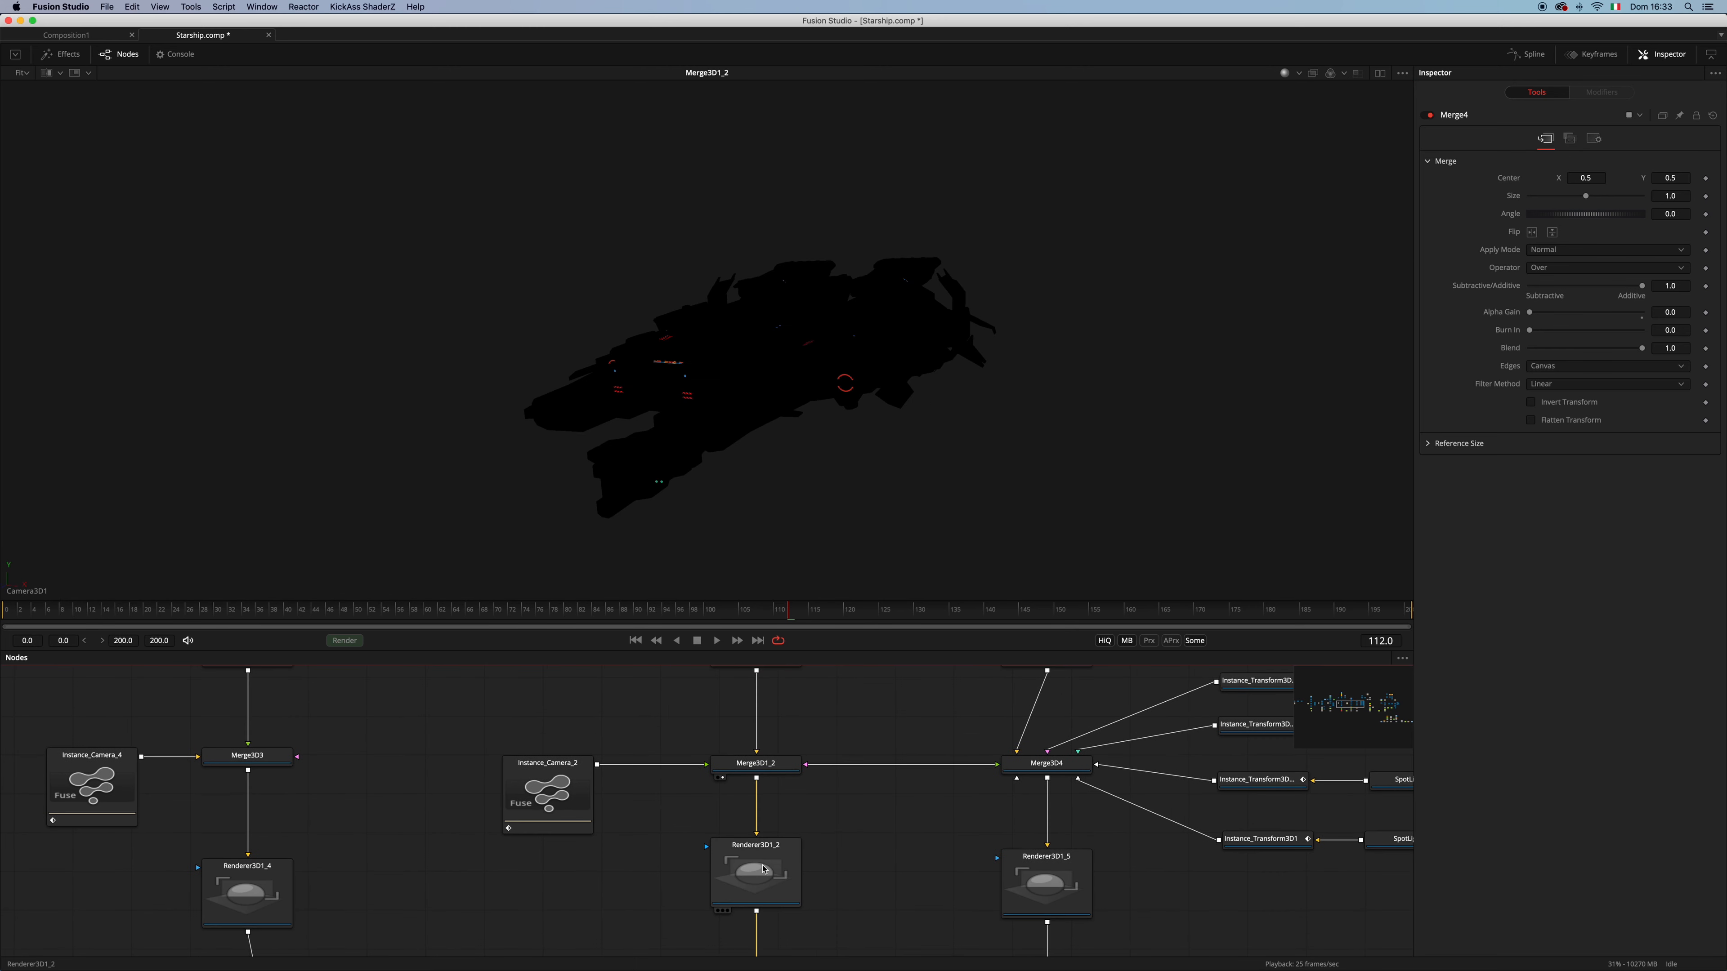
key("1")
scroll(866, 800, "down", 4)
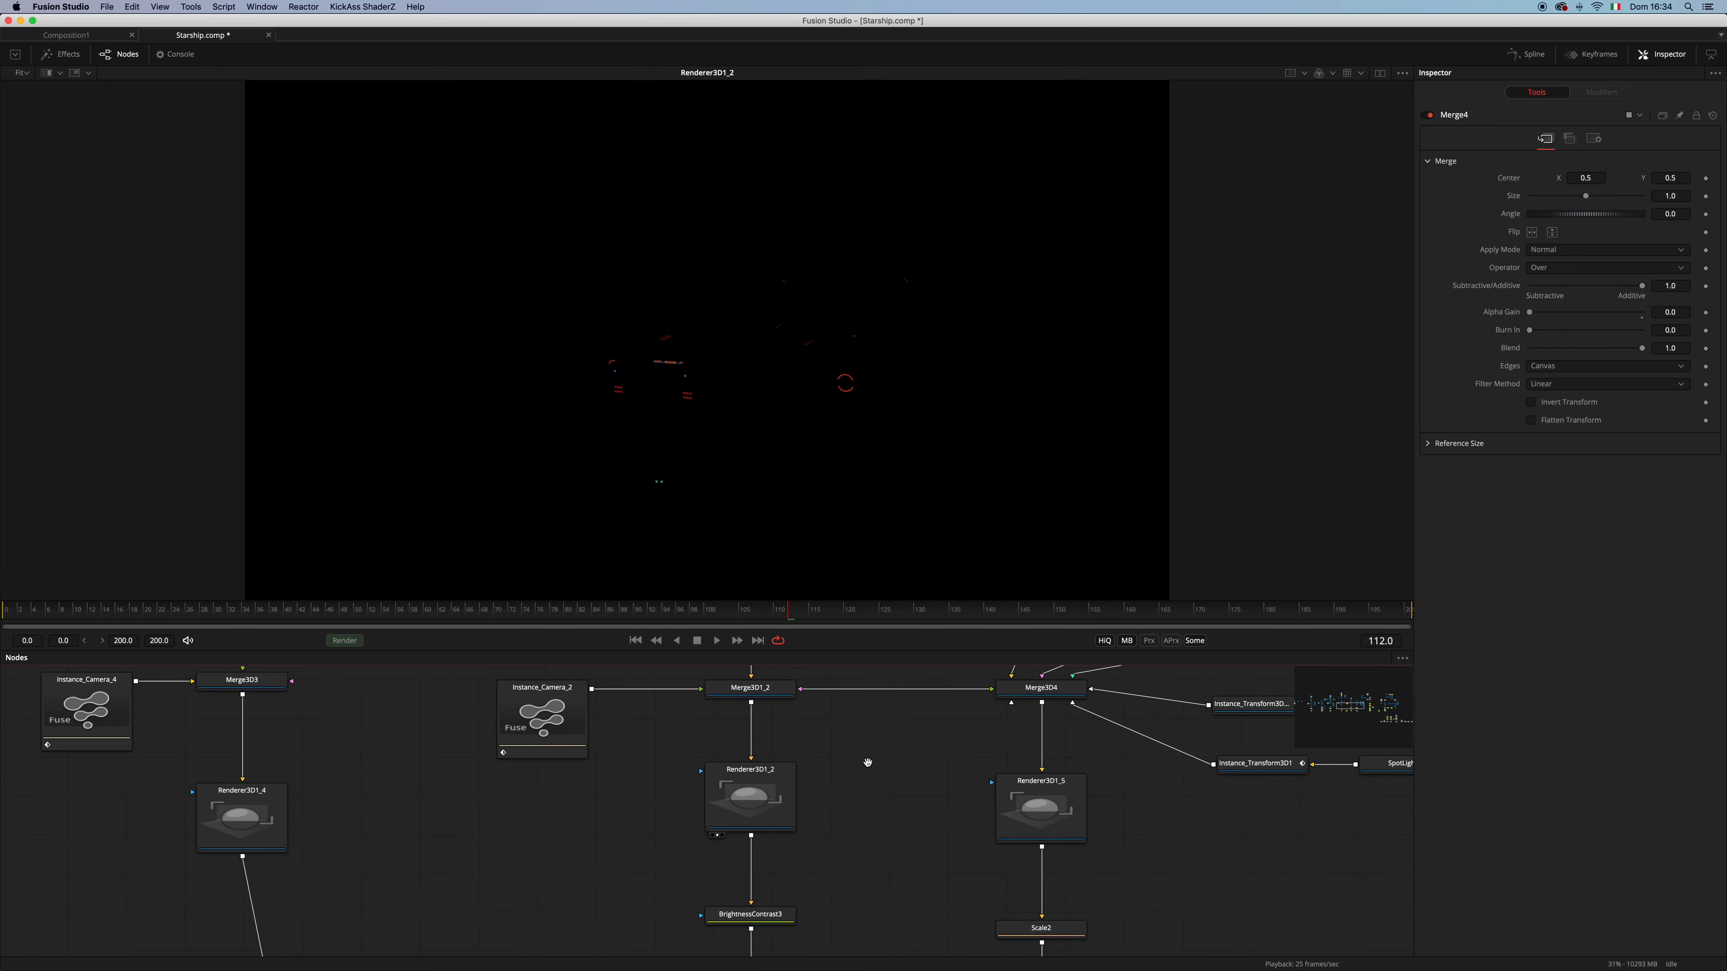
key("1")
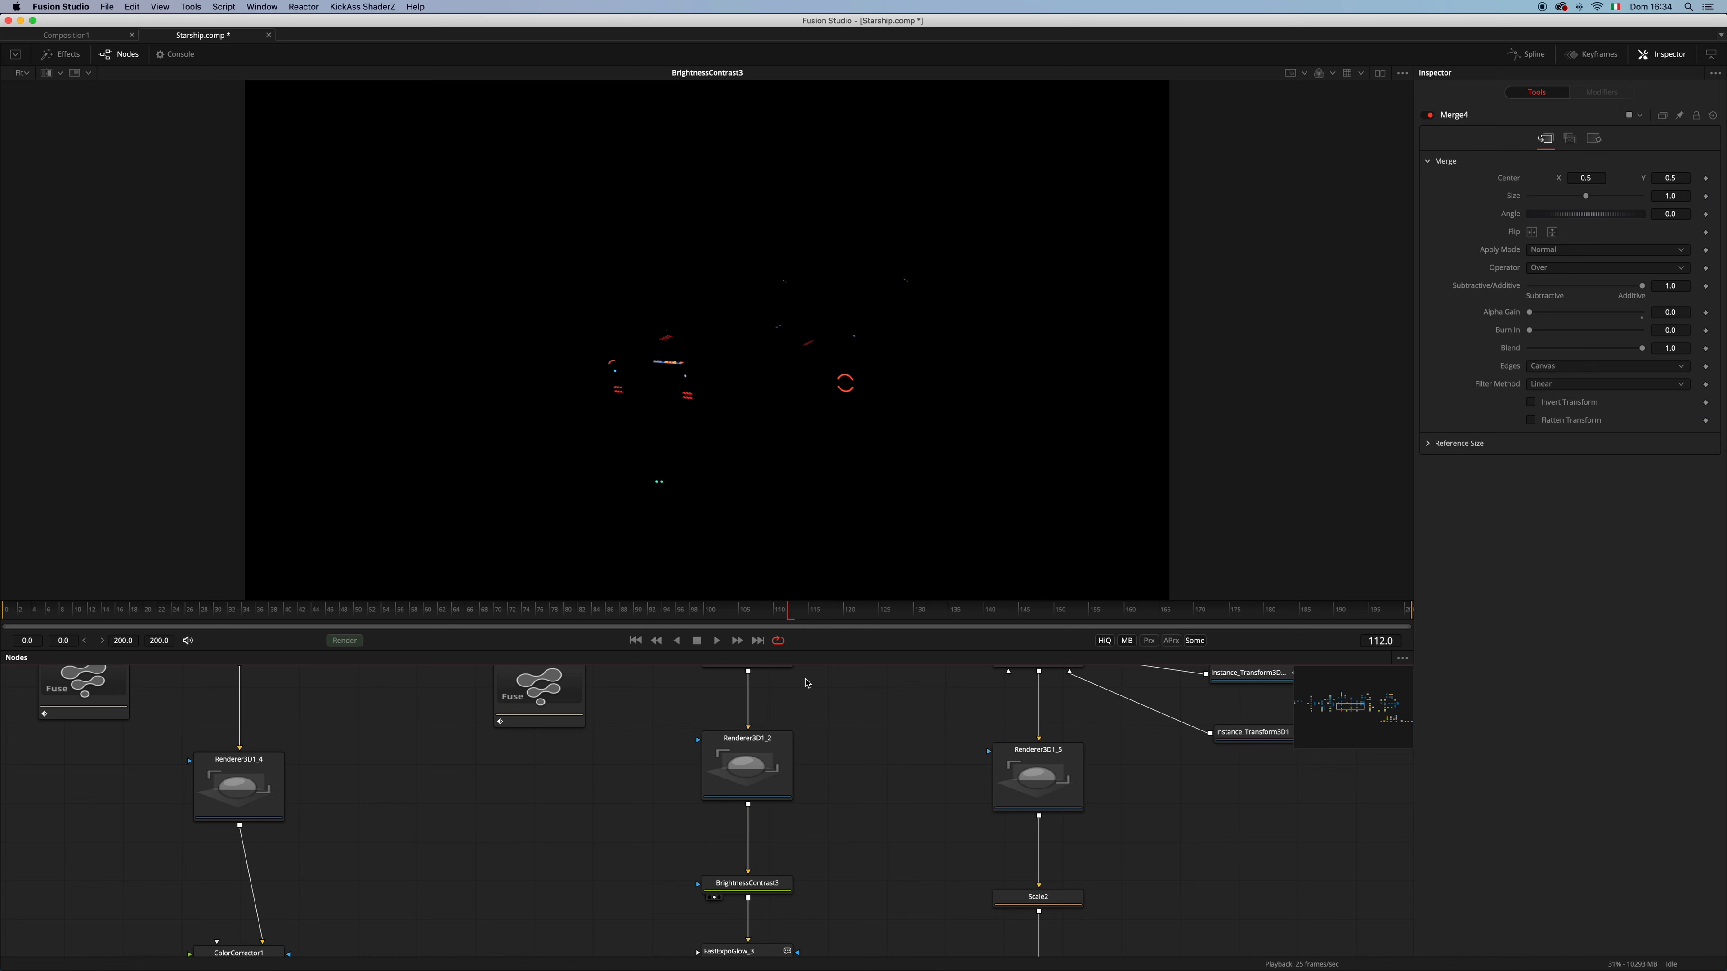
left_click(780, 893)
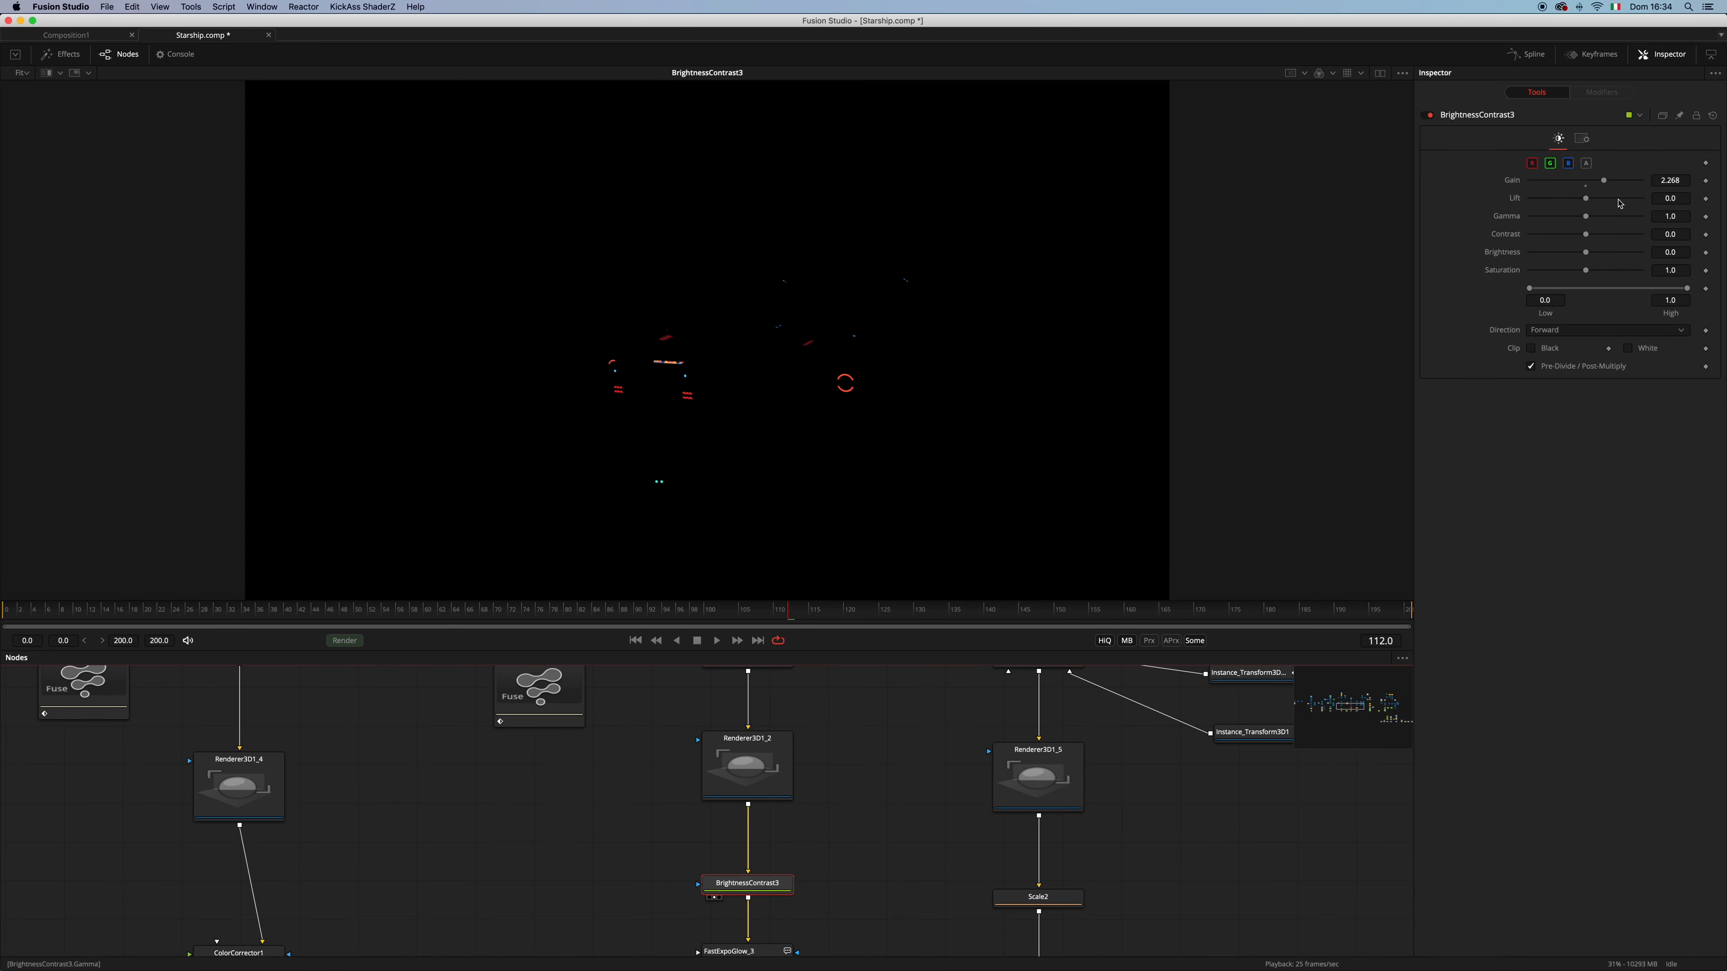
Check the FastExpoGlow_3 settings and output, and display the Merge2 composite with the glow added
scroll(817, 803, "down", 3)
left_click_drag(758, 882, 758, 892)
key("1")
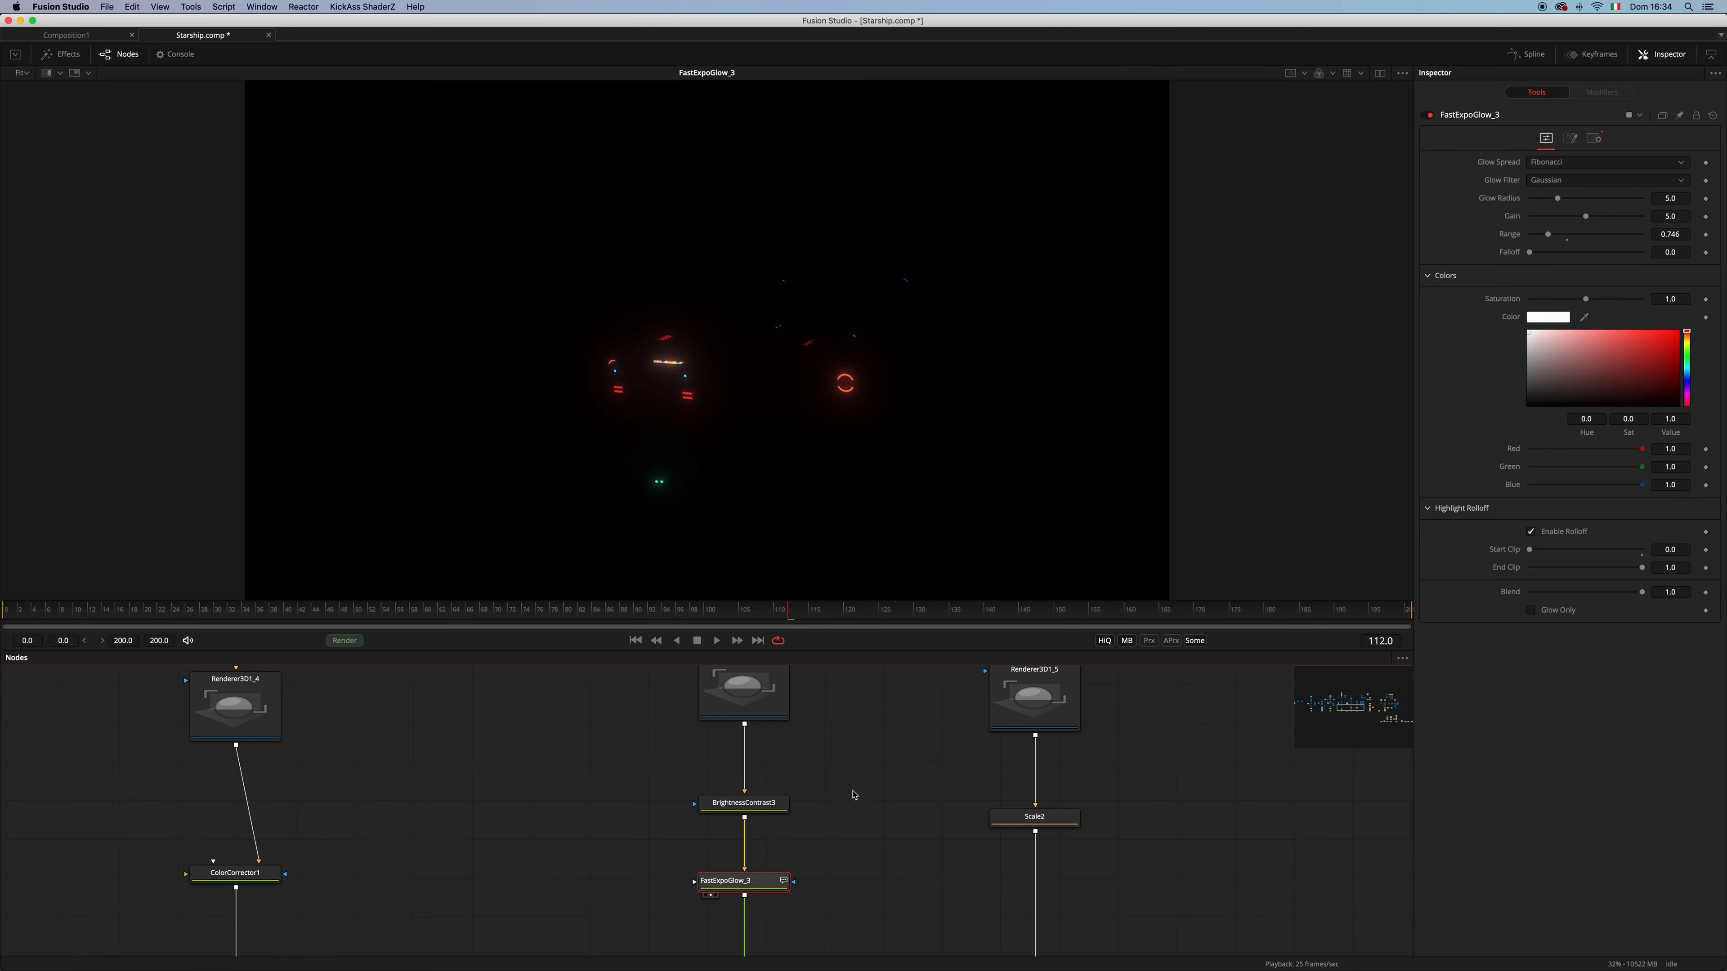
scroll(864, 828, "down", 2)
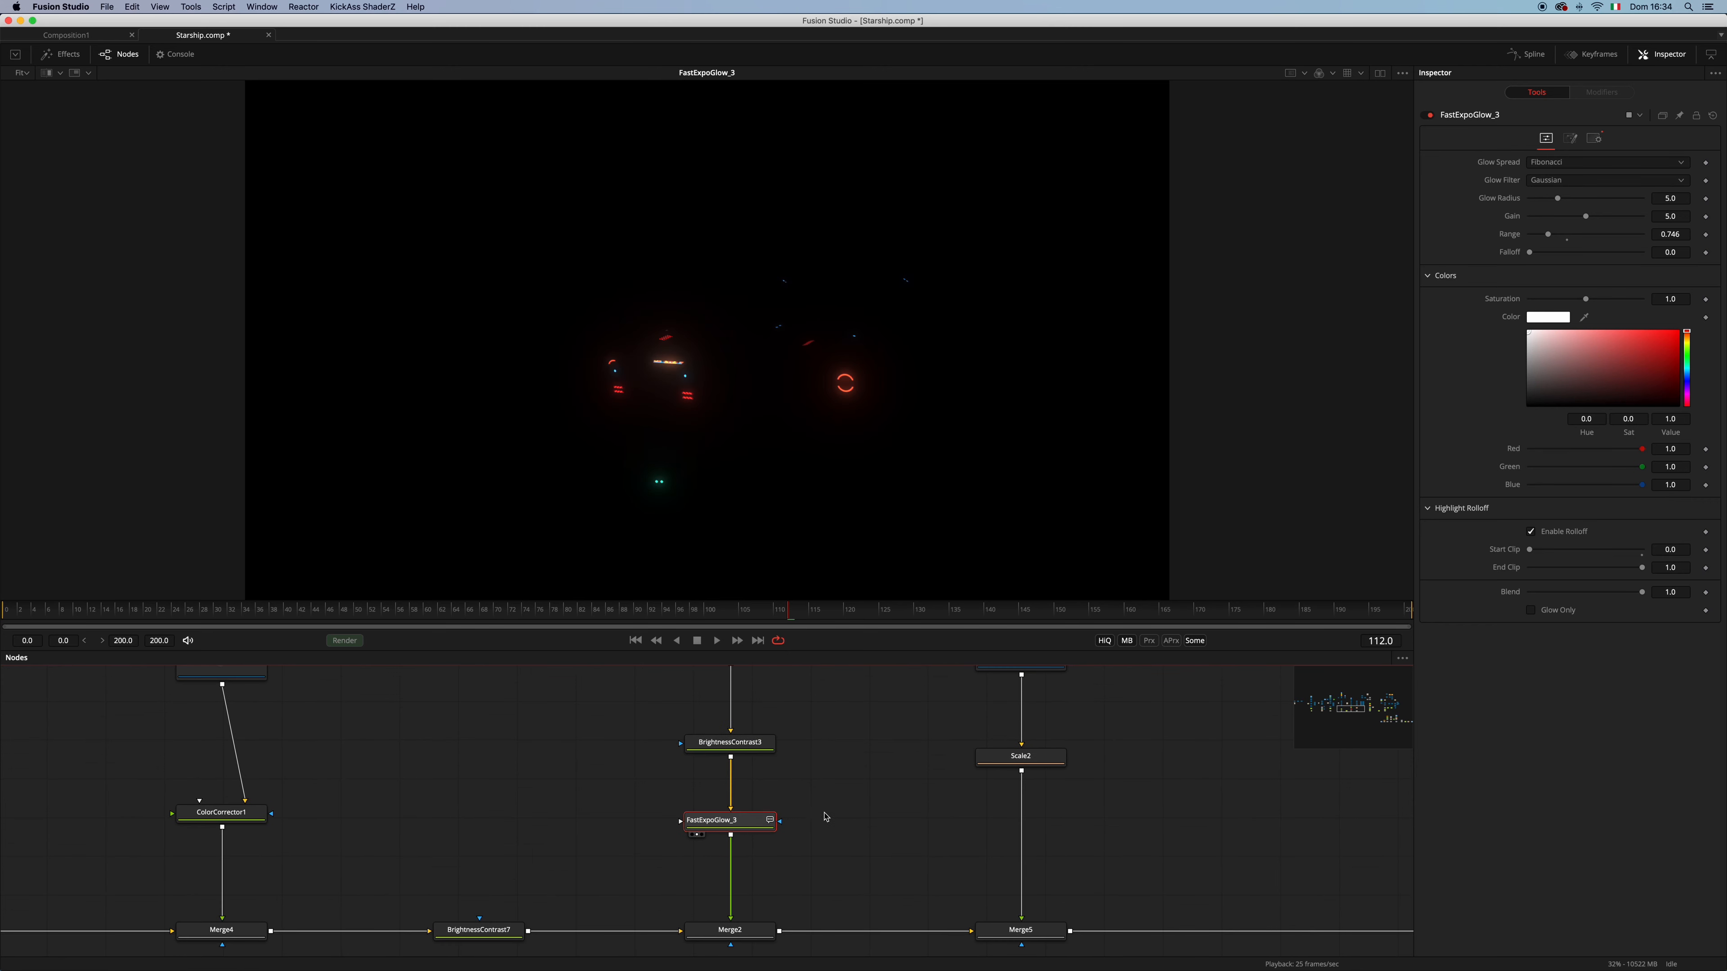
scroll(816, 850, "down", 1)
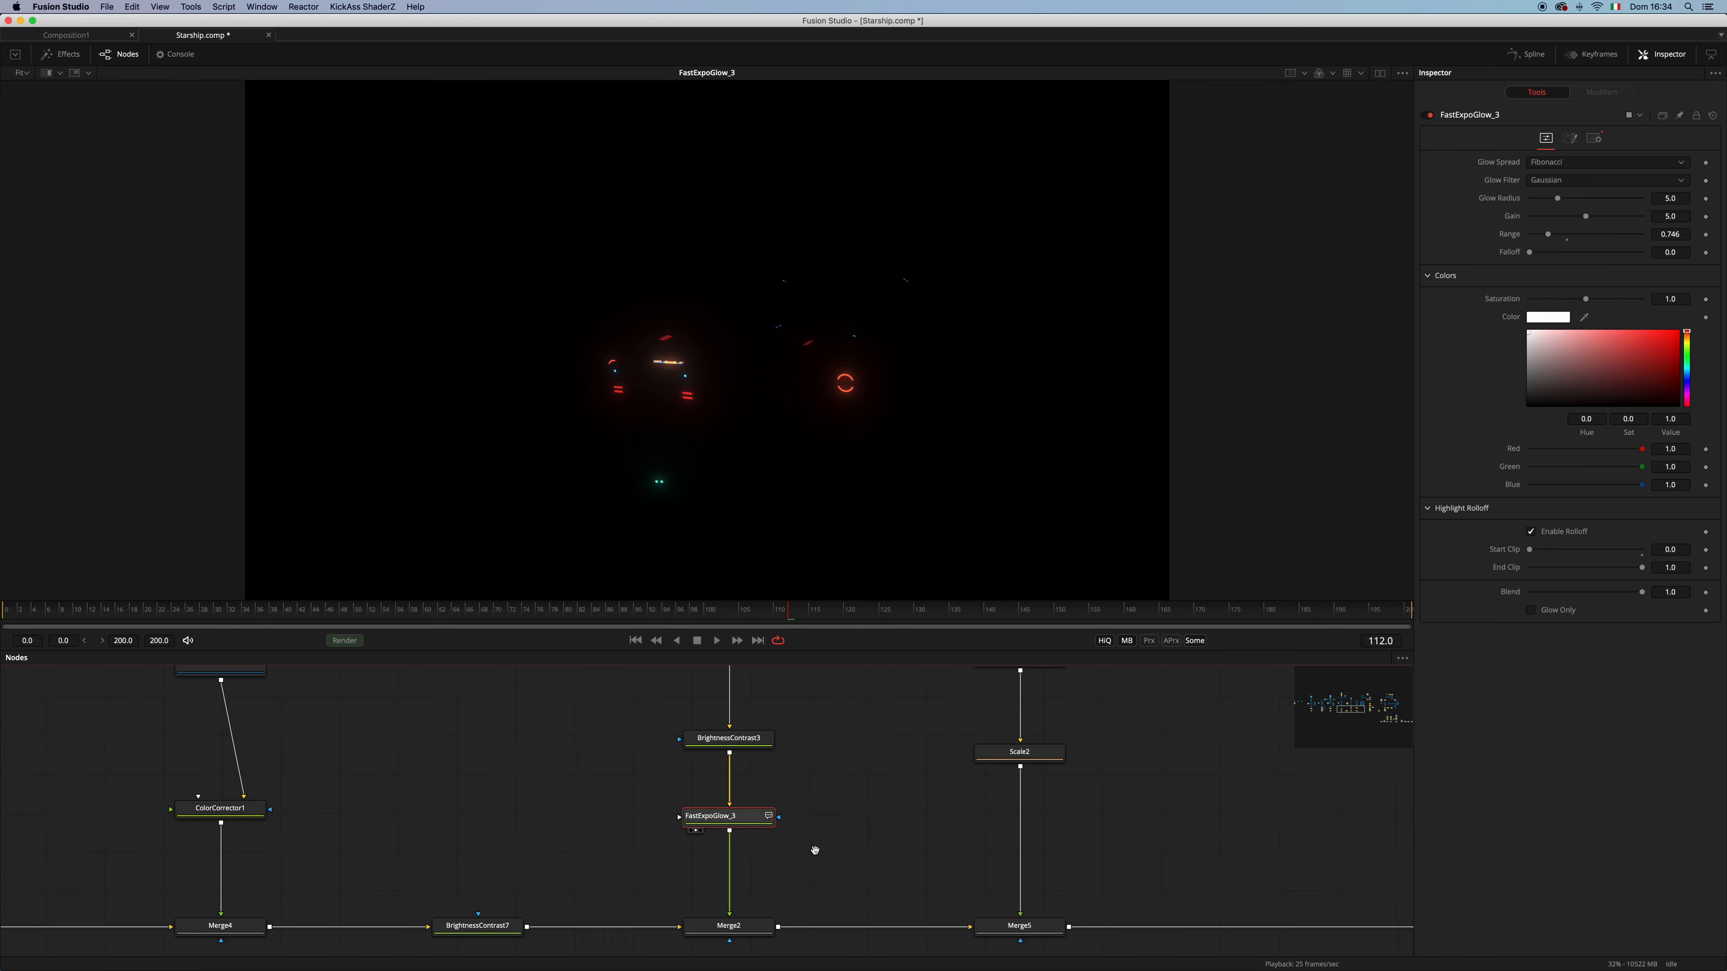
left_click_drag(815, 851, 793, 789)
left_click_drag(726, 867, 861, 411)
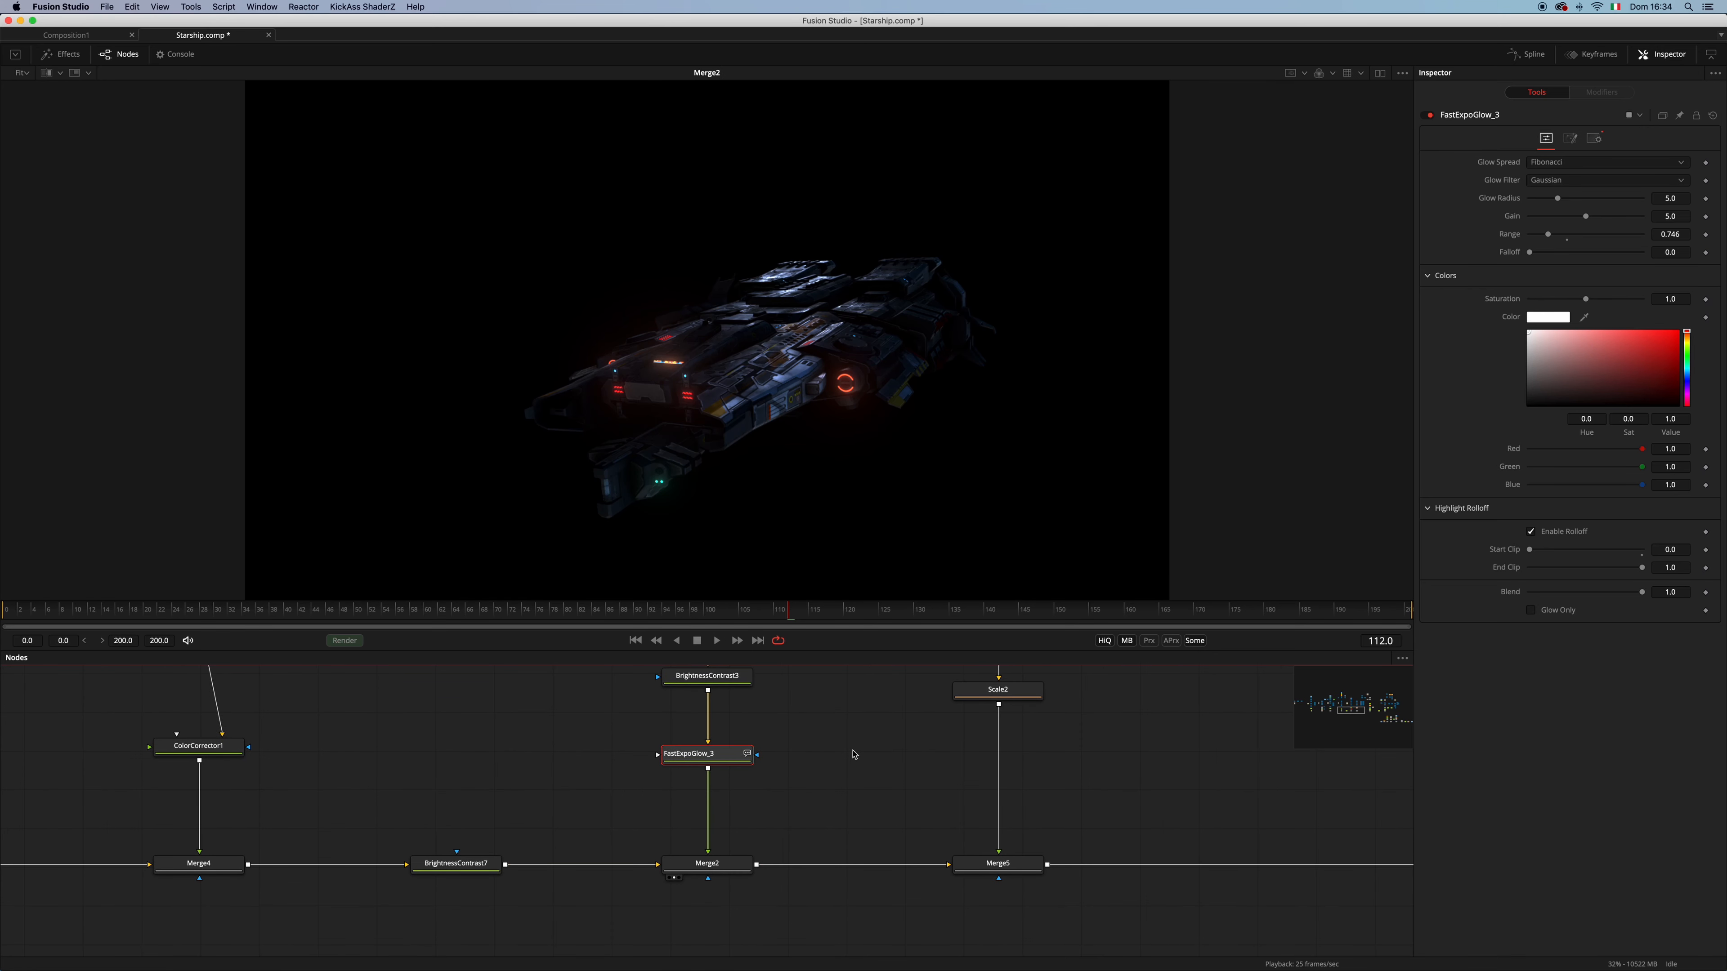
Display the Merge3D4 scene with the spotlights in the viewer and switch from the camera to the perspective view
left_click_drag(853, 776, 753, 823)
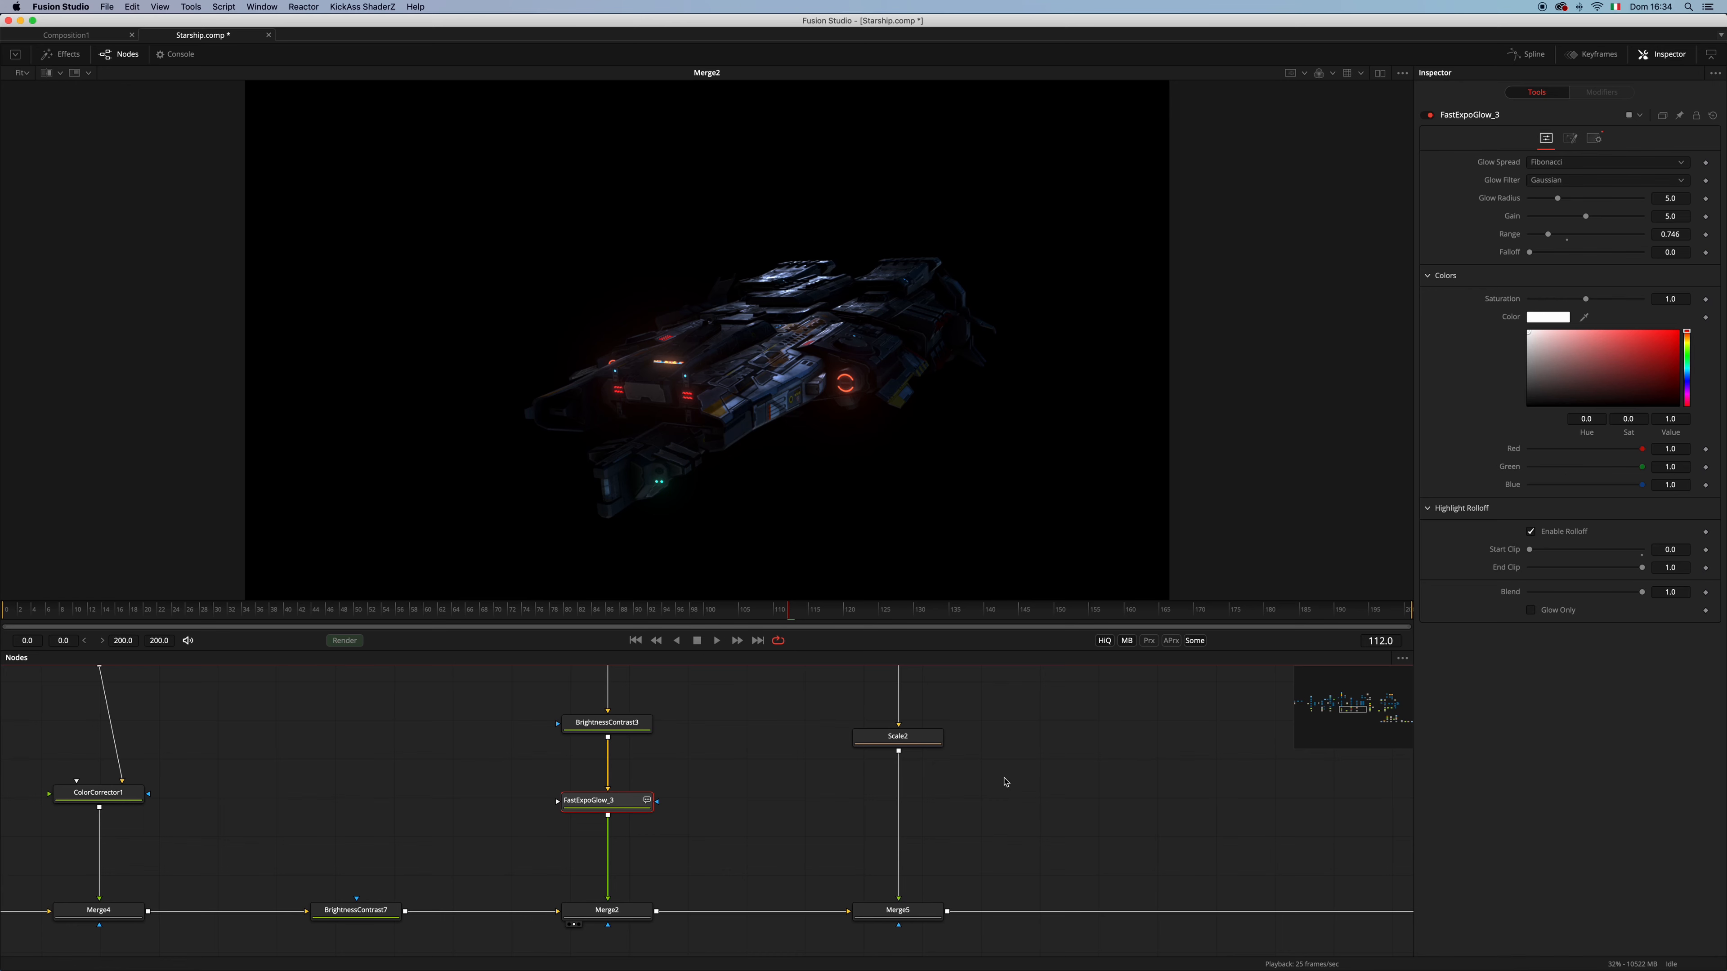
left_click_drag(1008, 805, 1010, 877)
left_click_drag(1006, 830, 1004, 928)
left_click_drag(999, 809, 998, 922)
left_click_drag(989, 683, 930, 739)
left_click_drag(929, 918, 901, 872)
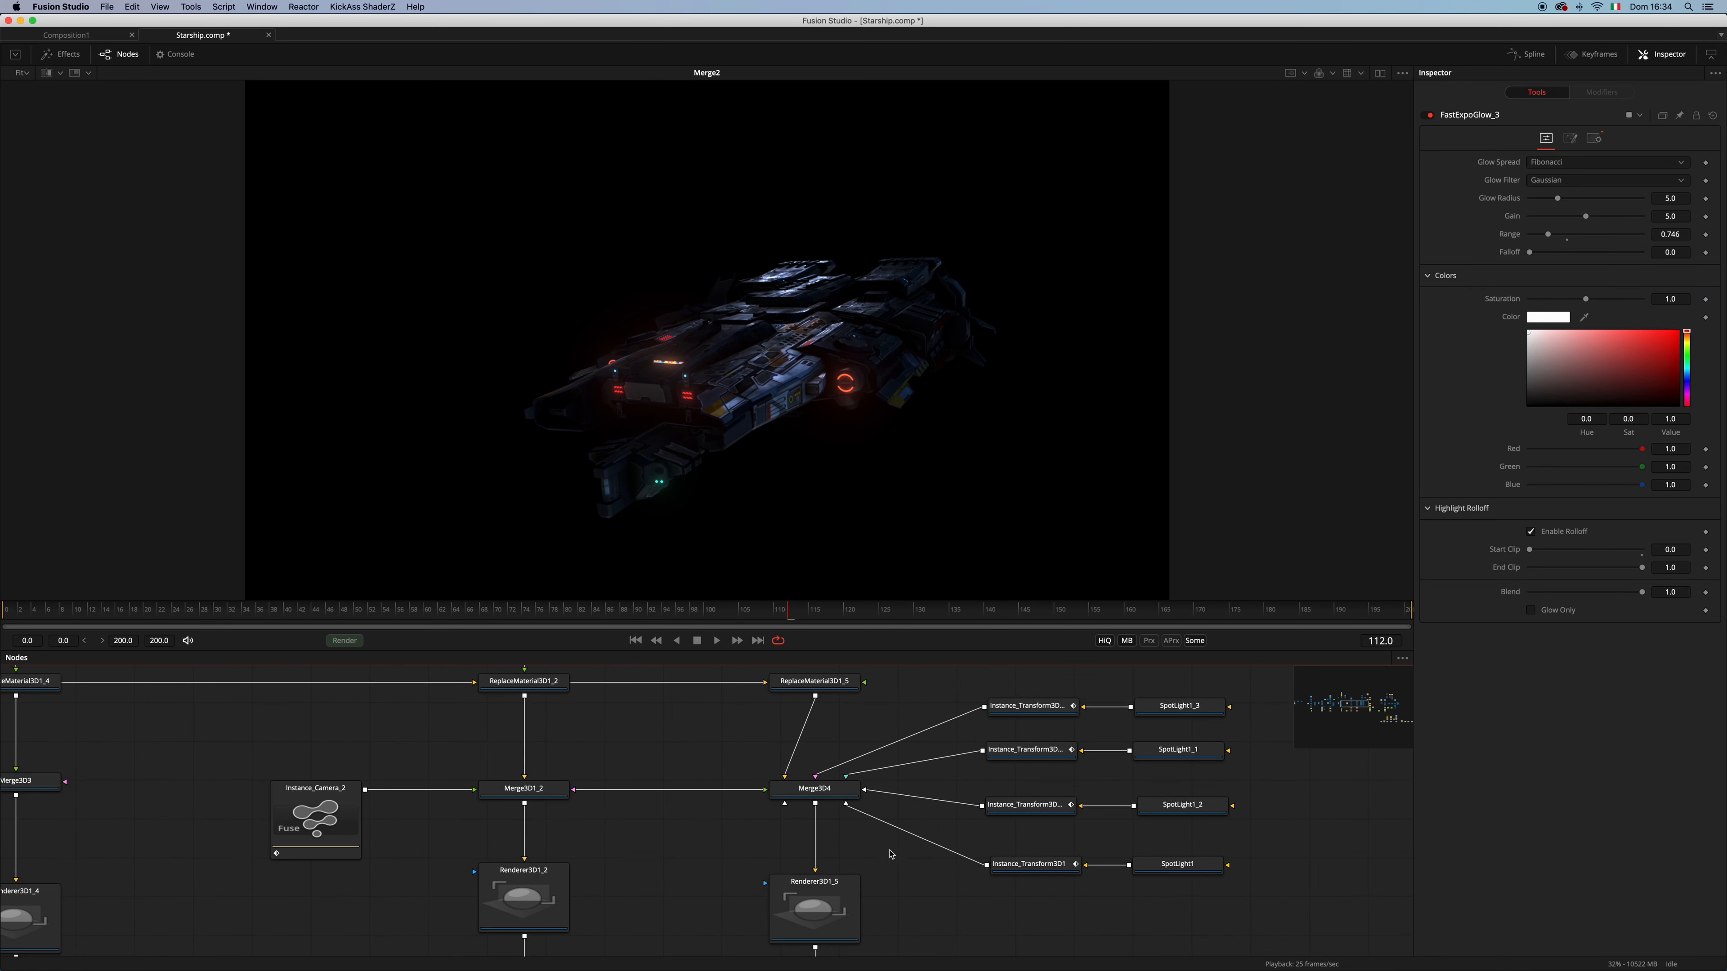
left_click_drag(775, 753, 868, 446)
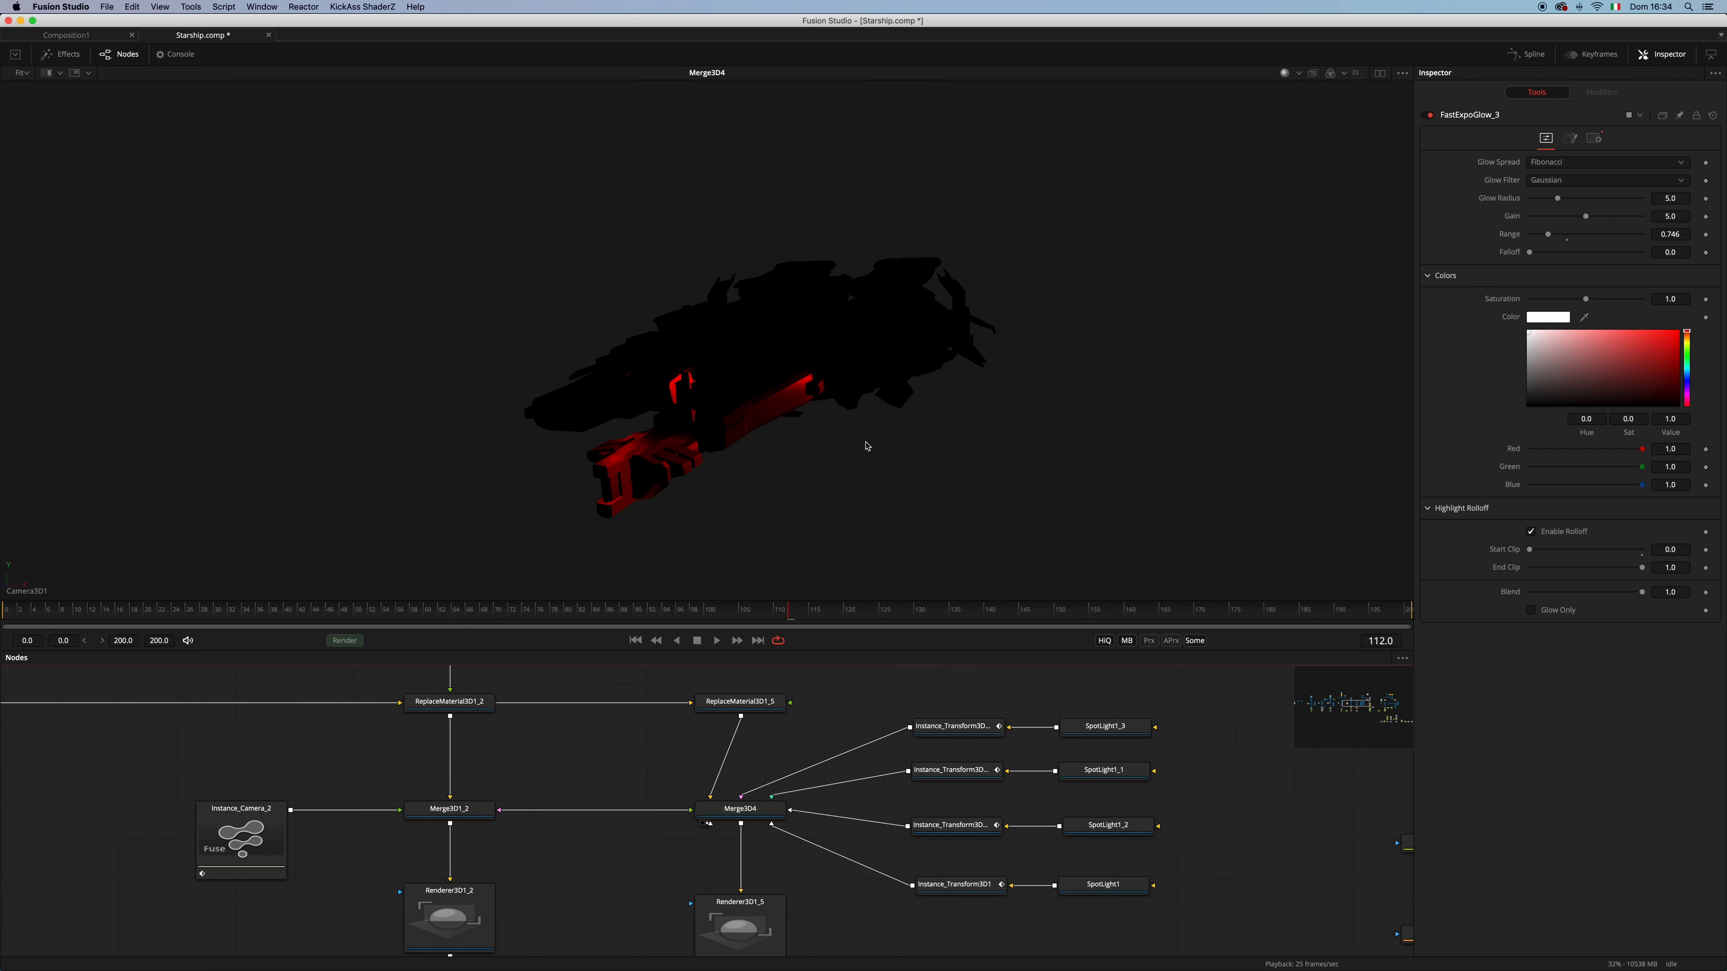
right_click(34, 597)
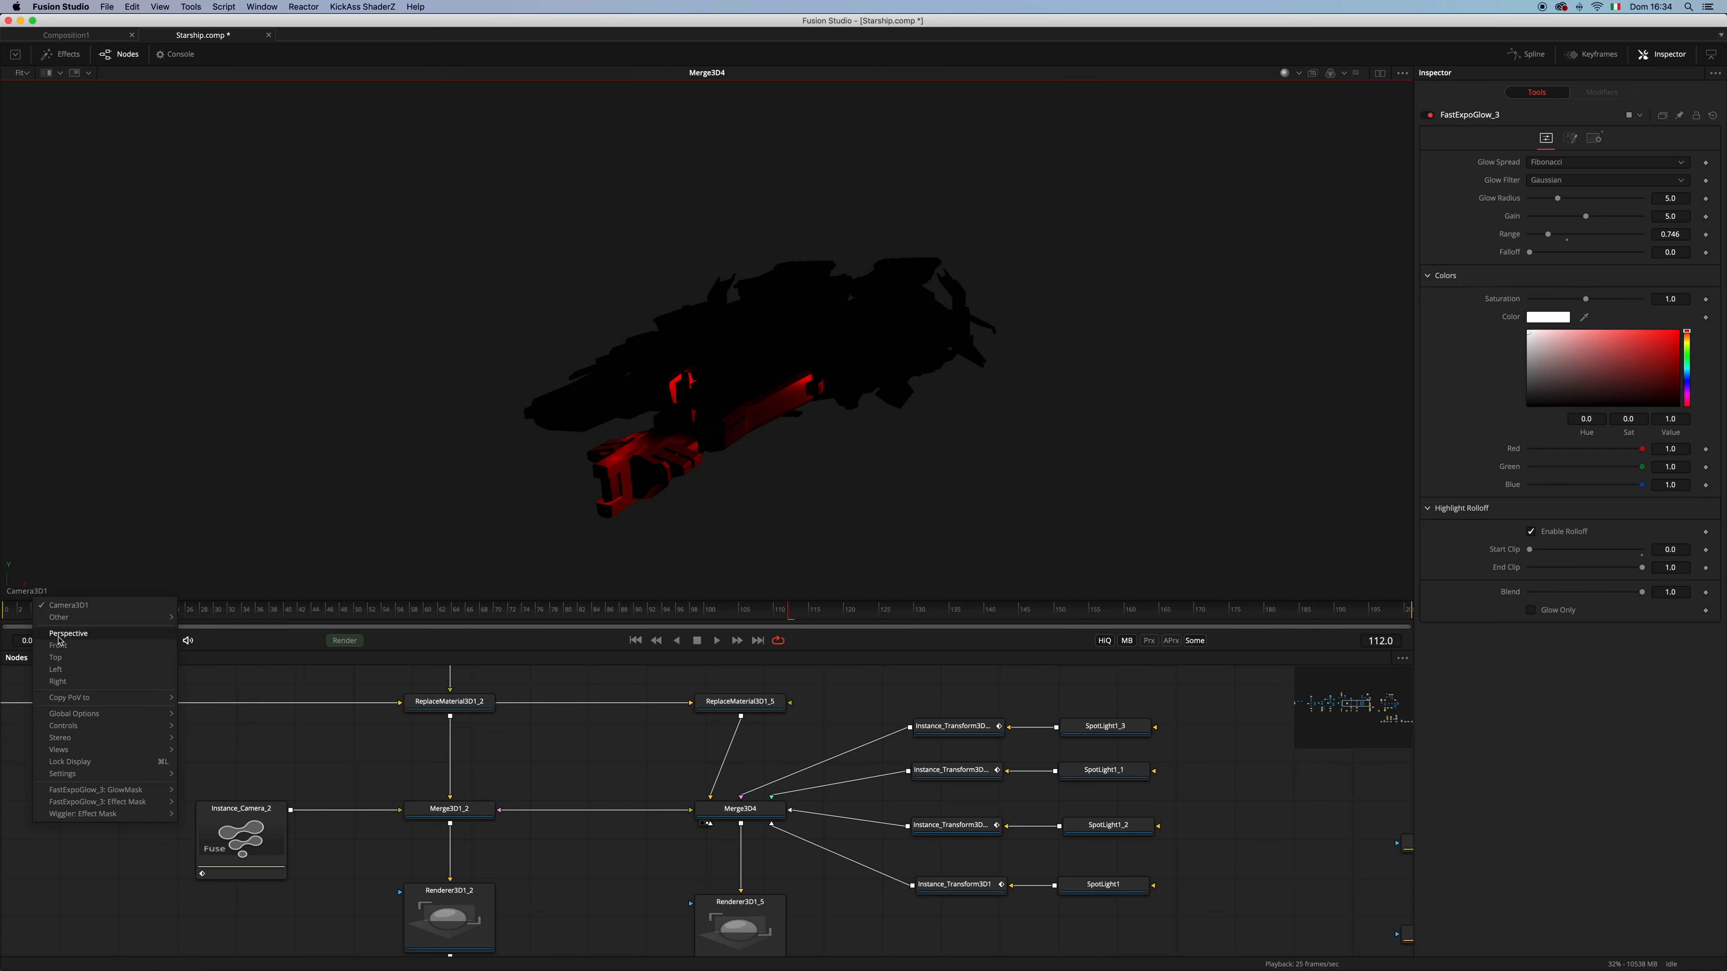
left_click(80, 636)
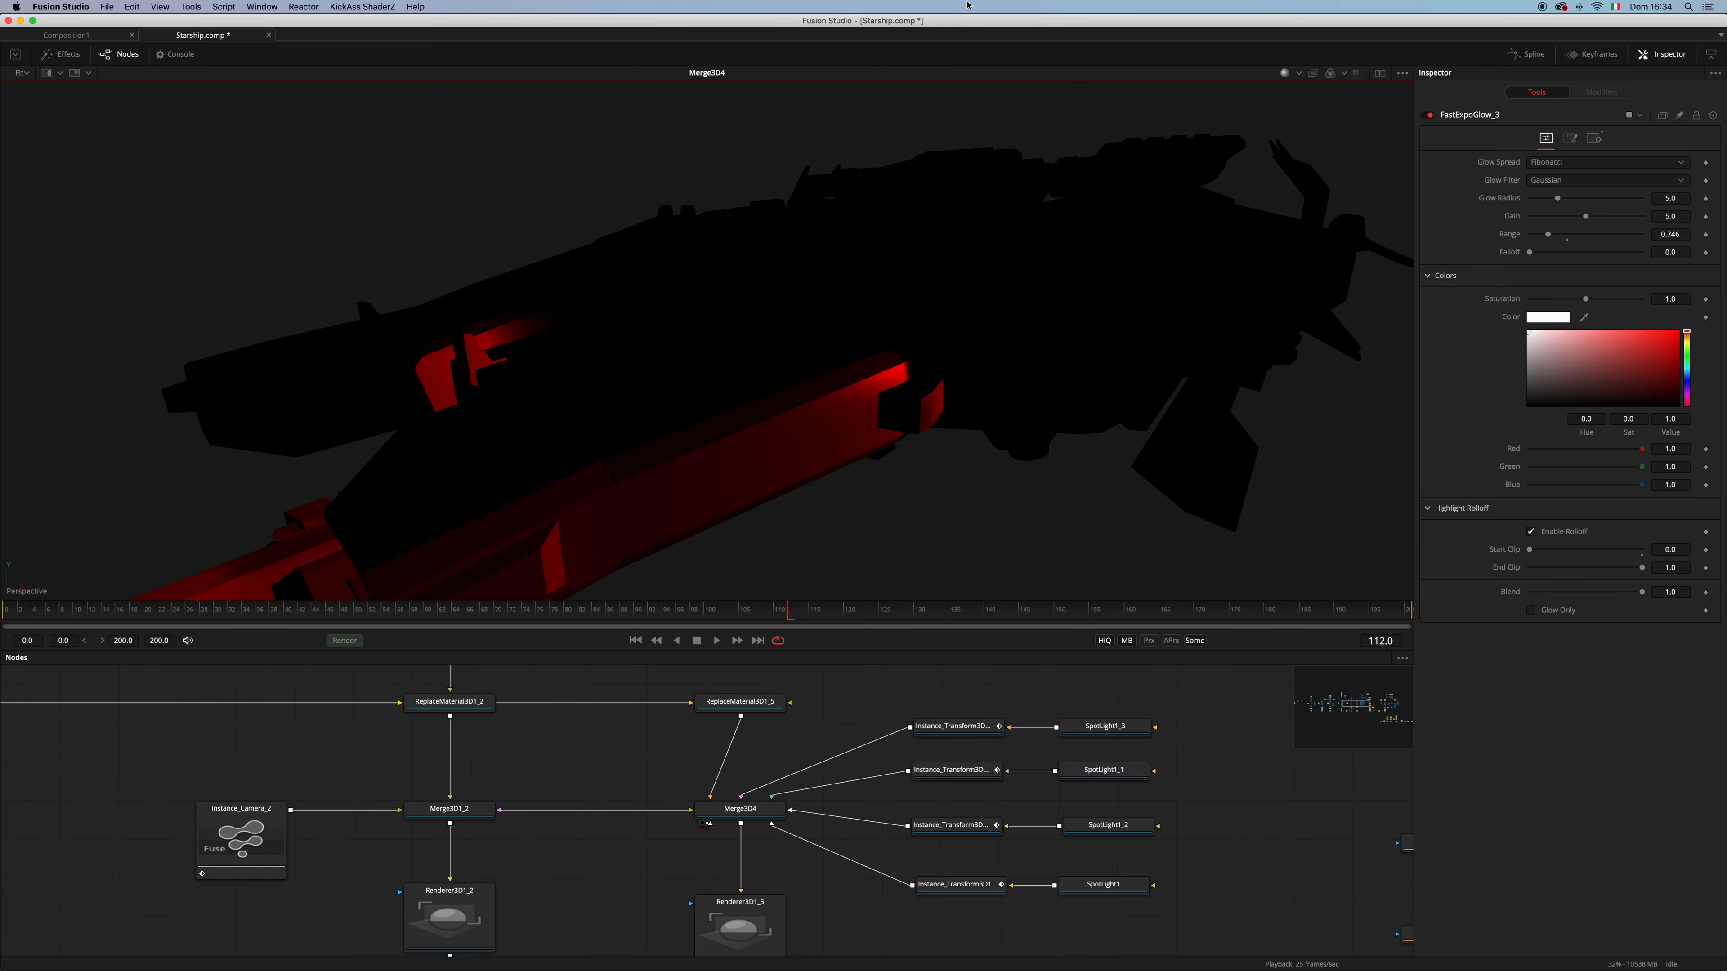
Show the 3D controls in the viewer and orbit around the ship to inspect where the spotlights are placed
key("super+k")
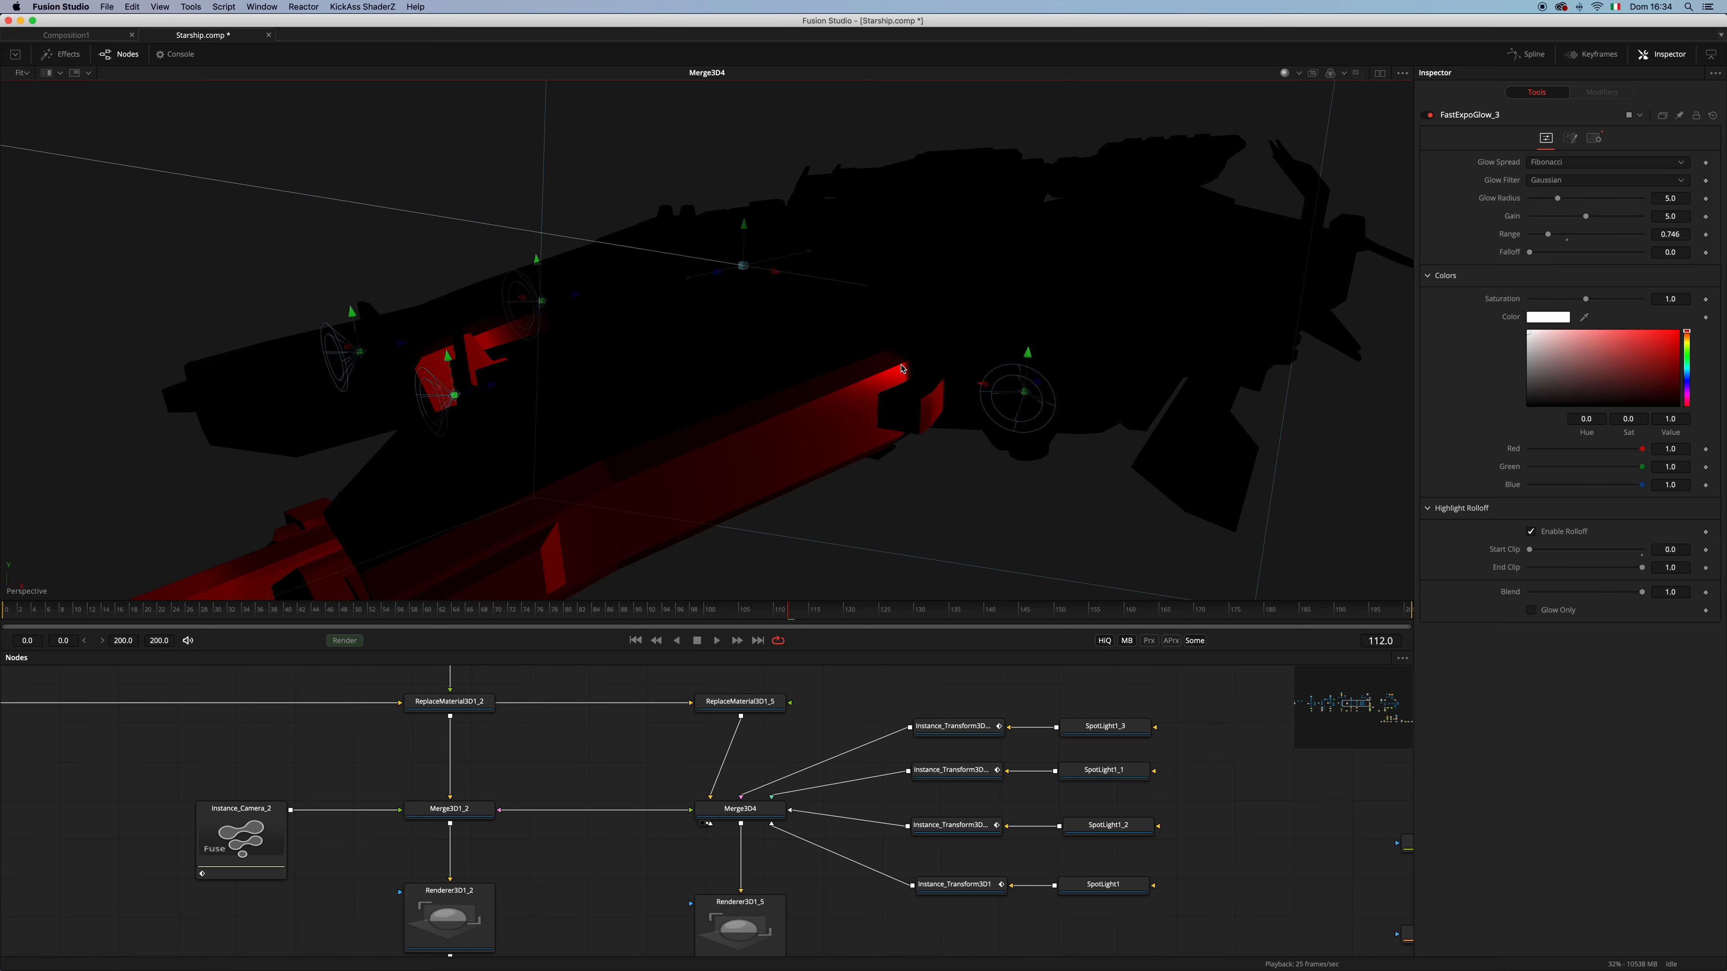
left_click_drag(901, 368, 865, 384)
scroll(877, 395, "down", 5)
left_click_drag(873, 382, 825, 387)
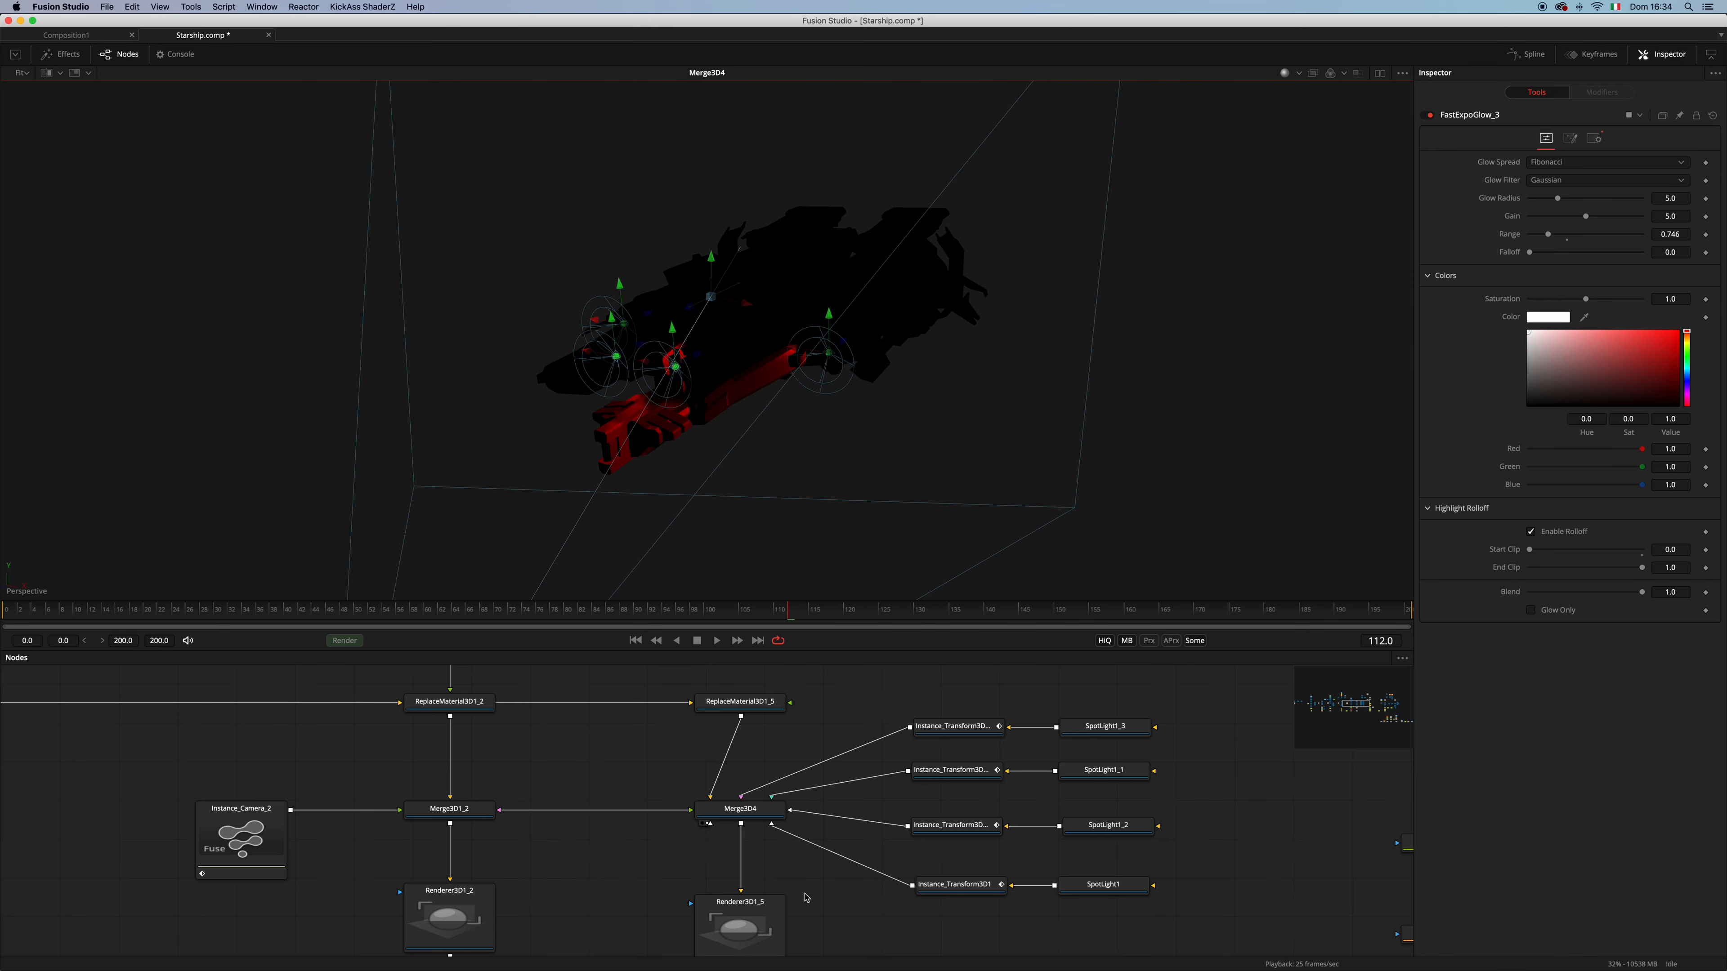
Display the output of Renderer3D1_5 and open its image settings to check the render resolution
left_click_drag(806, 898, 839, 511)
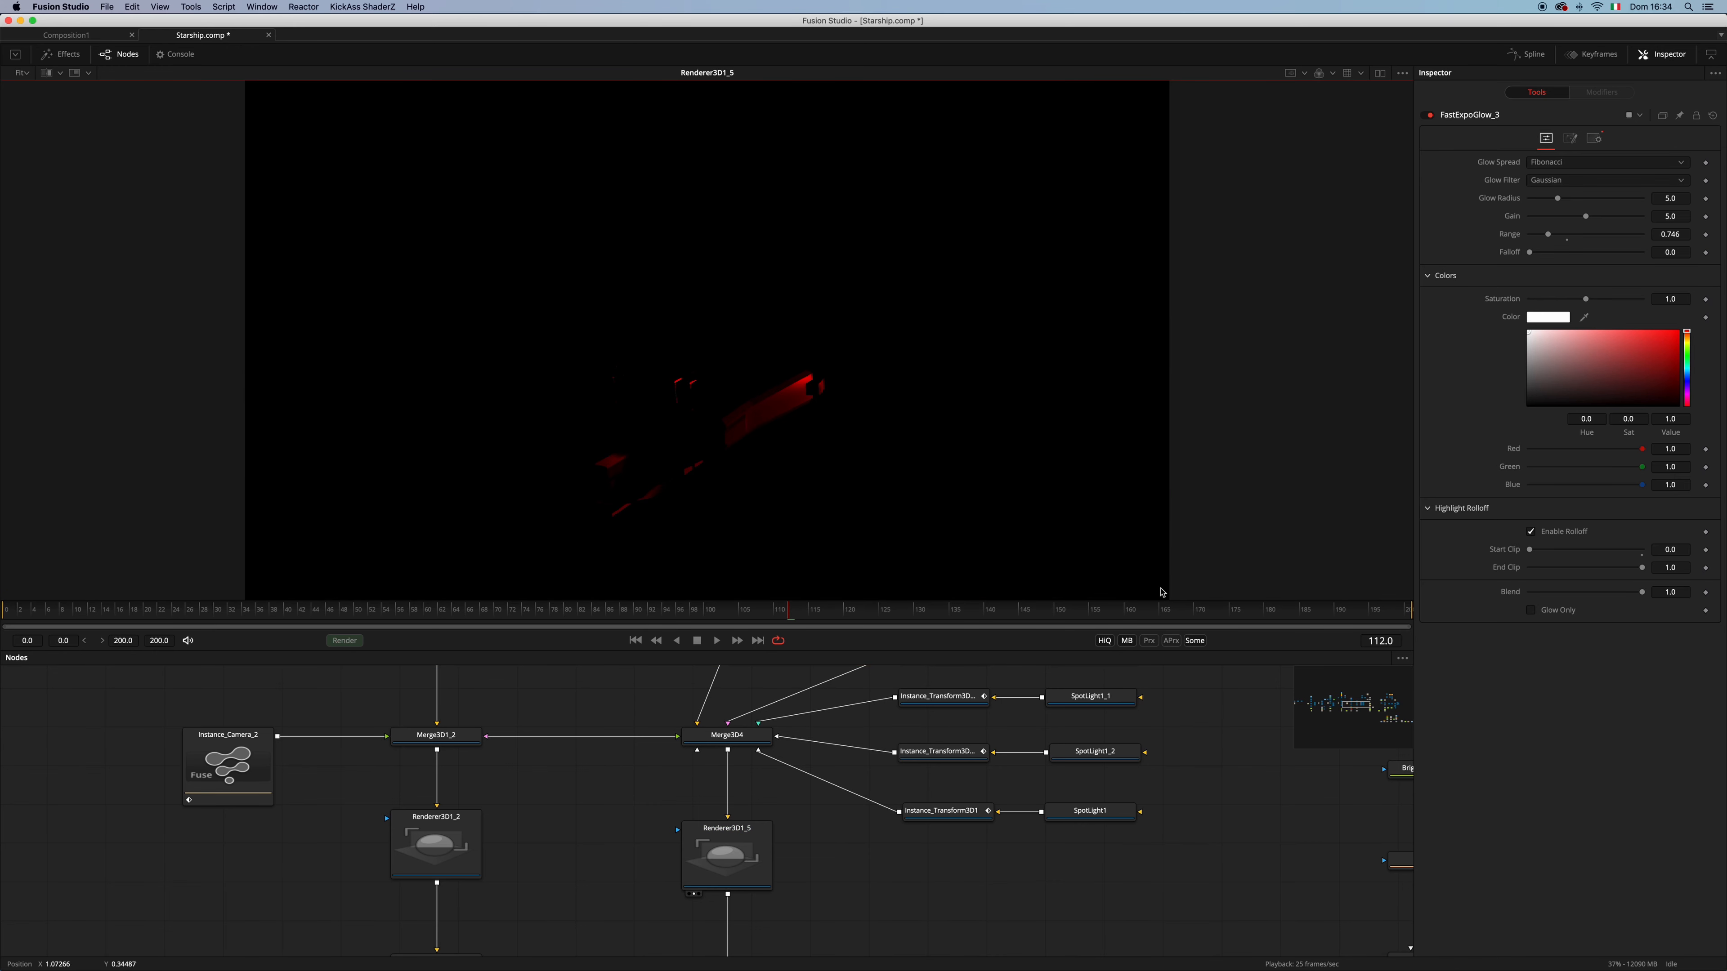
scroll(842, 811, "down", 3)
scroll(842, 810, "down", 6)
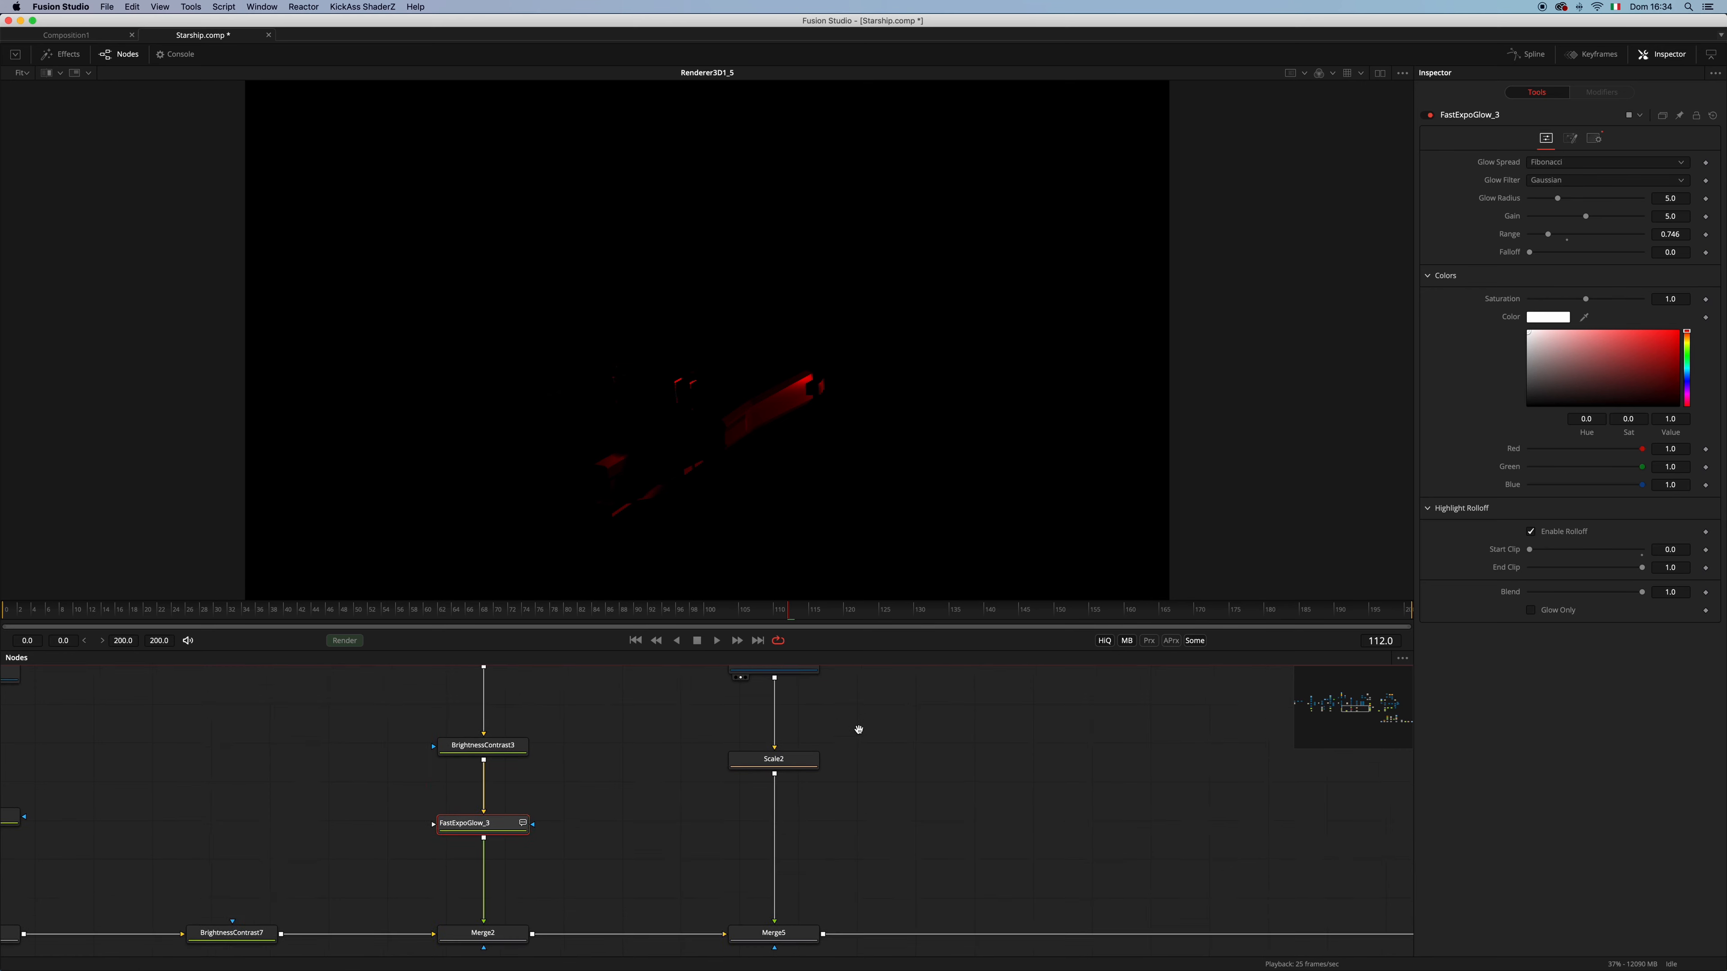
scroll(815, 721, "up", 5)
left_click(816, 721)
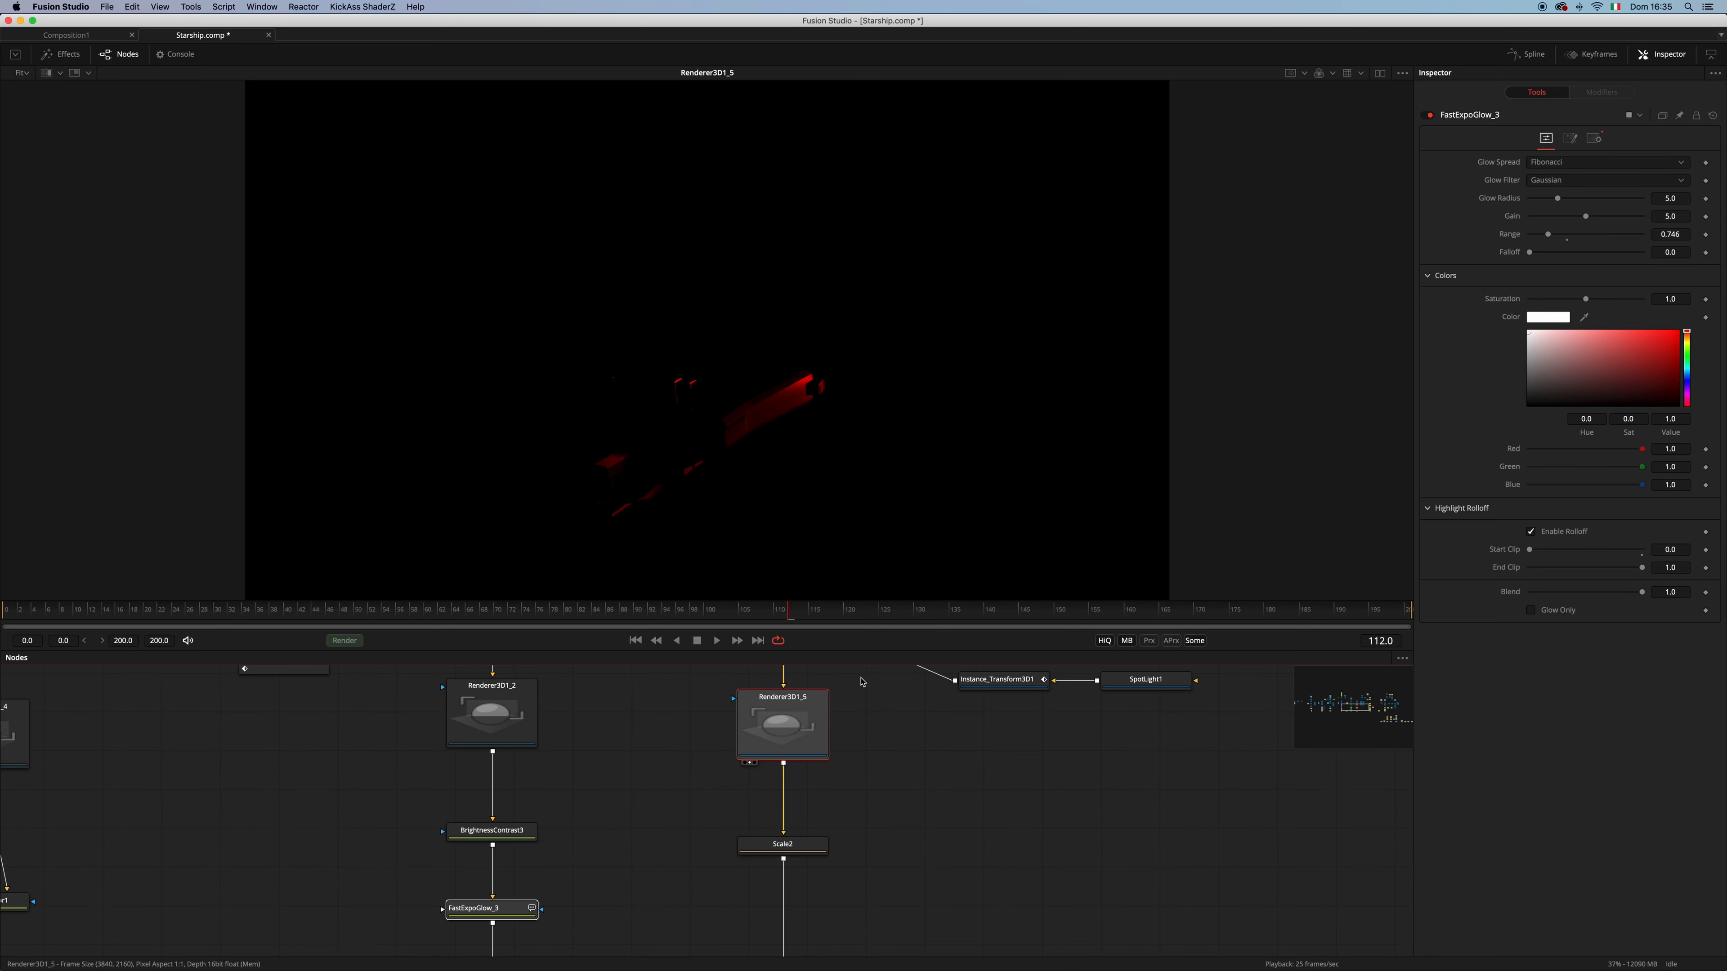
left_click(1568, 174)
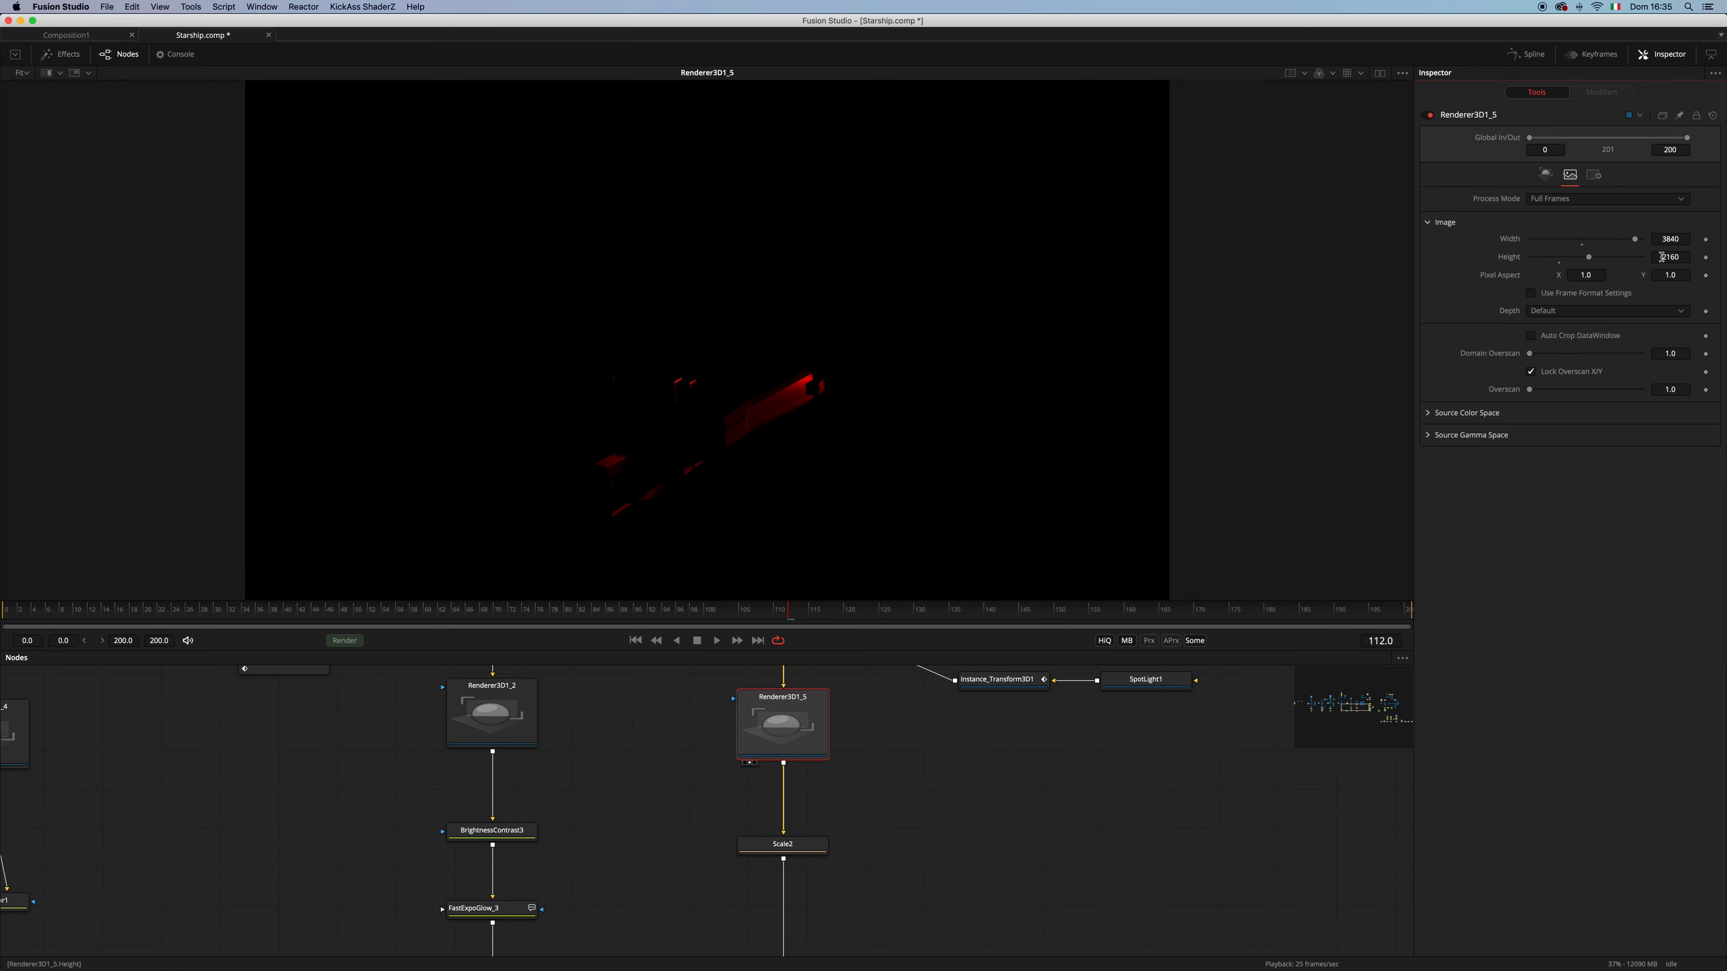
Display the outputs of Scale2 and Merge5 in the viewer
scroll(884, 782, "down", 3)
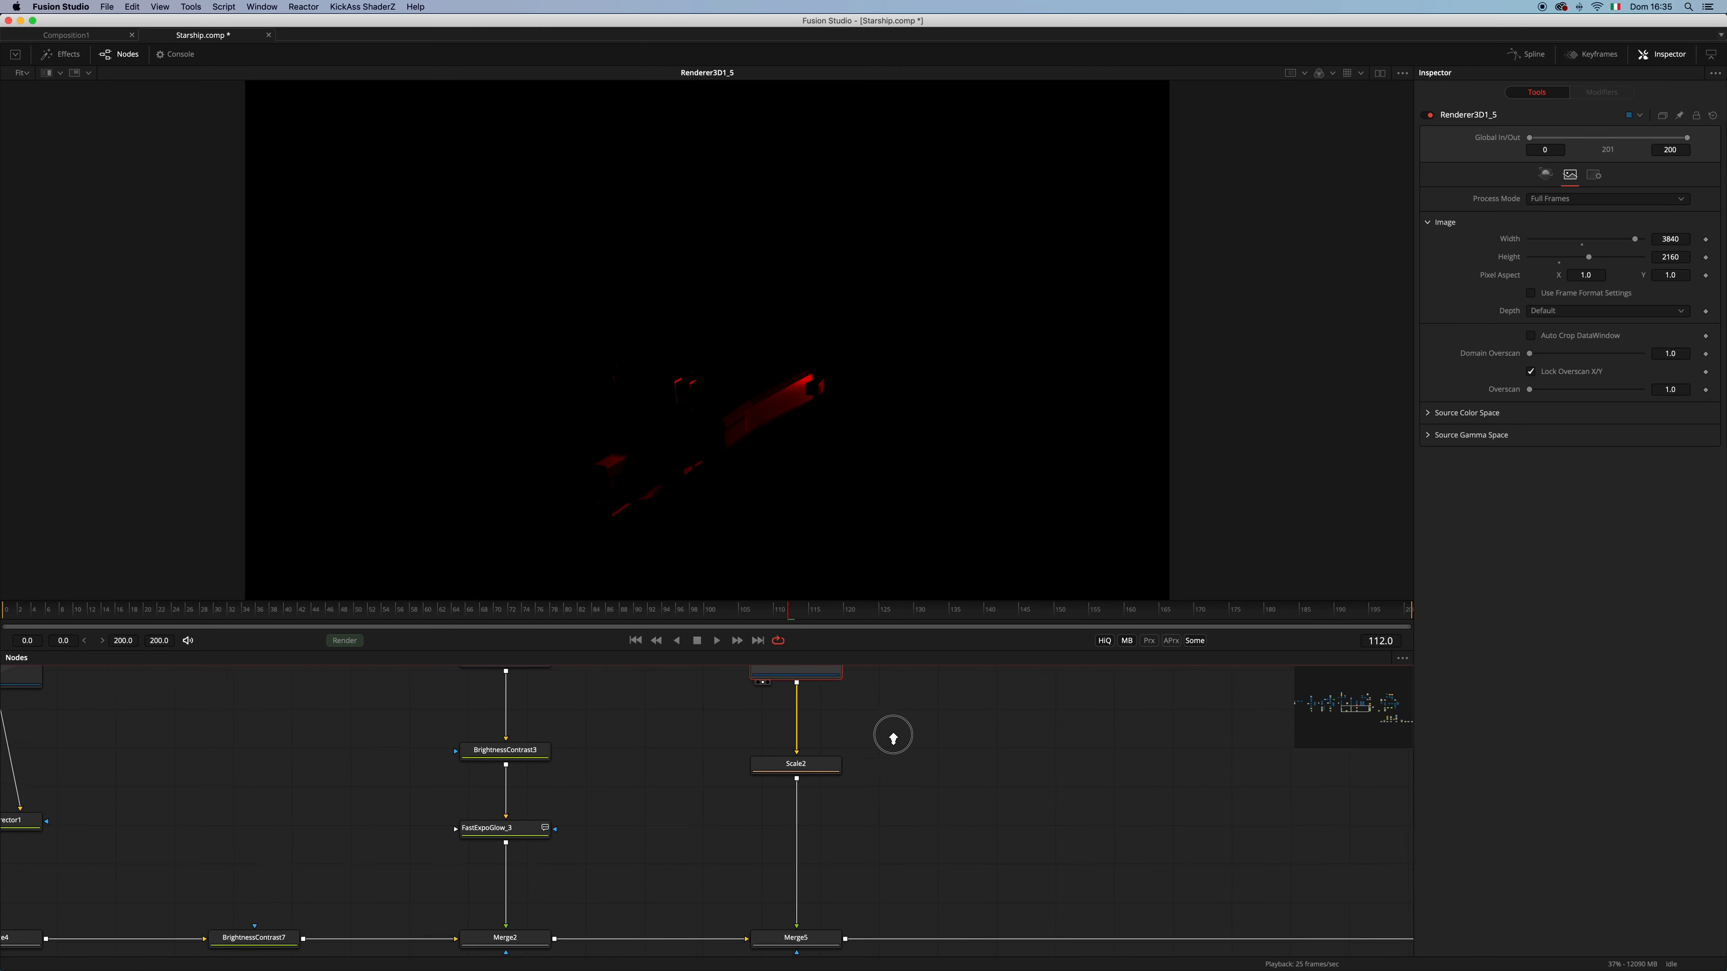
left_click_drag(830, 766, 906, 442)
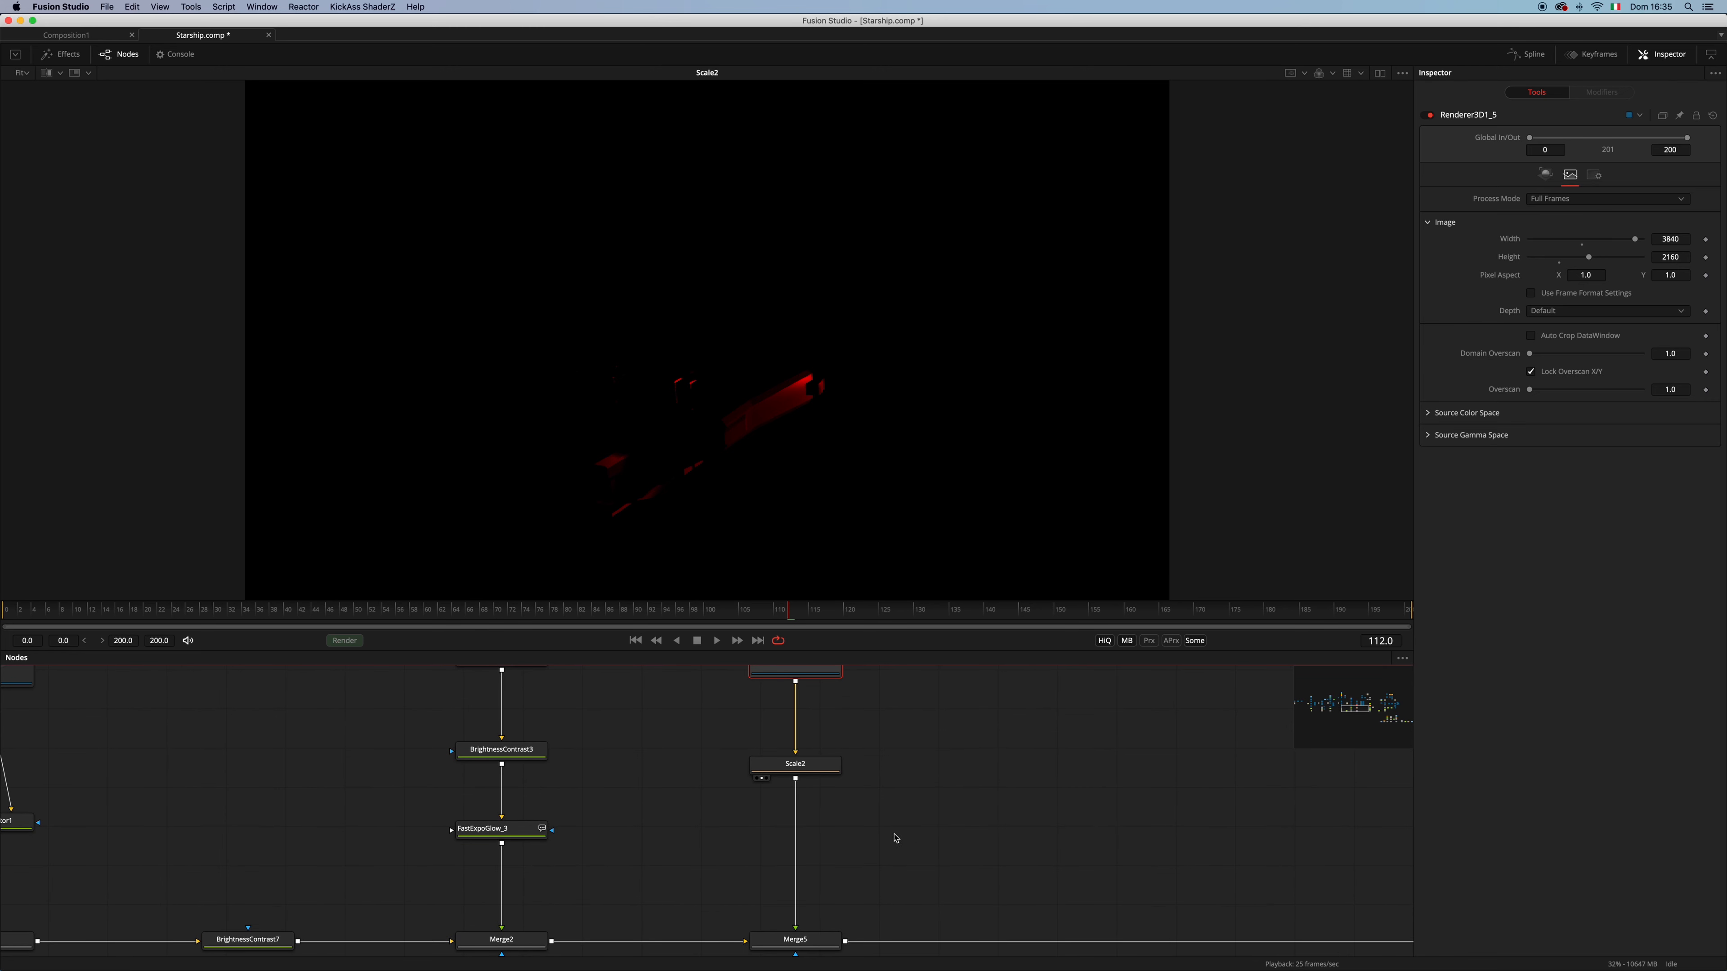
scroll(894, 837, "down", 4)
left_click_drag(816, 836, 867, 491)
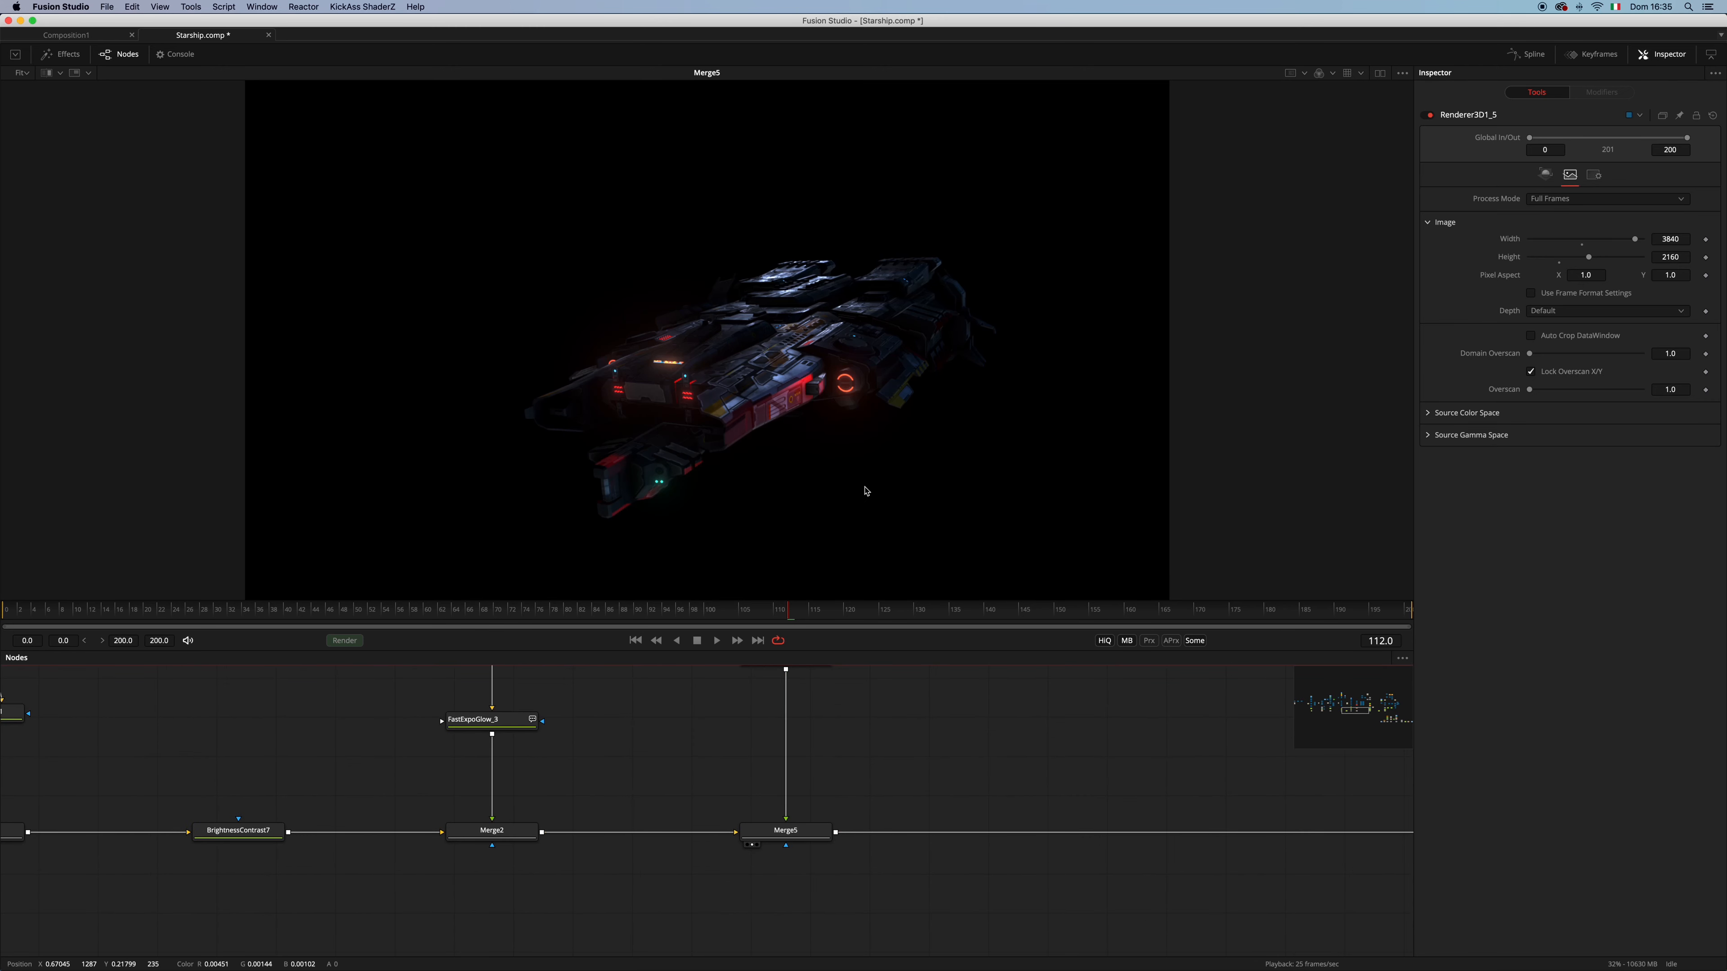
Toggle the pass-through of Merge5 to compare the ship with and without the red spotlight illumination
left_click(829, 827)
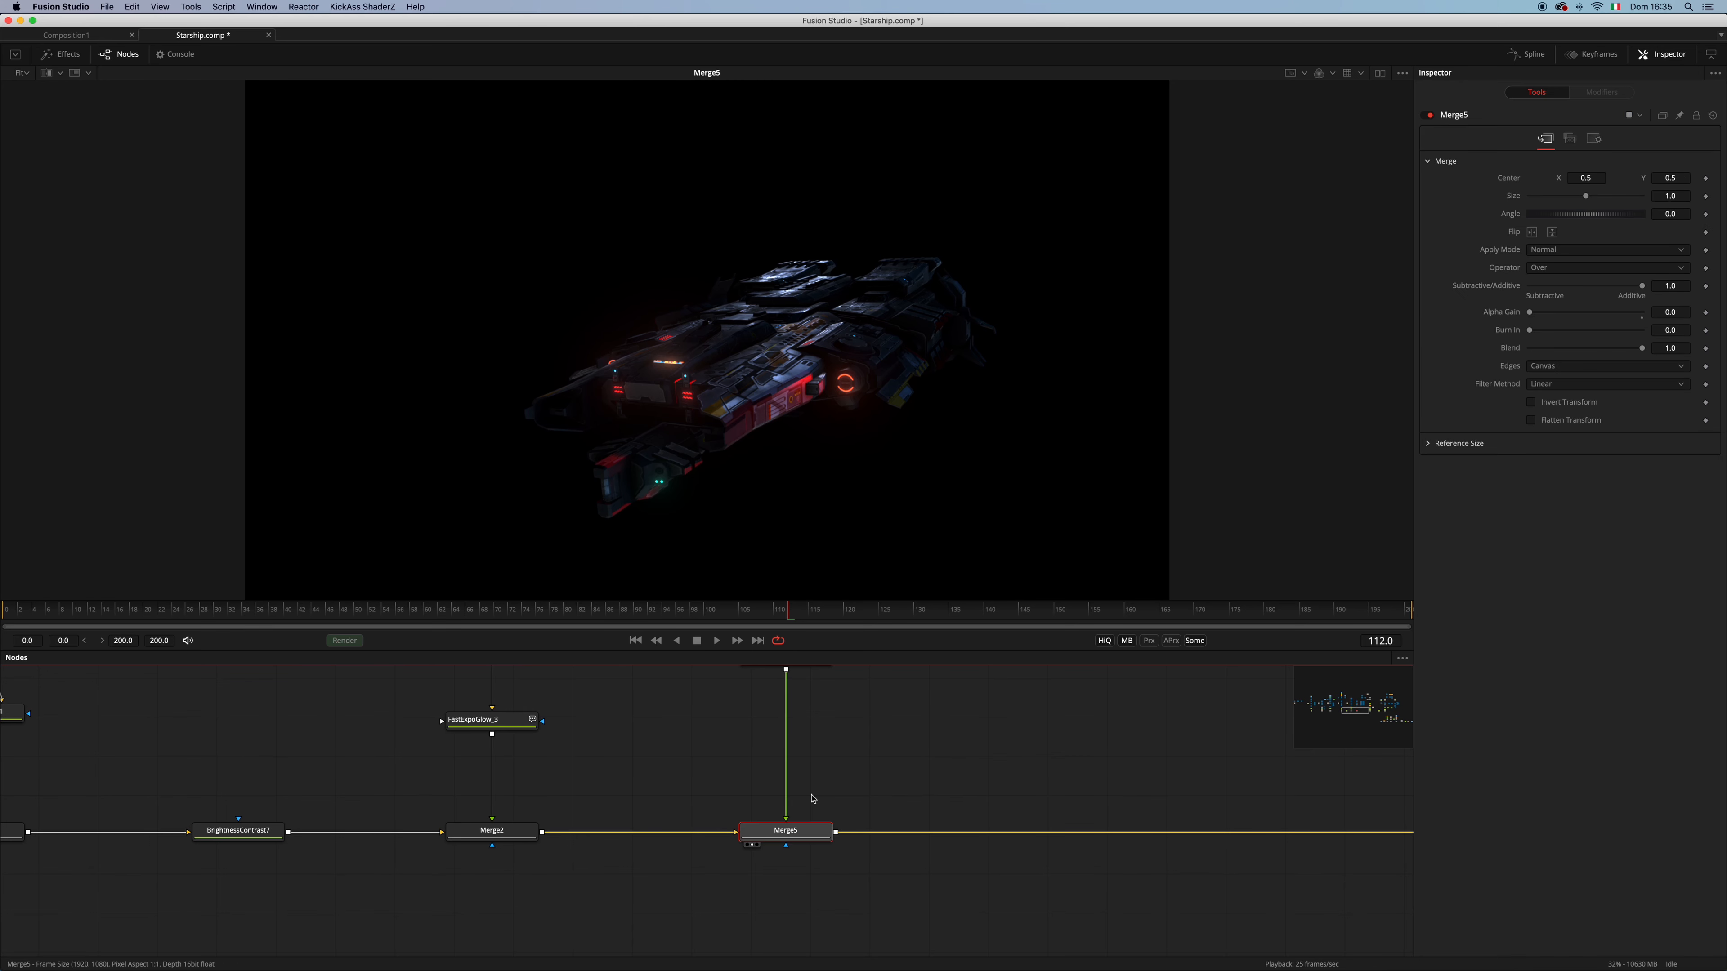
key("super+p")
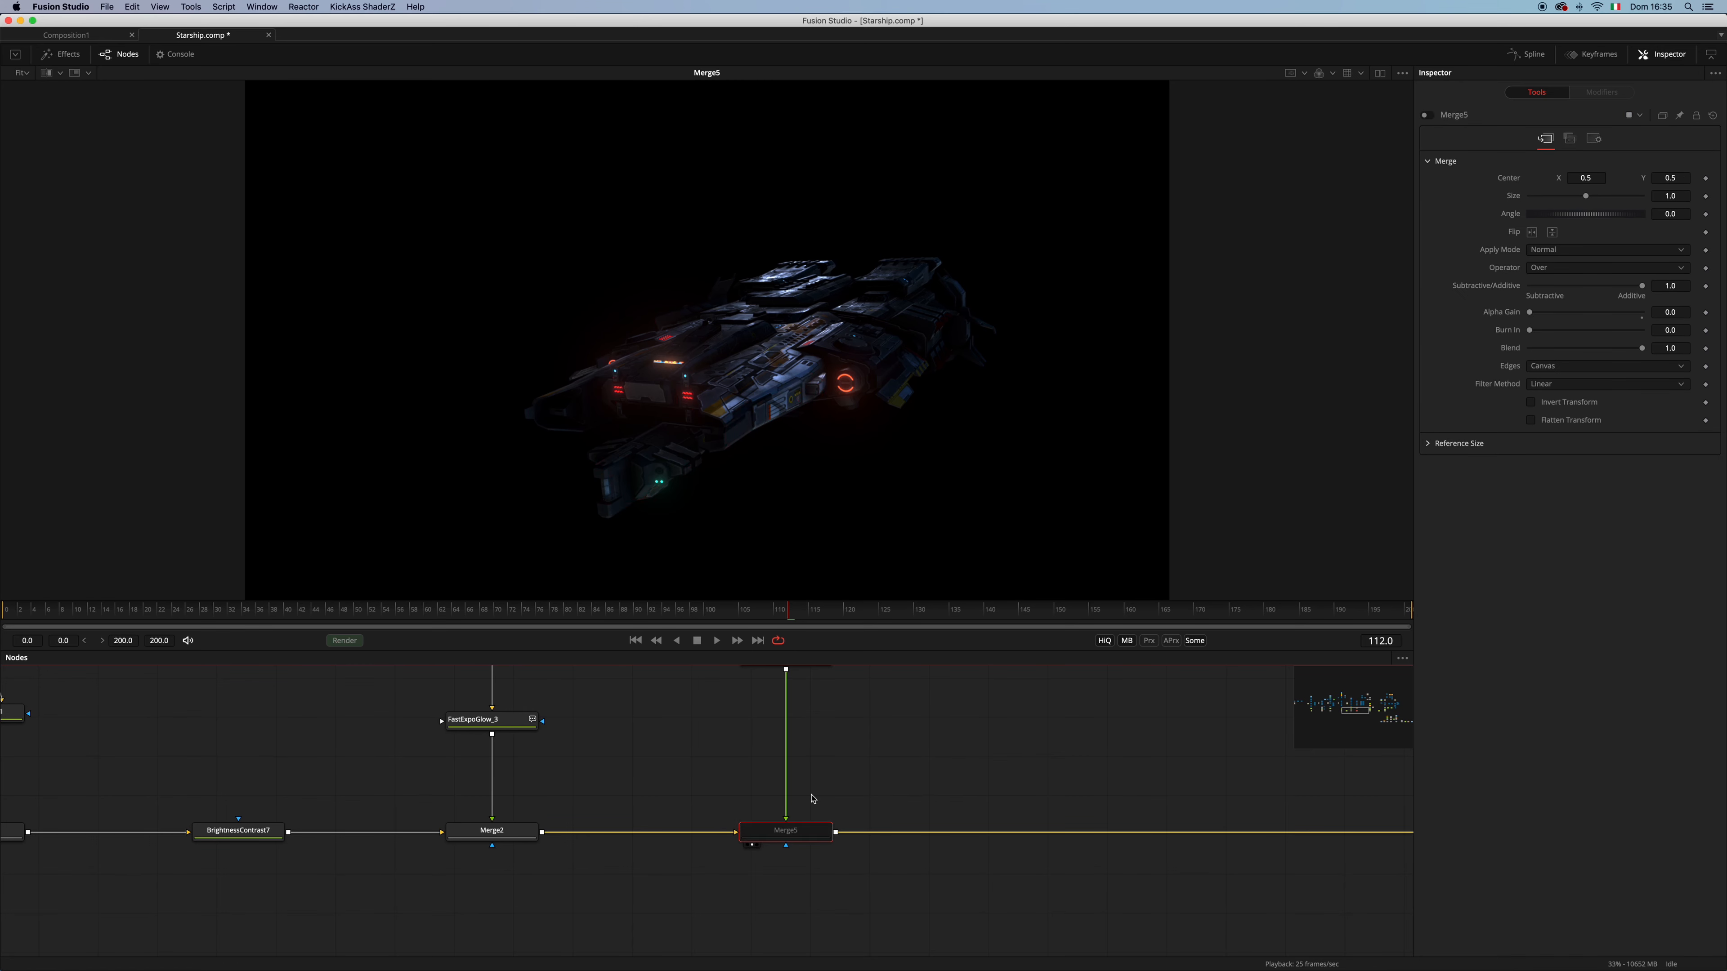
key("super+p")
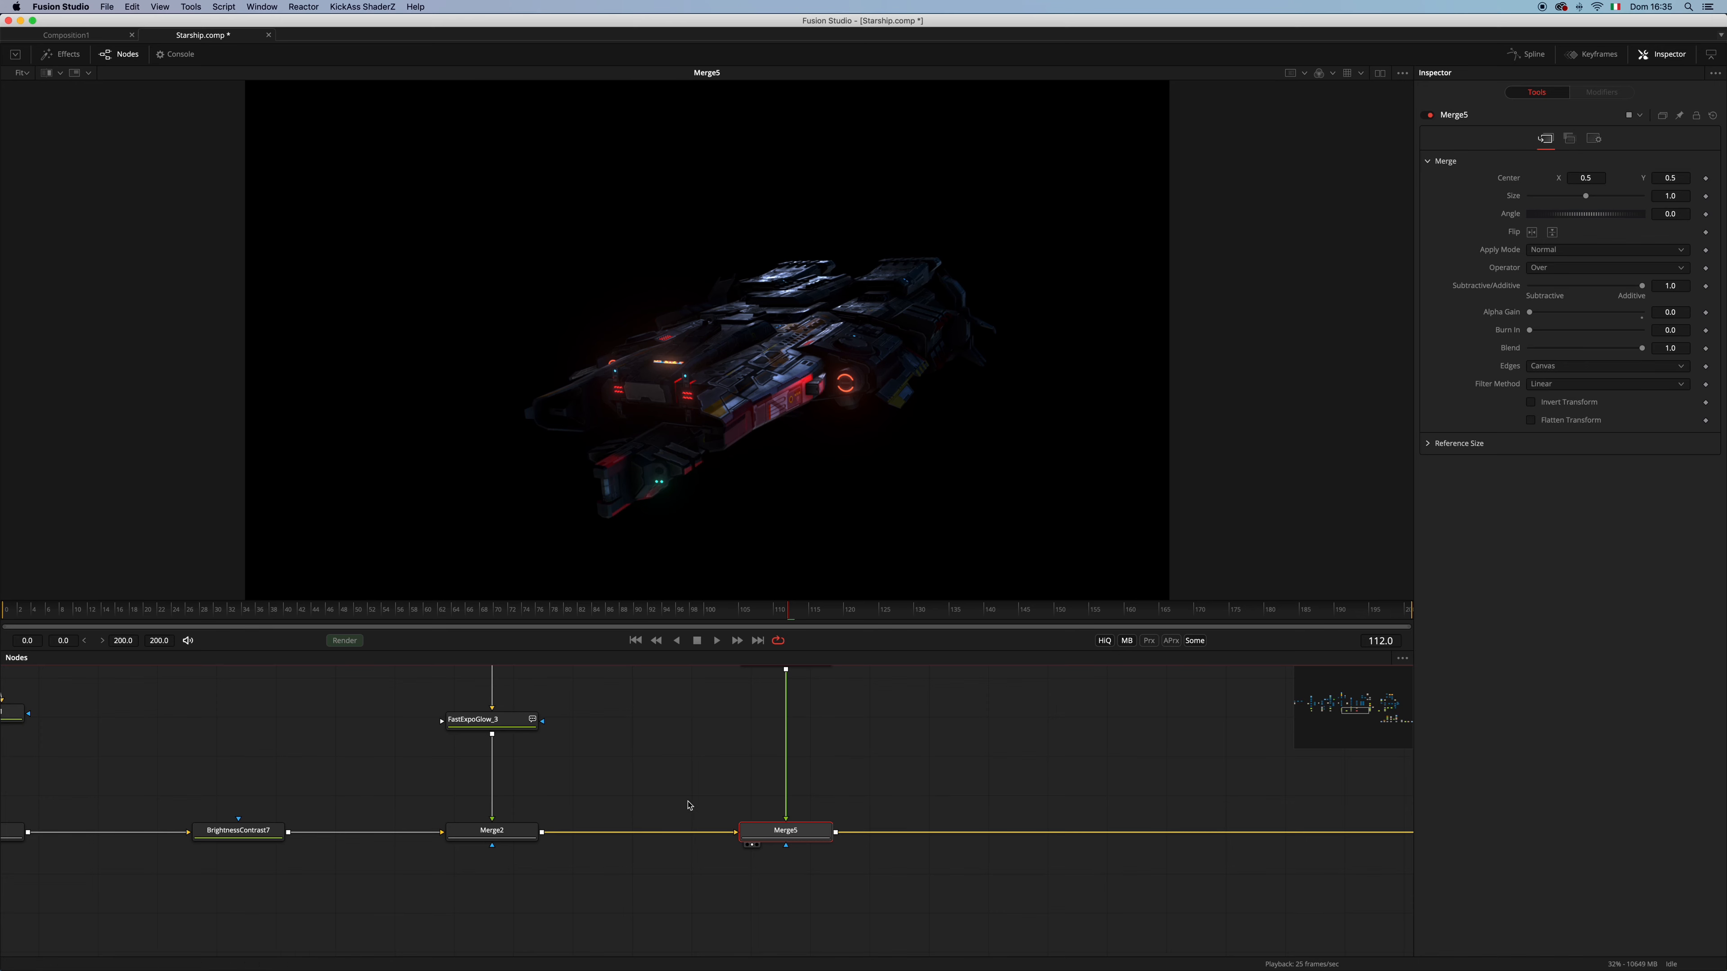
Display the Merge3D1_3 scene of the volume fog branch, orbit around it, and select Shape3D1 to check its sphere settings
scroll(534, 873, "down", 2)
left_click_drag(1014, 748, 697, 826)
left_click_drag(829, 757, 750, 910)
left_click_drag(752, 797, 721, 899)
left_click_drag(841, 756, 787, 860)
mouse_move(923, 749)
left_mouse_down()
mouse_move(925, 838)
mouse_move(943, 764)
mouse_move(909, 776)
left_mouse_up()
scroll(943, 814, "down", 4)
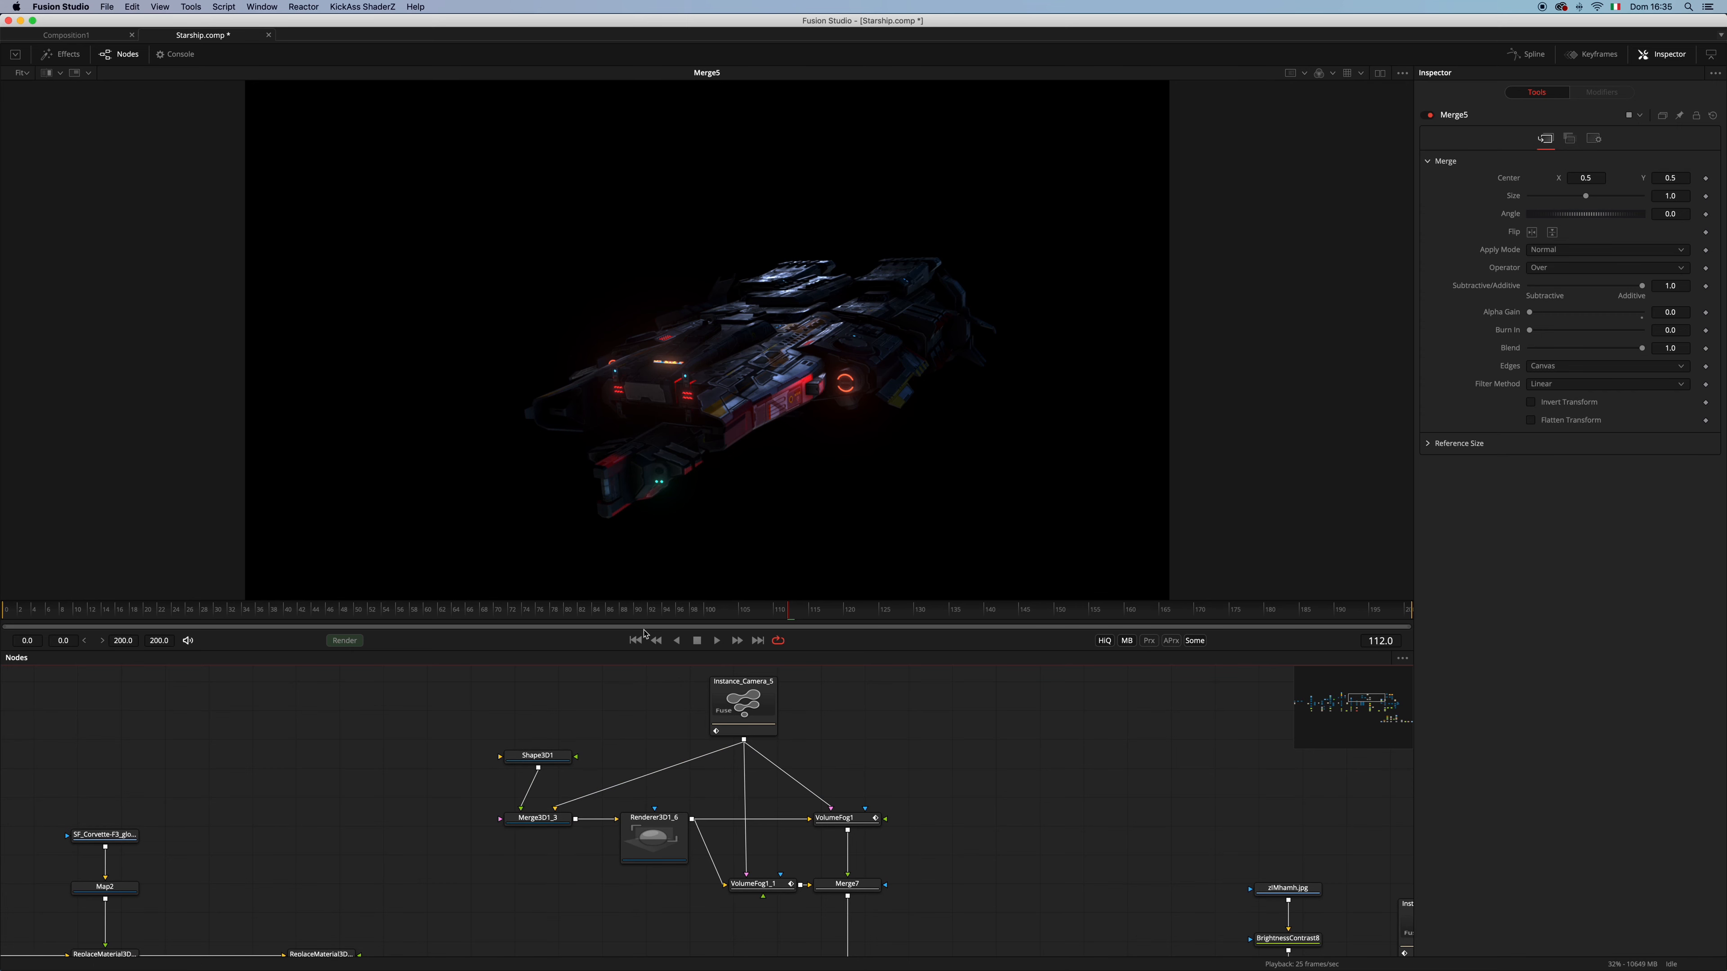
left_click_drag(551, 825, 709, 507)
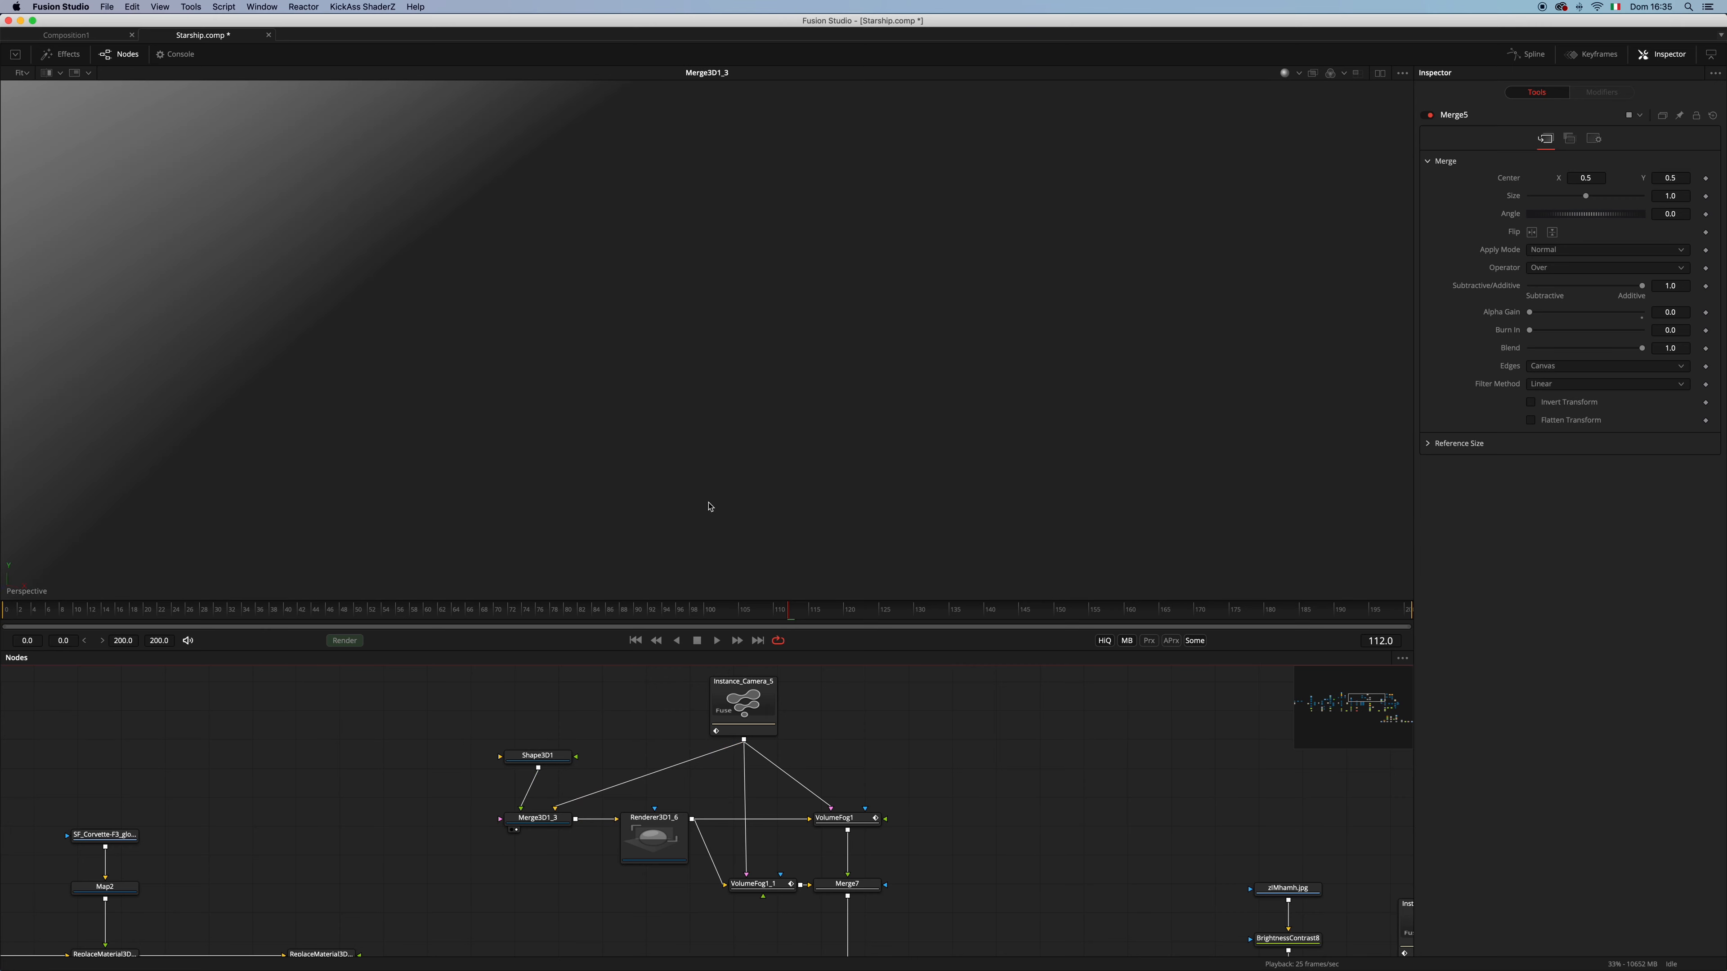
left_click_drag(660, 415, 569, 437)
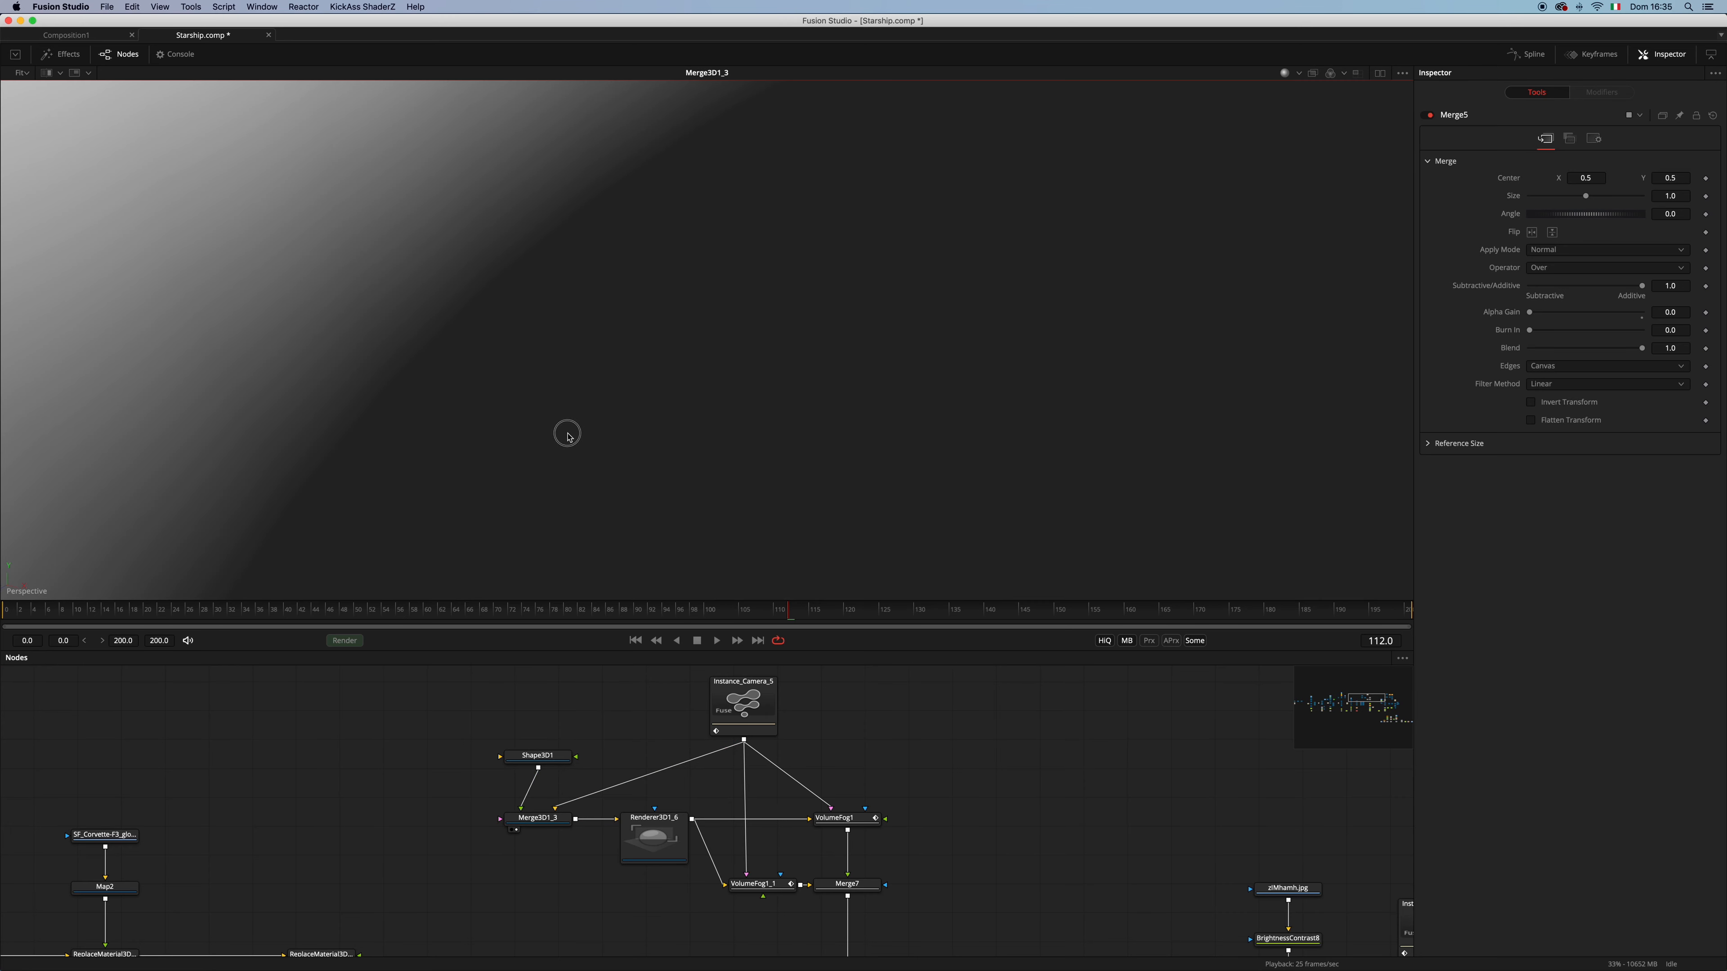
left_click(549, 756)
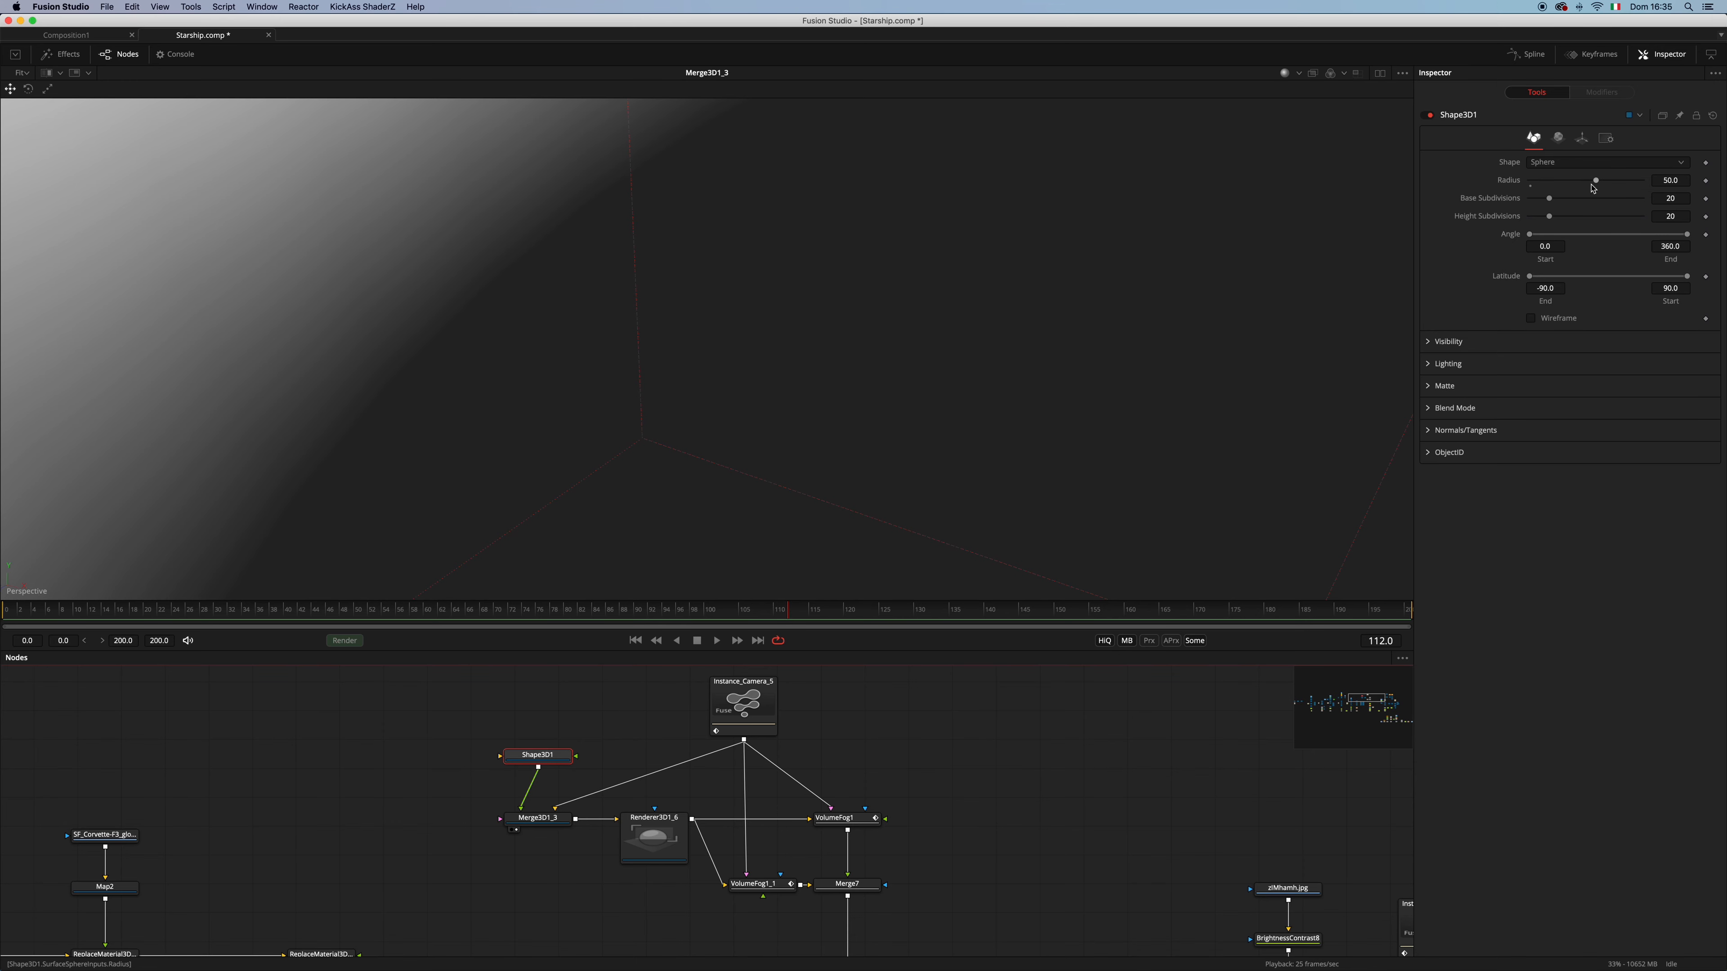
Select Renderer3D1_6 and expand its Output Channels settings to check which channels are rendered
left_click(664, 840)
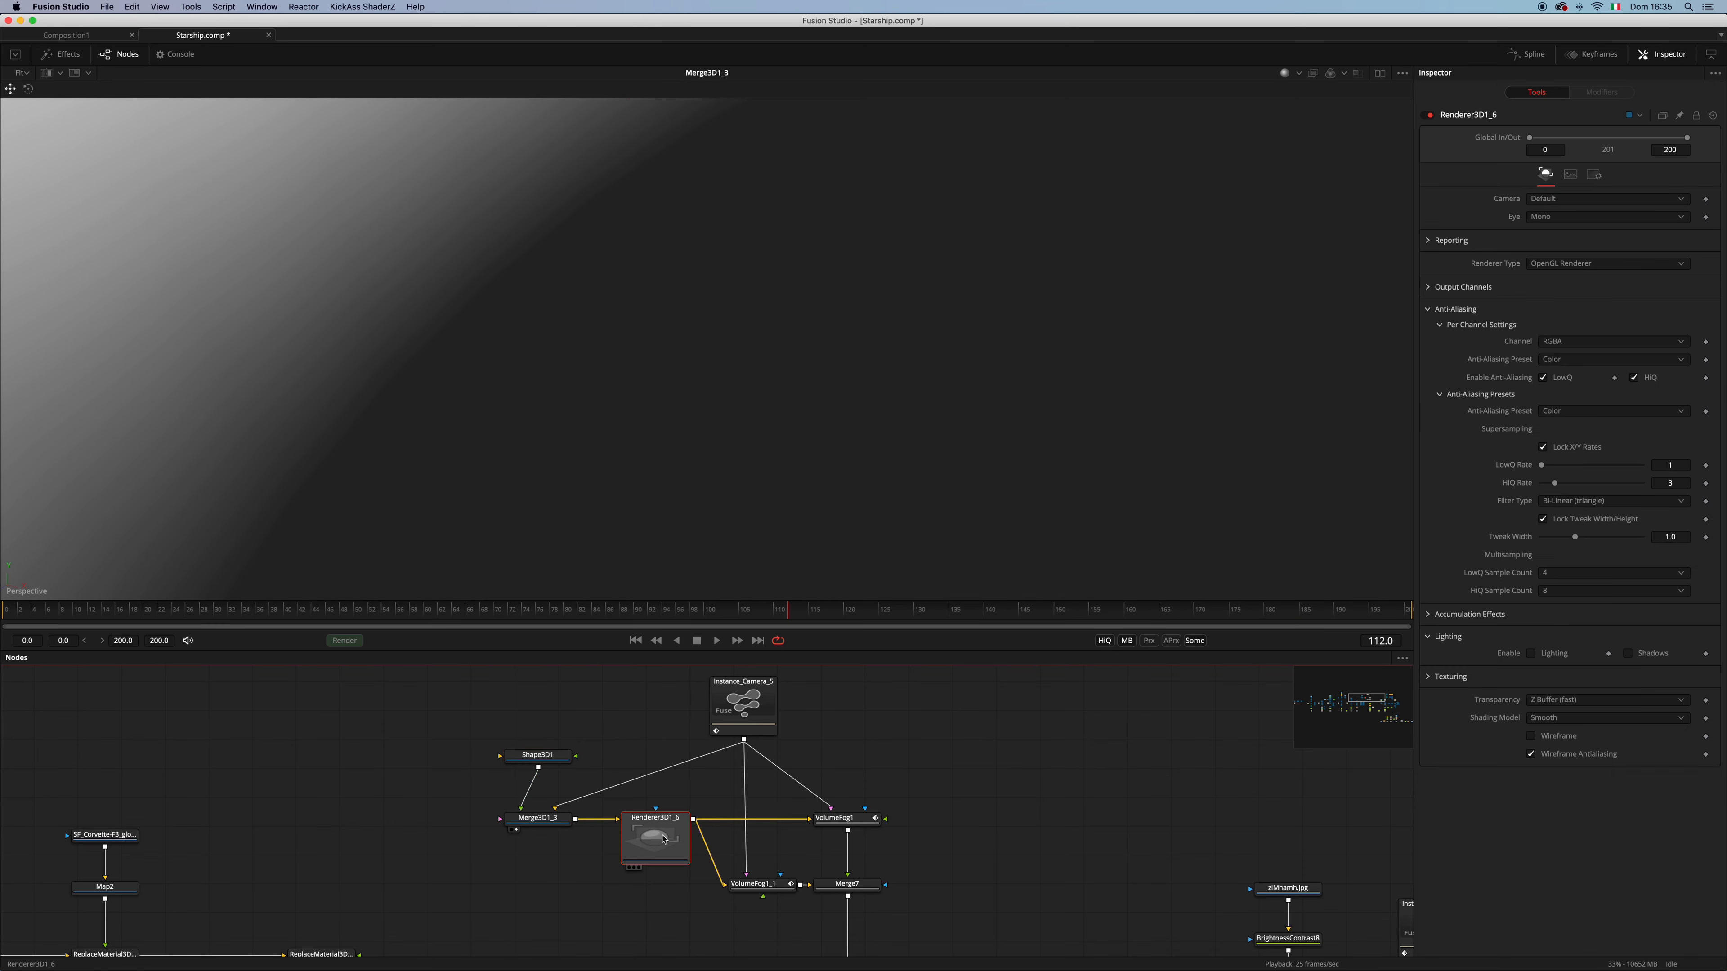
left_click(1433, 288)
scroll(911, 771, "down", 3)
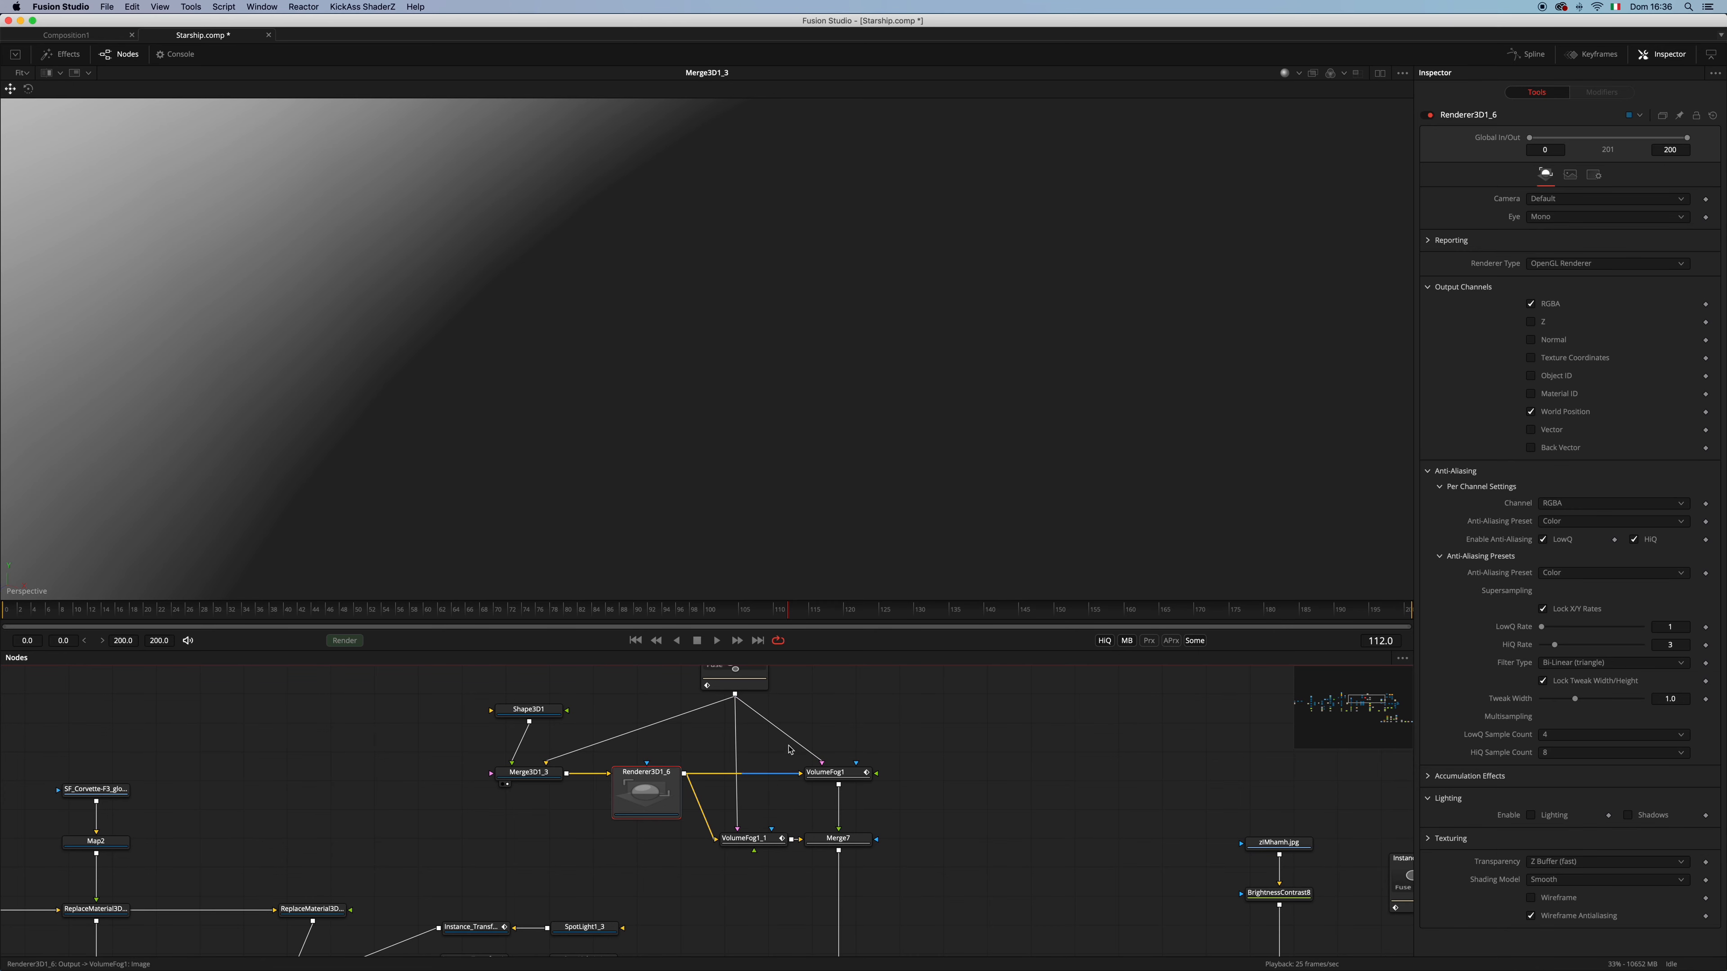
Display the outputs of Merge7, BrightnessContrast1 and SoftGlow1_1 in turn to follow the blue engine fog
scroll(788, 816, "up", 3)
key("1")
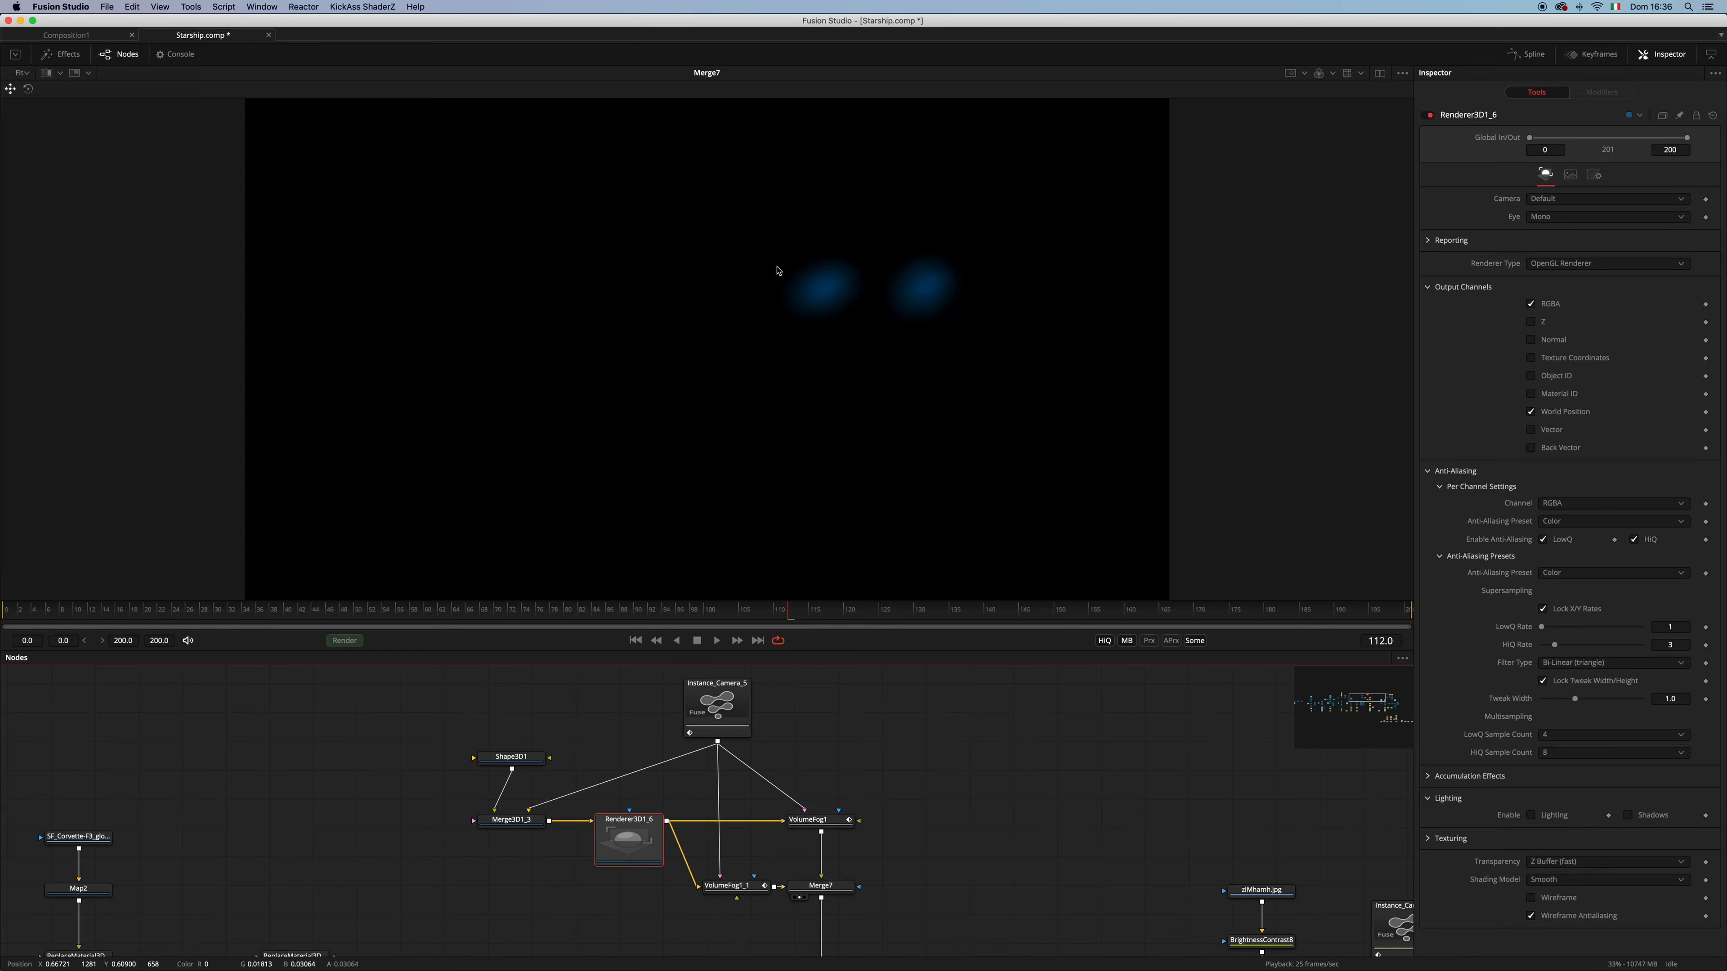
scroll(974, 840, "down", 5)
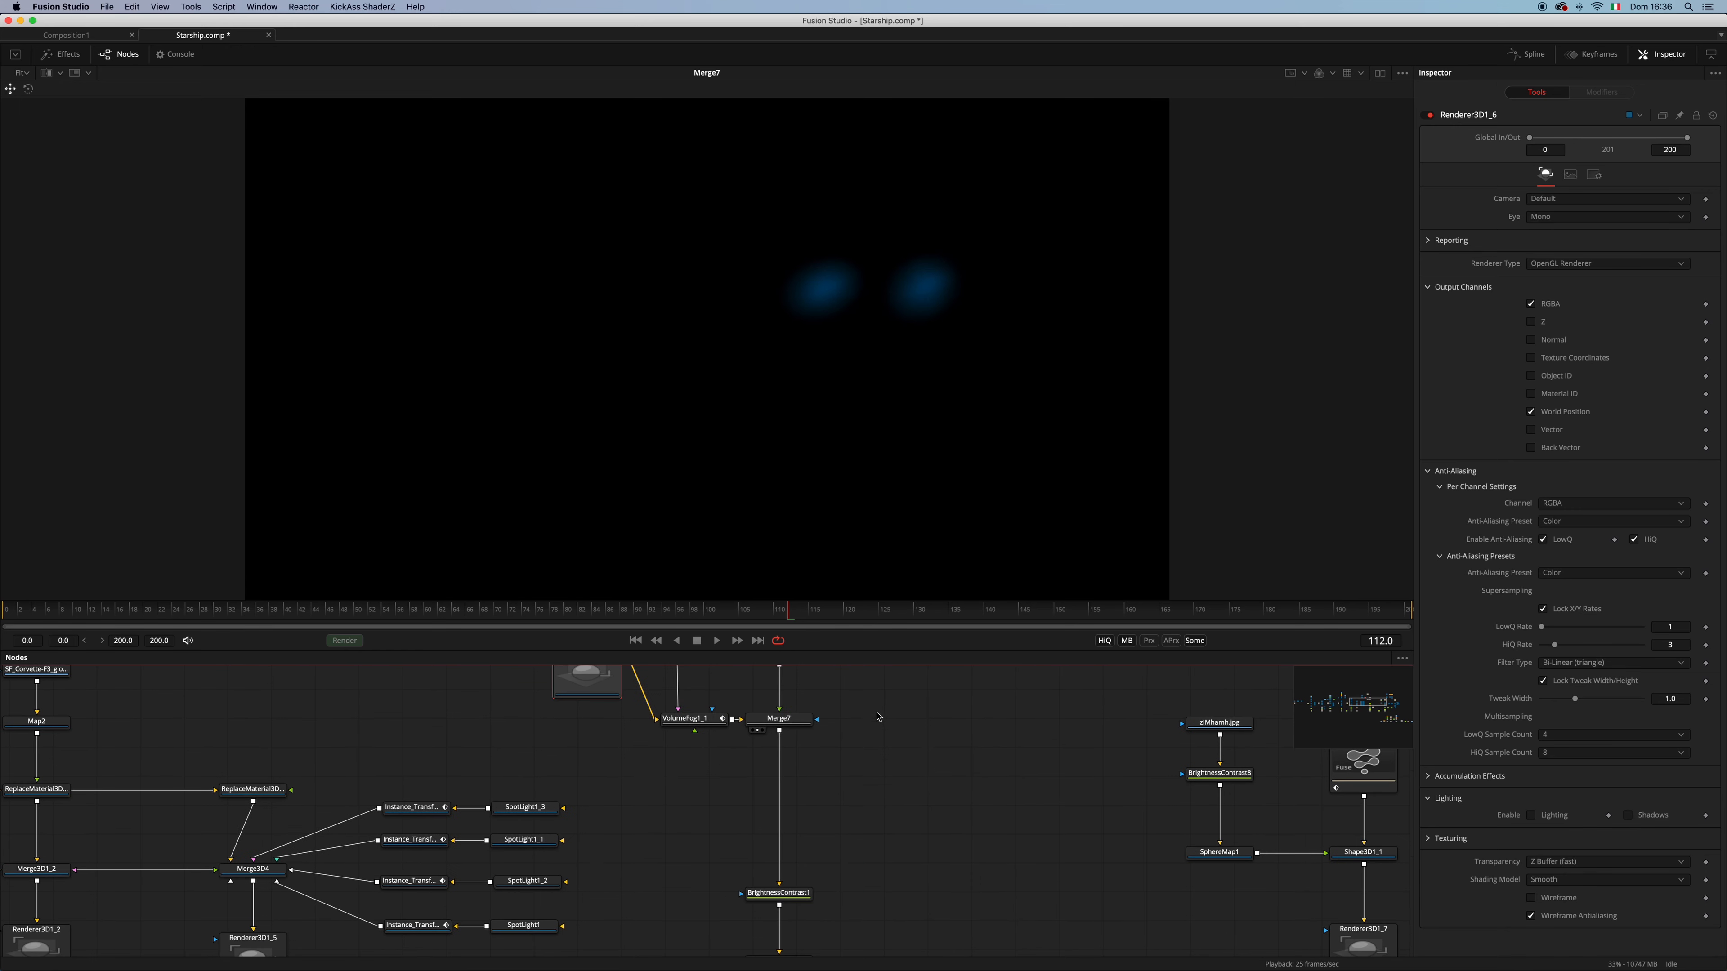
scroll(877, 783, "down", 2)
key("1")
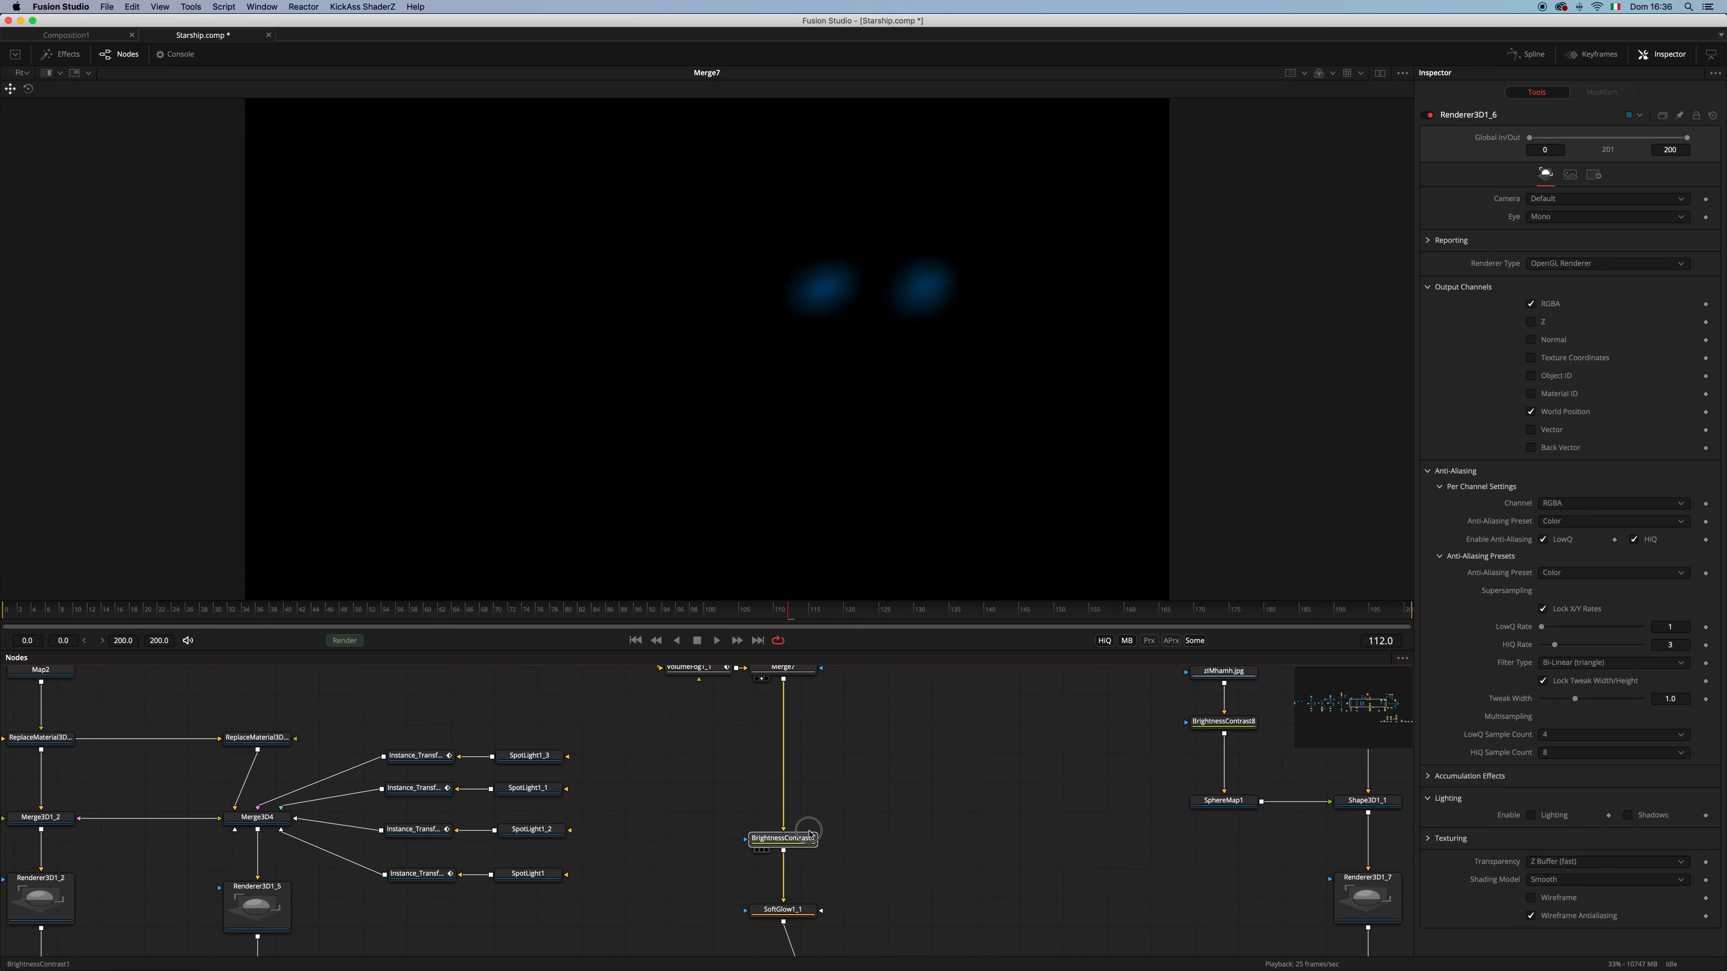
scroll(877, 821, "down", 3)
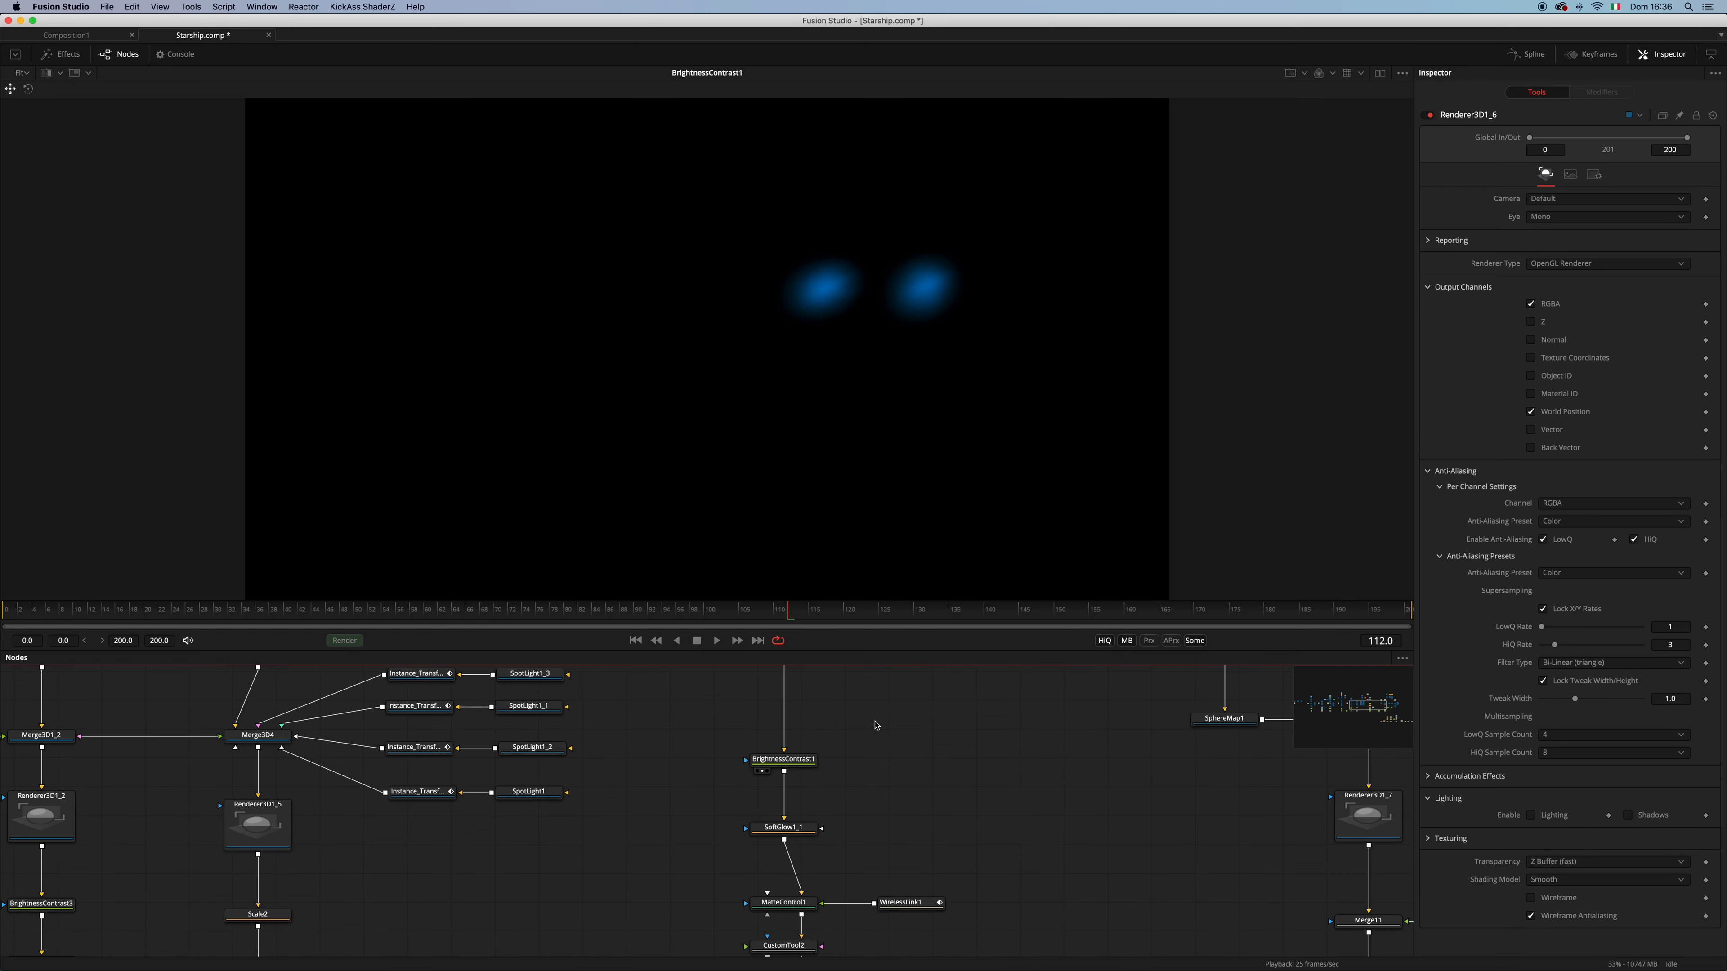
left_click_drag(804, 827, 944, 432)
scroll(884, 782, "down", 3)
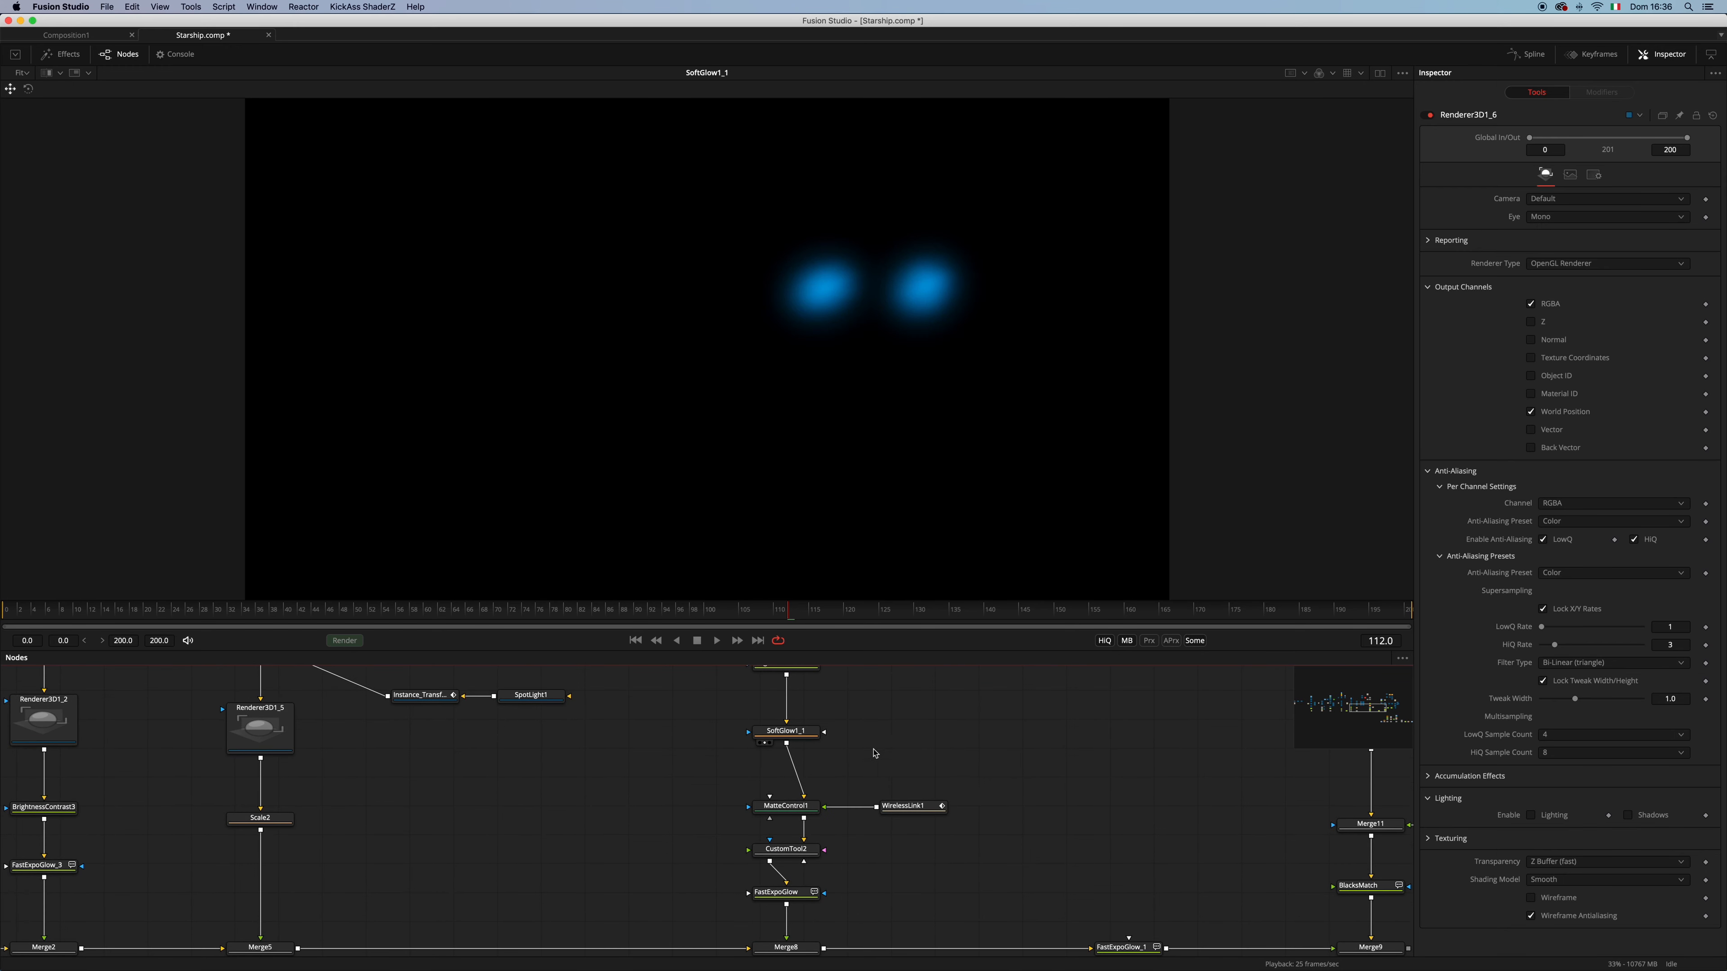
Compare the MatteControl1 and SoftGlow1_1 outputs in the viewer, with the checkerboard underlay turned on to reveal transparency
left_click_drag(803, 812, 949, 556)
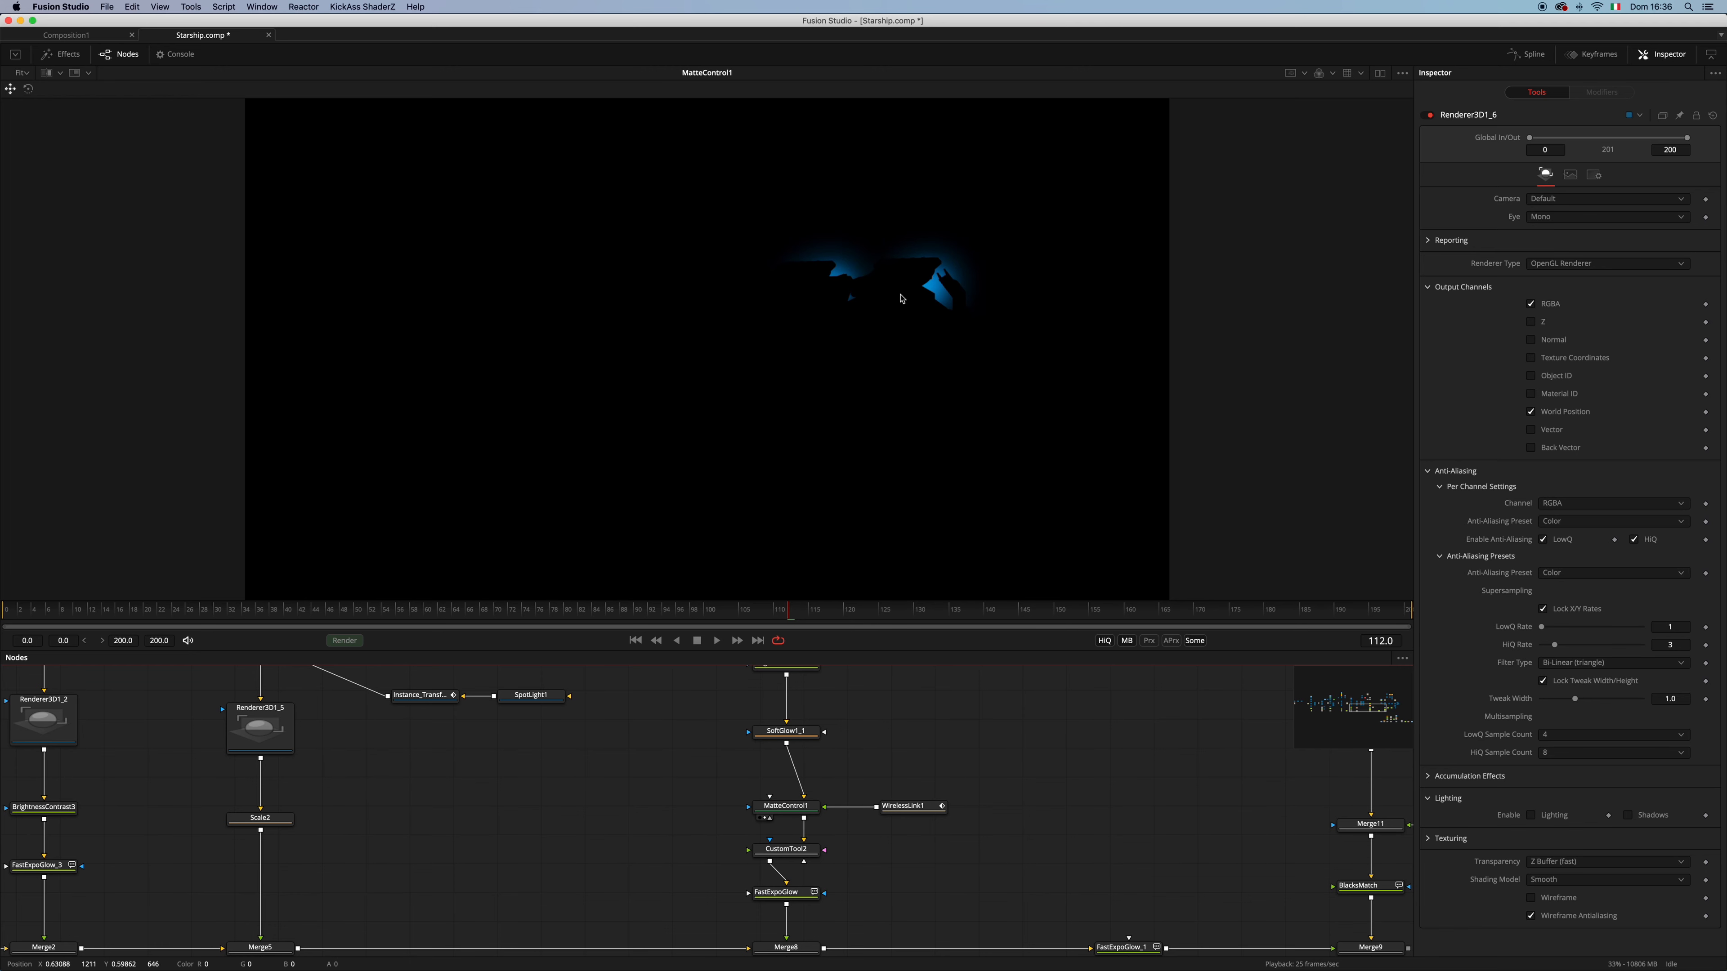
left_click_drag(786, 732, 958, 408)
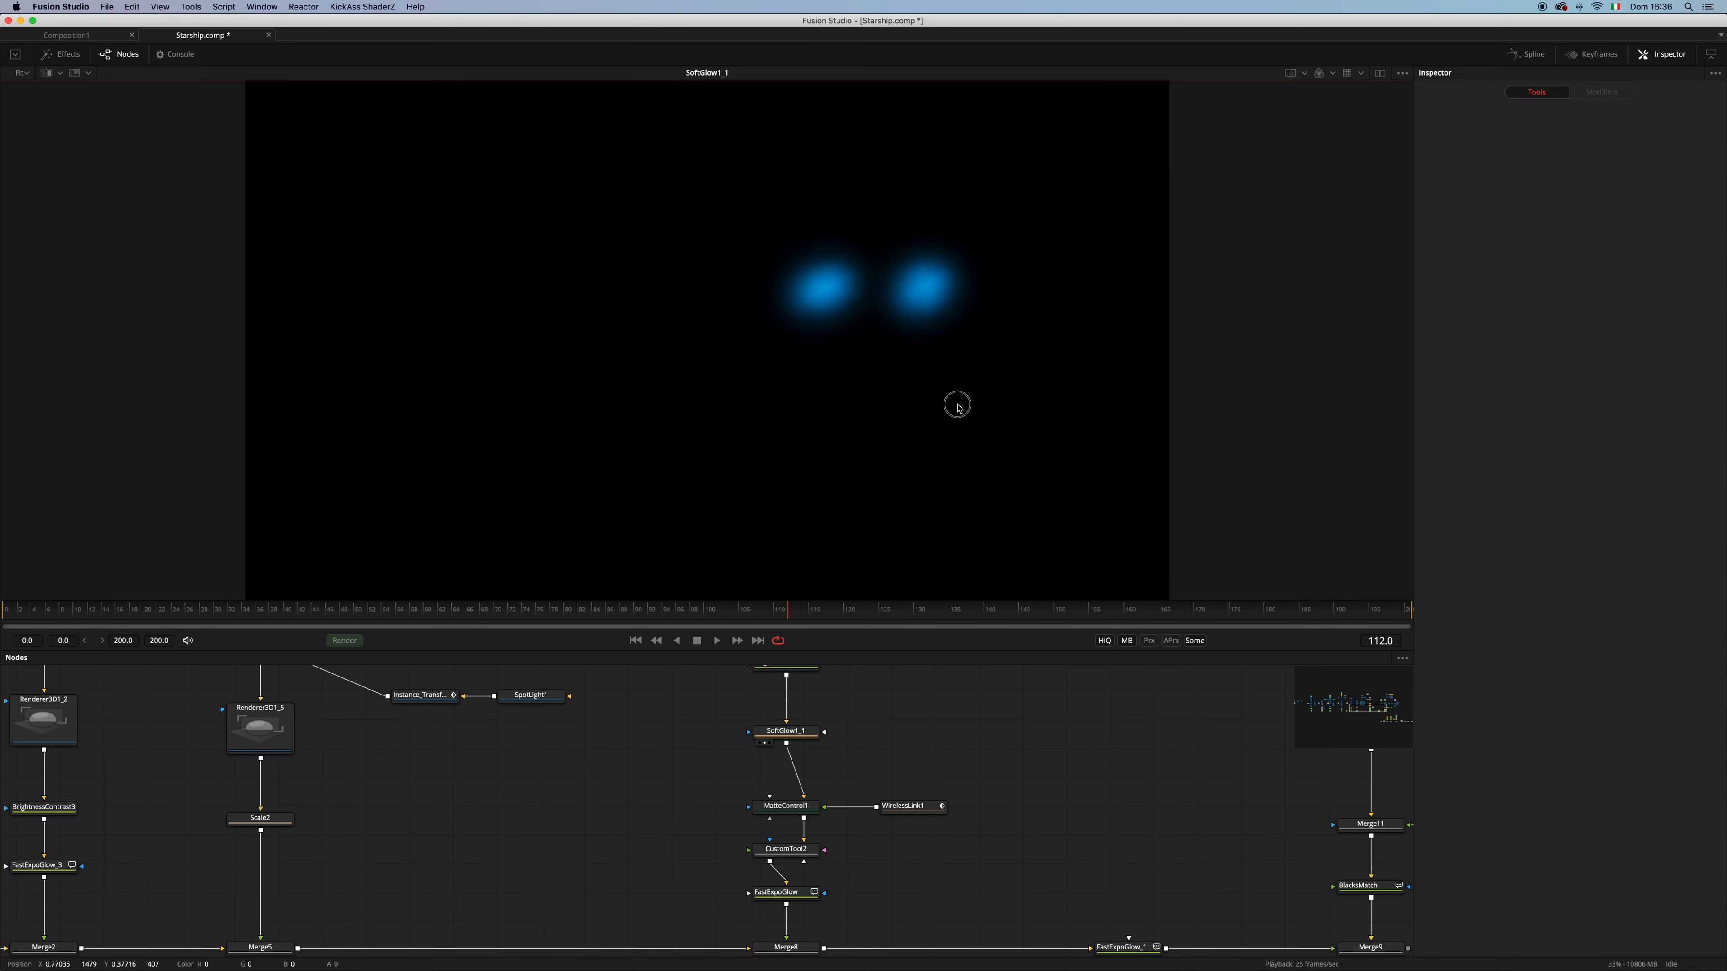
left_click(1321, 74)
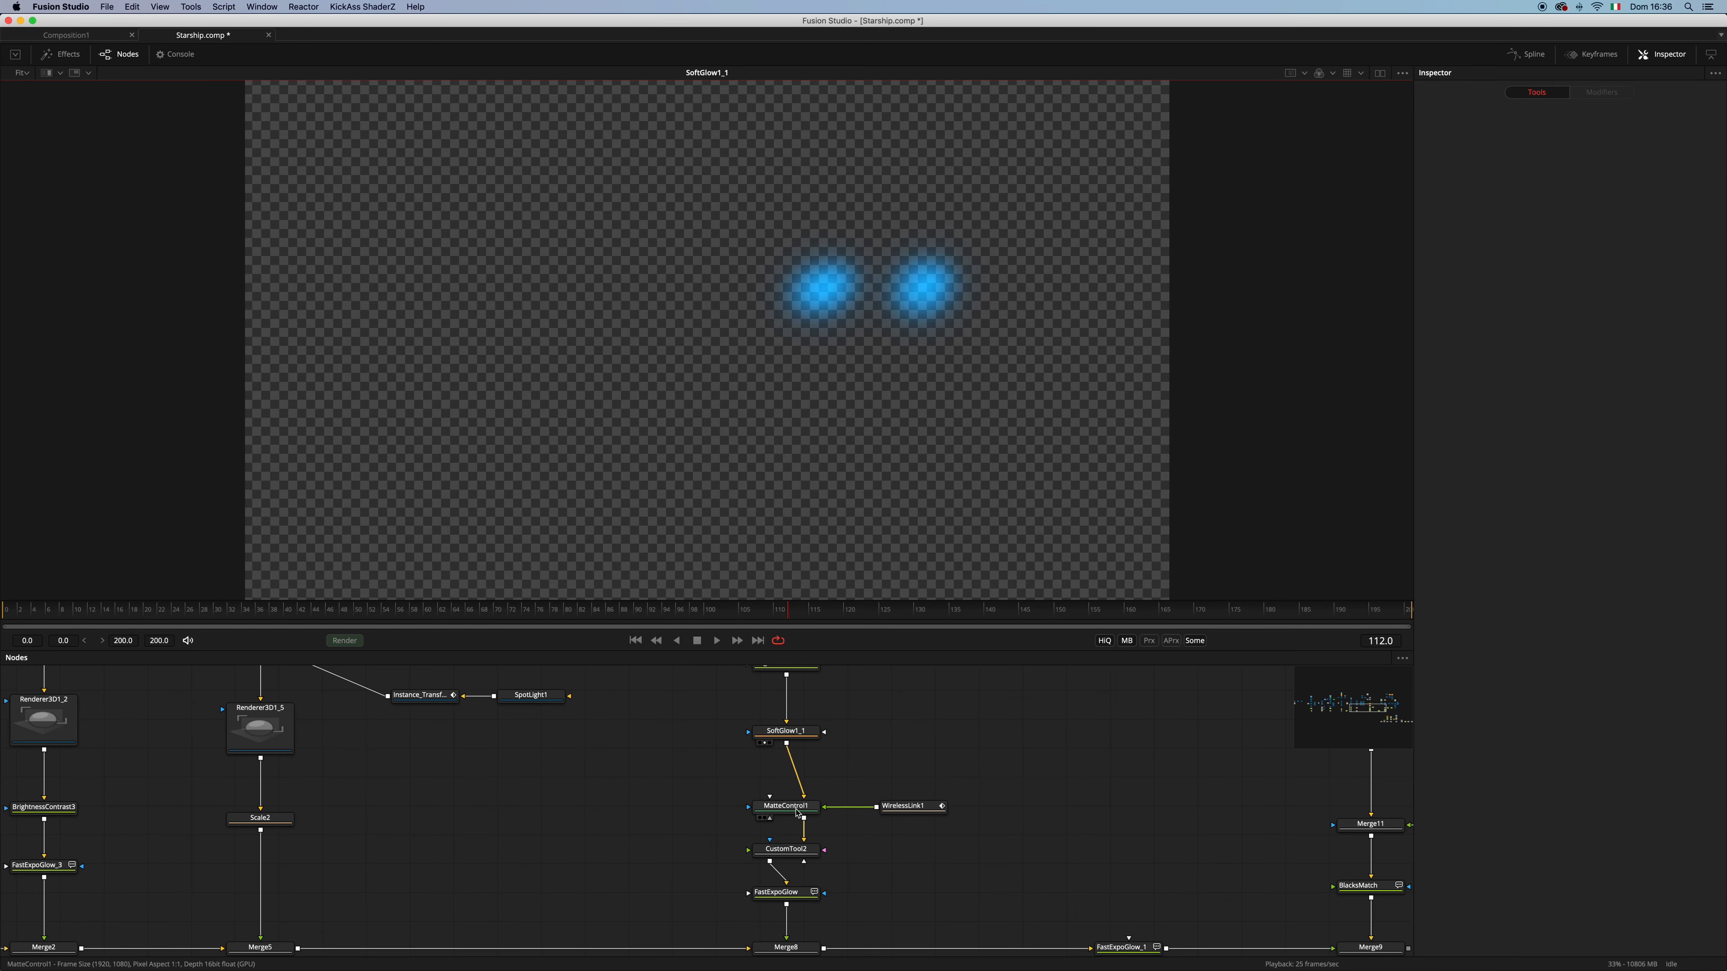
left_click_drag(800, 813, 920, 423)
scroll(933, 310, "up", 1)
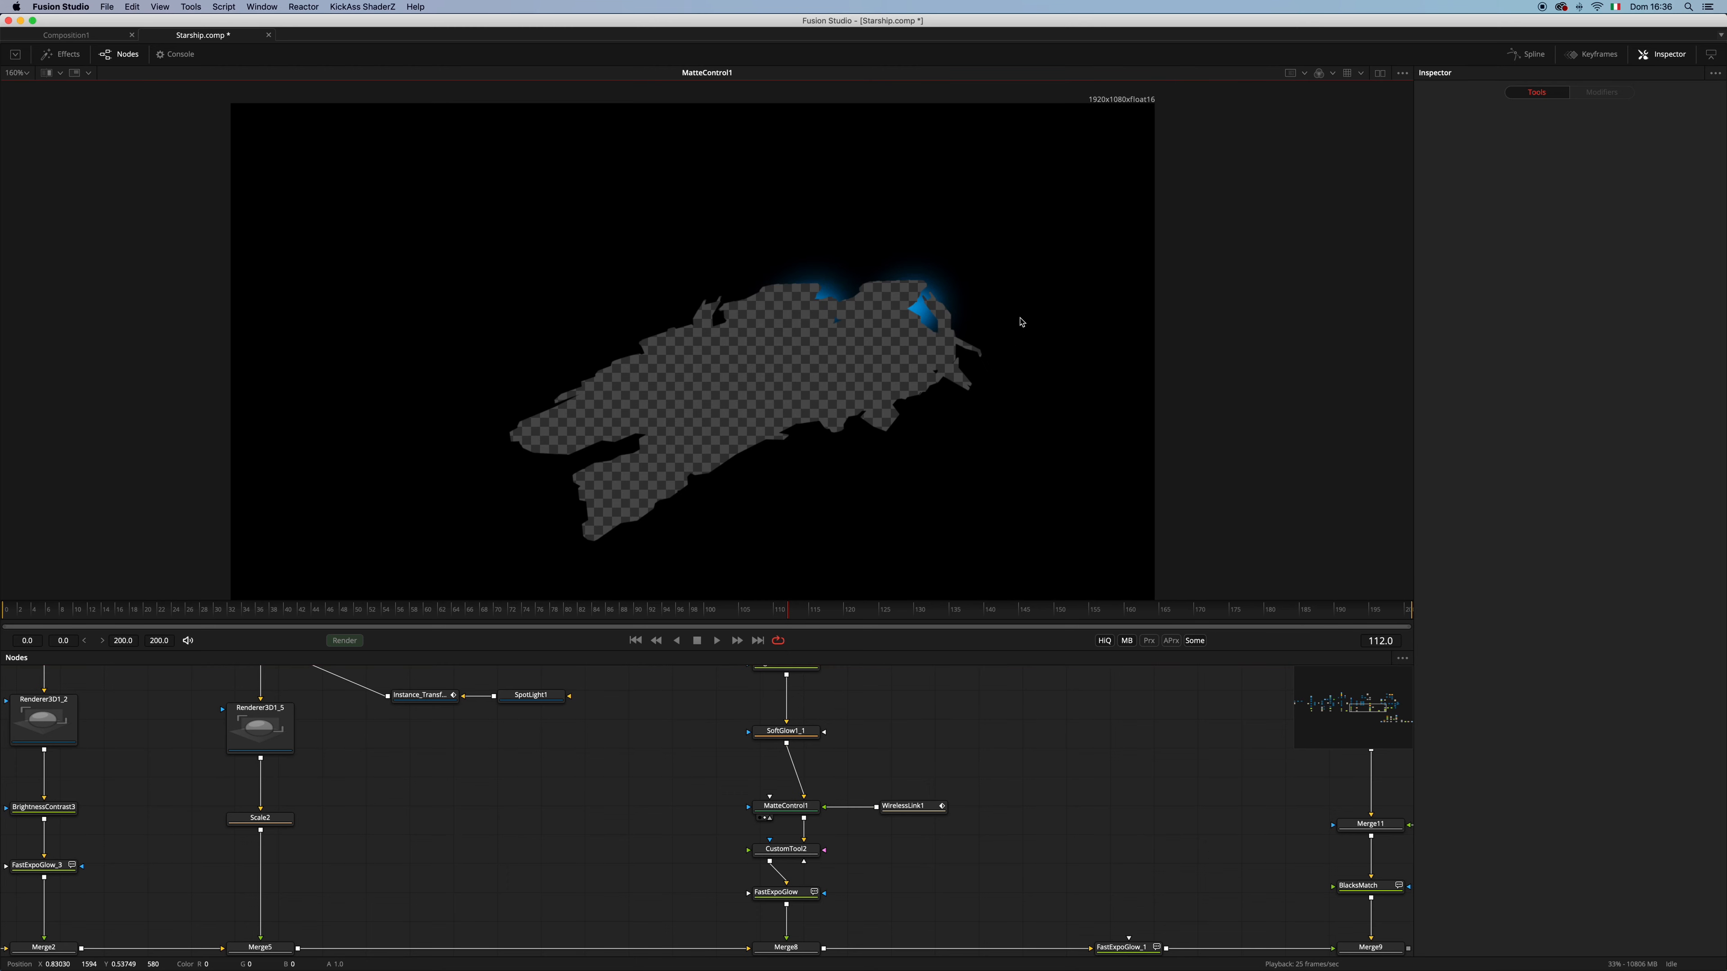
scroll(974, 692, "down", 2)
Select MatteControl1 to check its matte settings and shift it together with WirelessLink1 slightly upward in the node graph
left_click(810, 762)
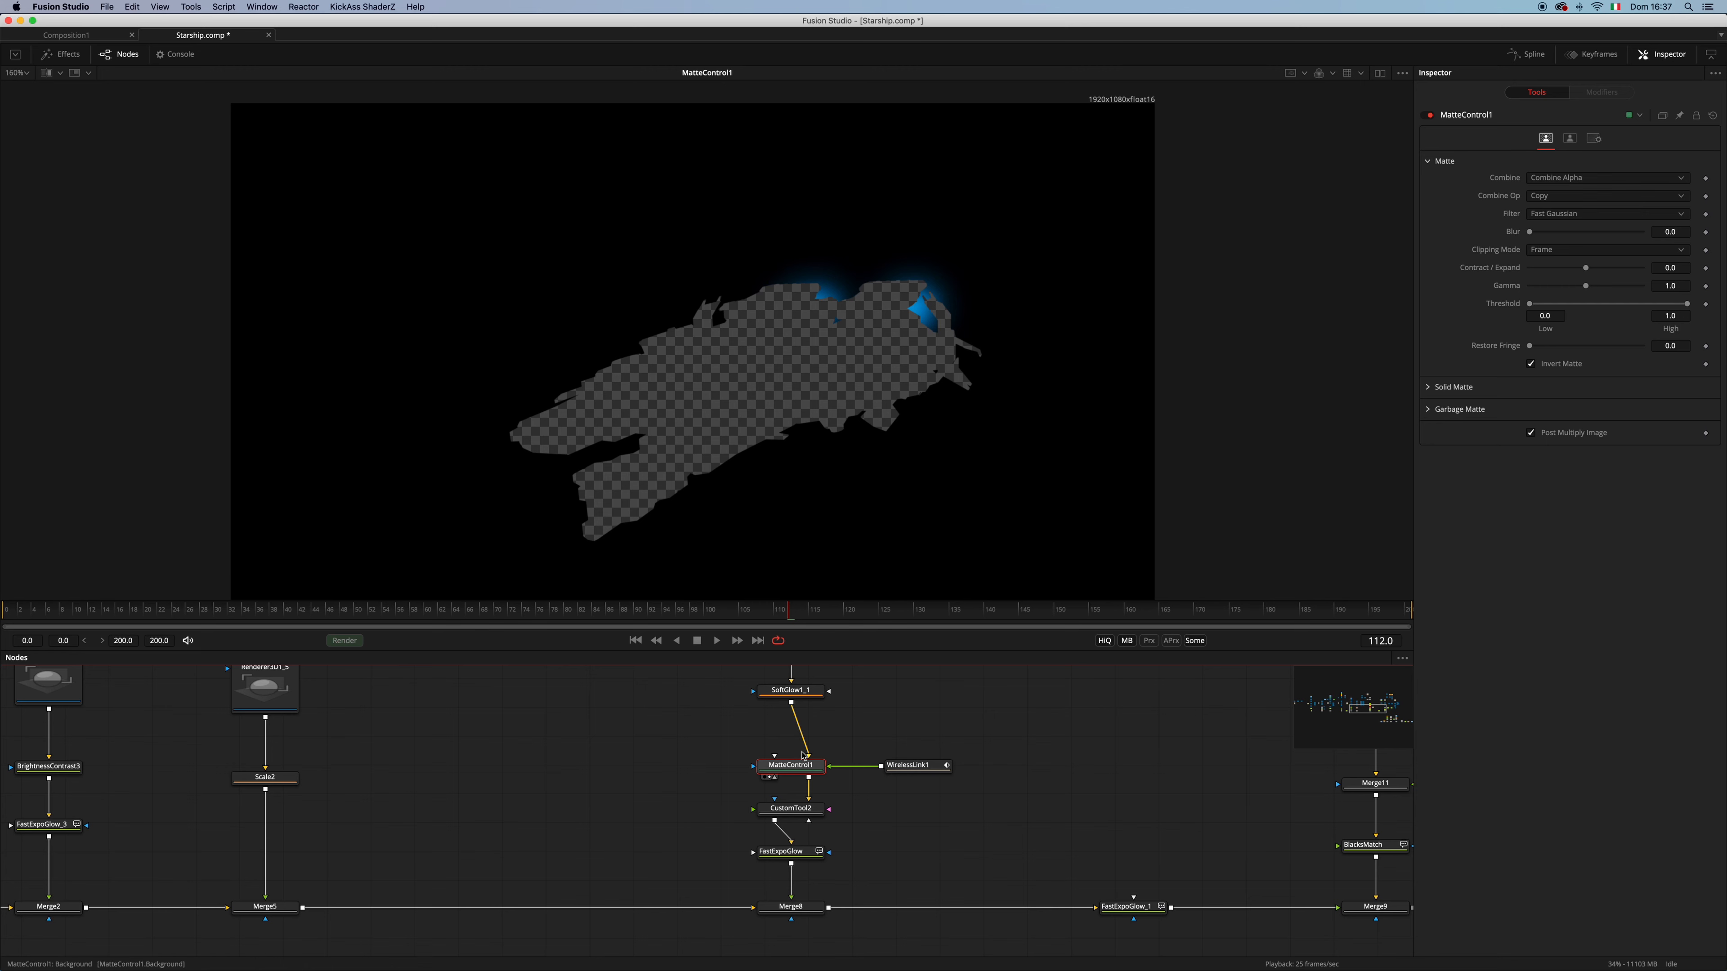
left_click_drag(915, 744, 814, 761)
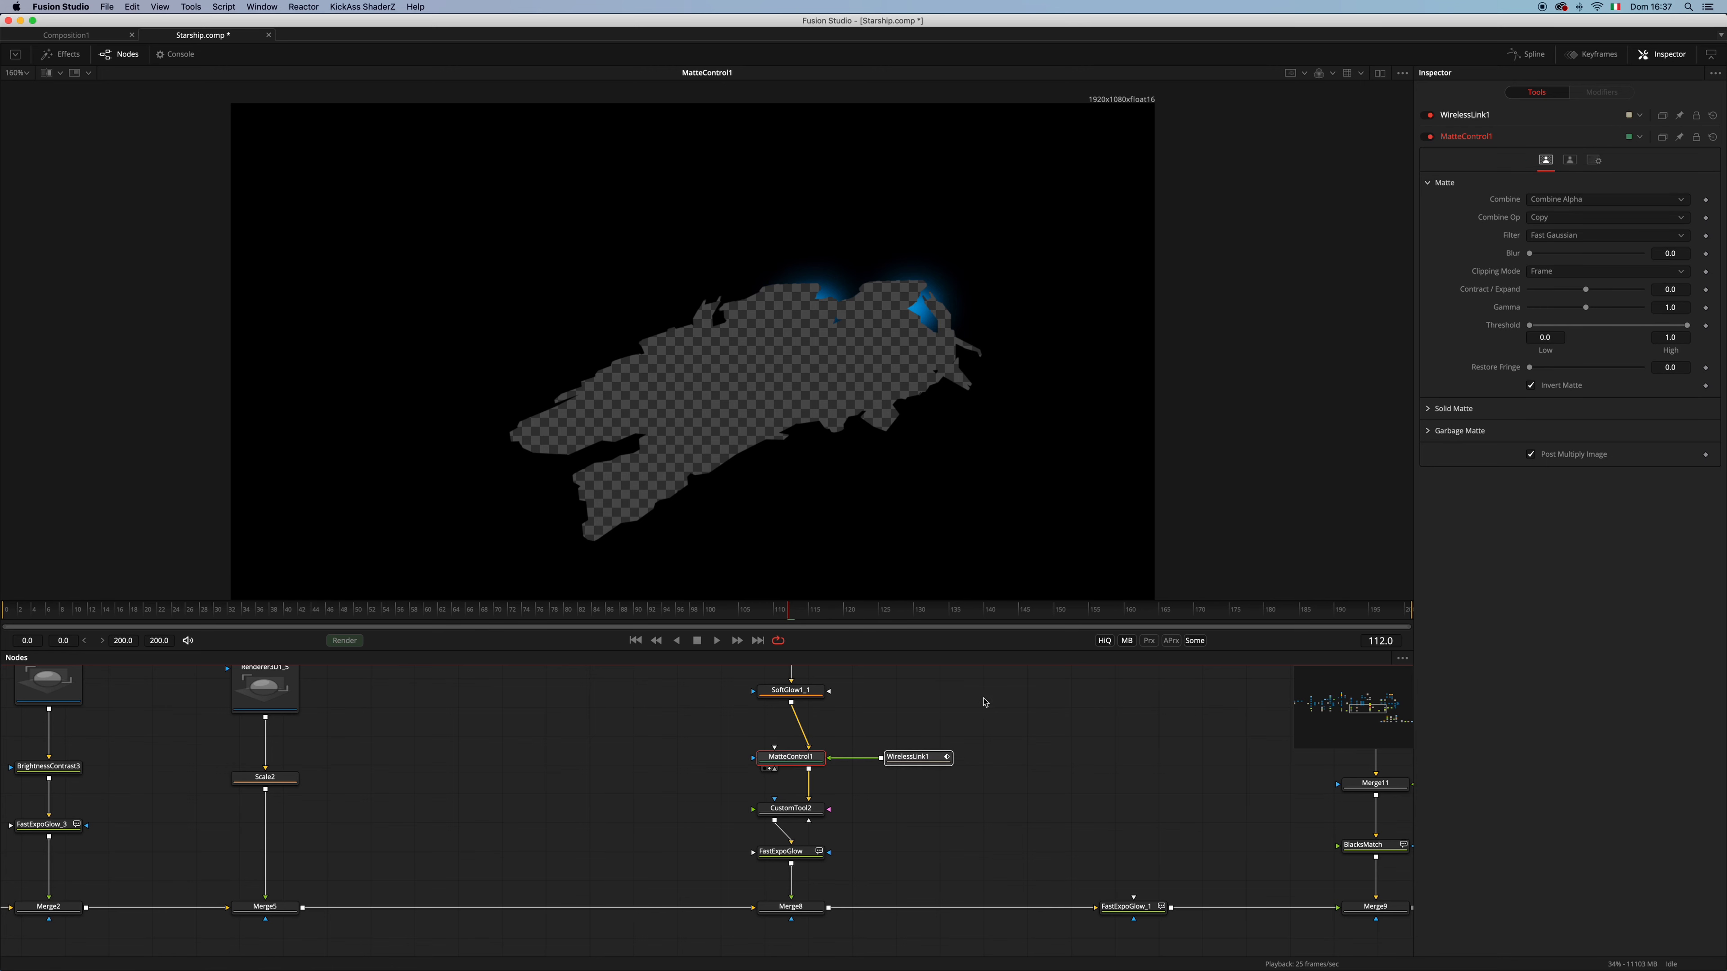
left_click(935, 703)
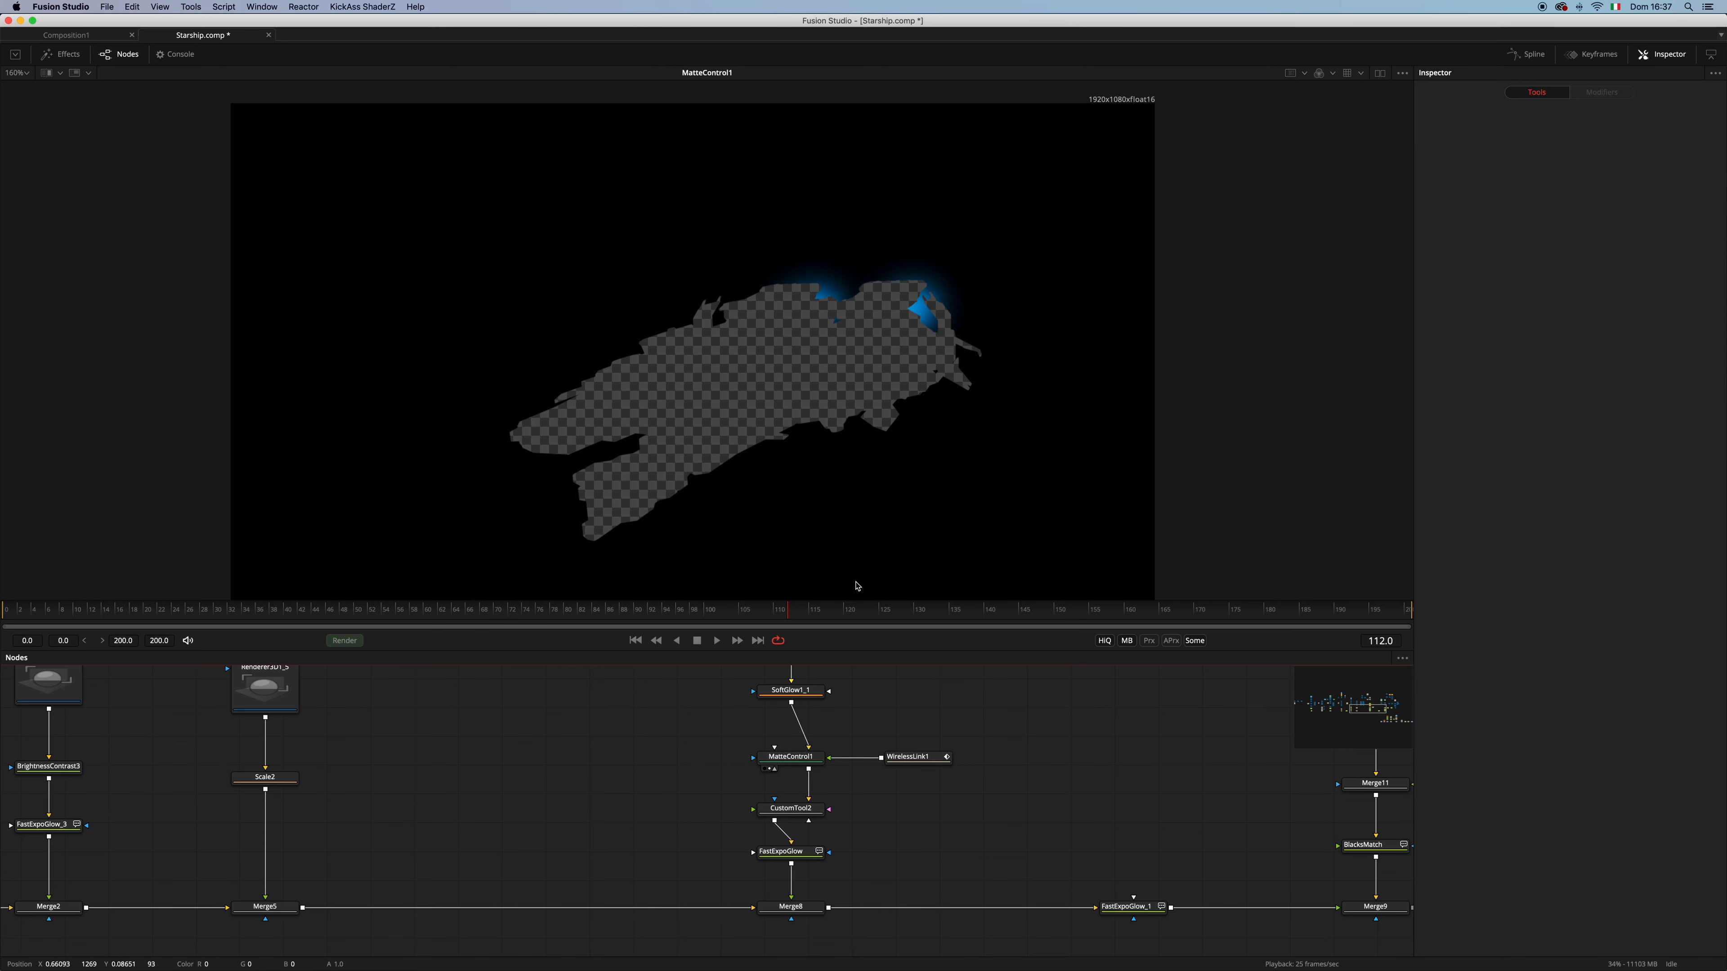
Display the CustomTool2 output and open its channel expressions to examine the Alpha expression
left_click(790, 811)
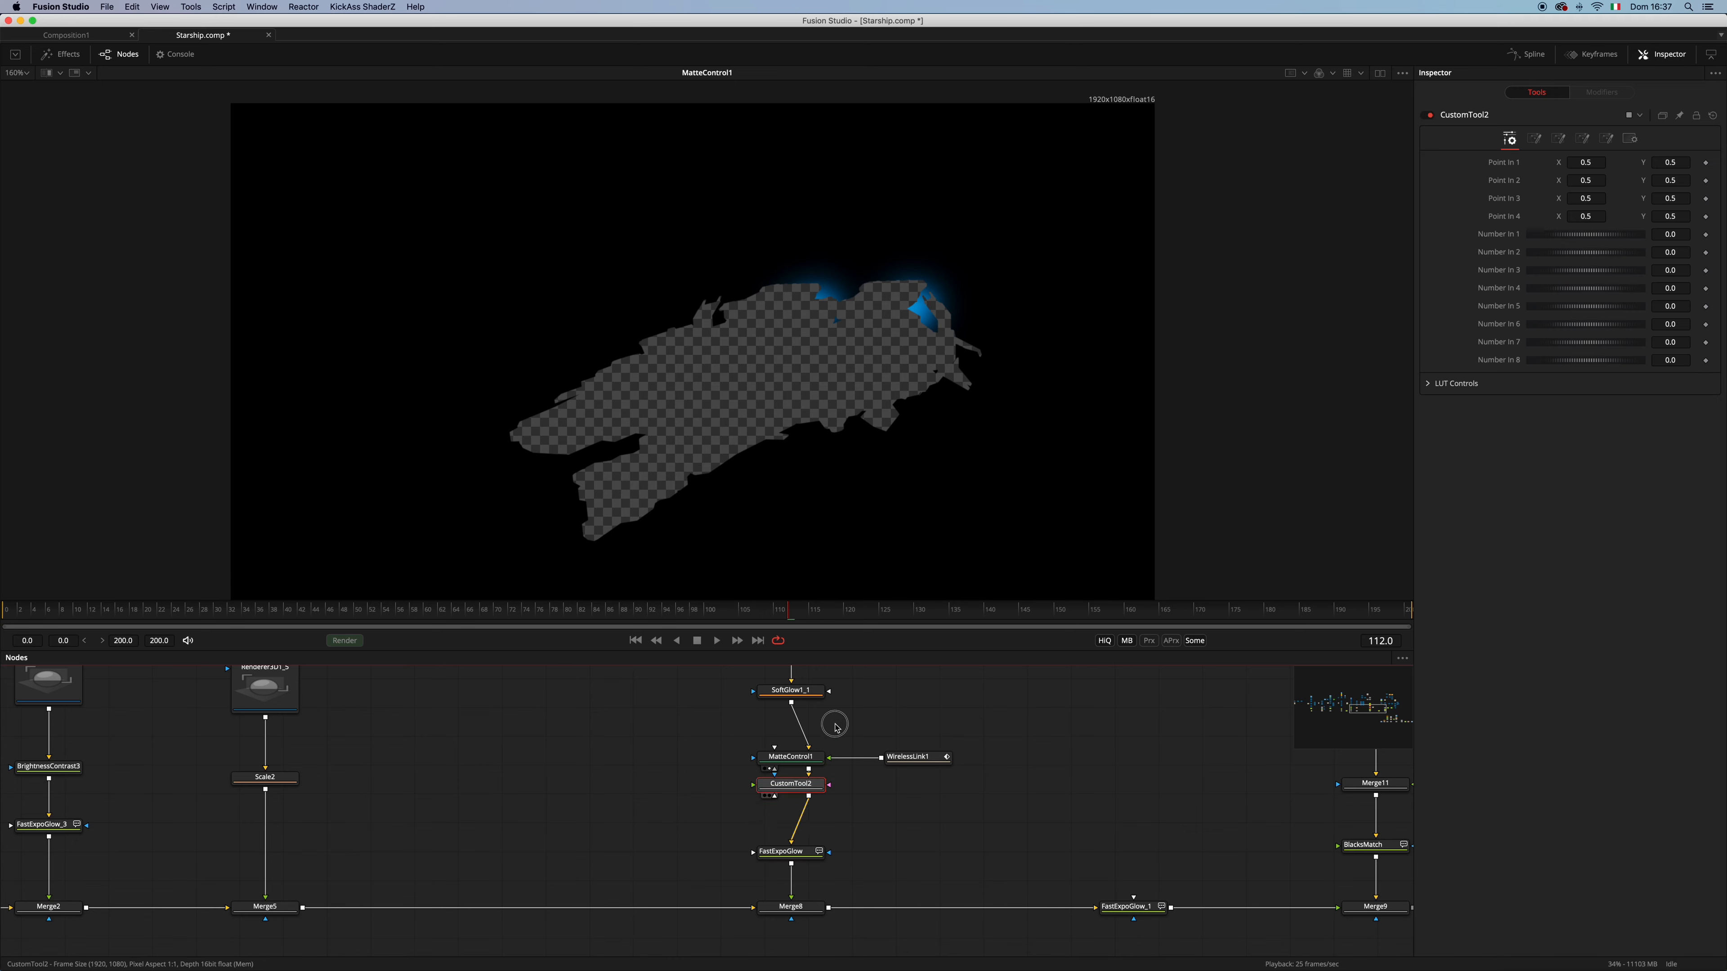
key("1")
left_click_drag(802, 811, 802, 809)
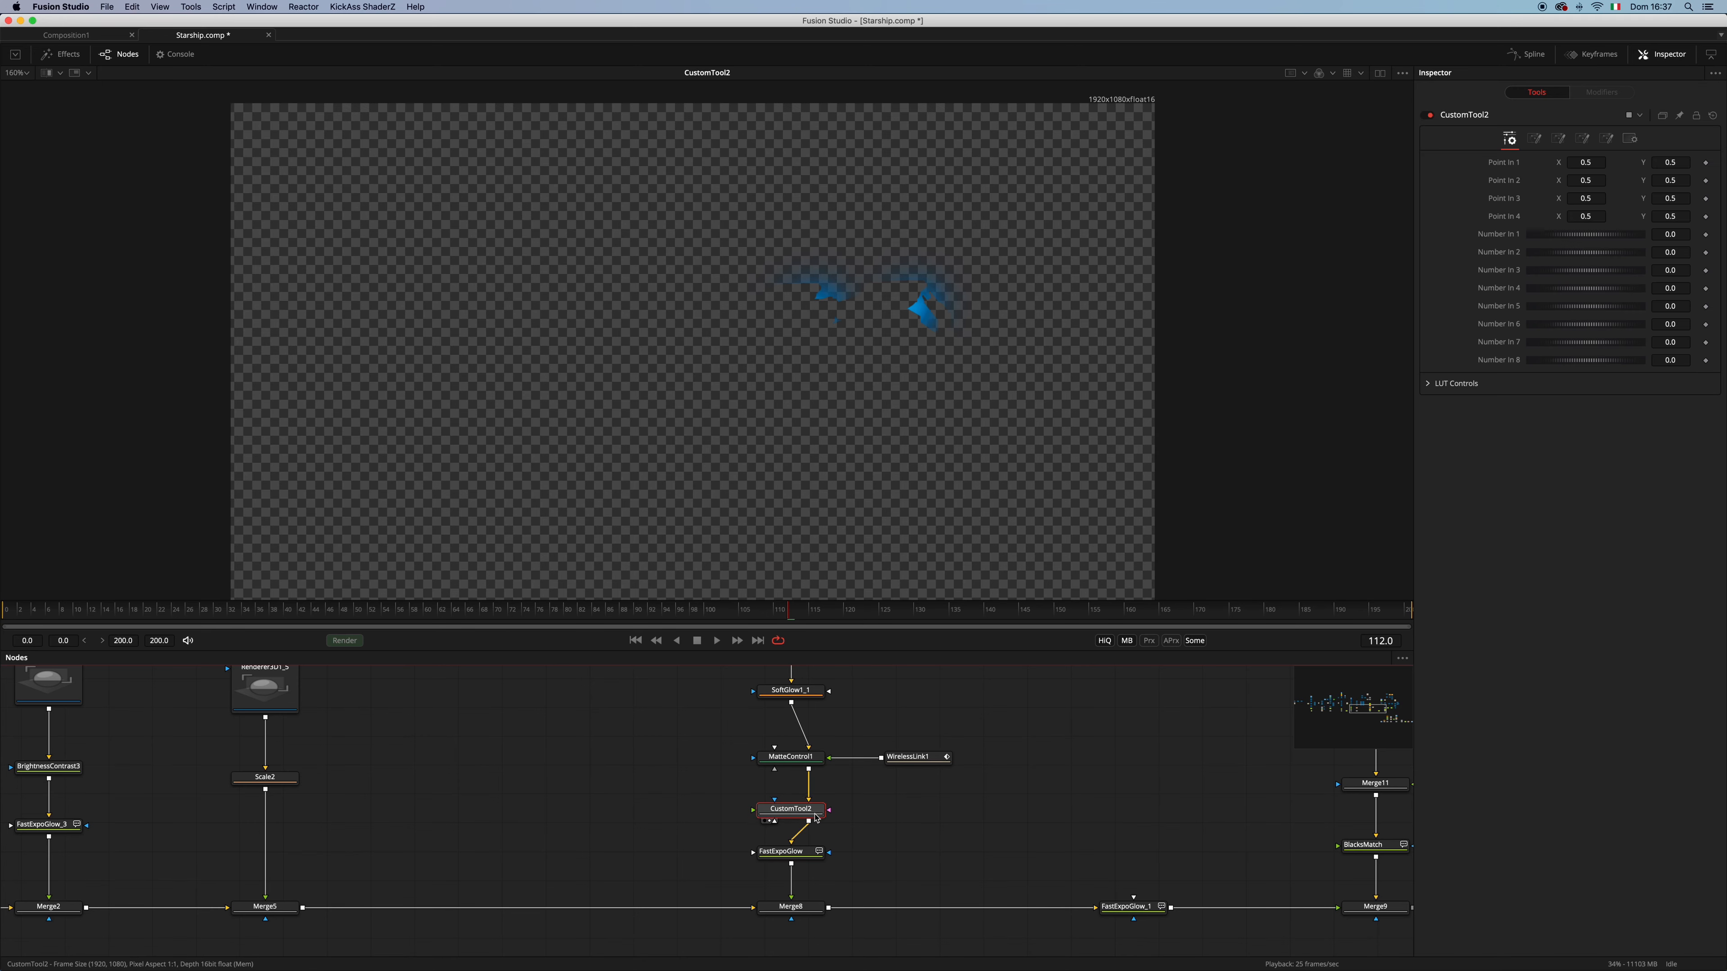
left_click(1584, 141)
left_click_drag(1575, 288, 1496, 297)
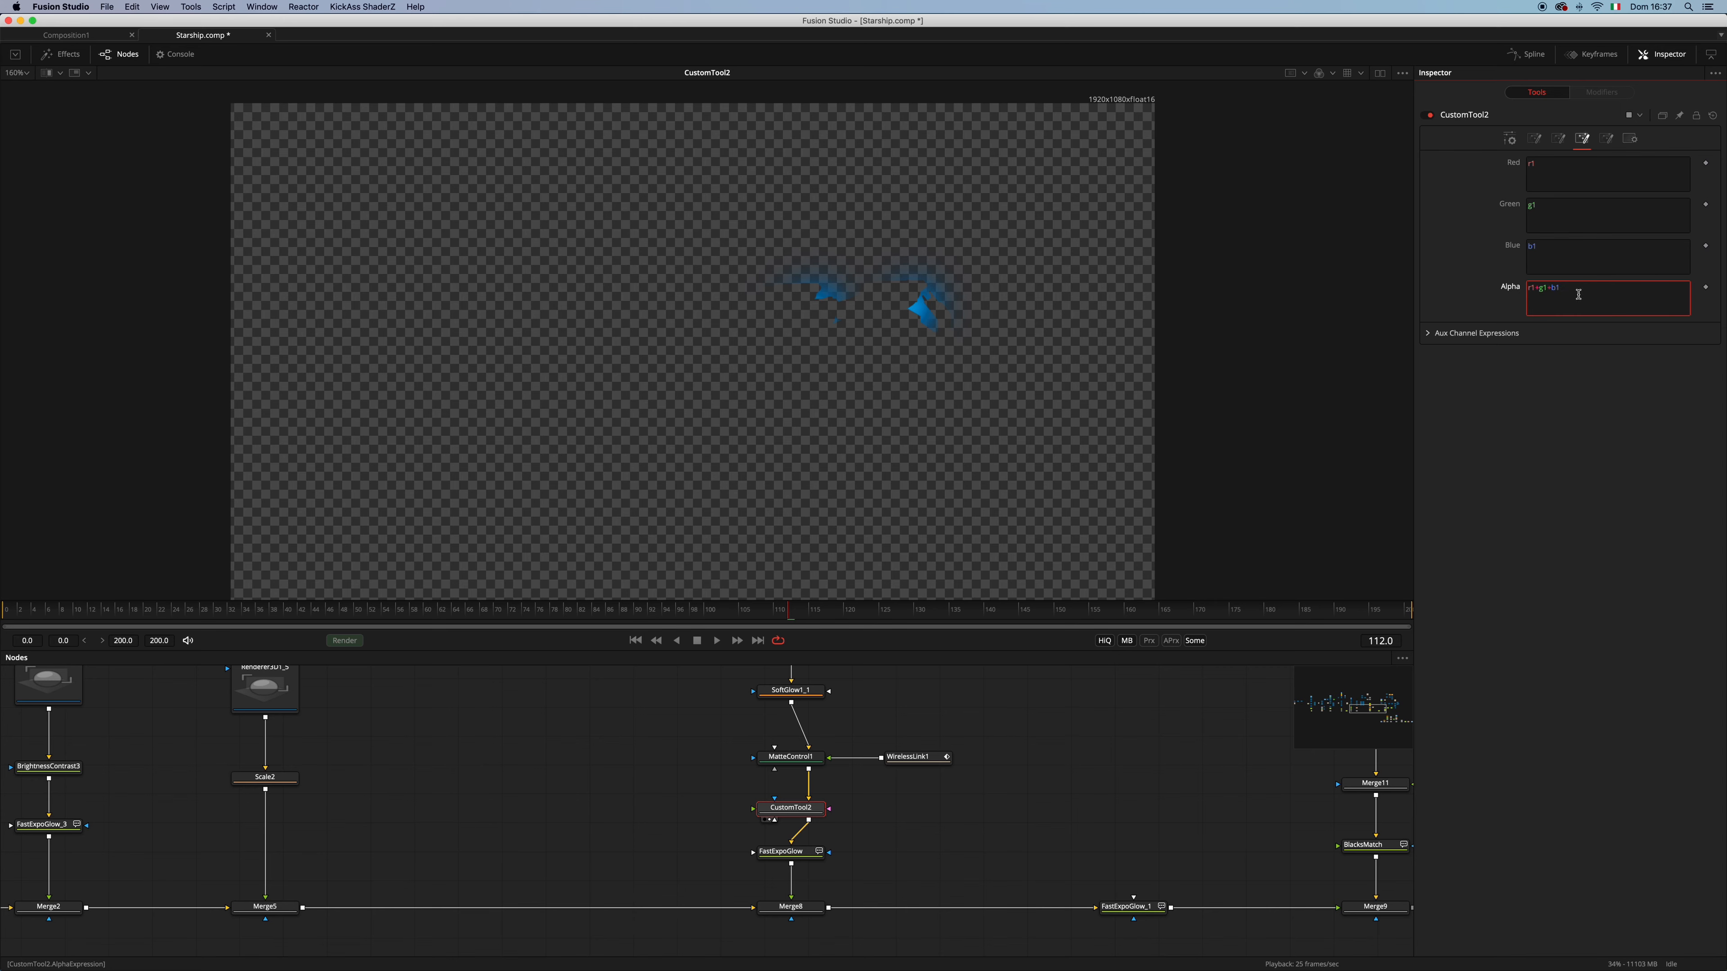
View the alpha channel of CustomTool2 and switch back to the colour channels
left_click(868, 411)
key("a")
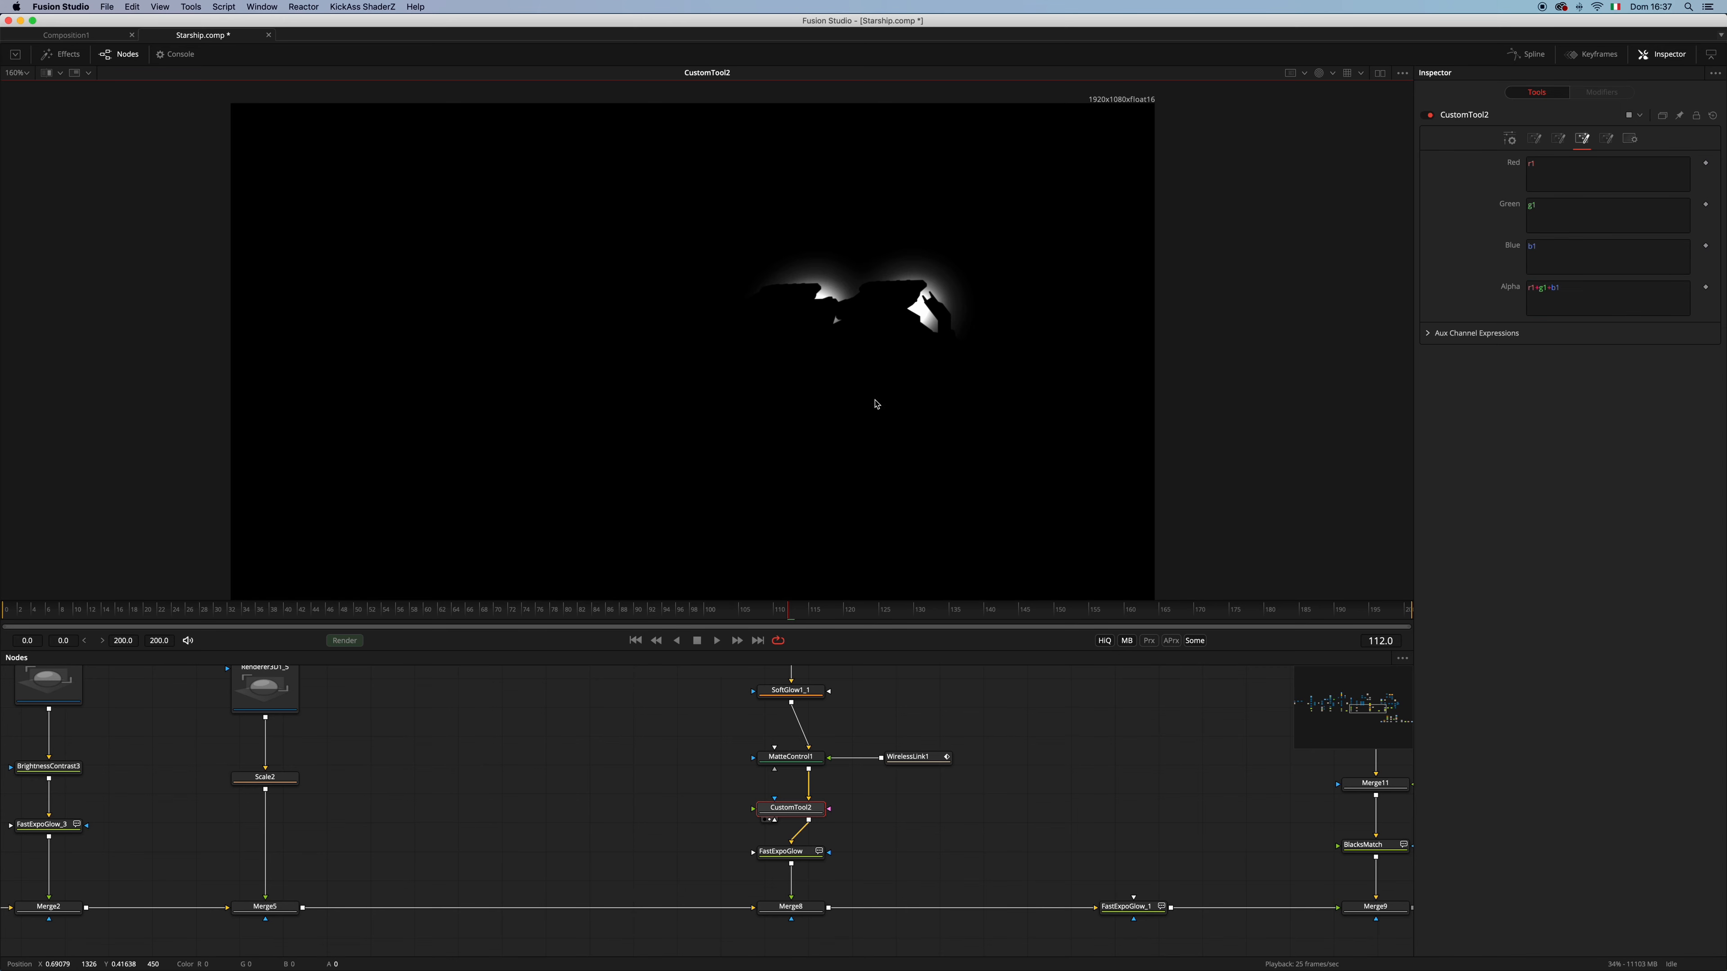
key("c")
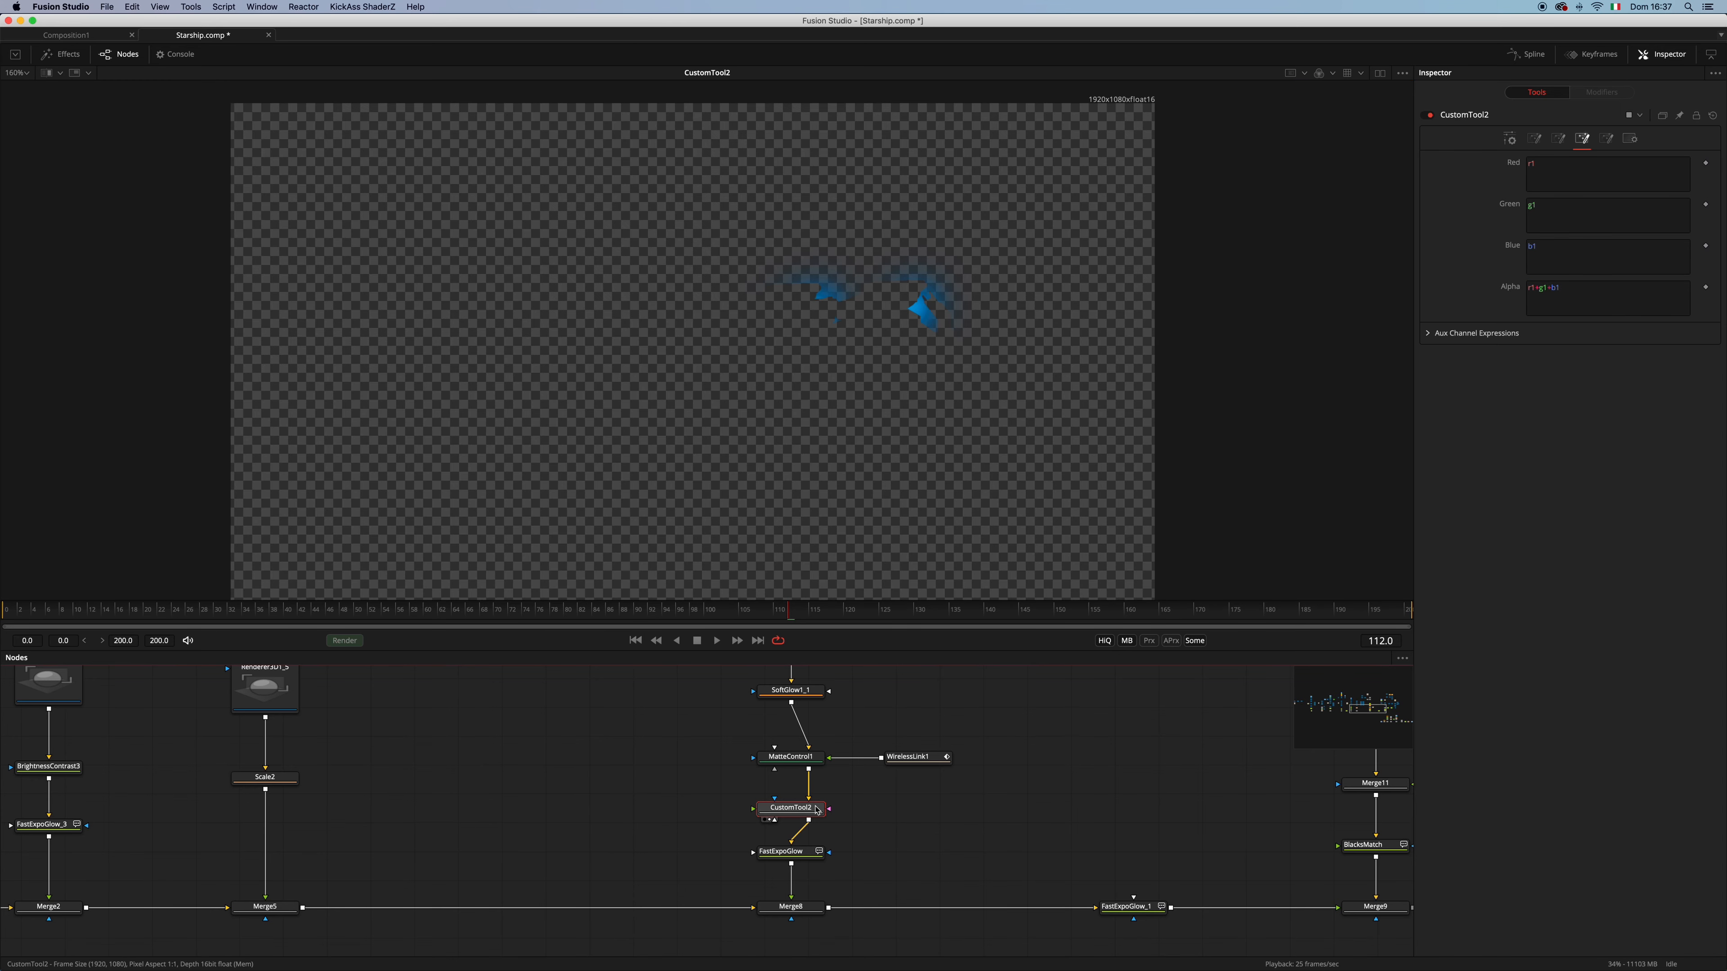
Display the FastExpoGlow output and turn off the viewer's checkerboard underlay
left_click_drag(816, 807, 957, 440)
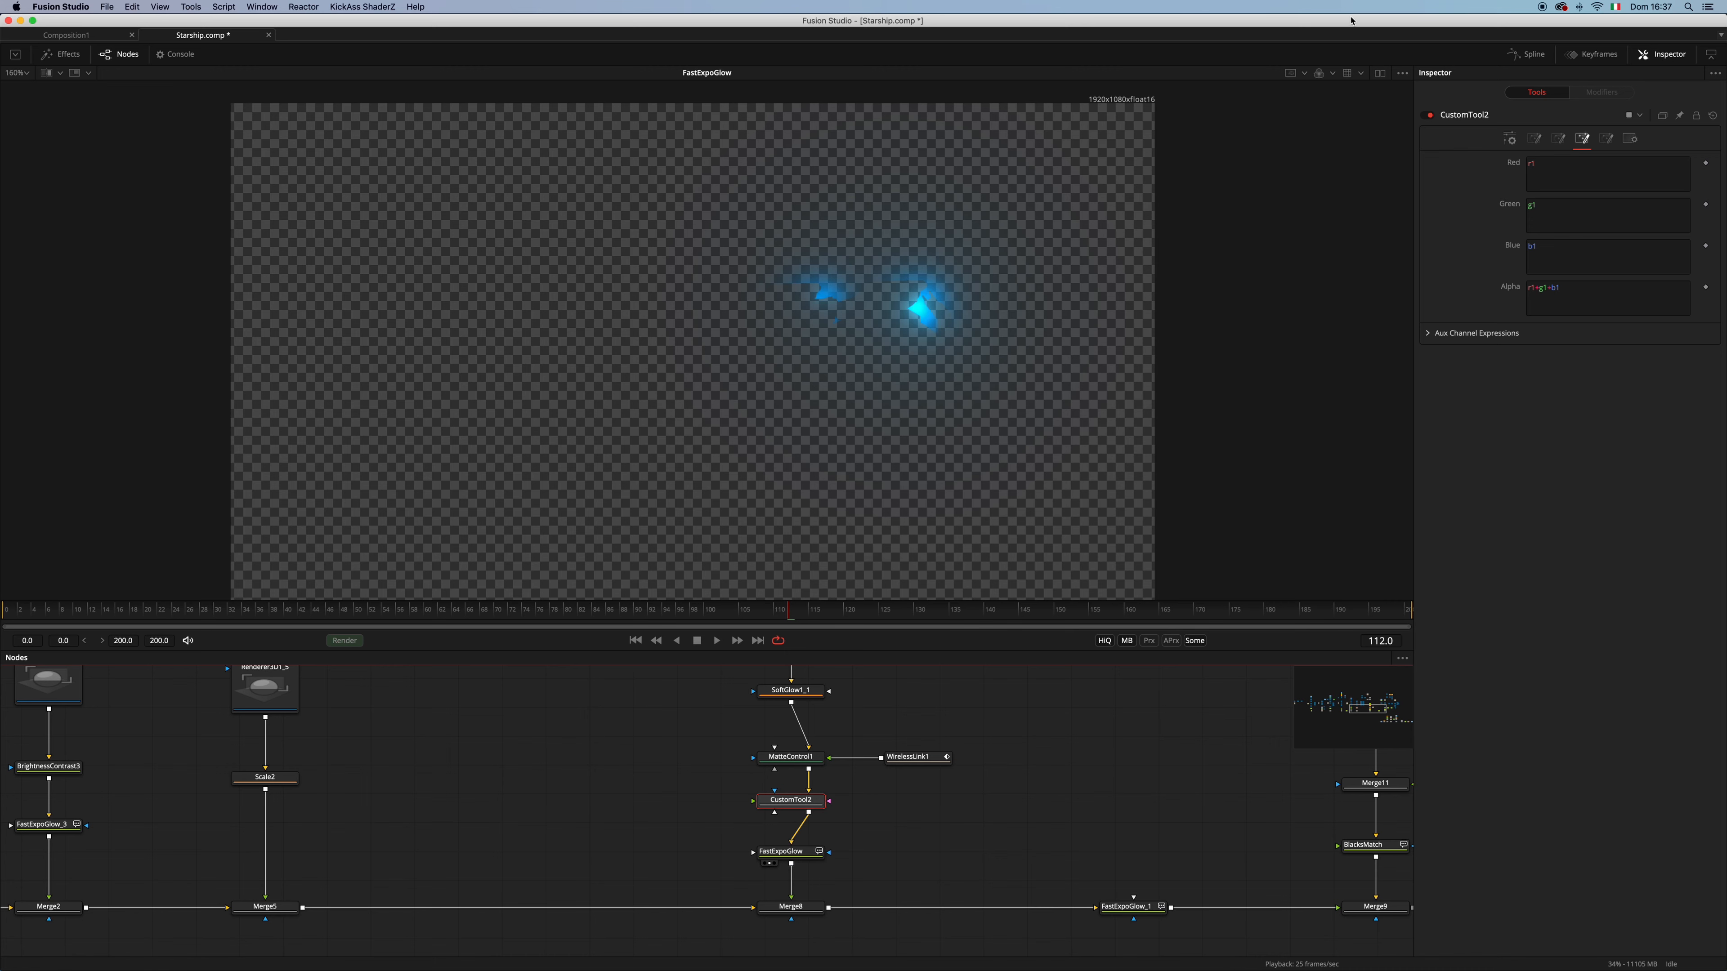
left_click(1319, 76)
scroll(888, 817, "down", 2)
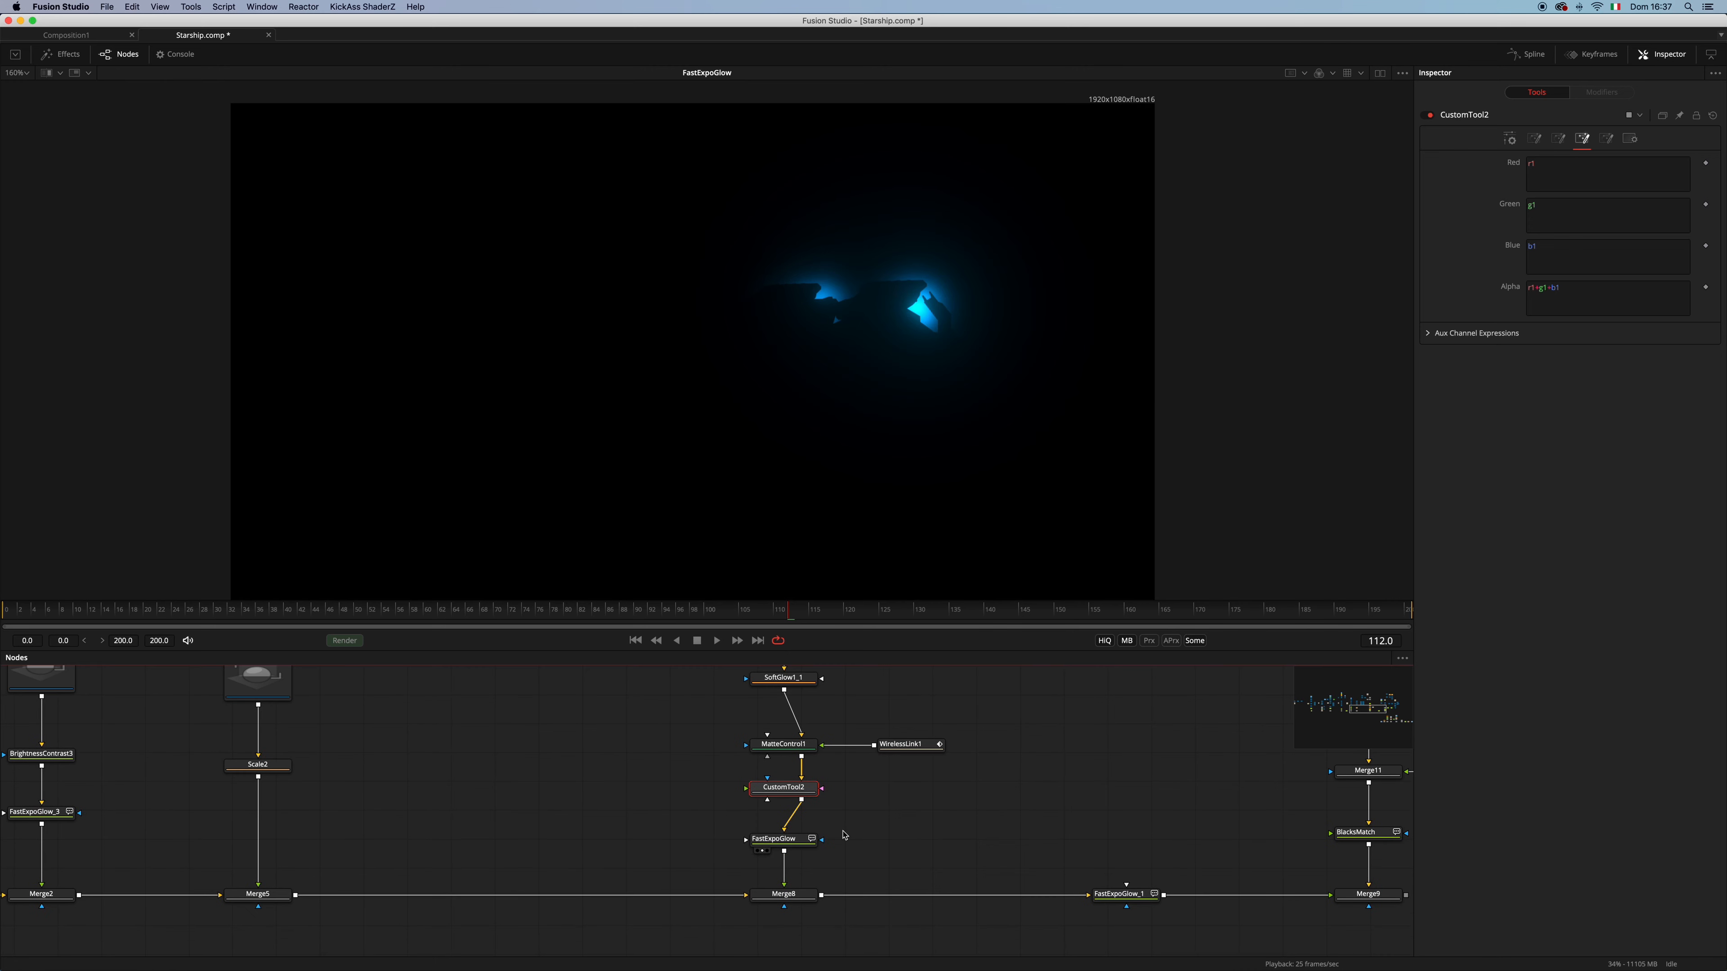
Display the Merge8 output to check the ship with the engine glow, followed by the FastExpoGlow_1 output
left_click(804, 901)
key("1")
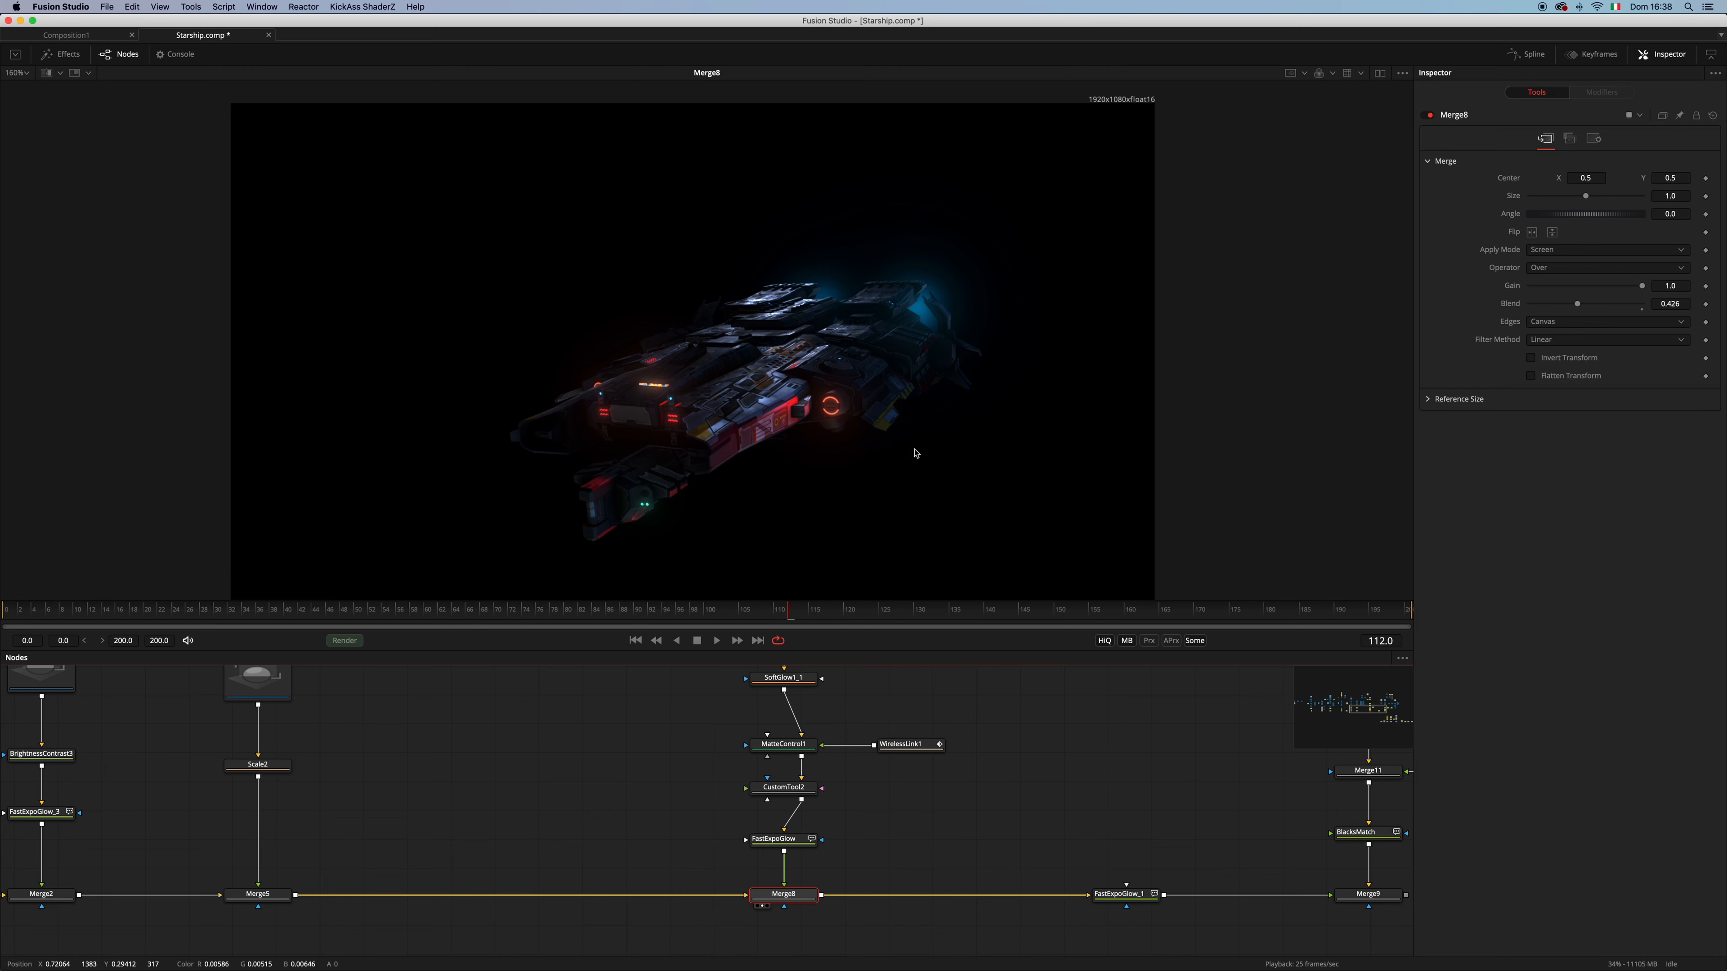
scroll(938, 802, "right", 3)
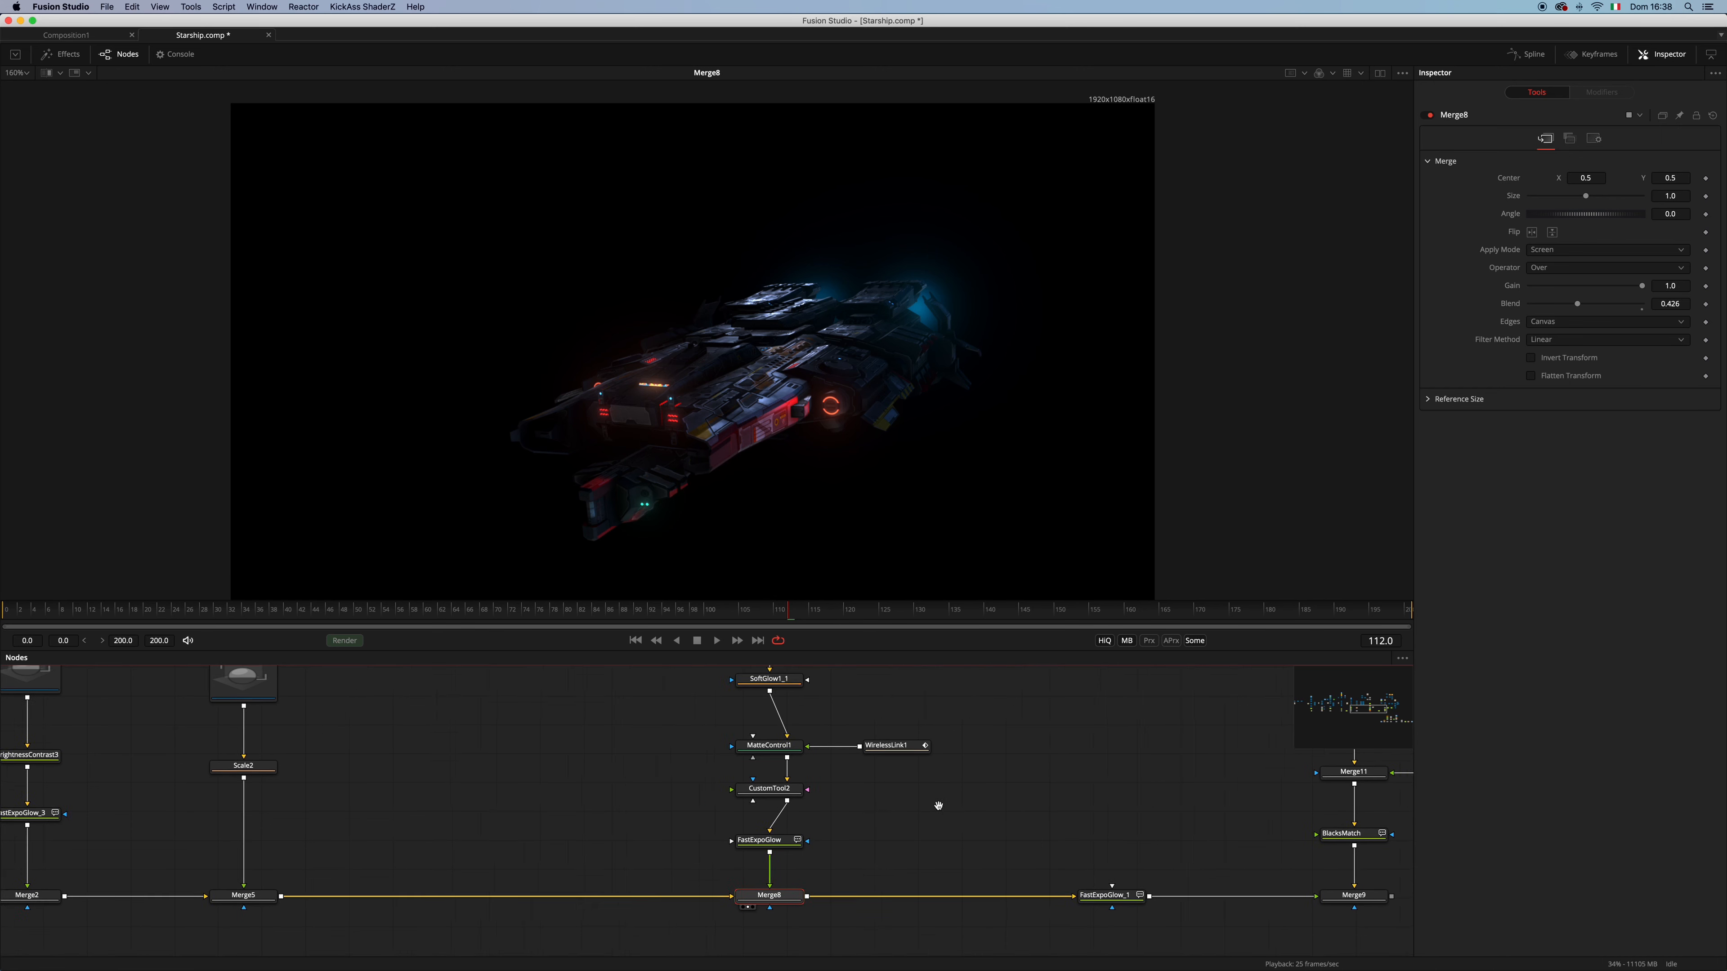
scroll(950, 823, "right", 6)
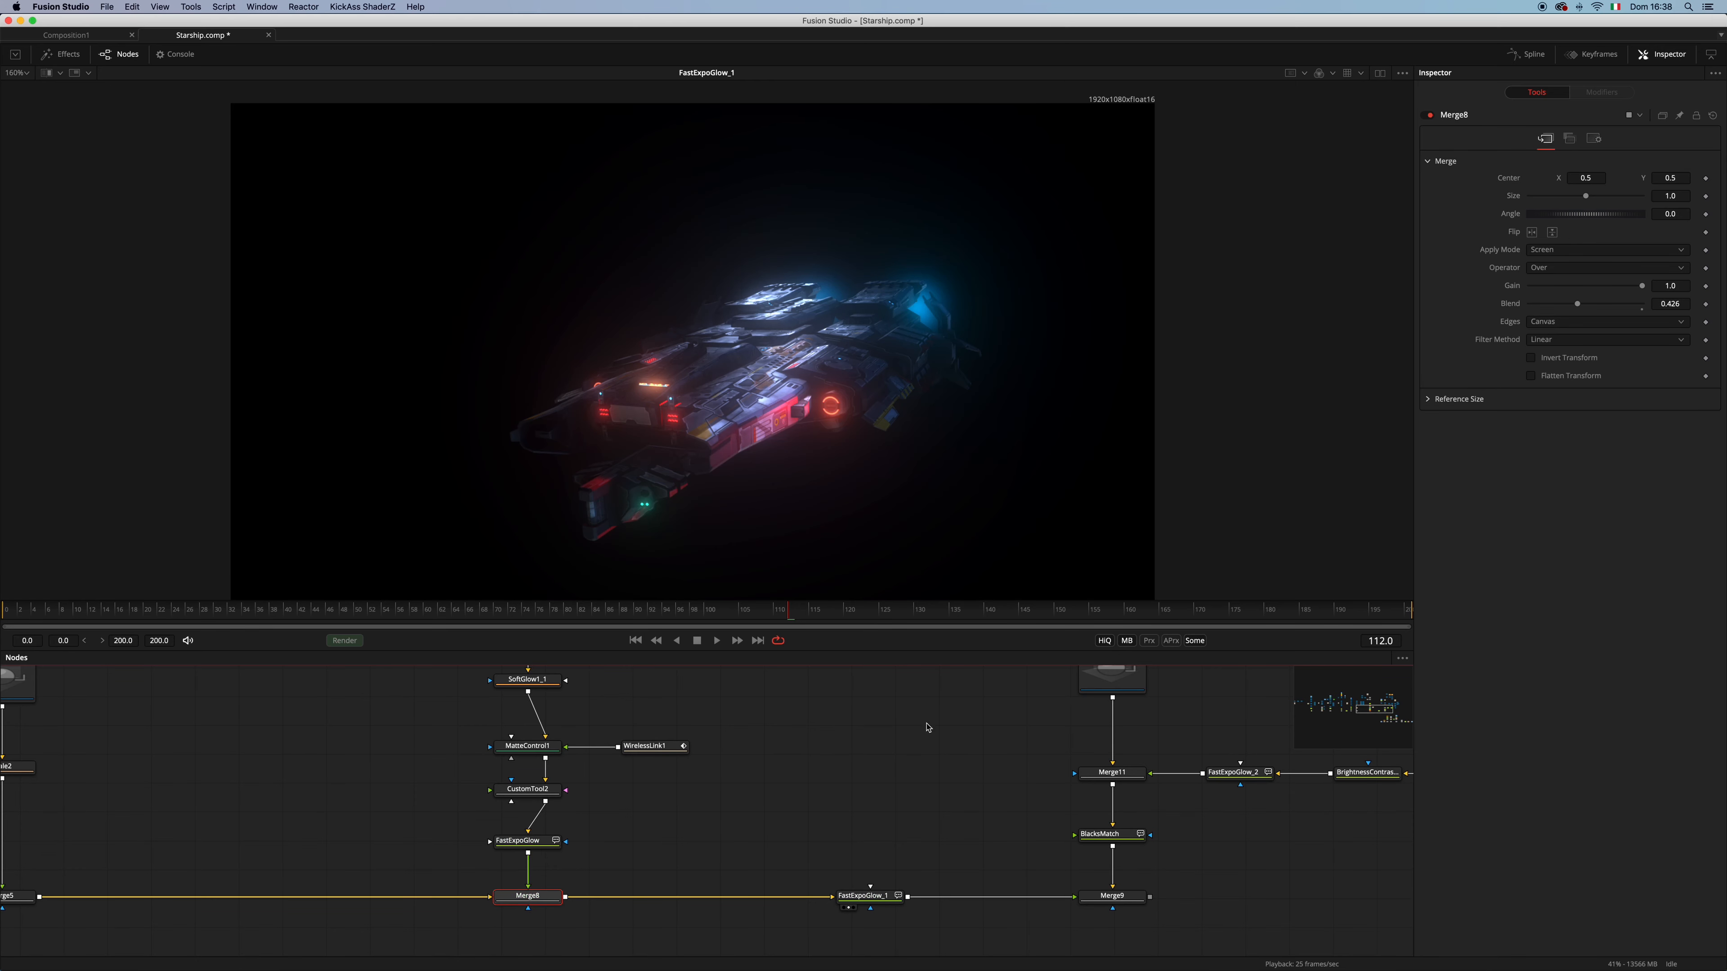
Display the Loader7 galaxy image of the background branch and fit it to the viewer
scroll(929, 727, "right", 7)
scroll(771, 783, "up", 10)
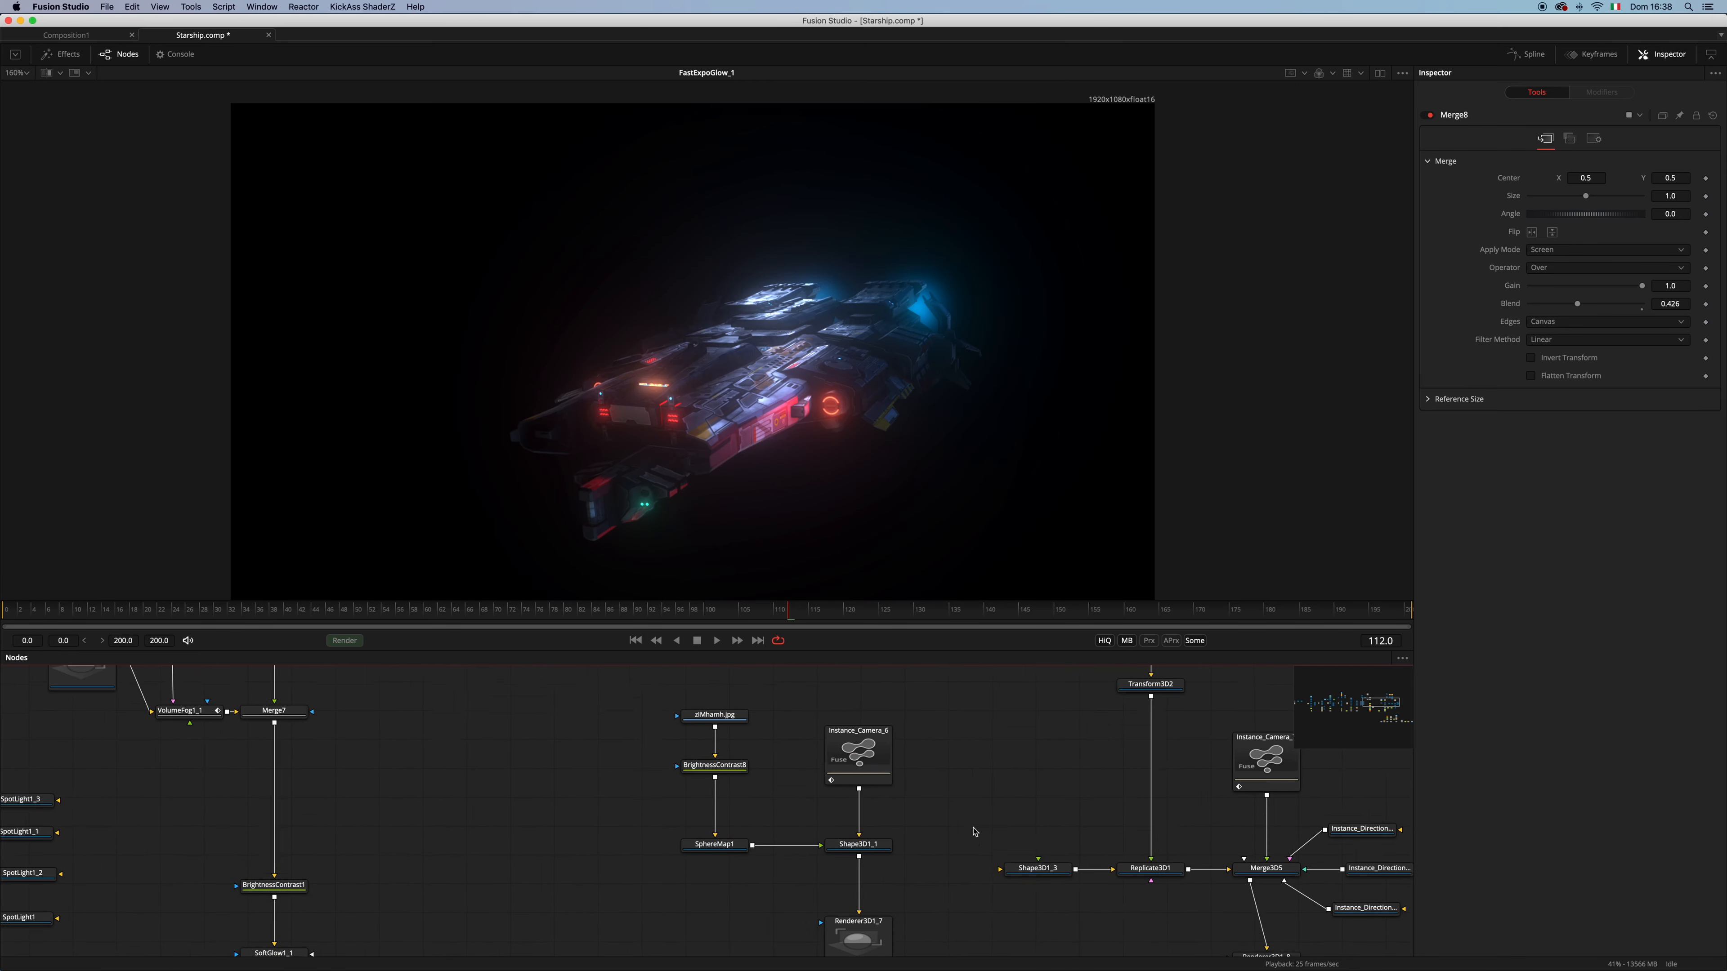
scroll(972, 816, "up", 3)
scroll(932, 784, "down", 2)
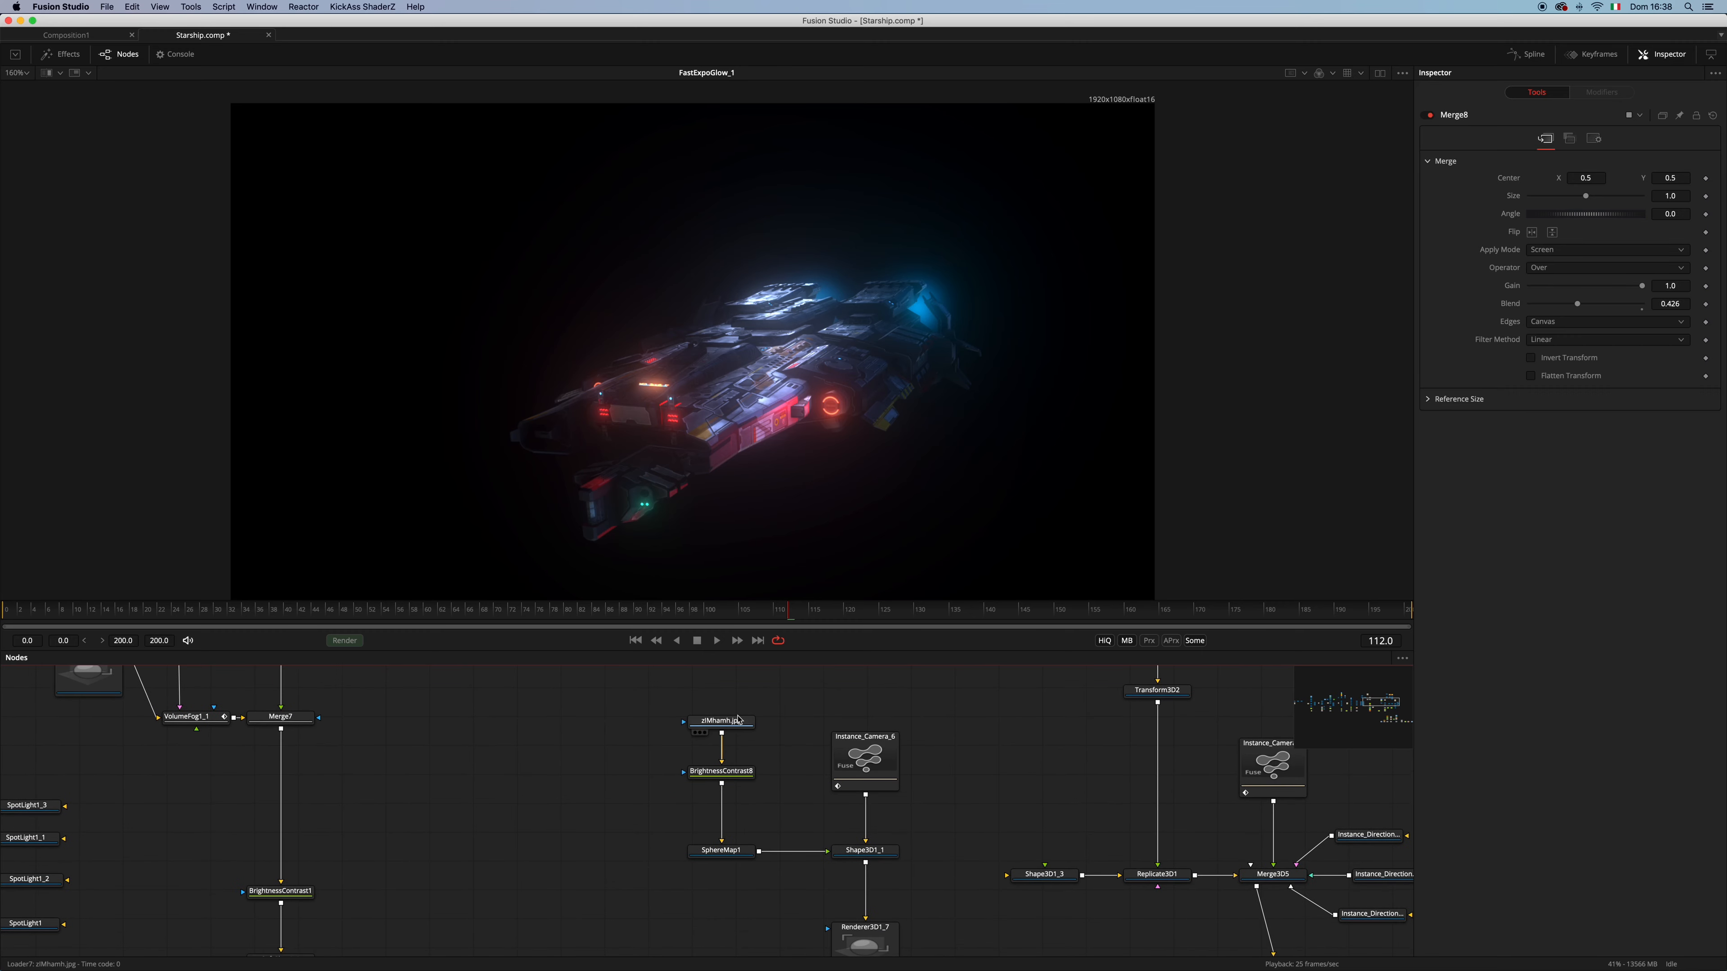
left_click_drag(739, 720, 878, 431)
scroll(884, 426, "down", 5)
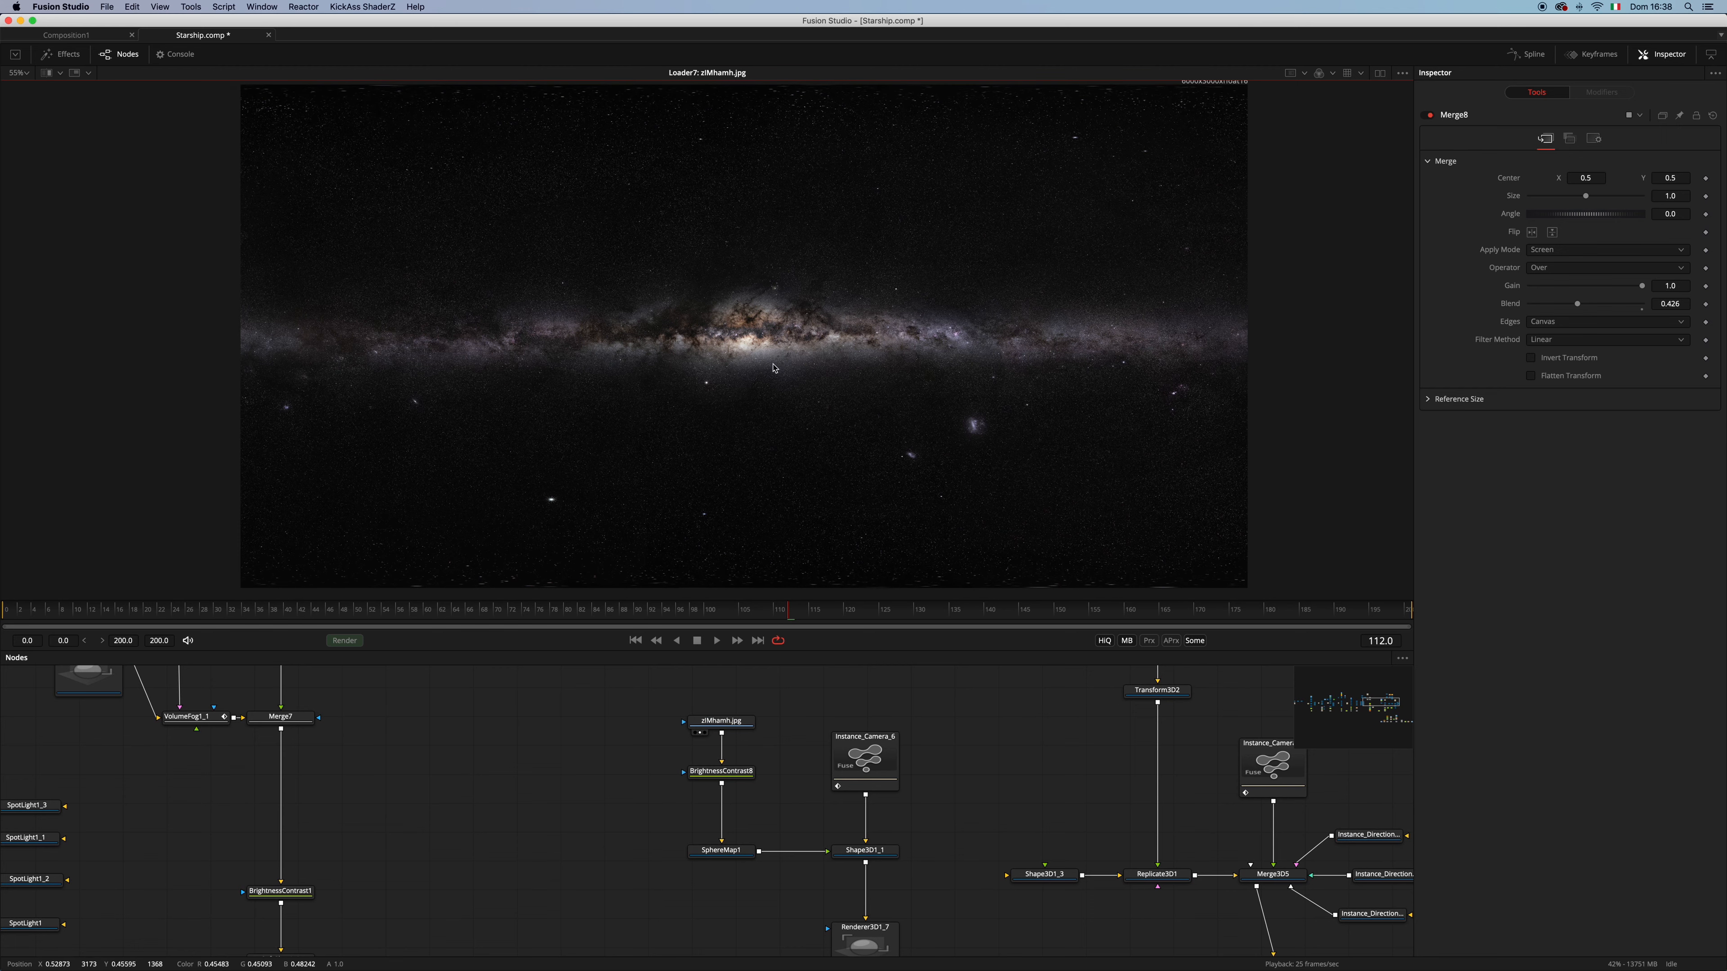
key("ctrl+f")
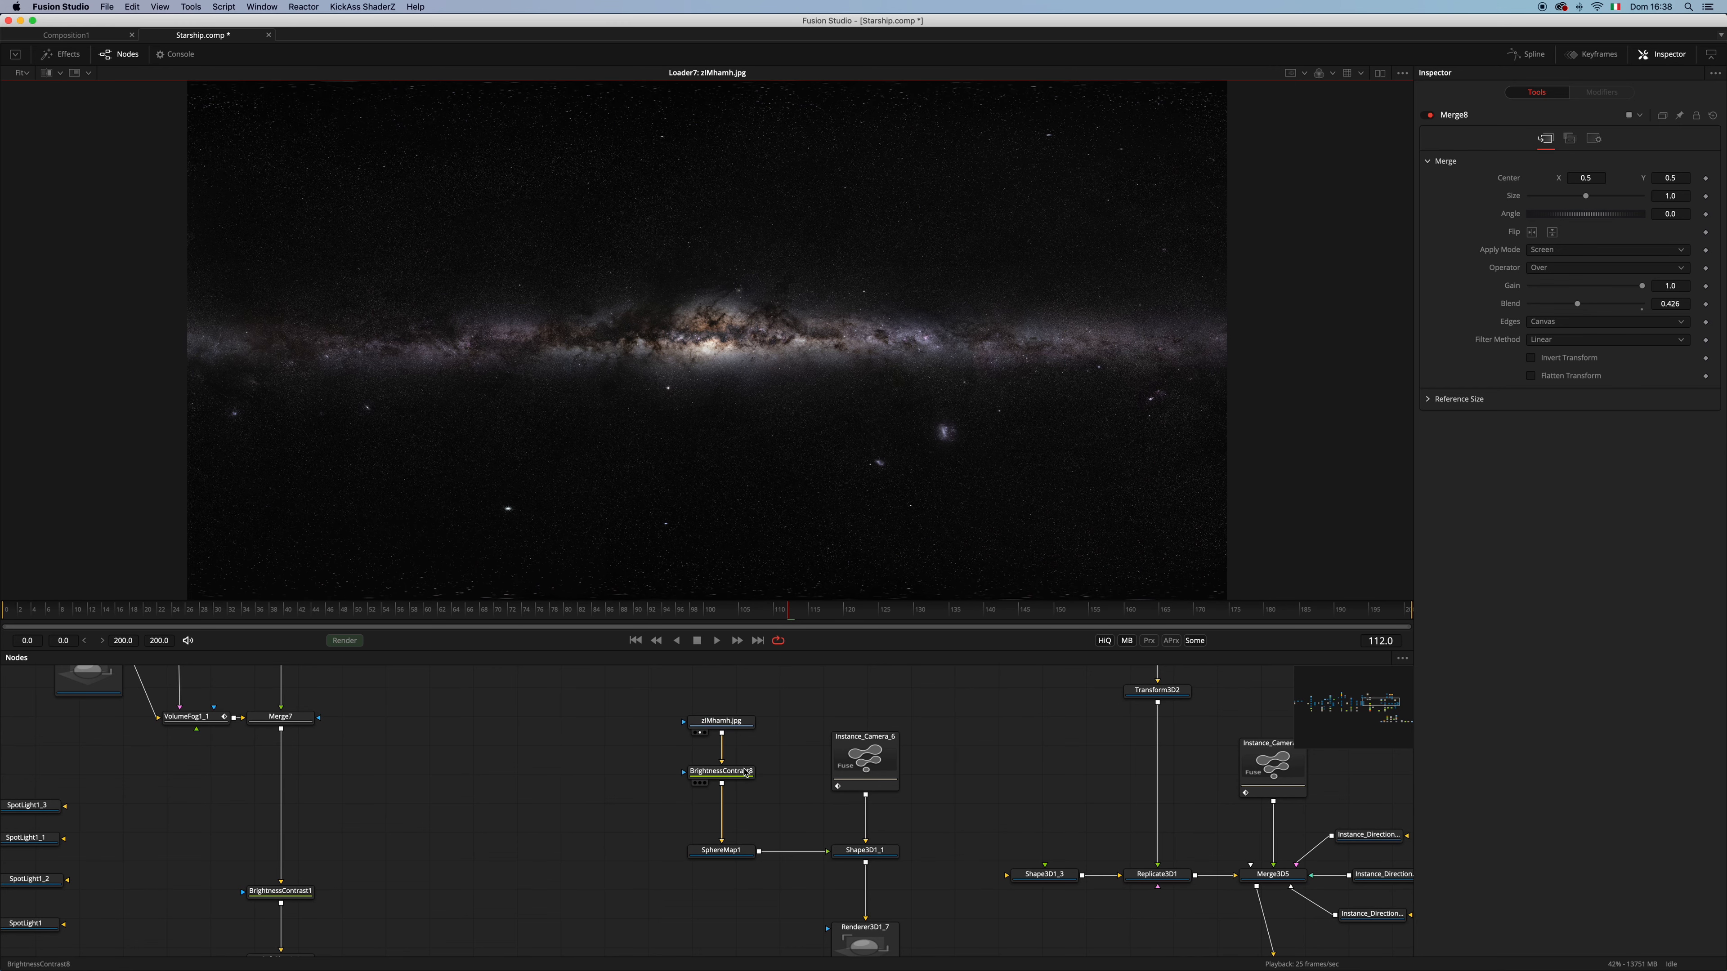
Display BrightnessContrast8, SphereMap1 and Shape3D1_1 in turn, and play the starfield as seen through Camera3D1
left_click_drag(746, 773, 903, 394)
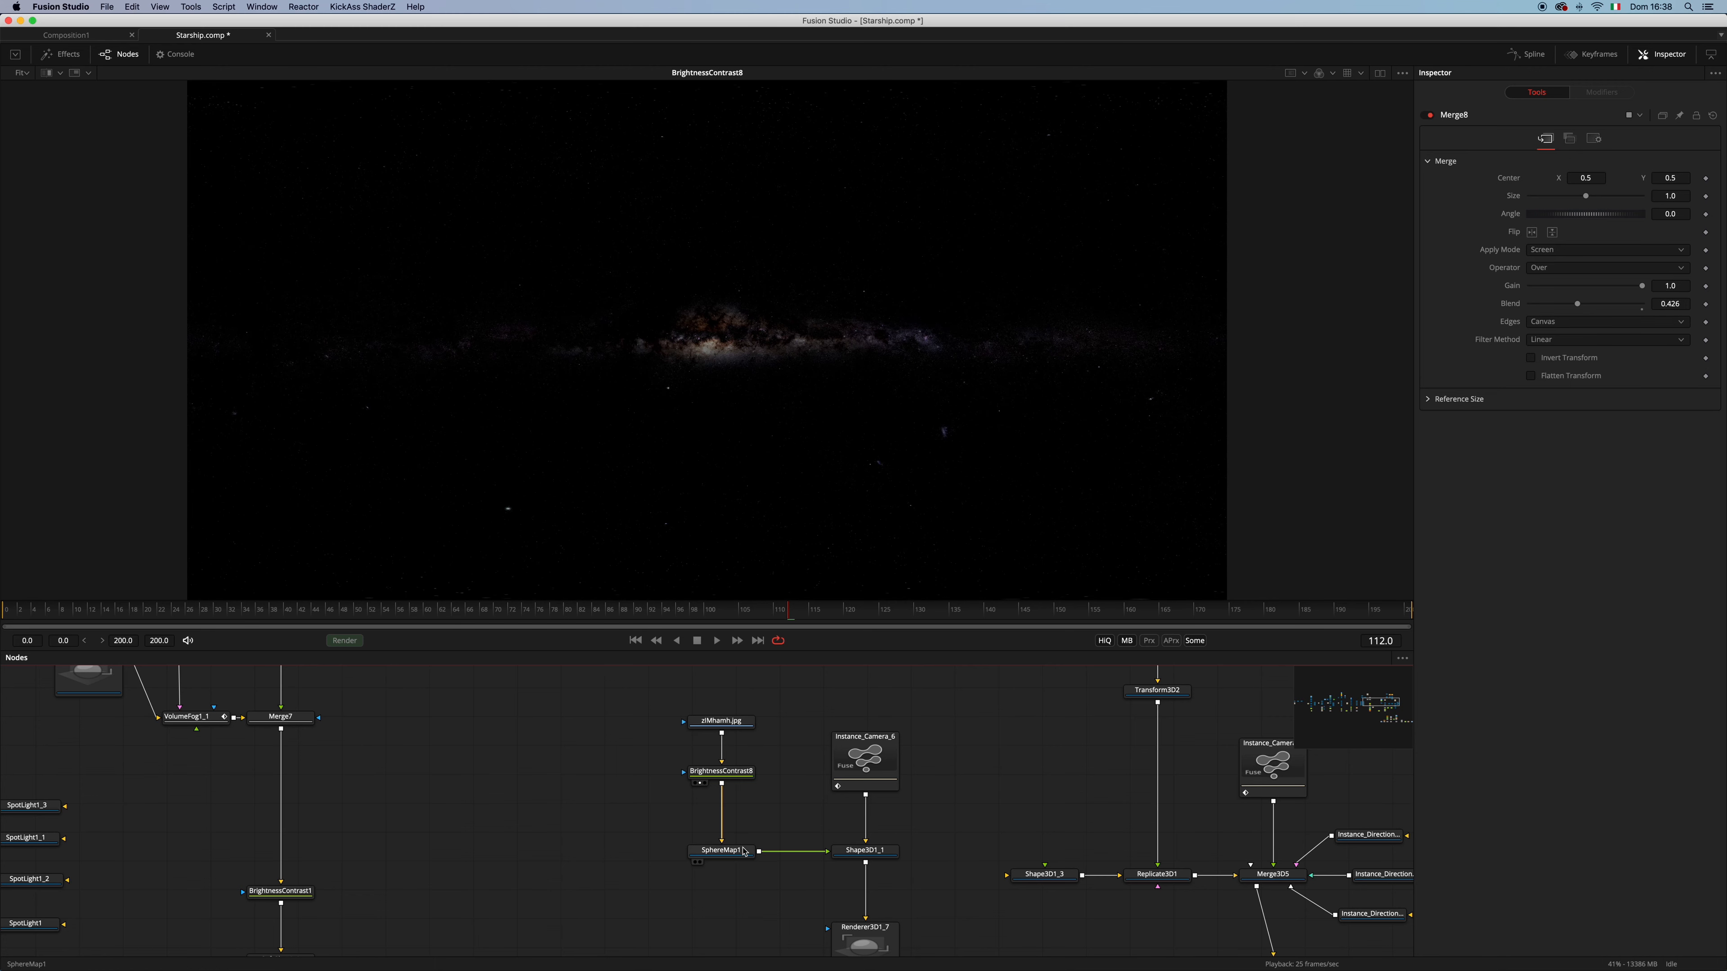
left_click_drag(742, 855, 929, 428)
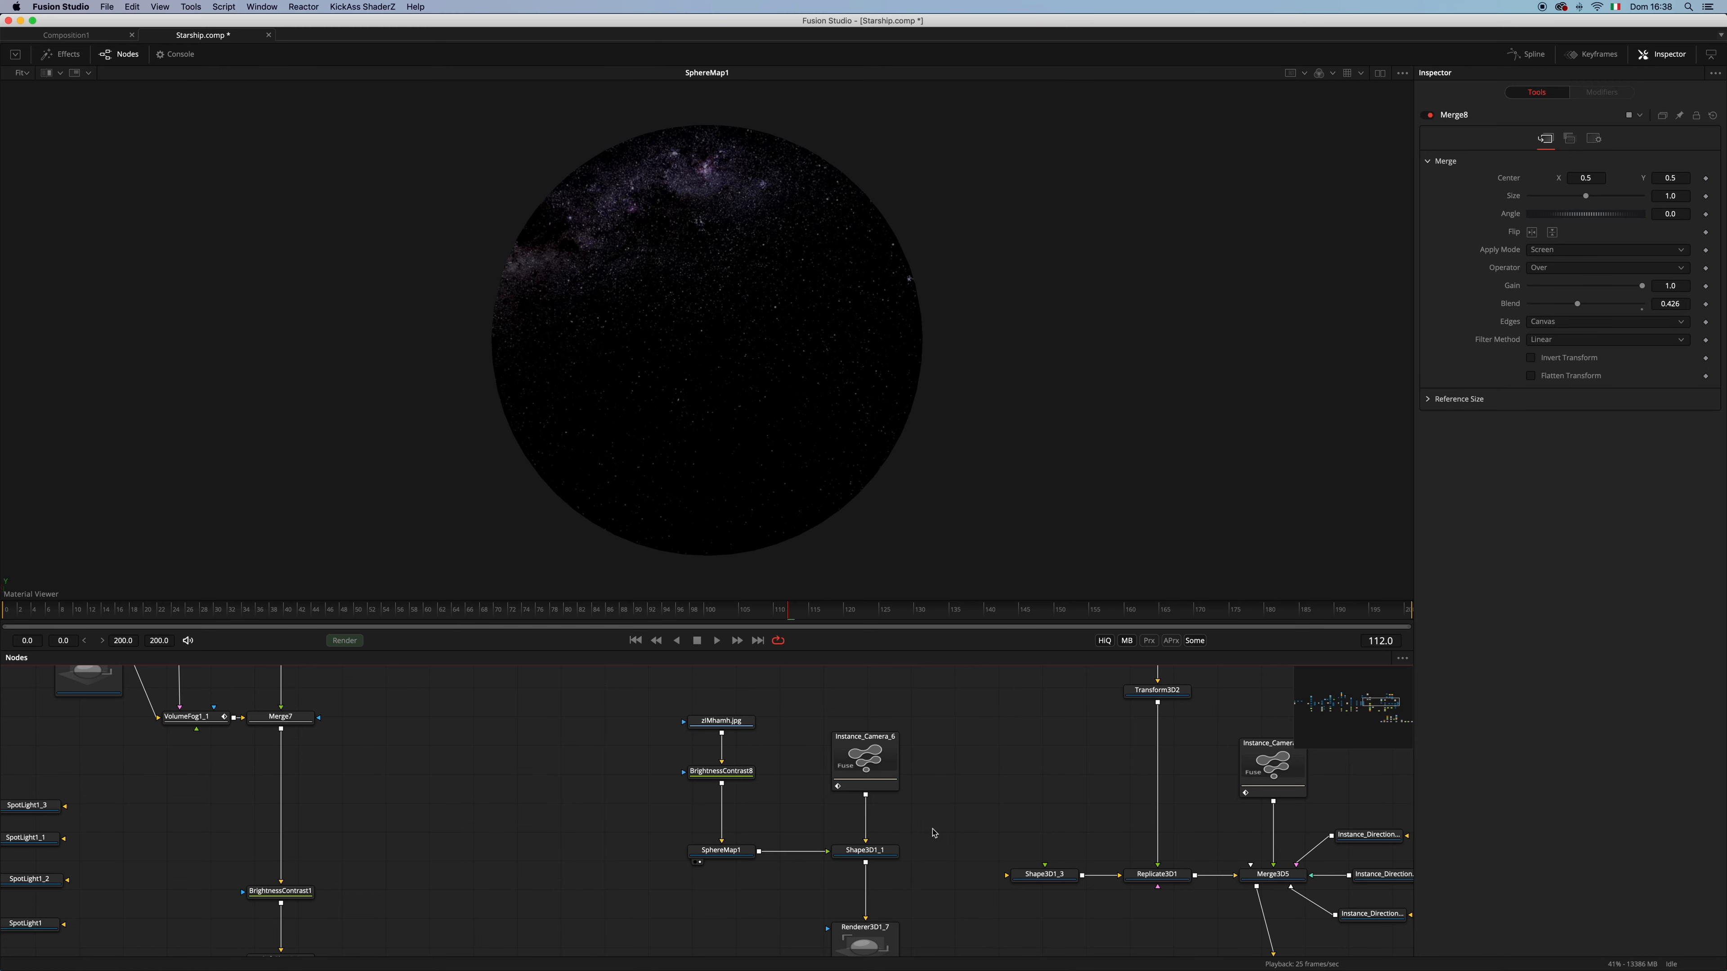
left_click_drag(864, 851, 926, 397)
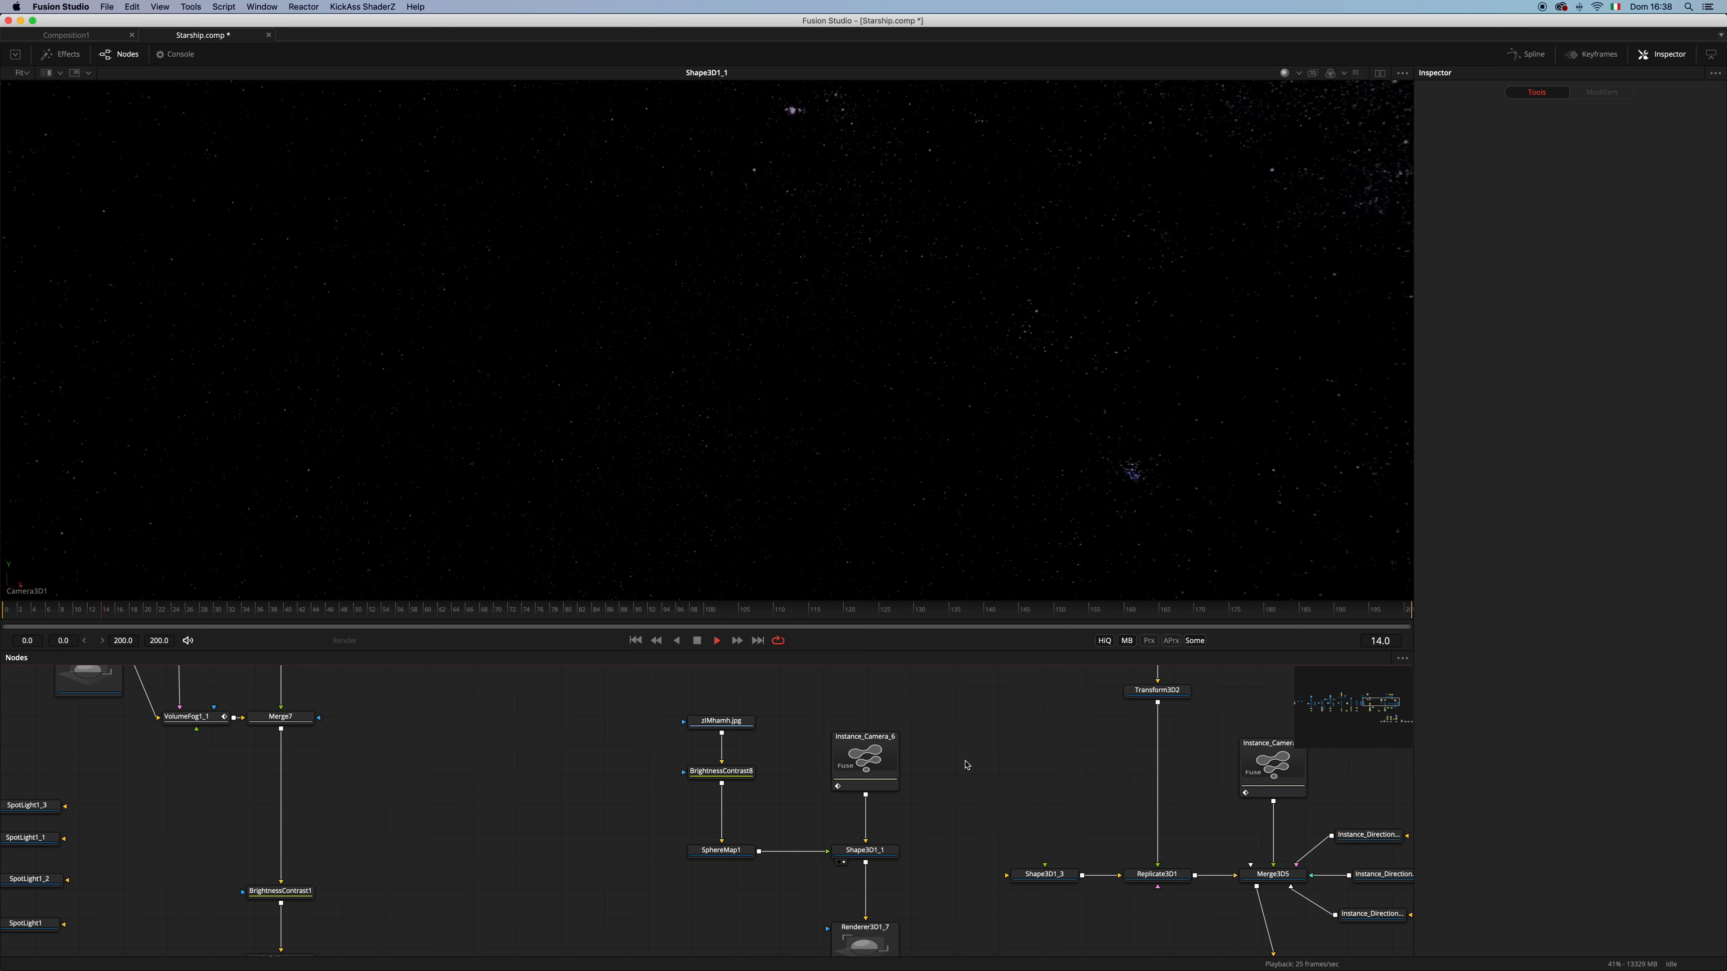
key("space")
Move Shape3D1_2 and UVMap3D1 together slightly farther away from Displace3D1 in the node graph
left_click_drag(1008, 703, 865, 891)
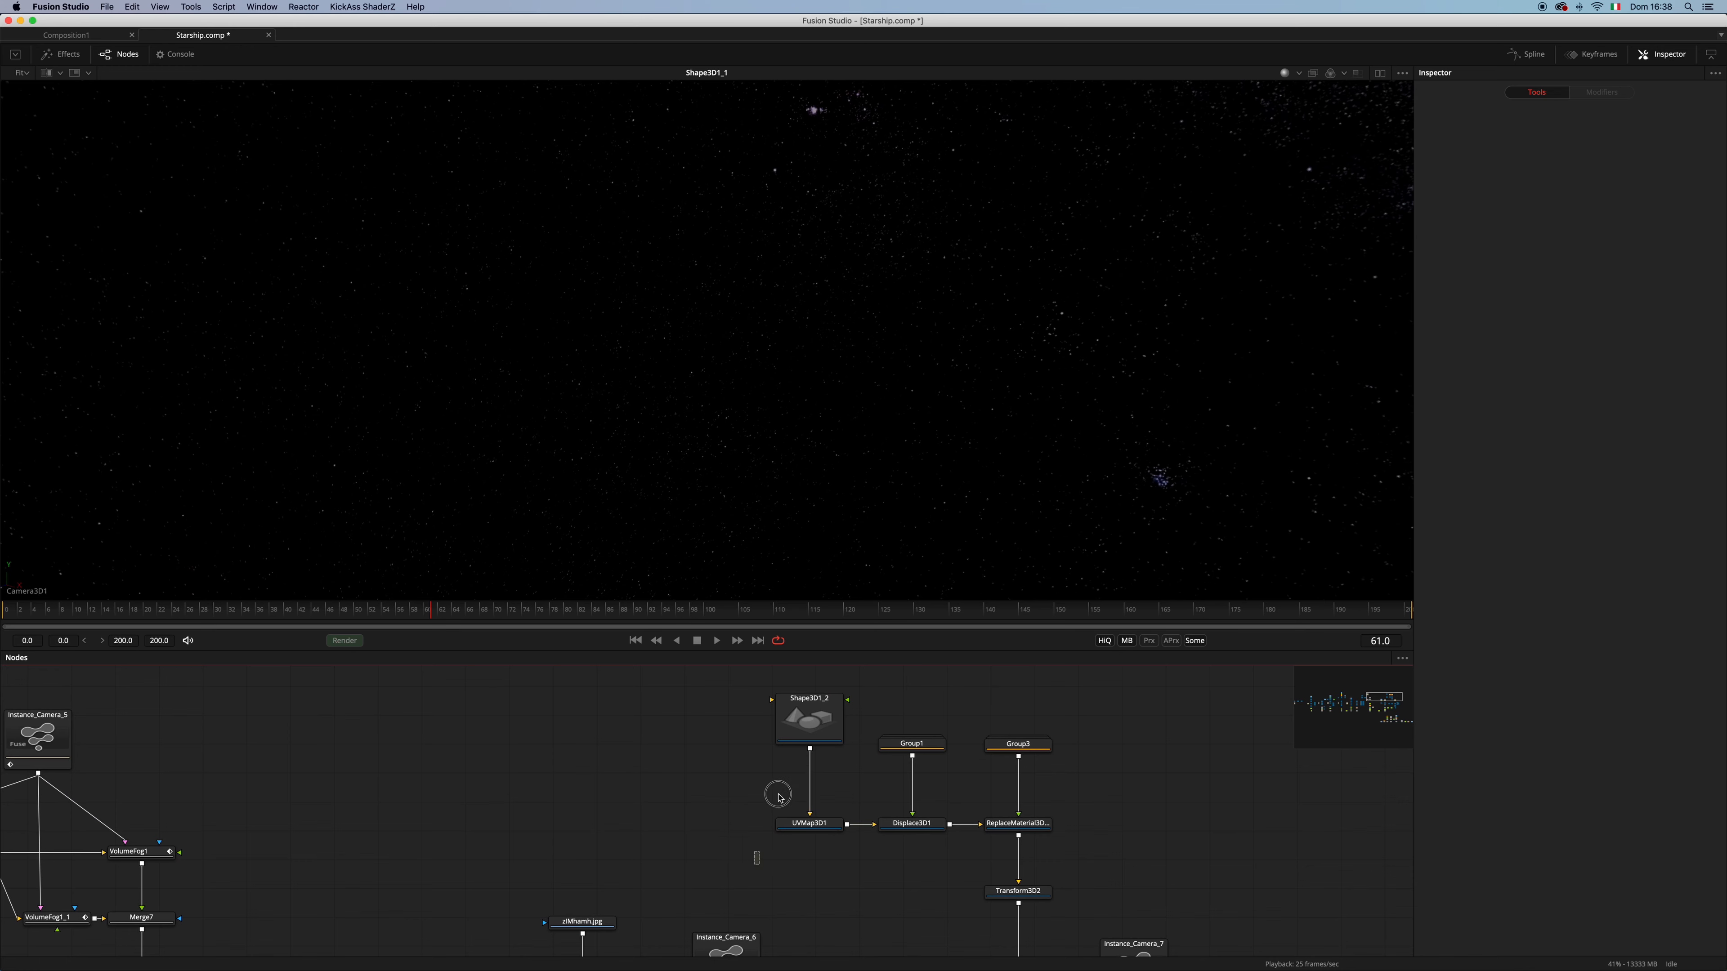
left_click_drag(779, 797, 830, 687)
left_click_drag(806, 827, 789, 827)
left_click(835, 782)
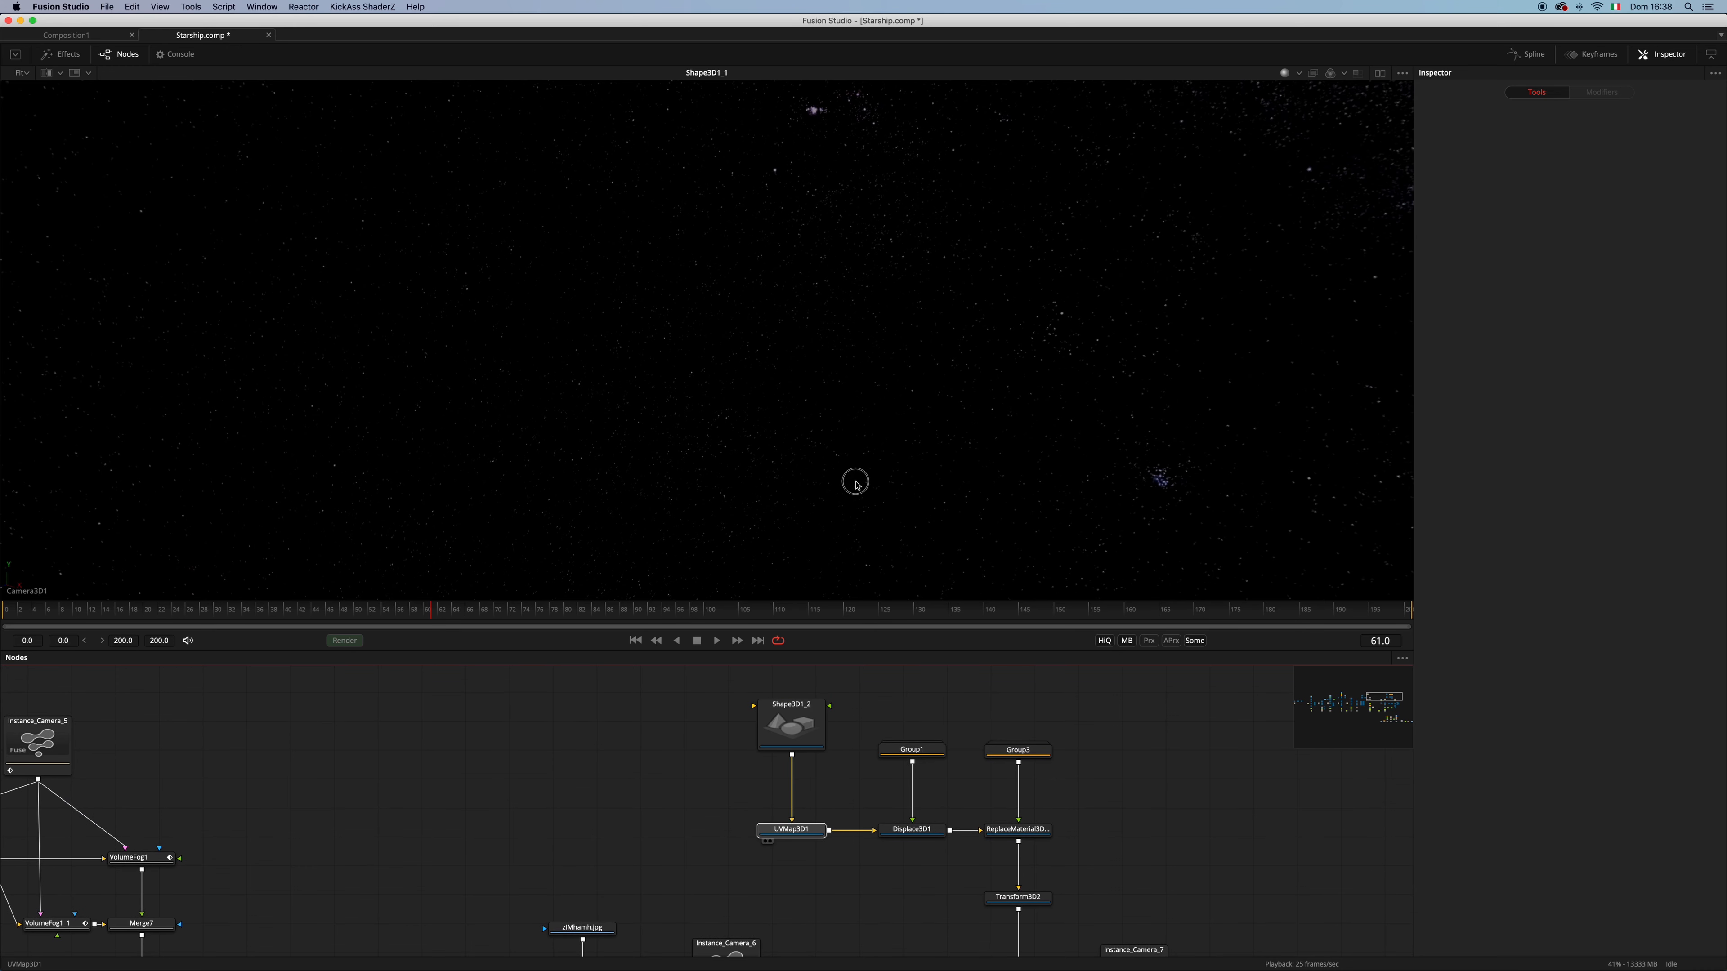
Display the UVMap3D1 output and enlarge the sphere in the viewer to examine it
left_click_drag(856, 485, 843, 577)
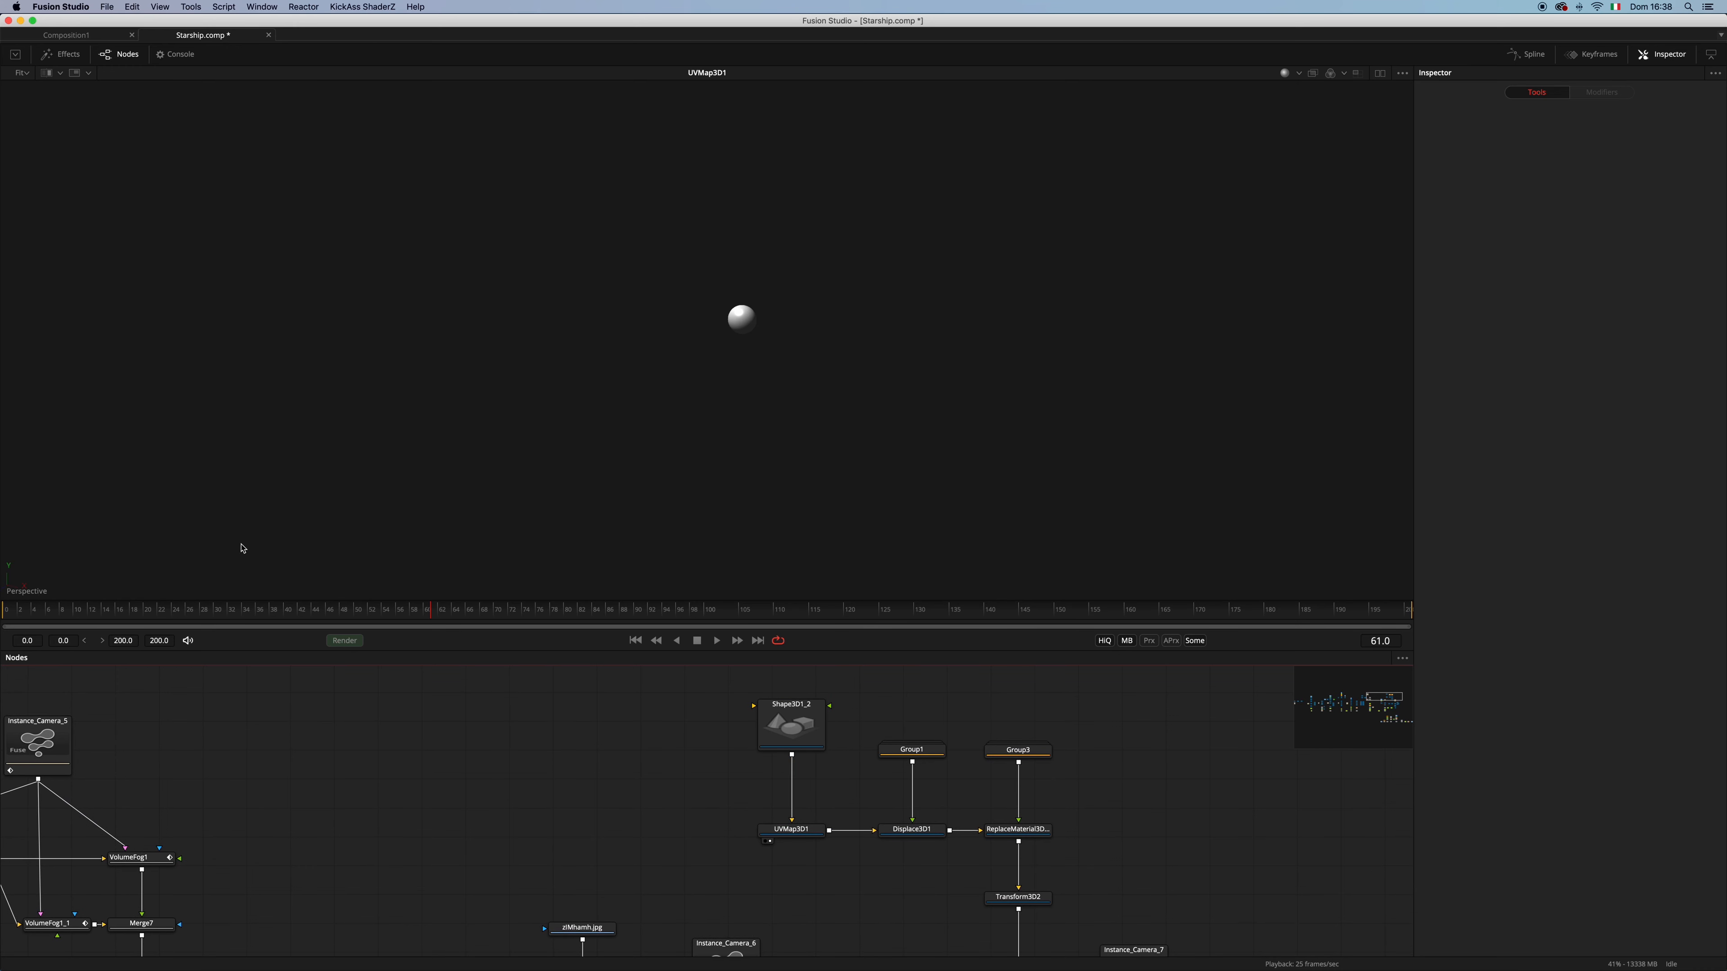
left_click_drag(748, 347, 797, 351)
left_click_drag(799, 350, 842, 350)
mouse_move(813, 342)
left_mouse_down()
mouse_move(784, 324)
mouse_move(829, 328)
left_mouse_up()
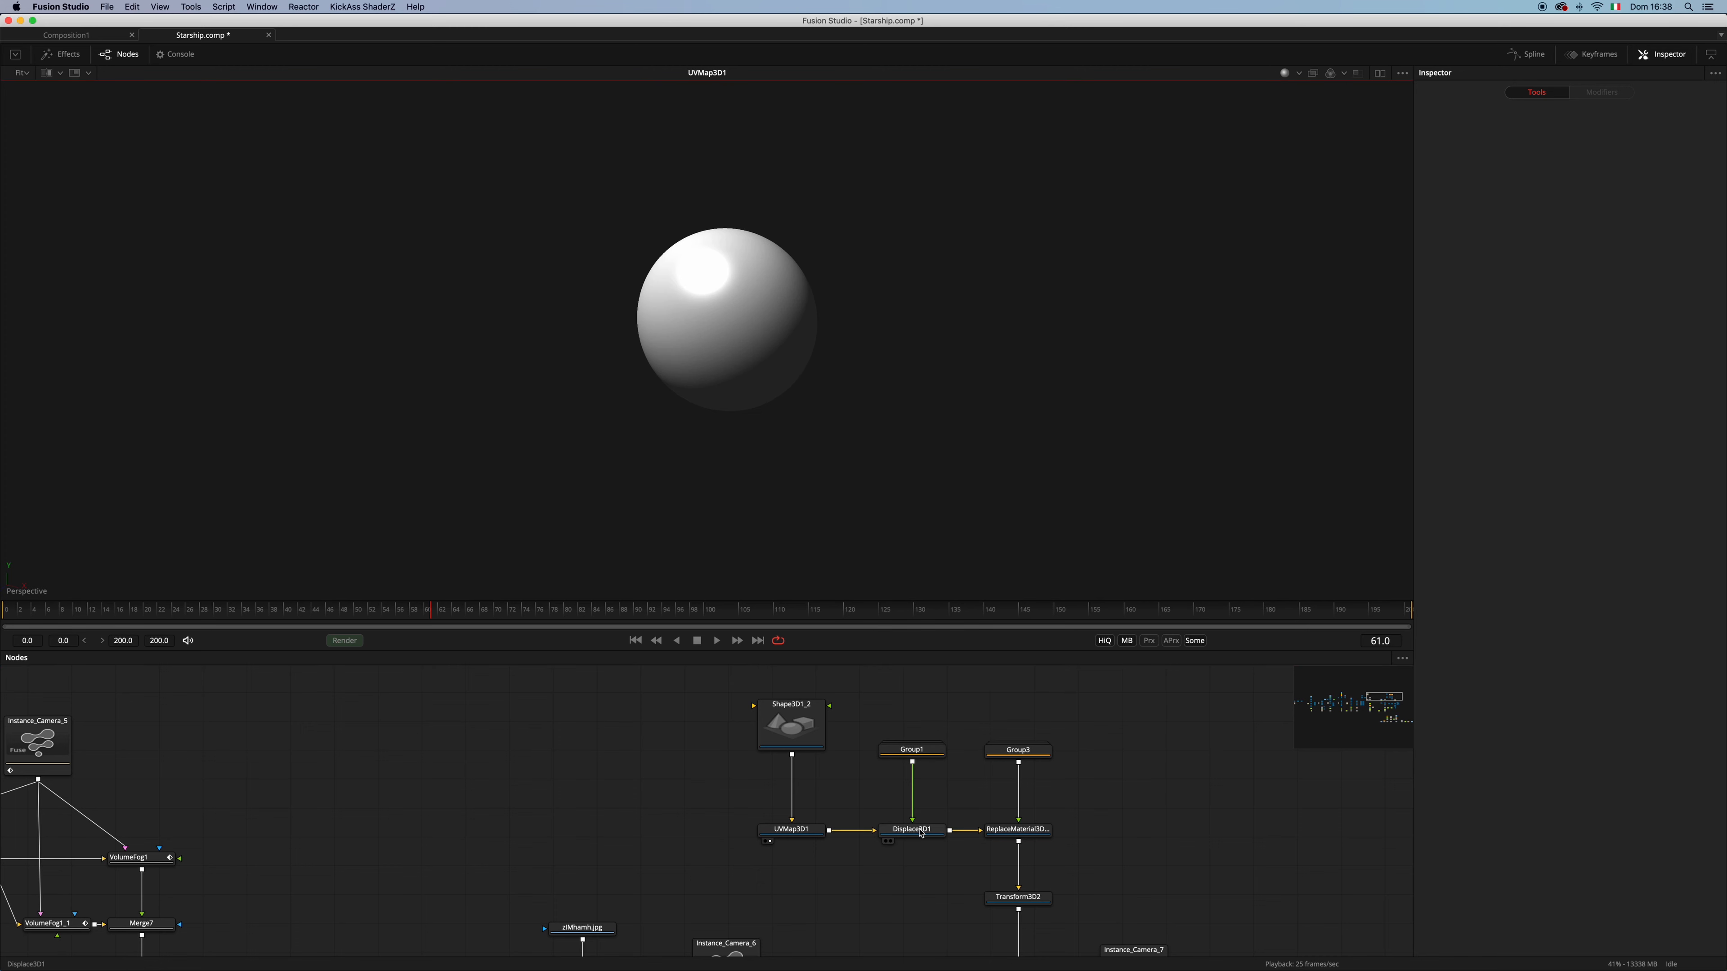
Expand Group1, display its Merge3_1 noise texture in the viewer, and collapse the group again
left_click_drag(915, 792, 890, 762)
left_click_drag(913, 696, 901, 824)
left_click_drag(891, 888, 890, 738)
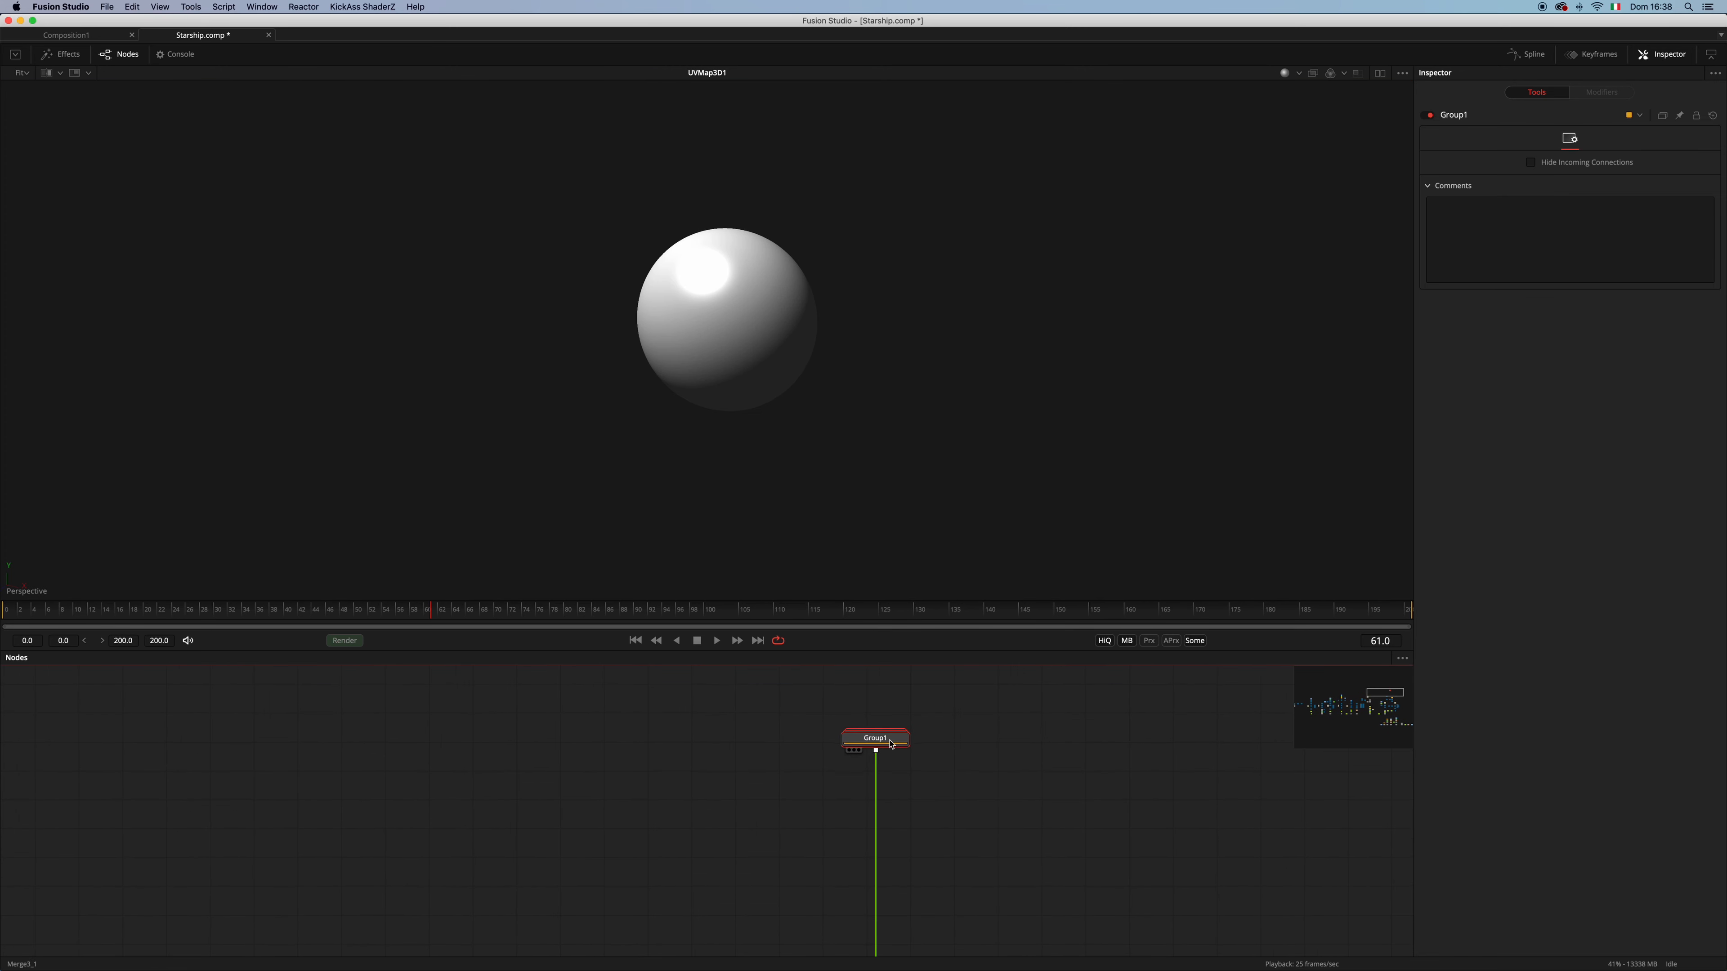
double_click(890, 738)
key("1")
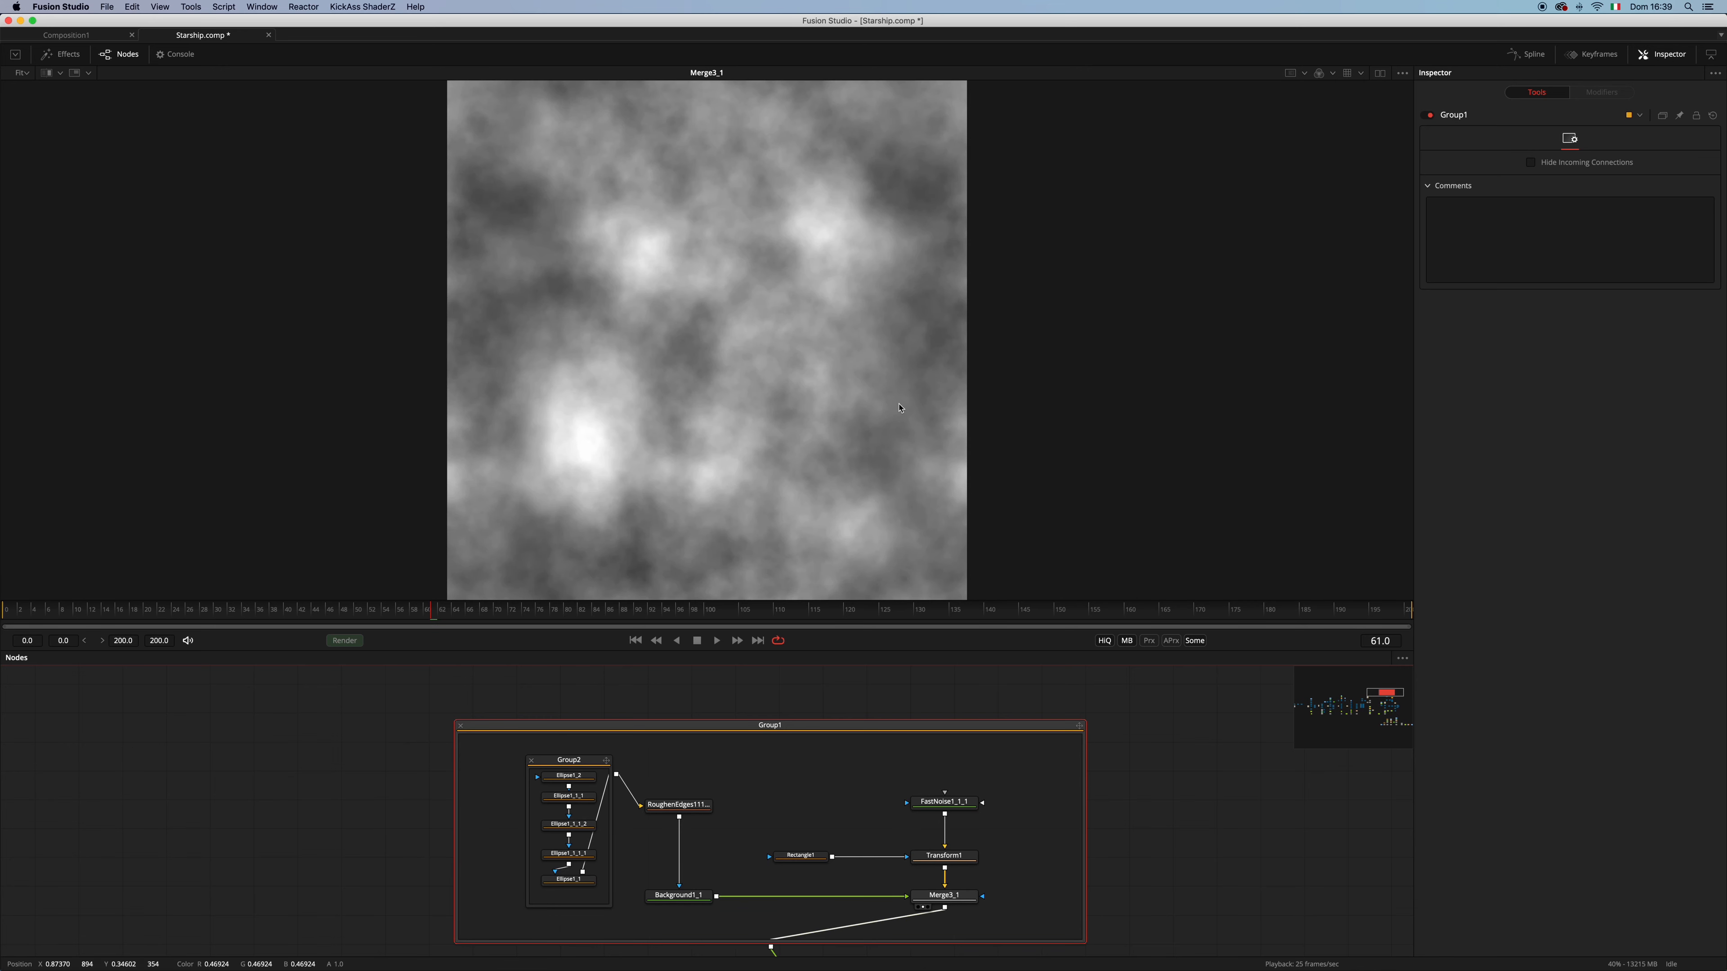
left_click(461, 726)
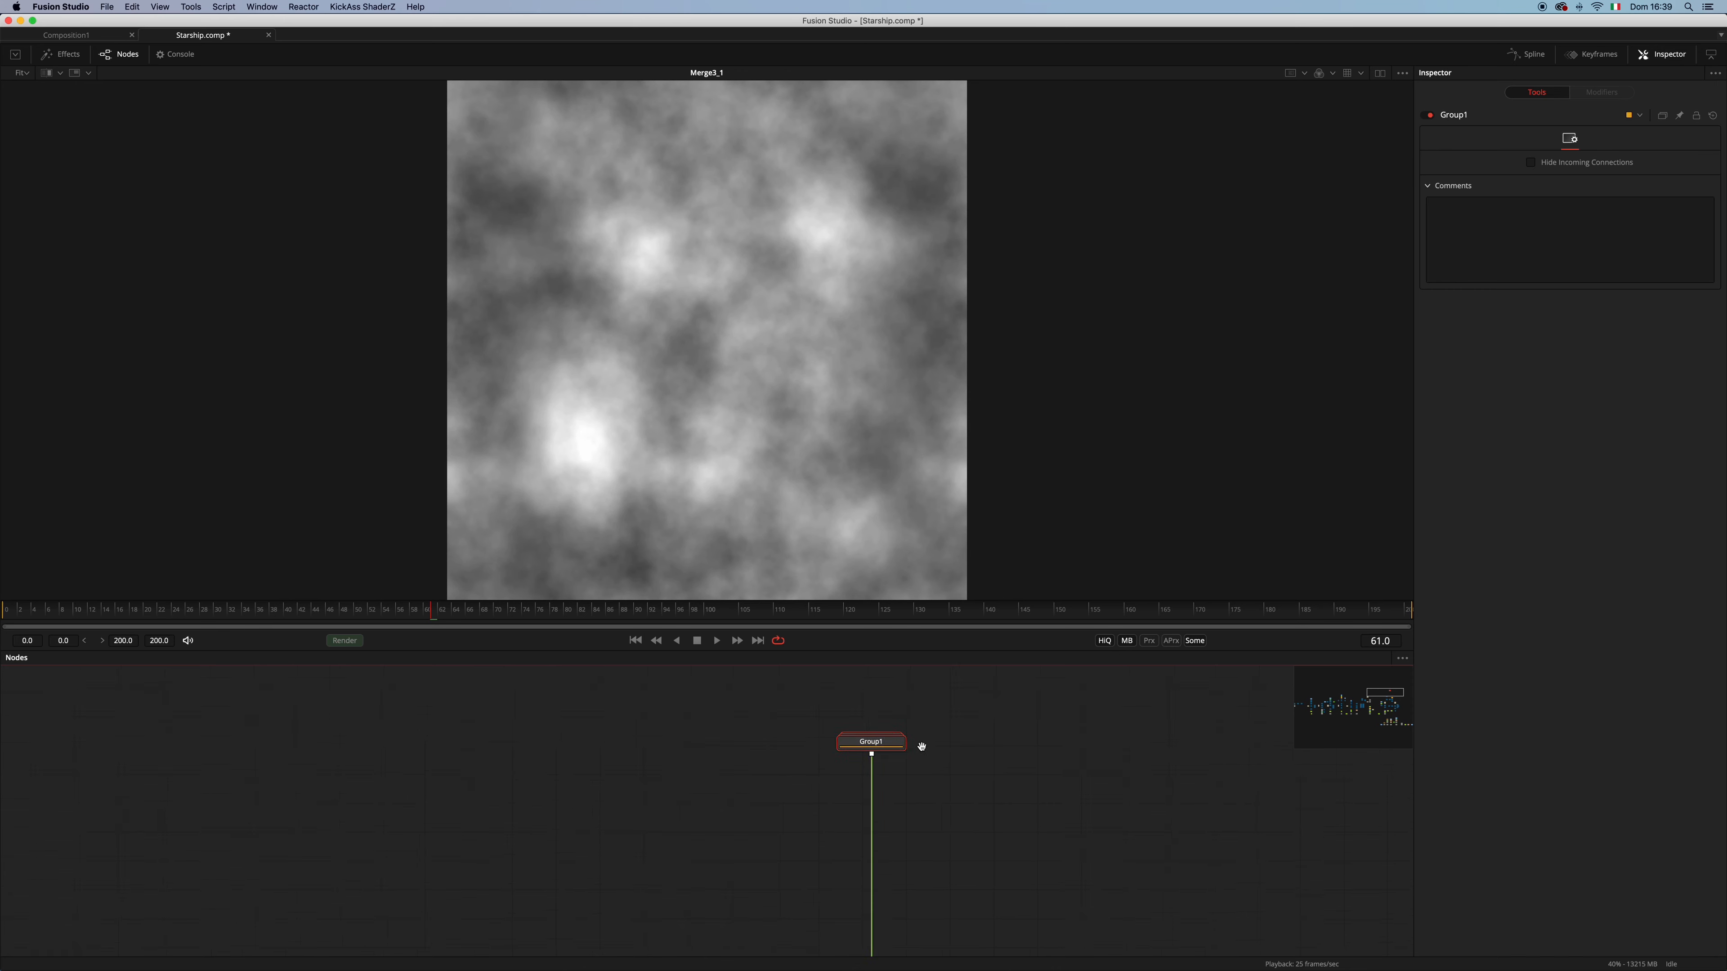
Display Displace3D1, make the displaced sphere smaller in the viewer, and play its animation briefly
scroll(912, 823, "up", 4)
left_click_drag(936, 867, 854, 837)
left_click_drag(845, 902, 884, 595)
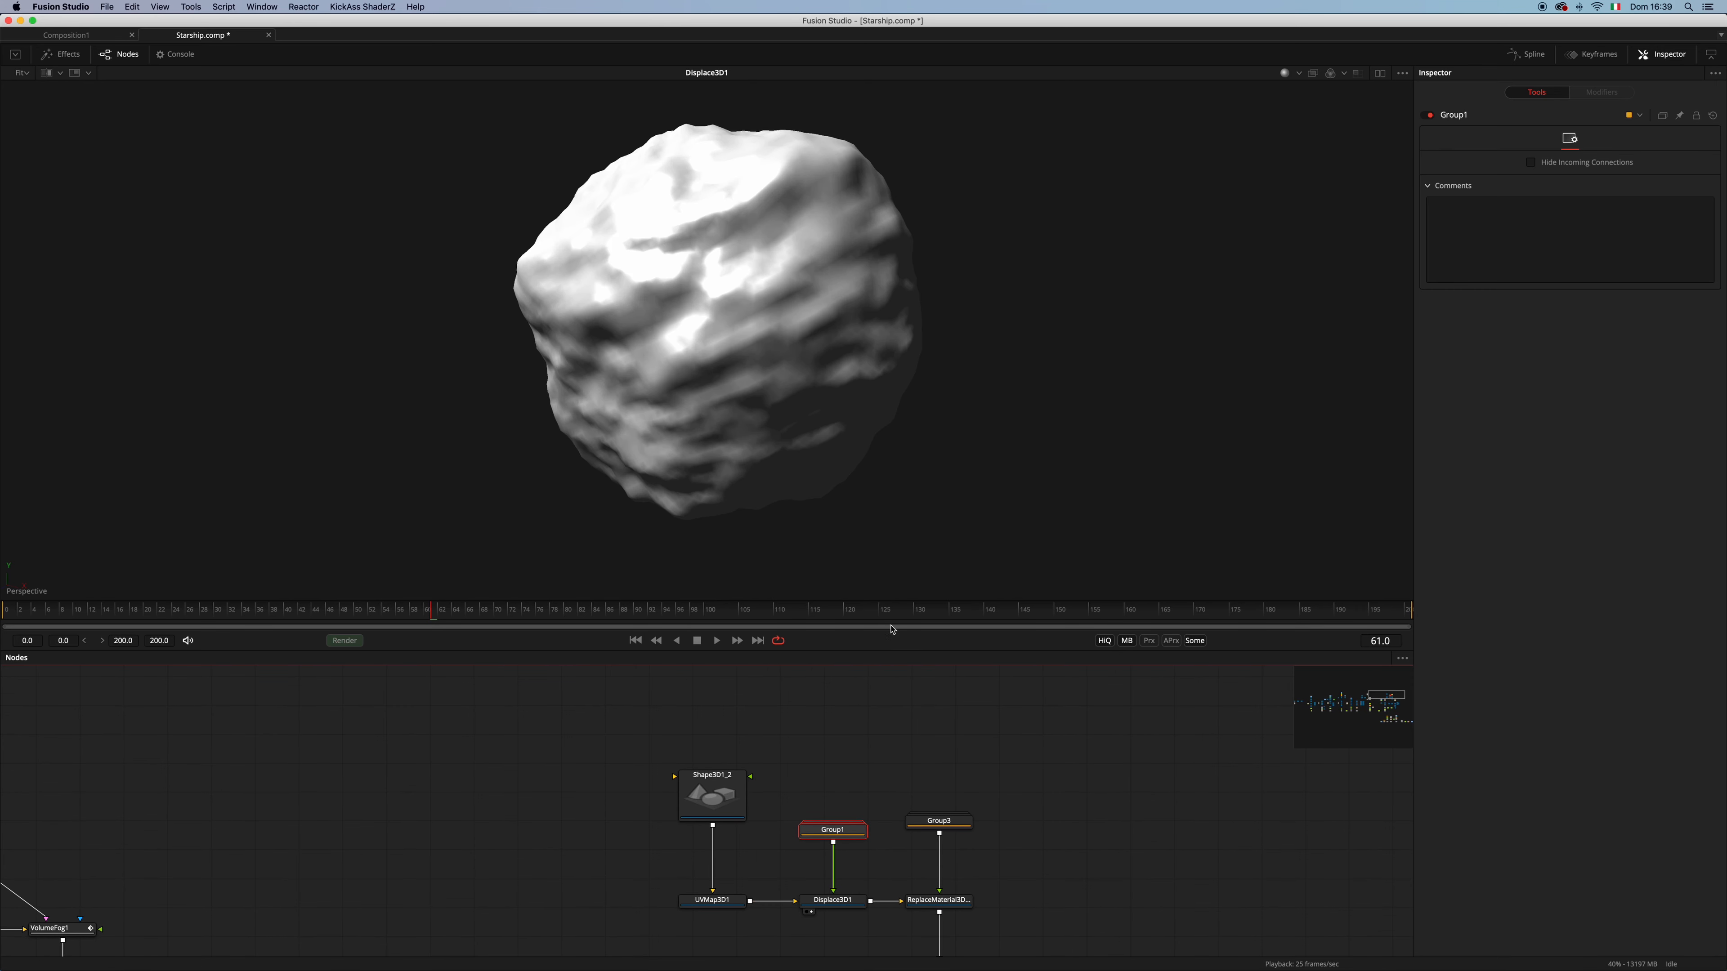
scroll(830, 416, "down", 5)
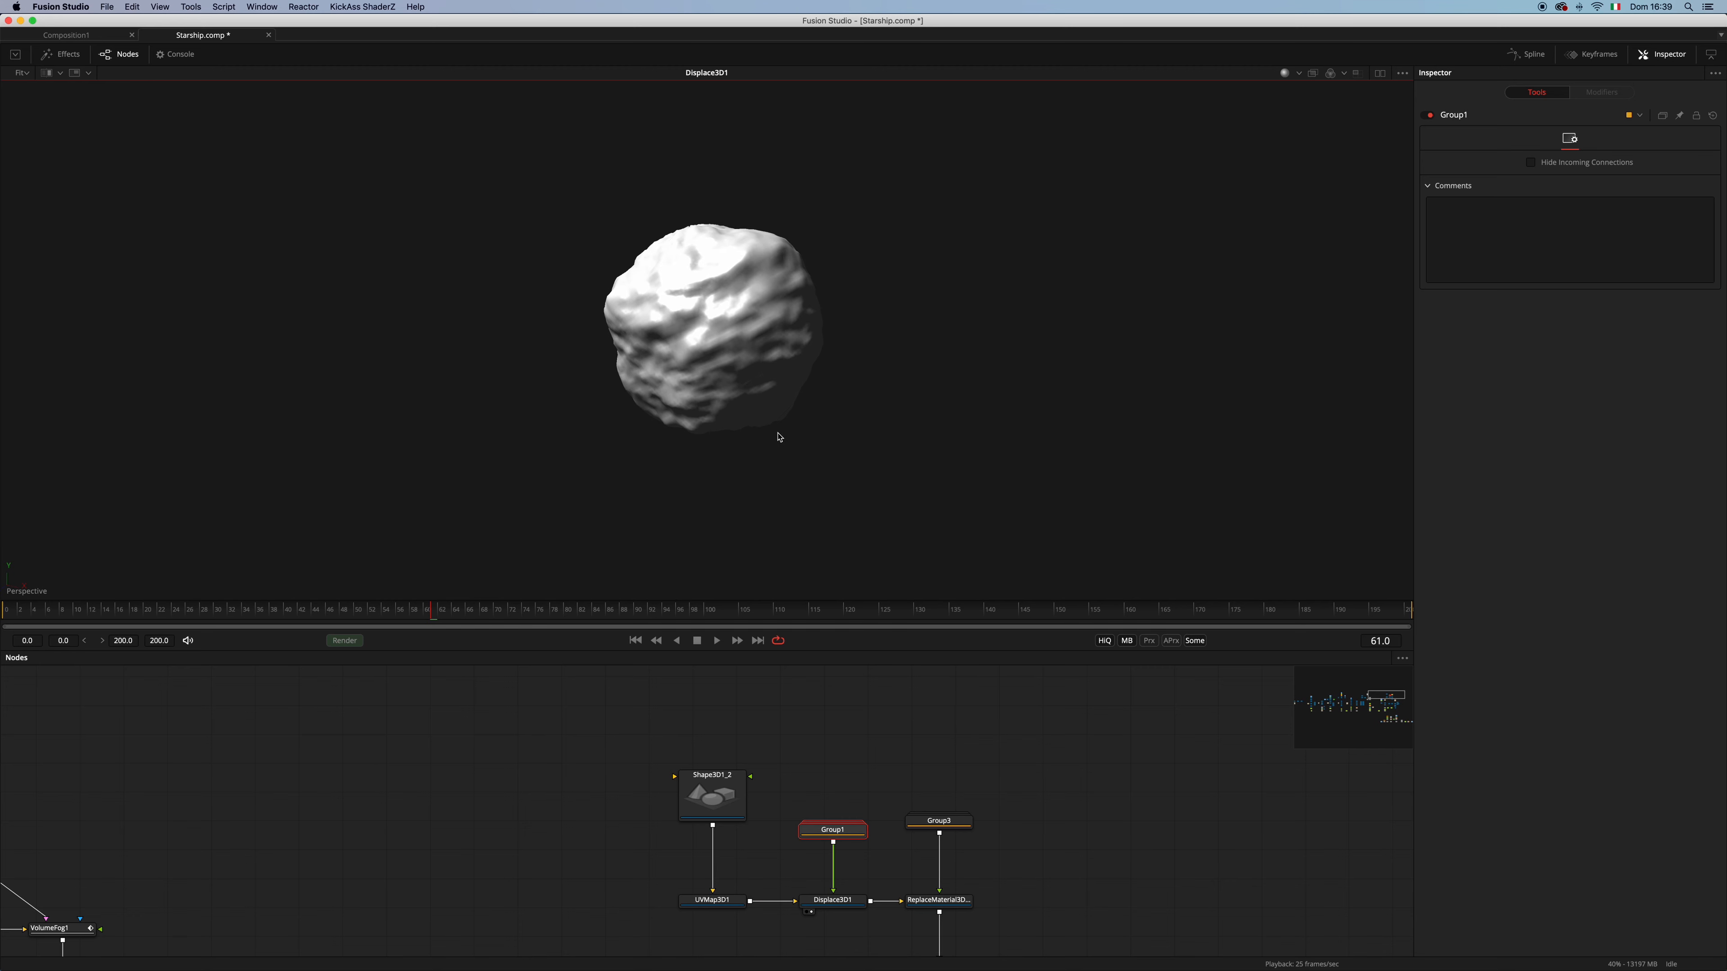
key("space")
key("space")
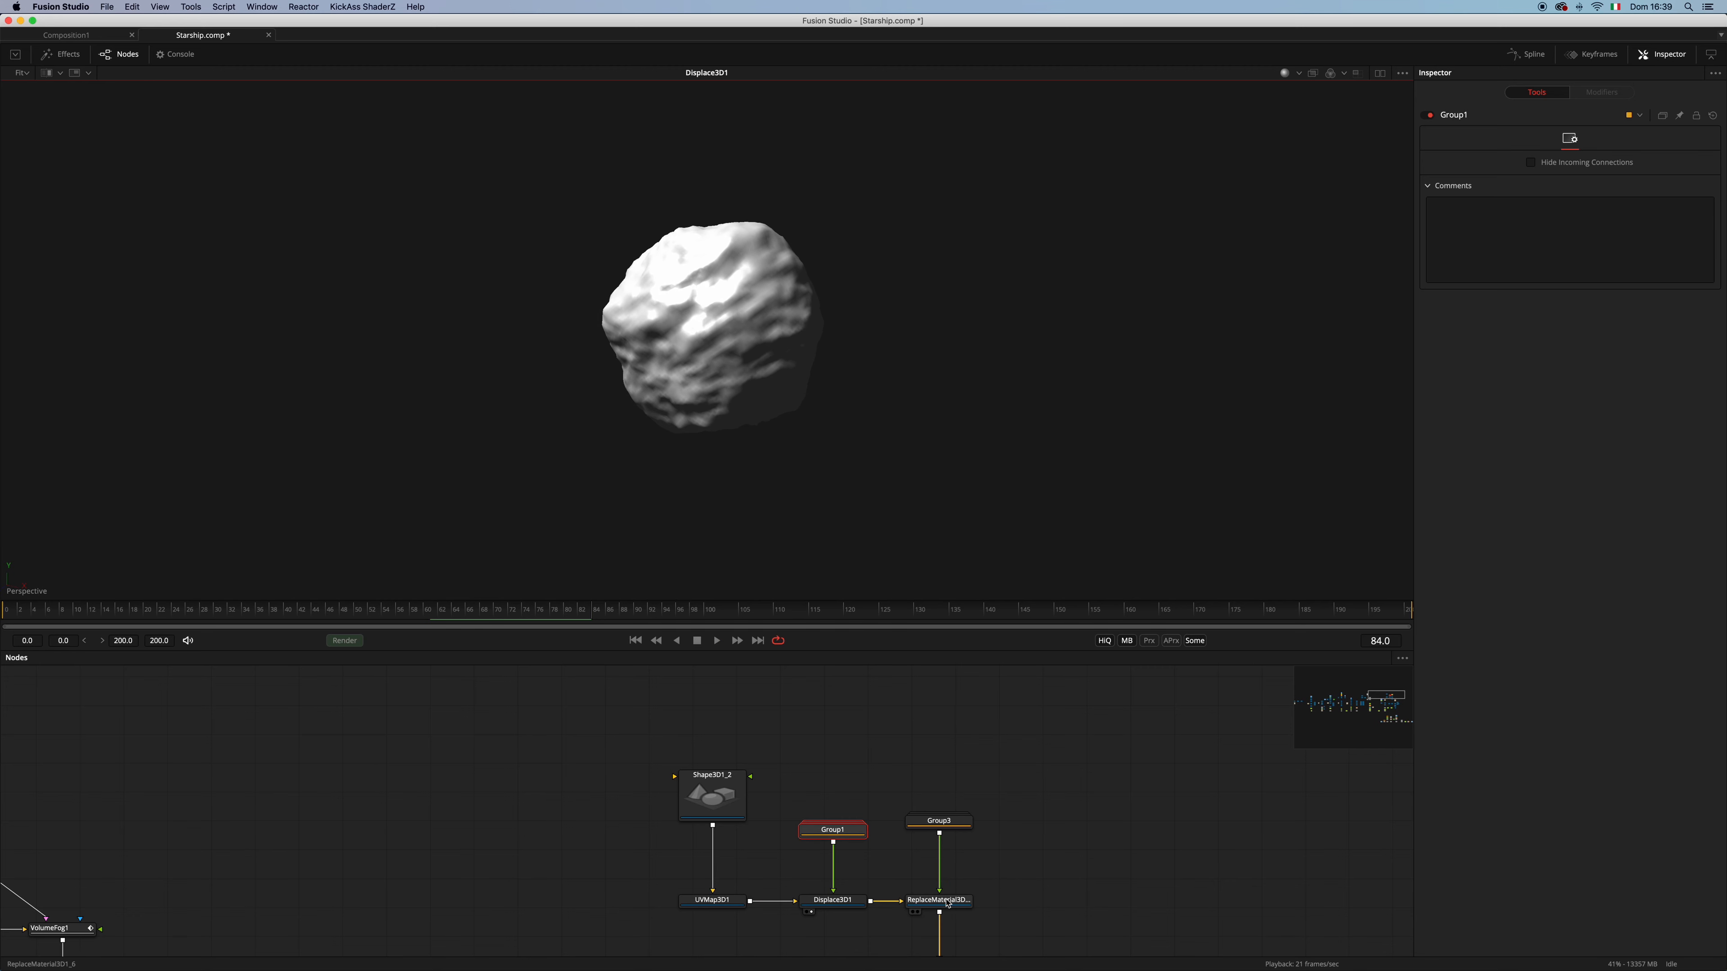
Expand Group3, move it clear of the asteroid branch, and display its 2k_mercury.jpg texture
double_click(939, 822)
left_click_drag(1004, 821, 1307, 792)
left_click_drag(1307, 792, 1073, 698)
left_click_drag(996, 742, 1020, 459)
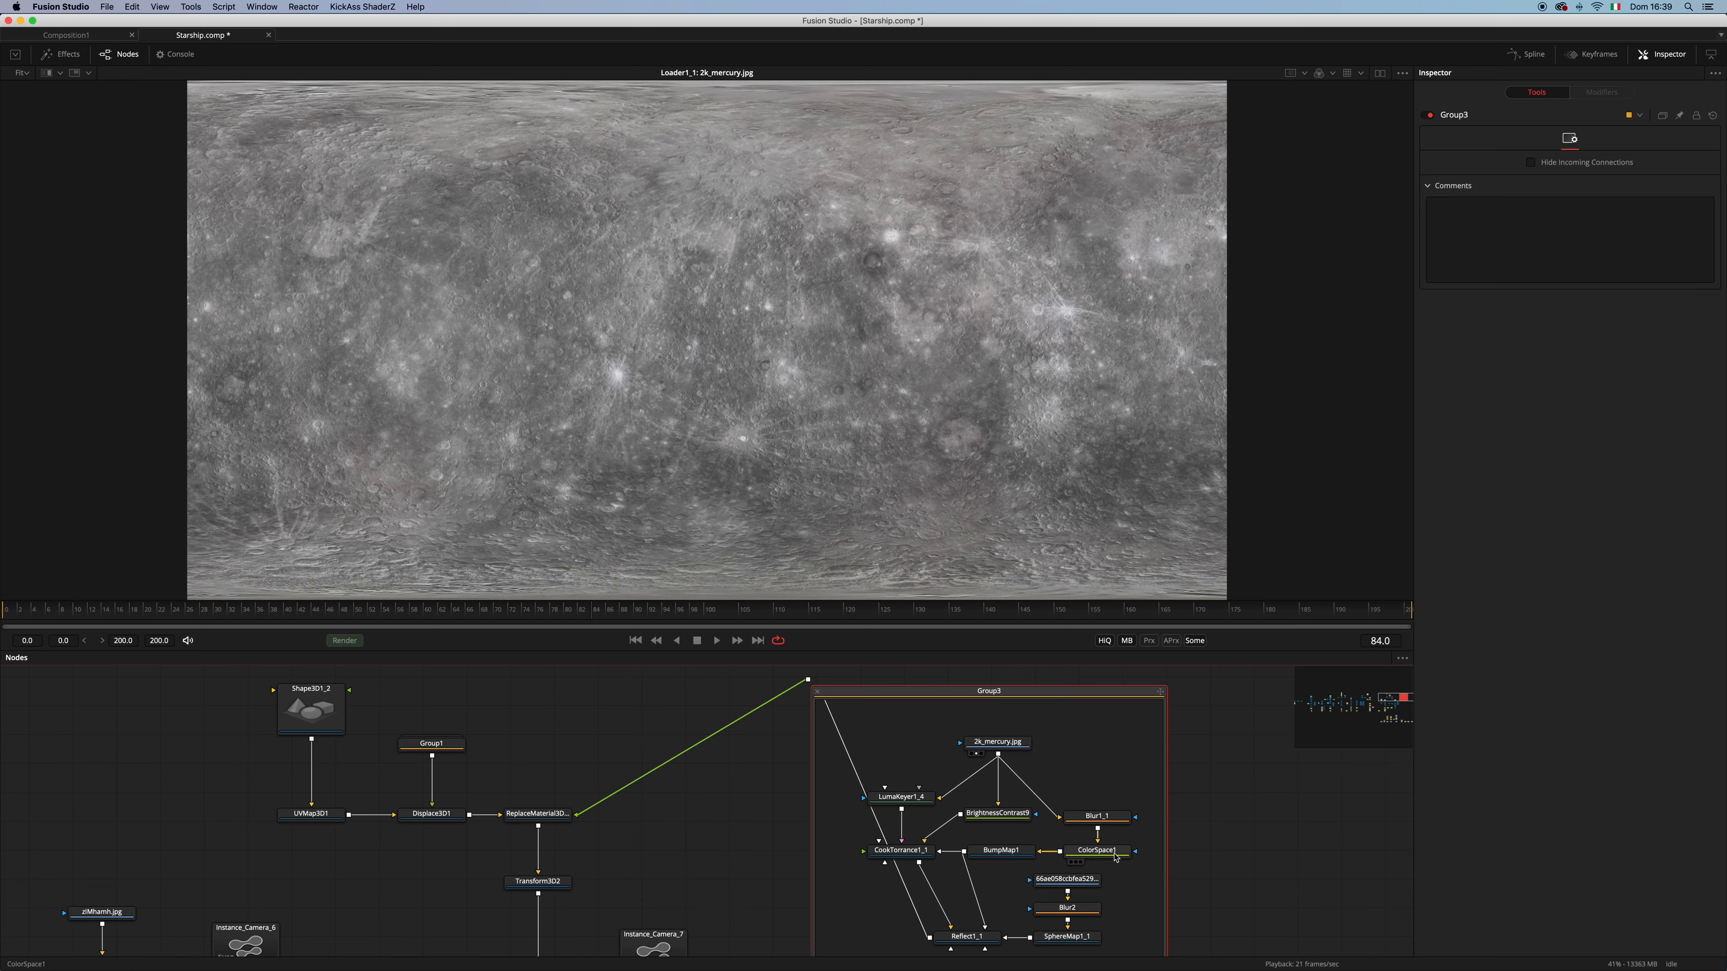
Display Group3's sky panorama image, select Blur2, and display the SphereMap1_1 reflection material
left_click_drag(1067, 879, 1037, 585)
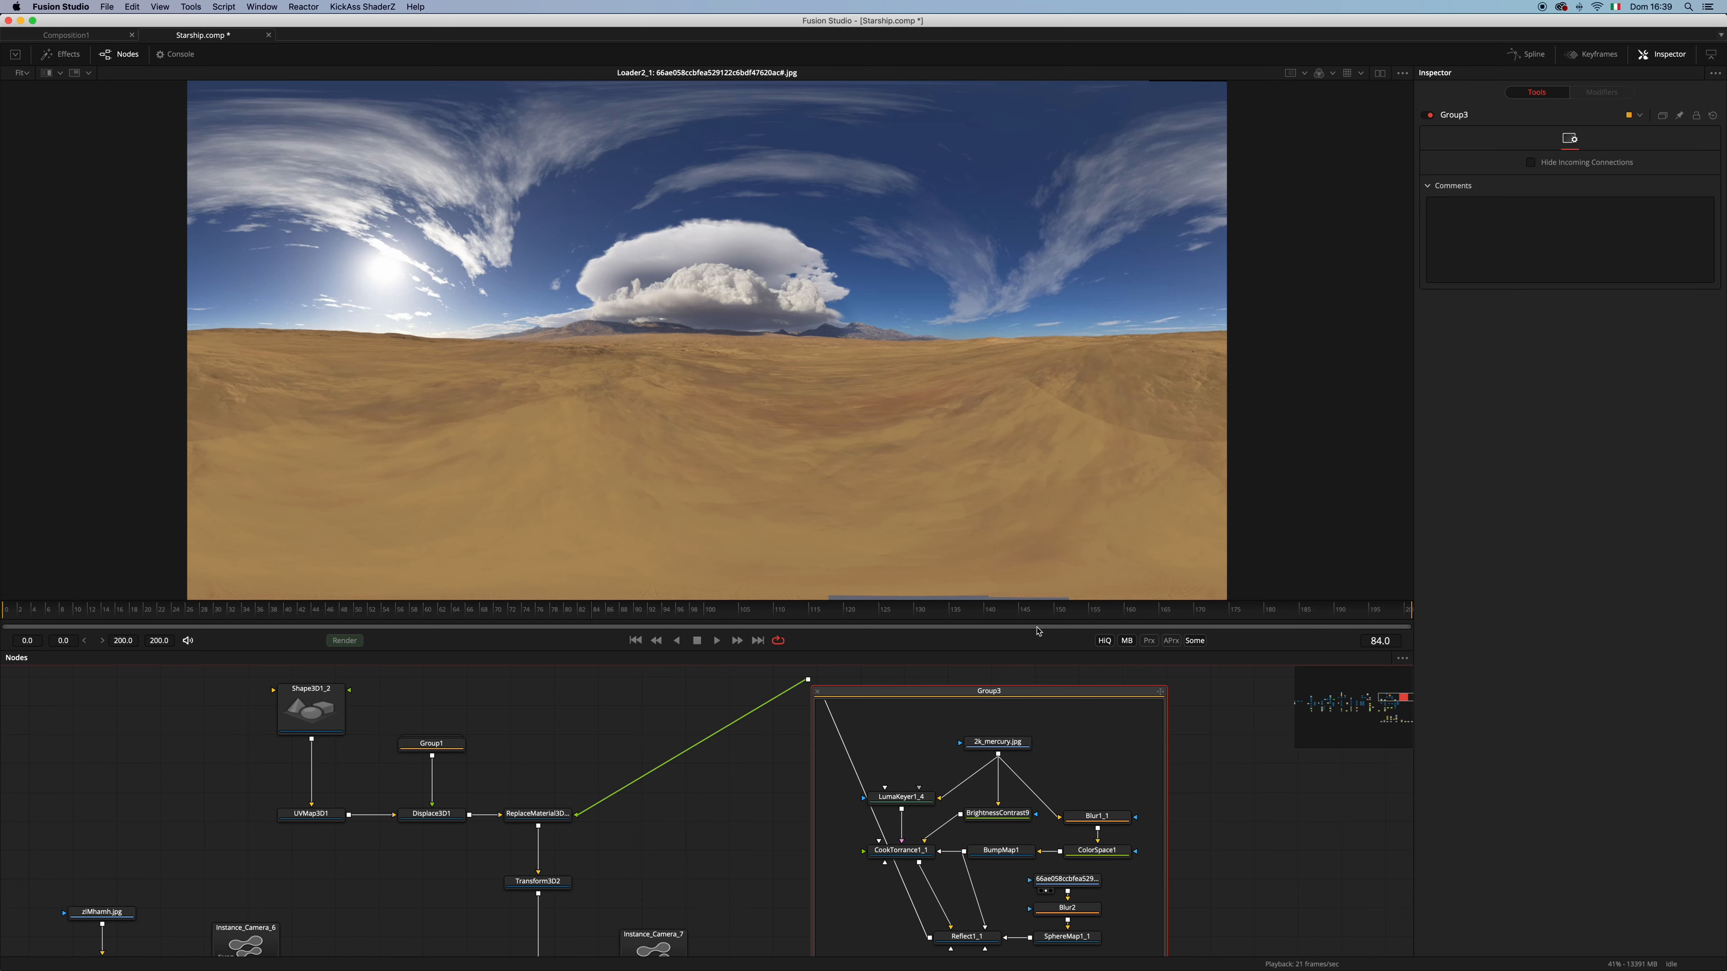
left_click(1095, 913)
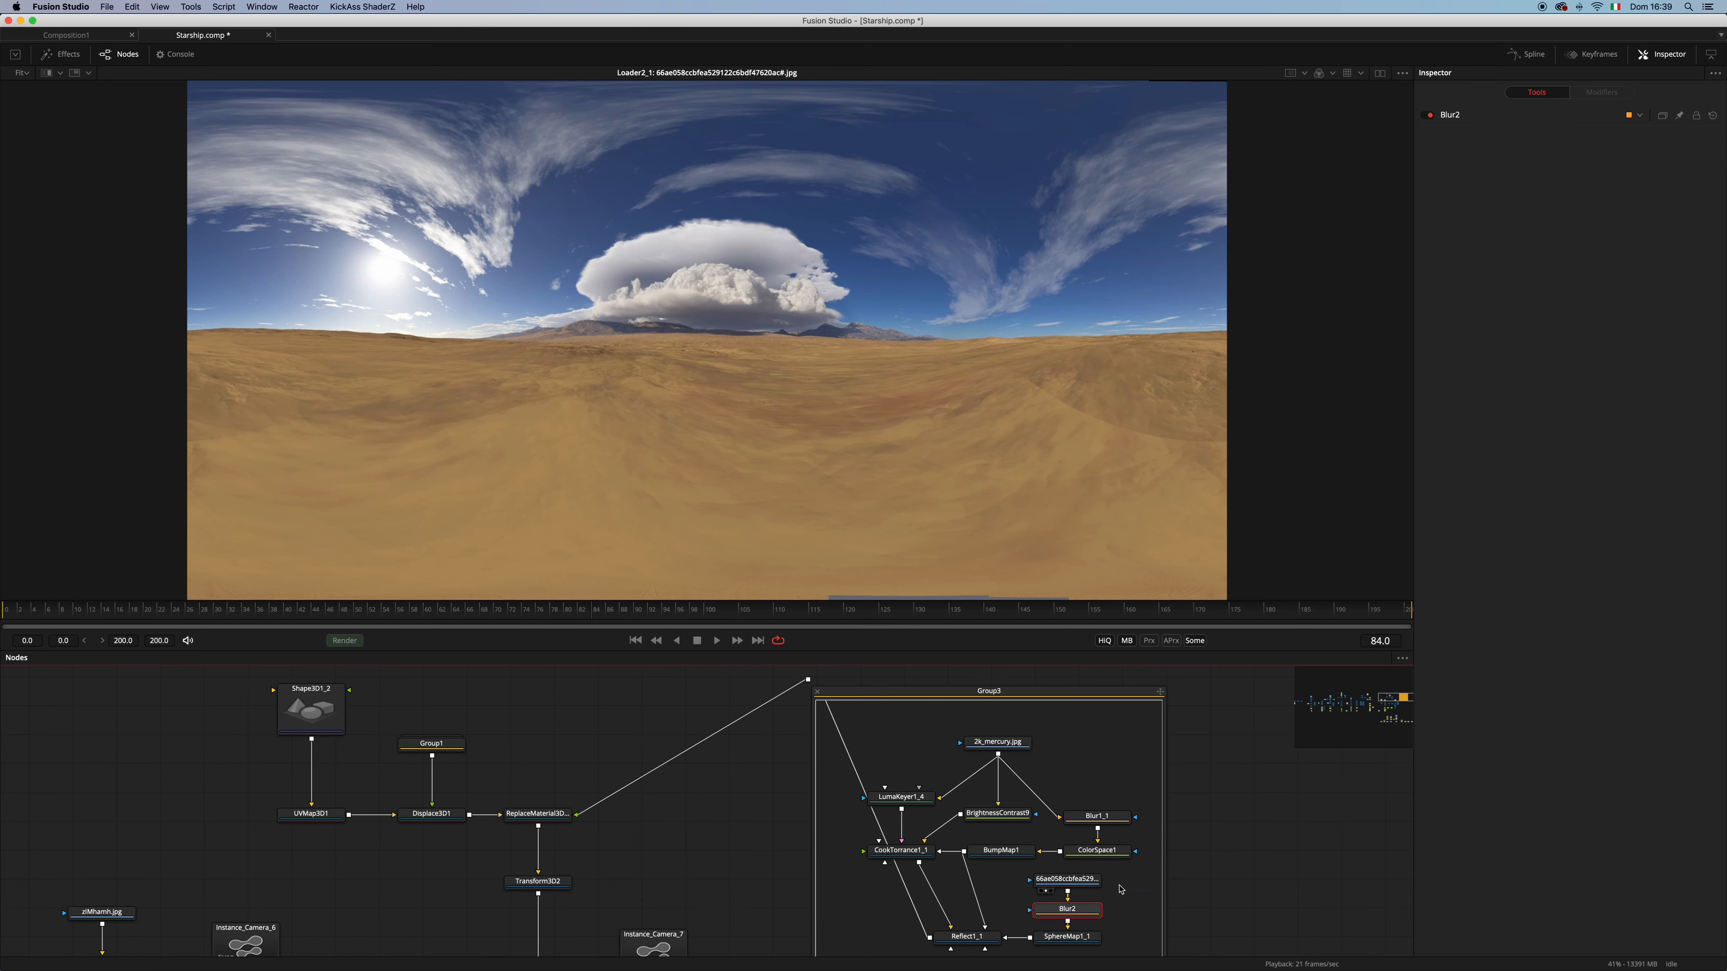
left_click_drag(1088, 940, 1030, 572)
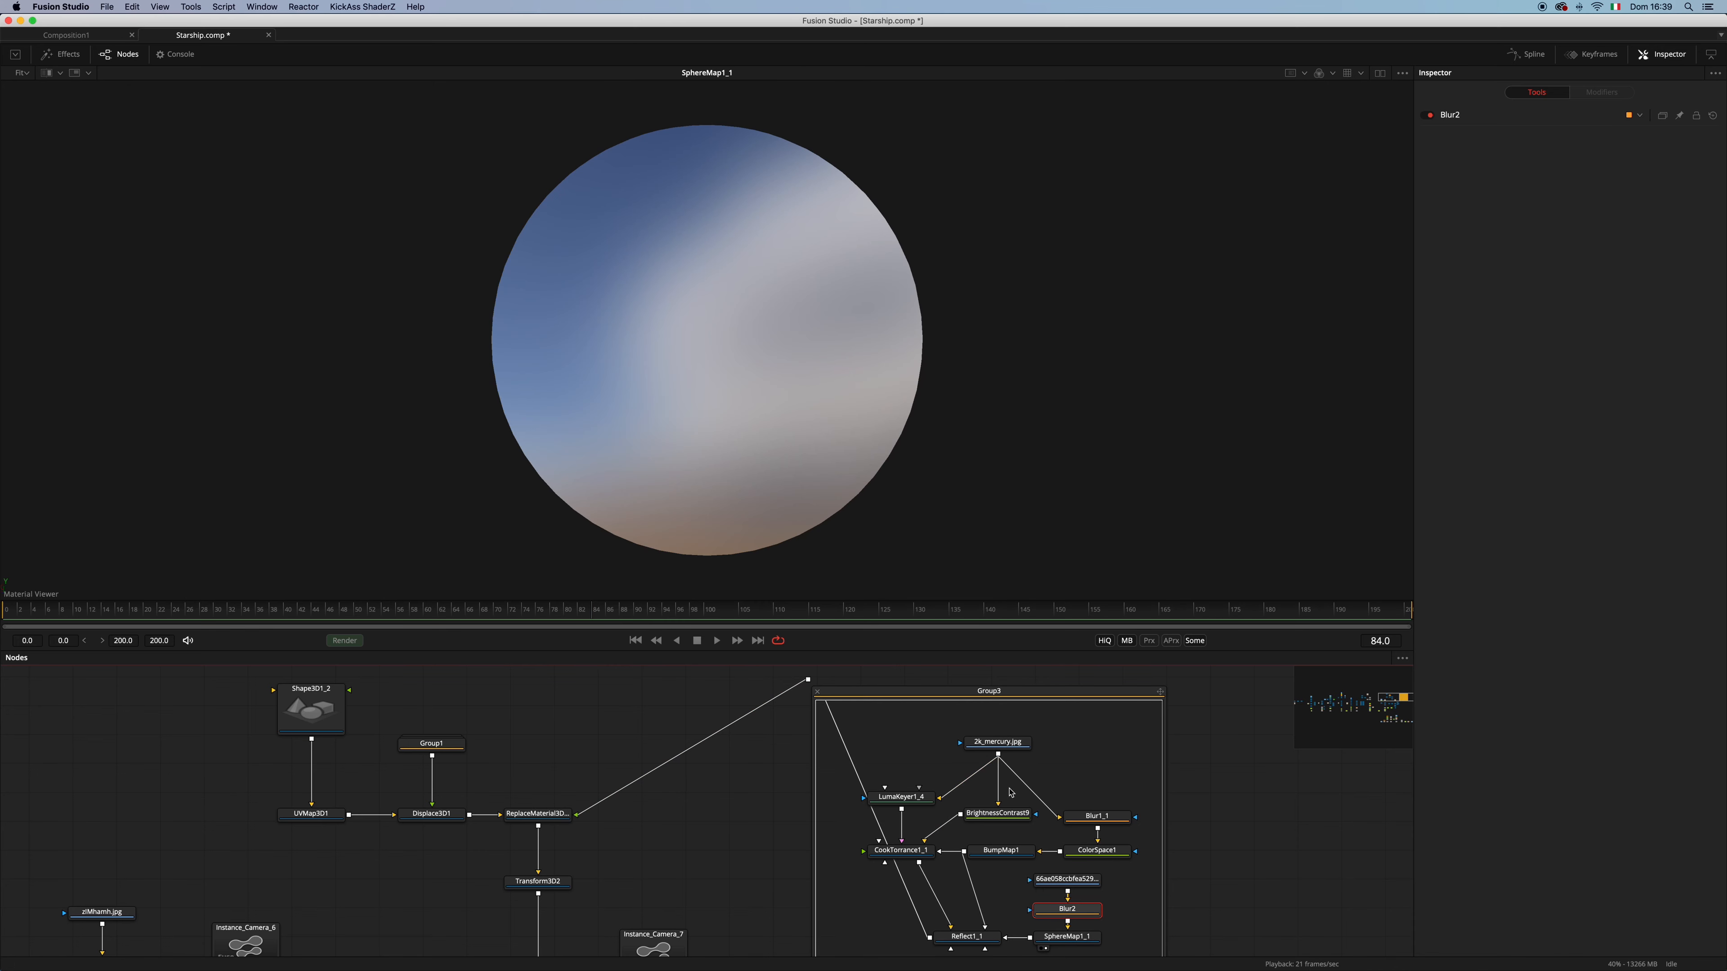
Collapse Group3 back into place above ReplaceMaterial3D1_6, and play that node's textured asteroid in the viewer
left_click(817, 691)
left_click_drag(955, 684, 539, 711)
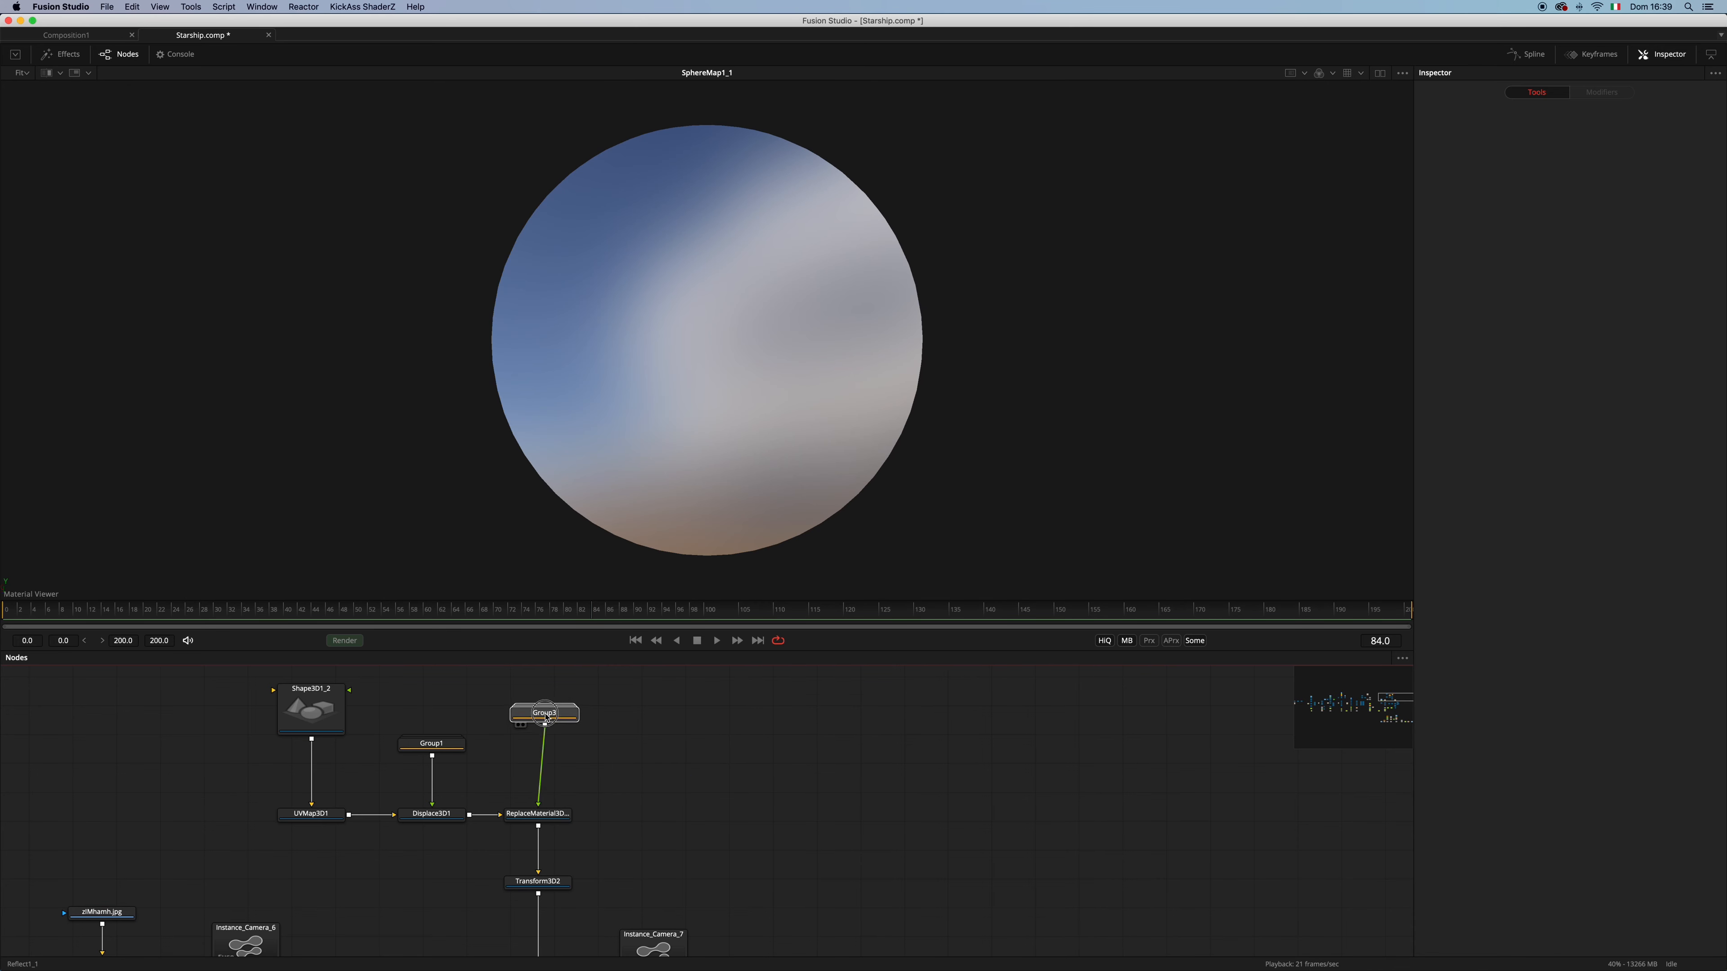
key("1")
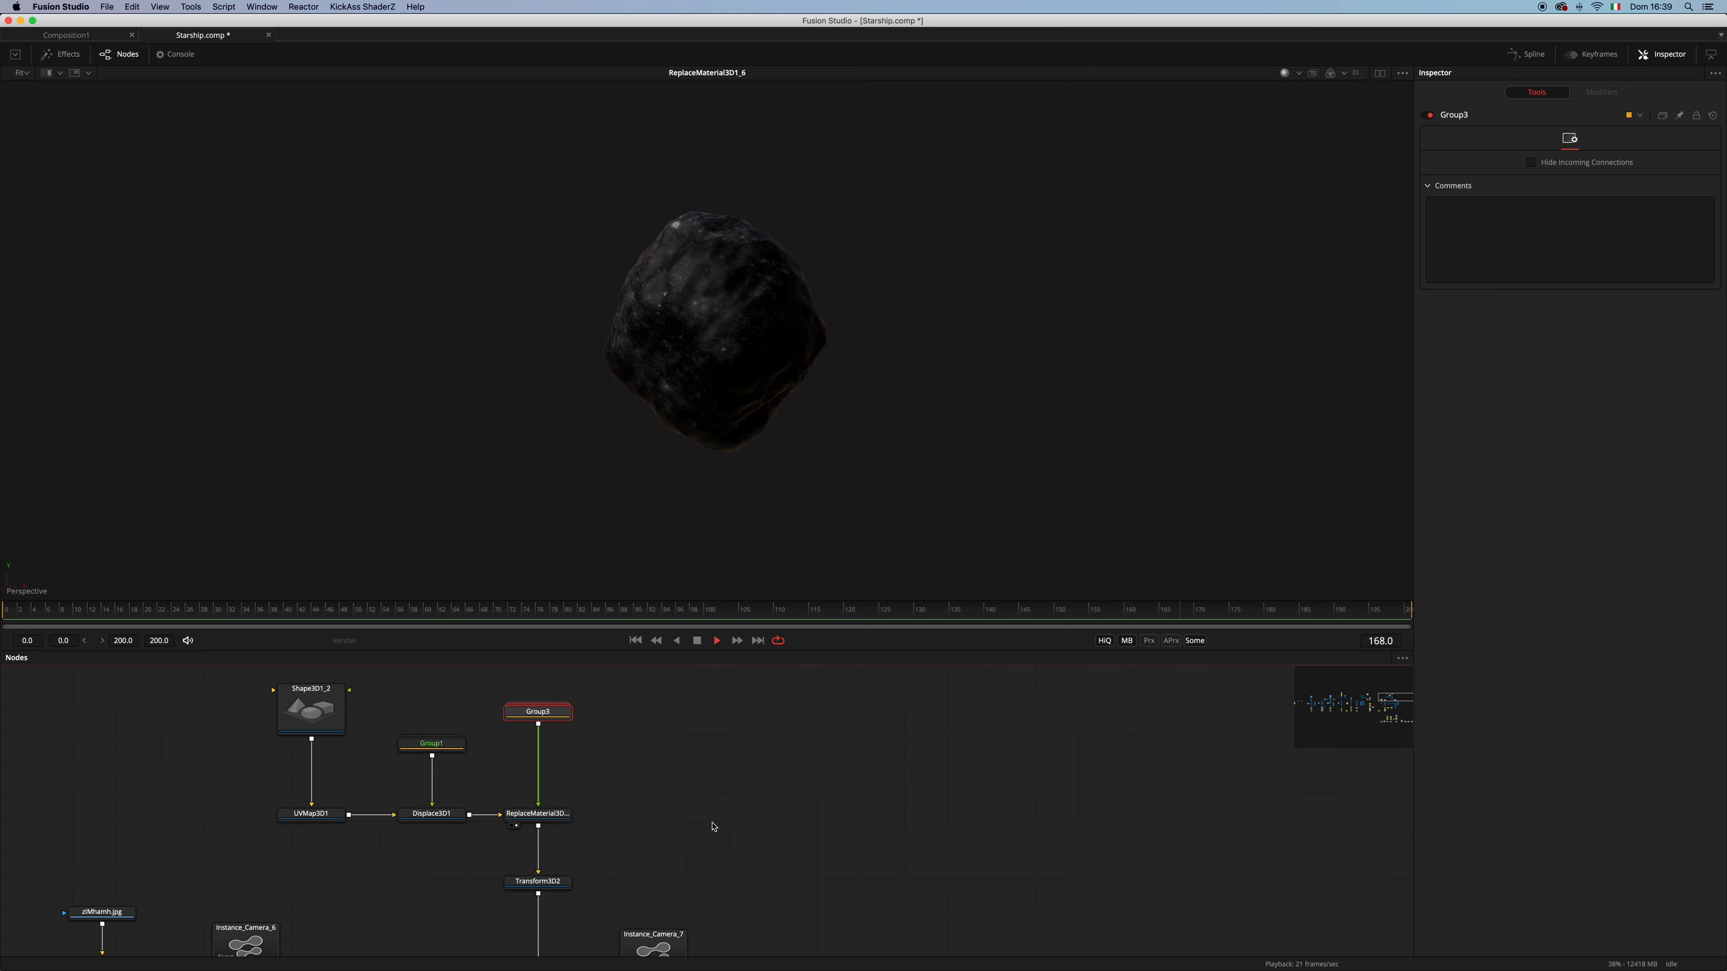
key("space")
Display Replicate3D1 and Merge3D5, and play the asteroid field from frame 0 as seen through Camera3D1
scroll(680, 844, "down", 6)
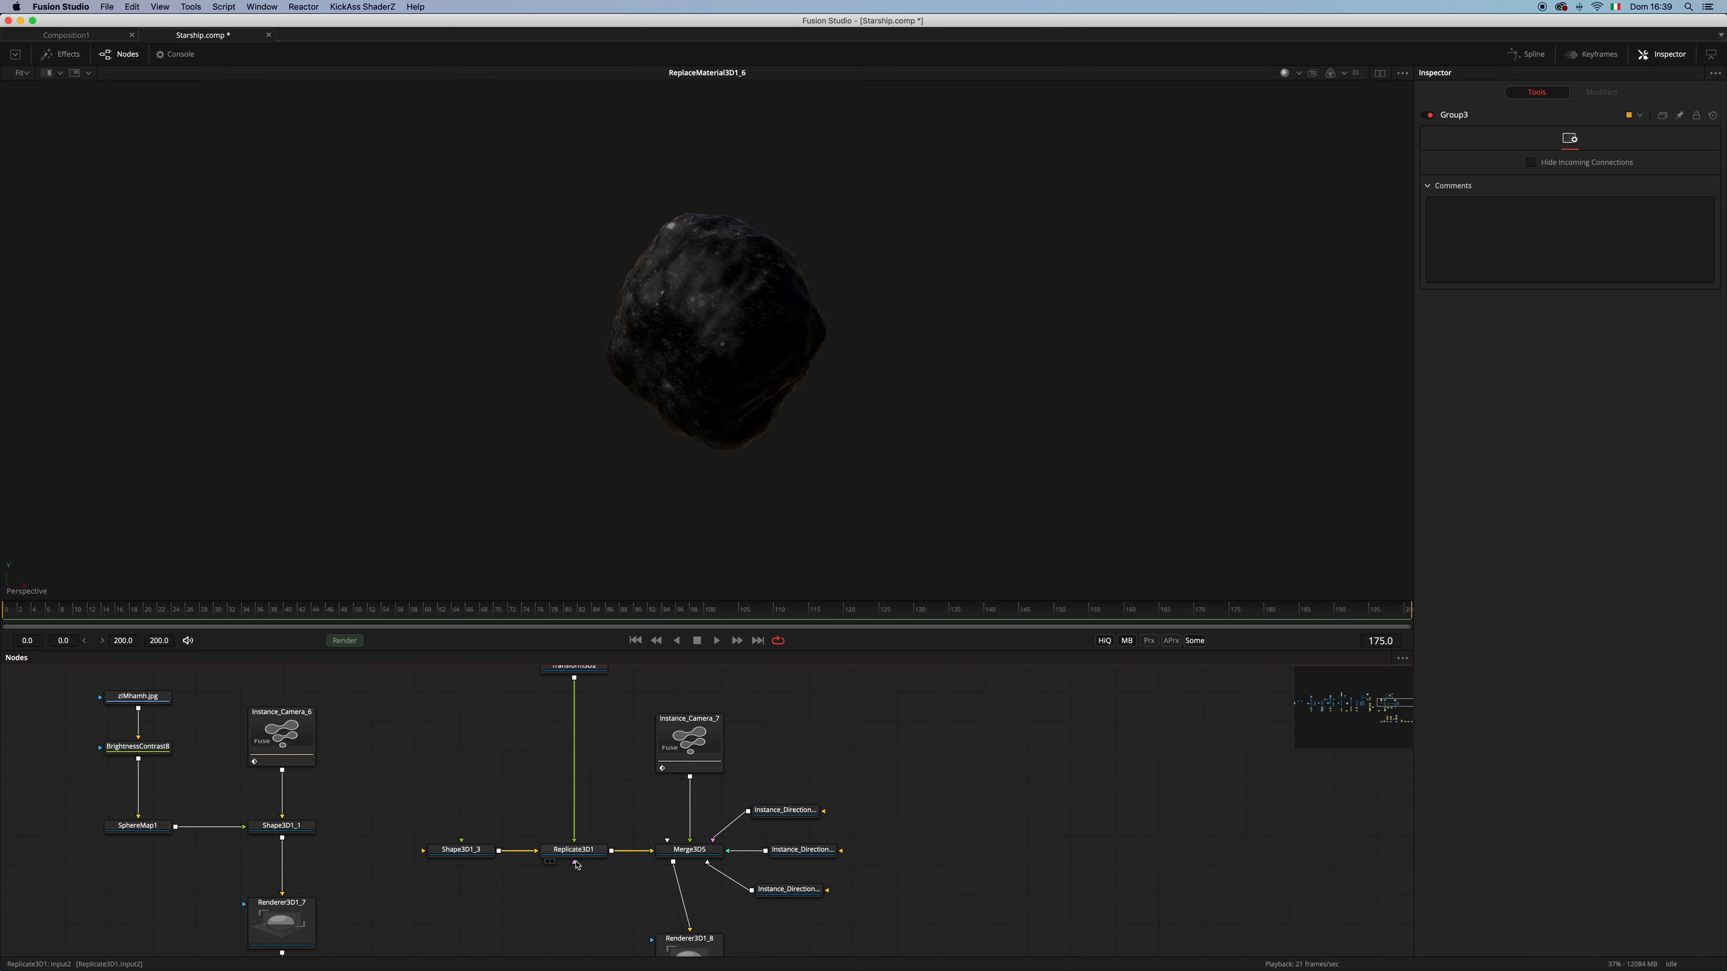
left_click_drag(591, 856, 824, 442)
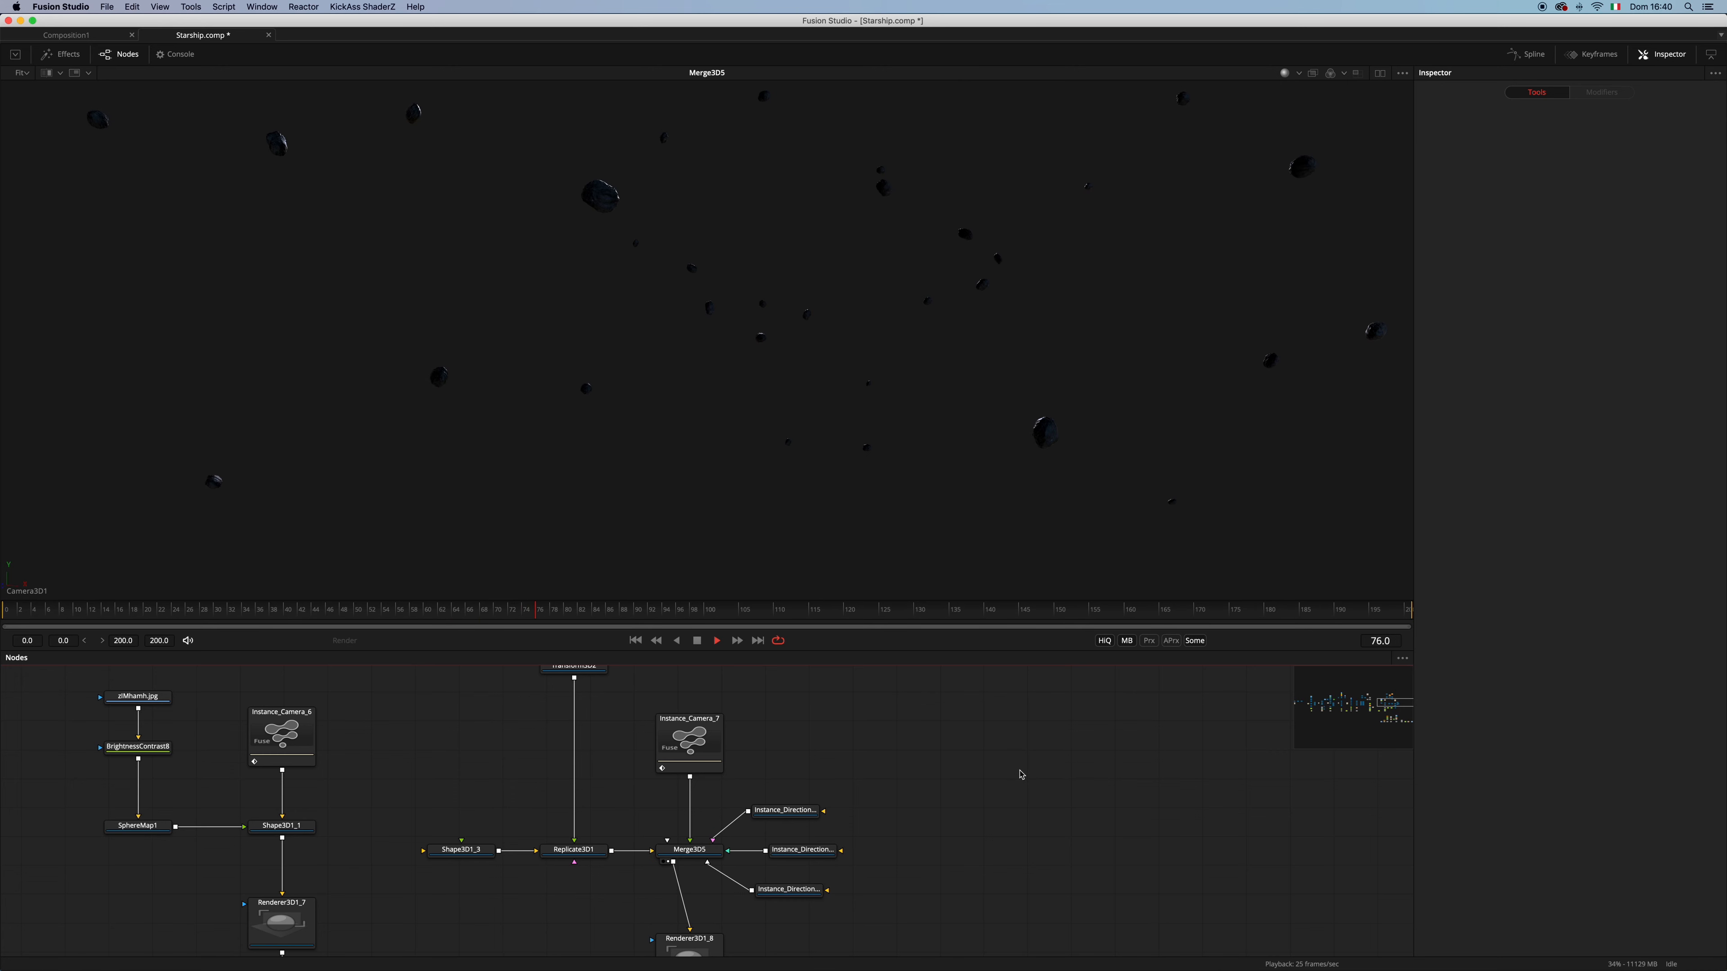
key("space")
left_click_drag(56, 617, 7, 616)
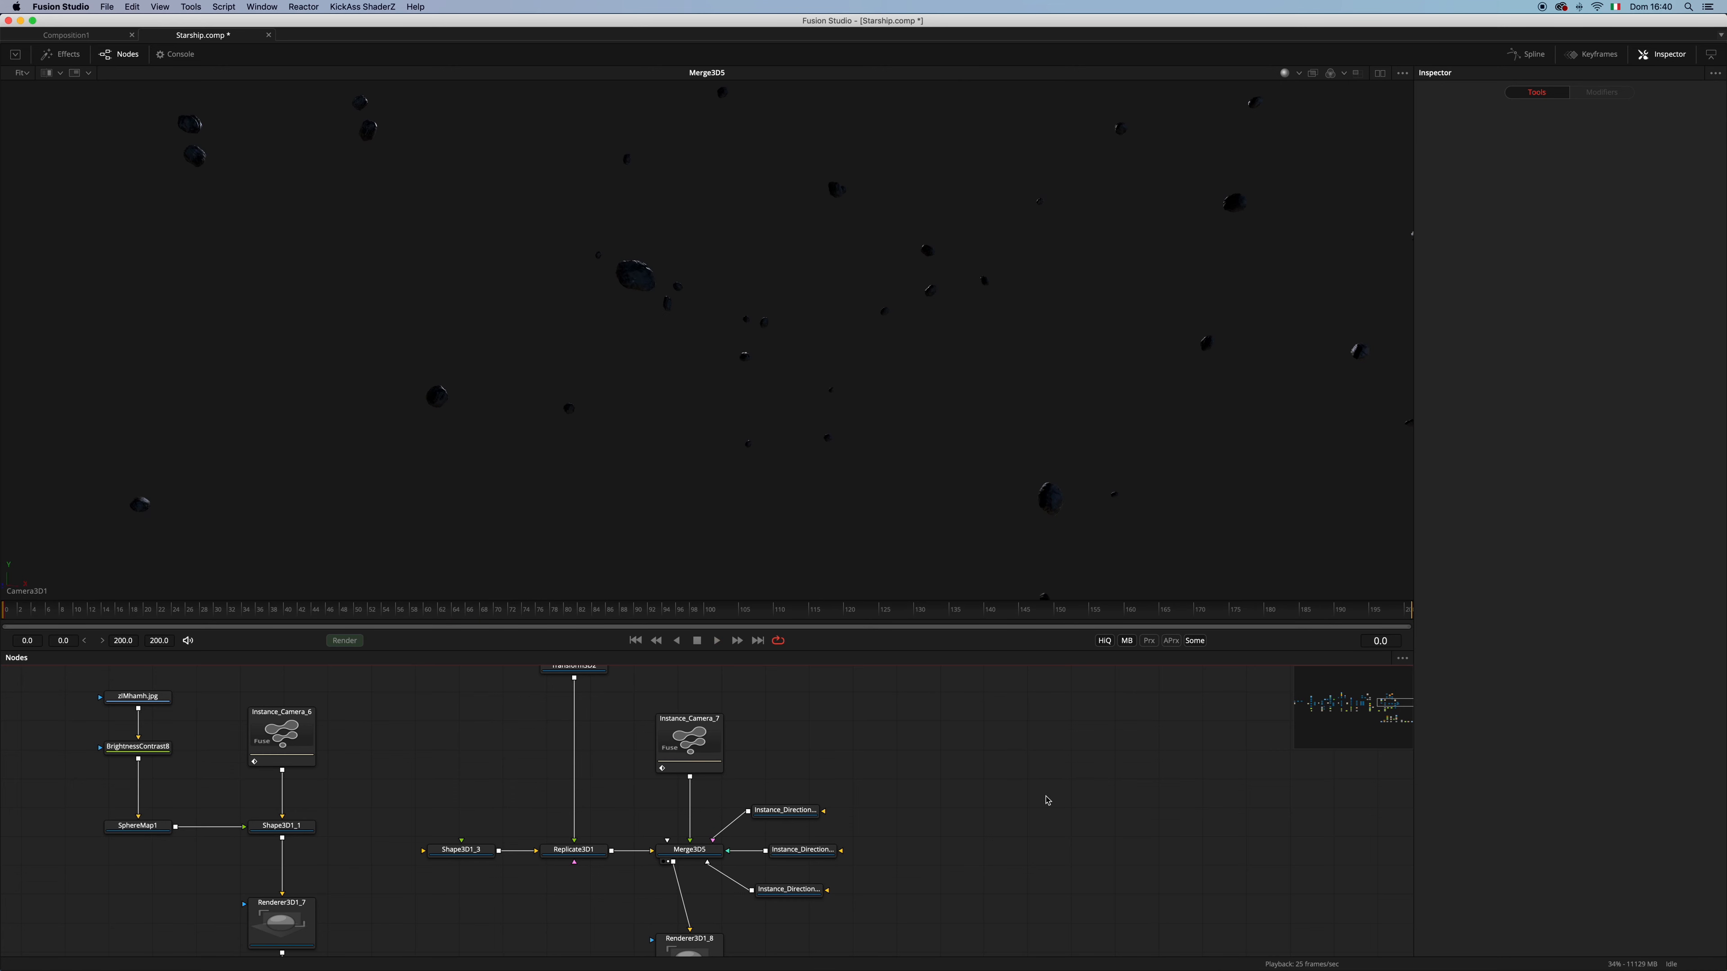
key("space")
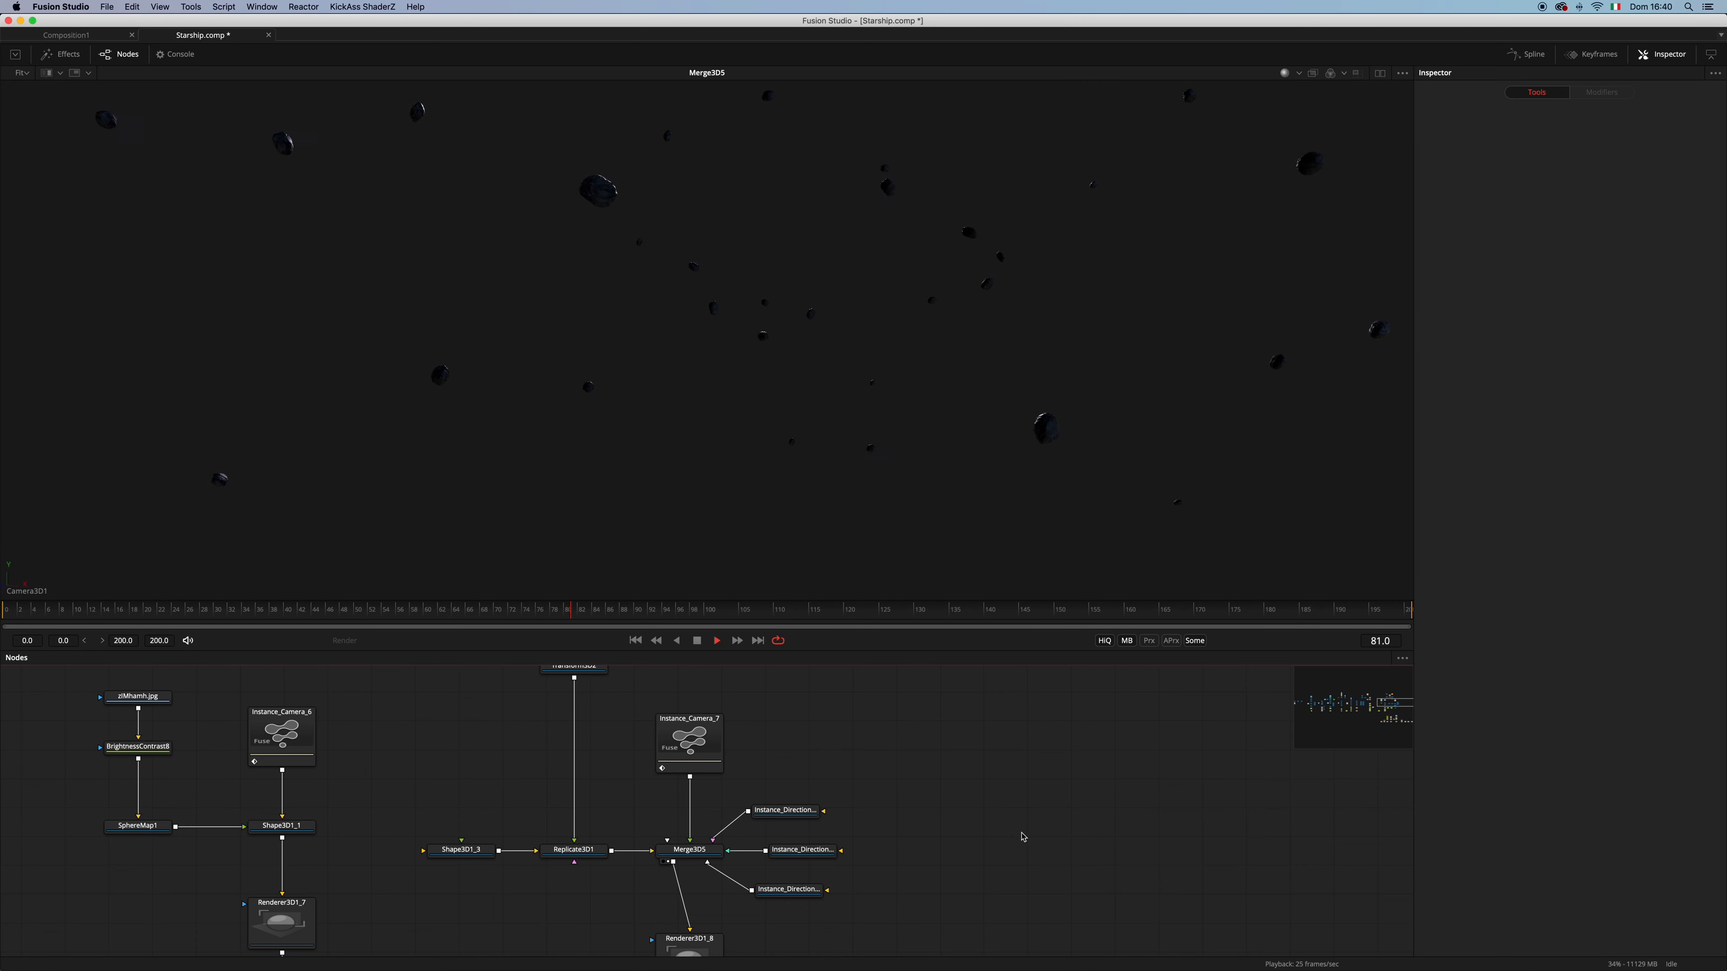
key("space")
Display the Merge11, BlacksMatch and Merge9 outputs in turn to review the background and starship composite
scroll(1025, 847, "down", 5)
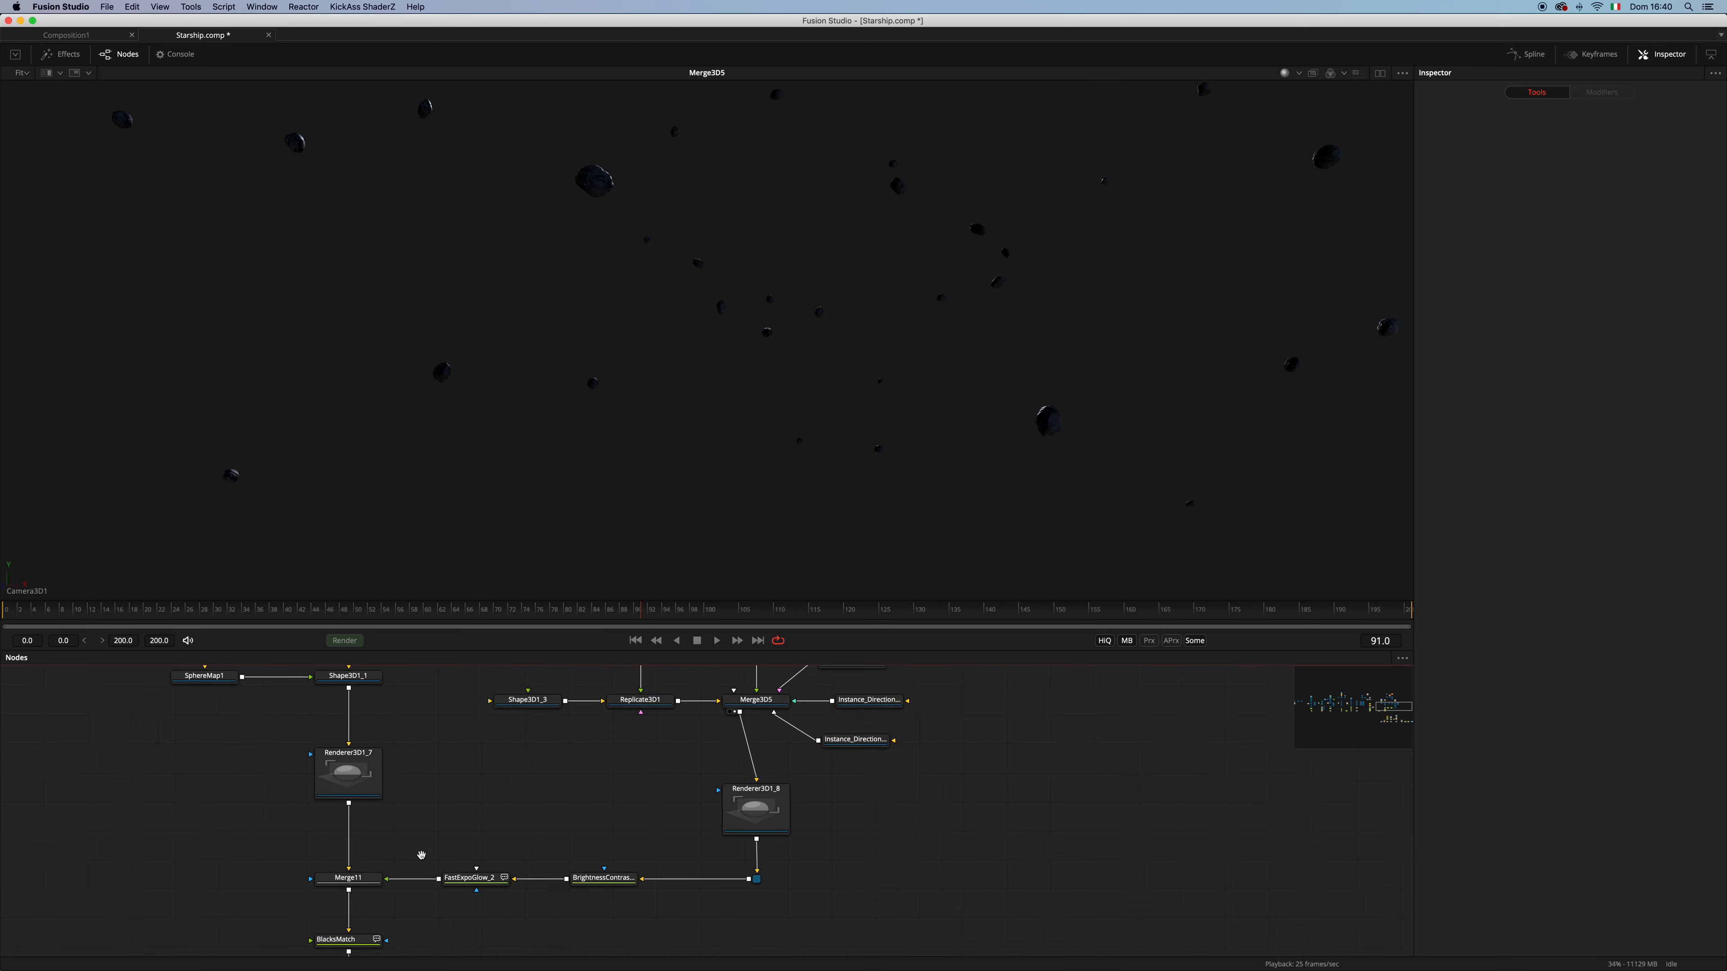
left_click_drag(430, 872, 770, 460)
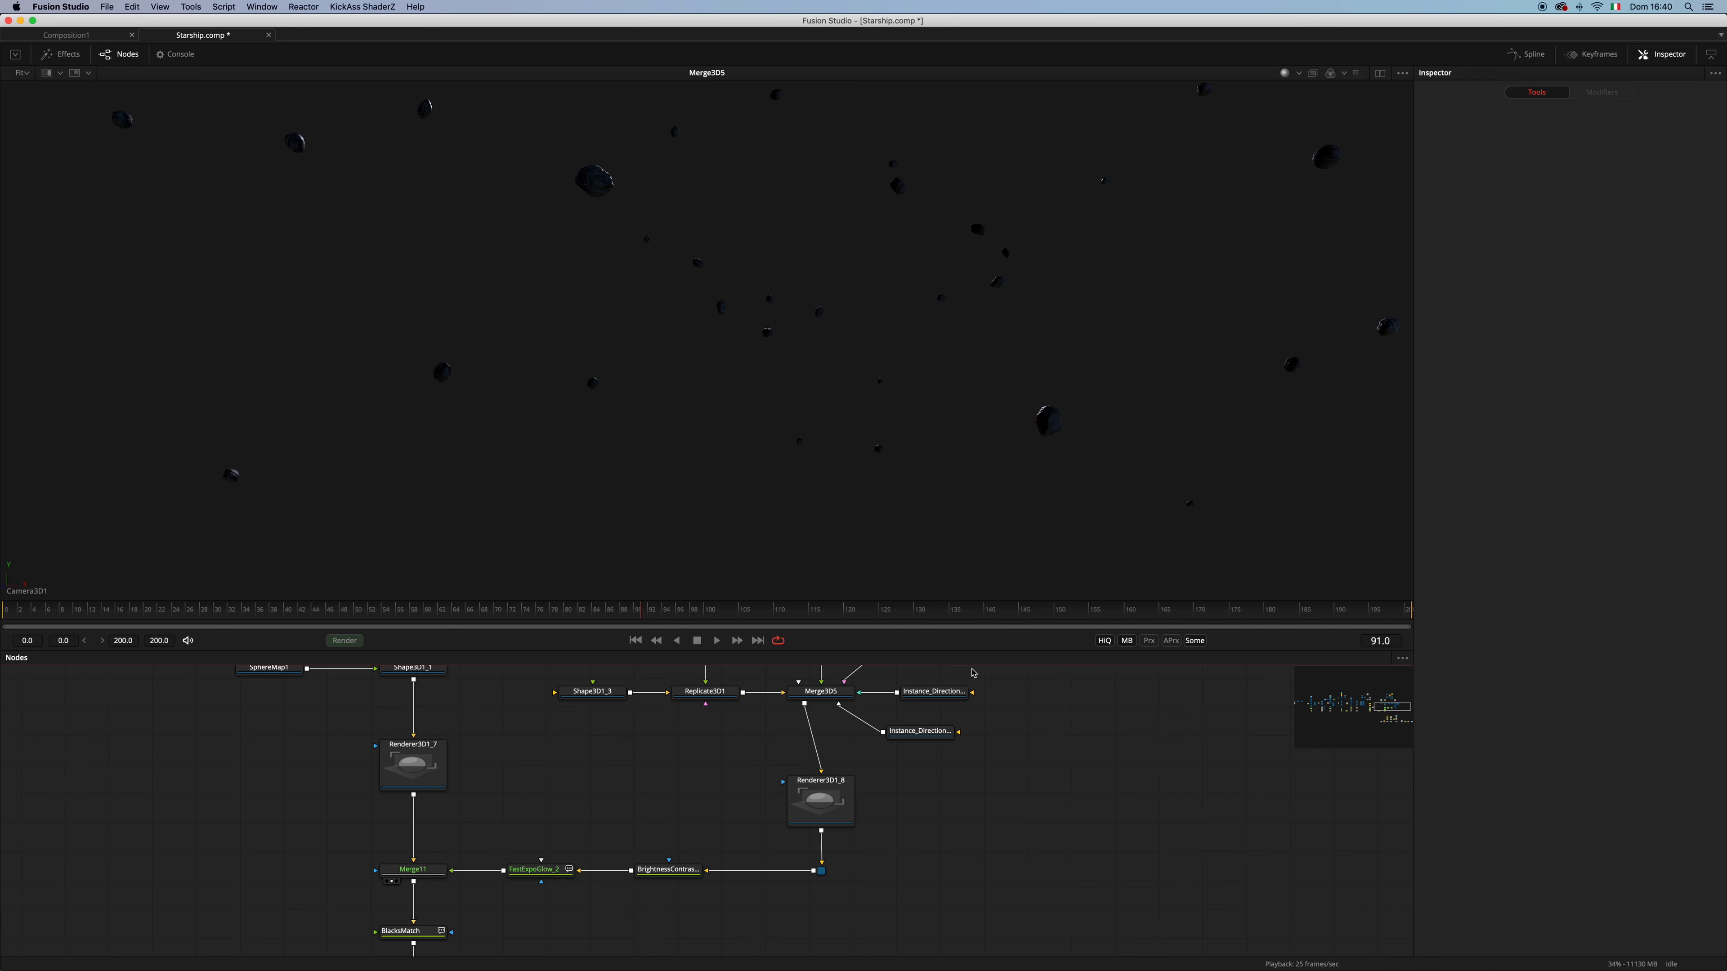
scroll(1085, 840, "down", 3)
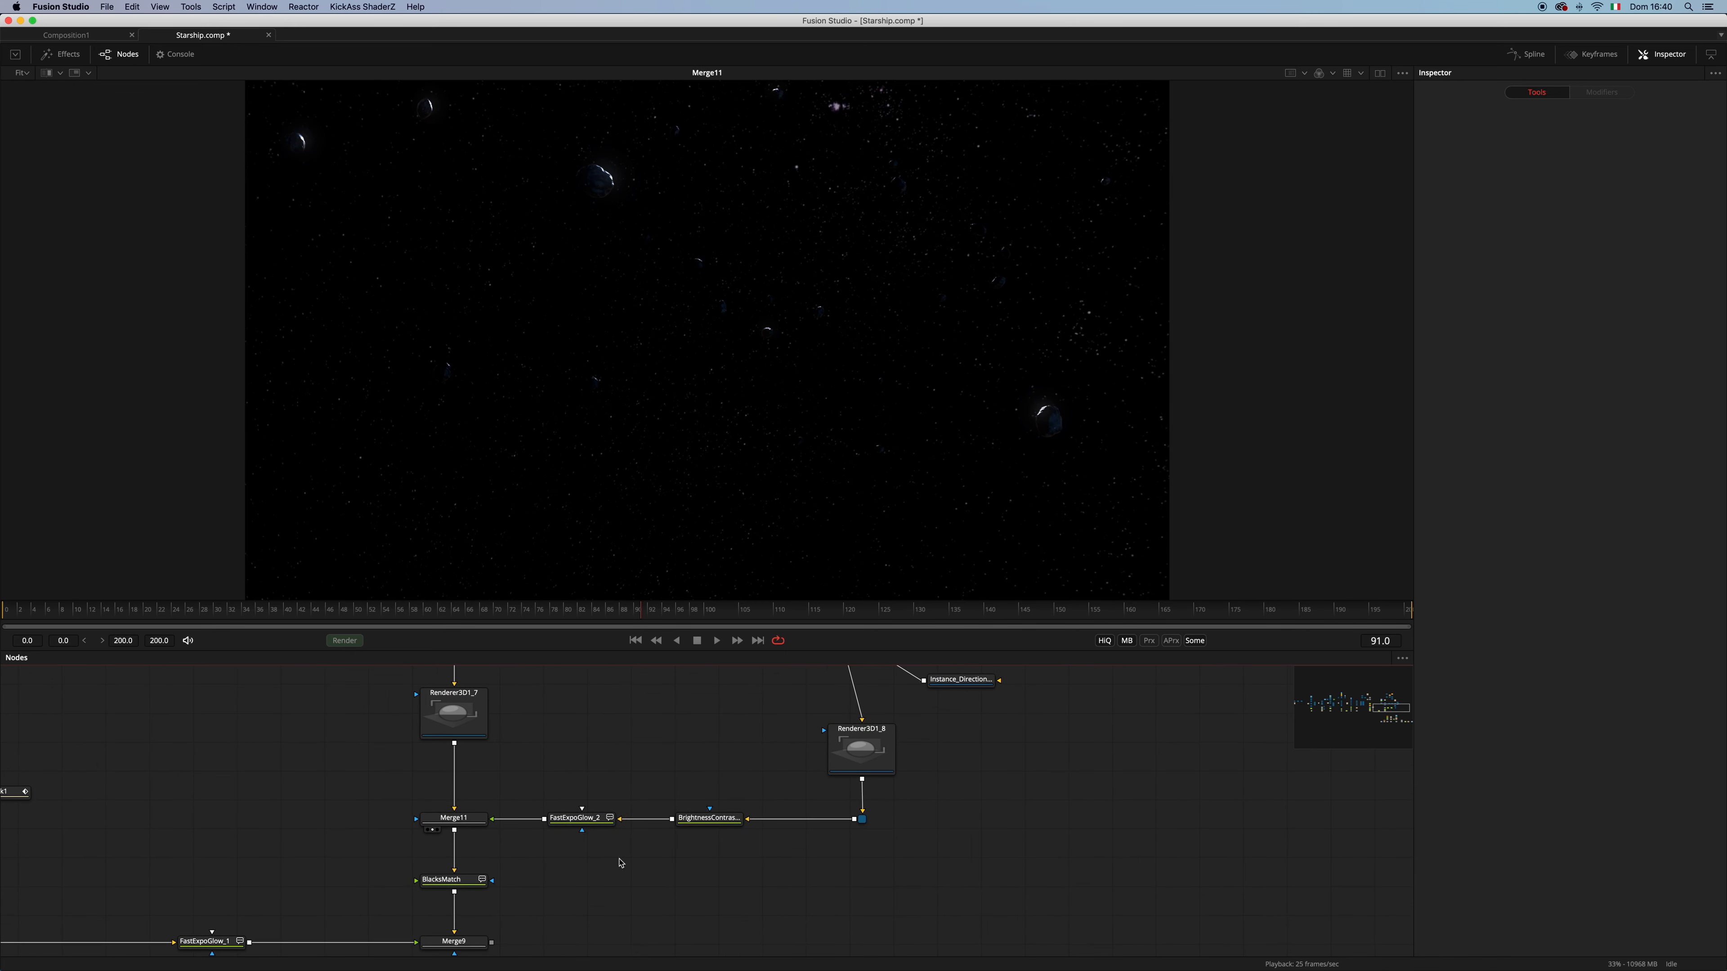
left_click(472, 884)
key("1")
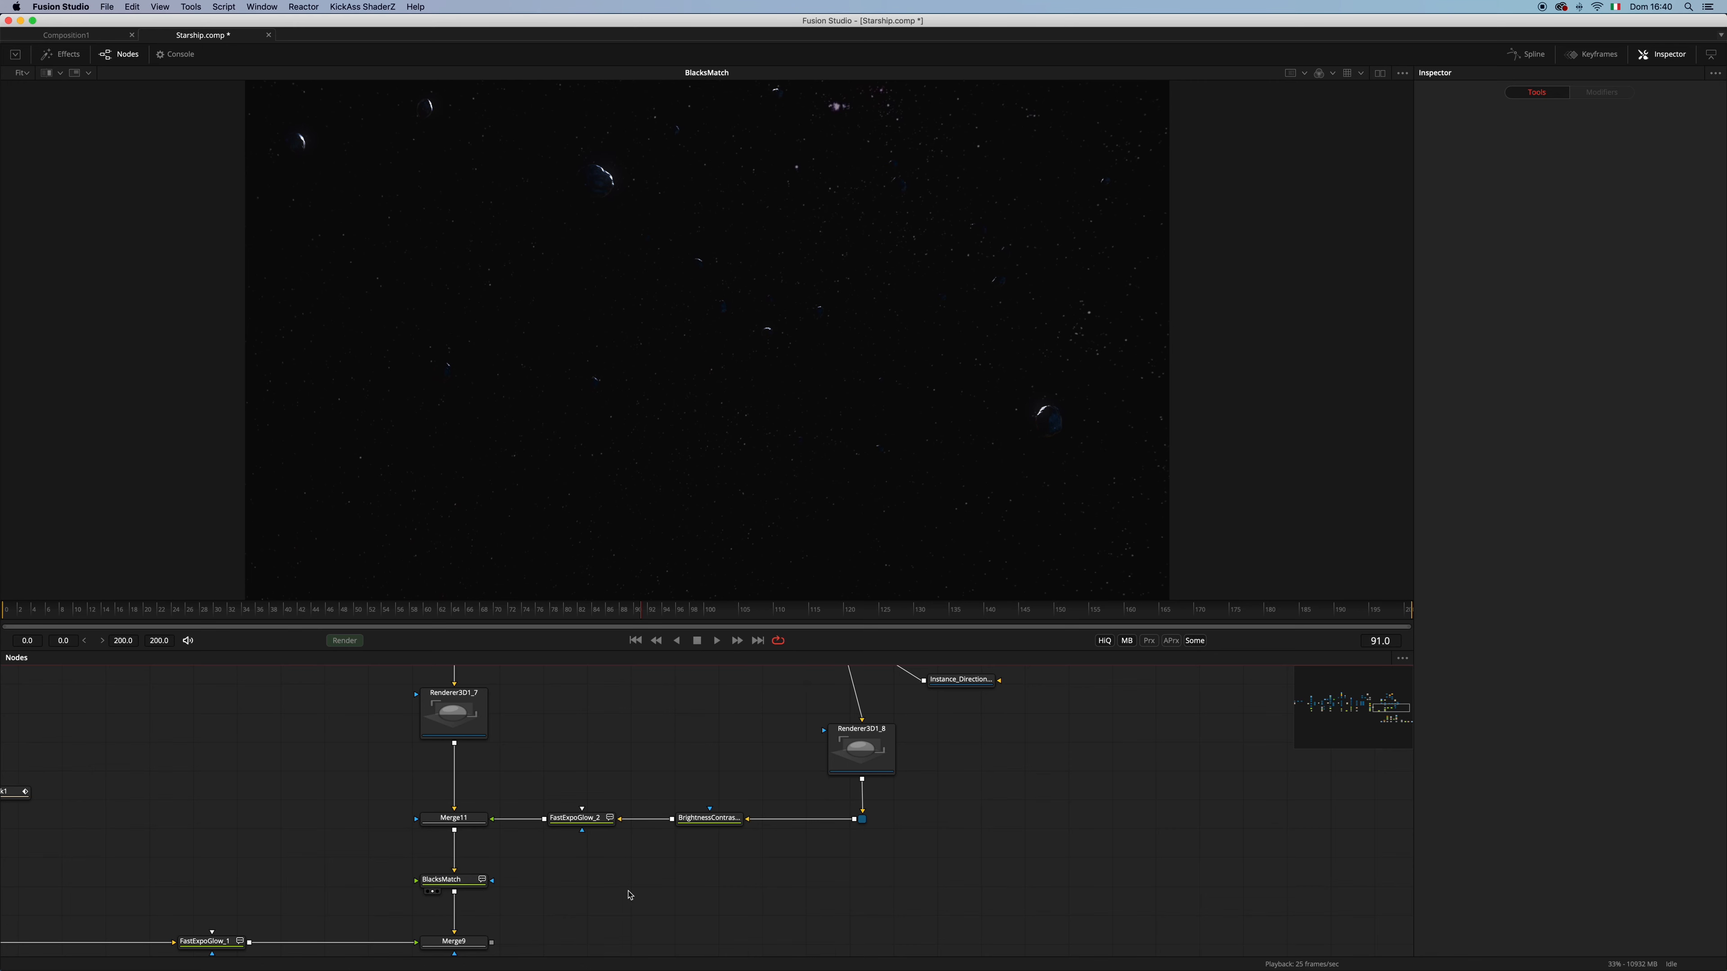
scroll(628, 895, "left", 10)
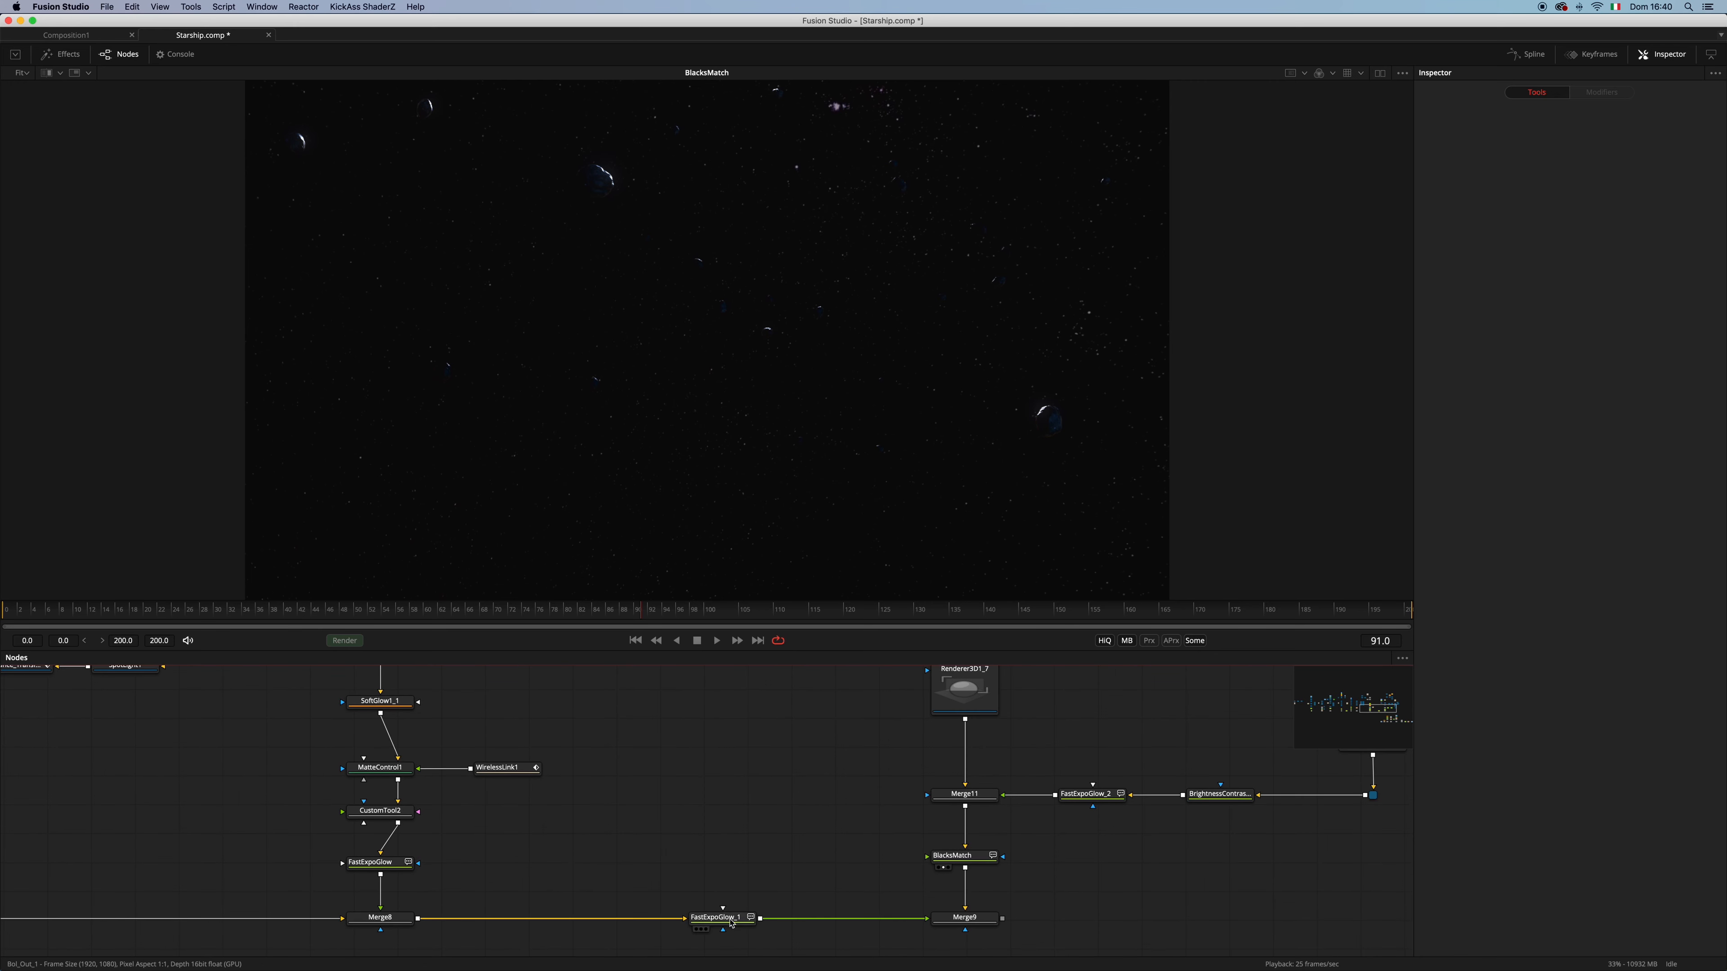
left_click_drag(731, 923, 733, 741)
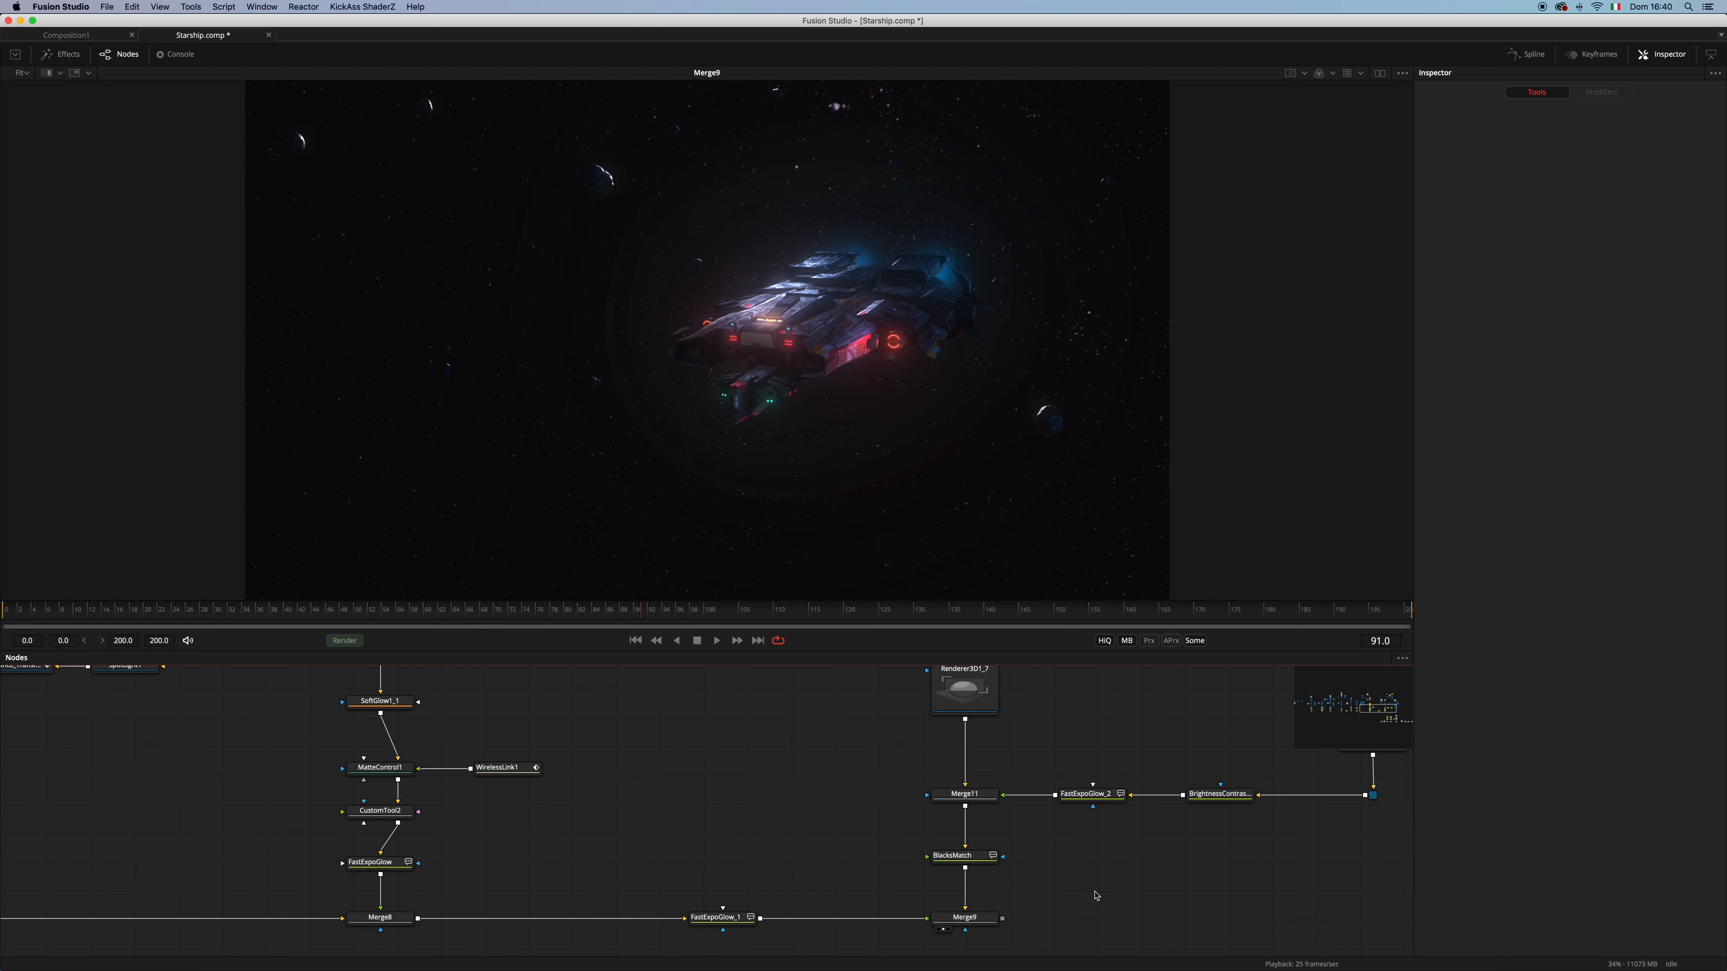
Display the Starship.mov loader of the finishing branch and play the prerendered shot
scroll(1096, 896, "down", 1)
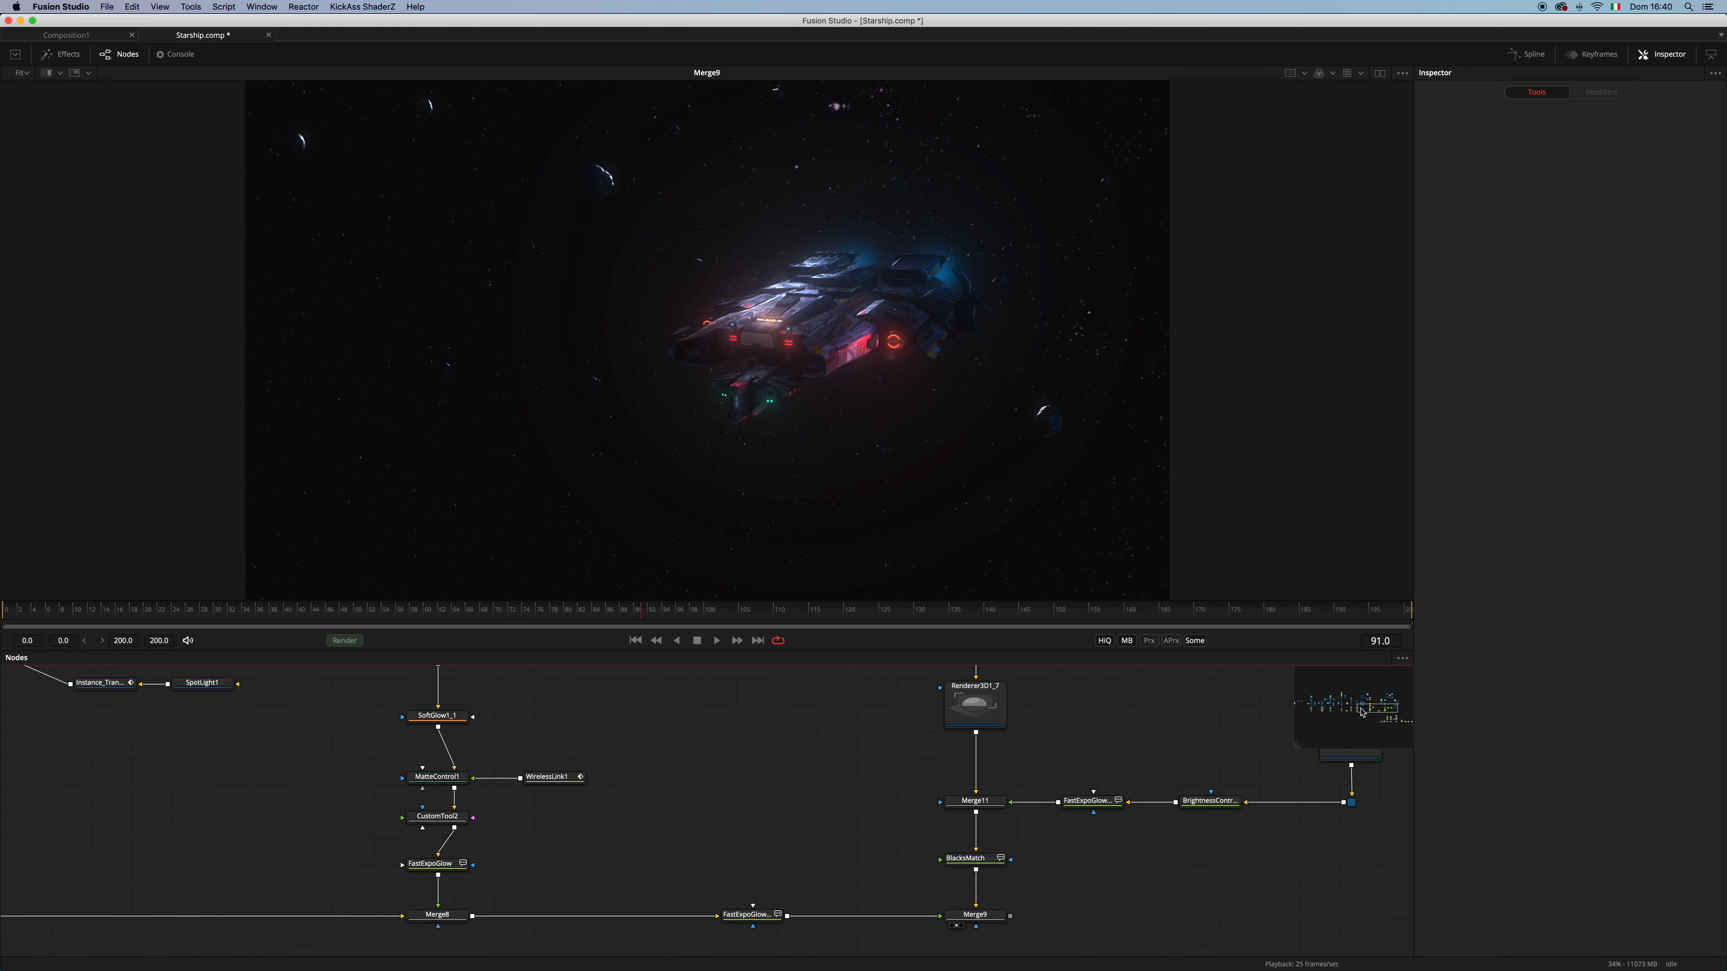
left_click_drag(1360, 856, 1222, 825)
left_click_drag(1380, 709, 1388, 718)
left_click_drag(378, 928, 319, 770)
left_click_drag(251, 870, 521, 543)
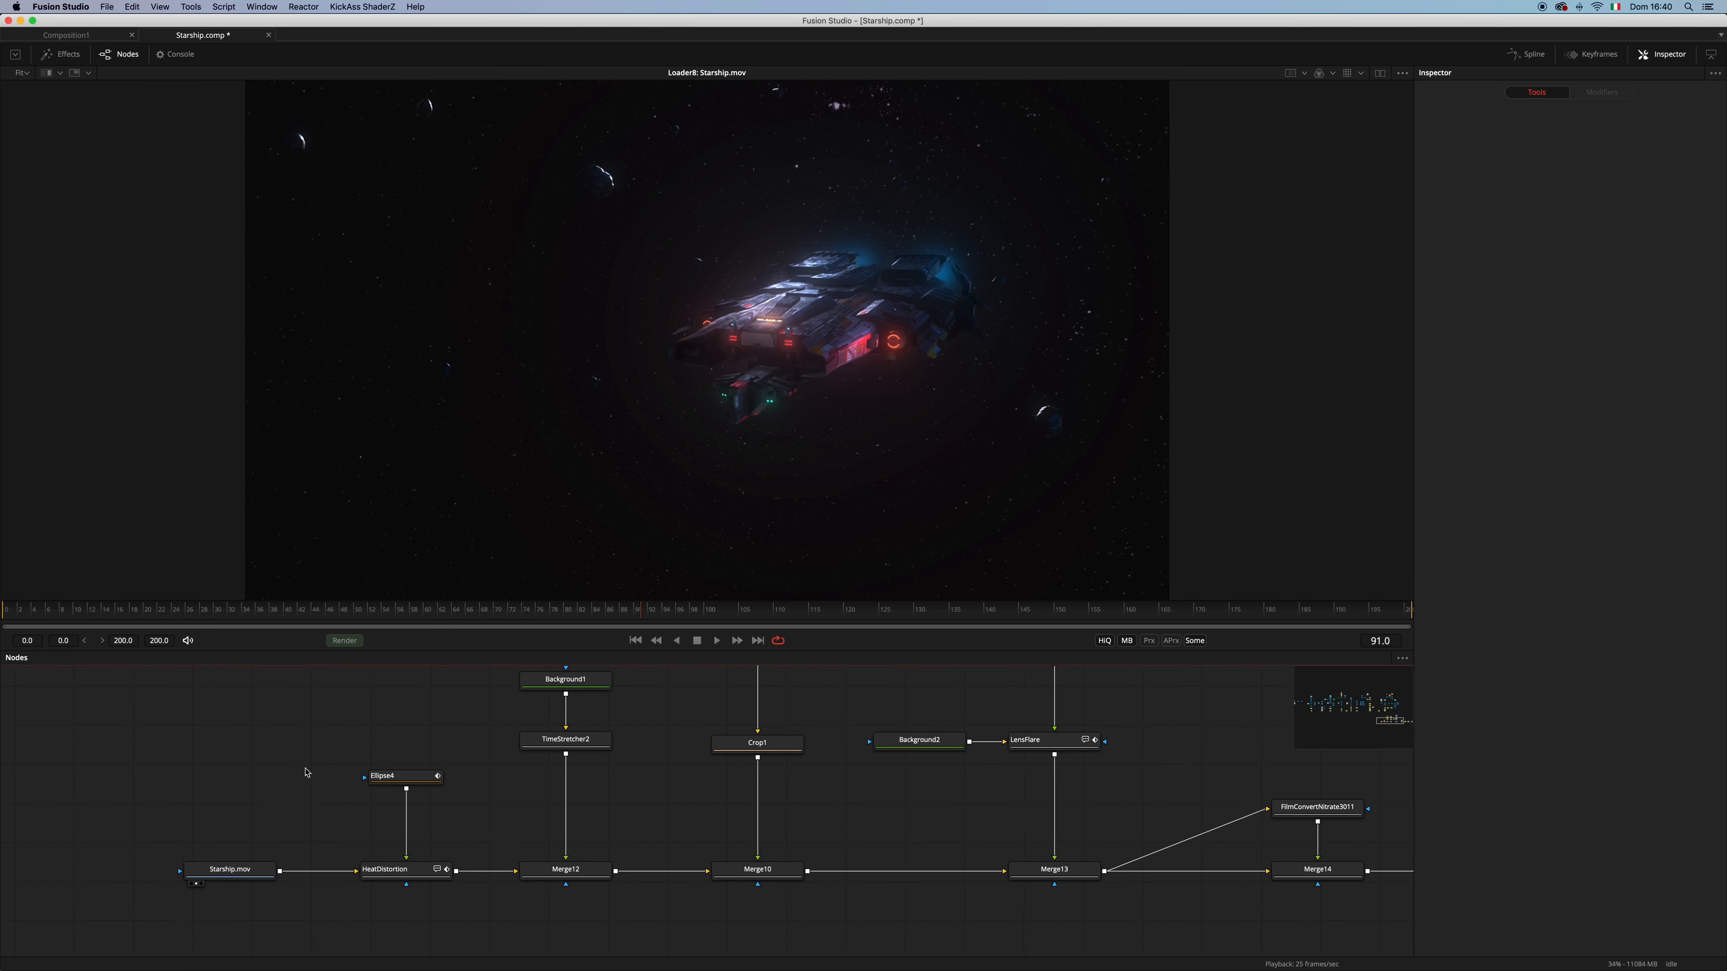
key("space")
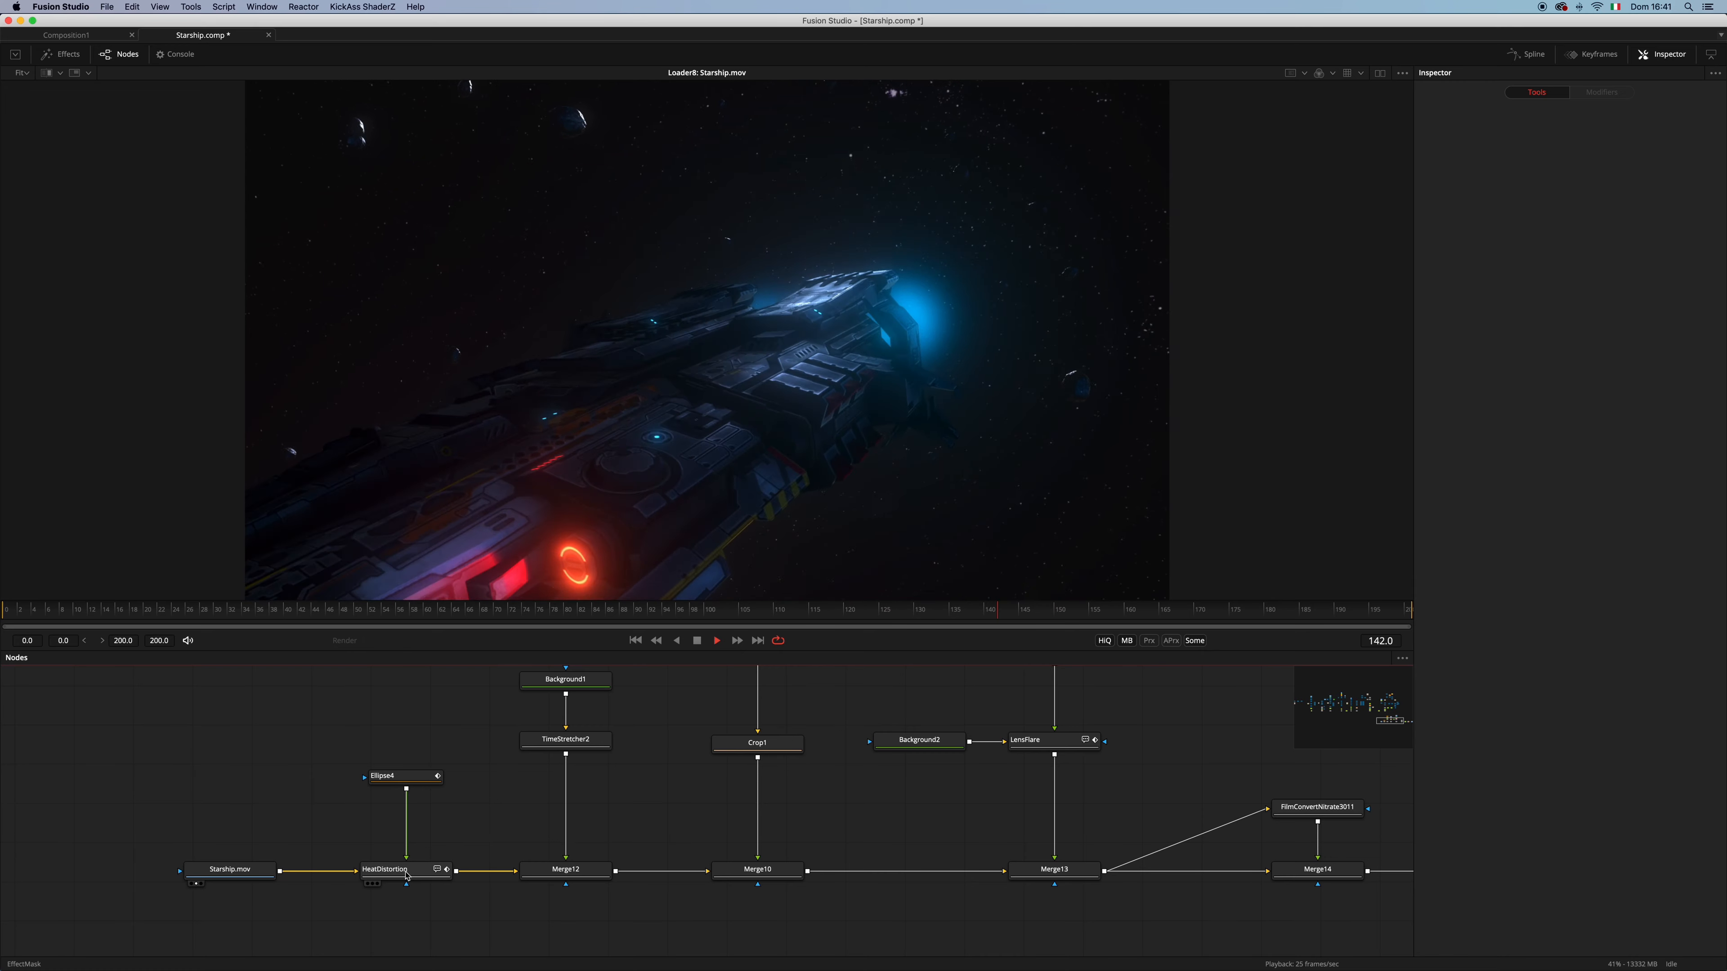
key("space")
Display HeatDistortion, open its settings, and play the shot from an early frame
left_click_drag(410, 870, 716, 466)
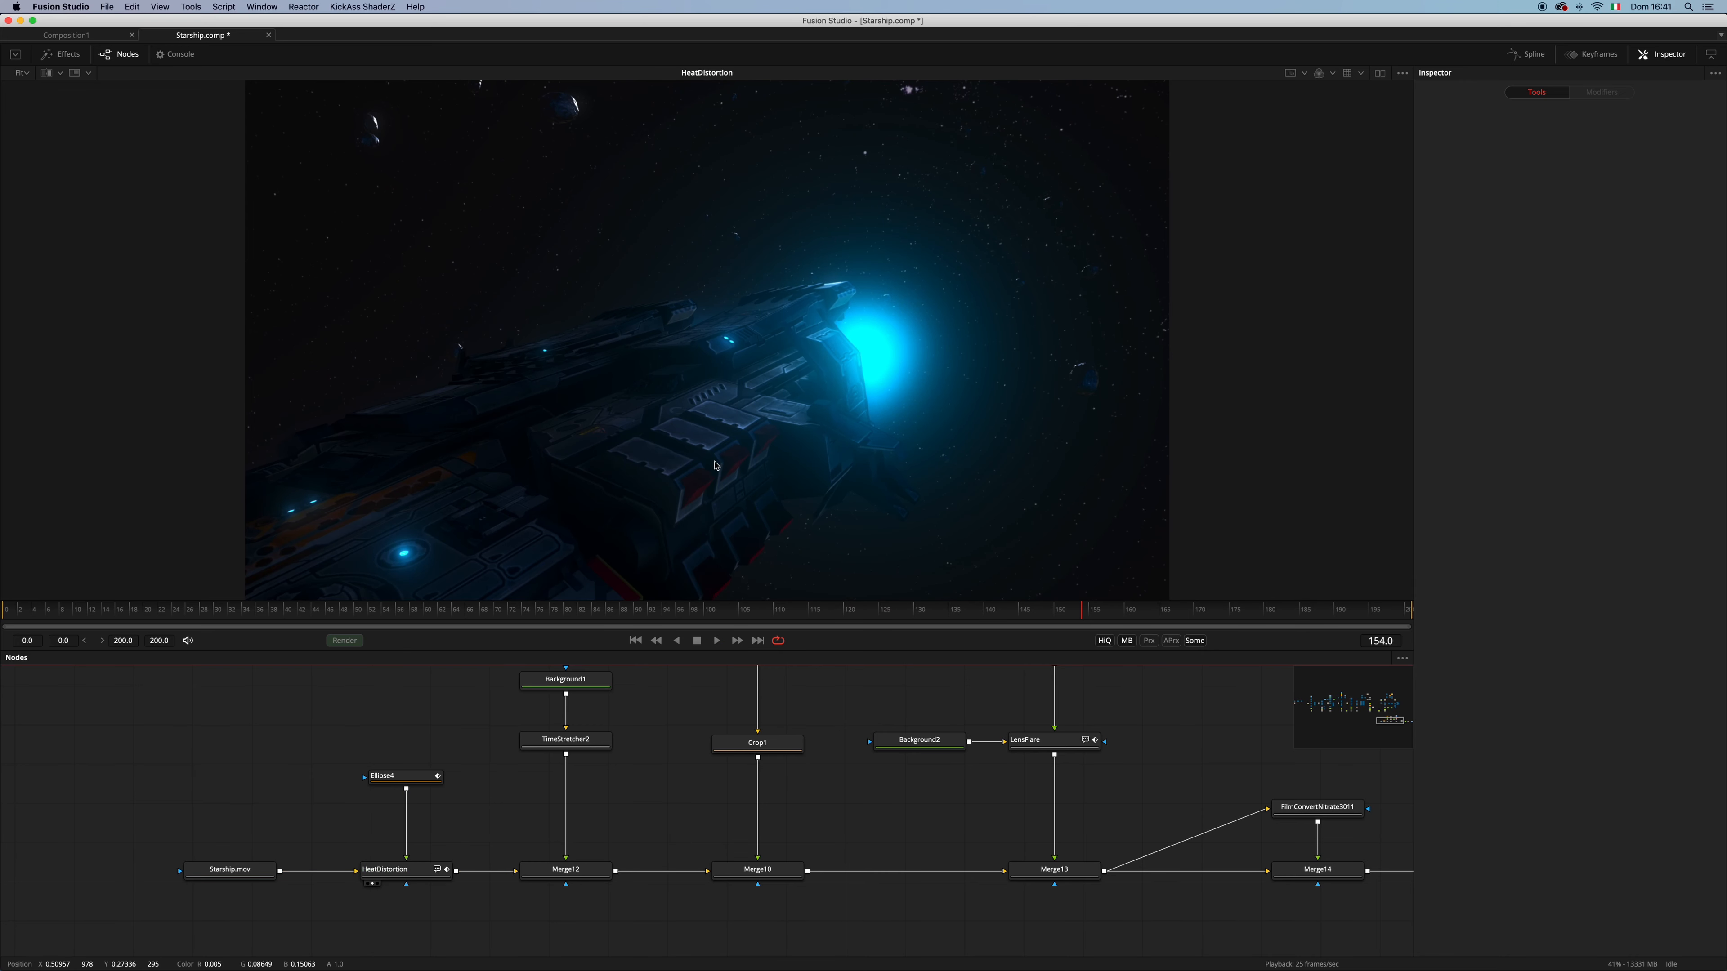
left_click(76, 612)
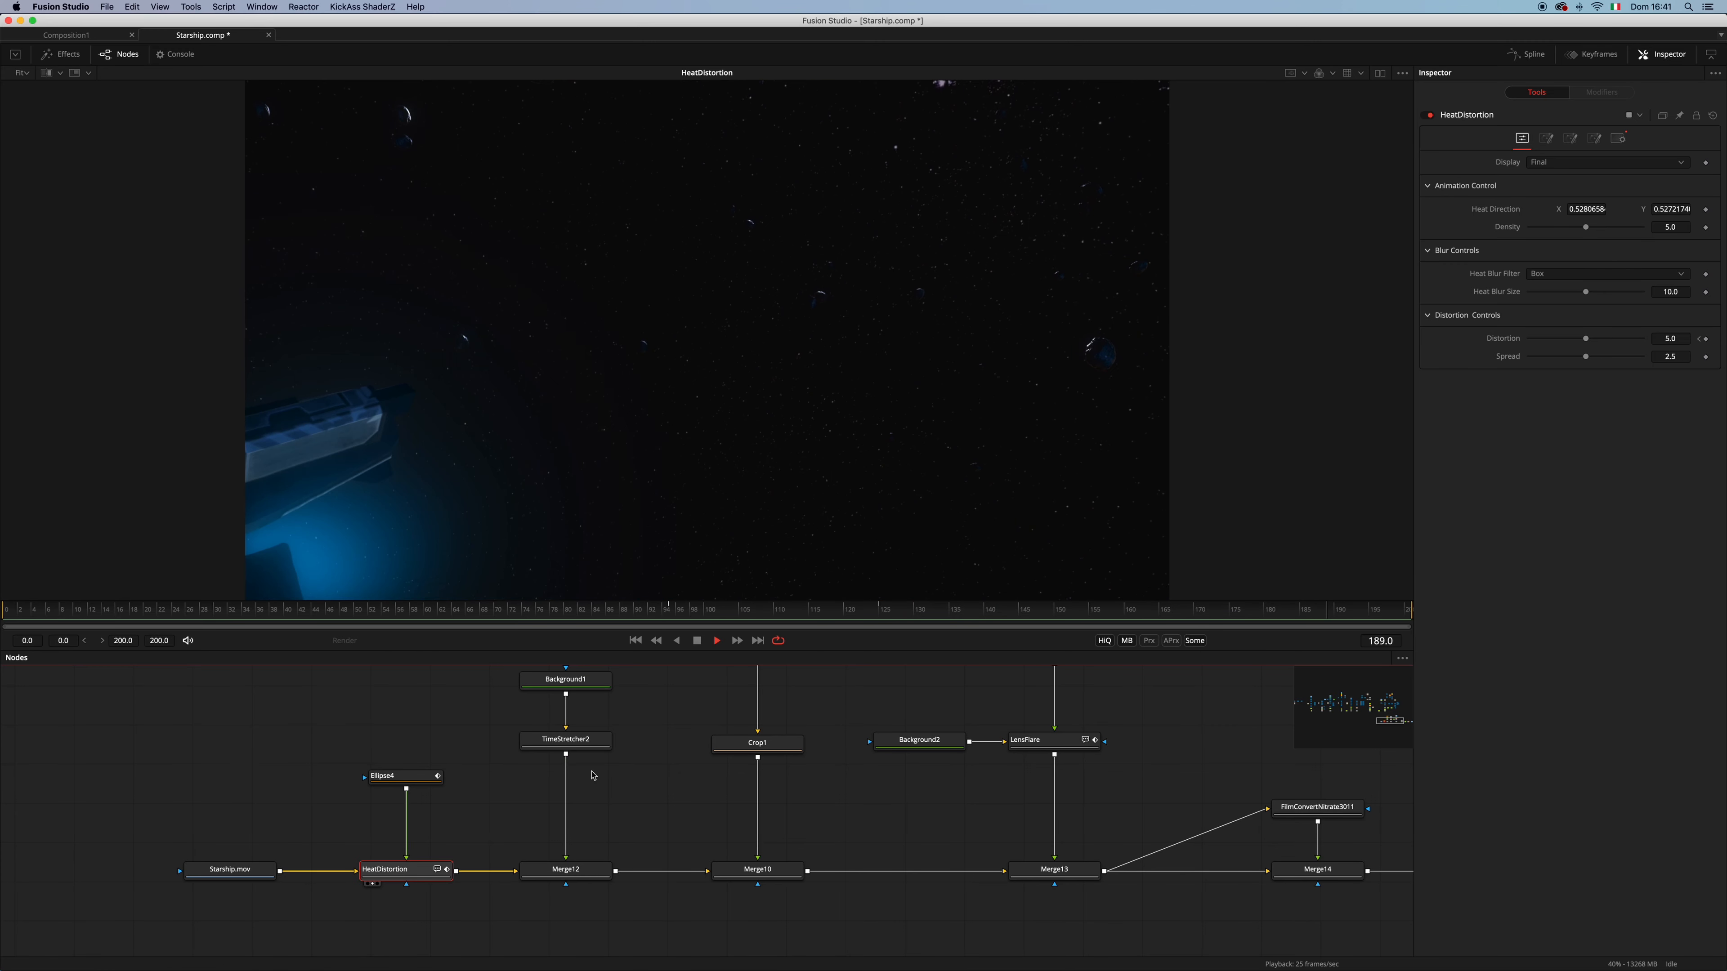
key("space")
Display the Merge12 output and scrub the timeline to frame 97
left_click_drag(654, 754, 659, 810)
scroll(658, 792, "down", 1)
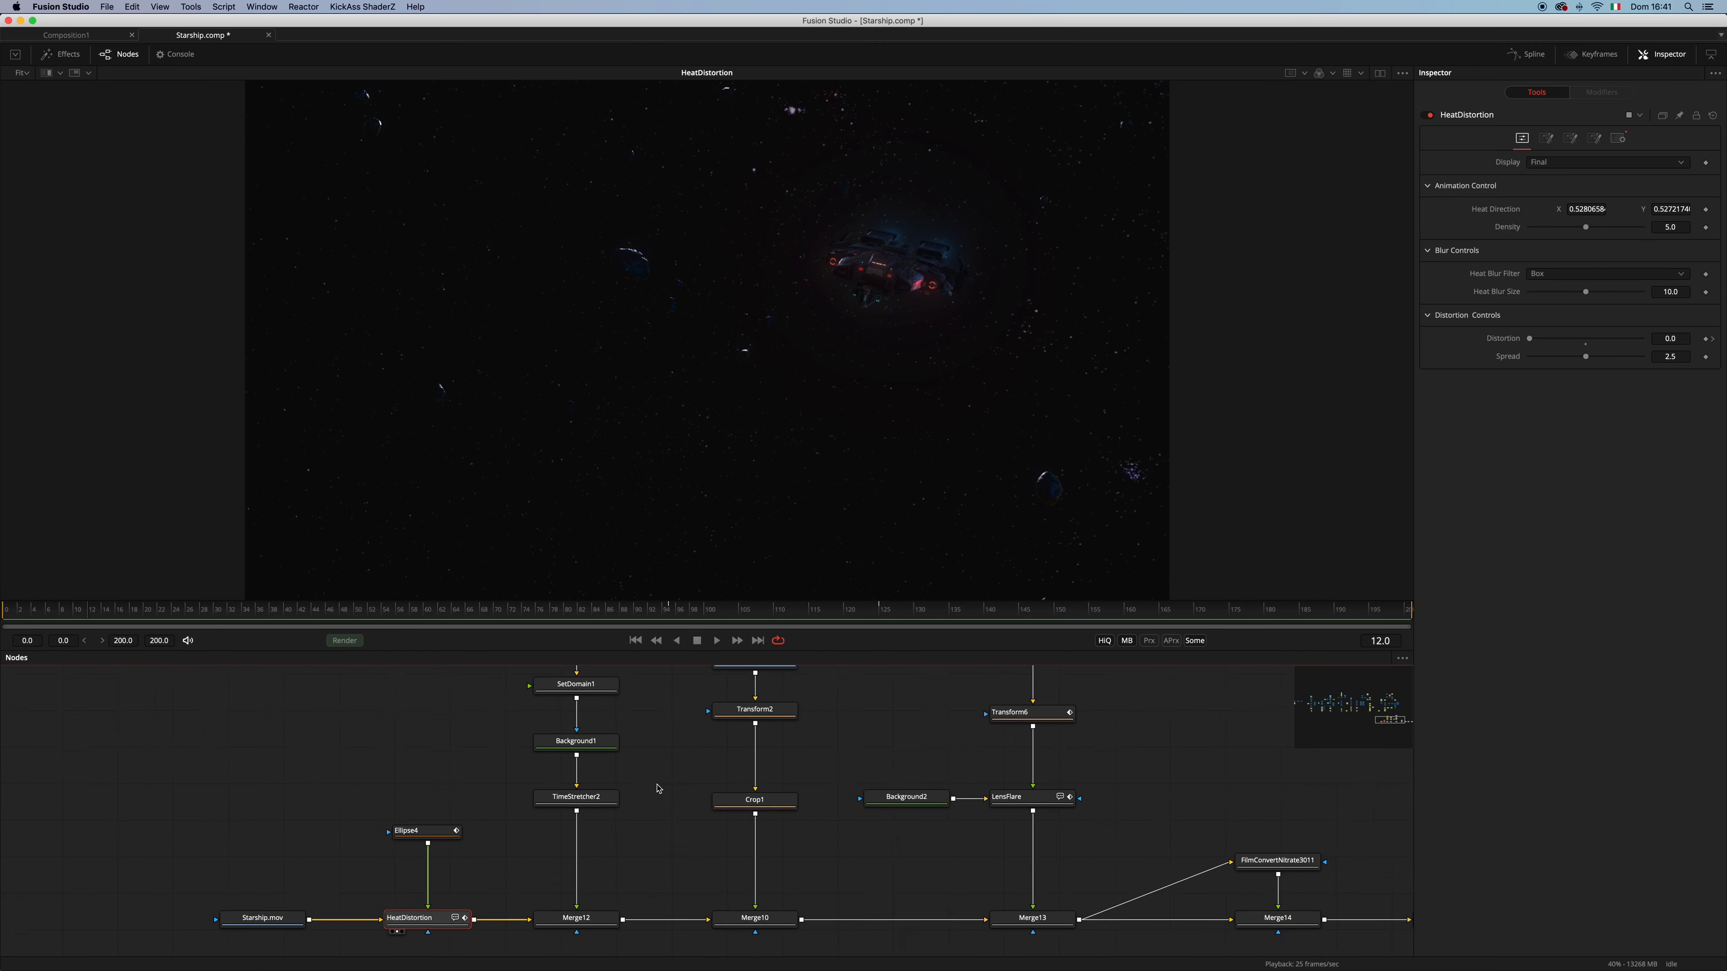
mouse_move(657, 714)
left_mouse_down()
mouse_move(658, 788)
mouse_move(659, 733)
left_mouse_up()
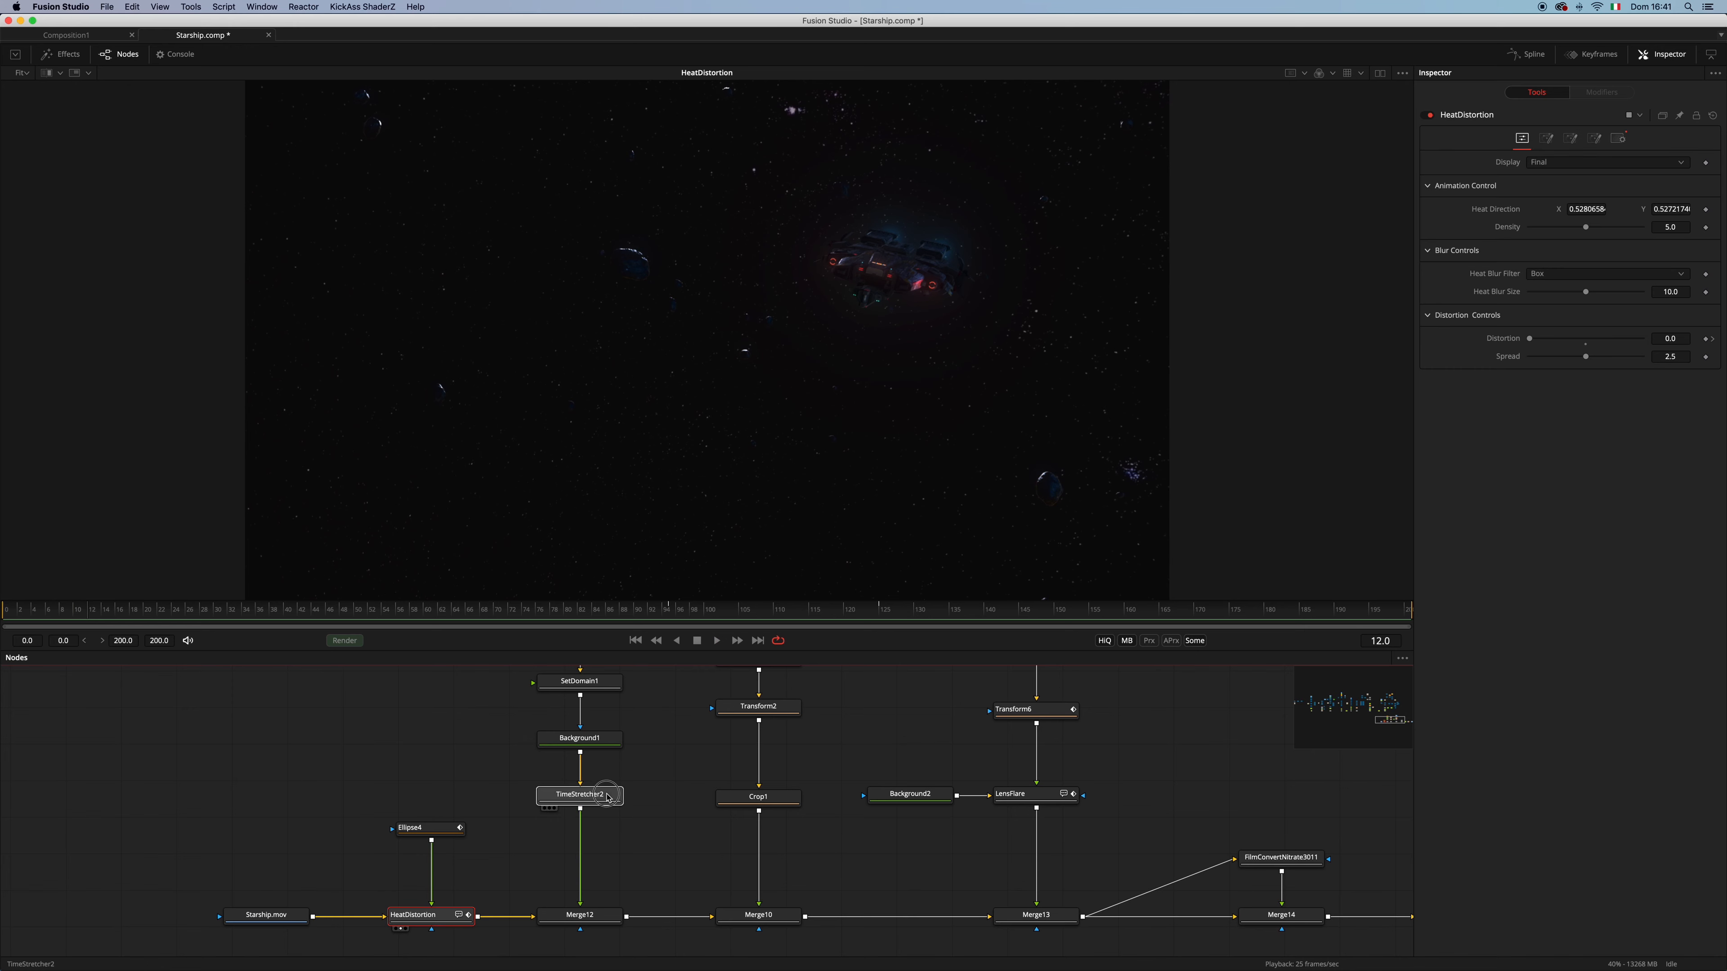
left_click_drag(648, 815, 653, 811)
left_click_drag(586, 913, 795, 430)
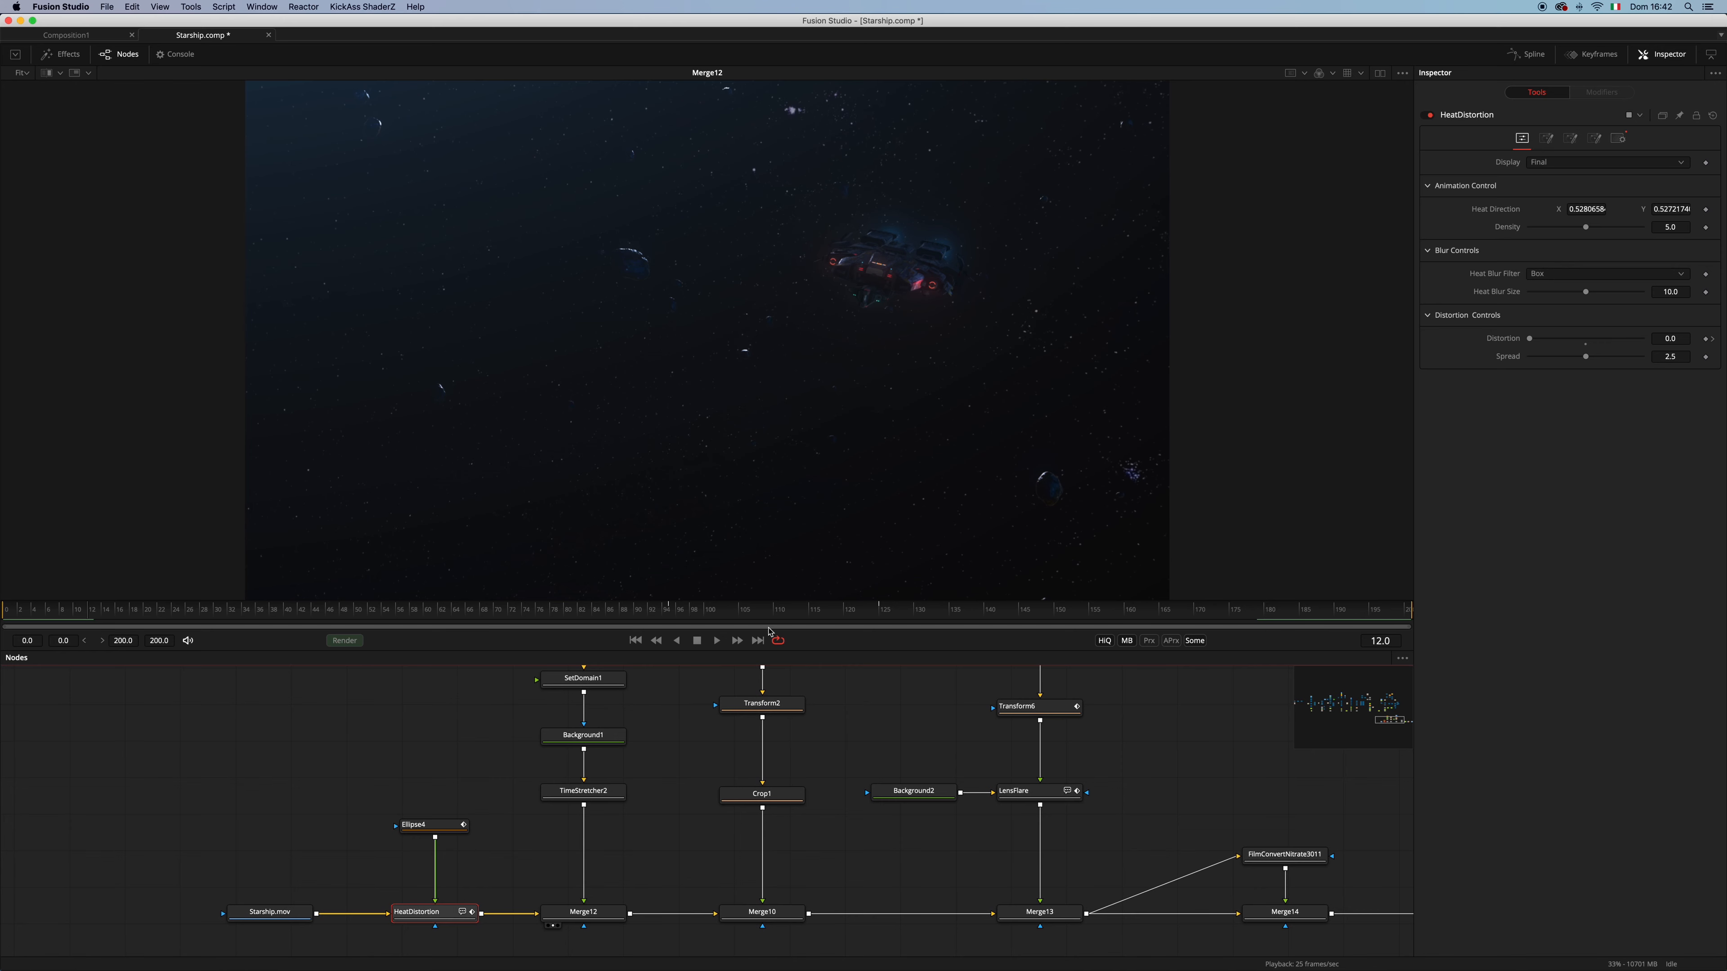
left_click_drag(771, 611, 690, 616)
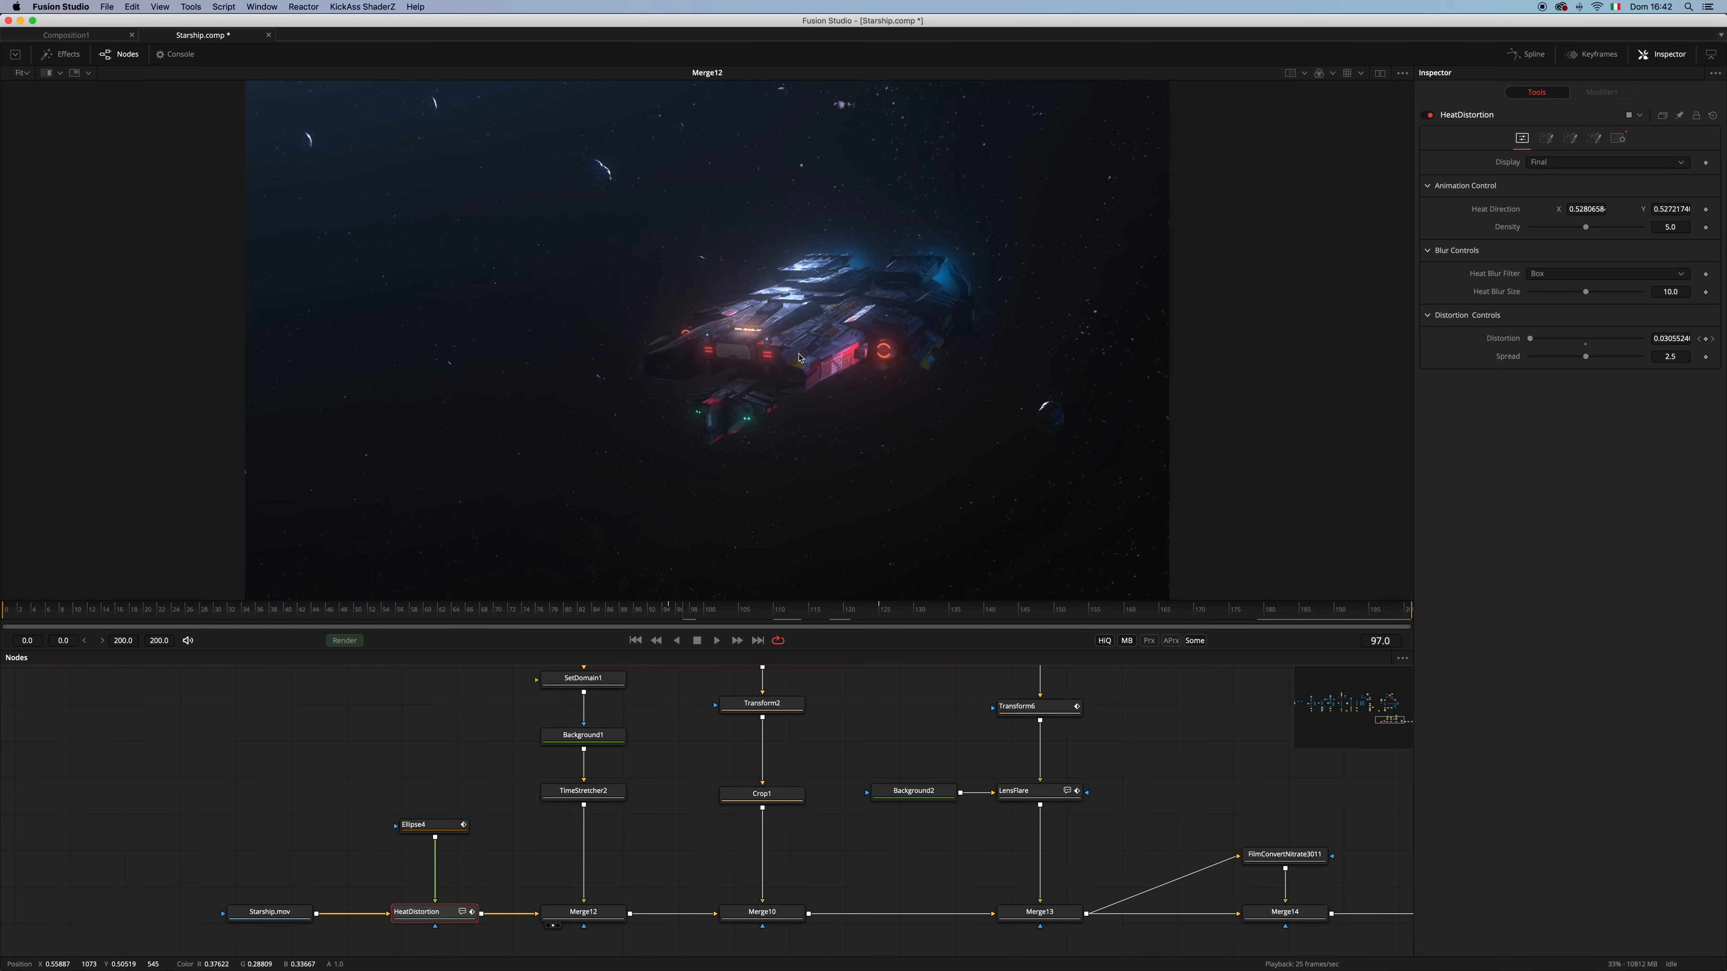
Compare HeatDistortion with Merge12 in the viewer, open Merge12's settings, and shrink the displayed image
left_click_drag(455, 891, 710, 409)
left_click_drag(480, 848, 639, 502)
left_click(497, 803)
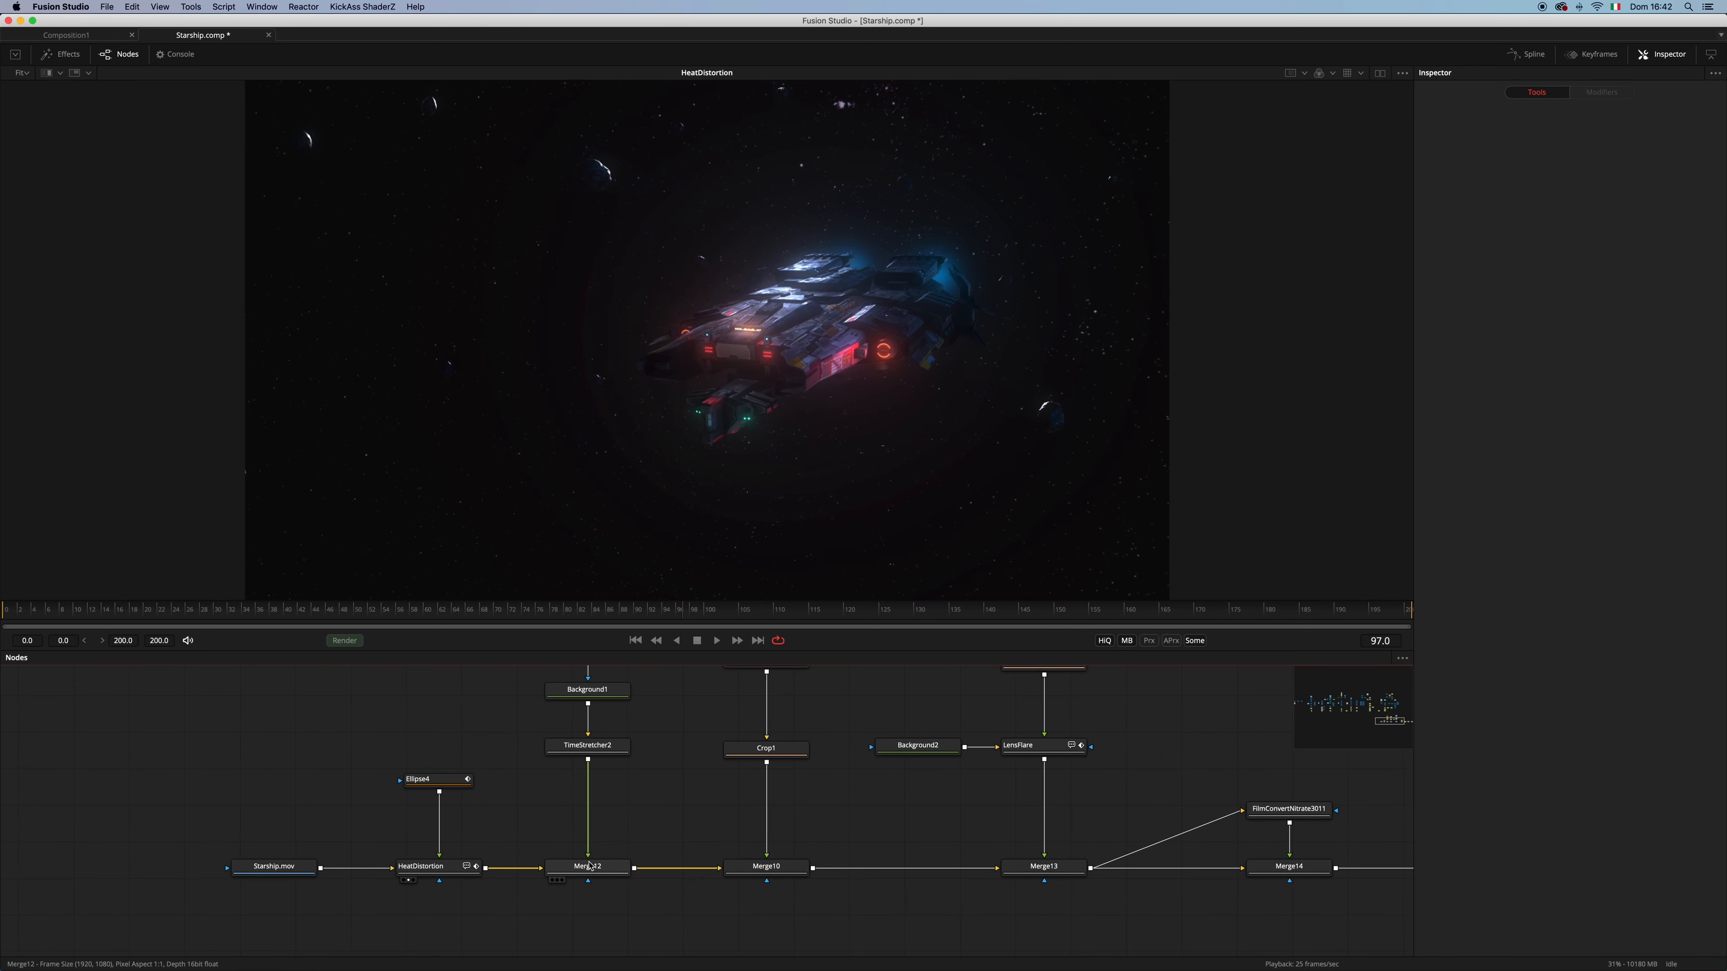
left_click(602, 873)
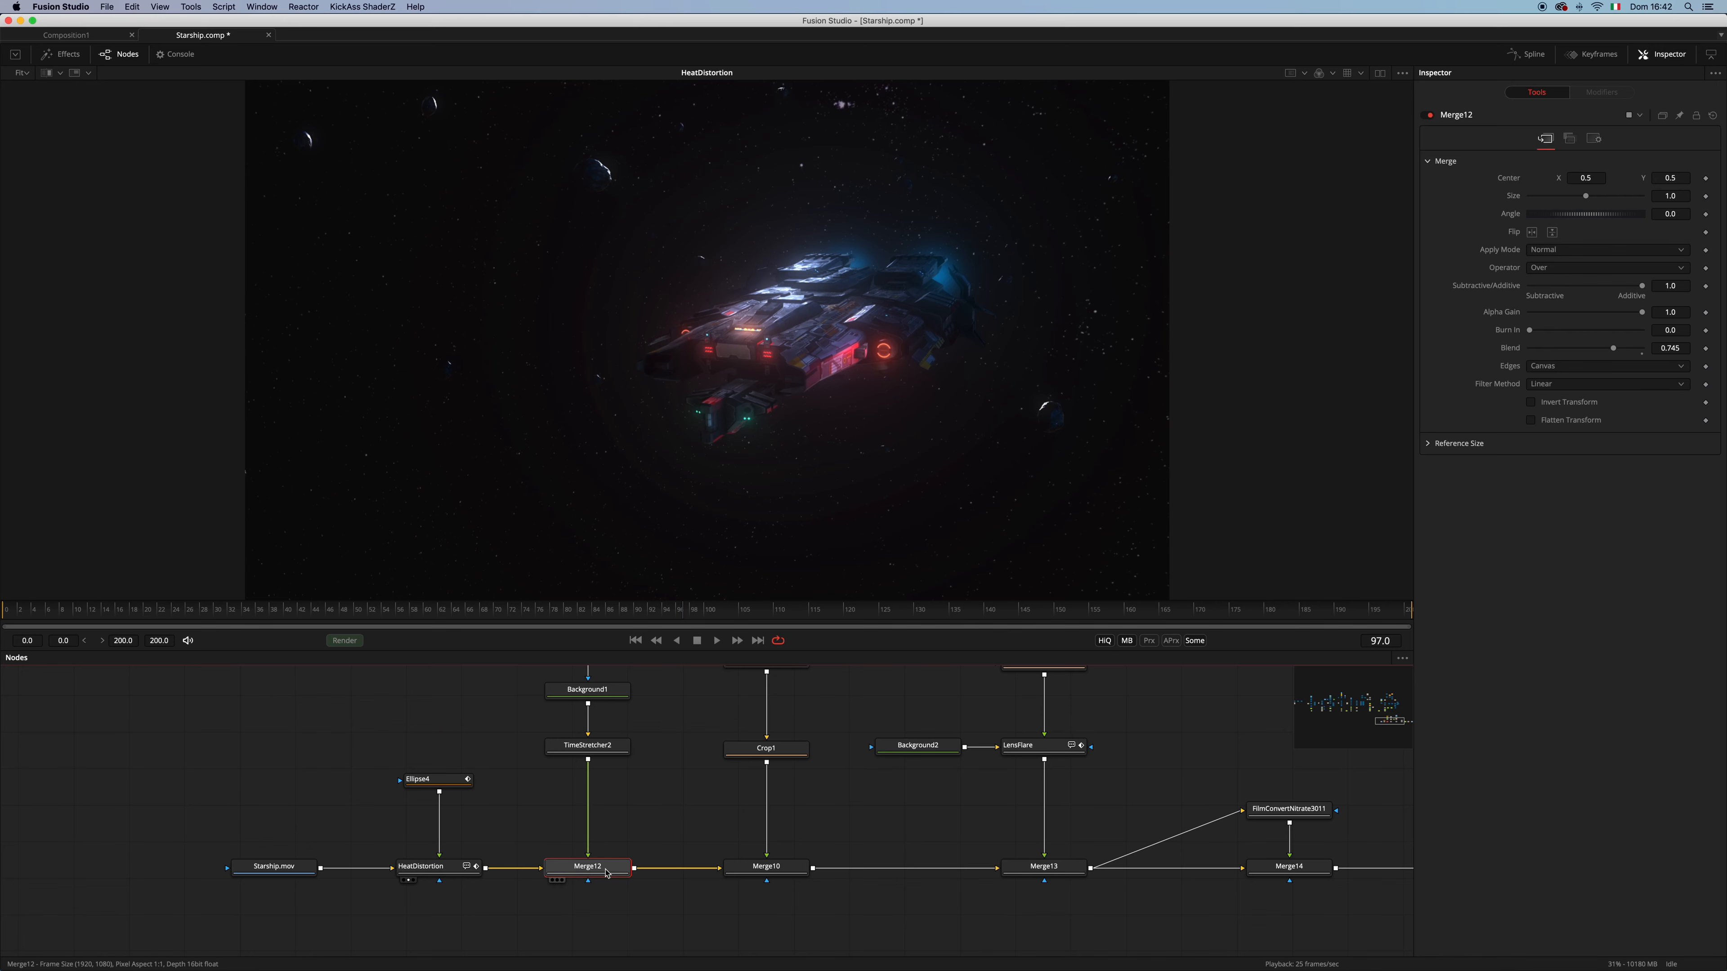
left_click_drag(588, 870, 599, 254)
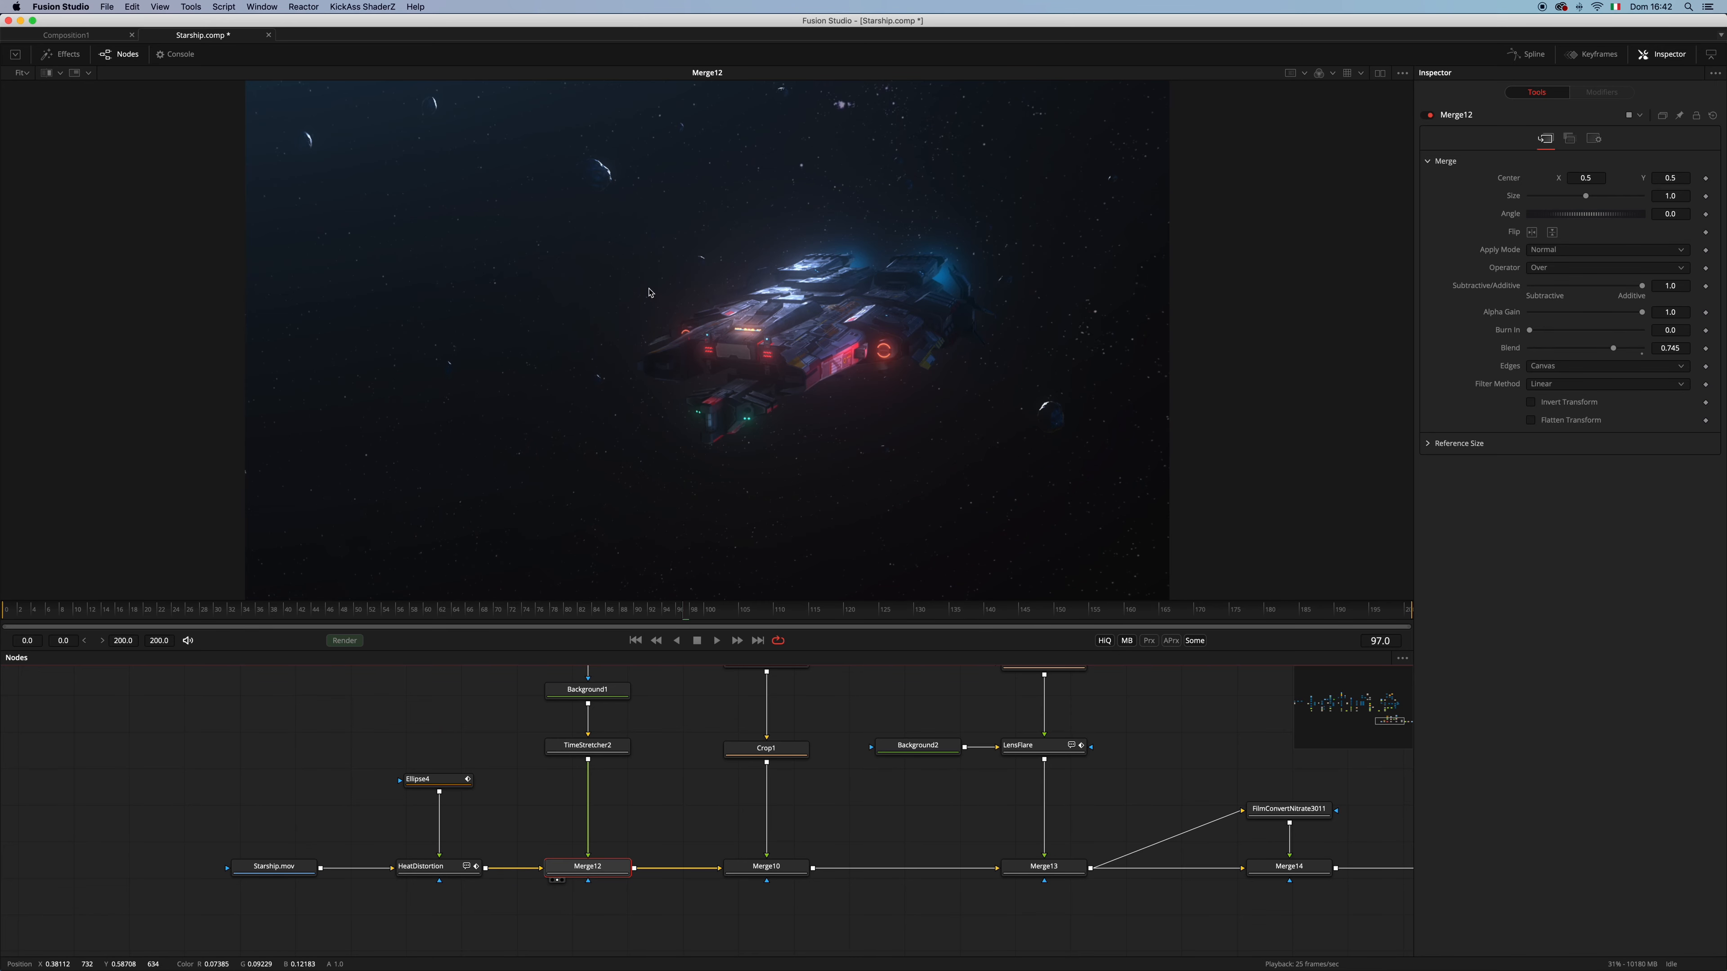
left_click_drag(651, 293, 686, 344)
scroll(685, 296, "down", 3)
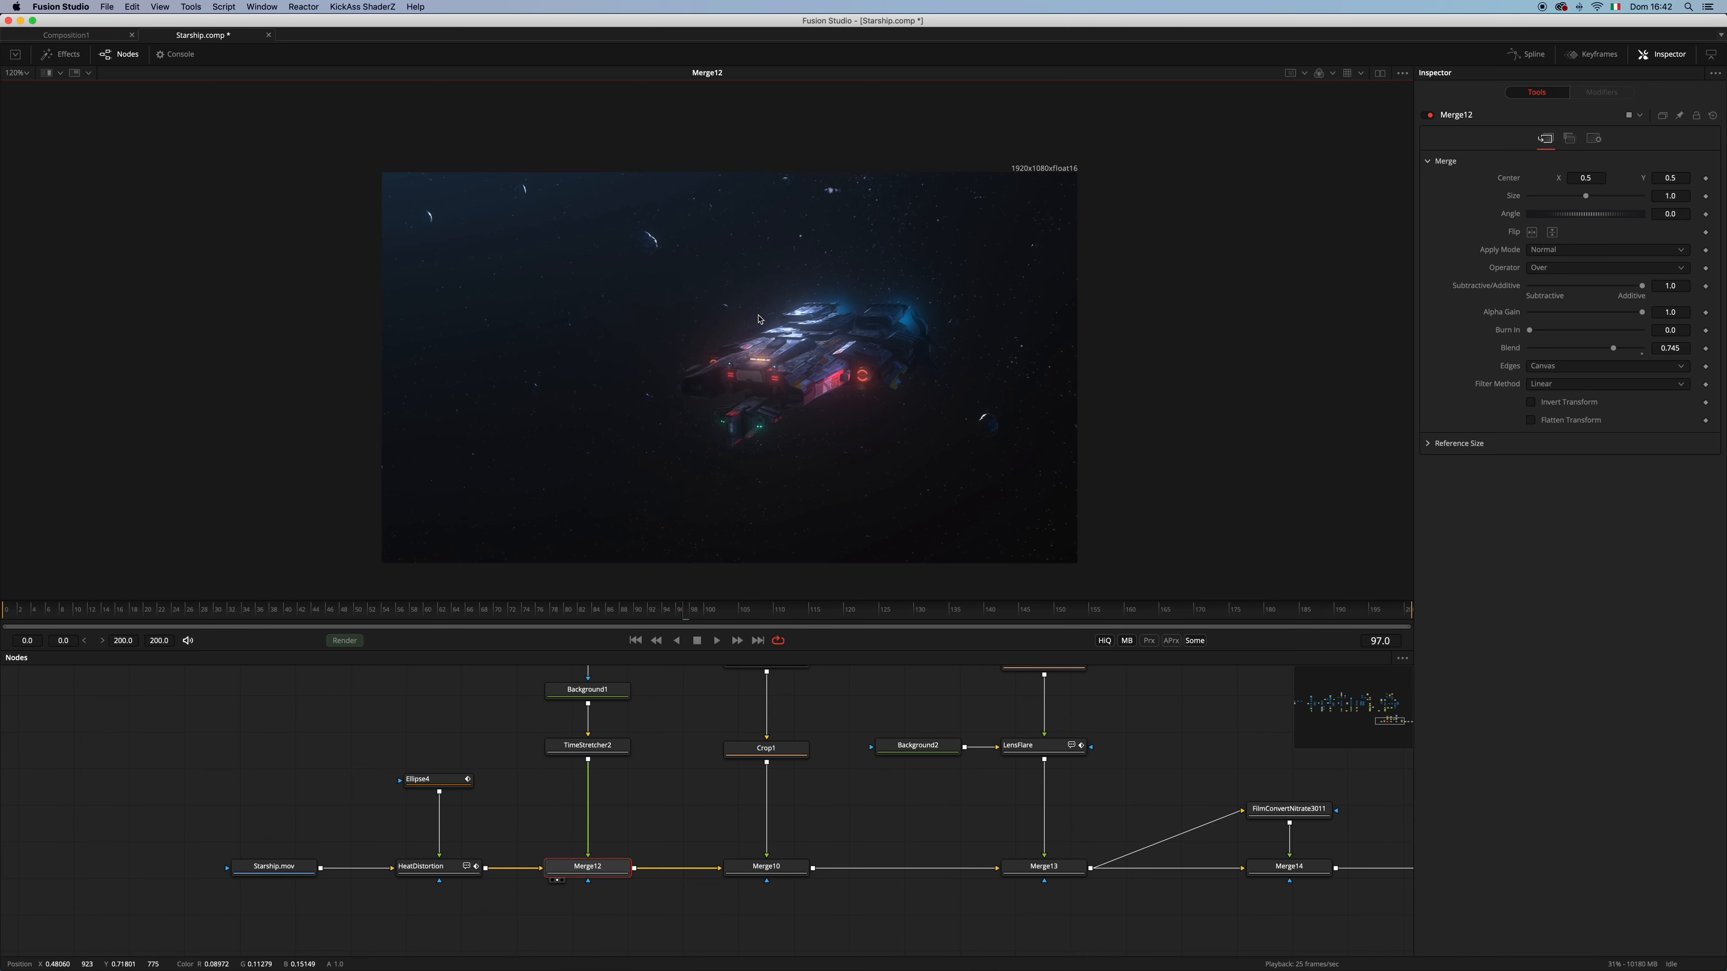
Open the settings of the 9.mp4 loader, display its anamorphic footage in the viewer, and play it
scroll(610, 830, "up", 5)
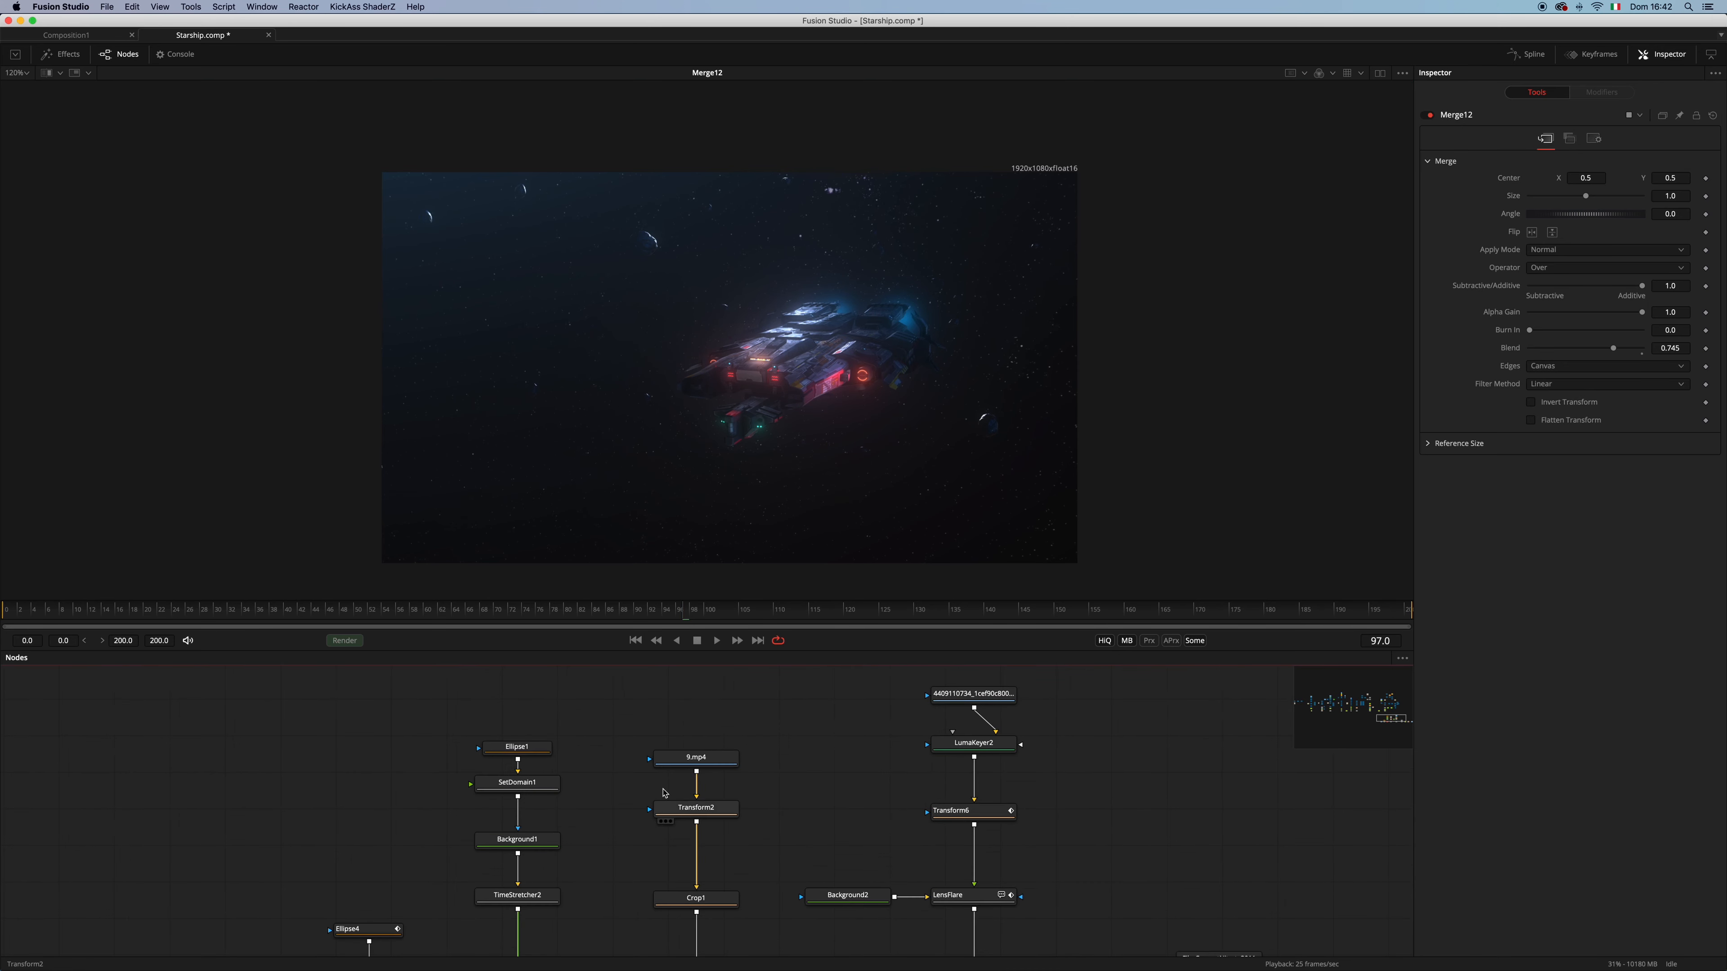
left_click_drag(725, 746, 725, 728)
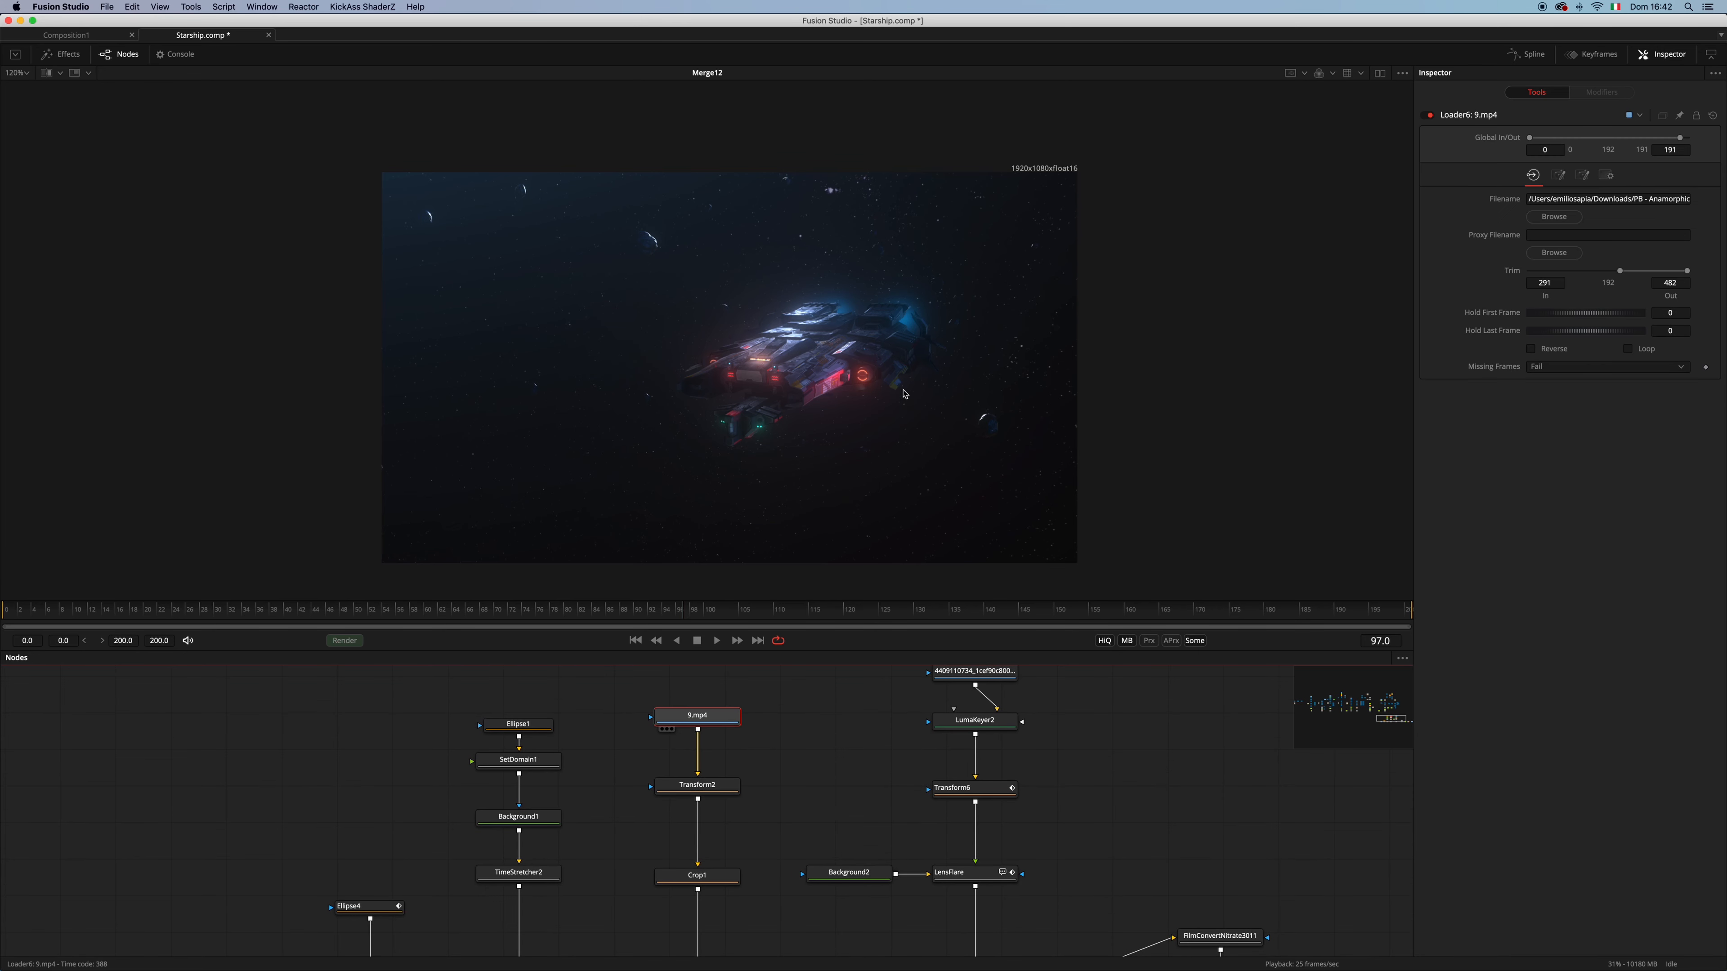
scroll(809, 375, "down", 5)
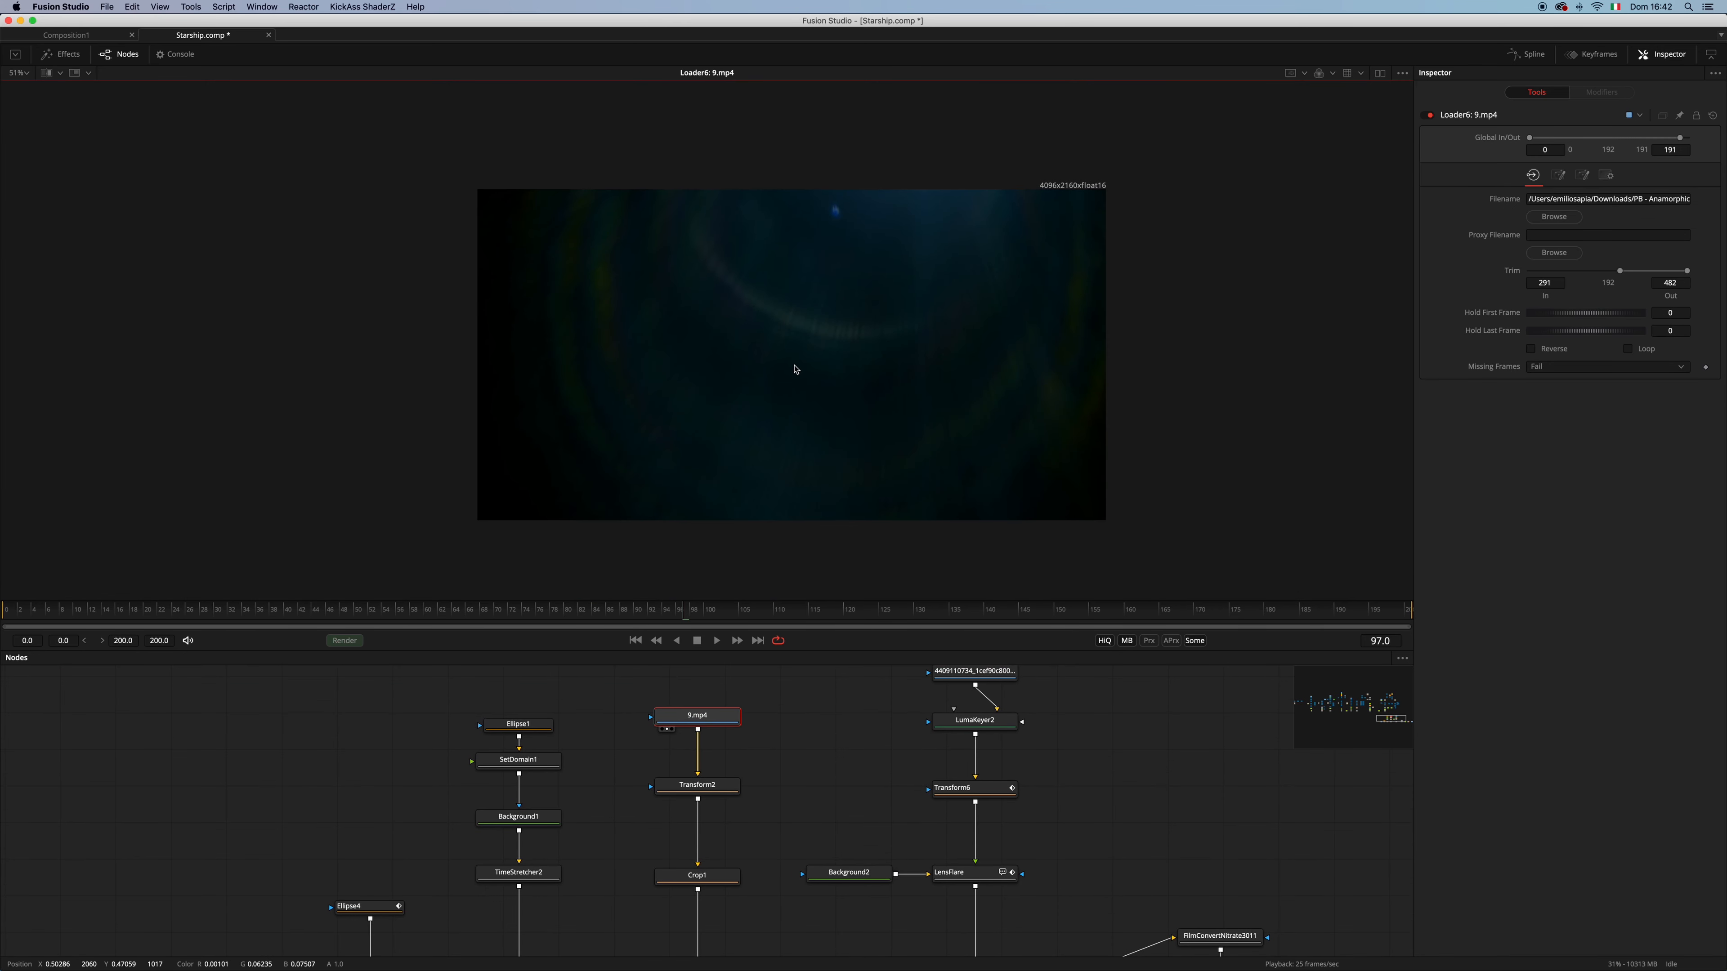
key("space")
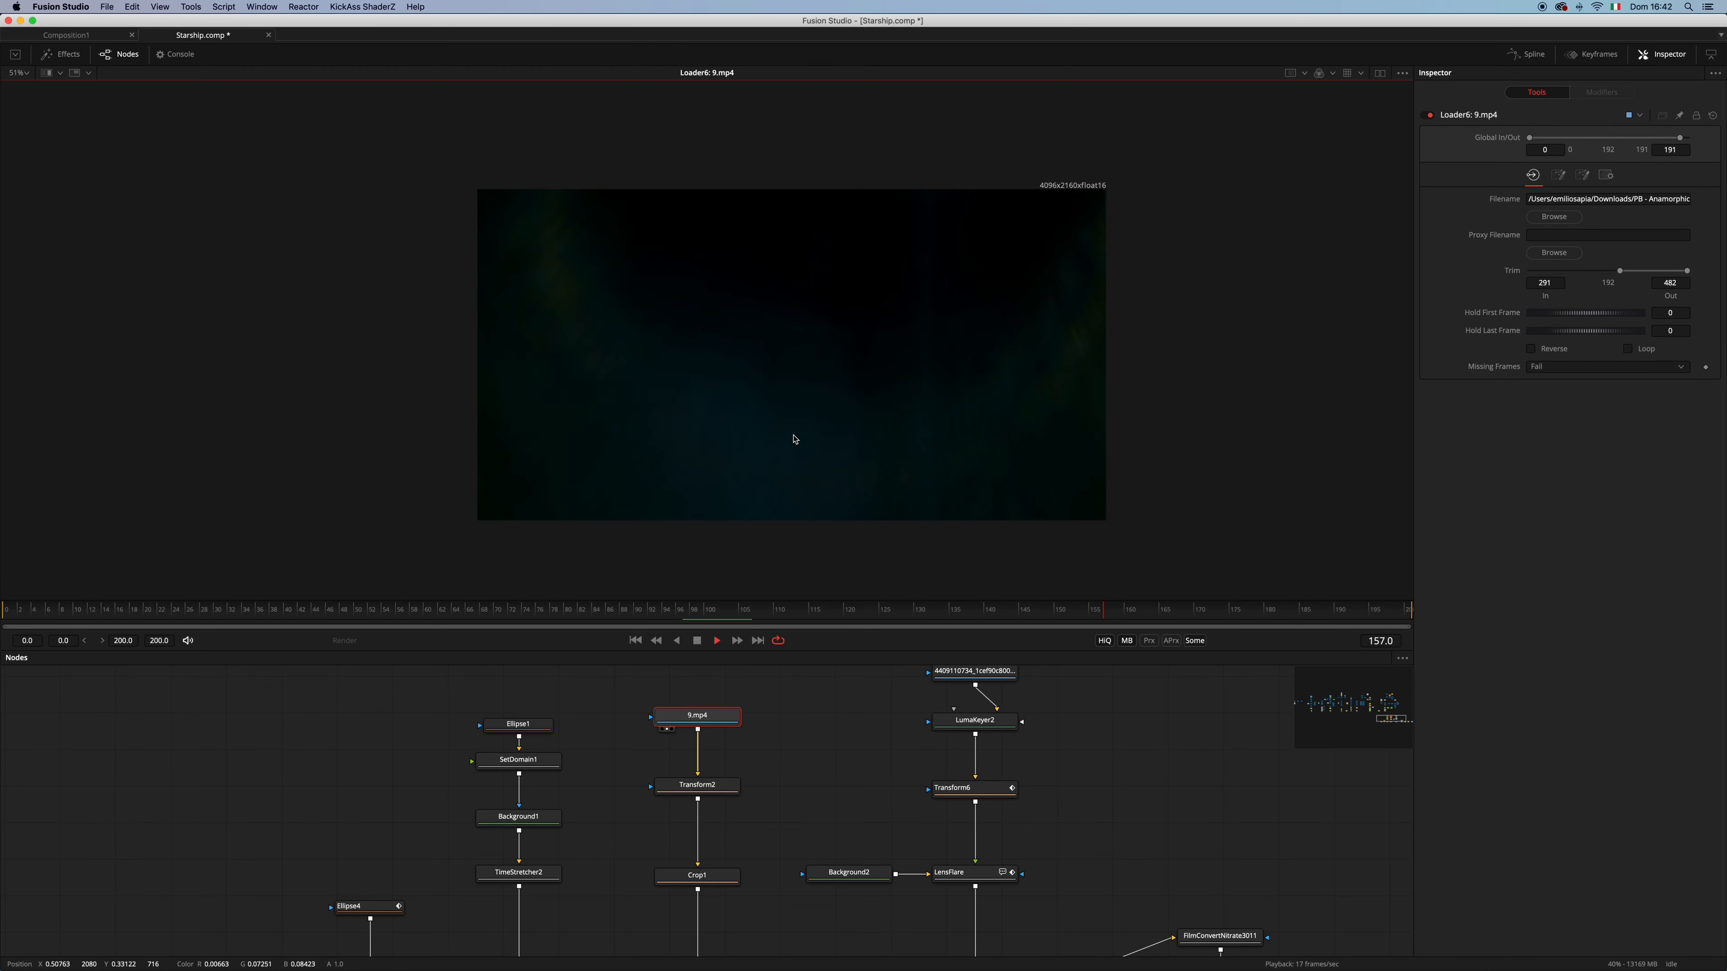
key("space")
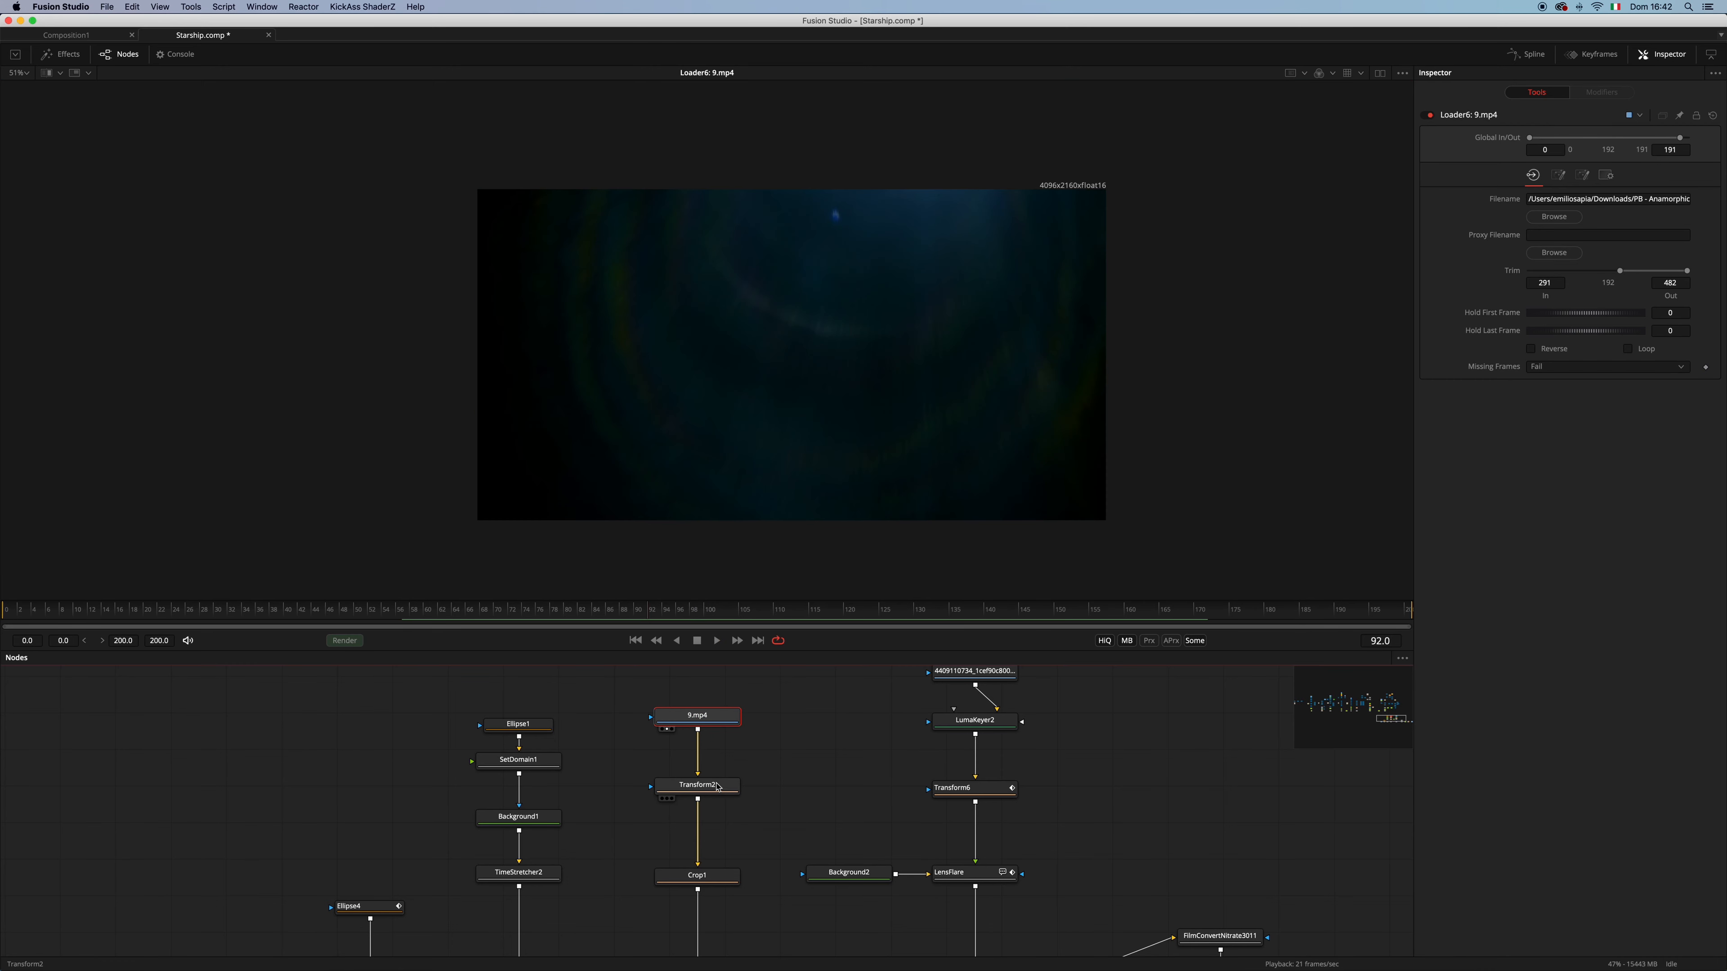
Display the Transform2 and Crop1 outputs in turn, and play the cropped footage from an earlier frame
left_click_drag(718, 787, 879, 436)
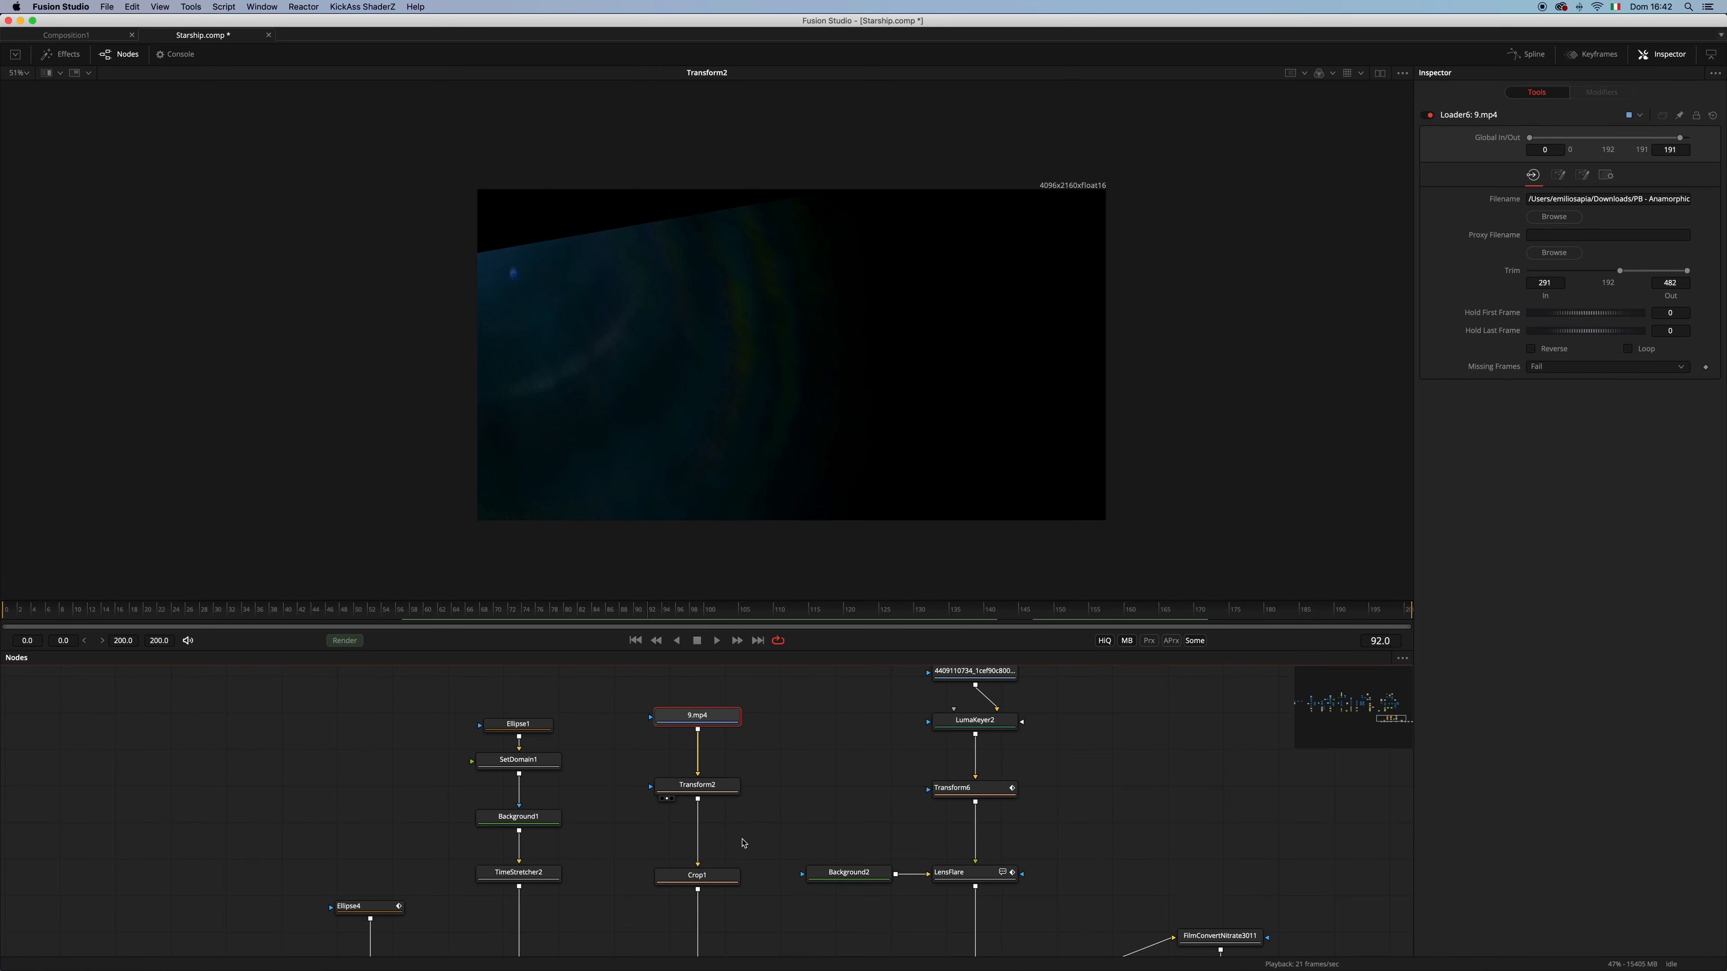
scroll(744, 843, "down", 2)
left_click_drag(697, 833, 858, 457)
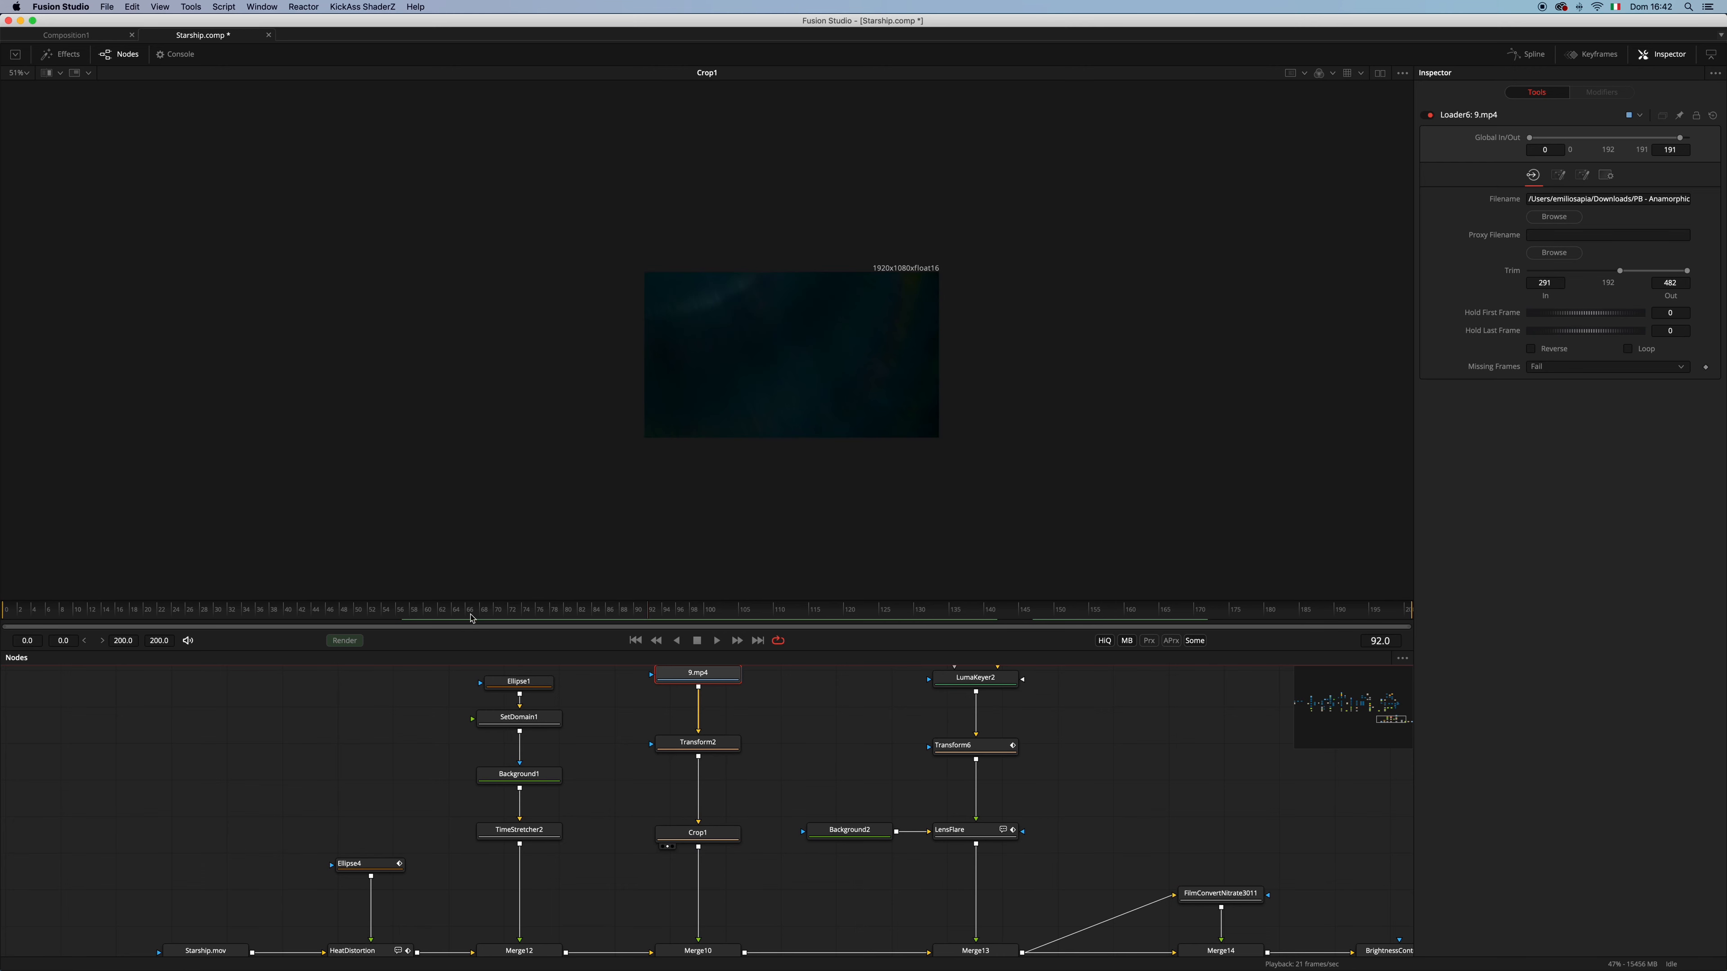
left_click_drag(472, 617, 419, 629)
key("space")
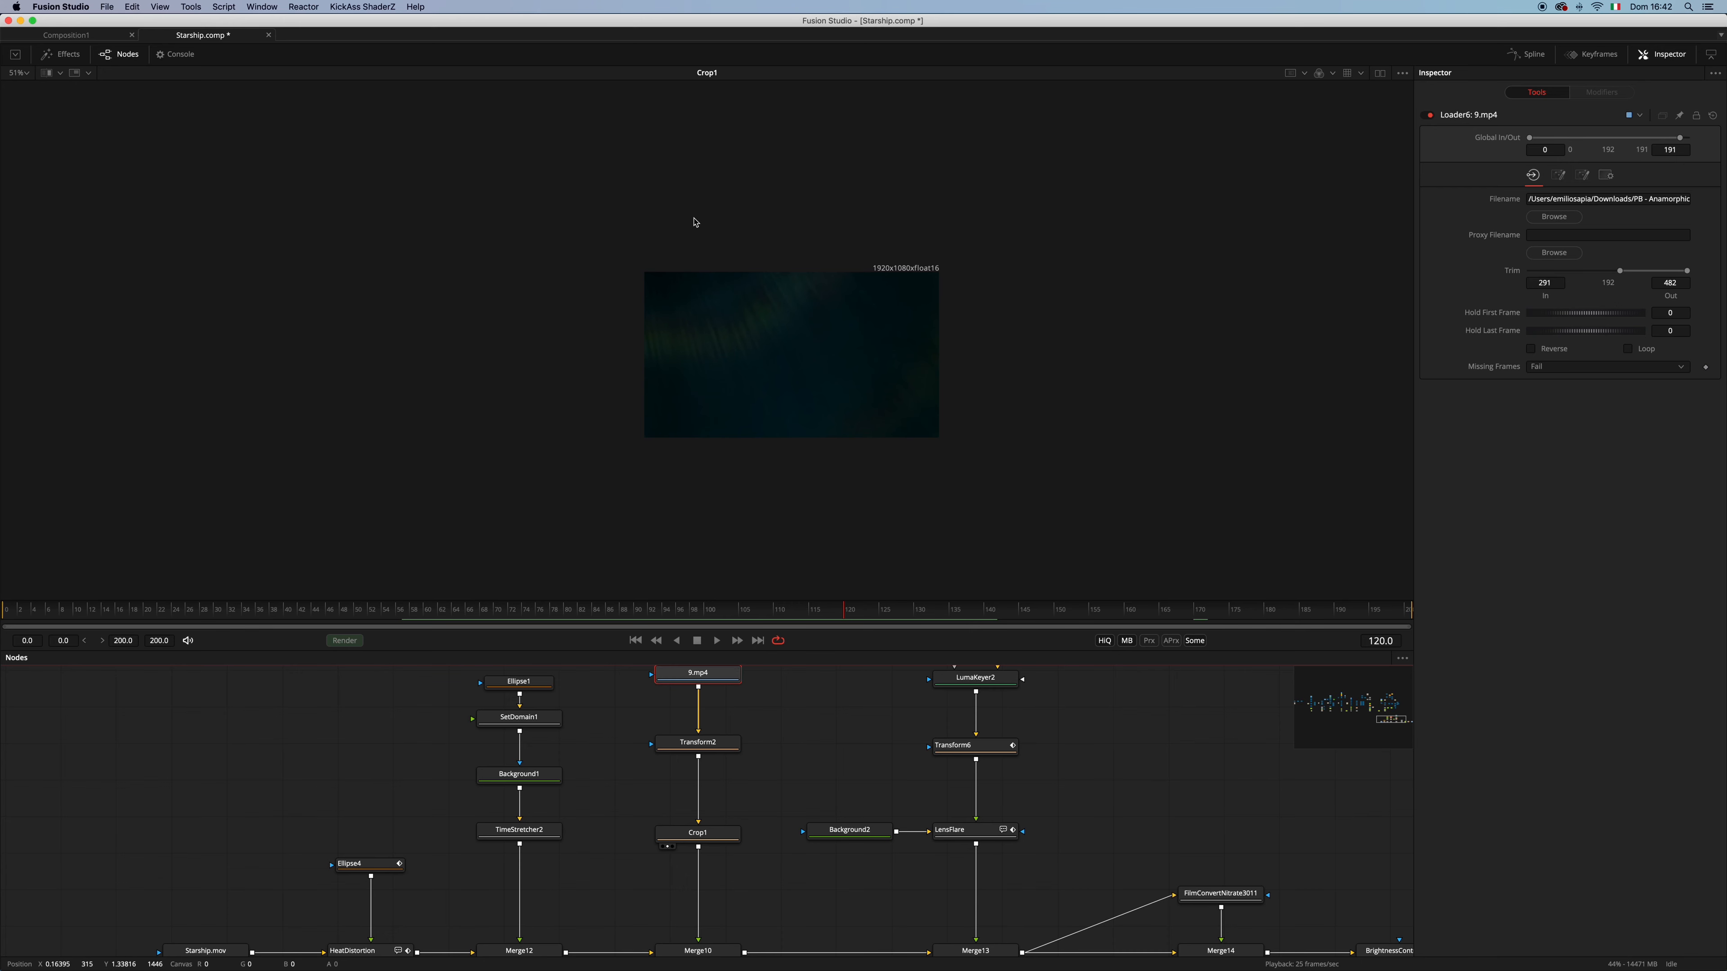
Undo the accidental move of Merge12 and display the Merge10 output fitted to the viewer
scroll(591, 796, "down", 3)
left_click_drag(530, 894, 576, 806)
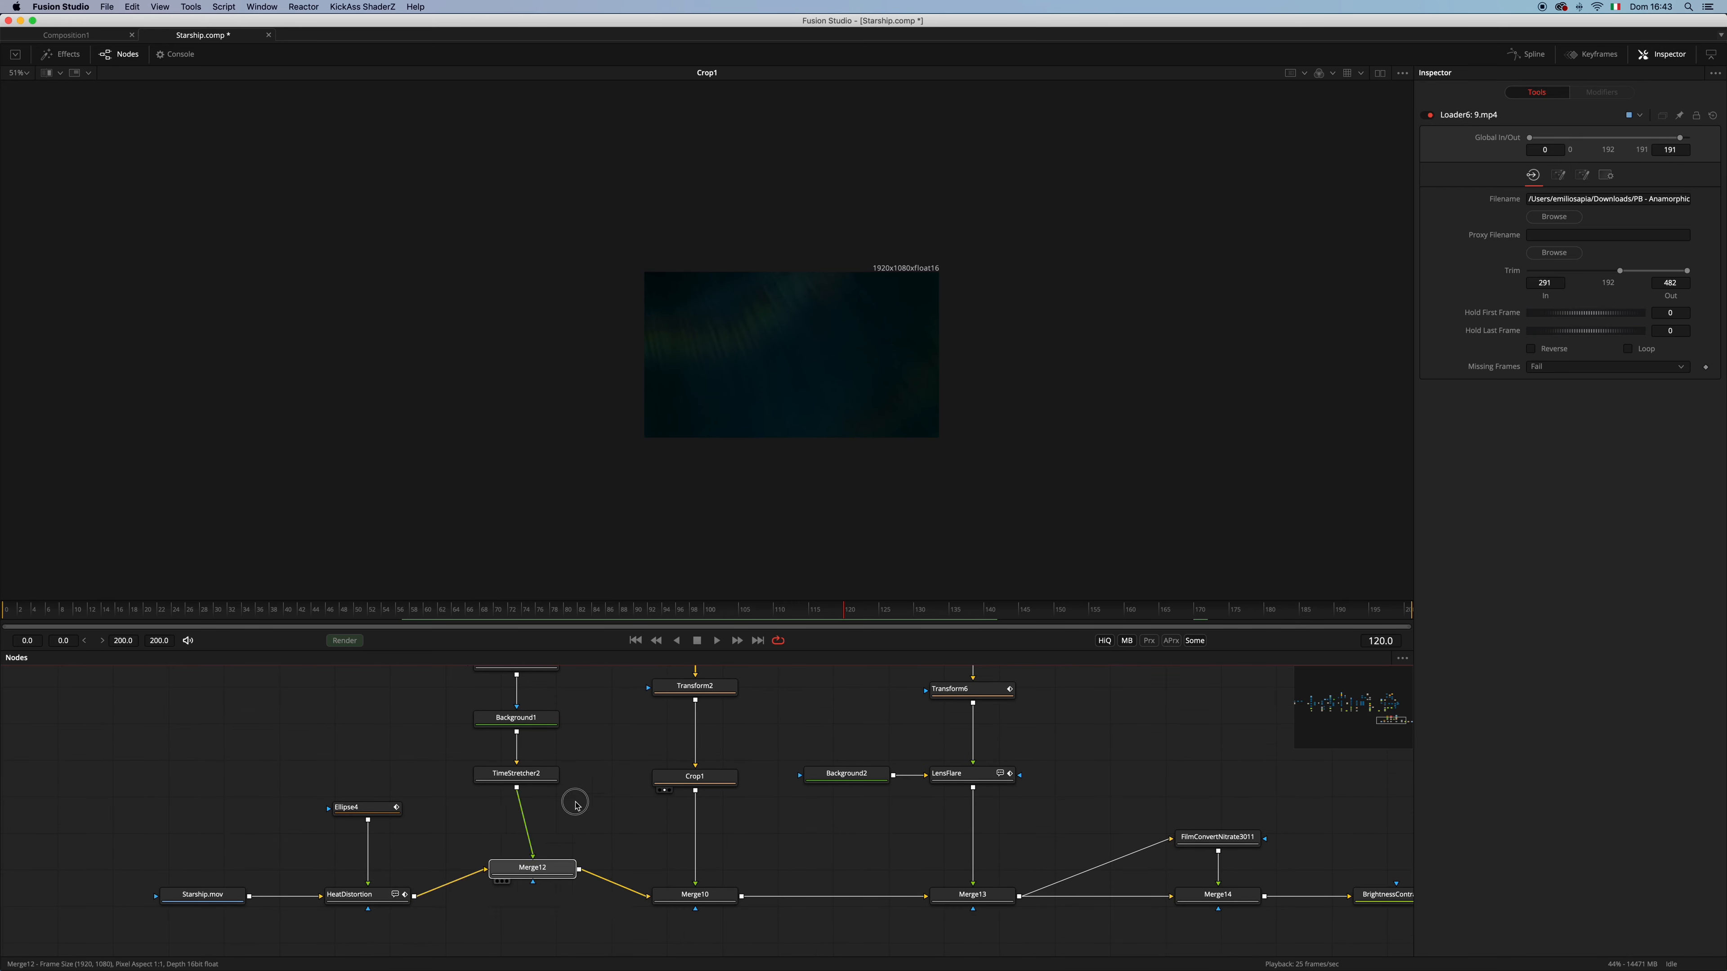
key("super+z")
key("2")
key("super+f")
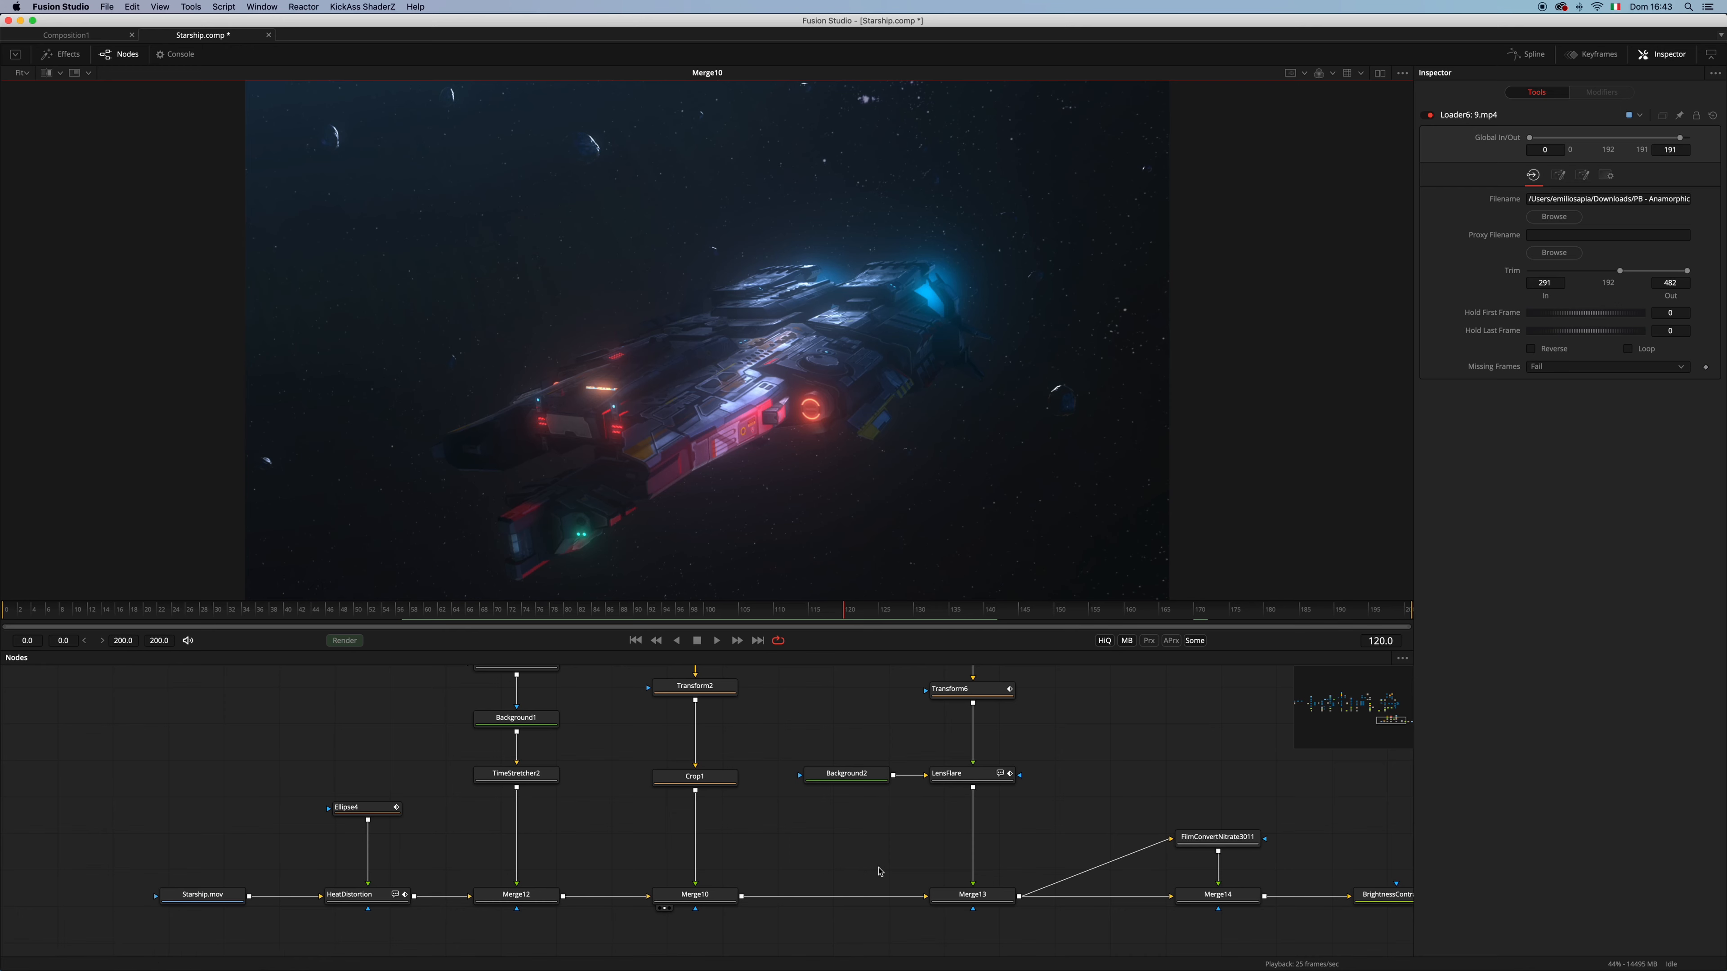
Open the settings of the Background2 node that feeds LensFlare, and clear the node selection
scroll(981, 864, "up", 5)
scroll(982, 864, "right", 2)
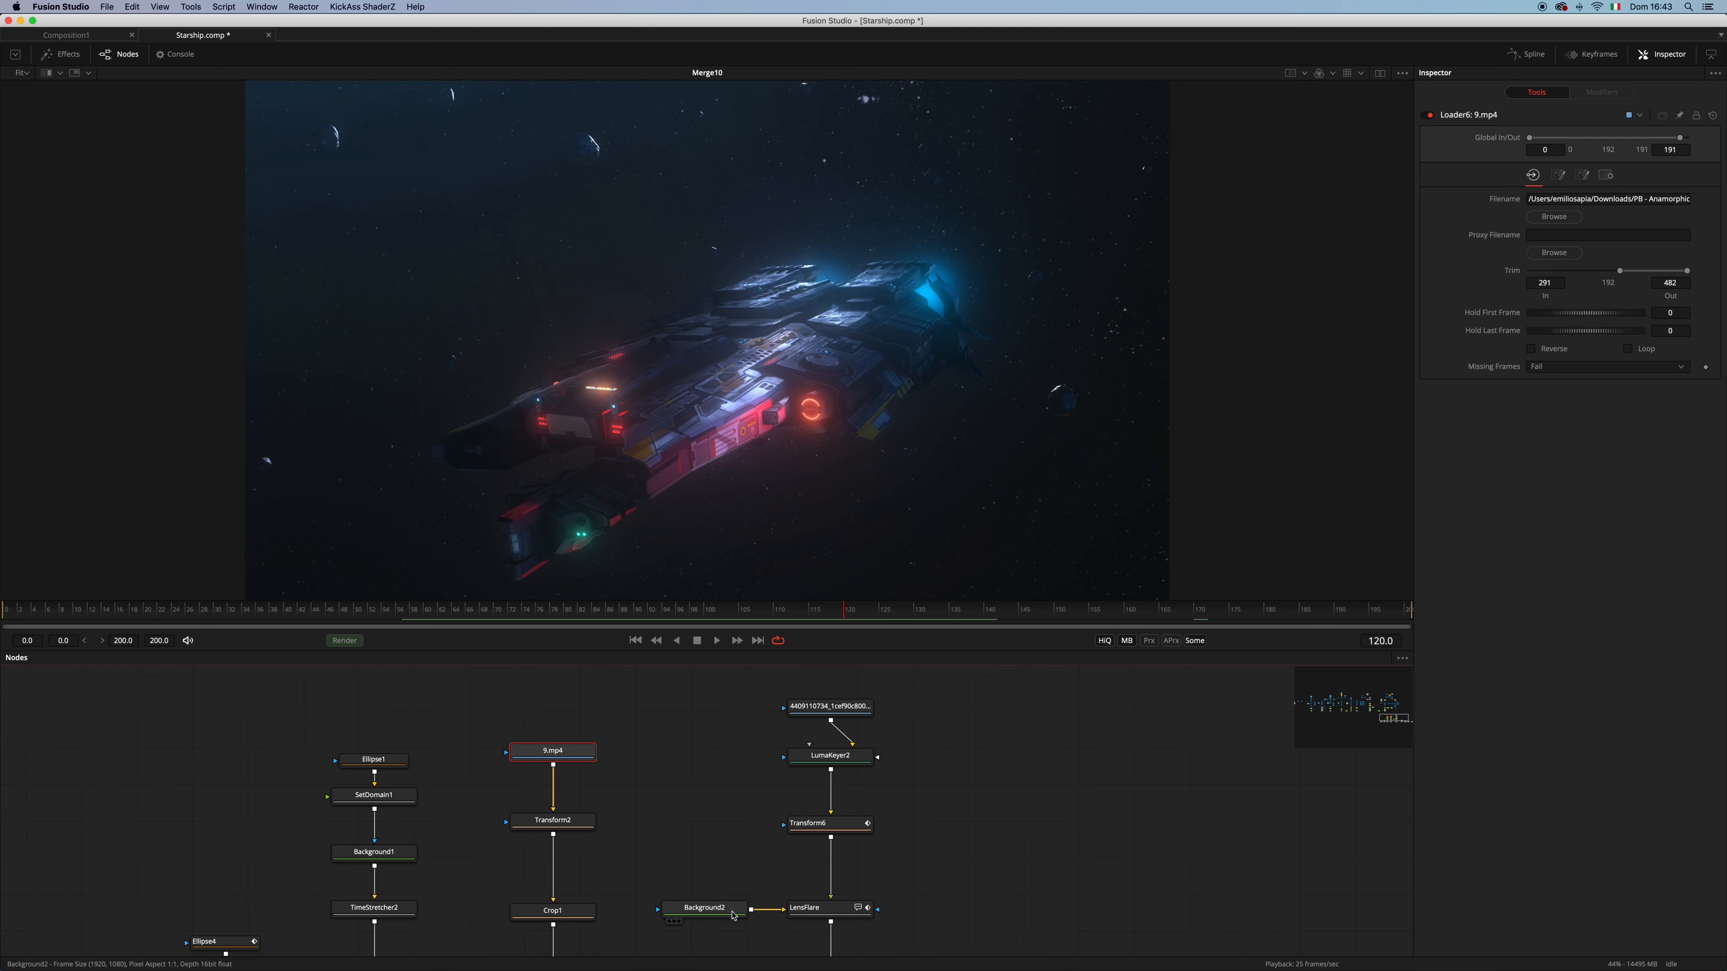
left_click_drag(729, 913, 727, 914)
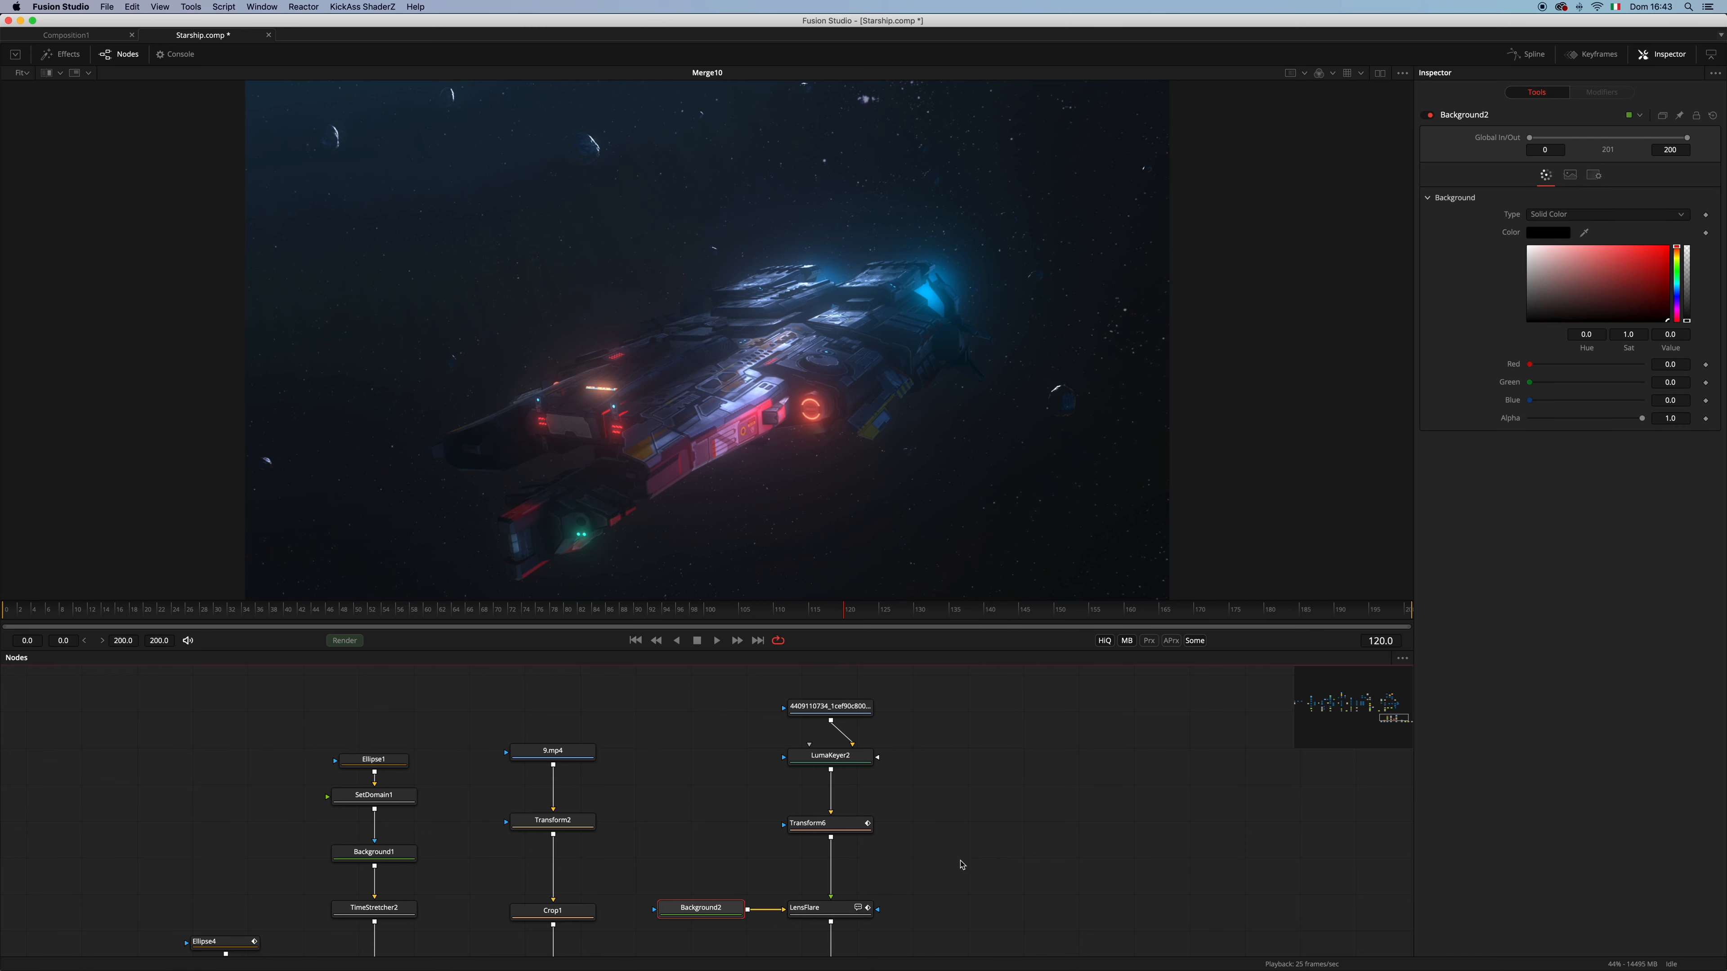
scroll(949, 826, "down", 1)
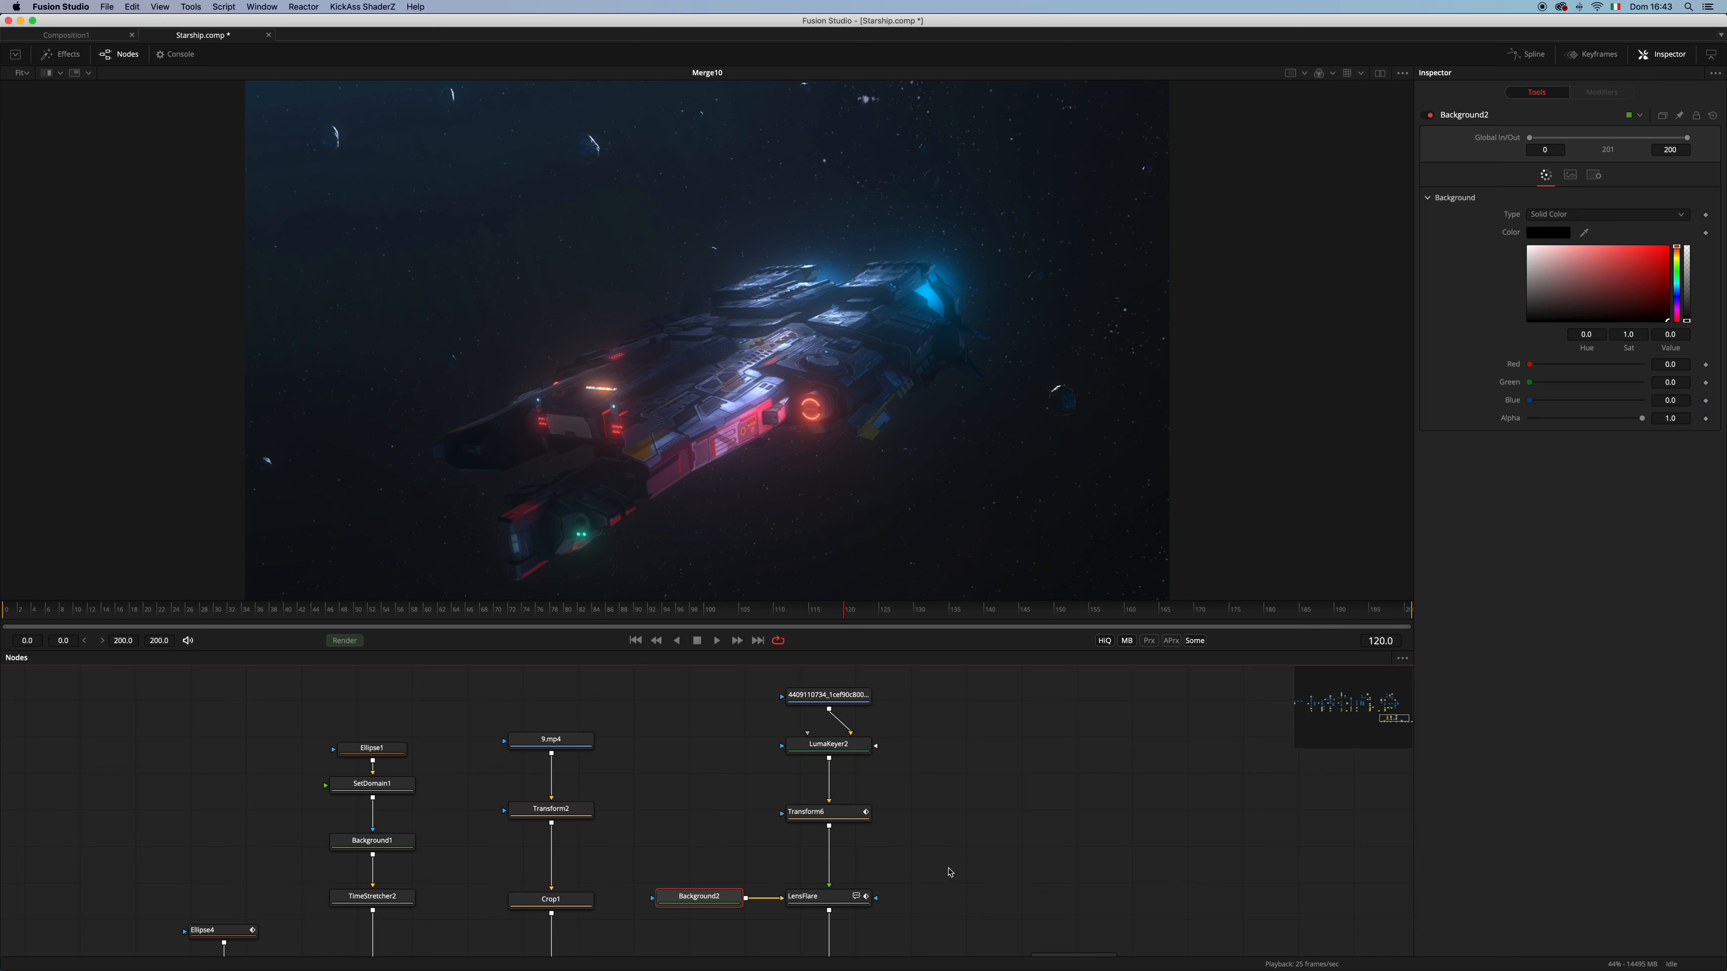
left_click(958, 847)
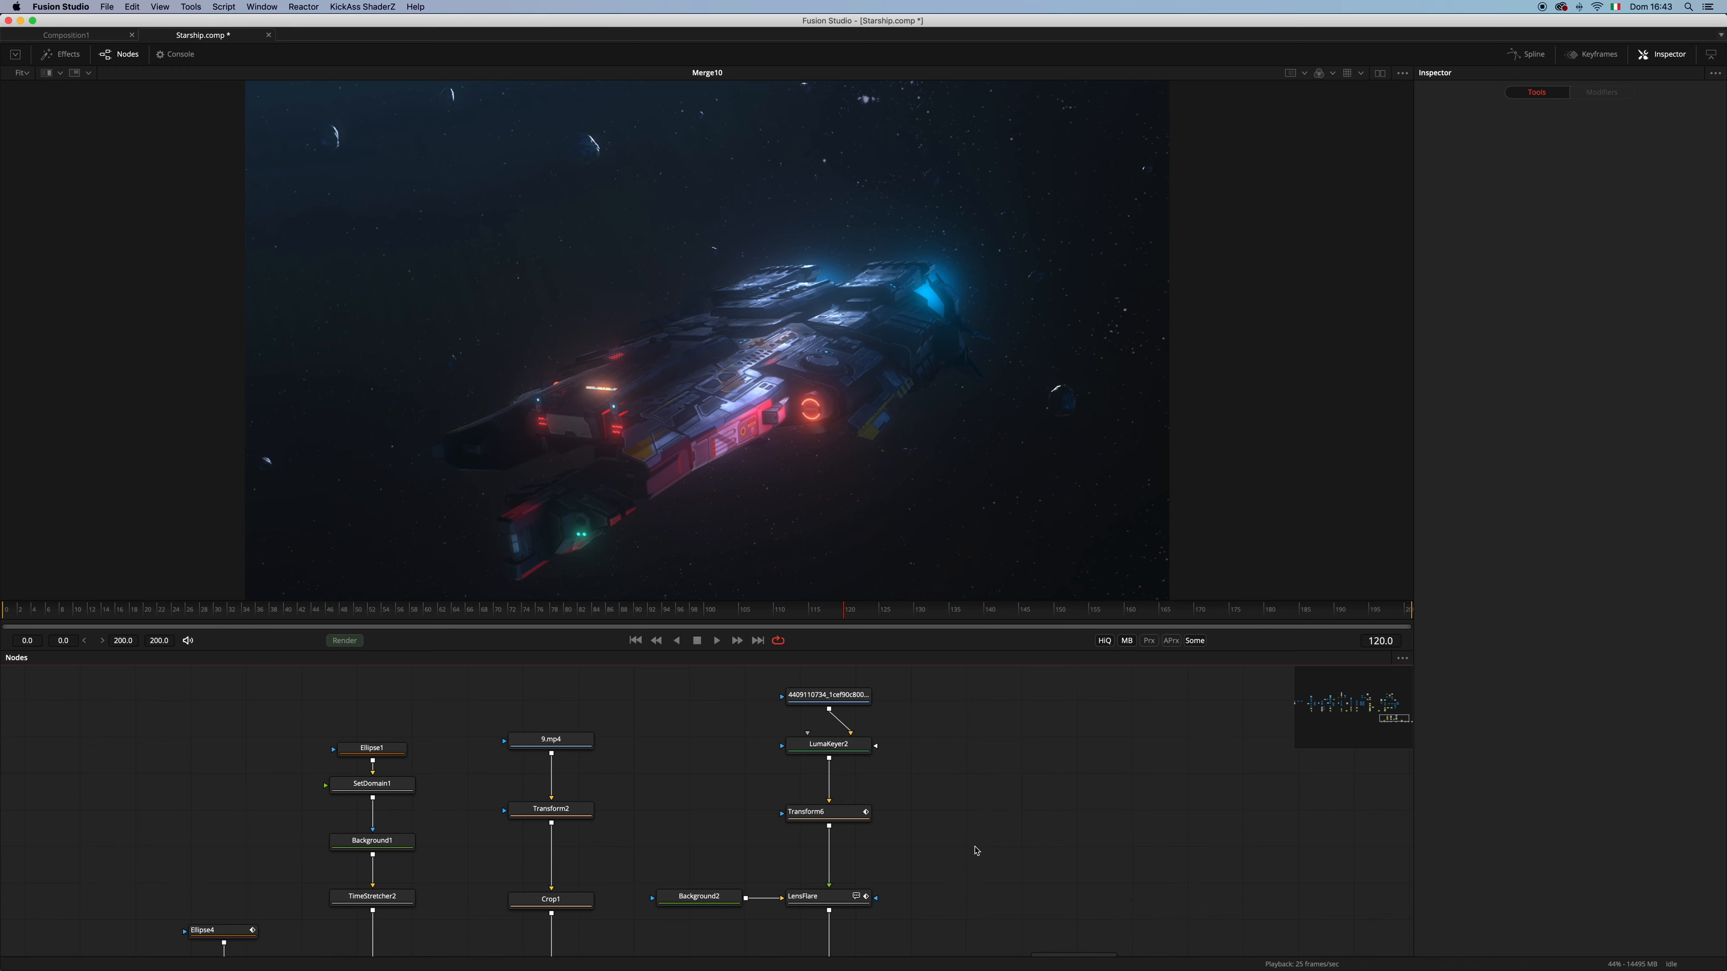
Display the LensFlare output, play the flare animation, and scrub the timeline to frame 172
scroll(952, 823, "down", 3)
scroll(945, 857, "up", 3)
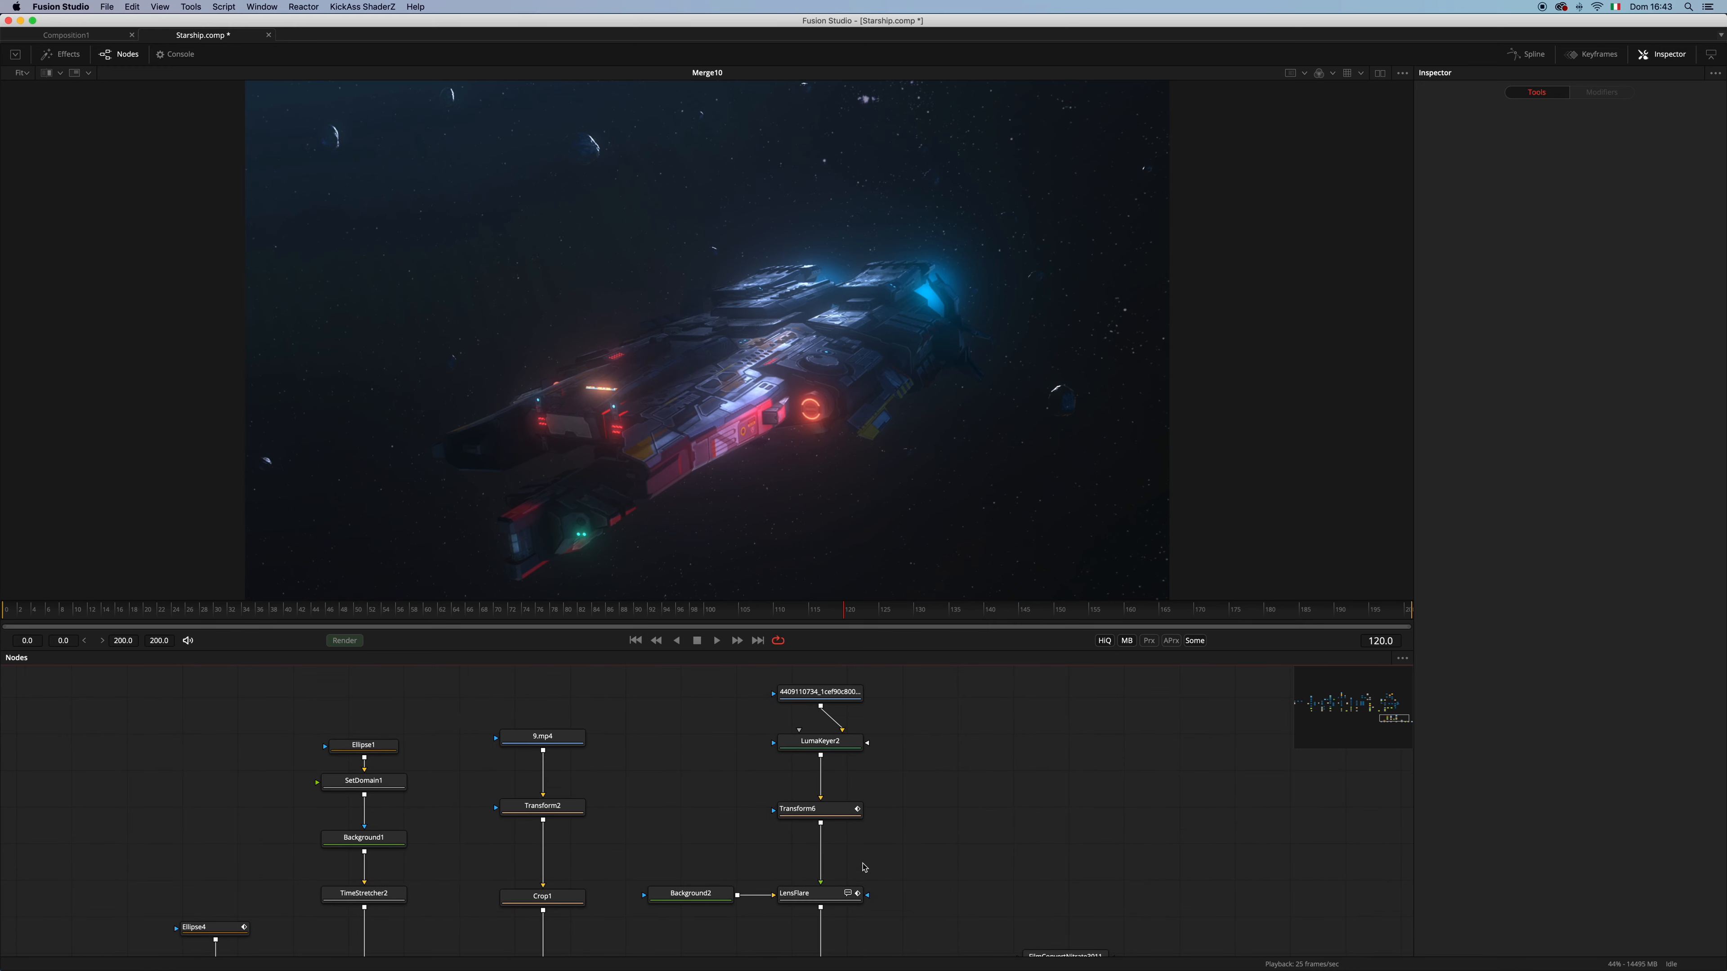
left_click(838, 892)
key("2")
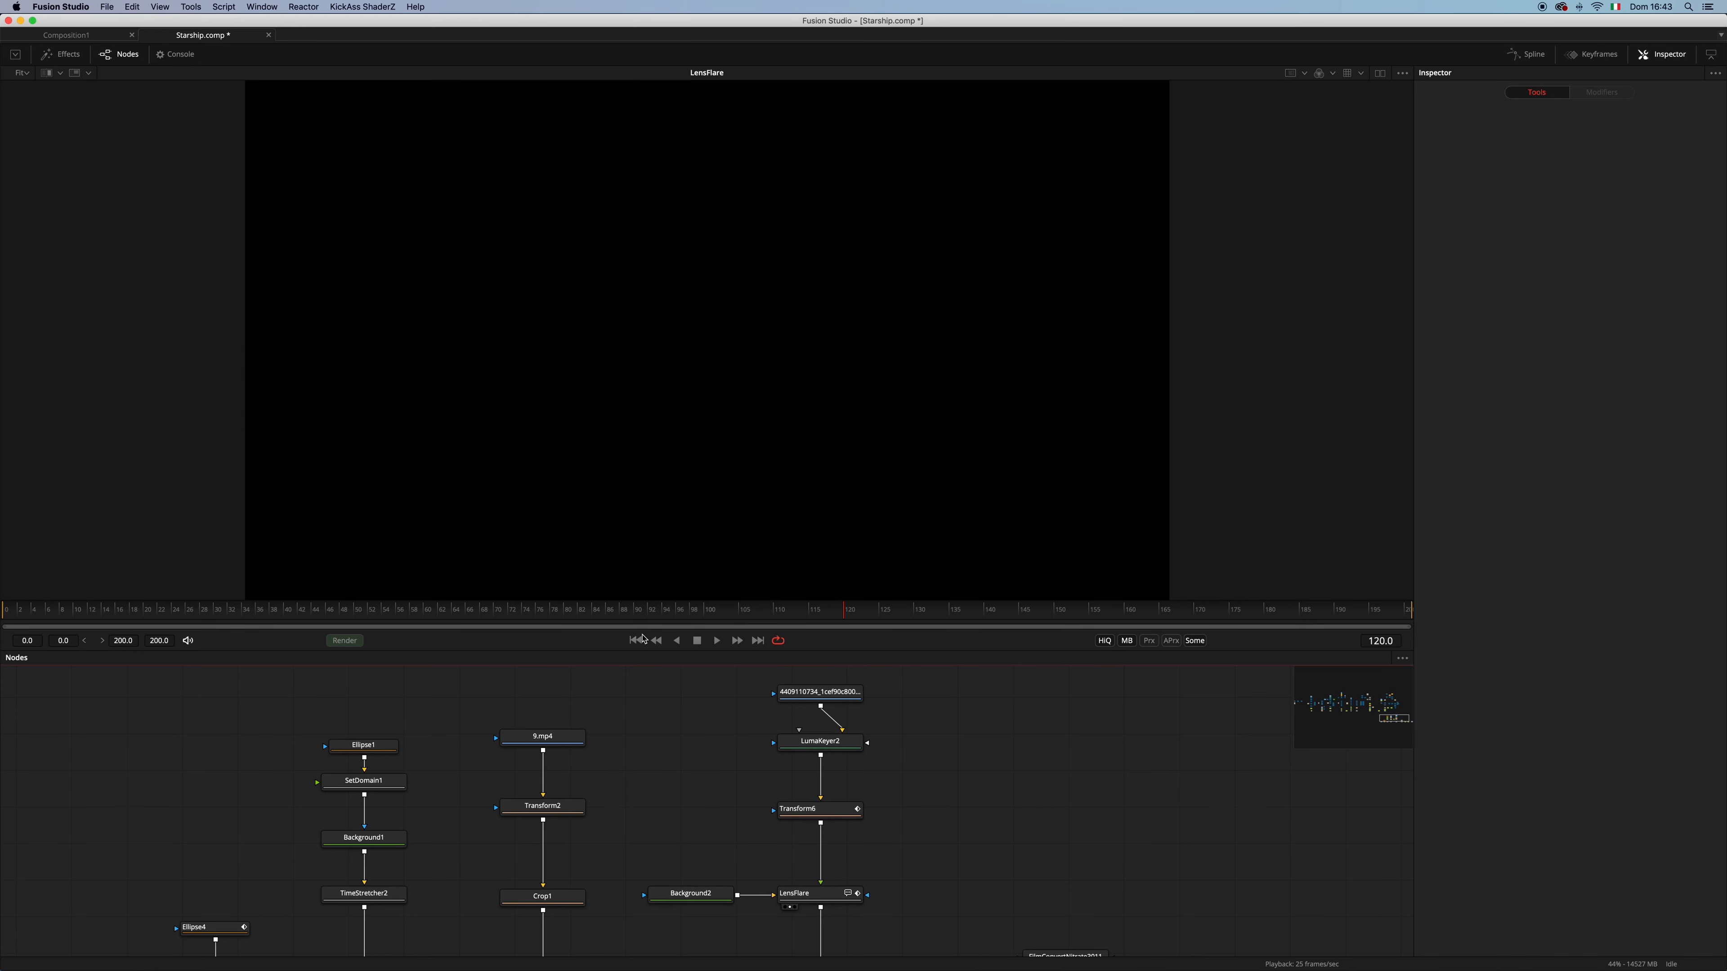
key("space")
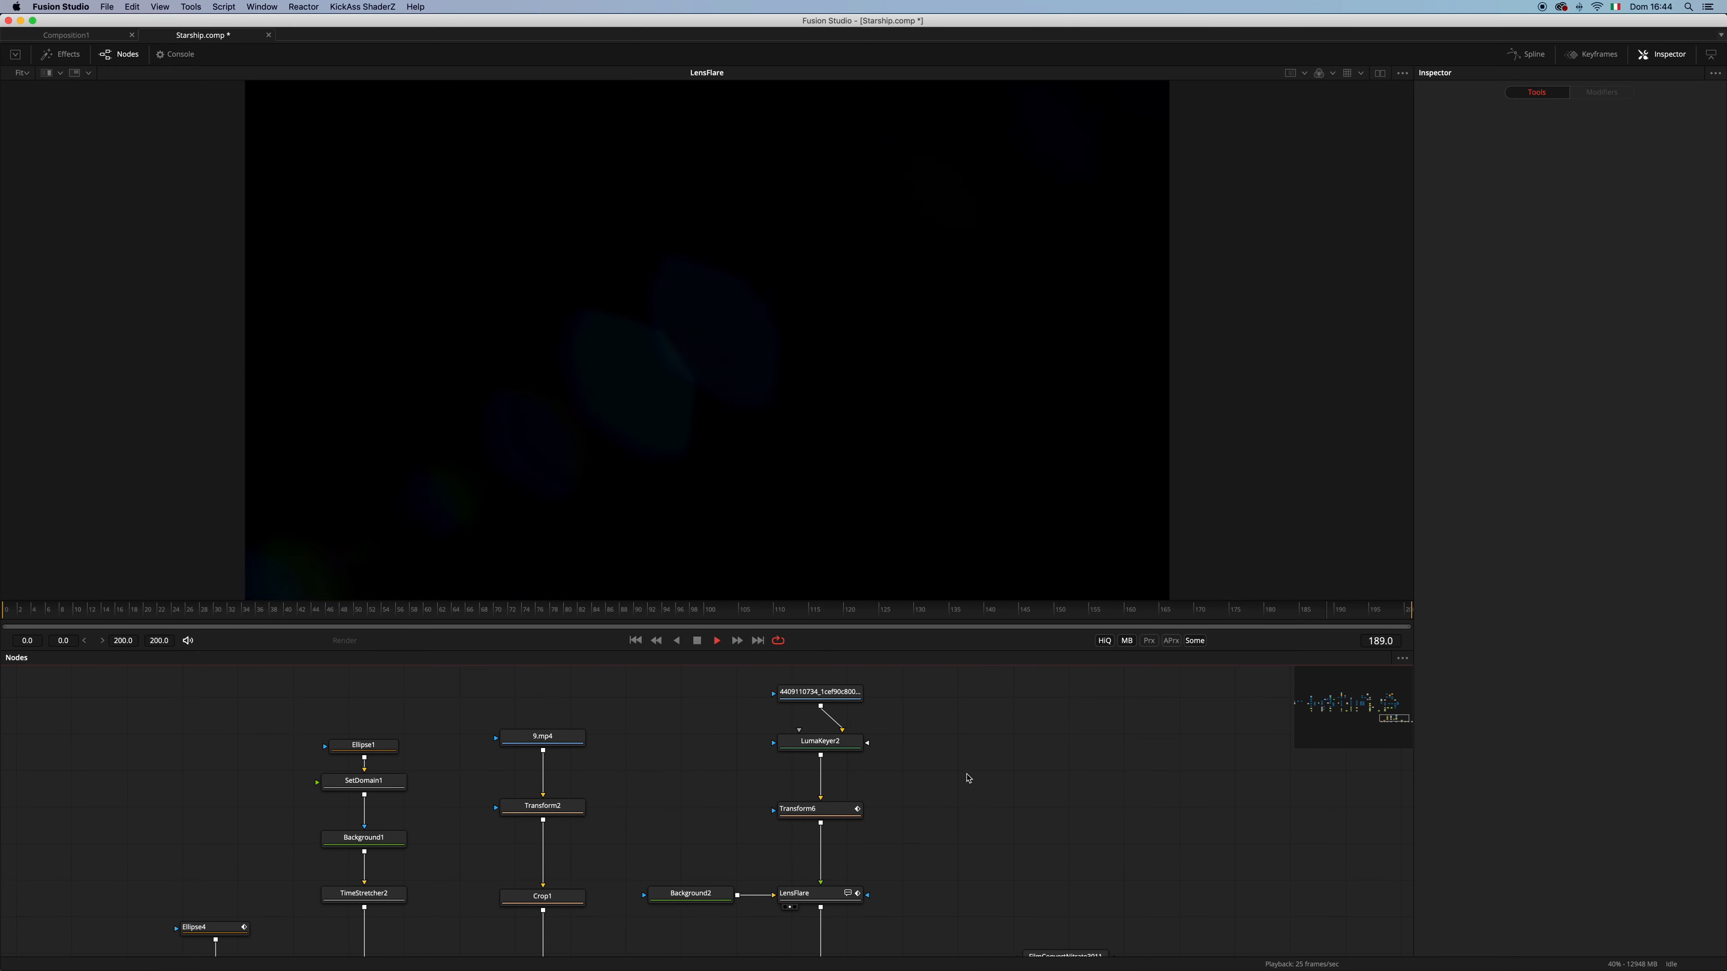
key("space")
left_click_drag(1333, 609, 1208, 605)
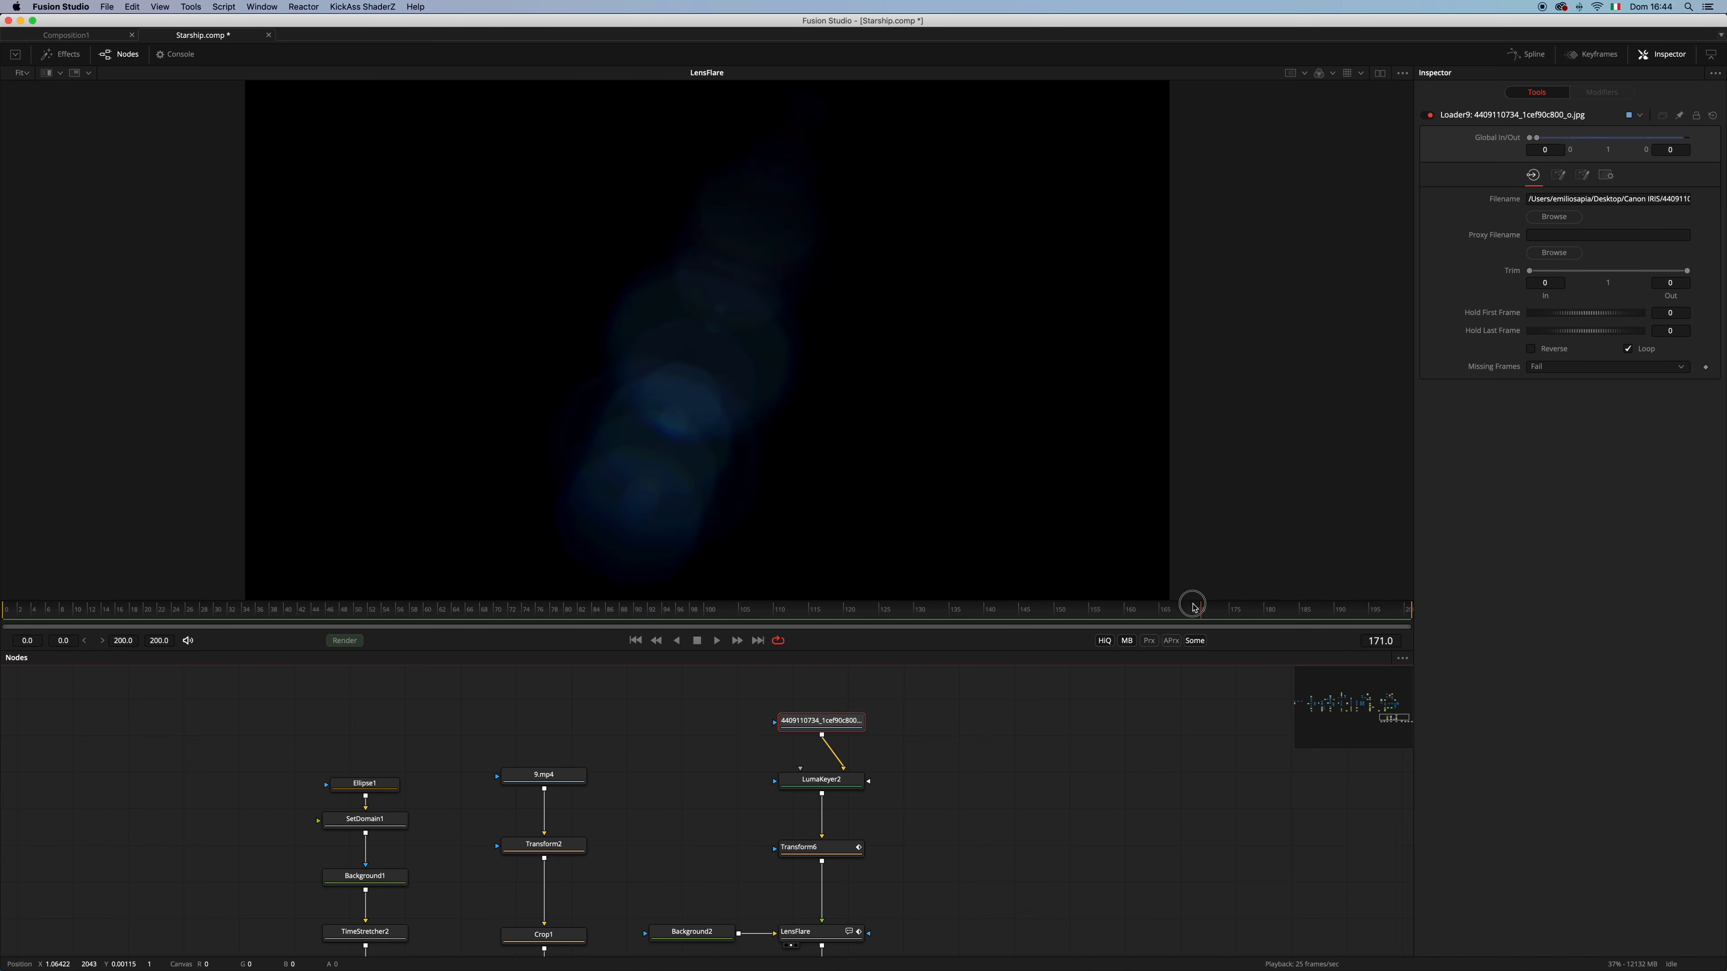
Display the Merge13 output in the viewer and move the timeline to frame 101
scroll(969, 786, "down", 3)
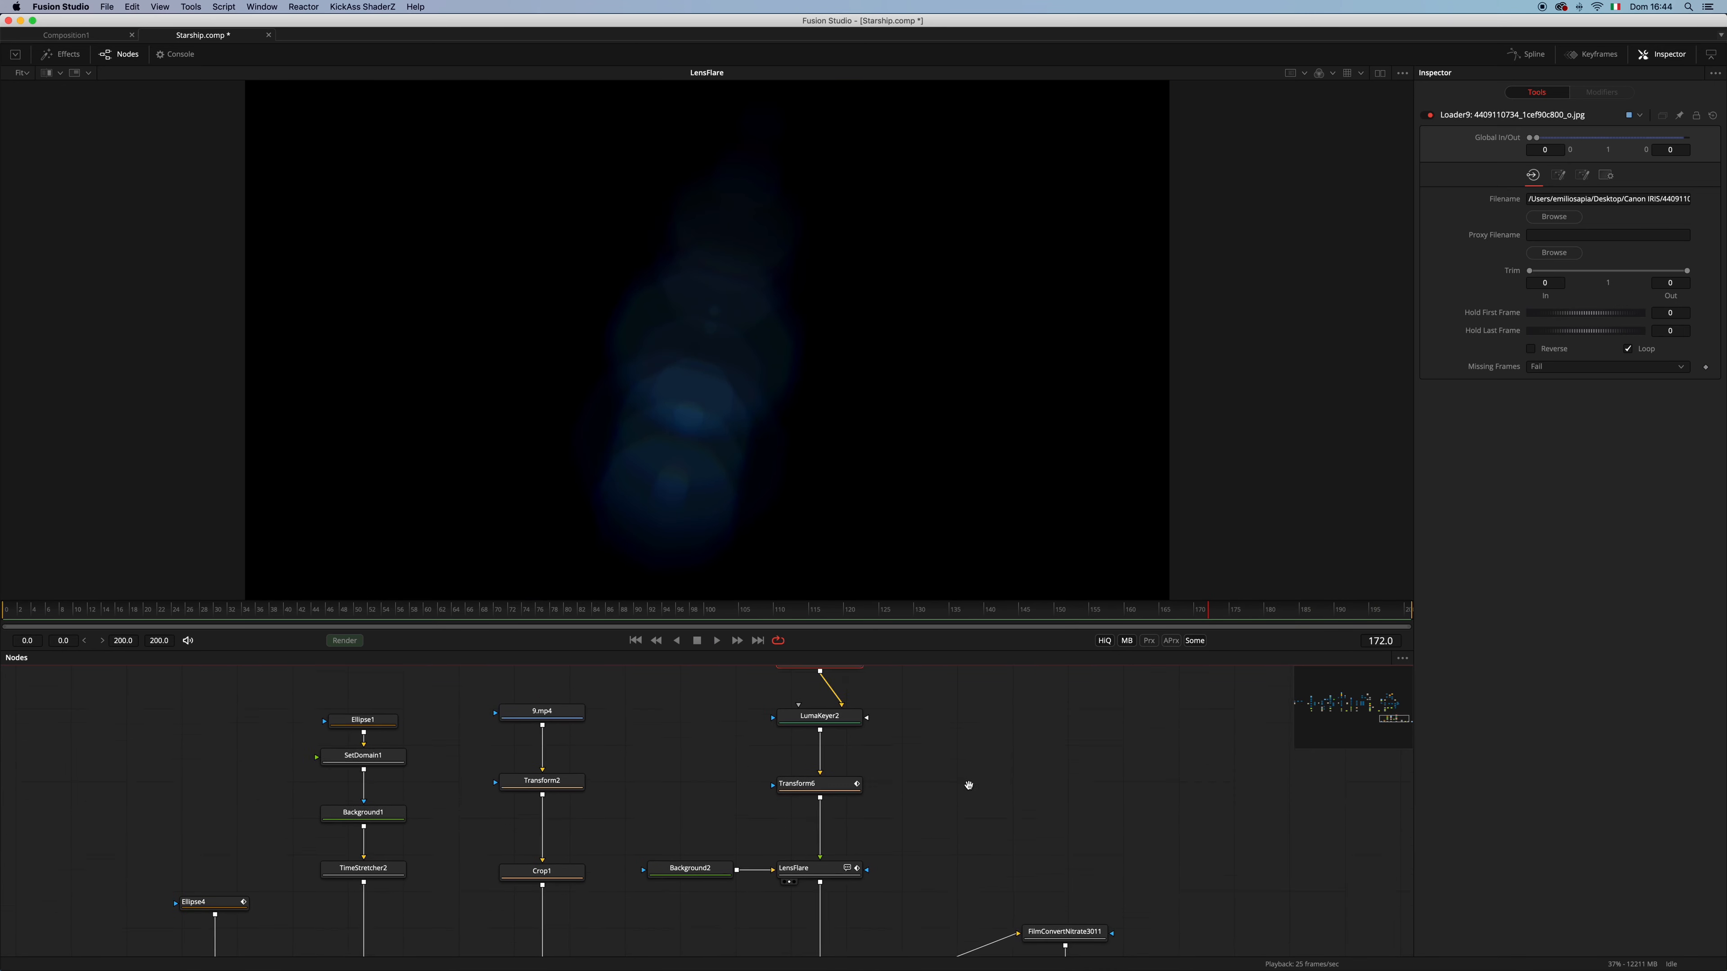
scroll(969, 786, "down", 5)
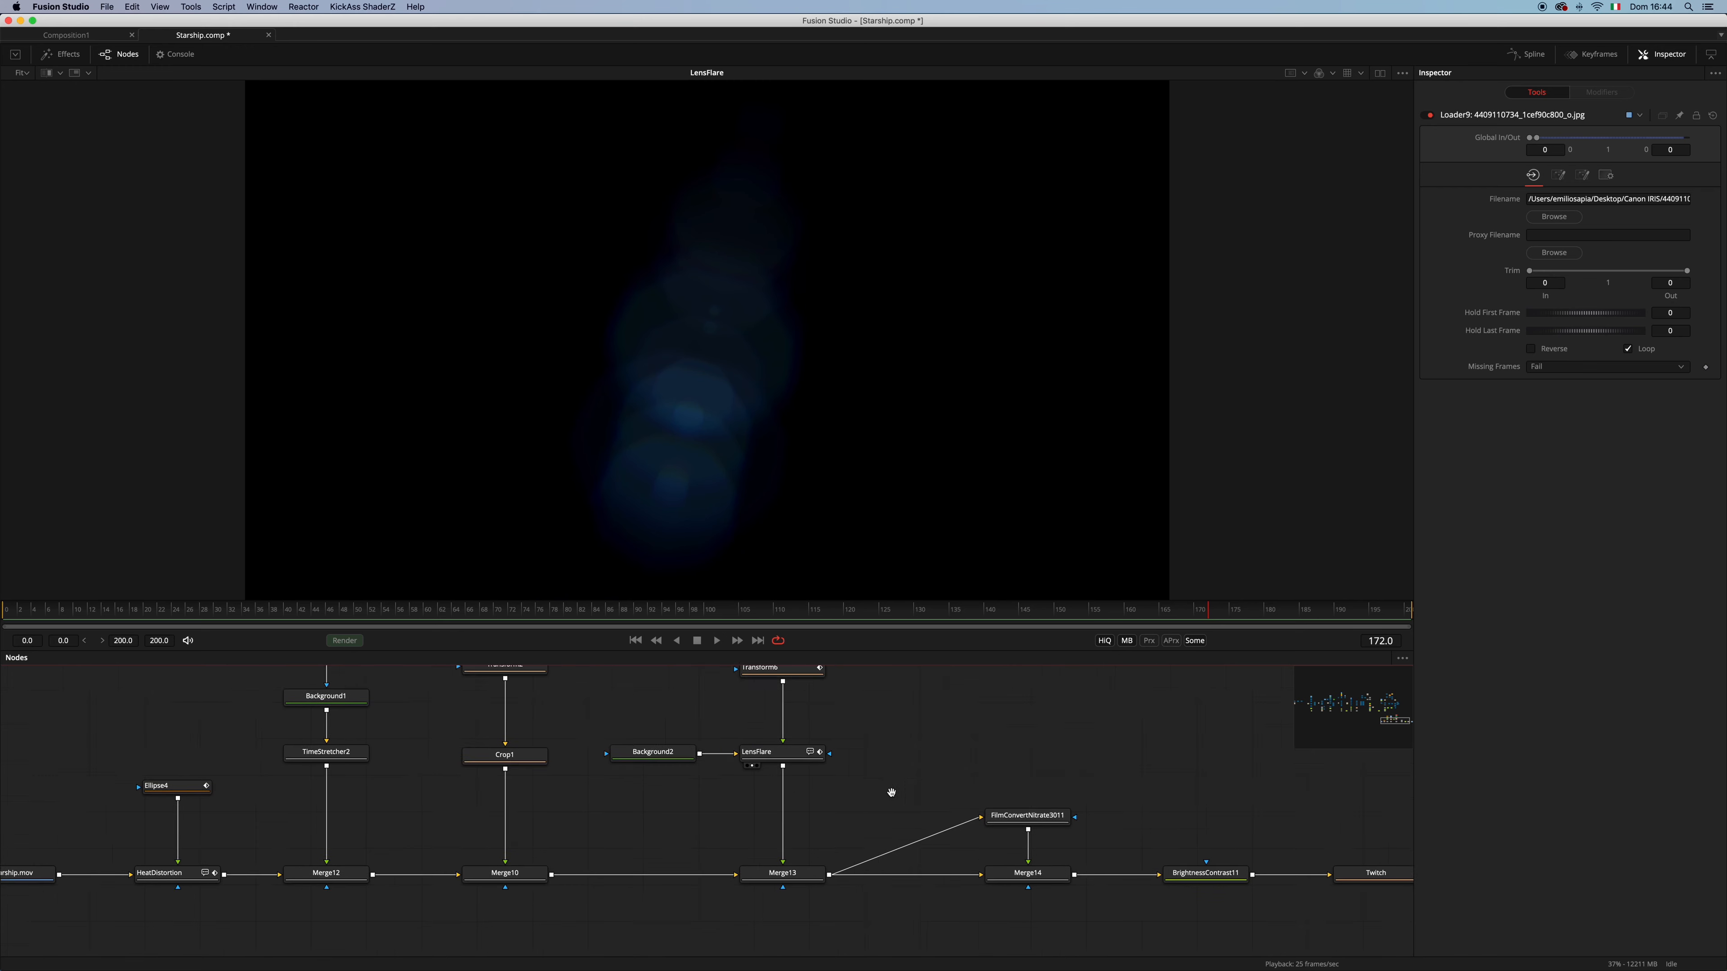
left_click_drag(892, 793, 792, 815)
left_click_drag(707, 889, 916, 425)
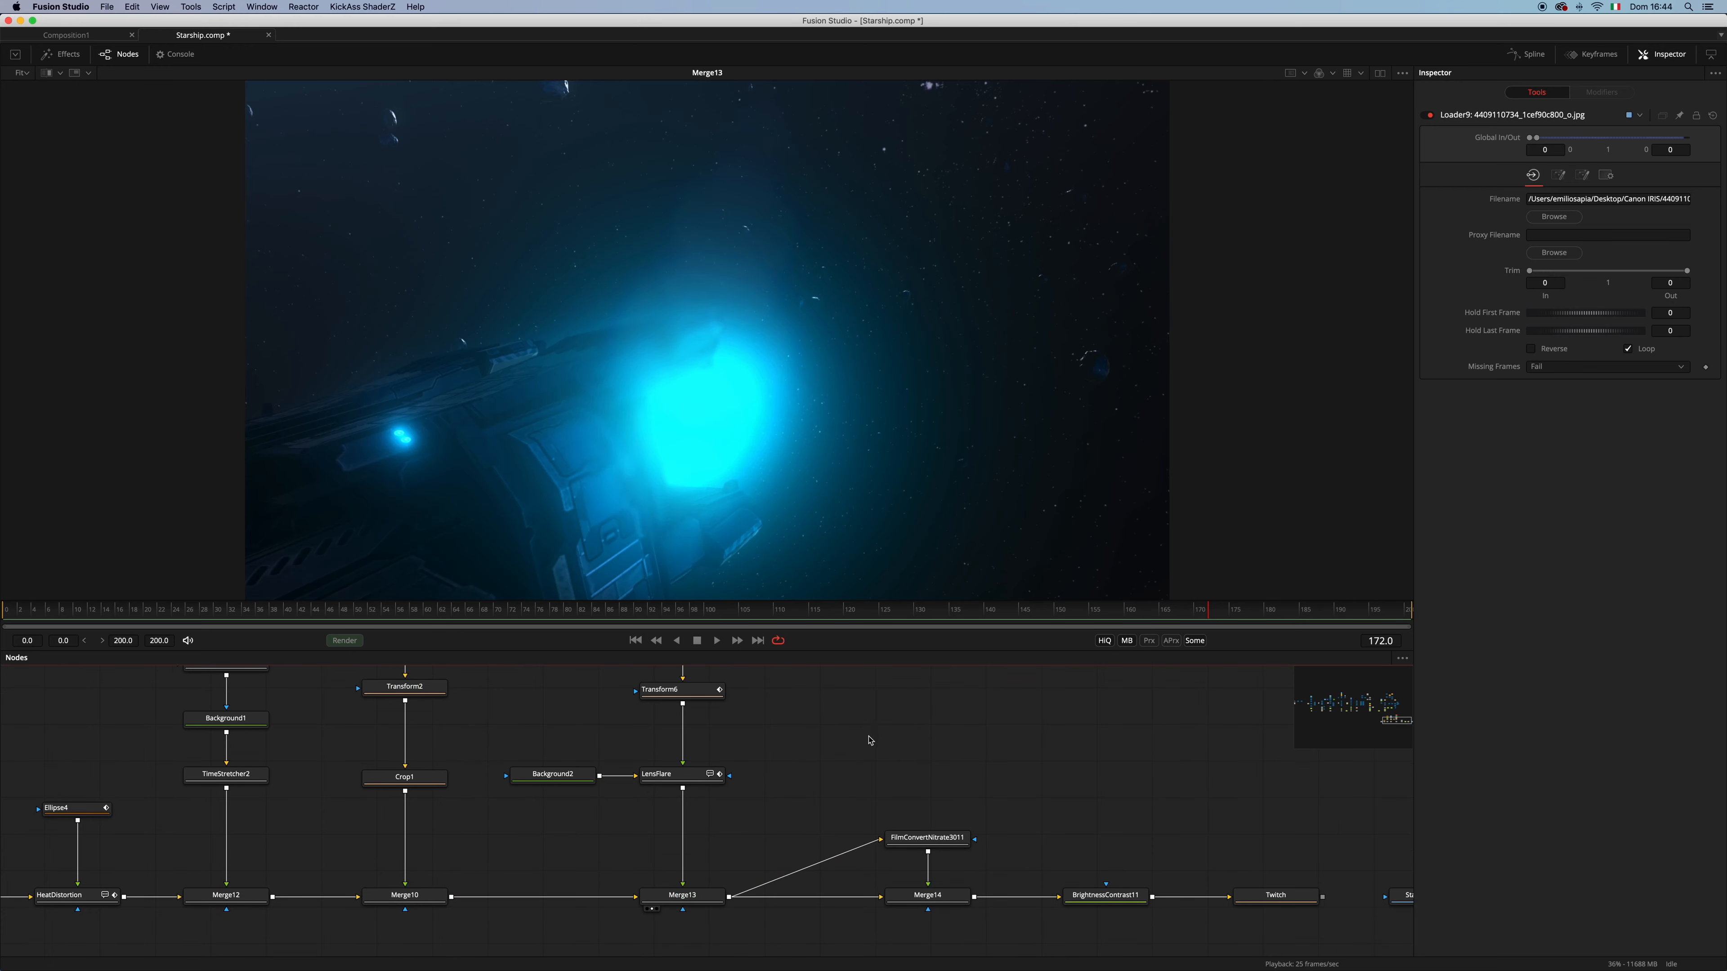
left_click_drag(712, 616, 697, 615)
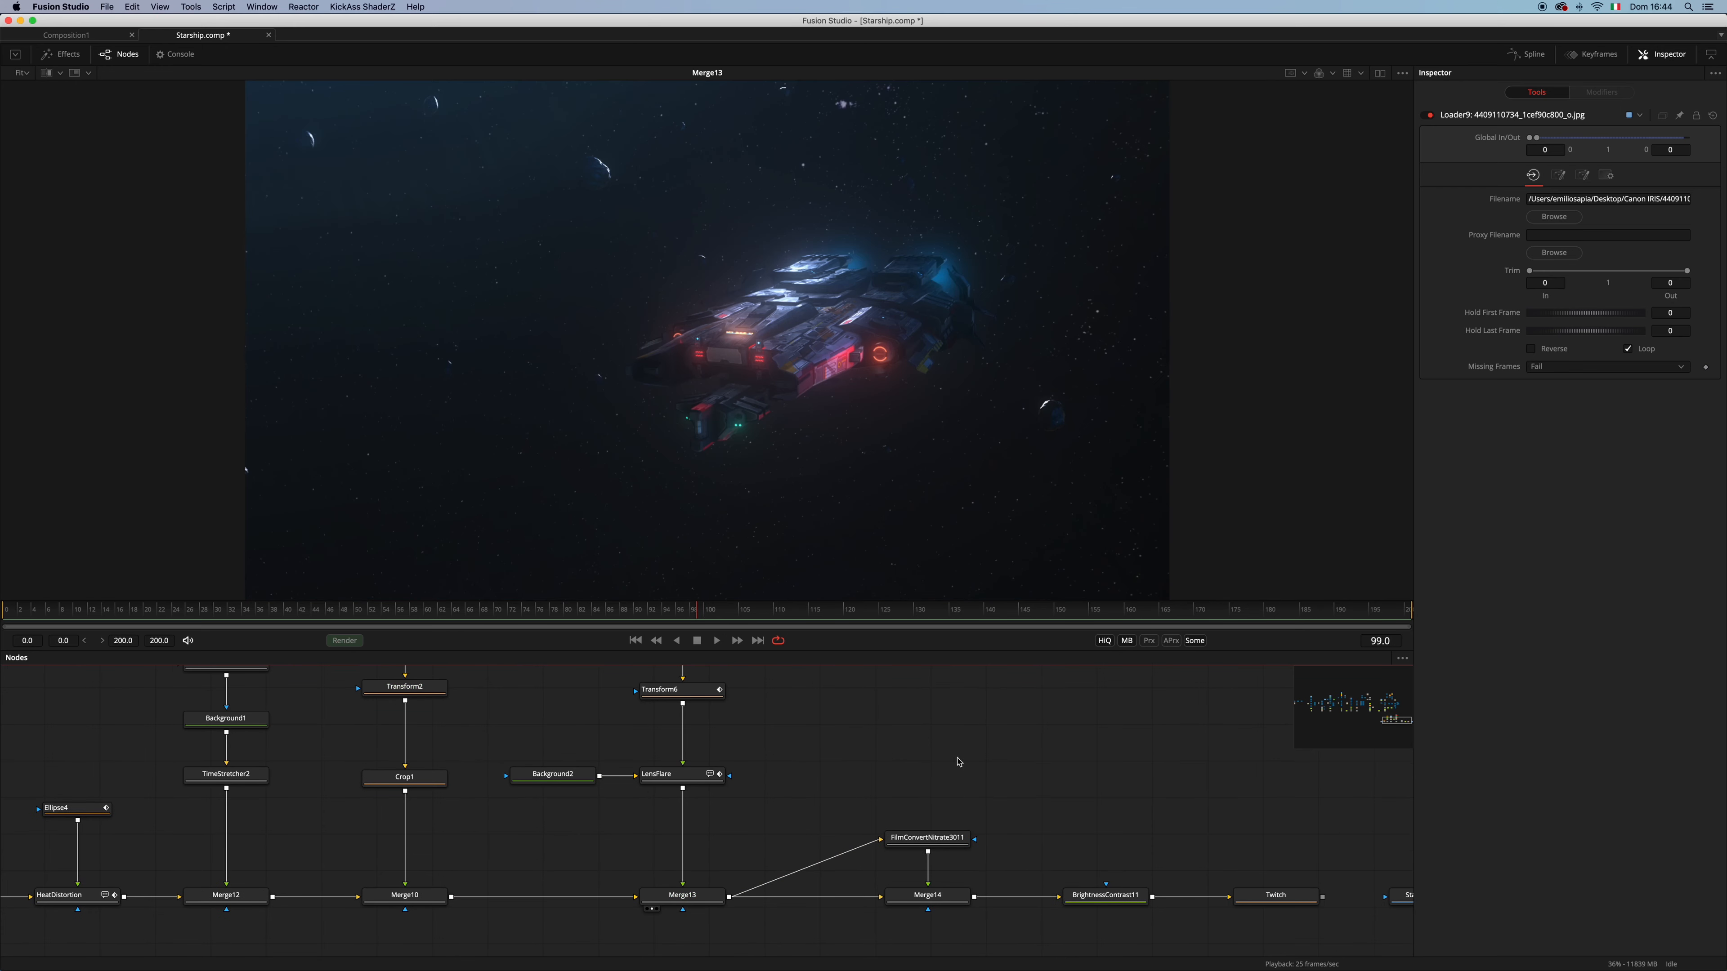
left_click(711, 612)
Open the FilmConvertNitrate3011 settings and display its film-converted output in the viewer
left_click_drag(914, 772, 829, 758)
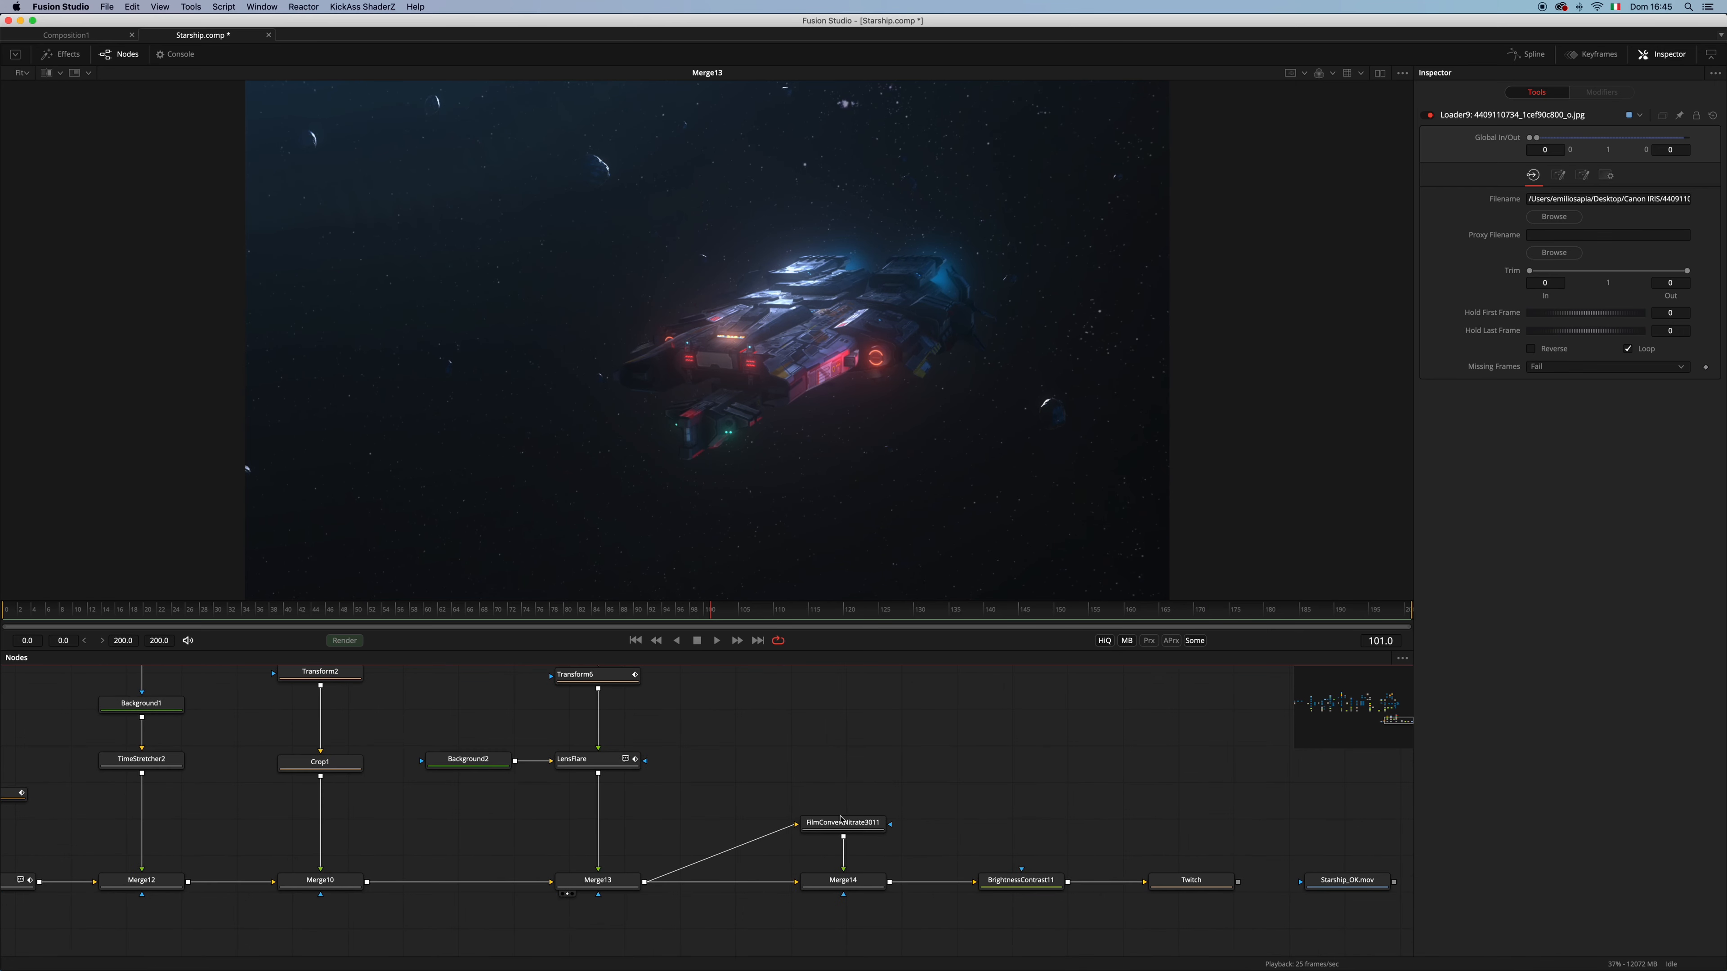
left_click_drag(848, 828, 849, 822)
left_click(850, 822)
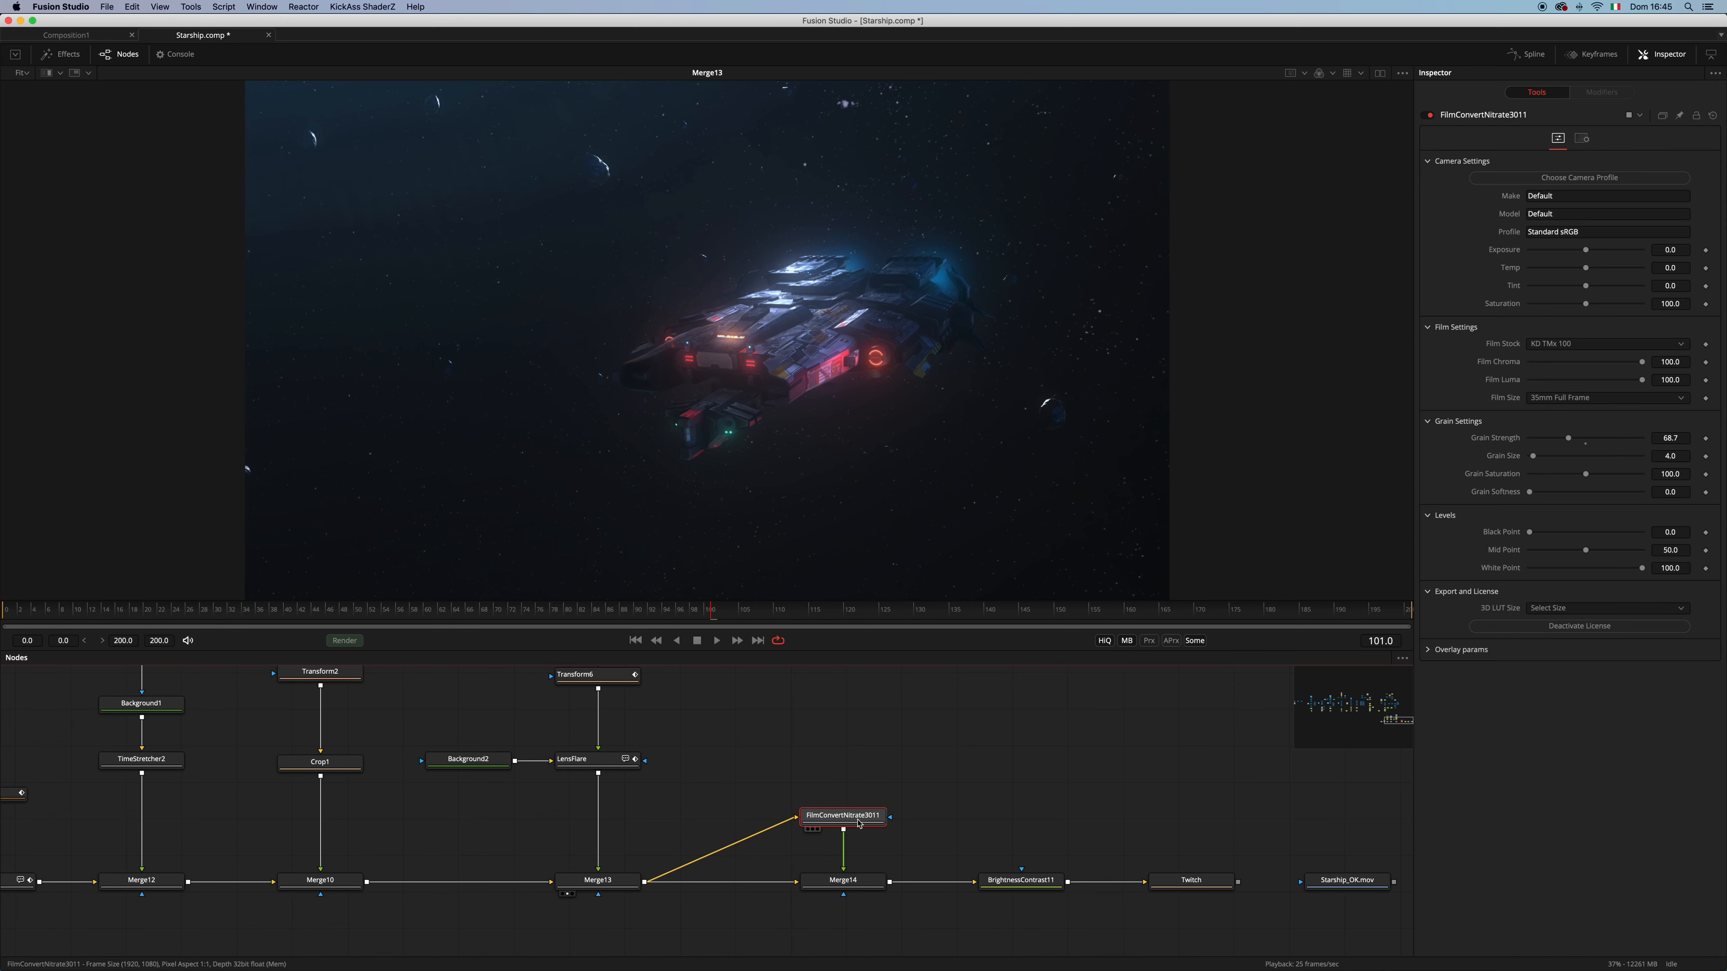
left_click_drag(858, 824, 906, 425)
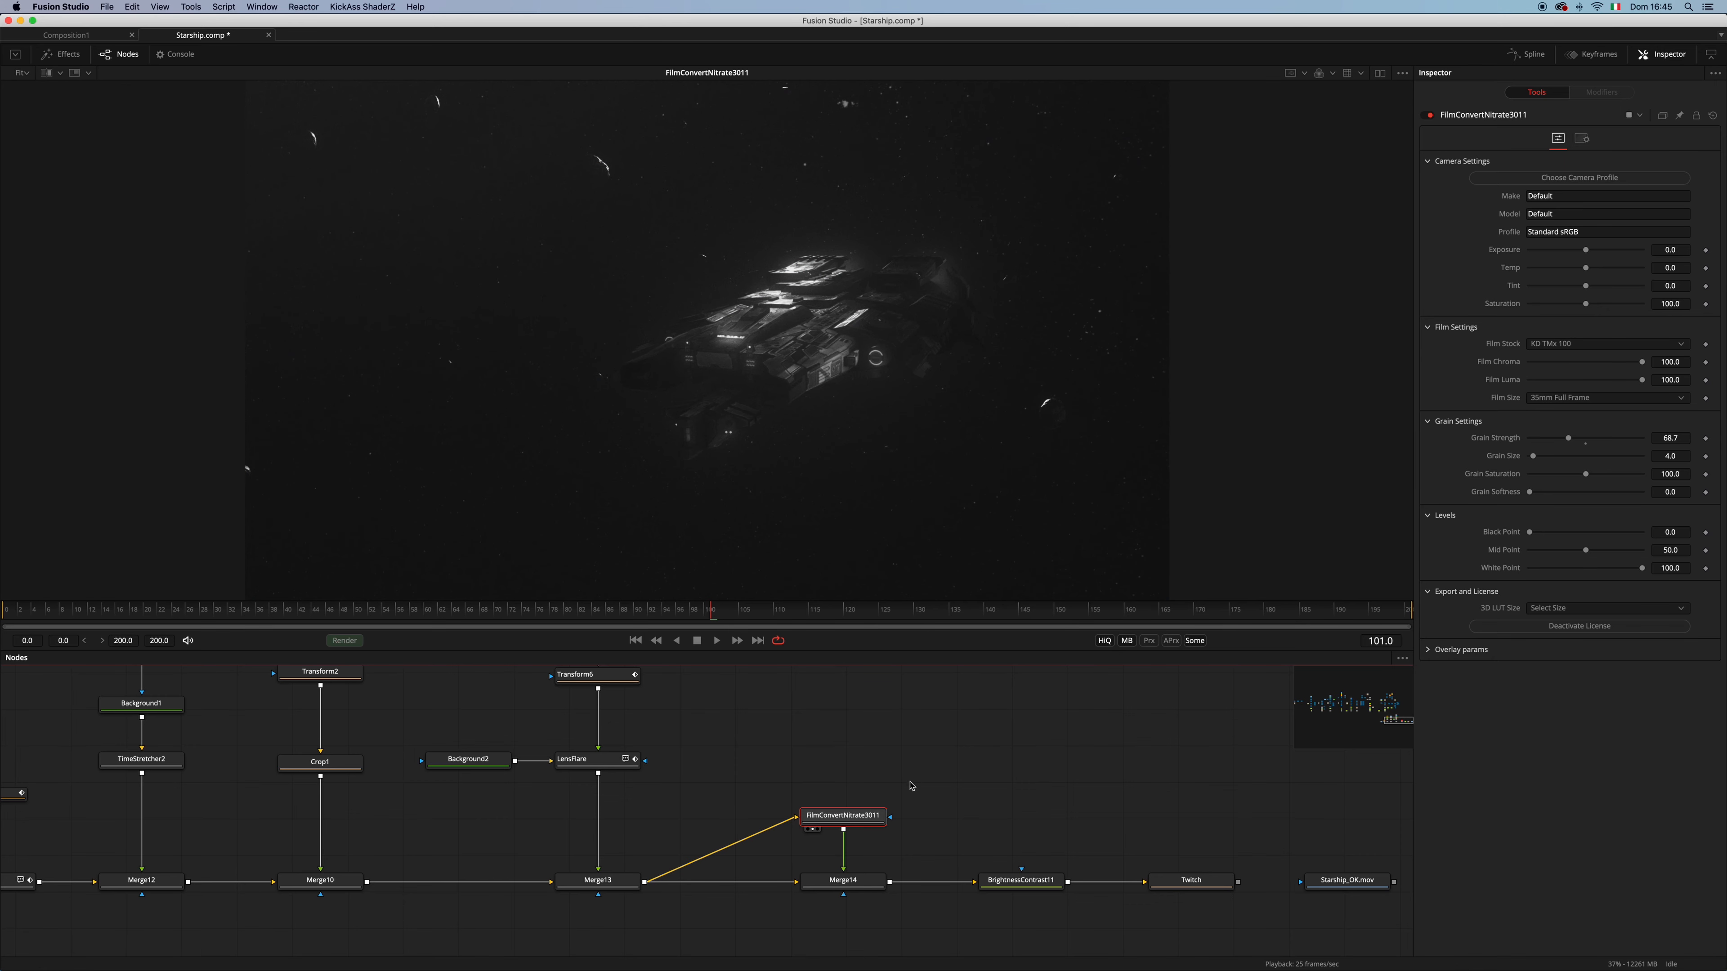
Open Merge14's blend settings and compare its output with Merge13 in the viewer
left_click(867, 876)
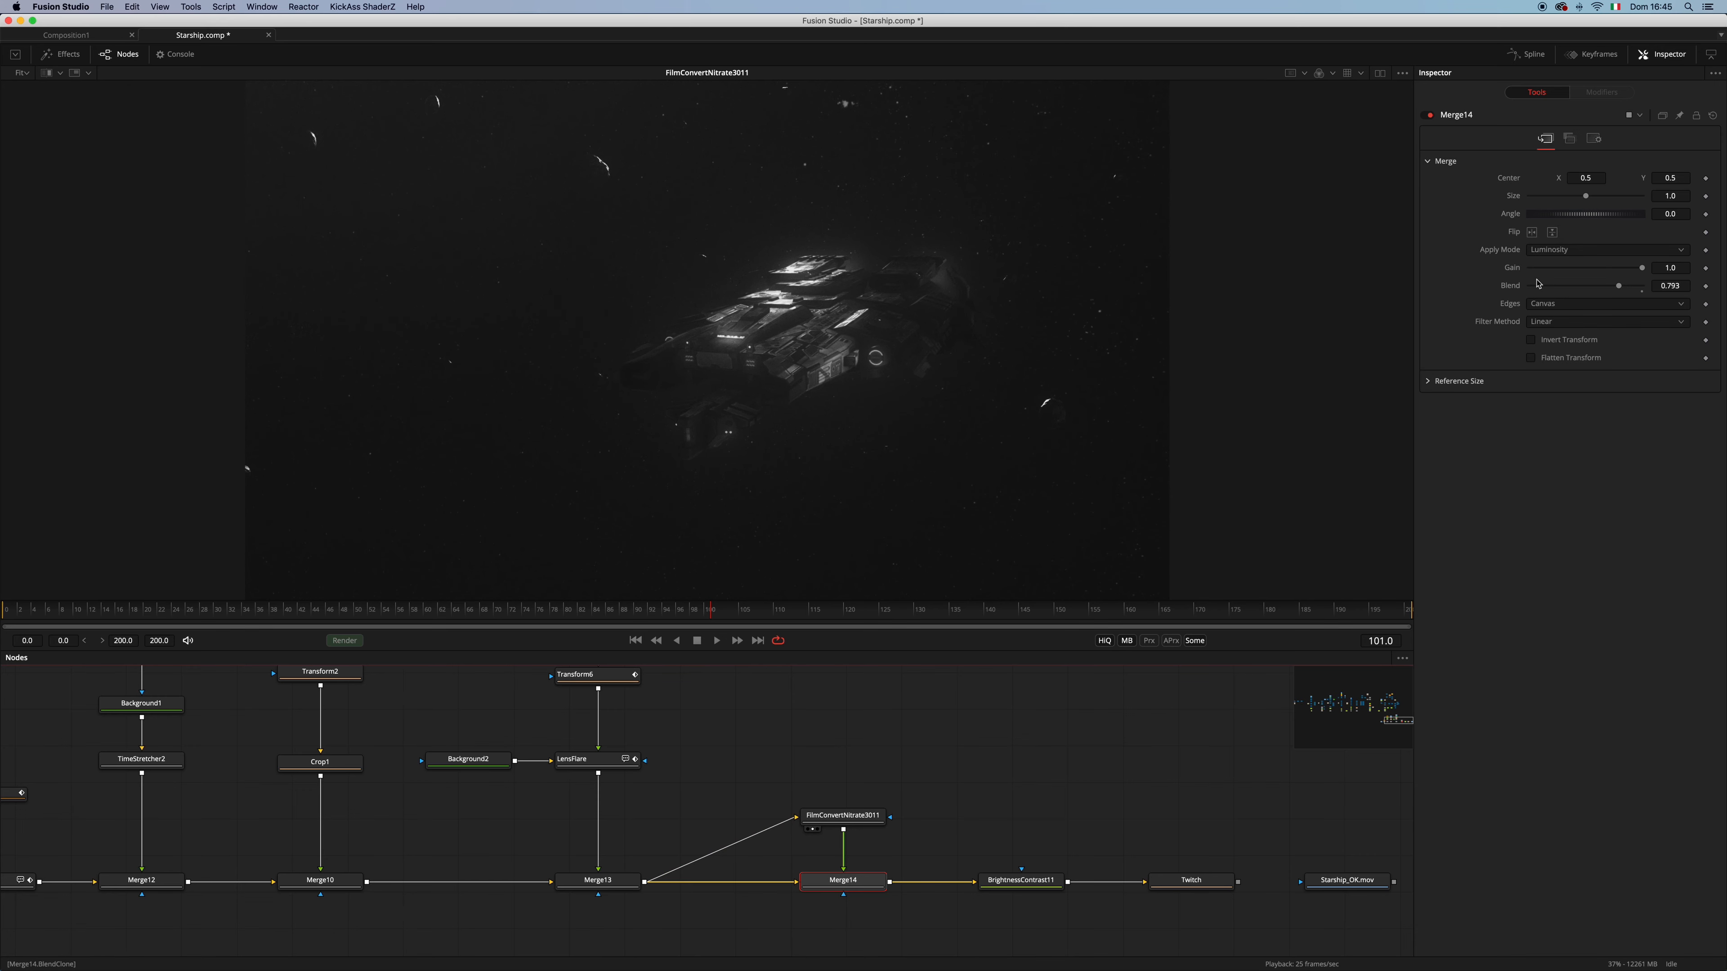
left_click_drag(863, 887, 925, 555)
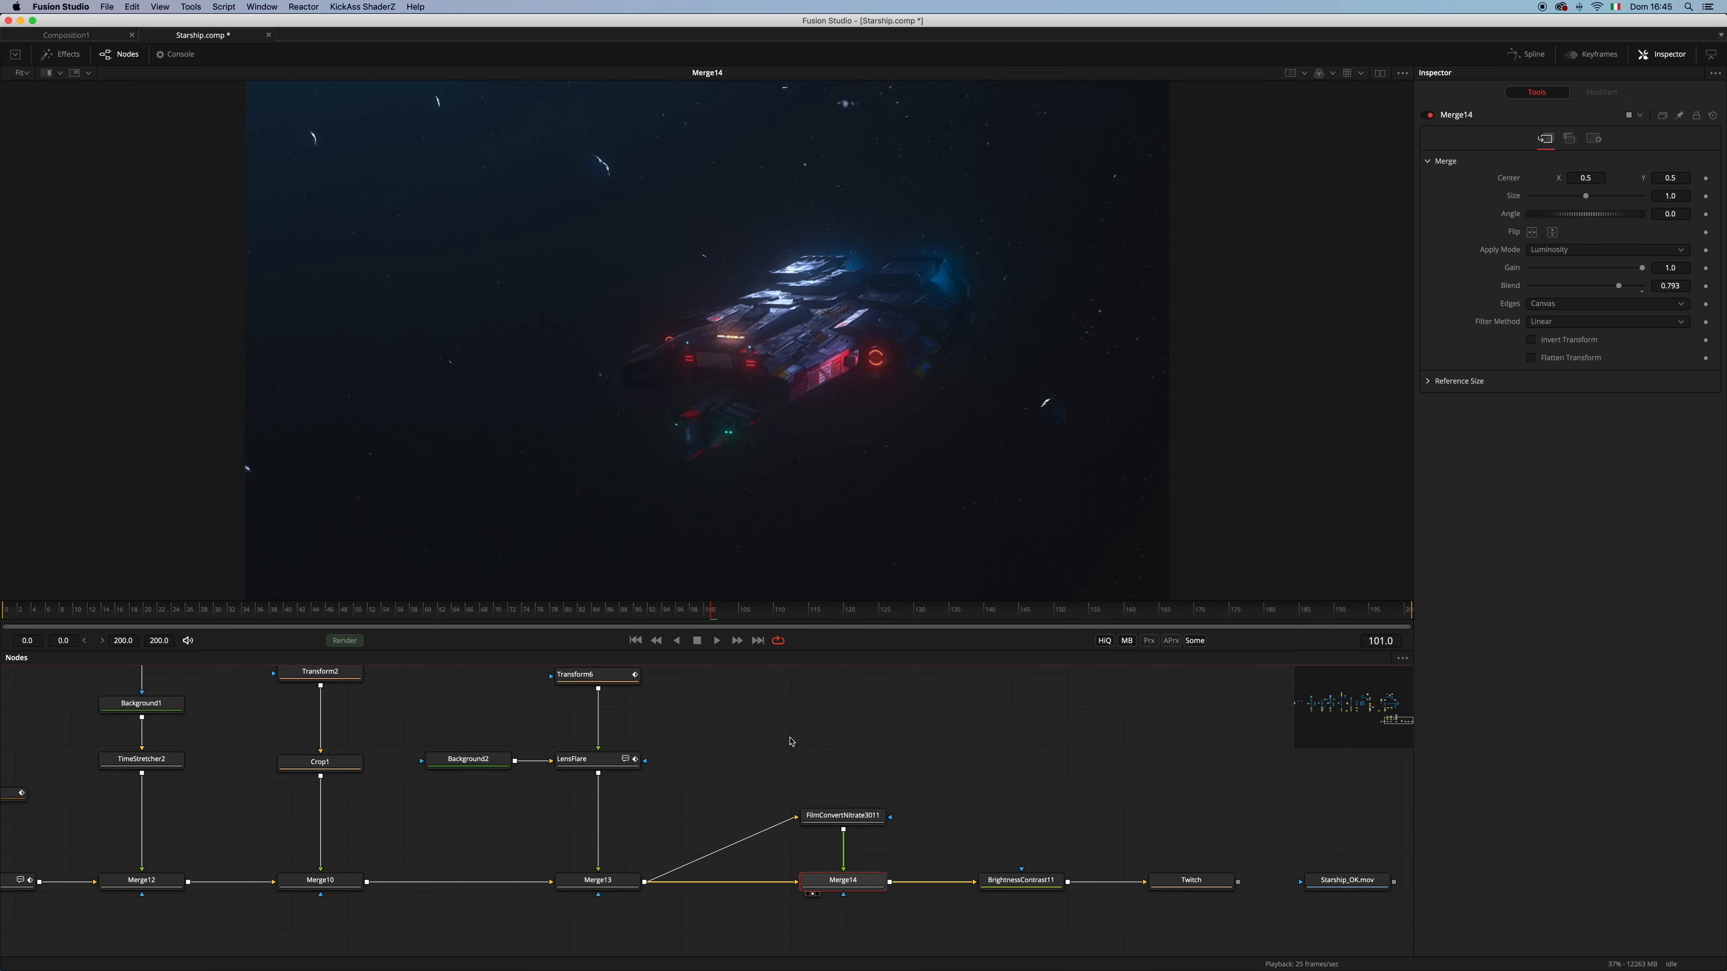
left_click_drag(614, 880, 900, 546)
left_click_drag(846, 880, 888, 516)
scroll(883, 753, "right", 5)
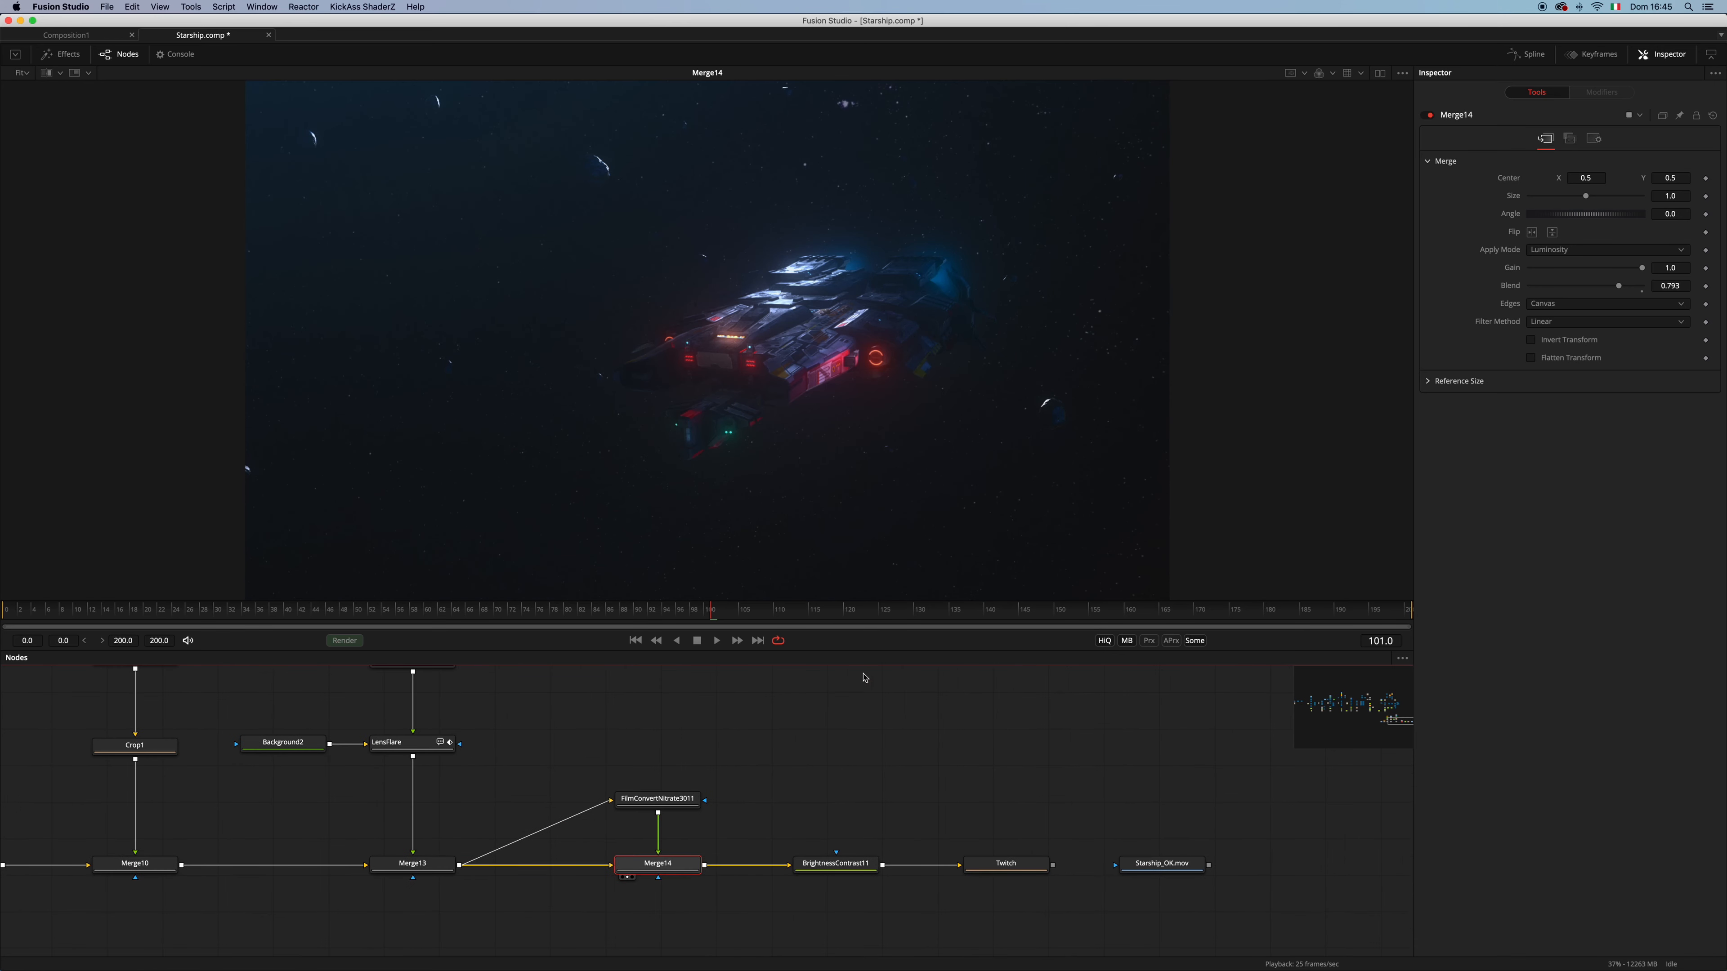
Display the BrightnessContrast11 output and open the Twitch node's position and angle settings
left_click_drag(846, 870, 924, 436)
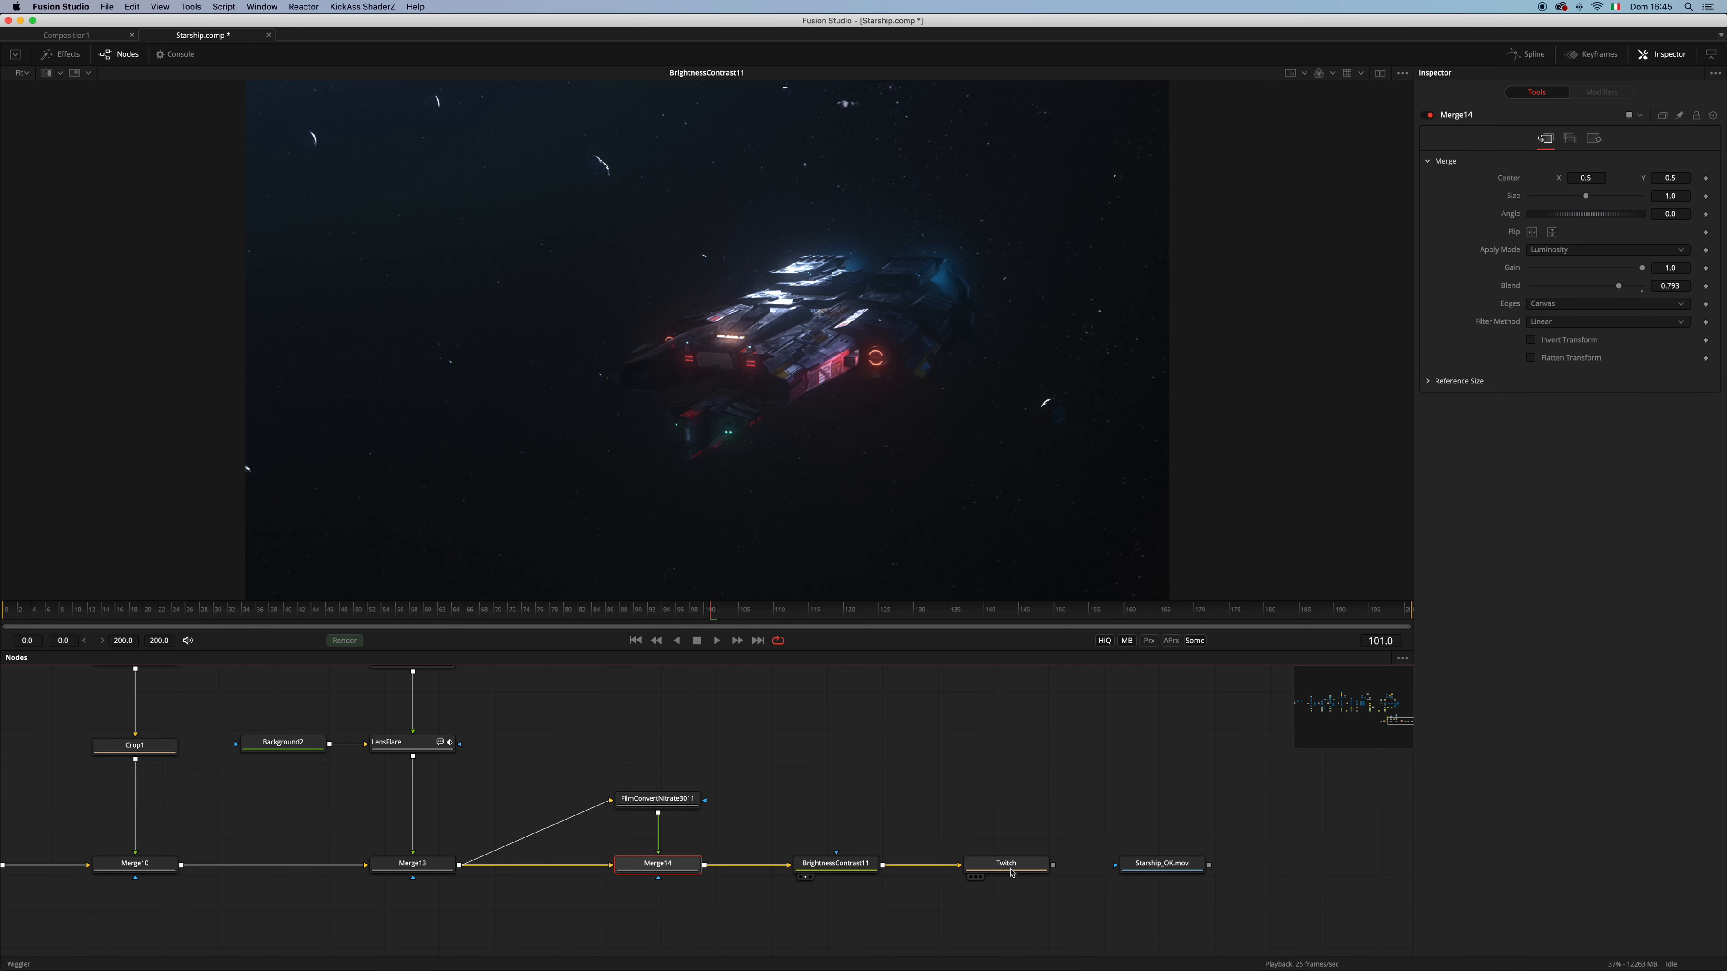
left_click_drag(1013, 873, 1006, 873)
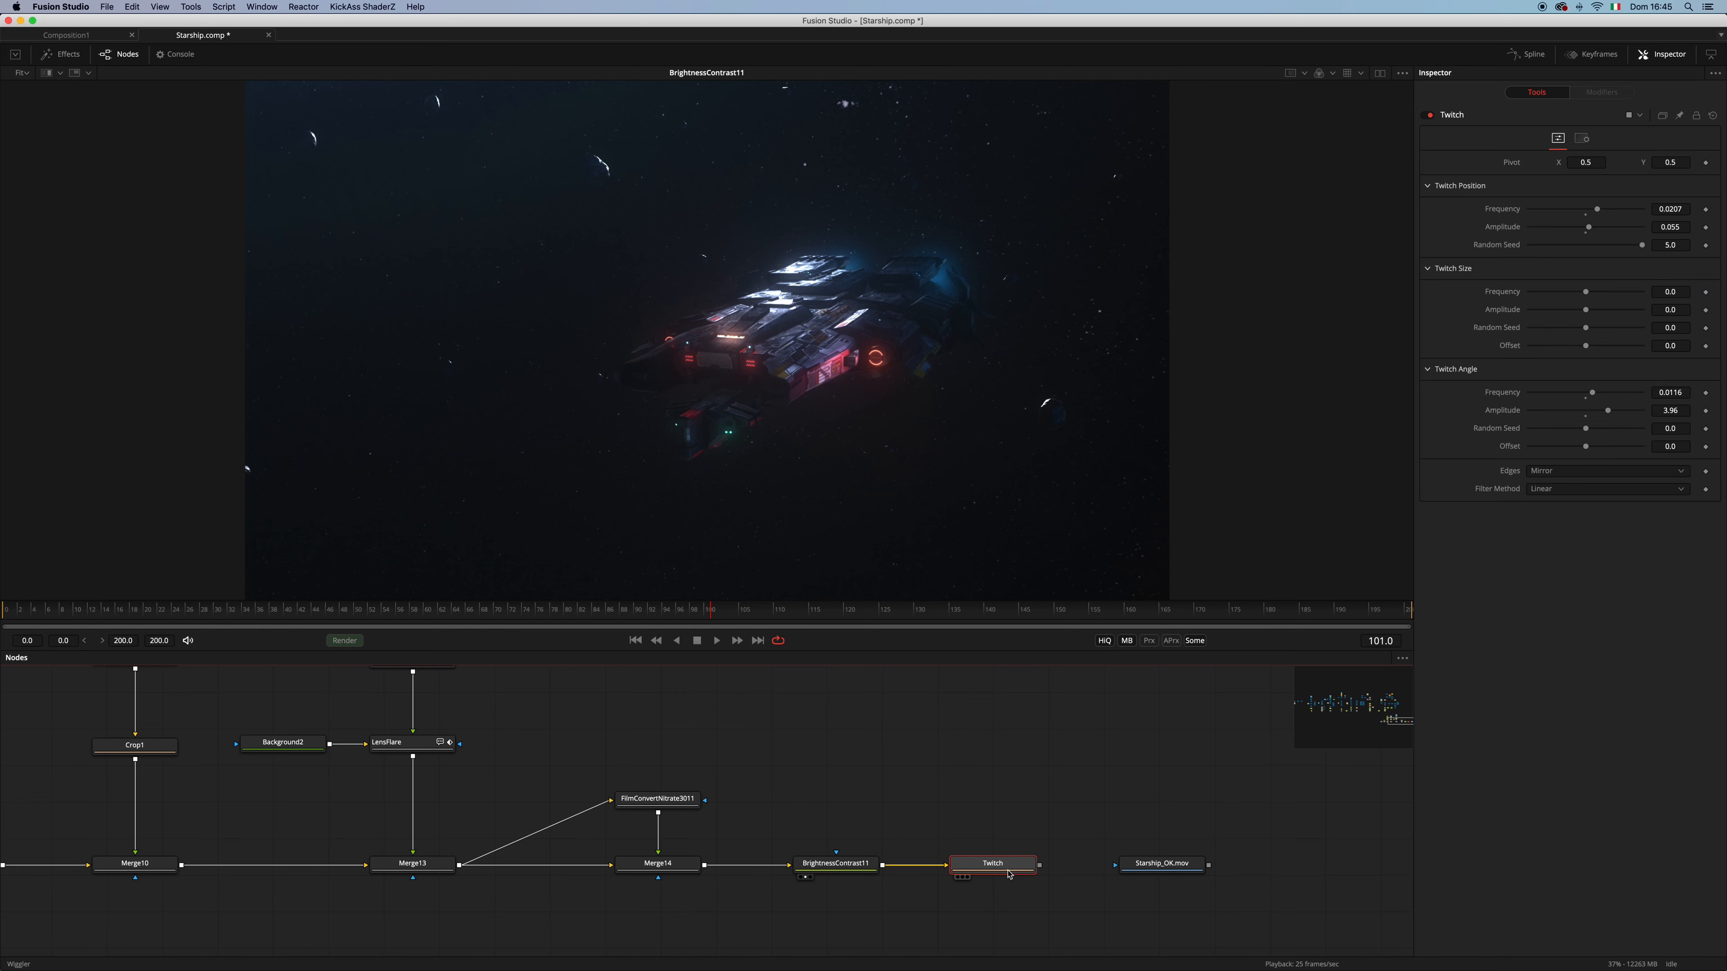
left_click(1071, 833)
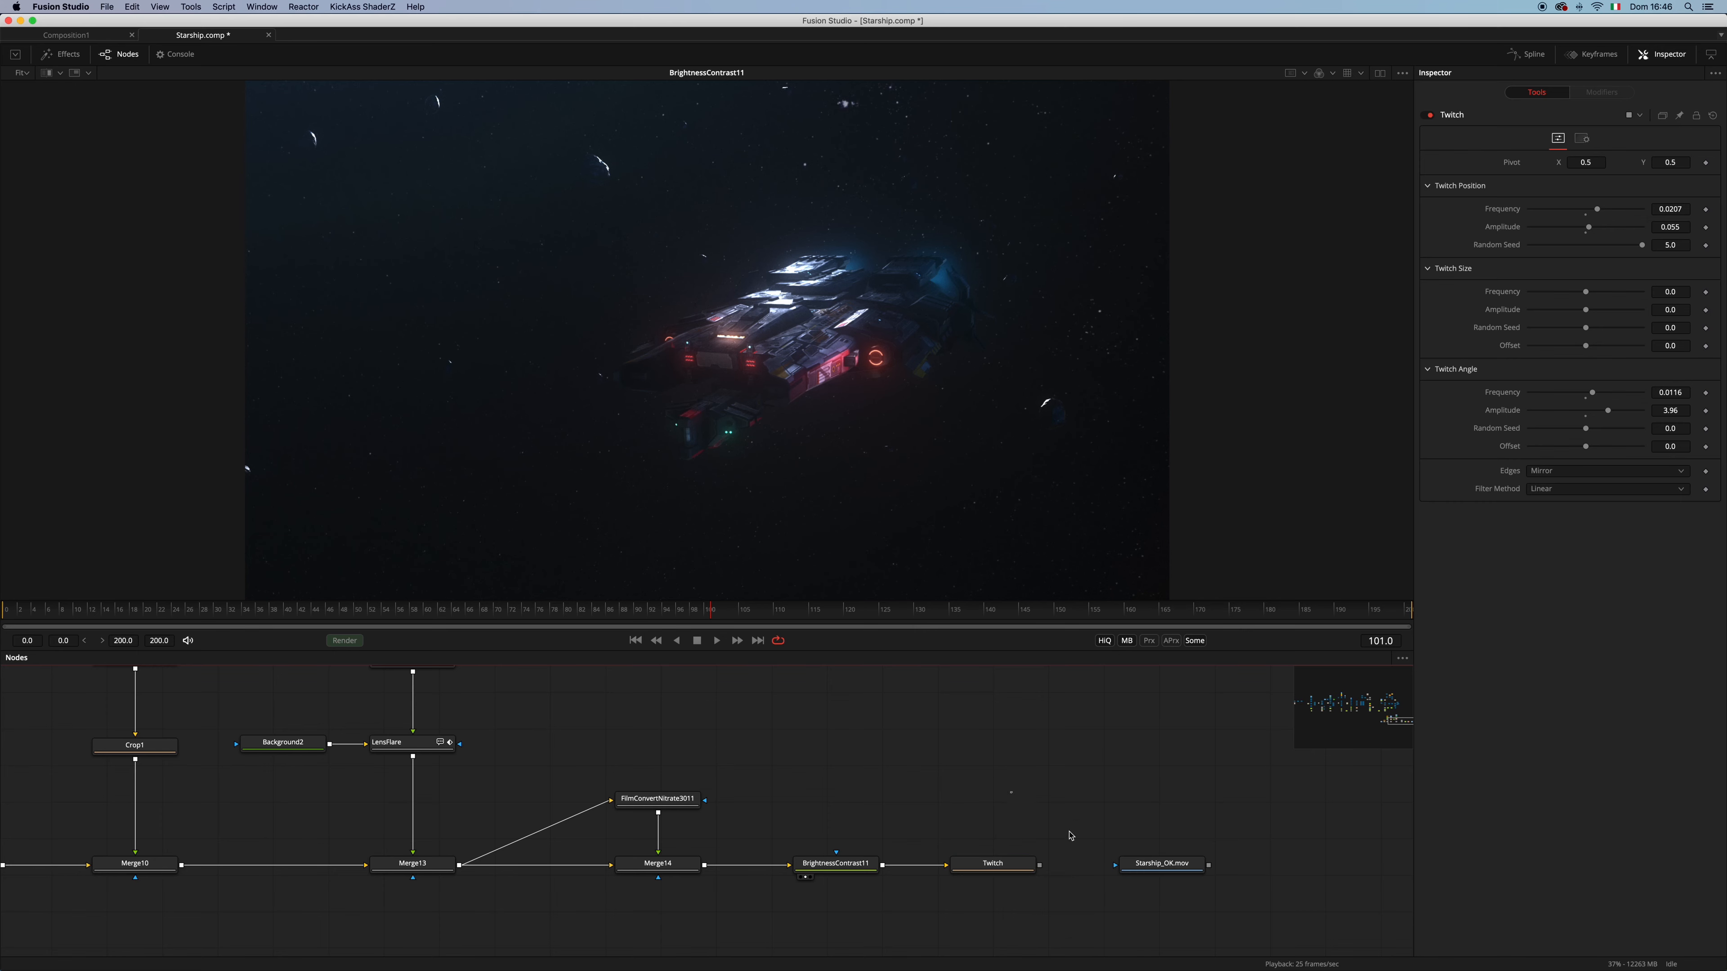
Display the Starship_OK.mov loader and play the finished shot from the first frame
left_click(1132, 878)
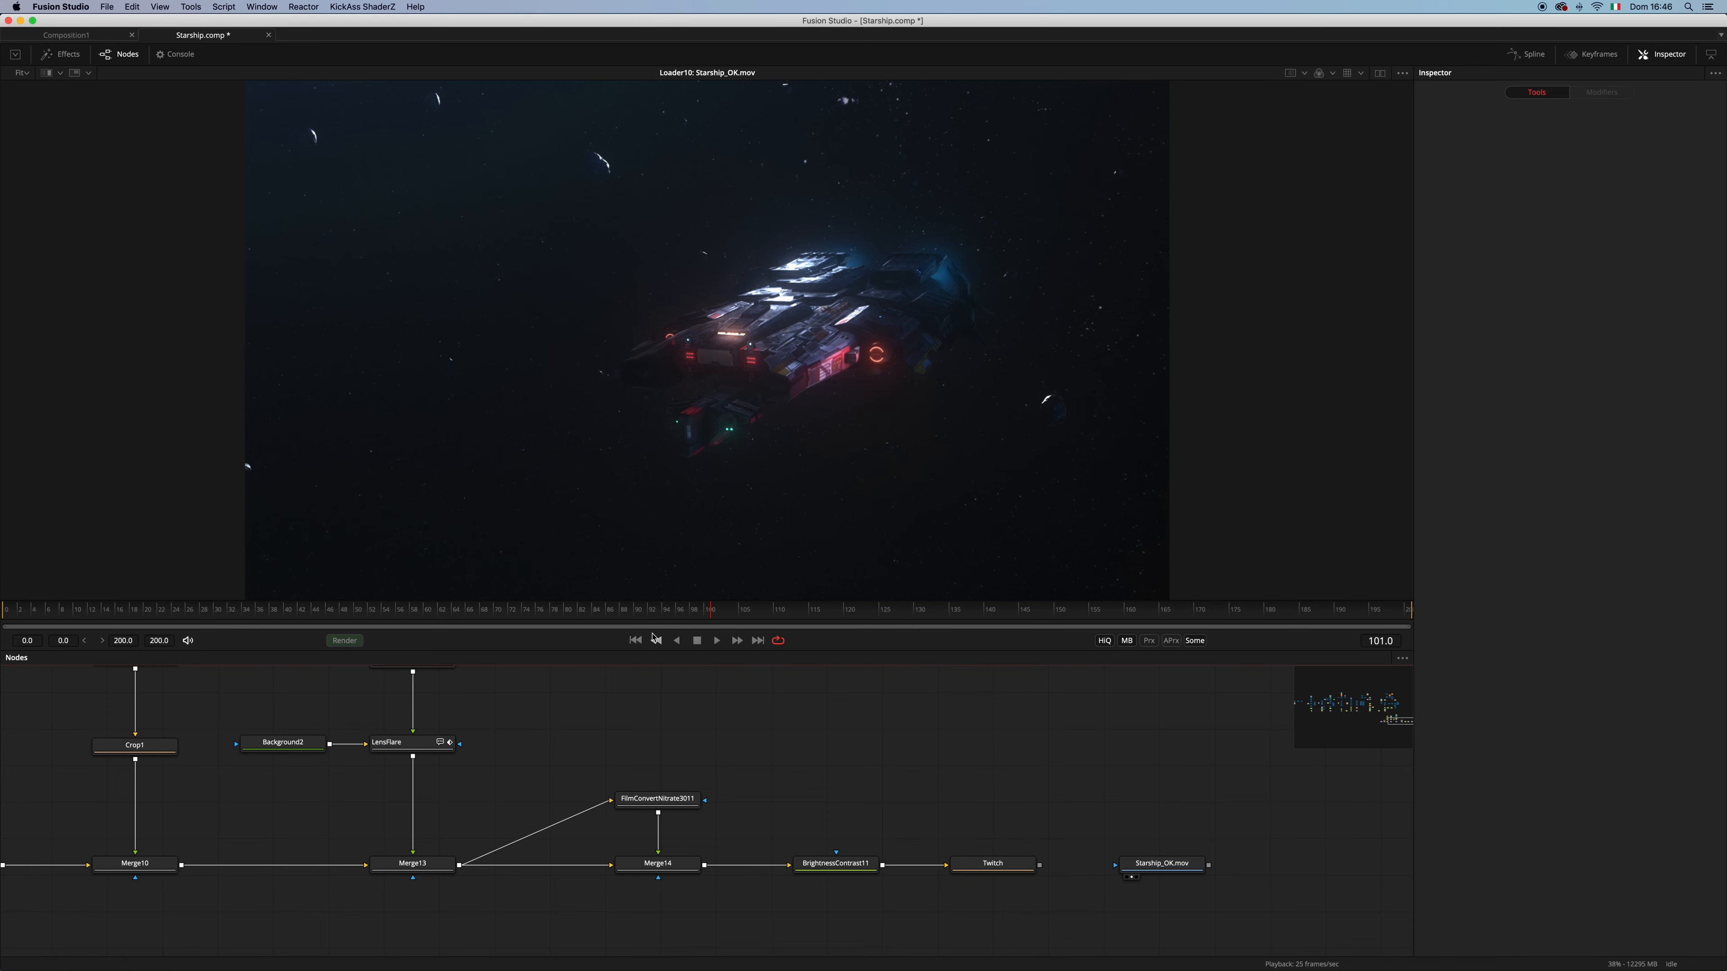
left_click(635, 640)
key("space")
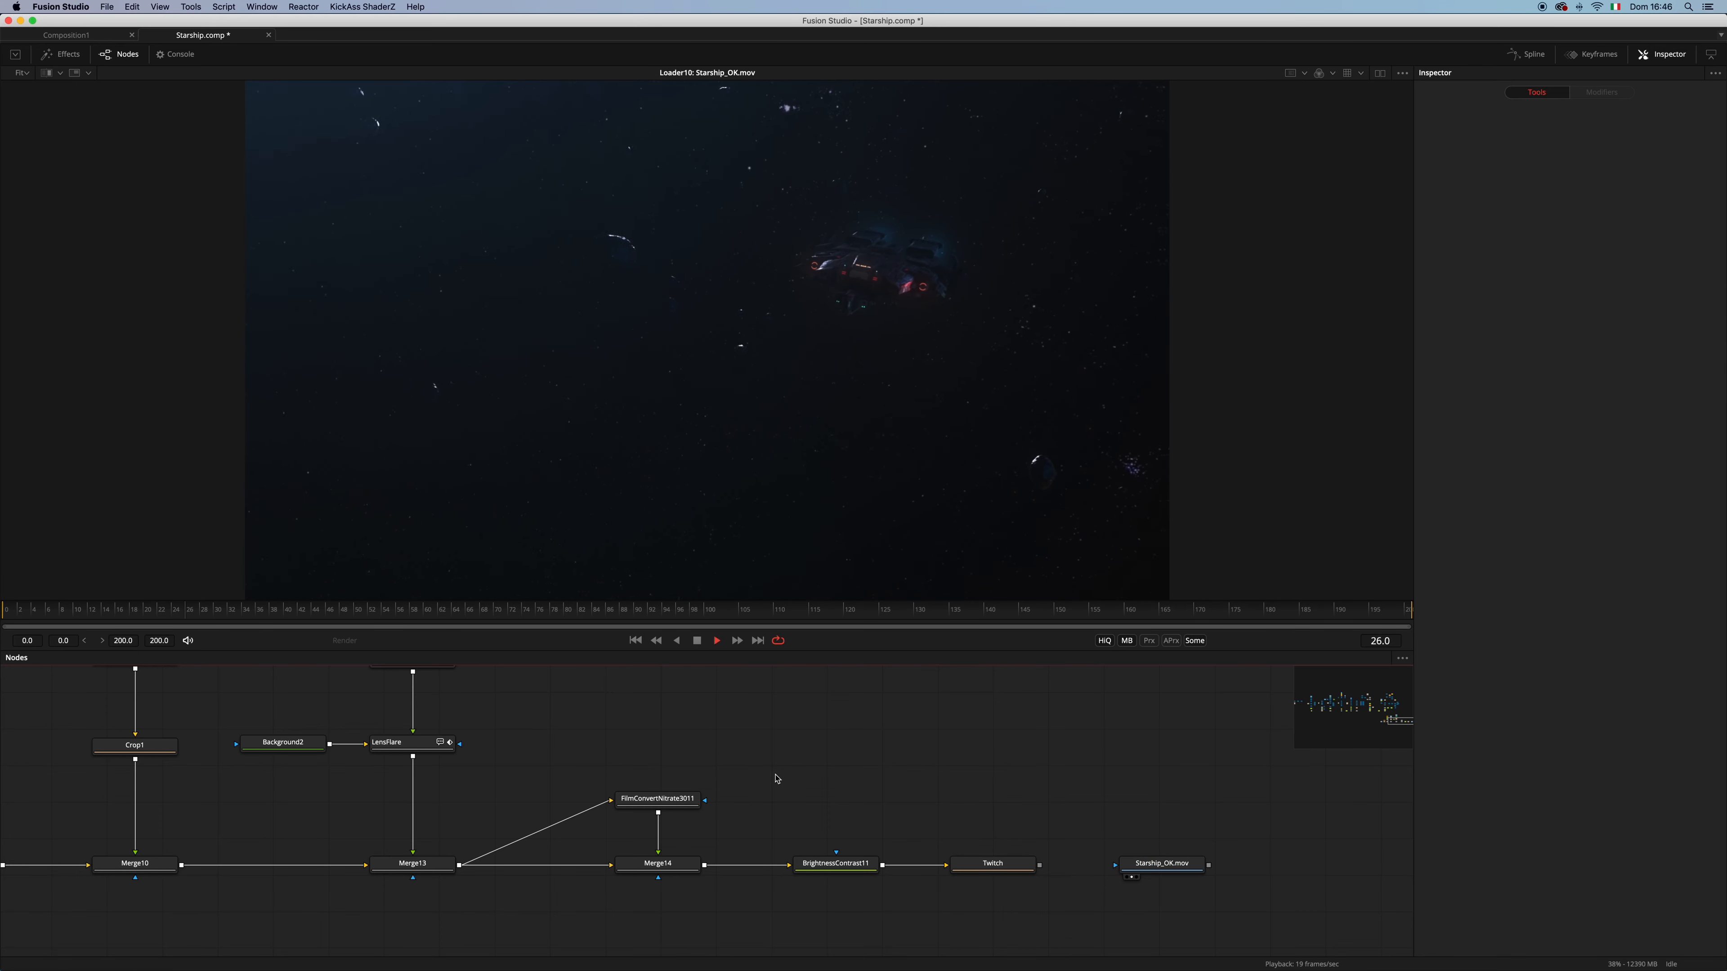